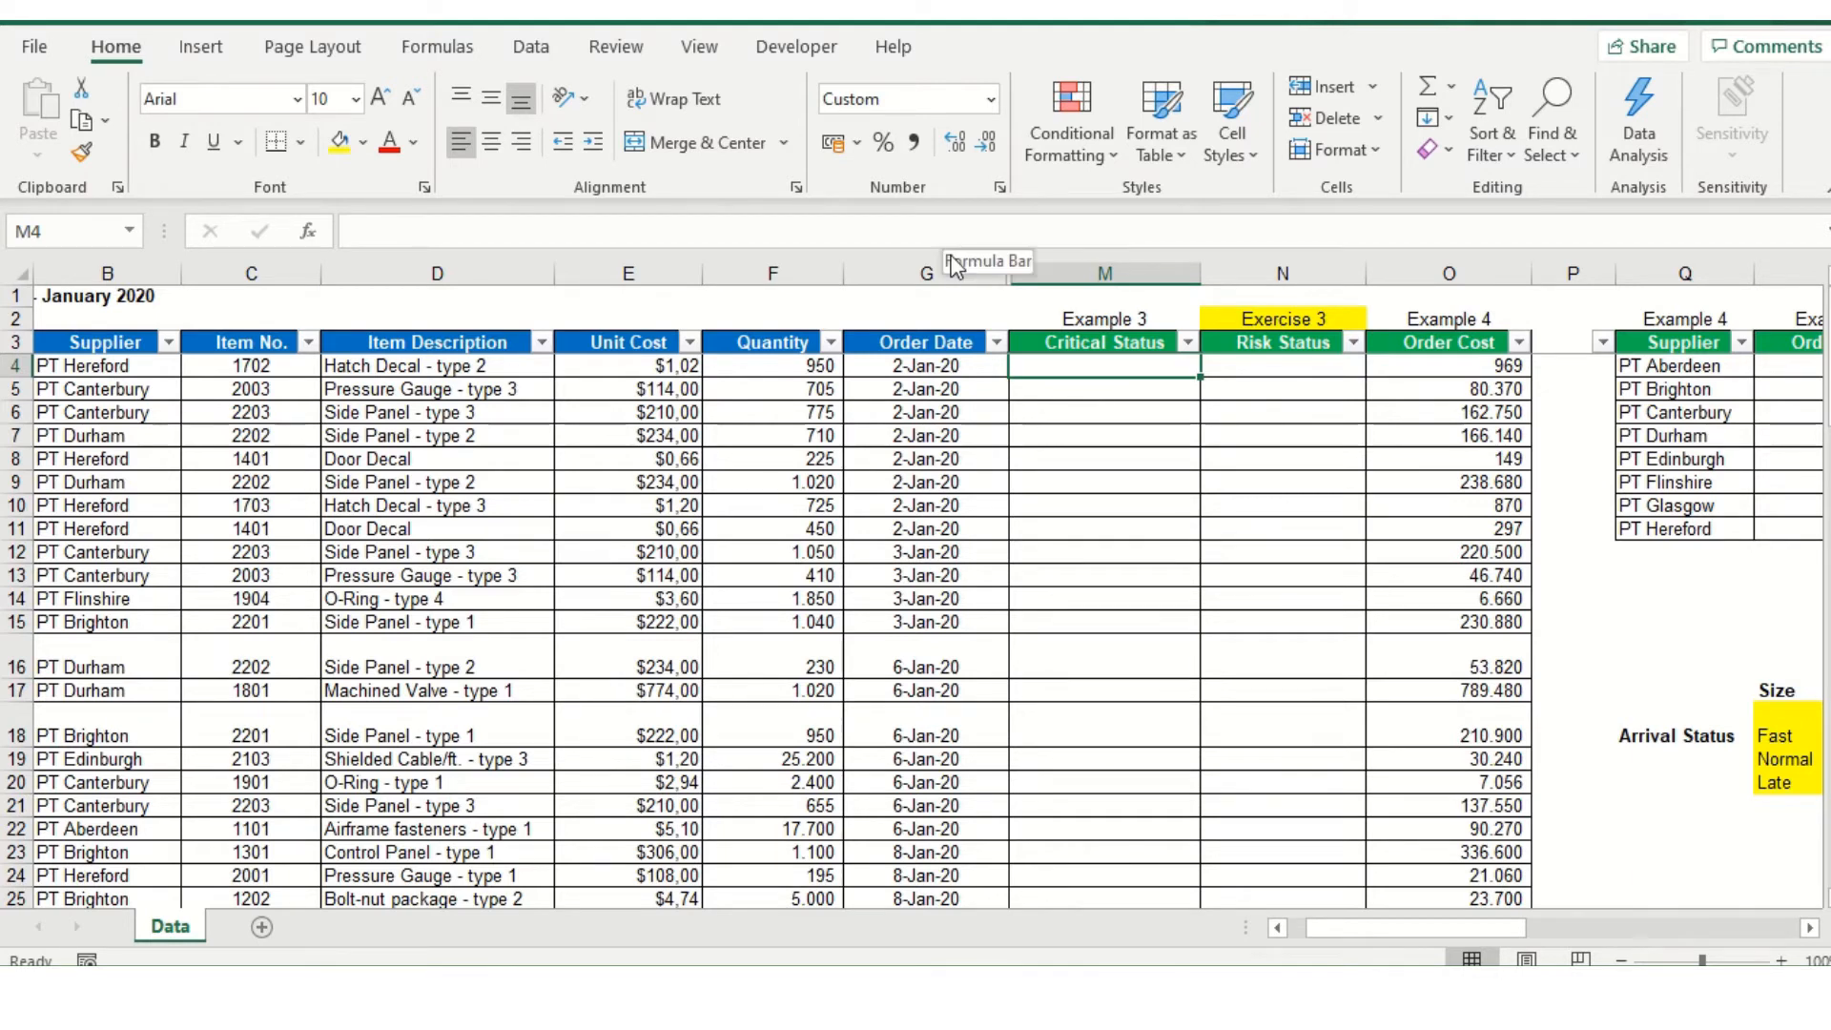
Start an IFS formula in M4 with an AND test whose first condition is F4>1000
{"action": "type", "text": "=ifs"}
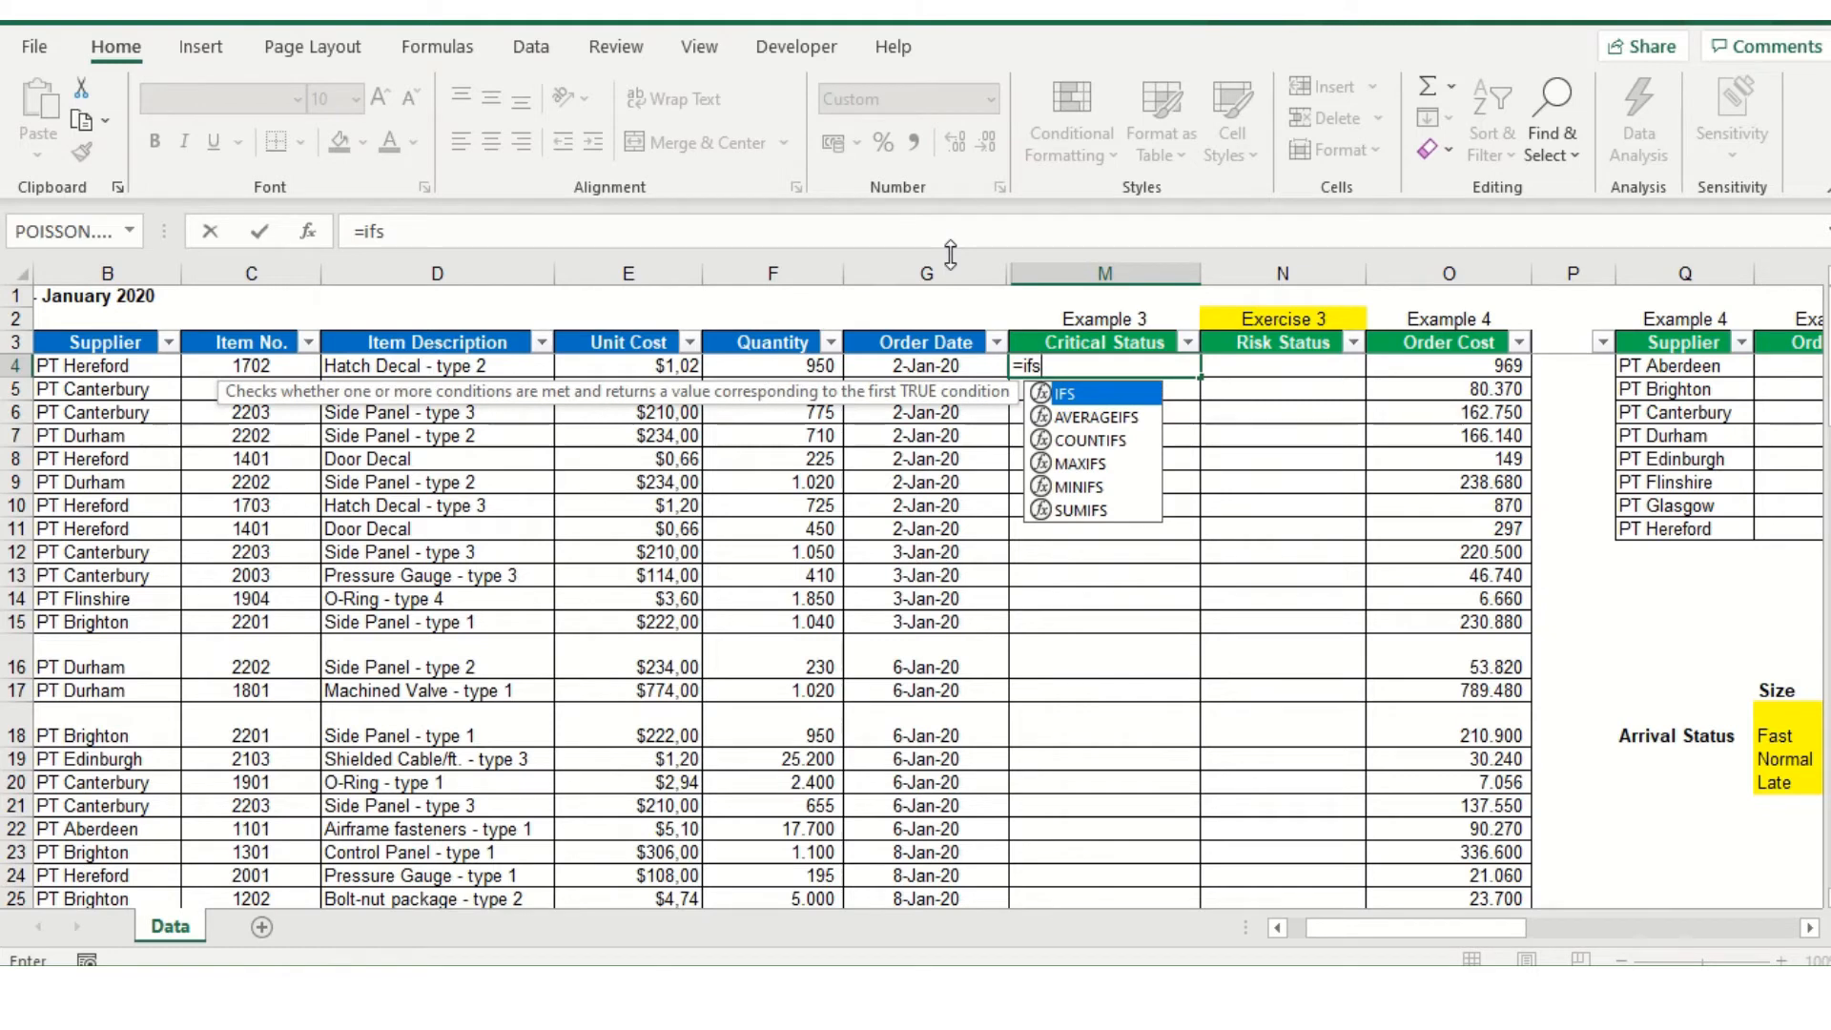
{"action": "type", "text": "(and"}
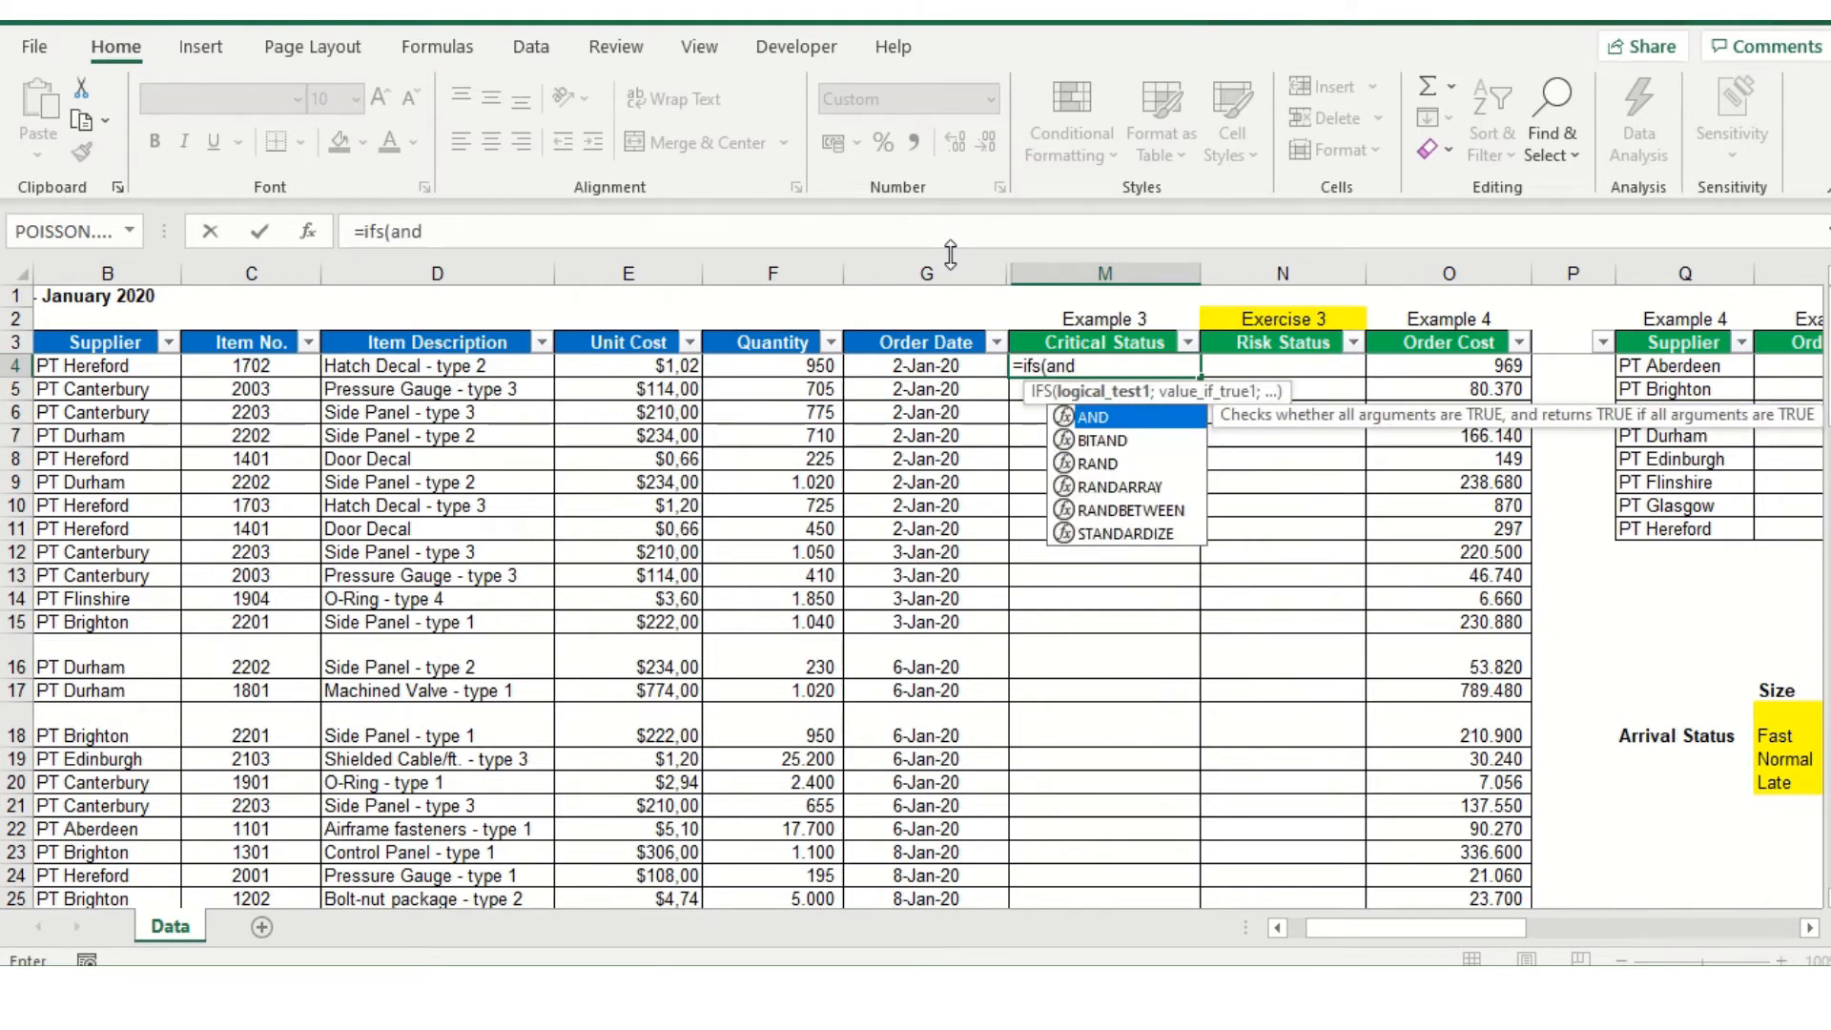
{"action": "type", "text": "("}
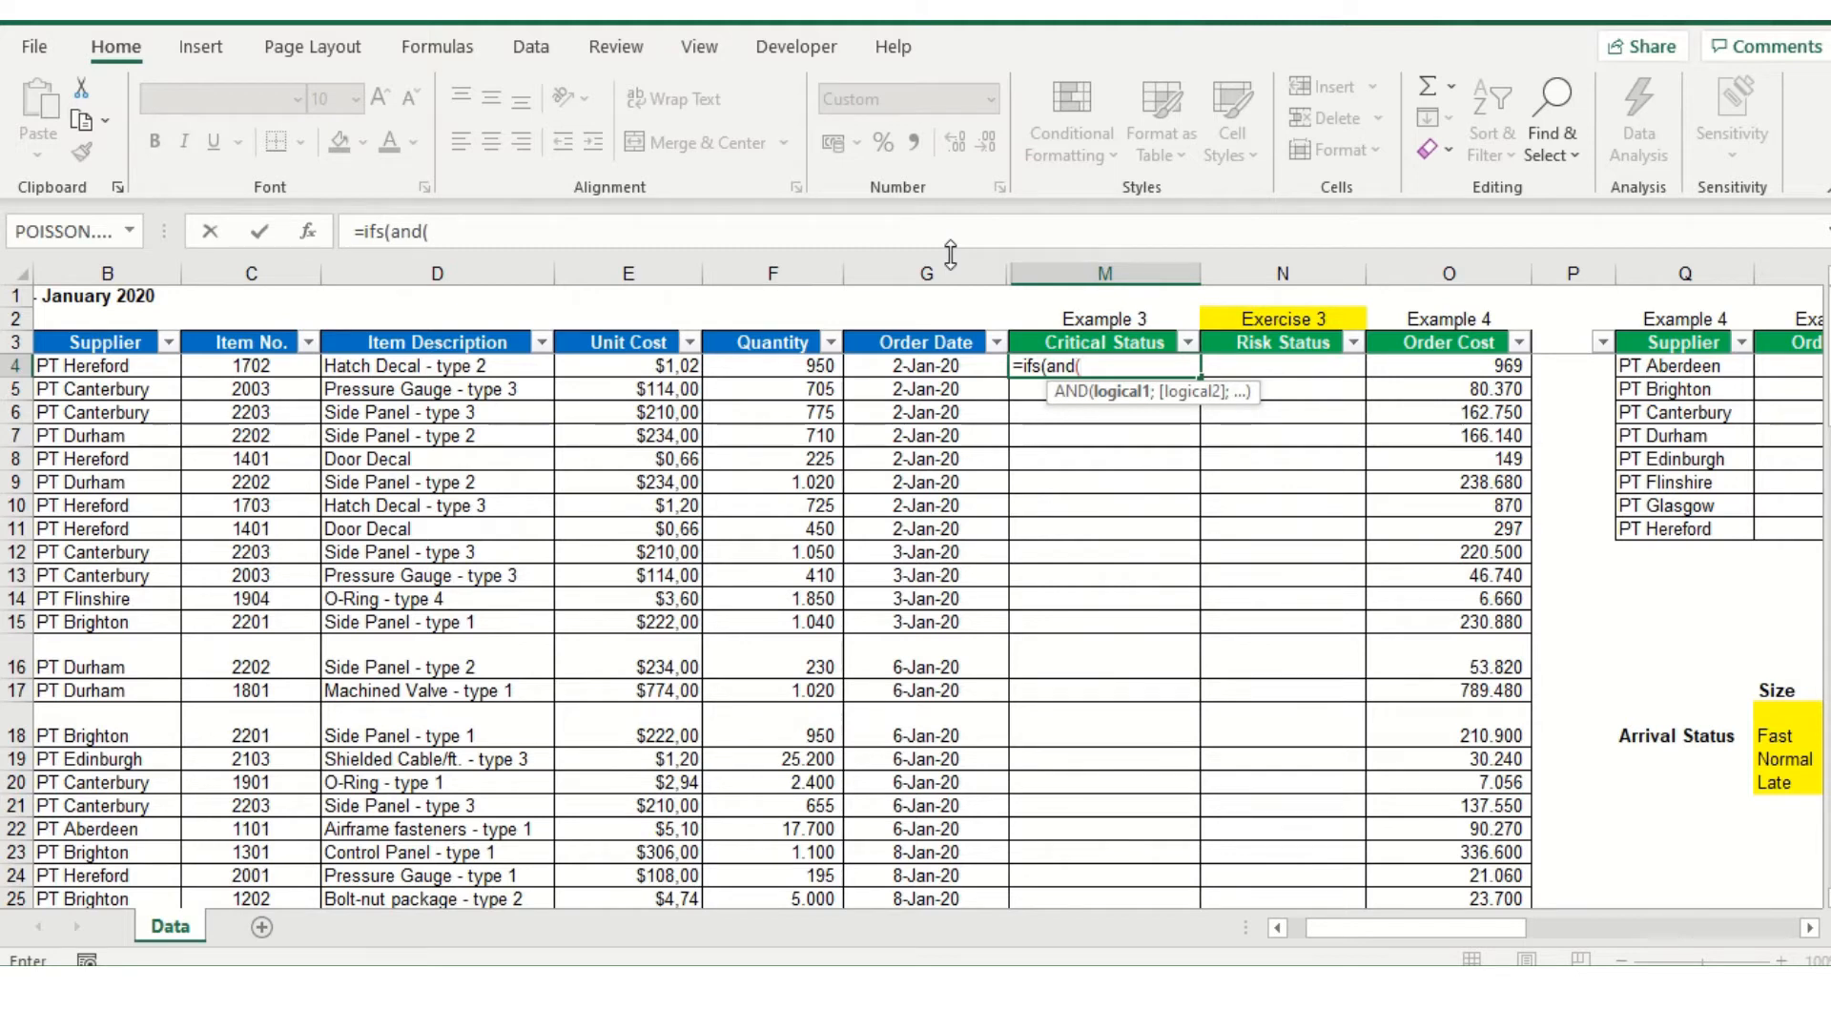
{"action": "left_click", "coordinate": [765, 368]}
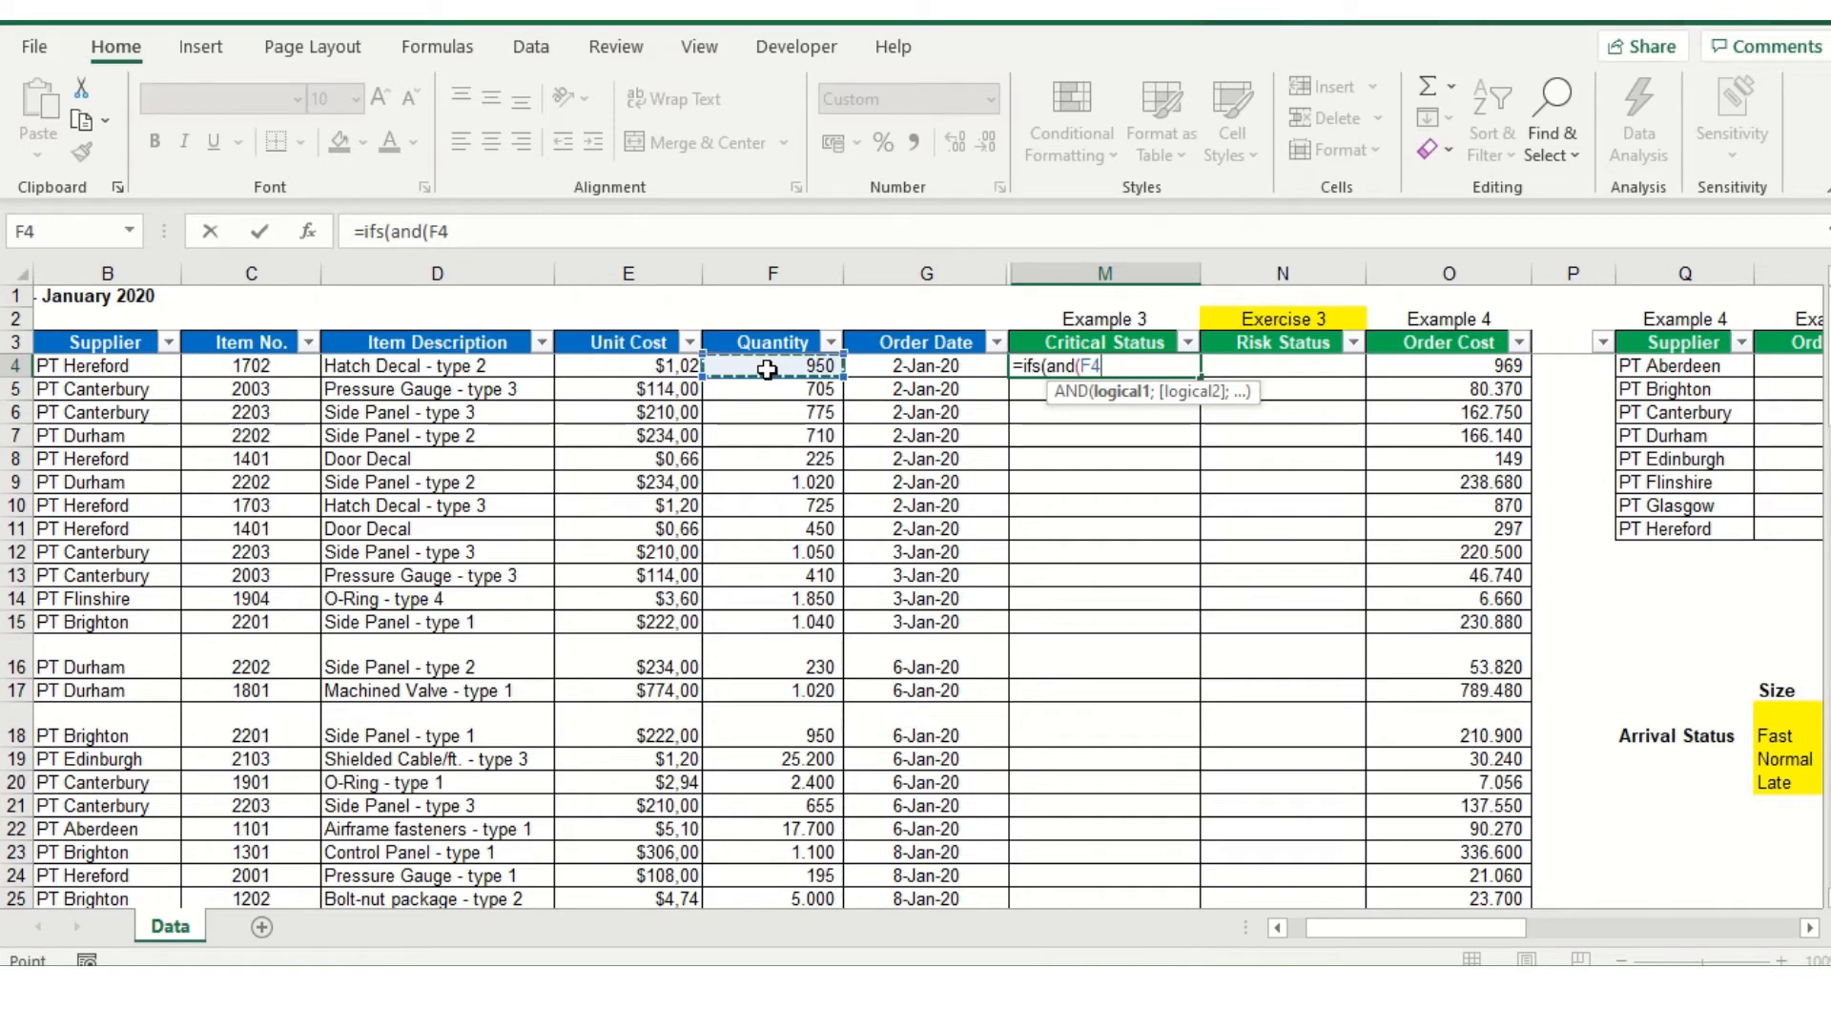
{"action": "type", "text": ">1000"}
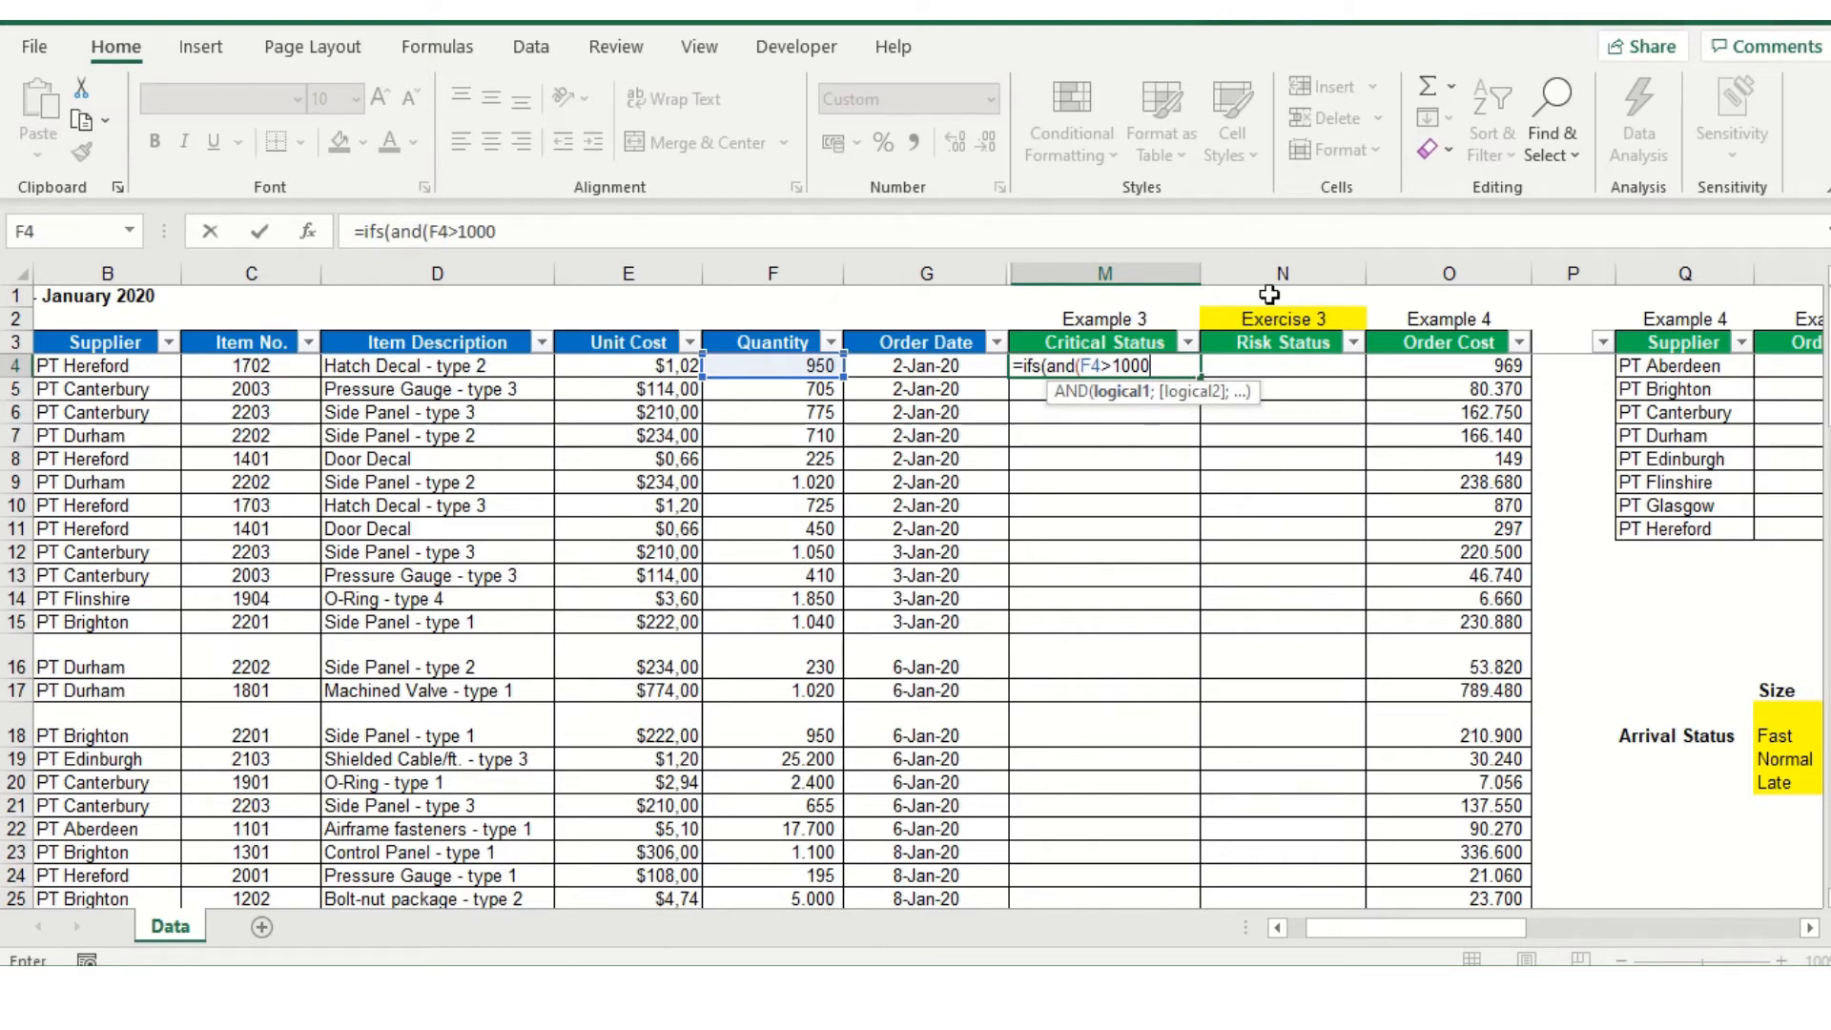
Add E4>200 as the second condition of the AND test and close that test
{"action": "type", "text": ";"}
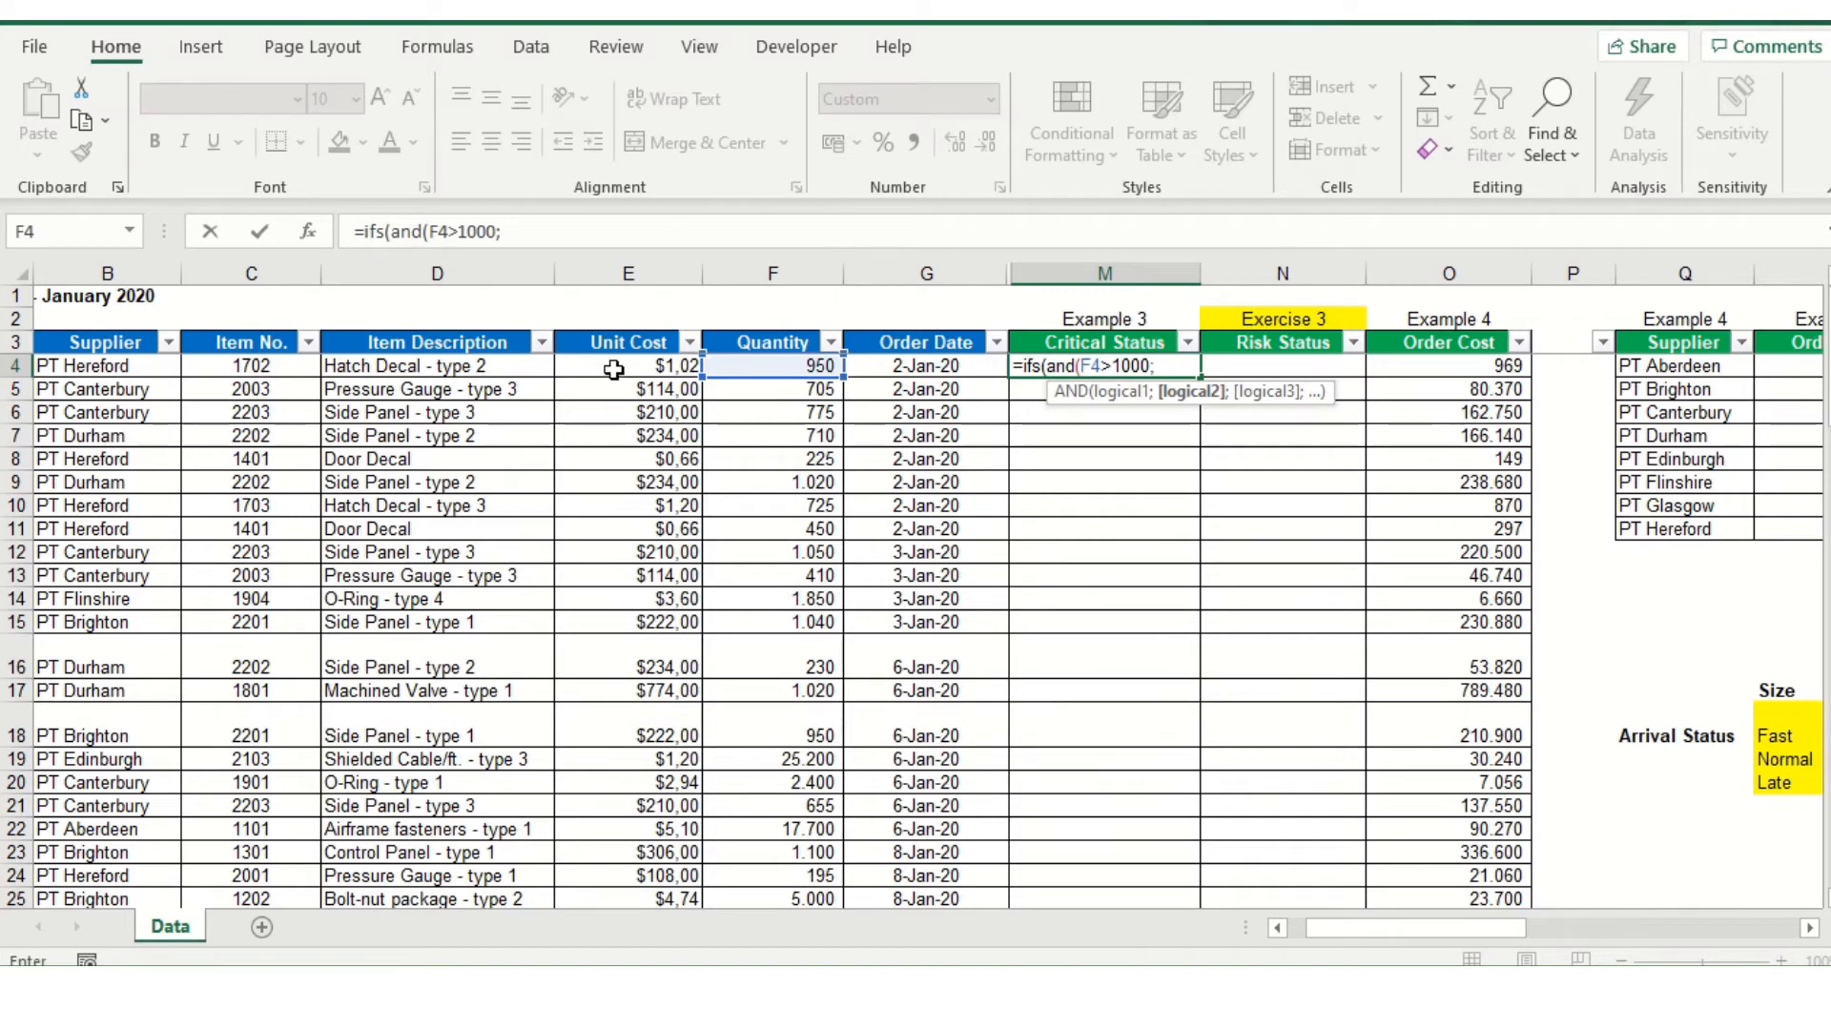
{"action": "left_click", "coordinate": [615, 368]}
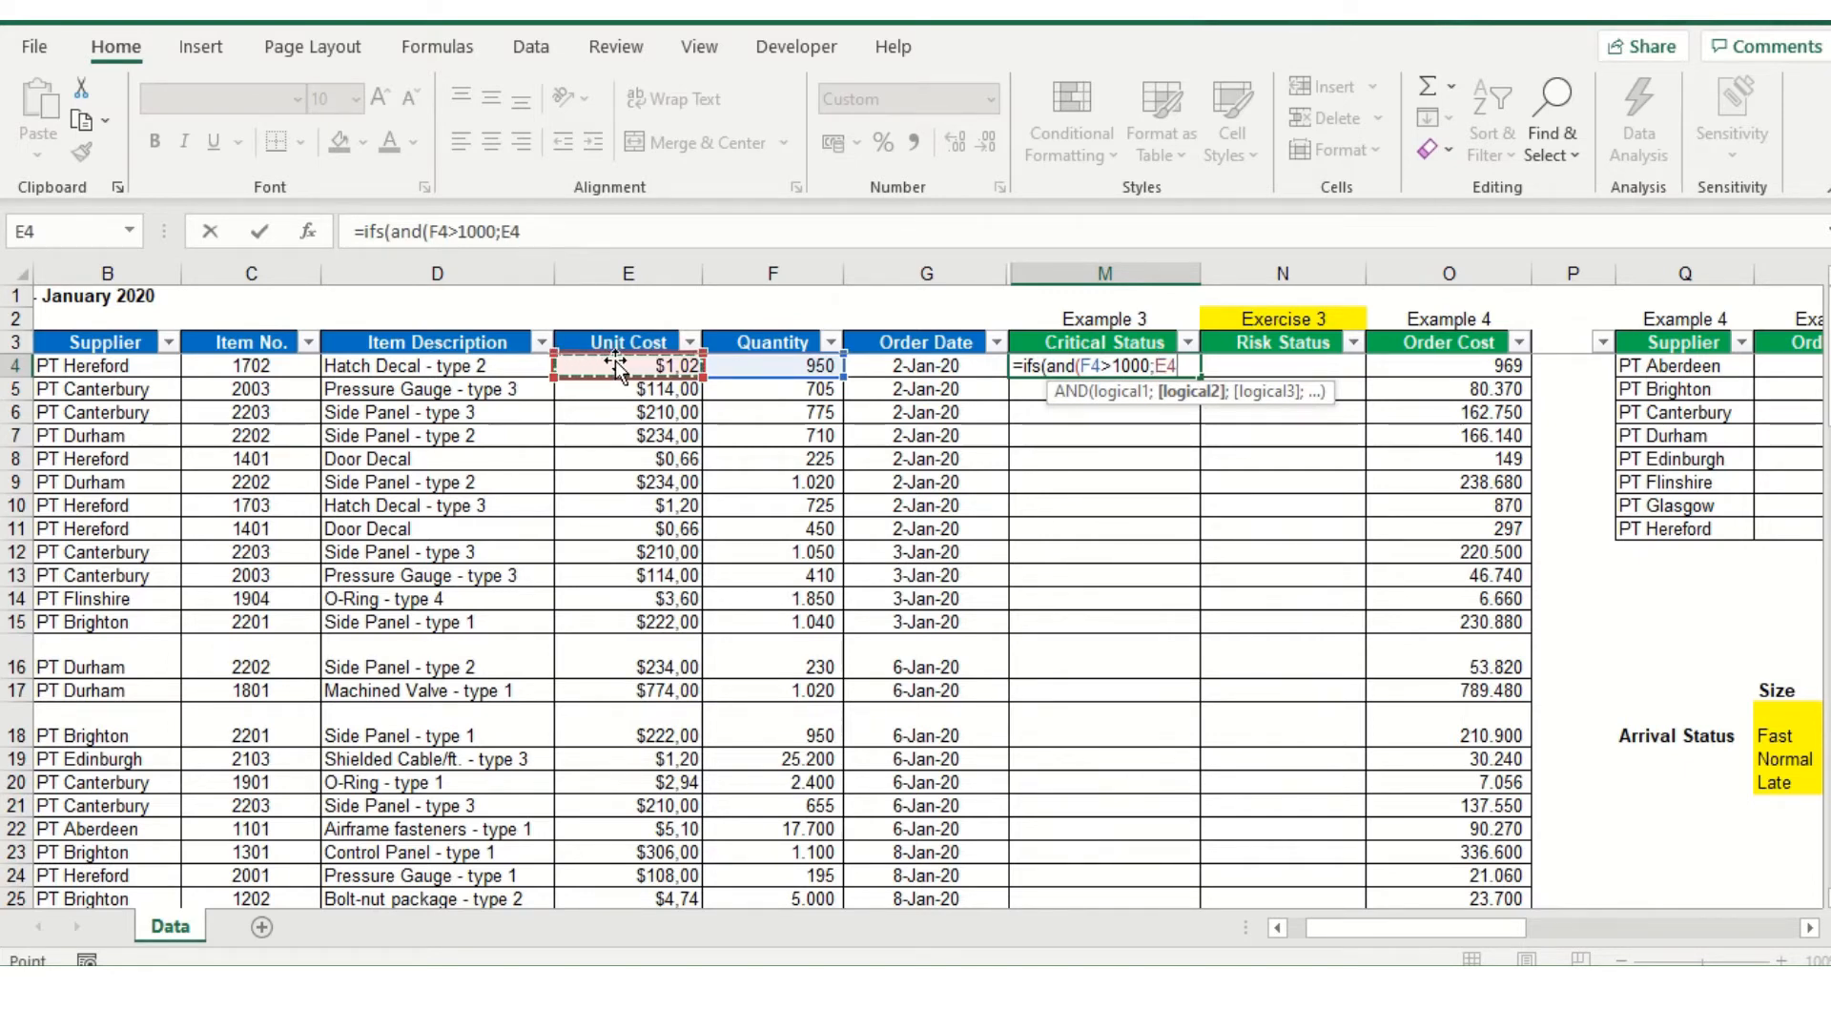
{"action": "type", "text": ">299"}
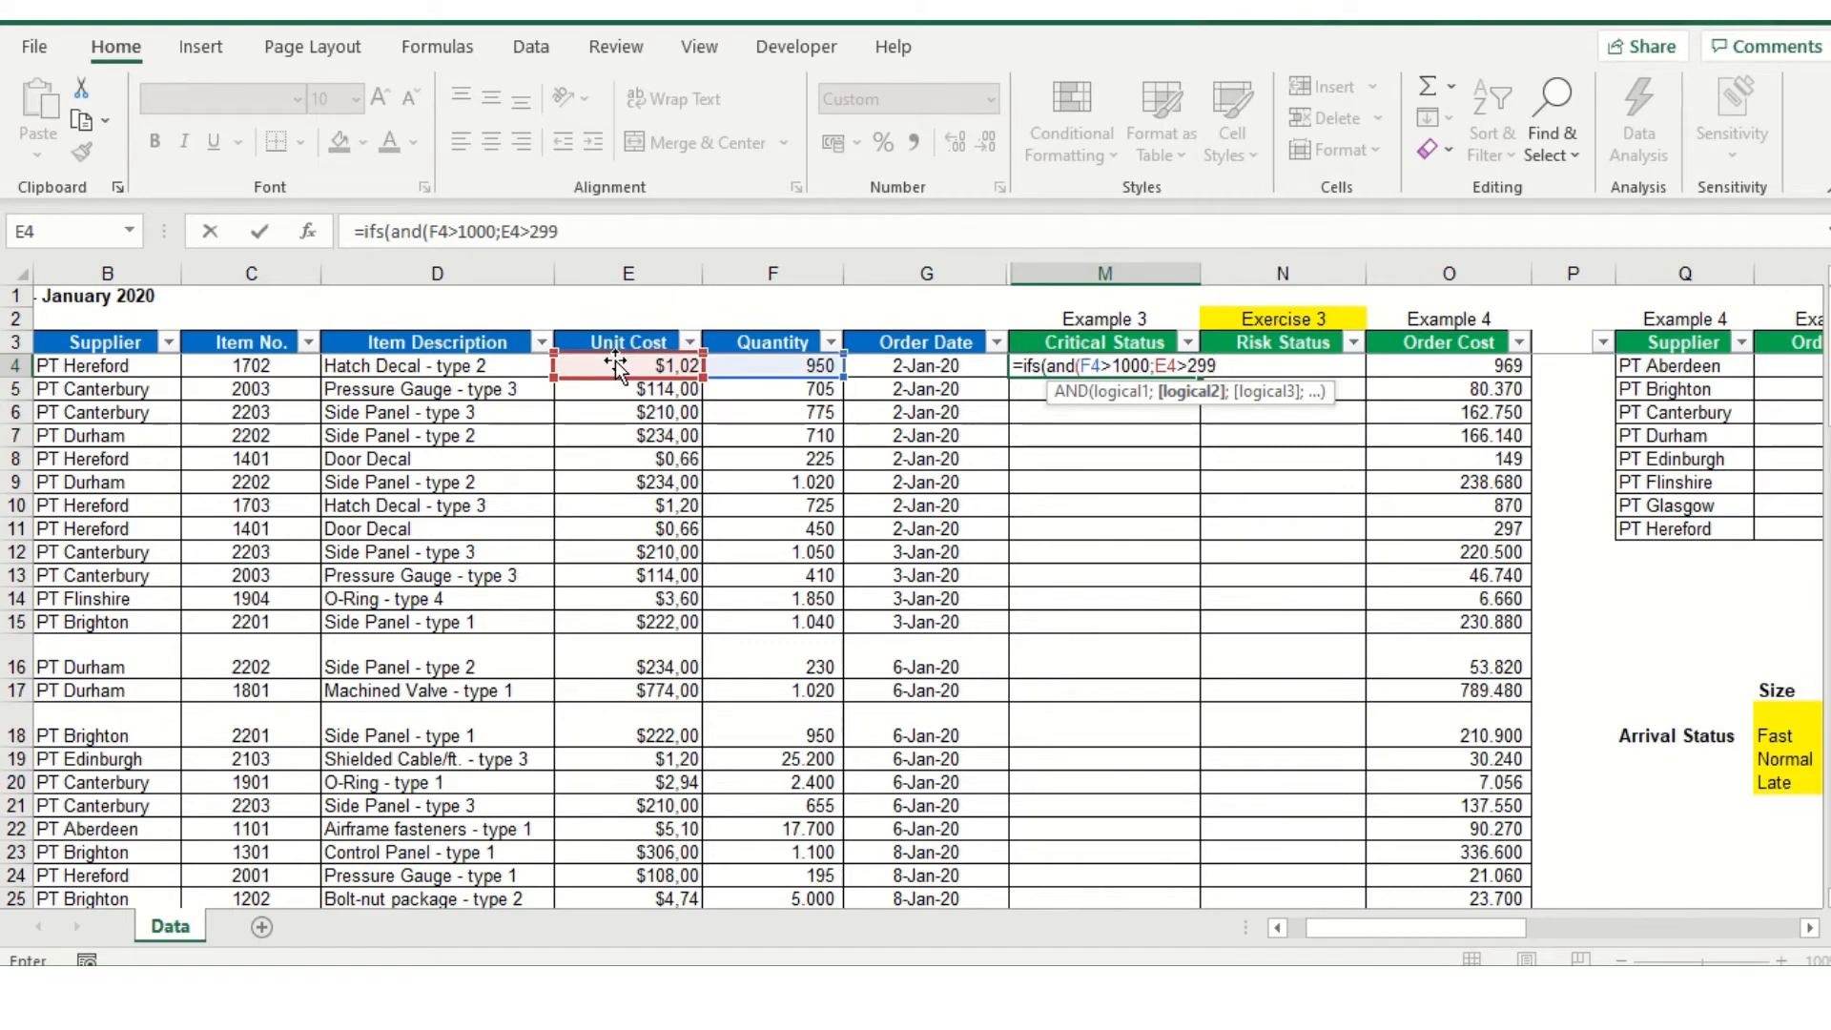
{"action": "key", "text": "BackSpace"}
{"action": "key", "text": "BackSpace"}
{"action": "type", "text": "00)"}
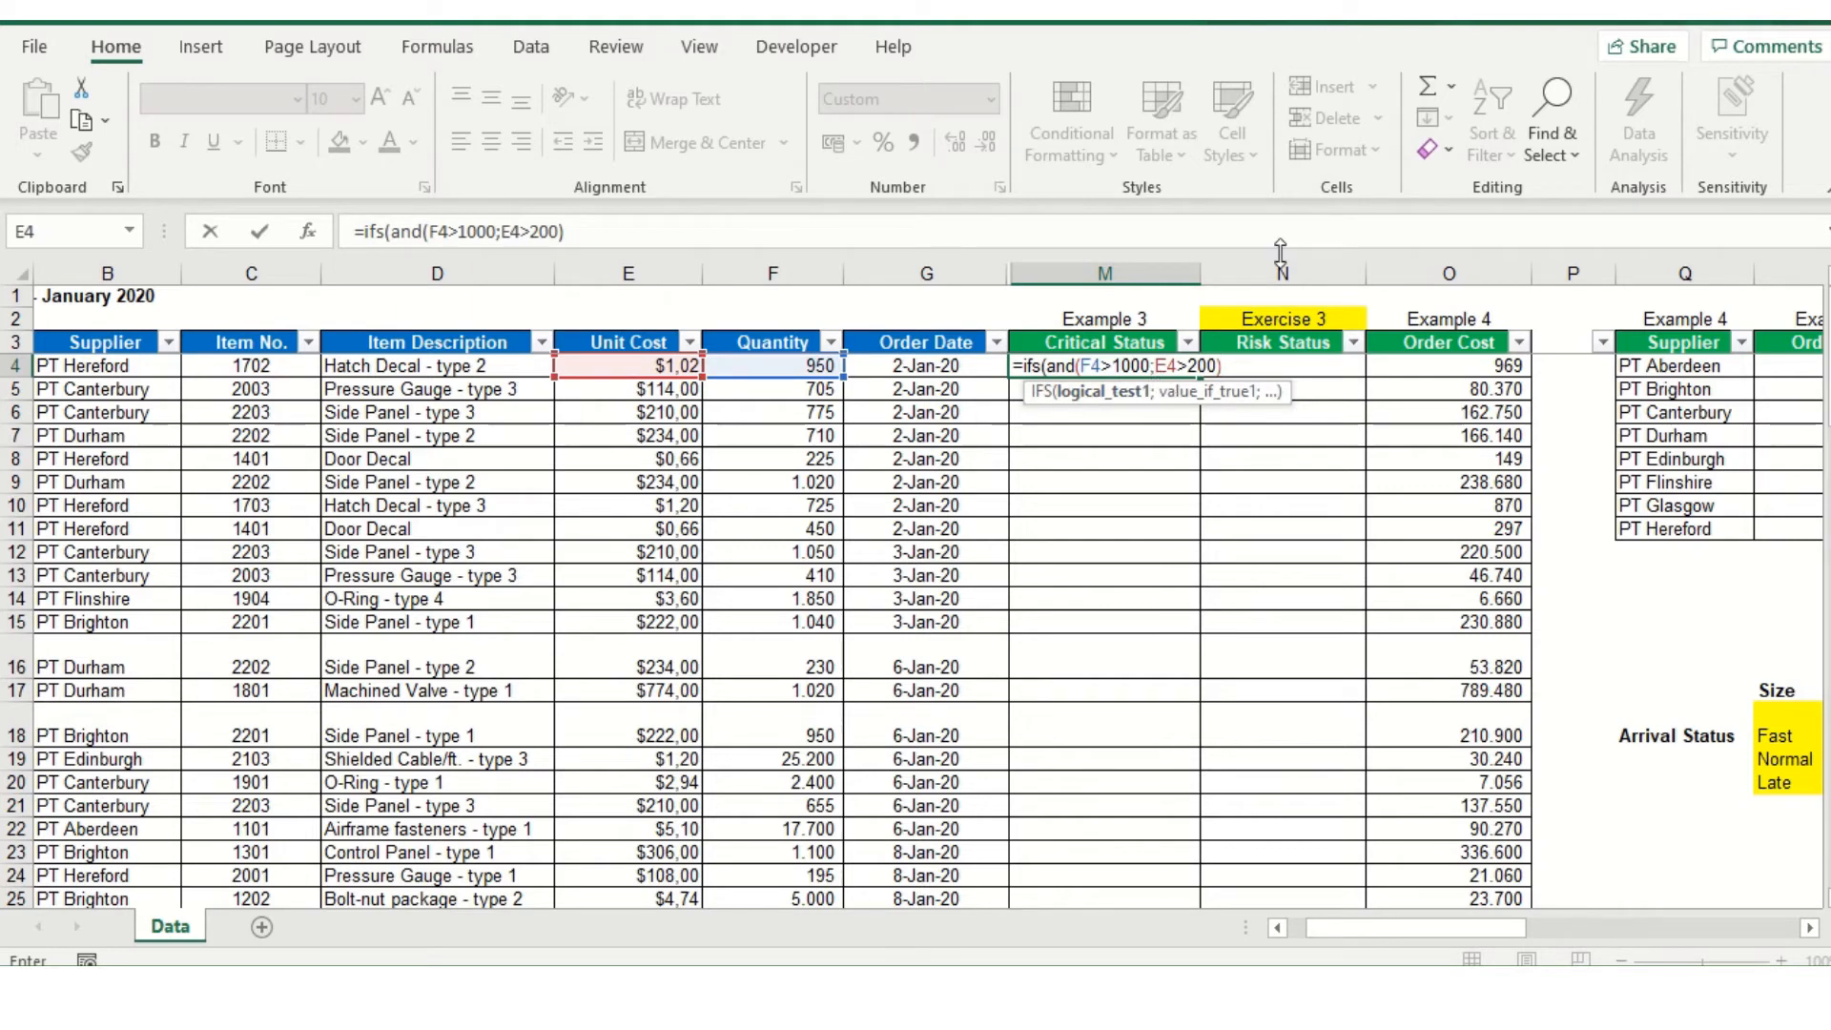
Enter "Highly Critical" as the IFS formula's result for the first test
{"action": "type", "text": ";"}
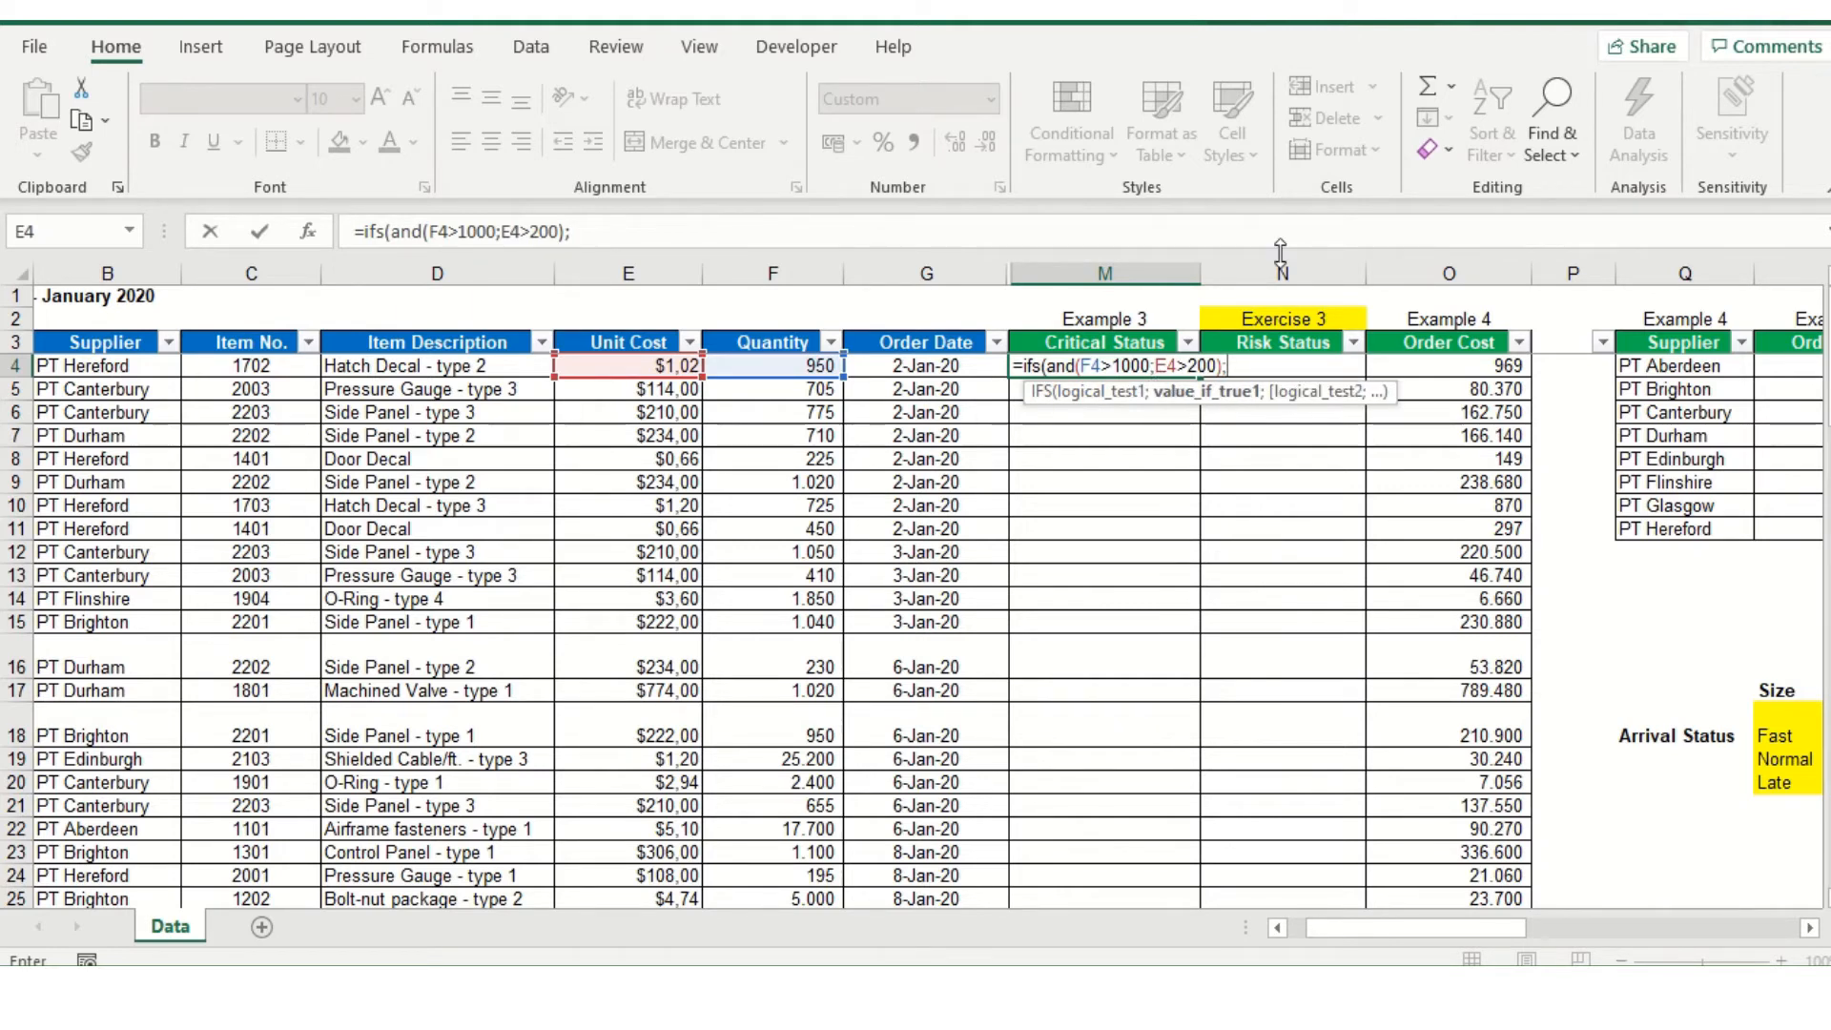
{"action": "type", "text": "\"Highly "}
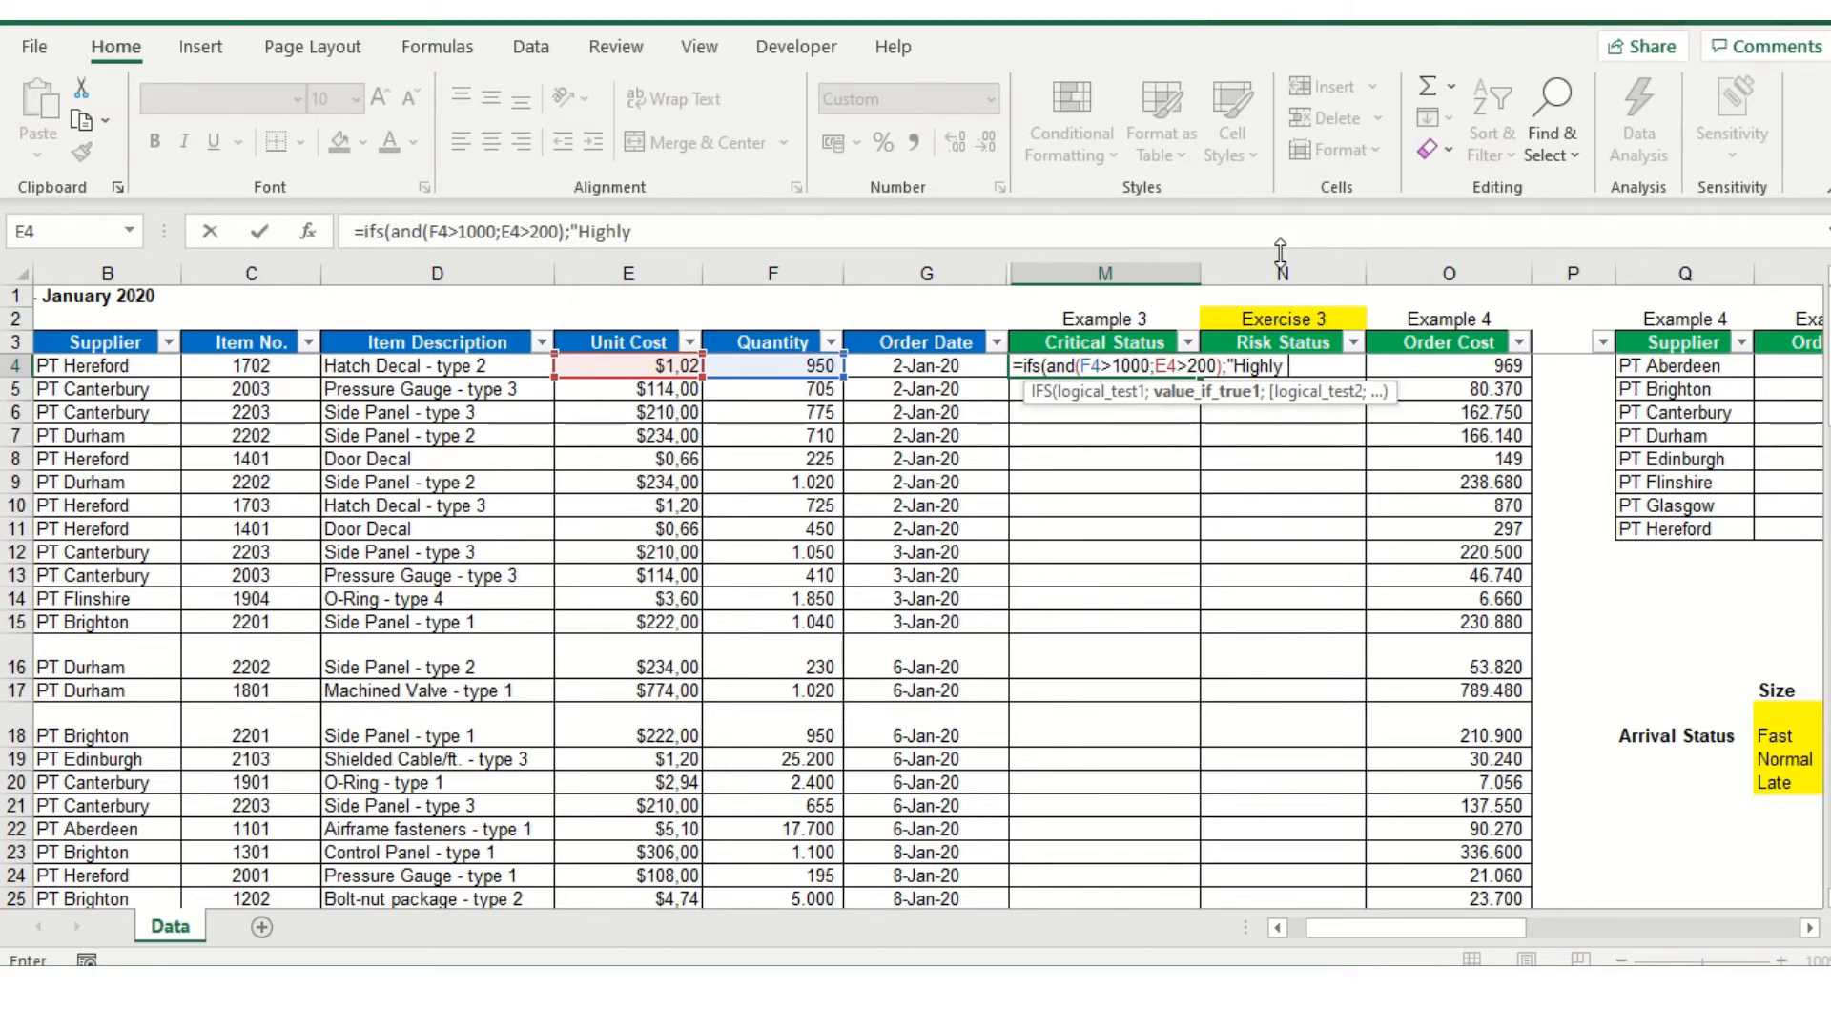
{"action": "type", "text": "Critical\""}
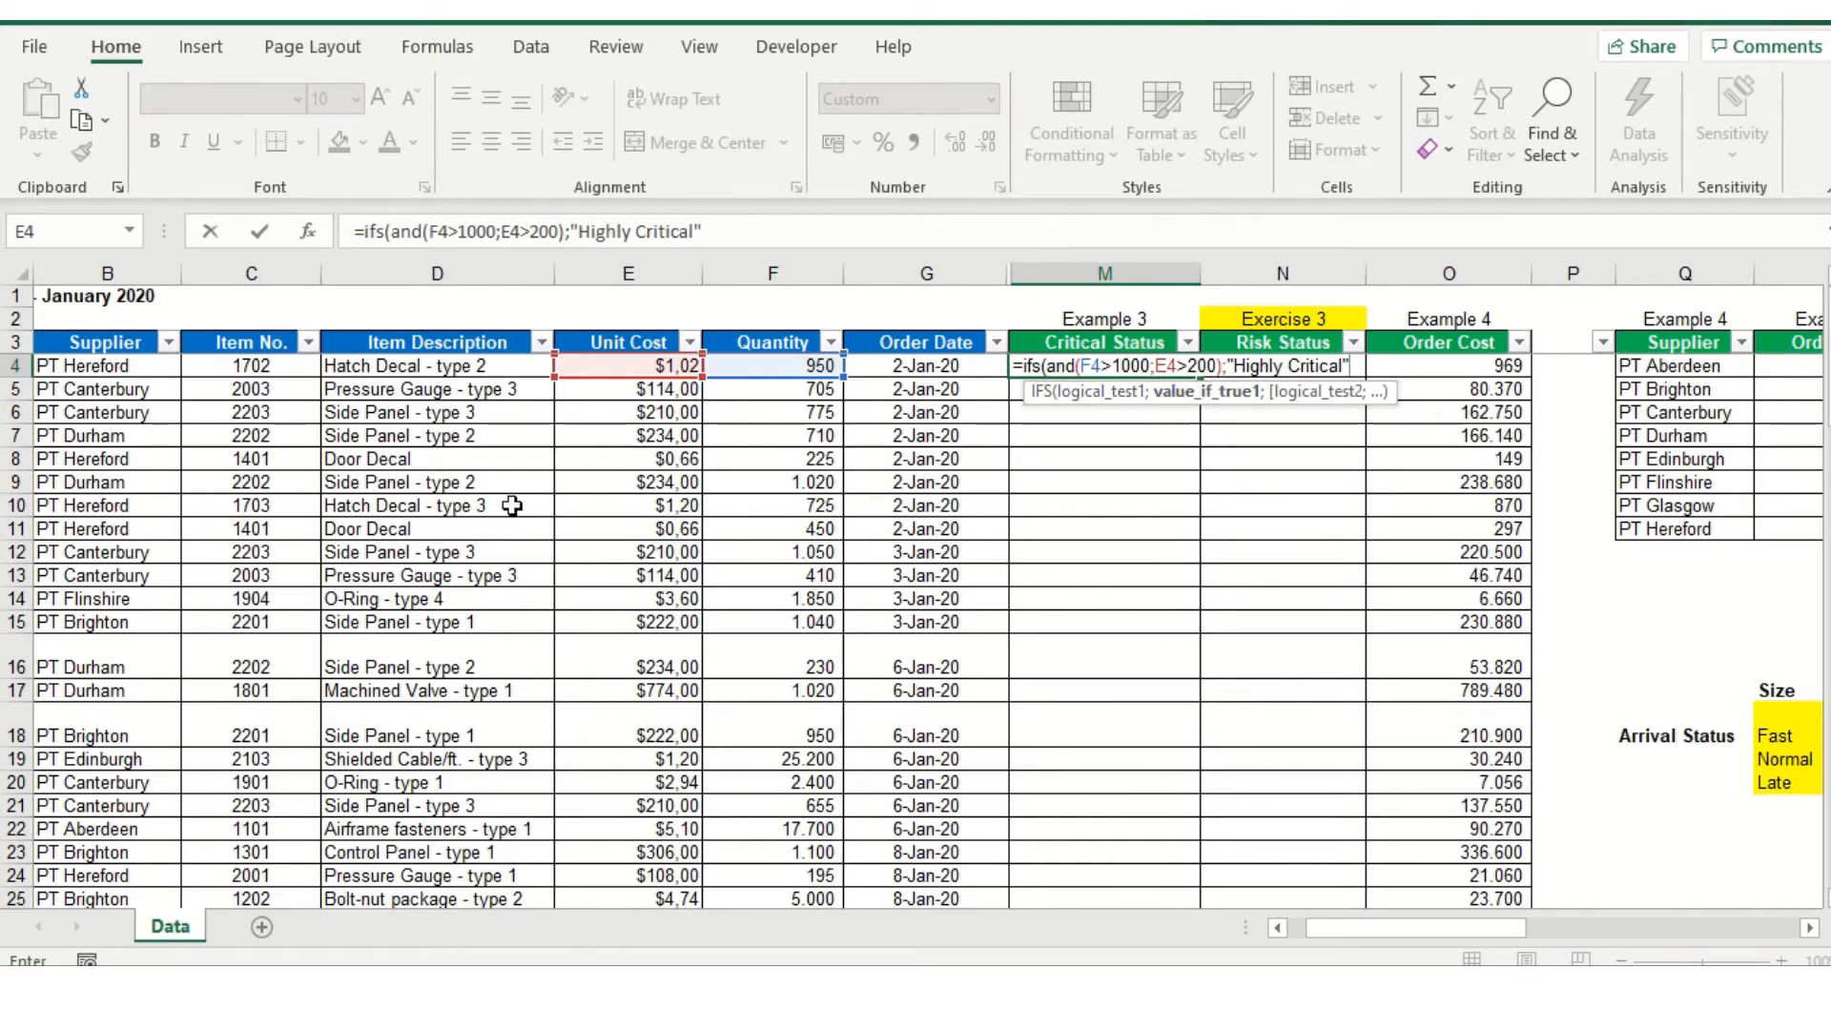
Begin the IFS formula's second logical test with an AND function whose first condition is F4<=1000
{"action": "type", "text": ";"}
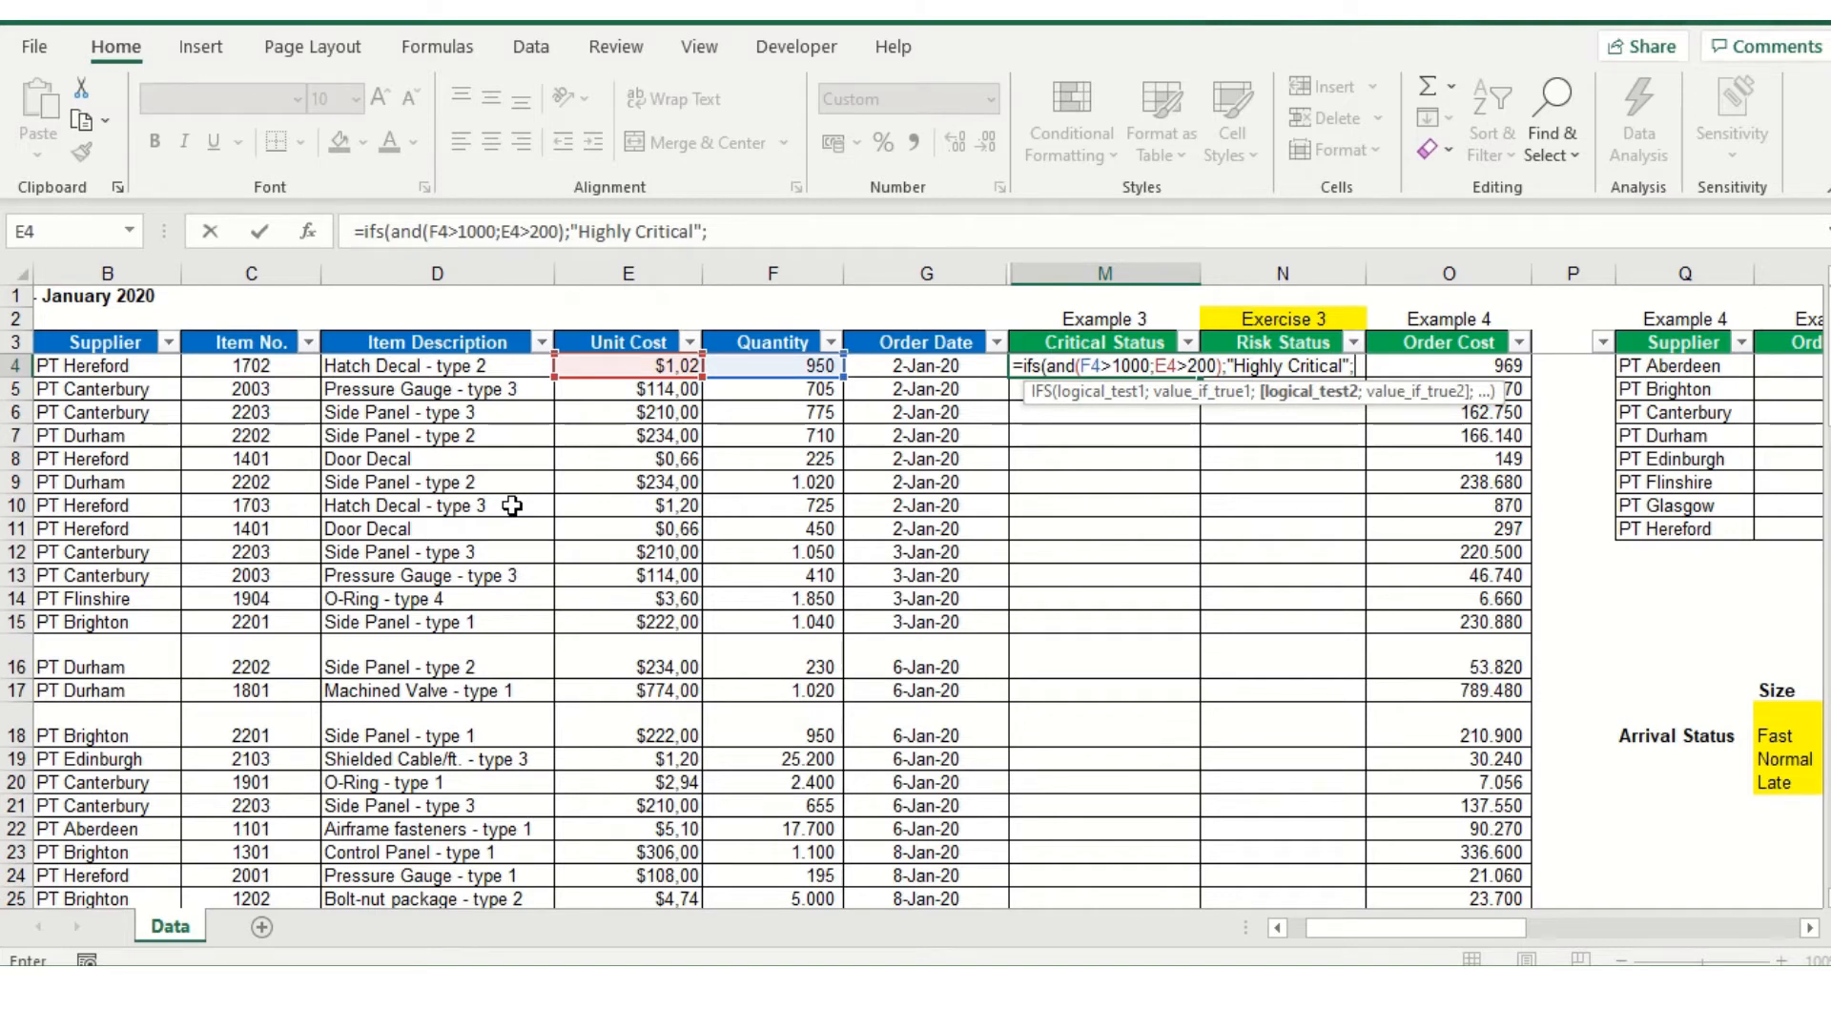
{"action": "type", "text": "and("}
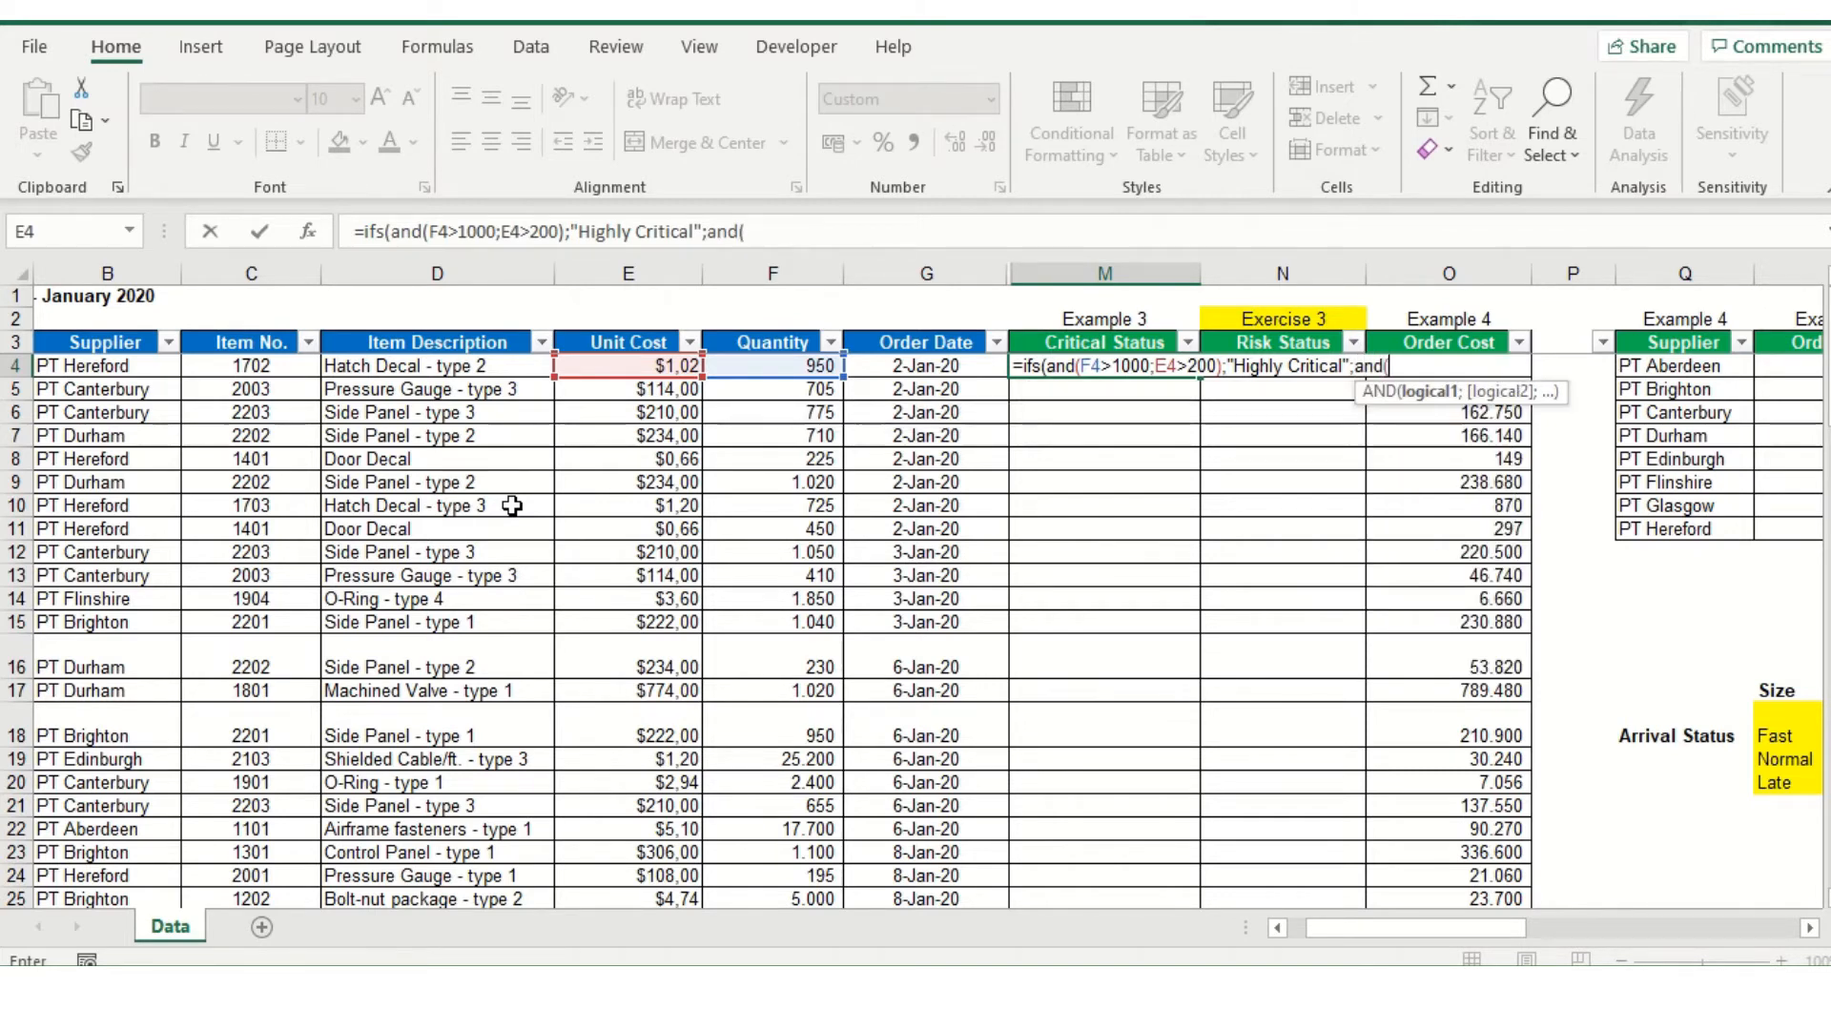
{"action": "left_click", "coordinate": [751, 370]}
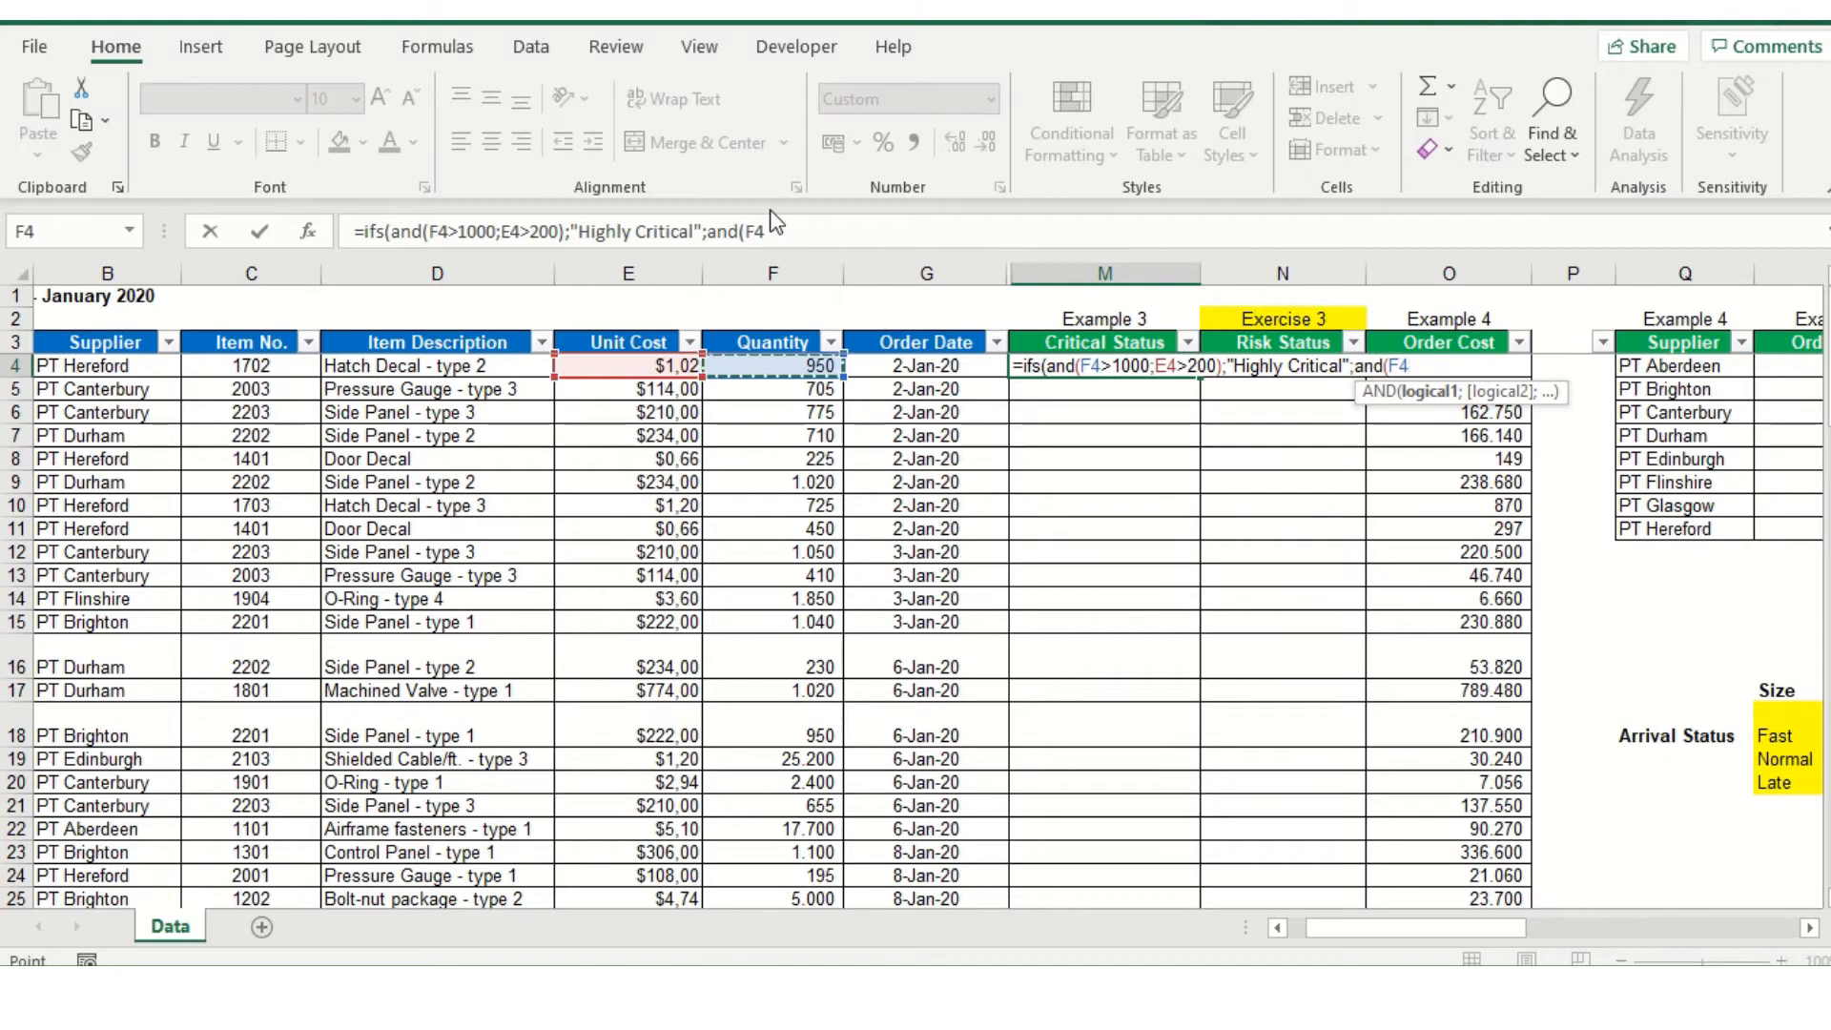
{"action": "type", "text": "<="}
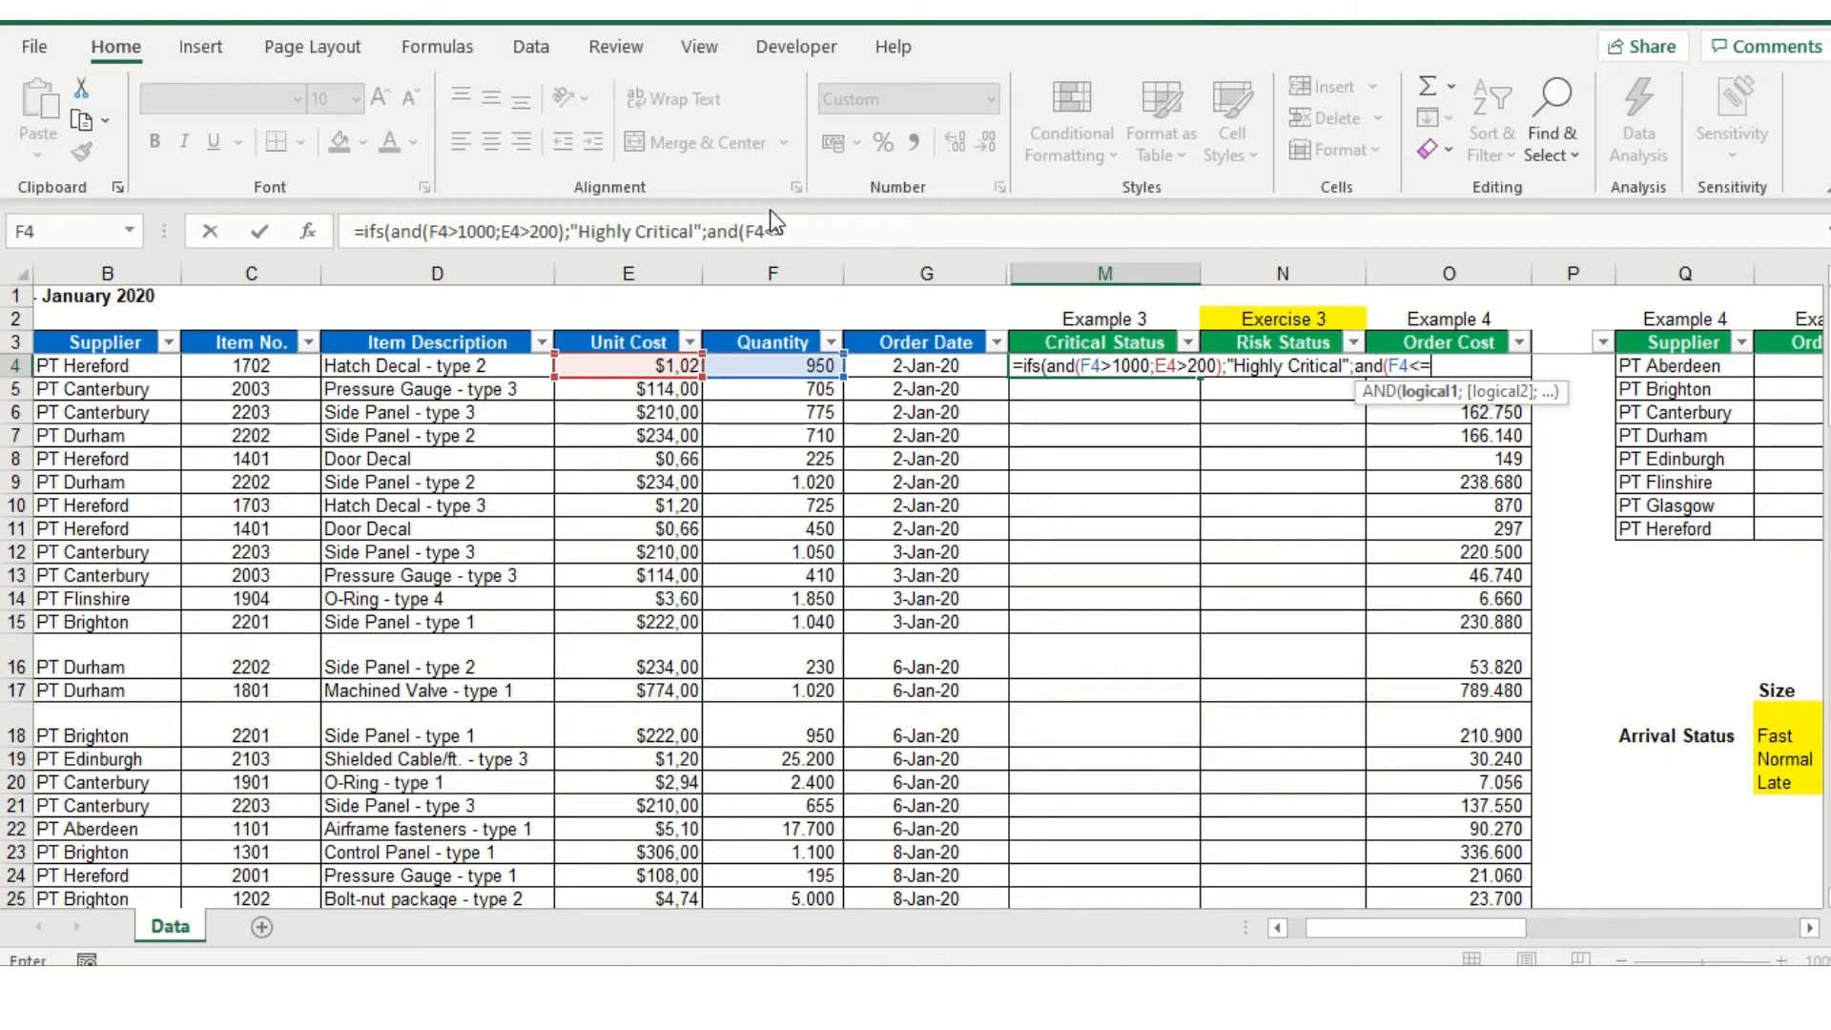
{"action": "type", "text": "1000;"}
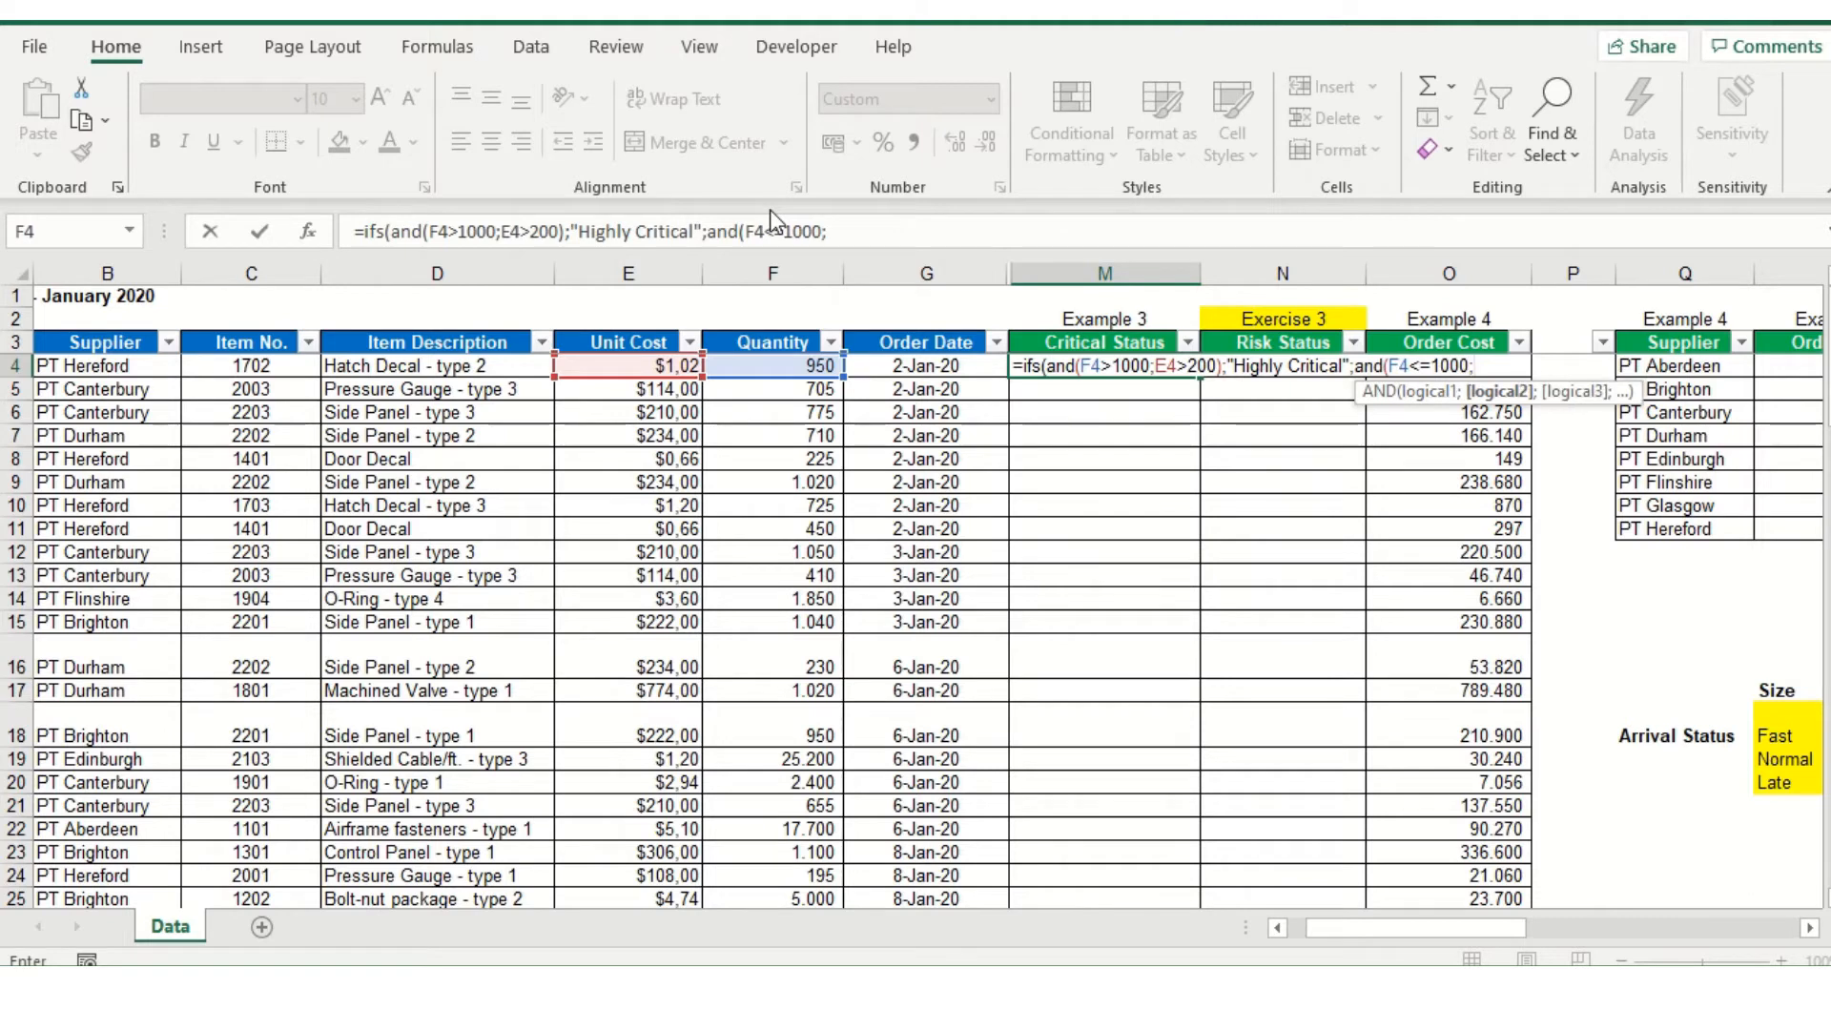
Complete the second AND test with the condition E4<=200
{"action": "left_click", "coordinate": [619, 368]}
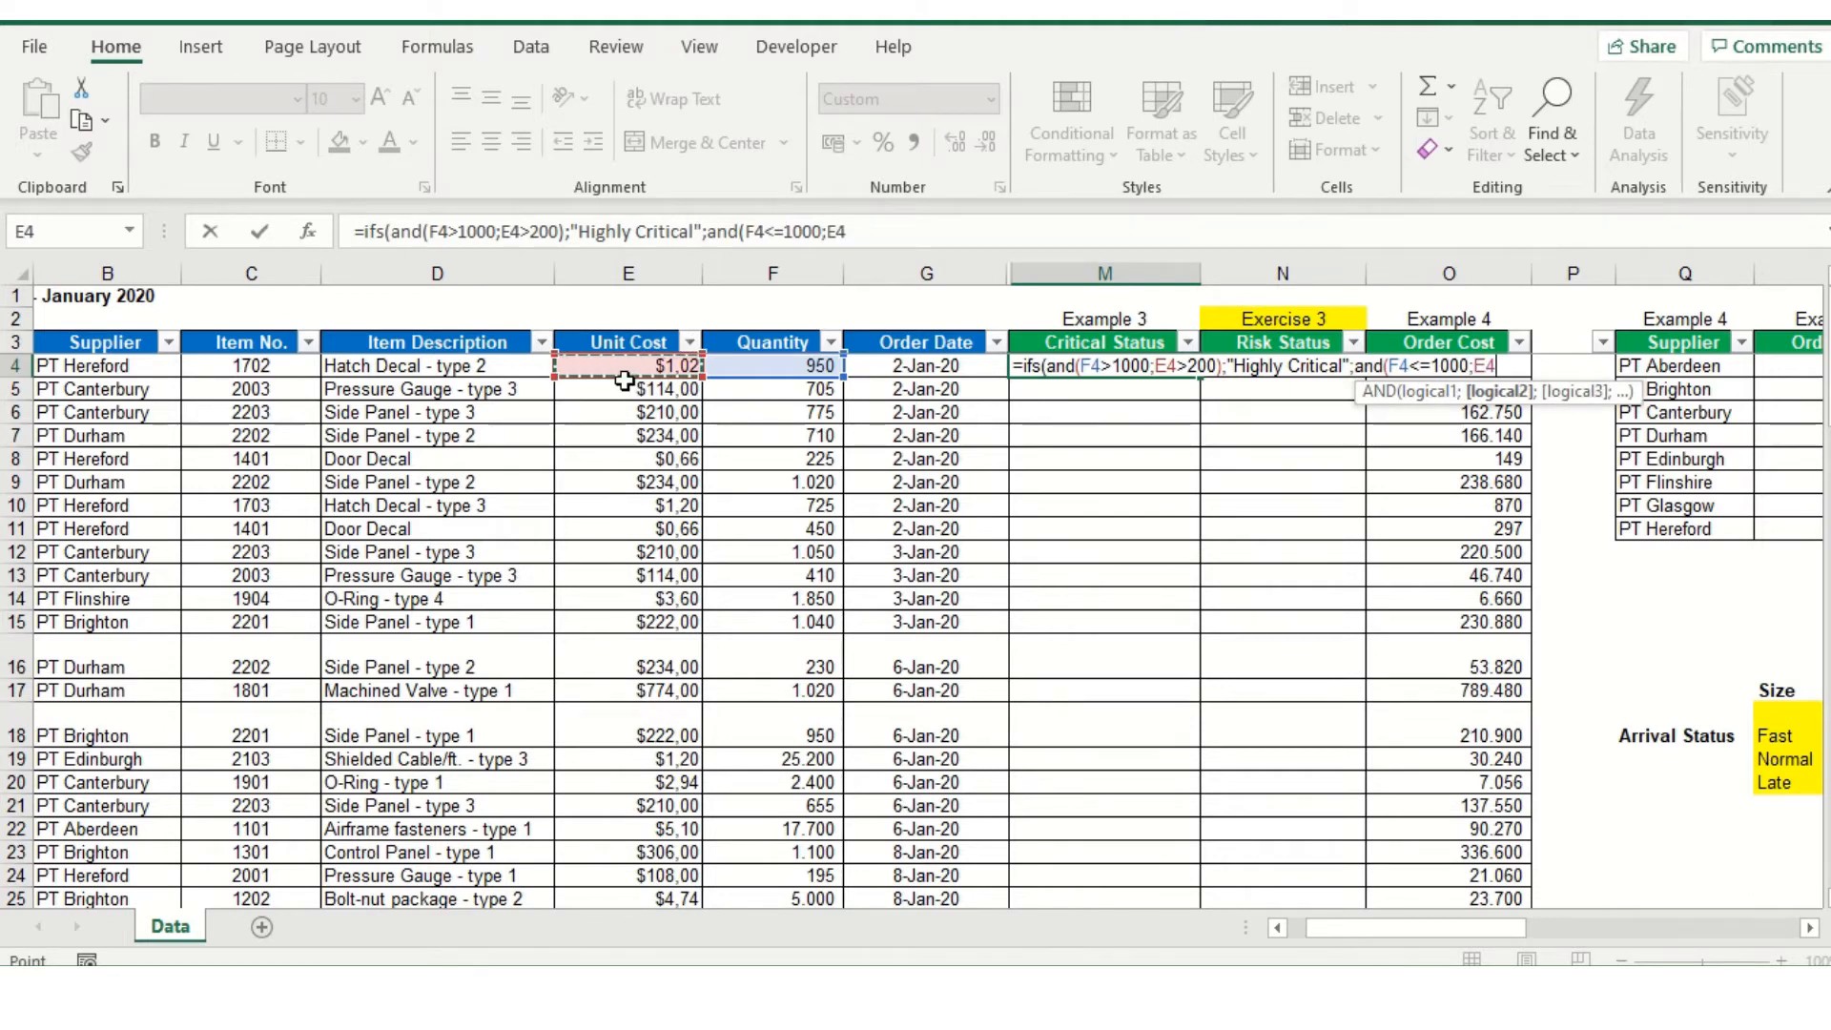
{"action": "type", "text": "<=200"}
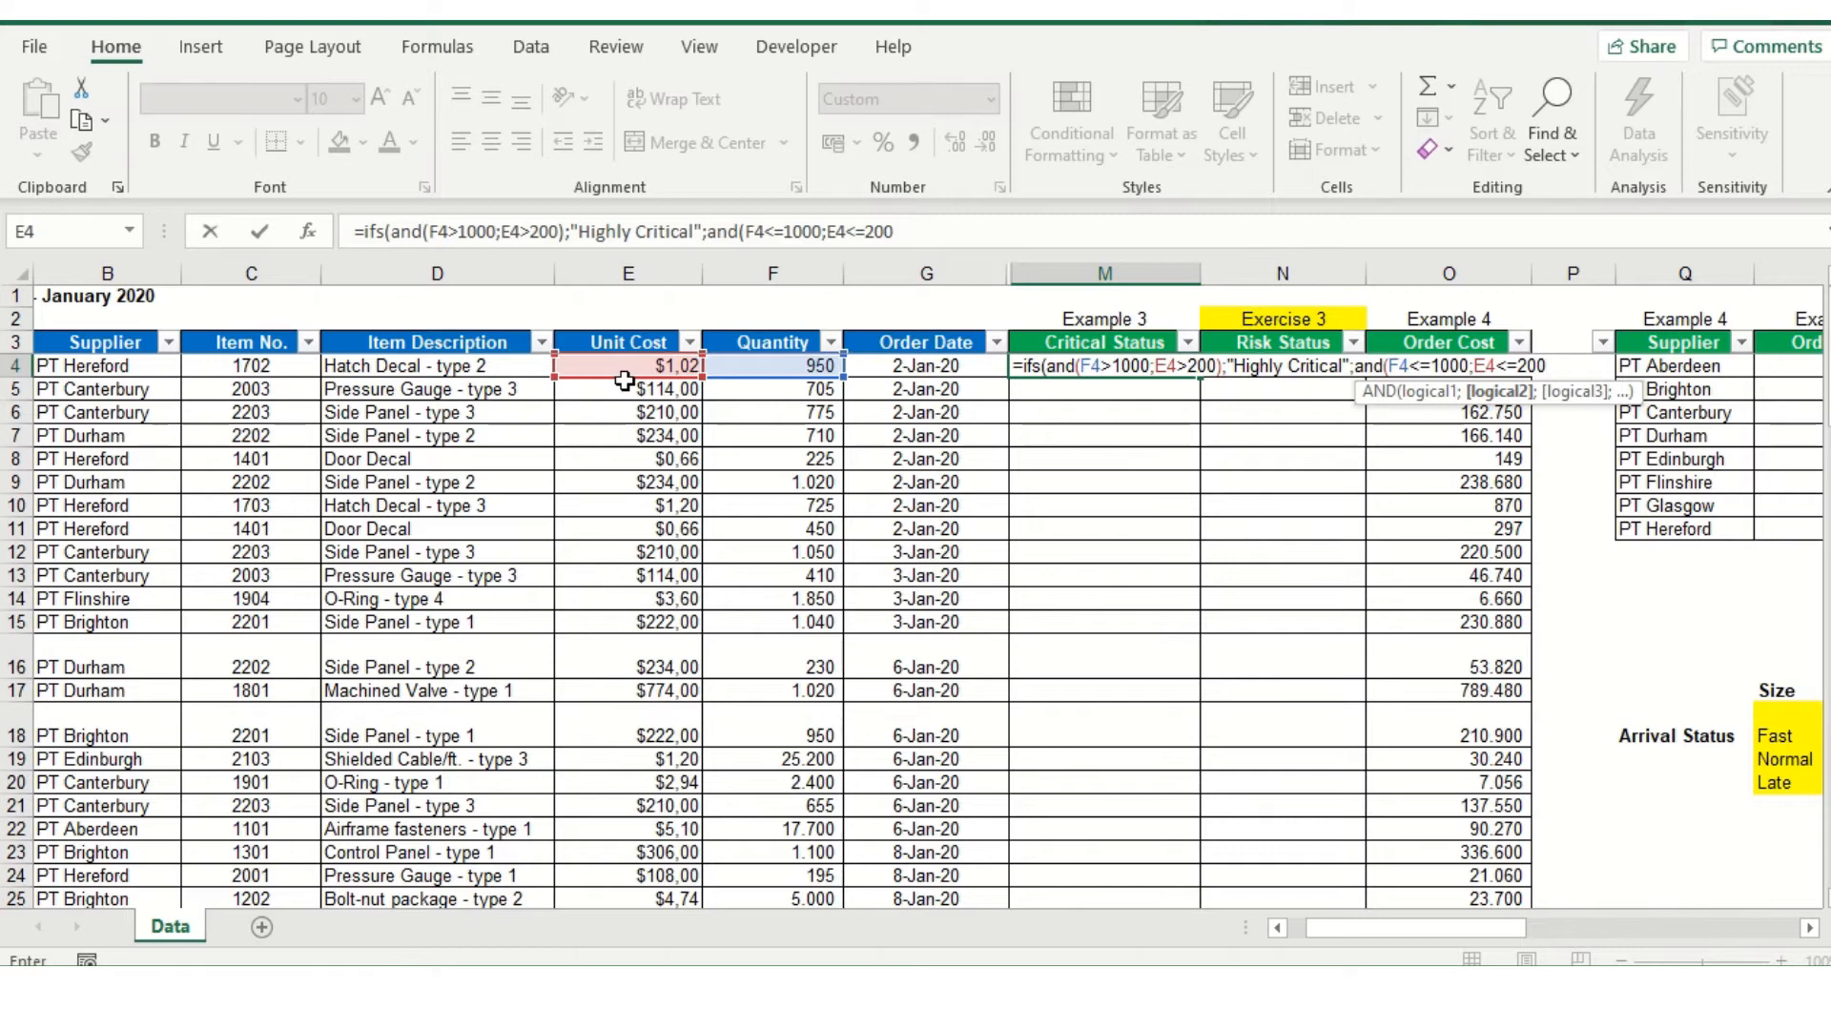
{"action": "type", "text": ")"}
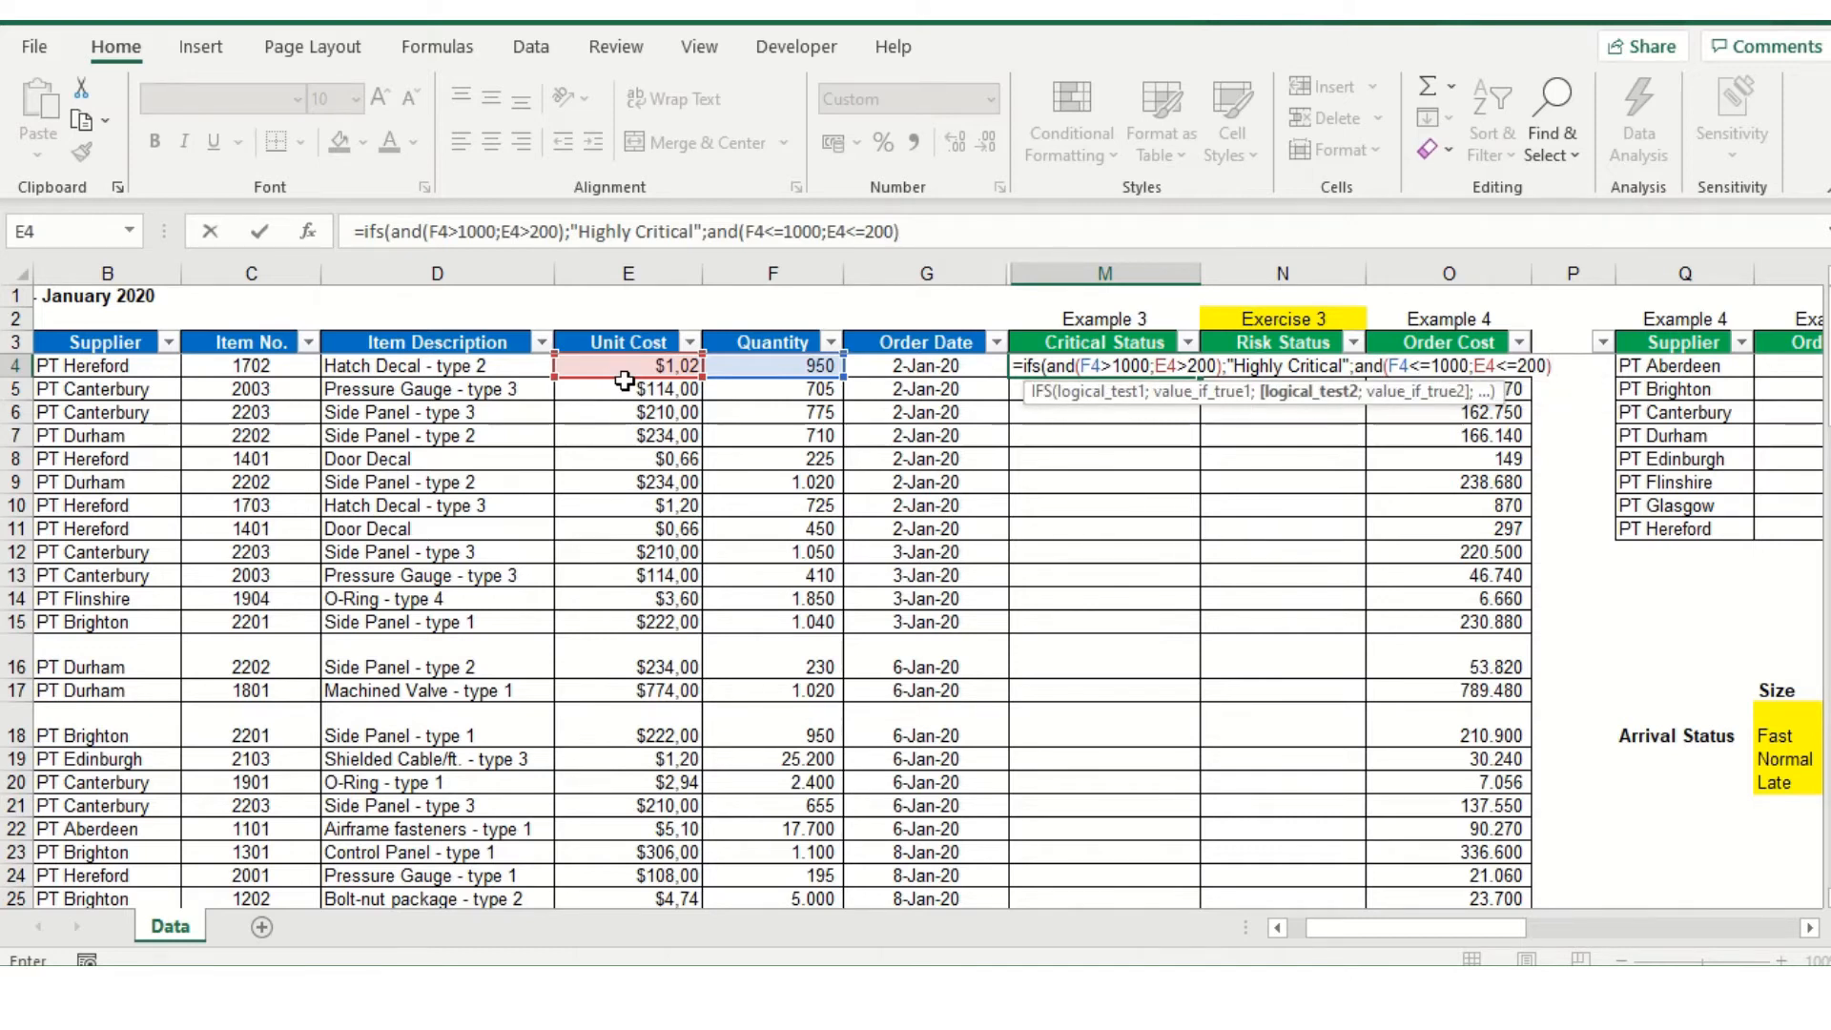
{"action": "type", "text": ";"}
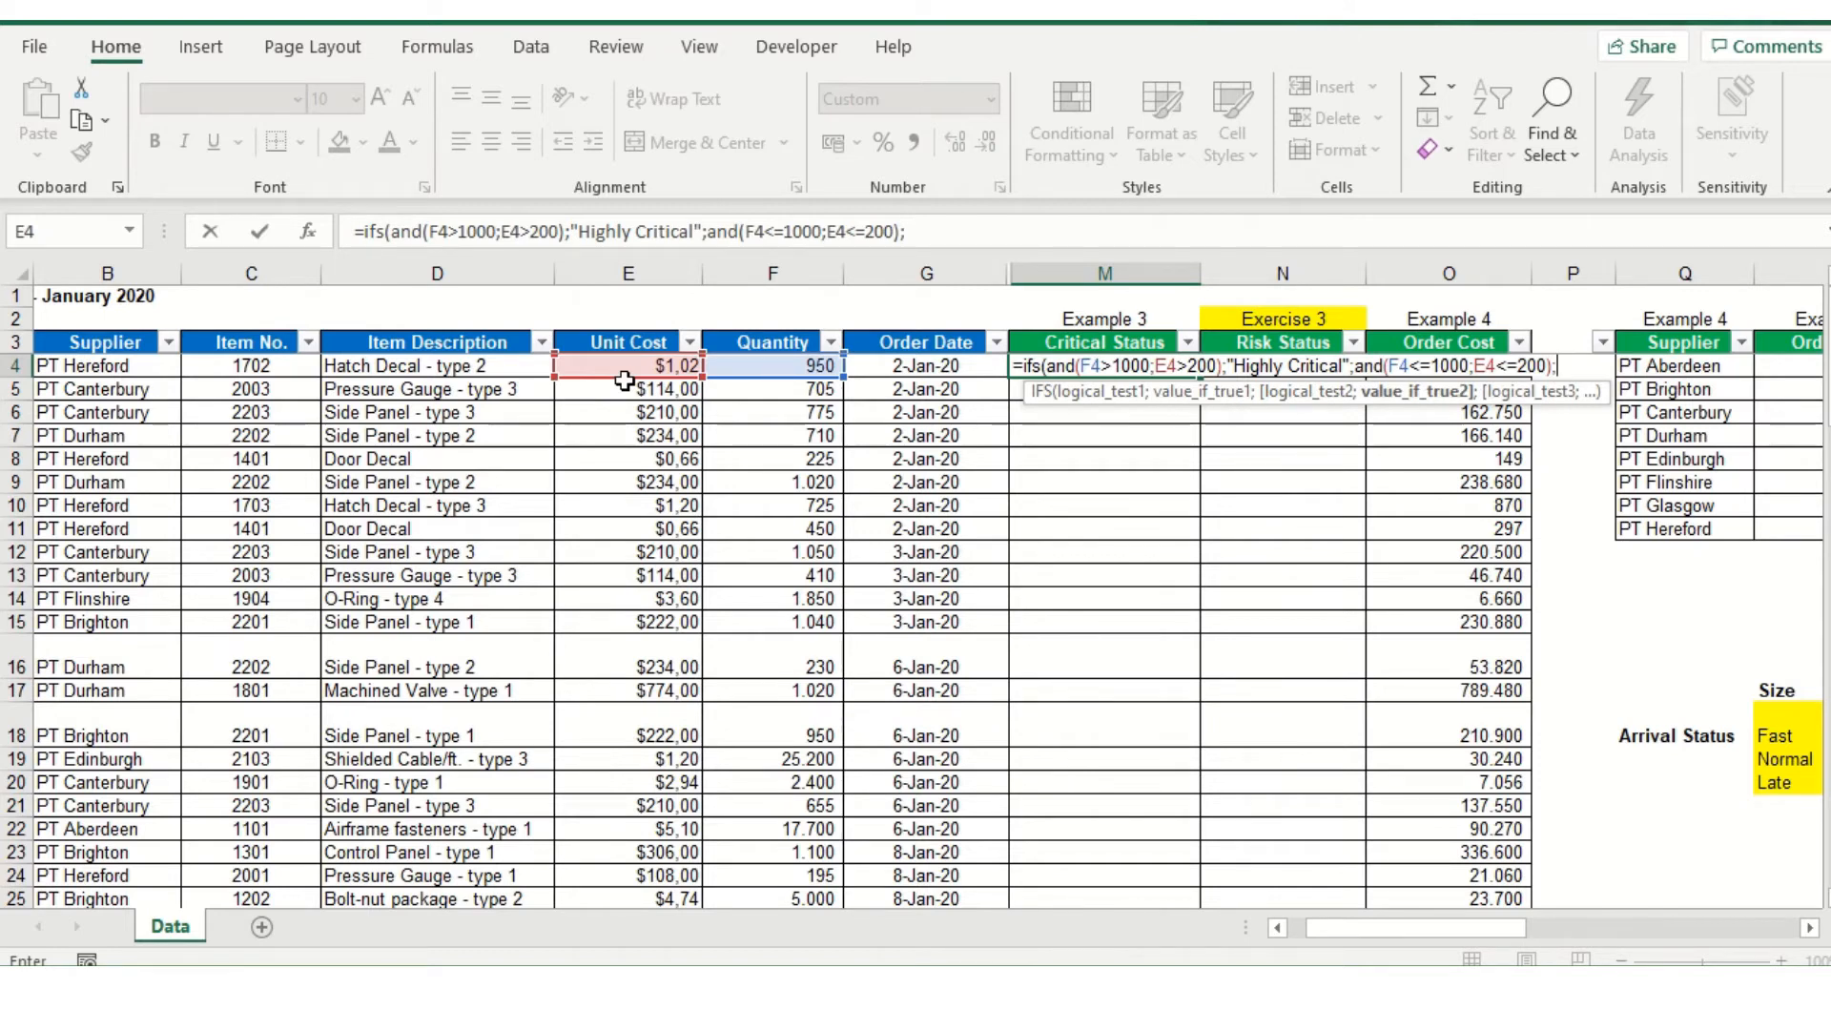
{"action": "type", "text": "\"Not Crit"}
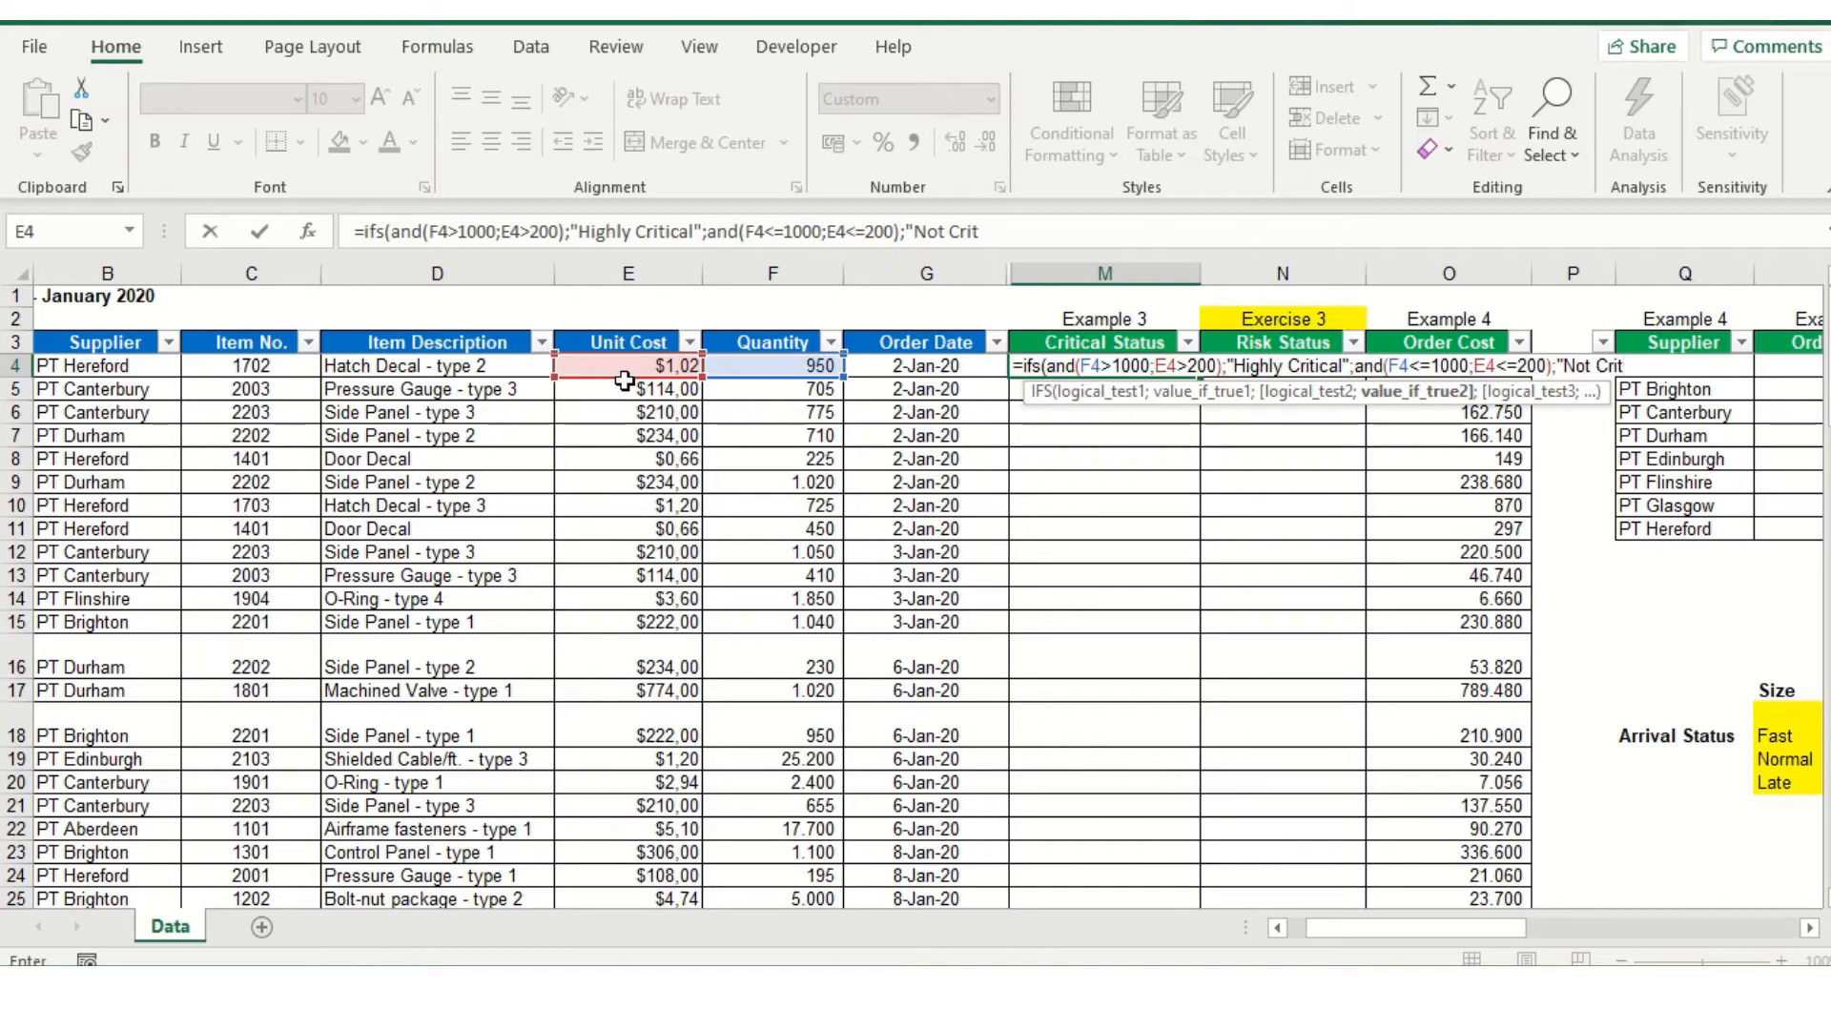
Enter "Not Critical" as the IFS formula's result for the second test
{"action": "type", "text": "ical\";"}
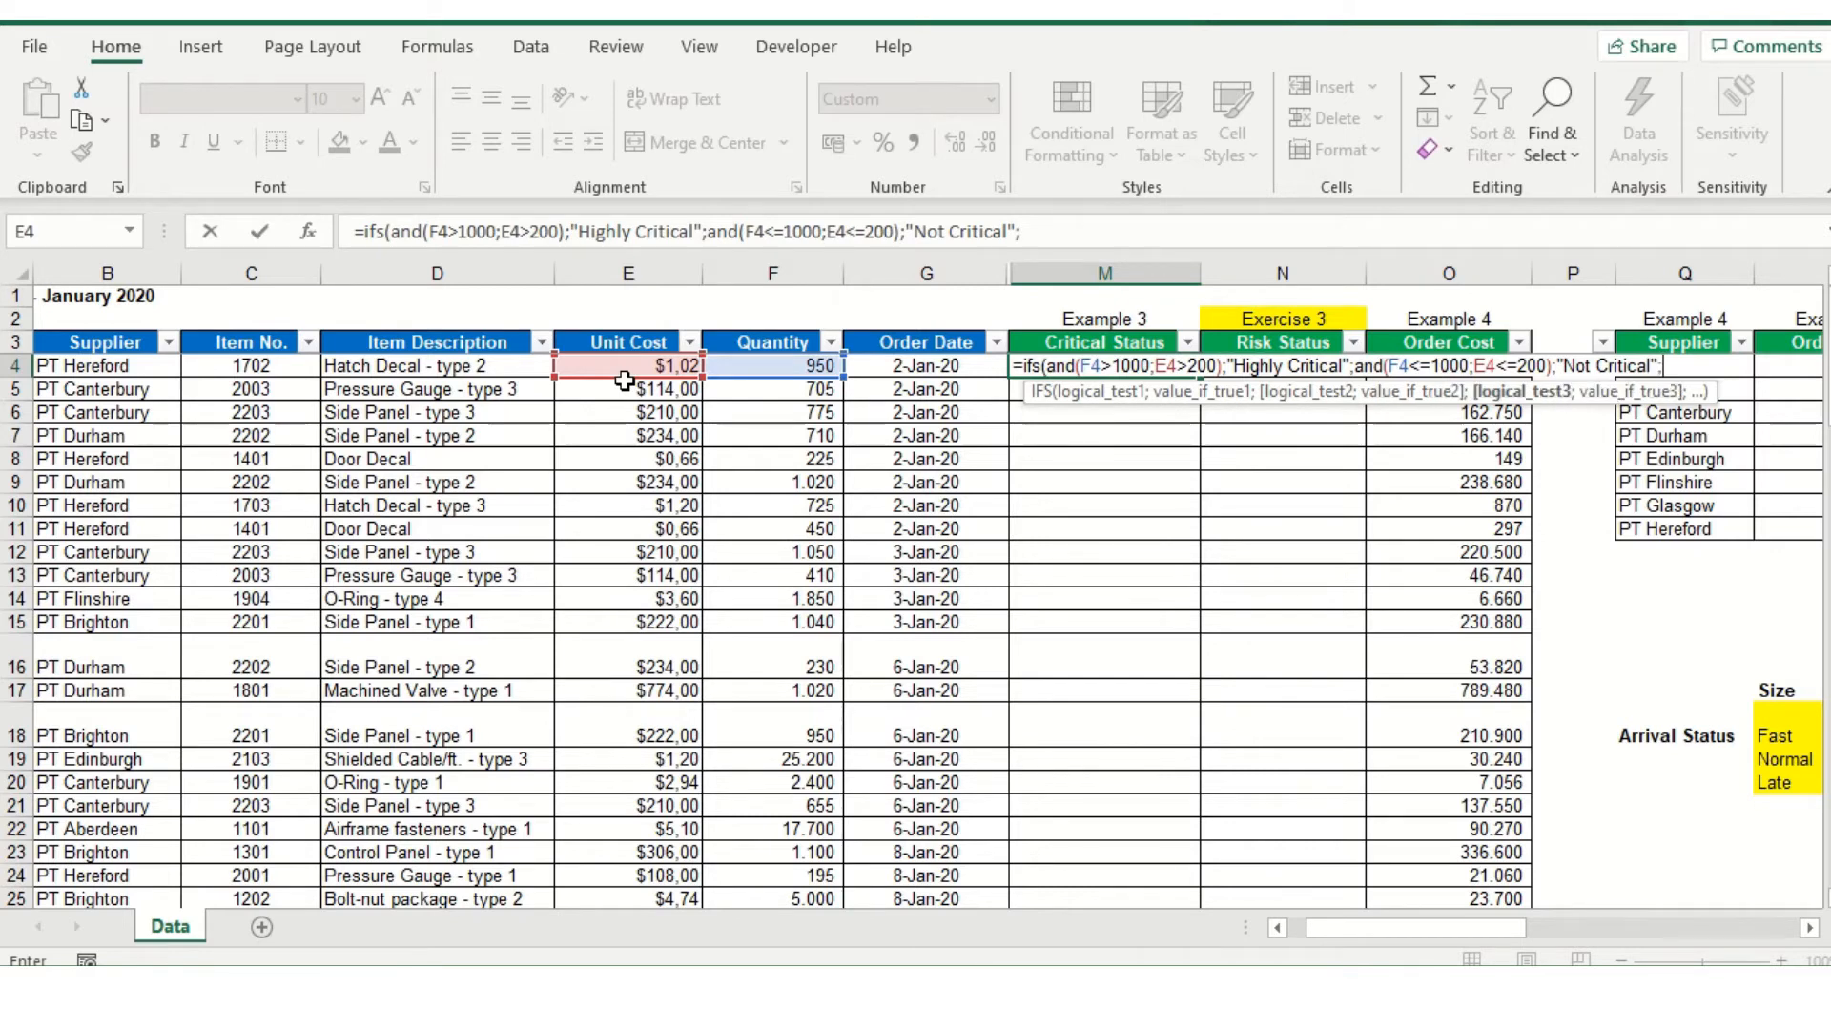
{"action": "type", "text": "TRUE"}
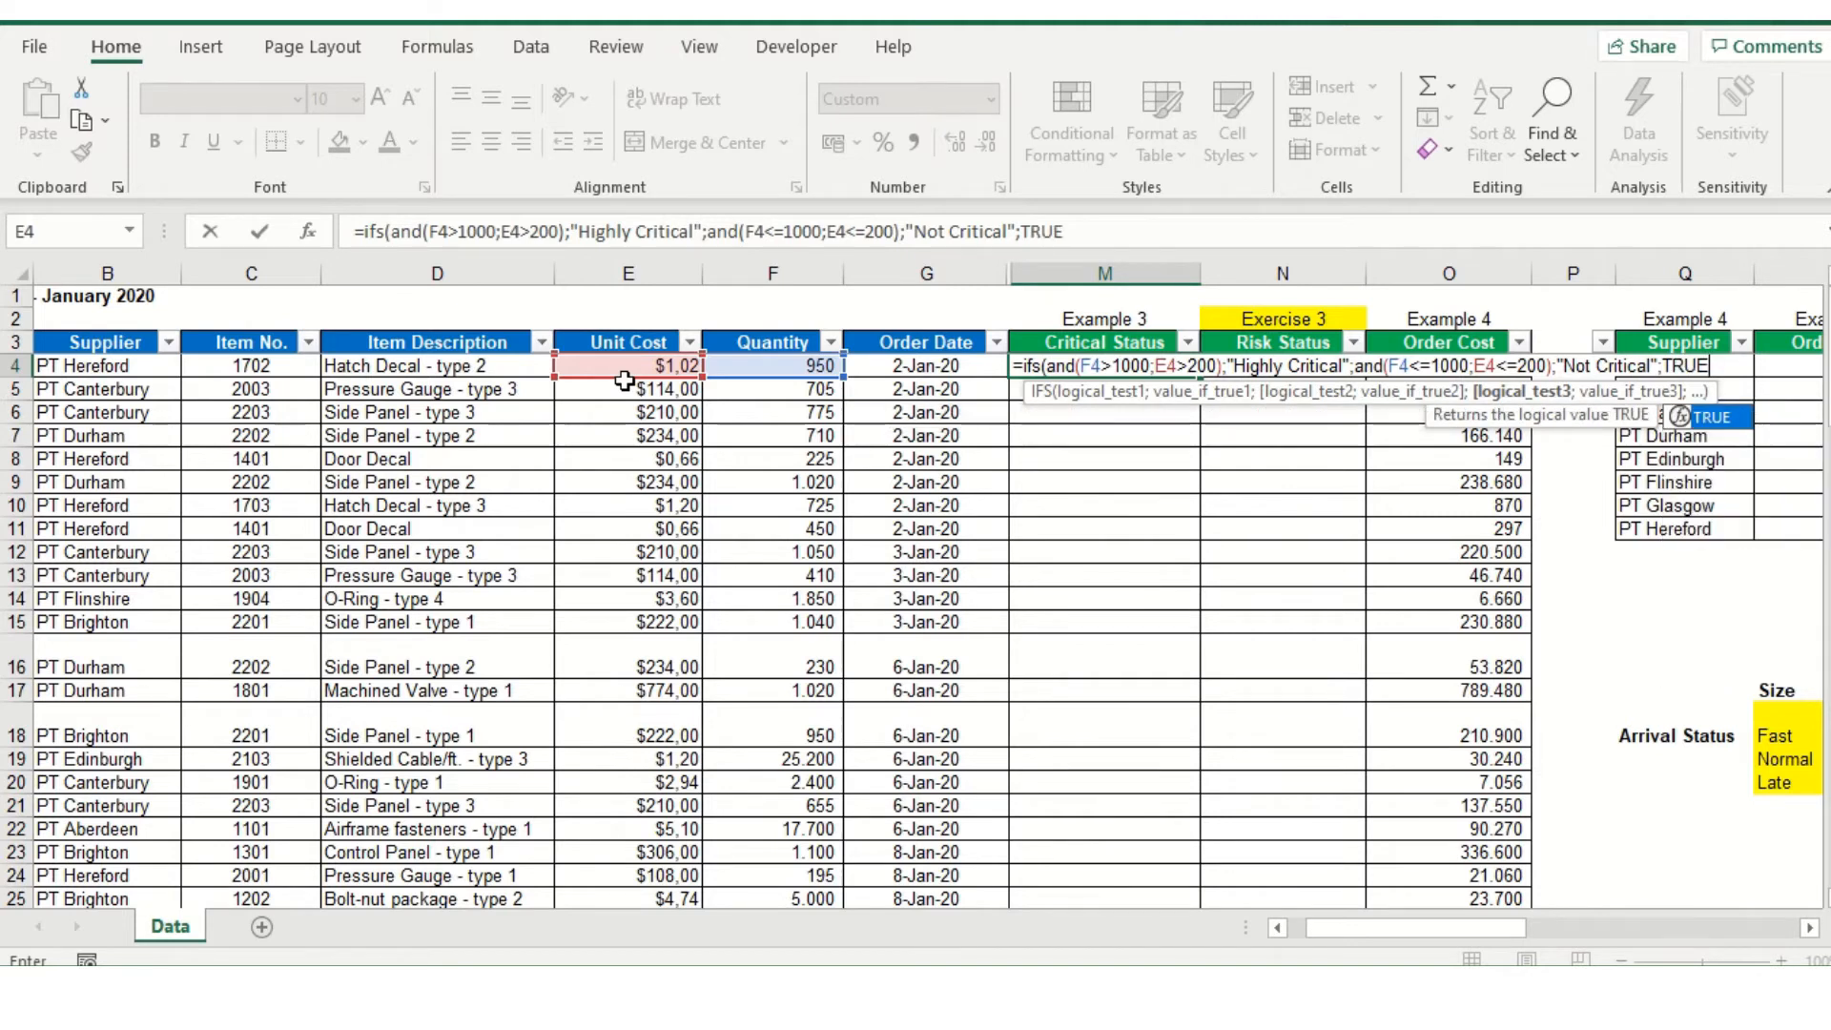
{"action": "type", "text": ";"}
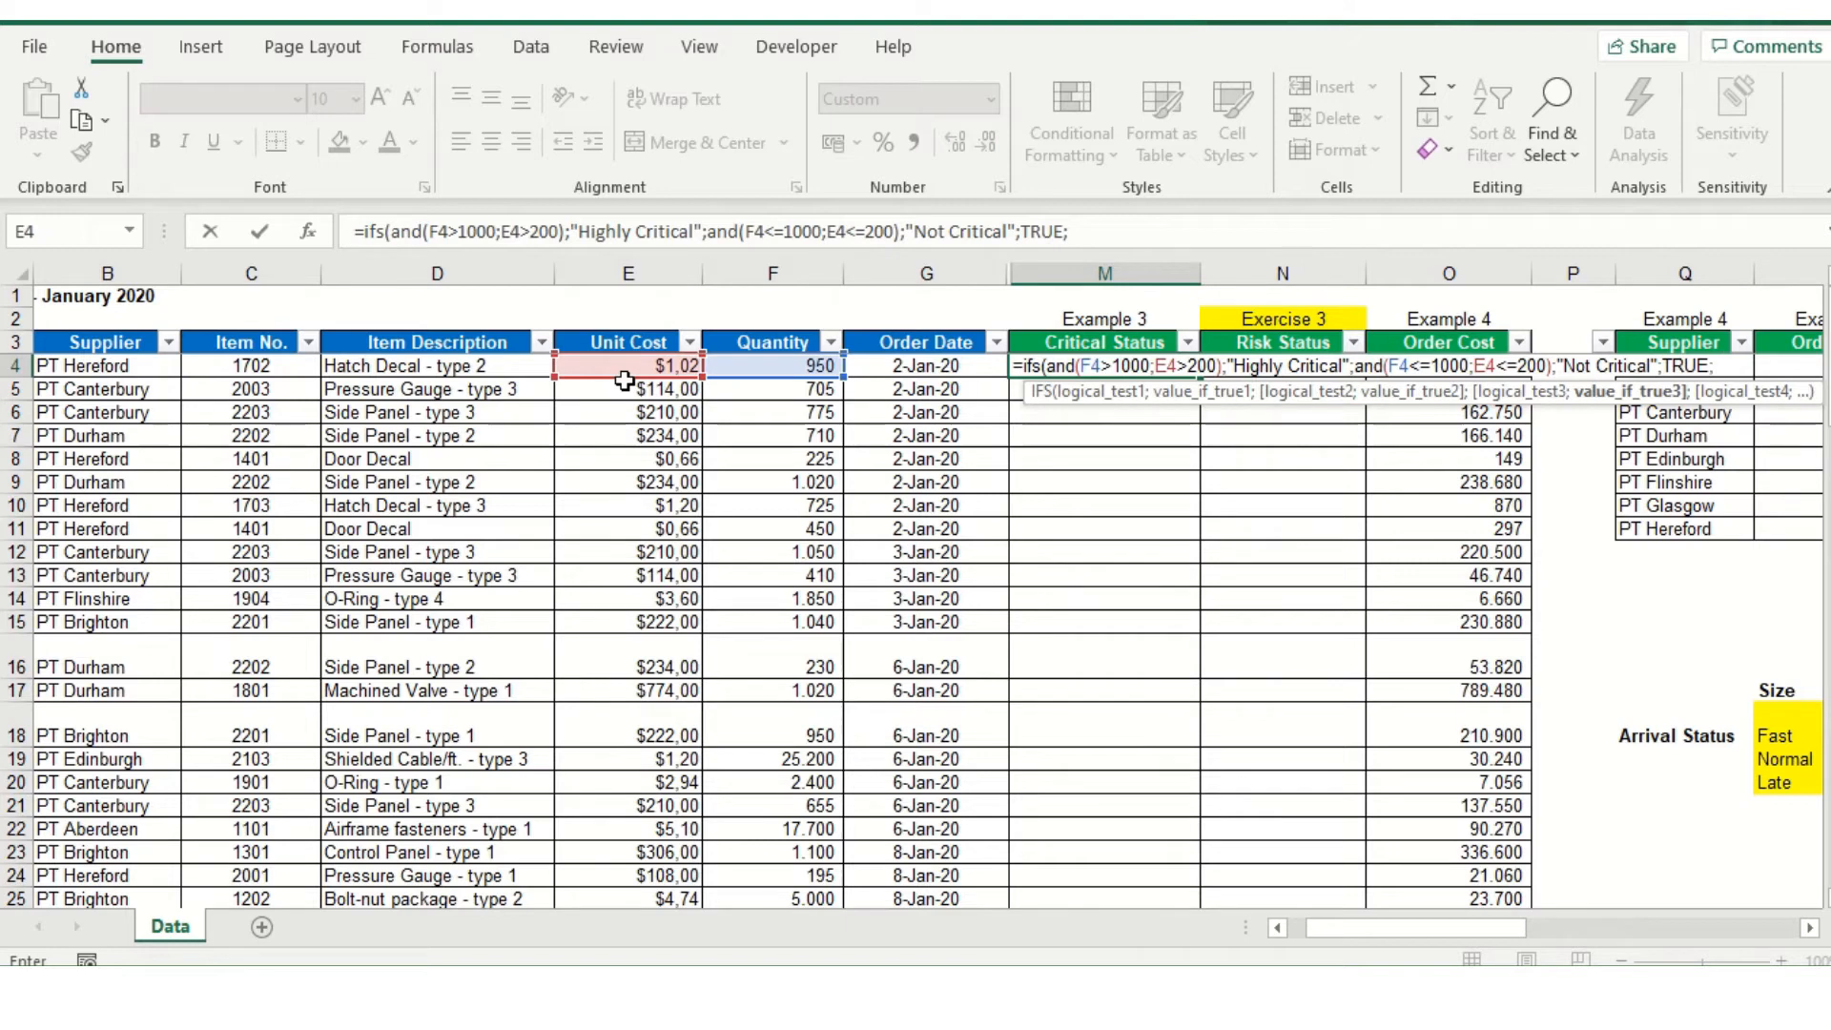
{"action": "type", "text": "\"CRITICAL"}
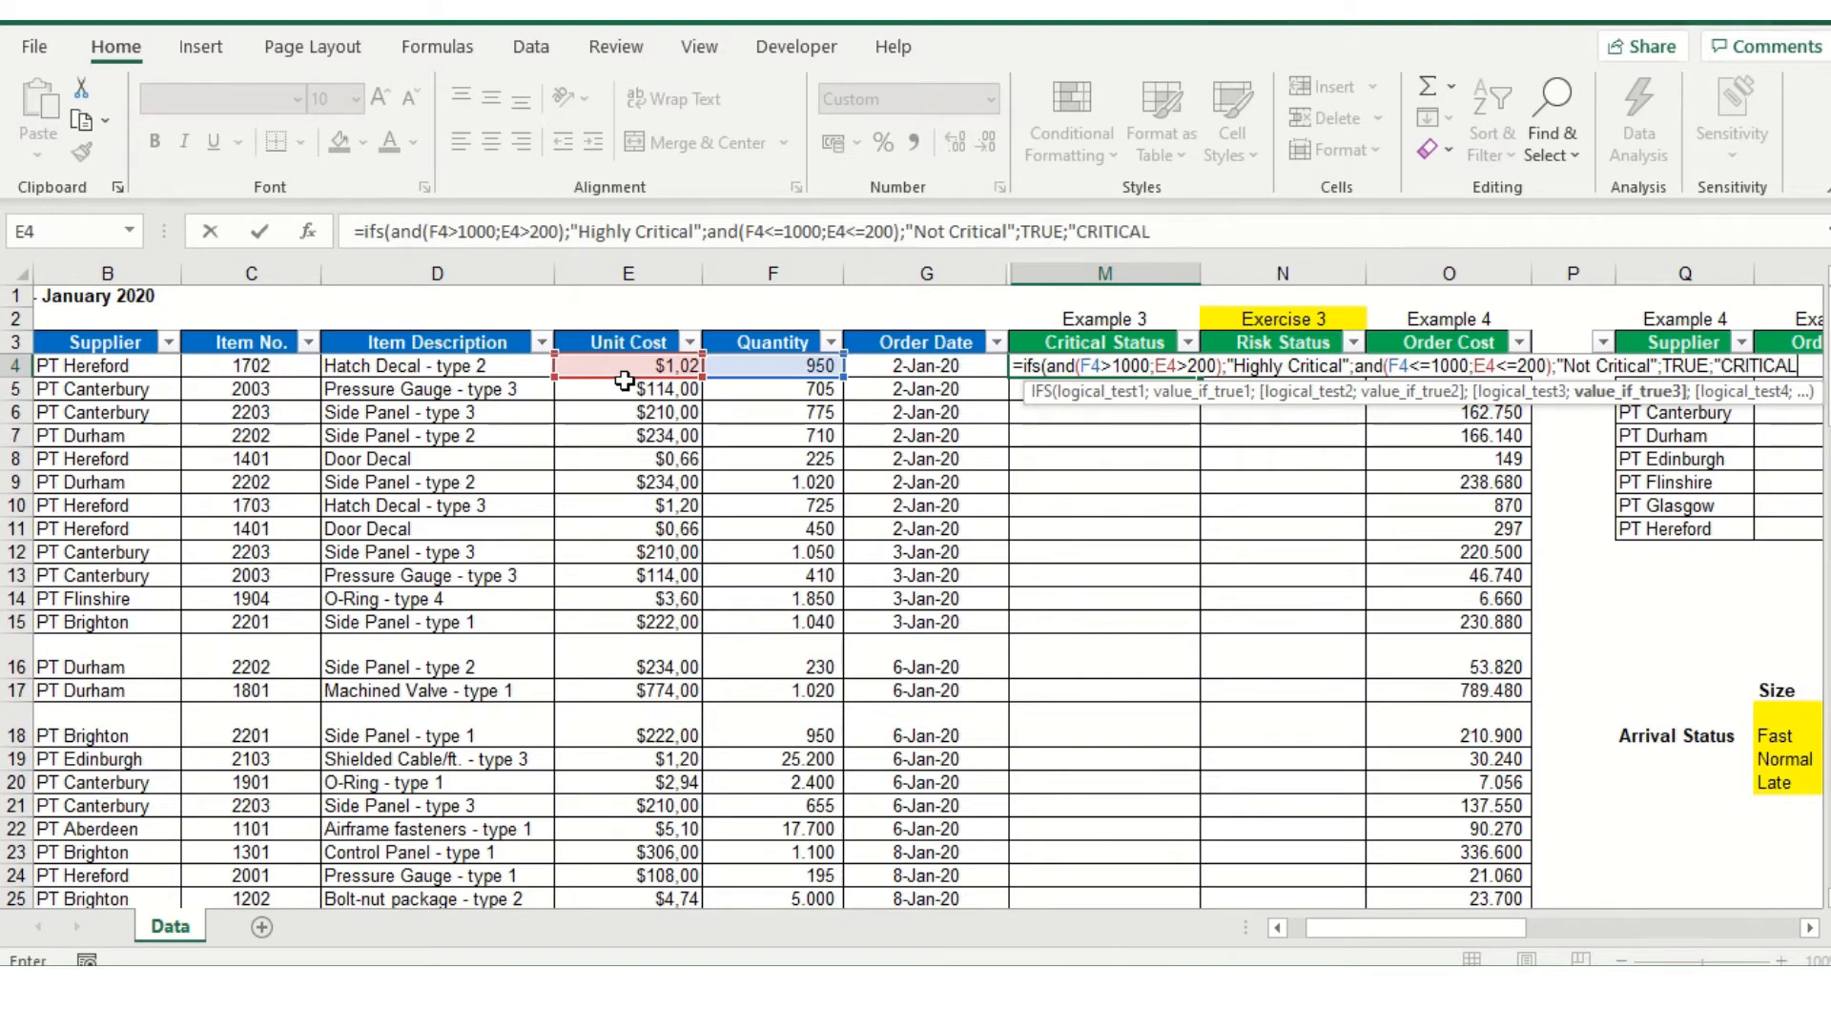
{"action": "type", "text": "\")"}
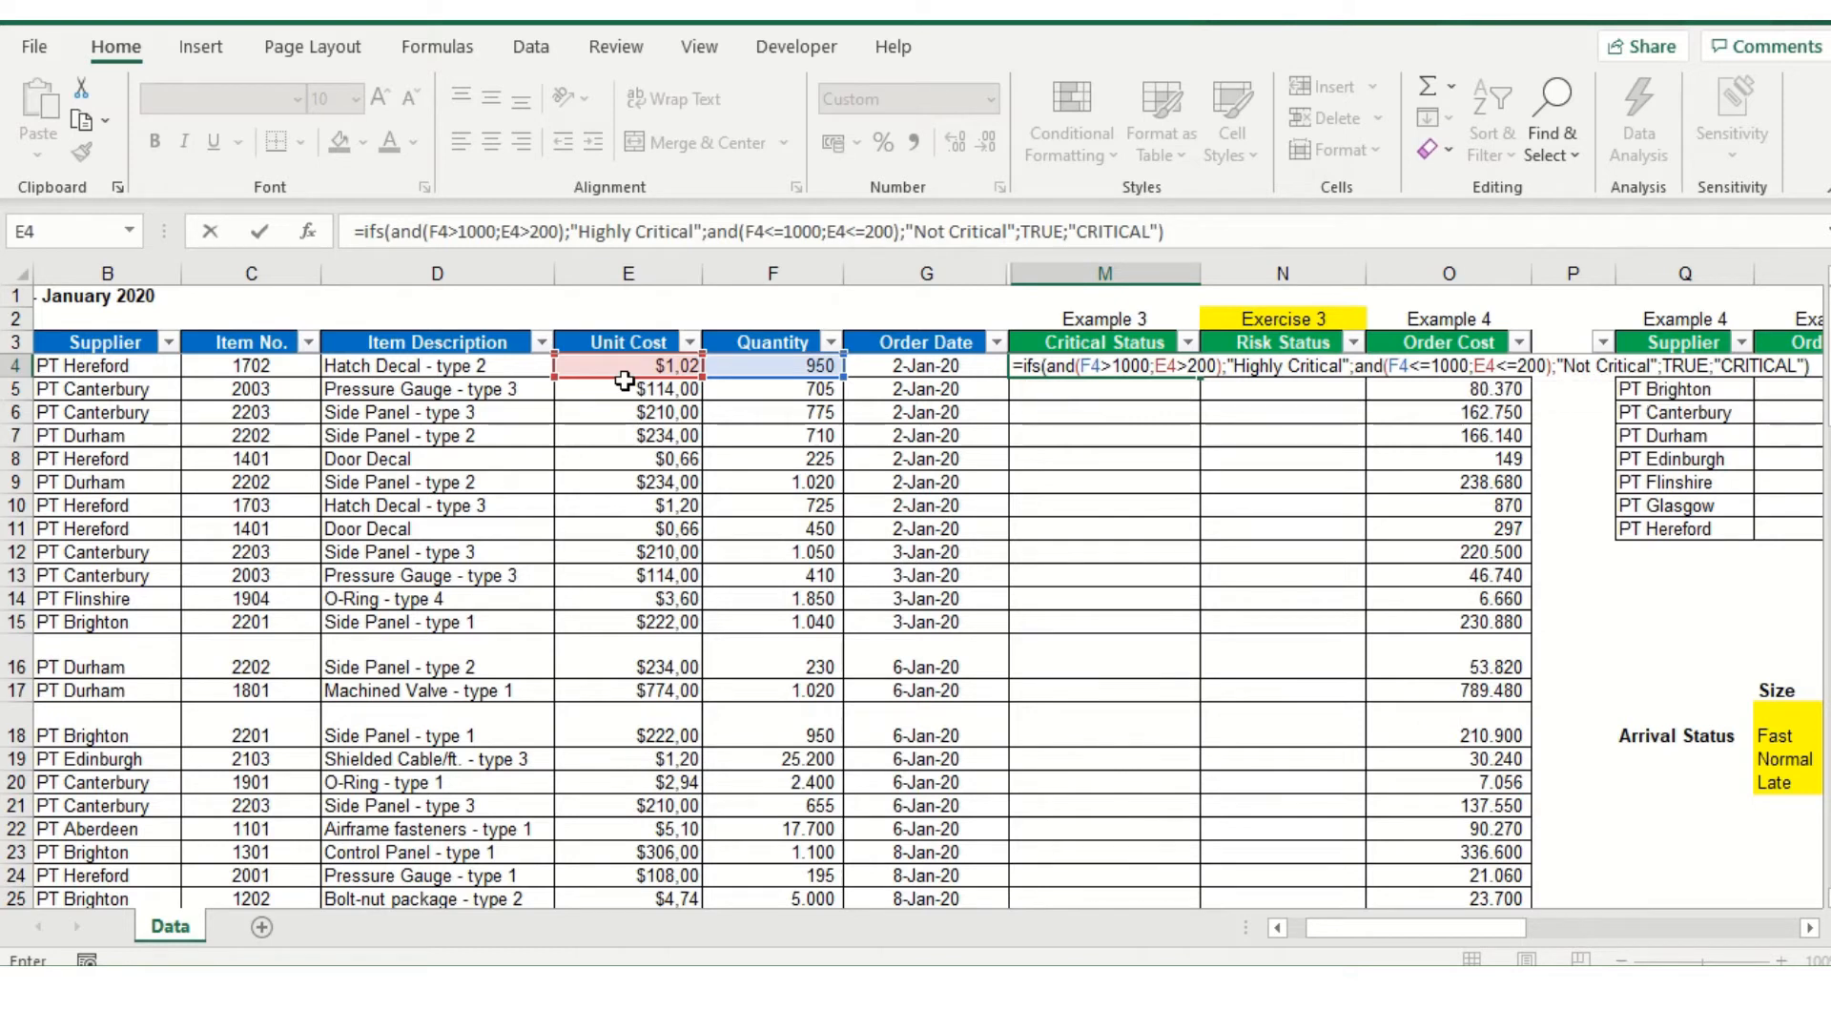
Finish the IFS formula with TRUE as the third test and "CRITICAL" as its result, and commit it
{"action": "key", "text": "Return"}
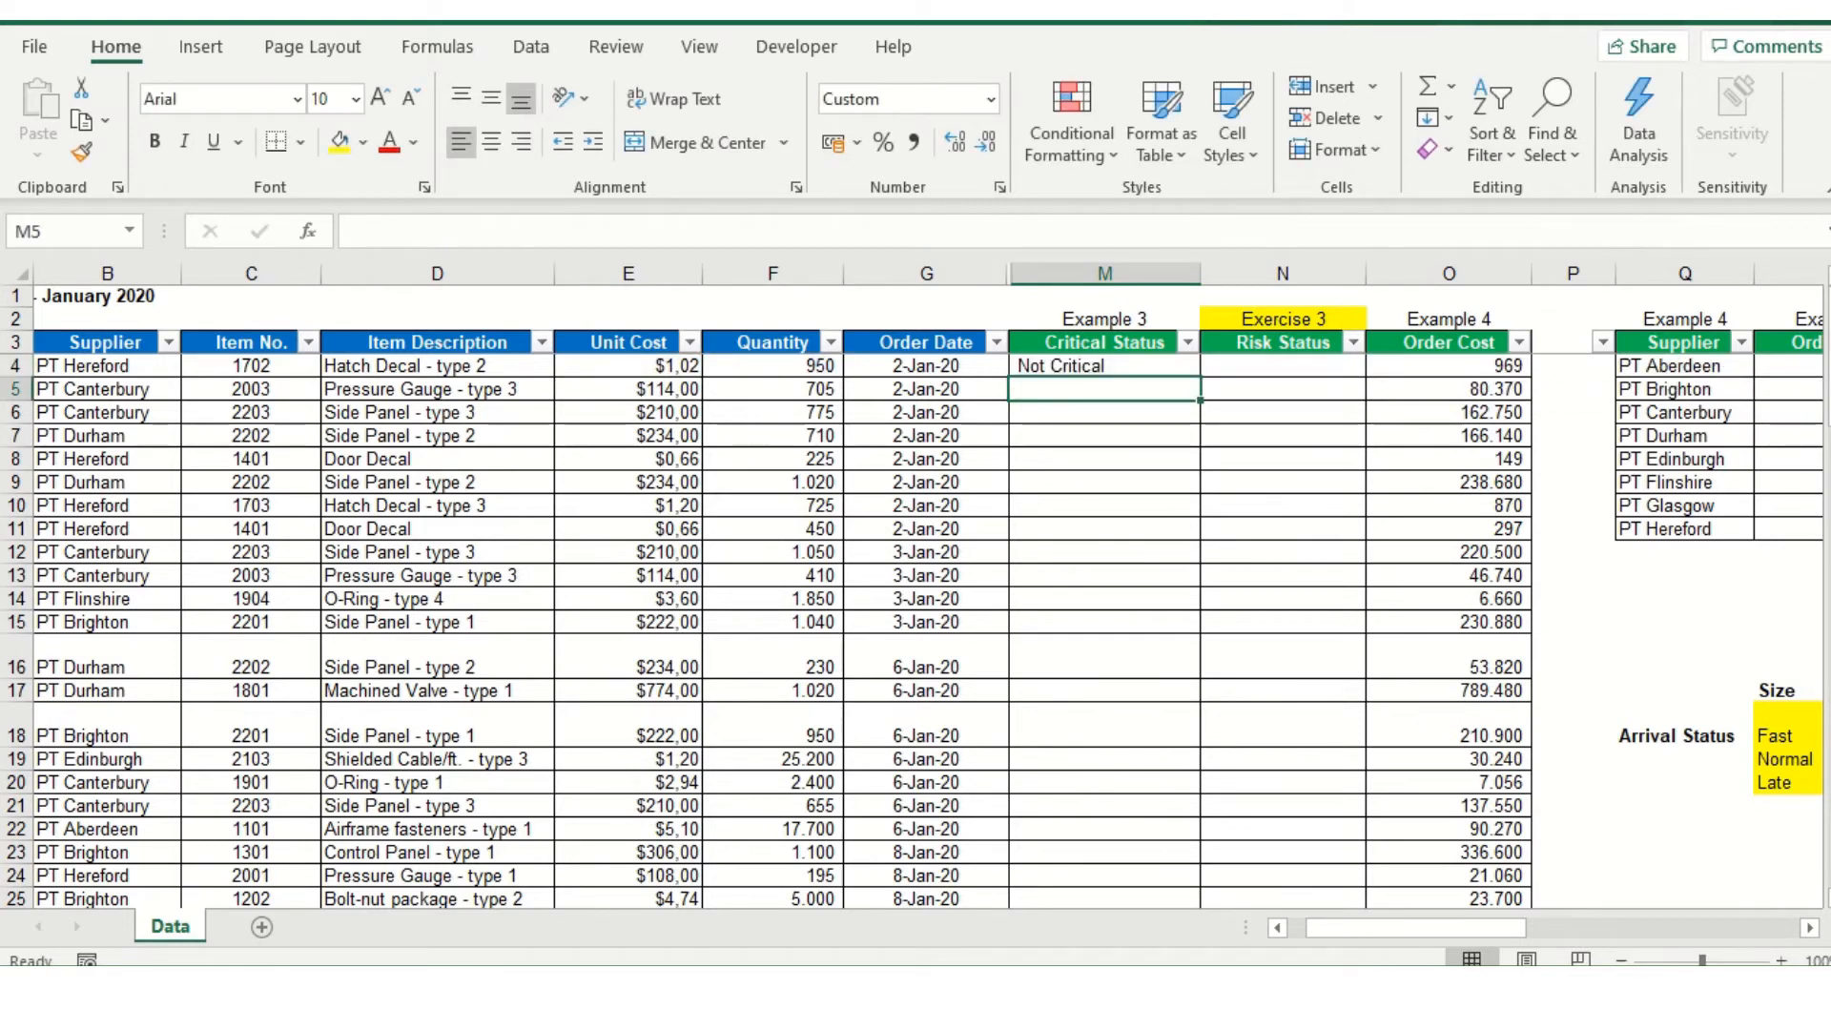
Fill the M4 formula down the Critical Status column for the remaining order rows
{"action": "left_click", "coordinate": [1180, 368]}
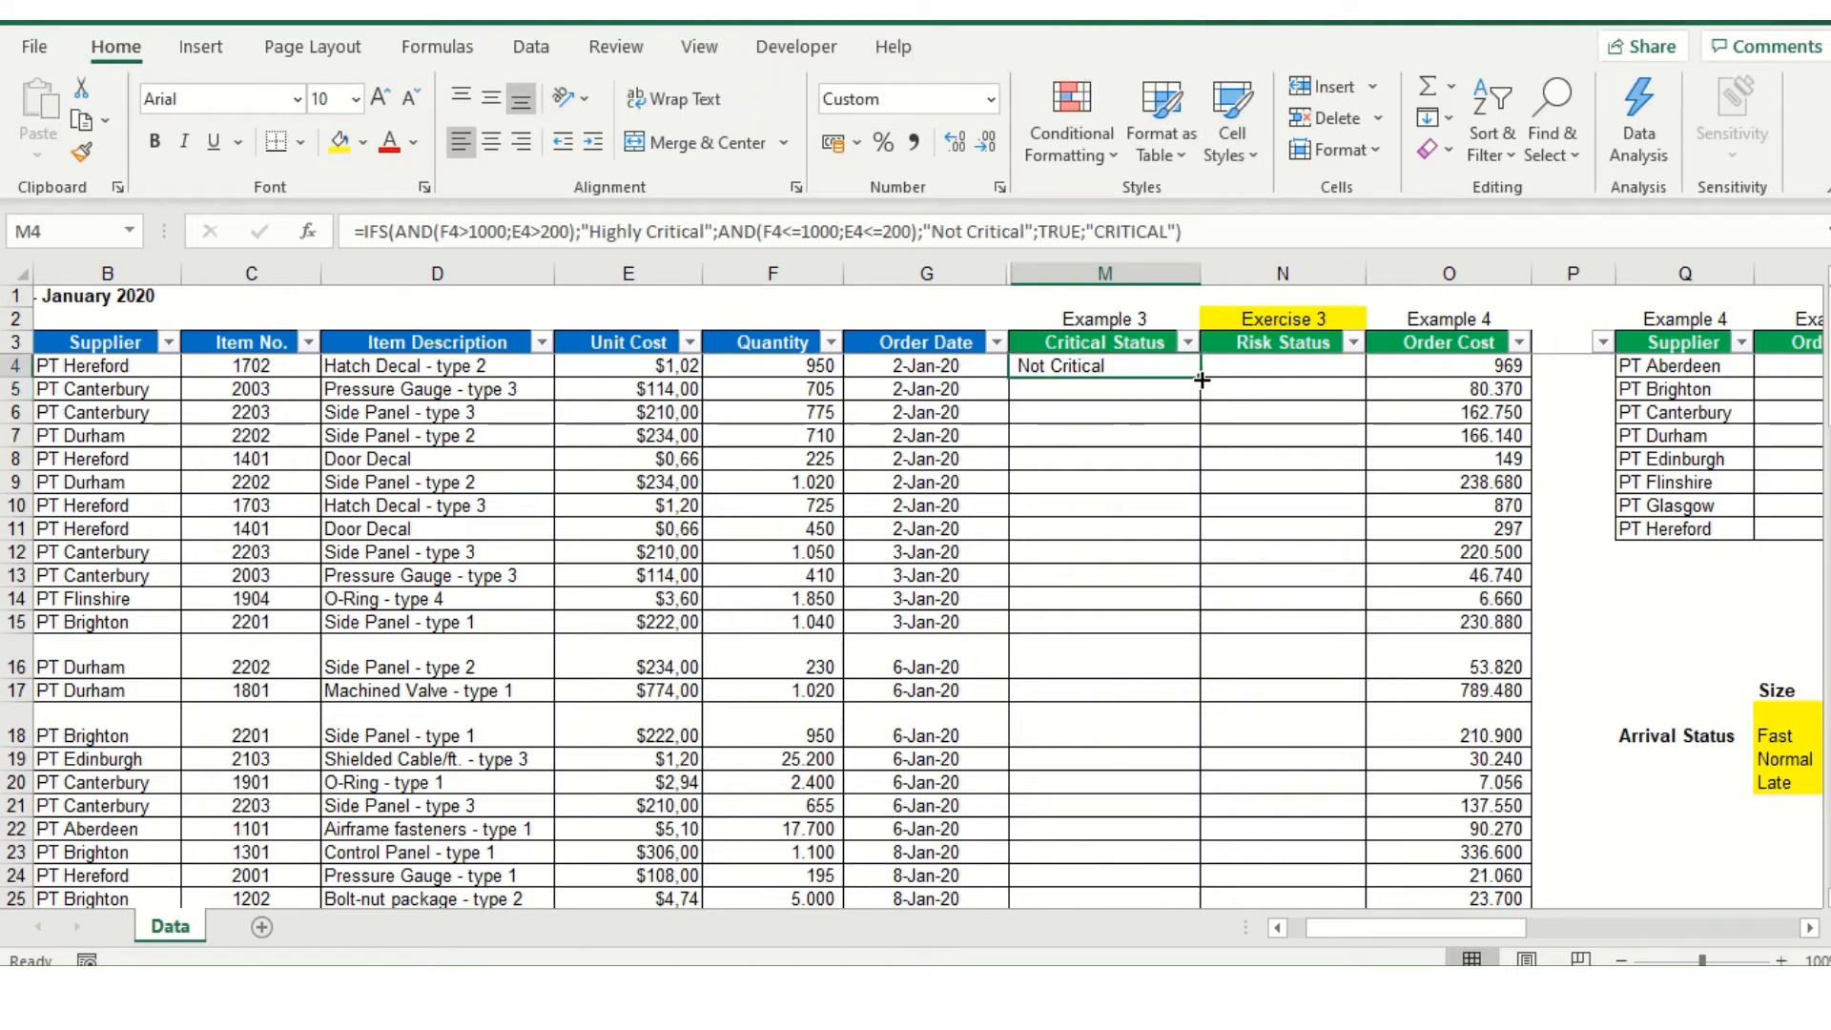
{"action": "double_click", "coordinate": [1197, 377]}
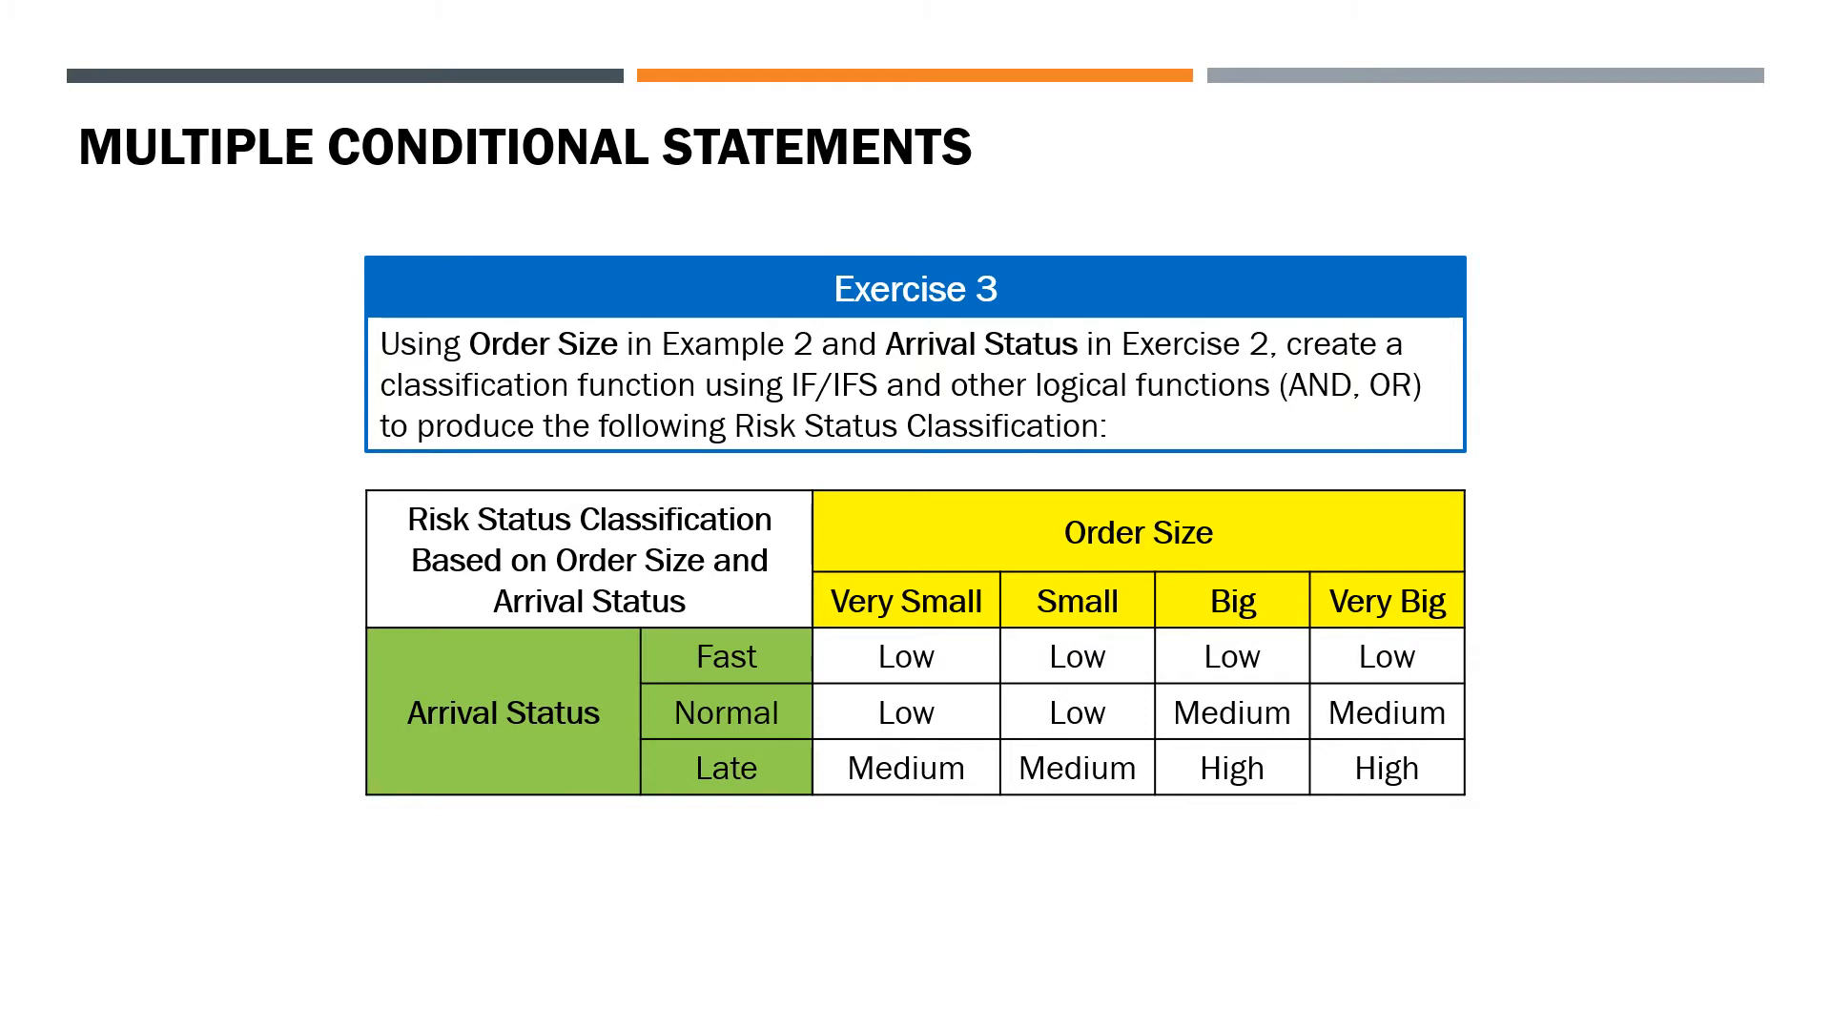
{"action": "key", "text": "Right"}
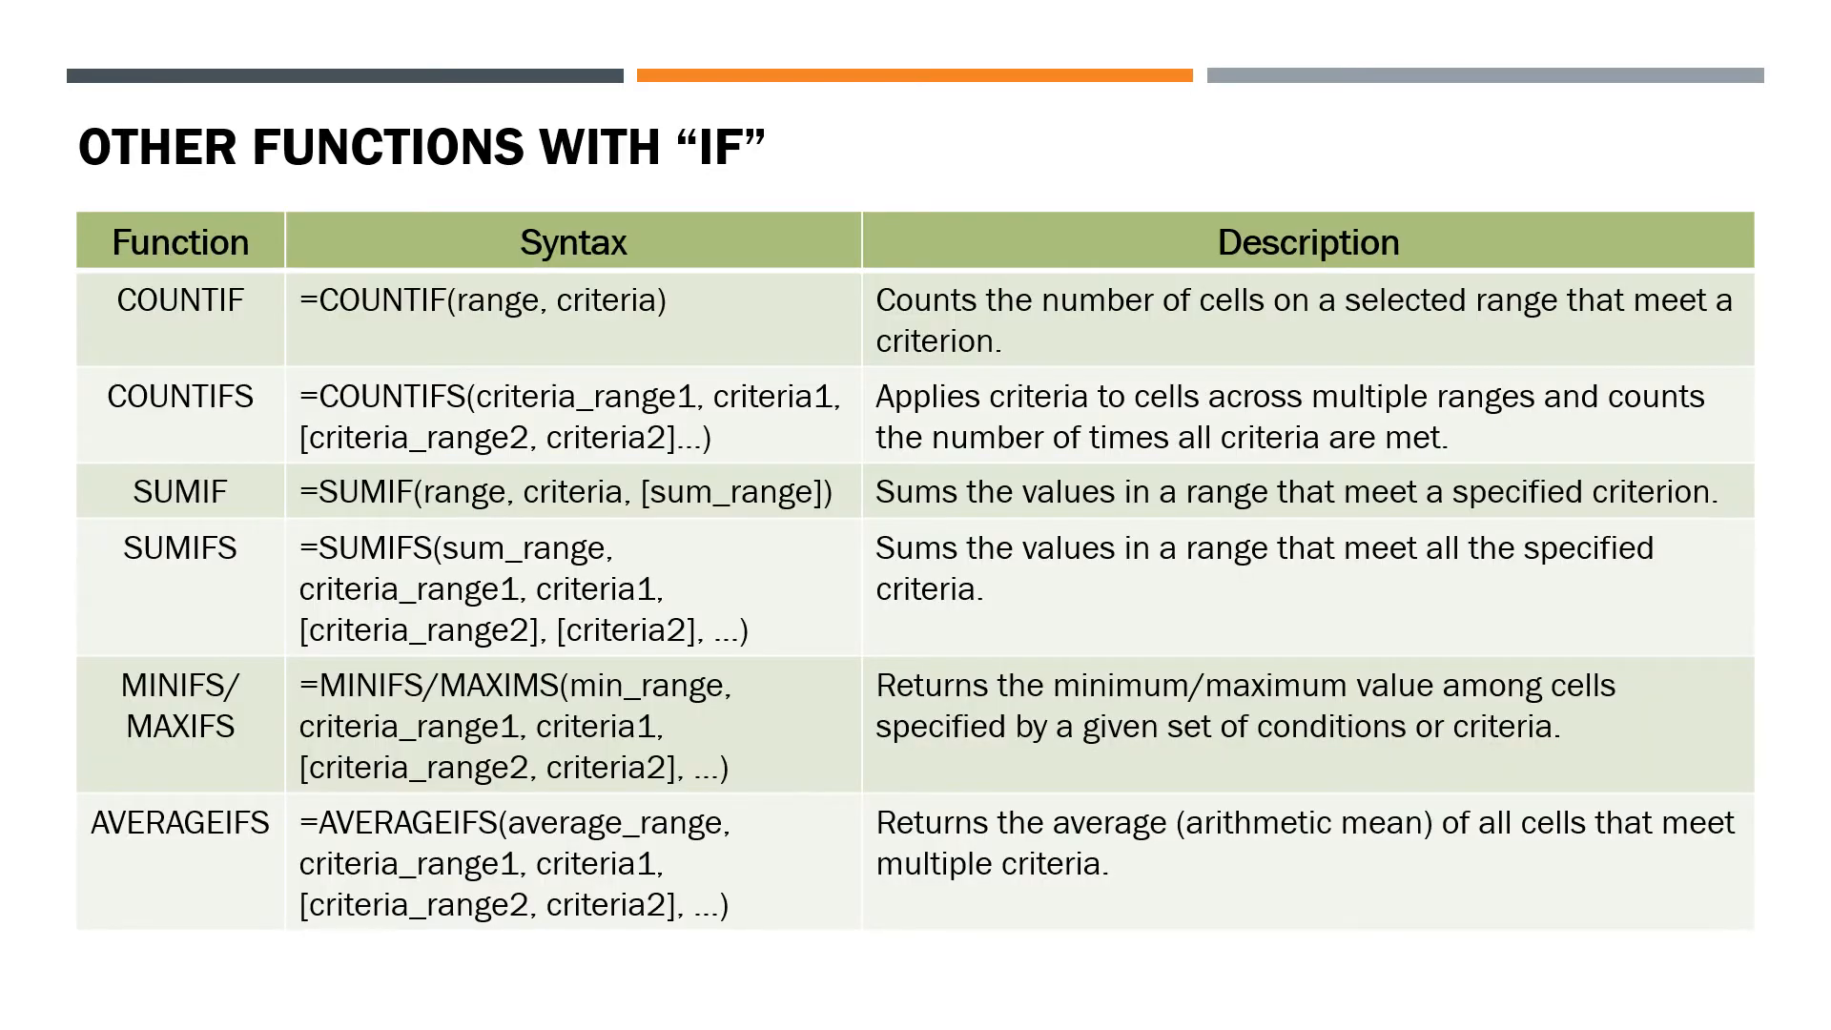
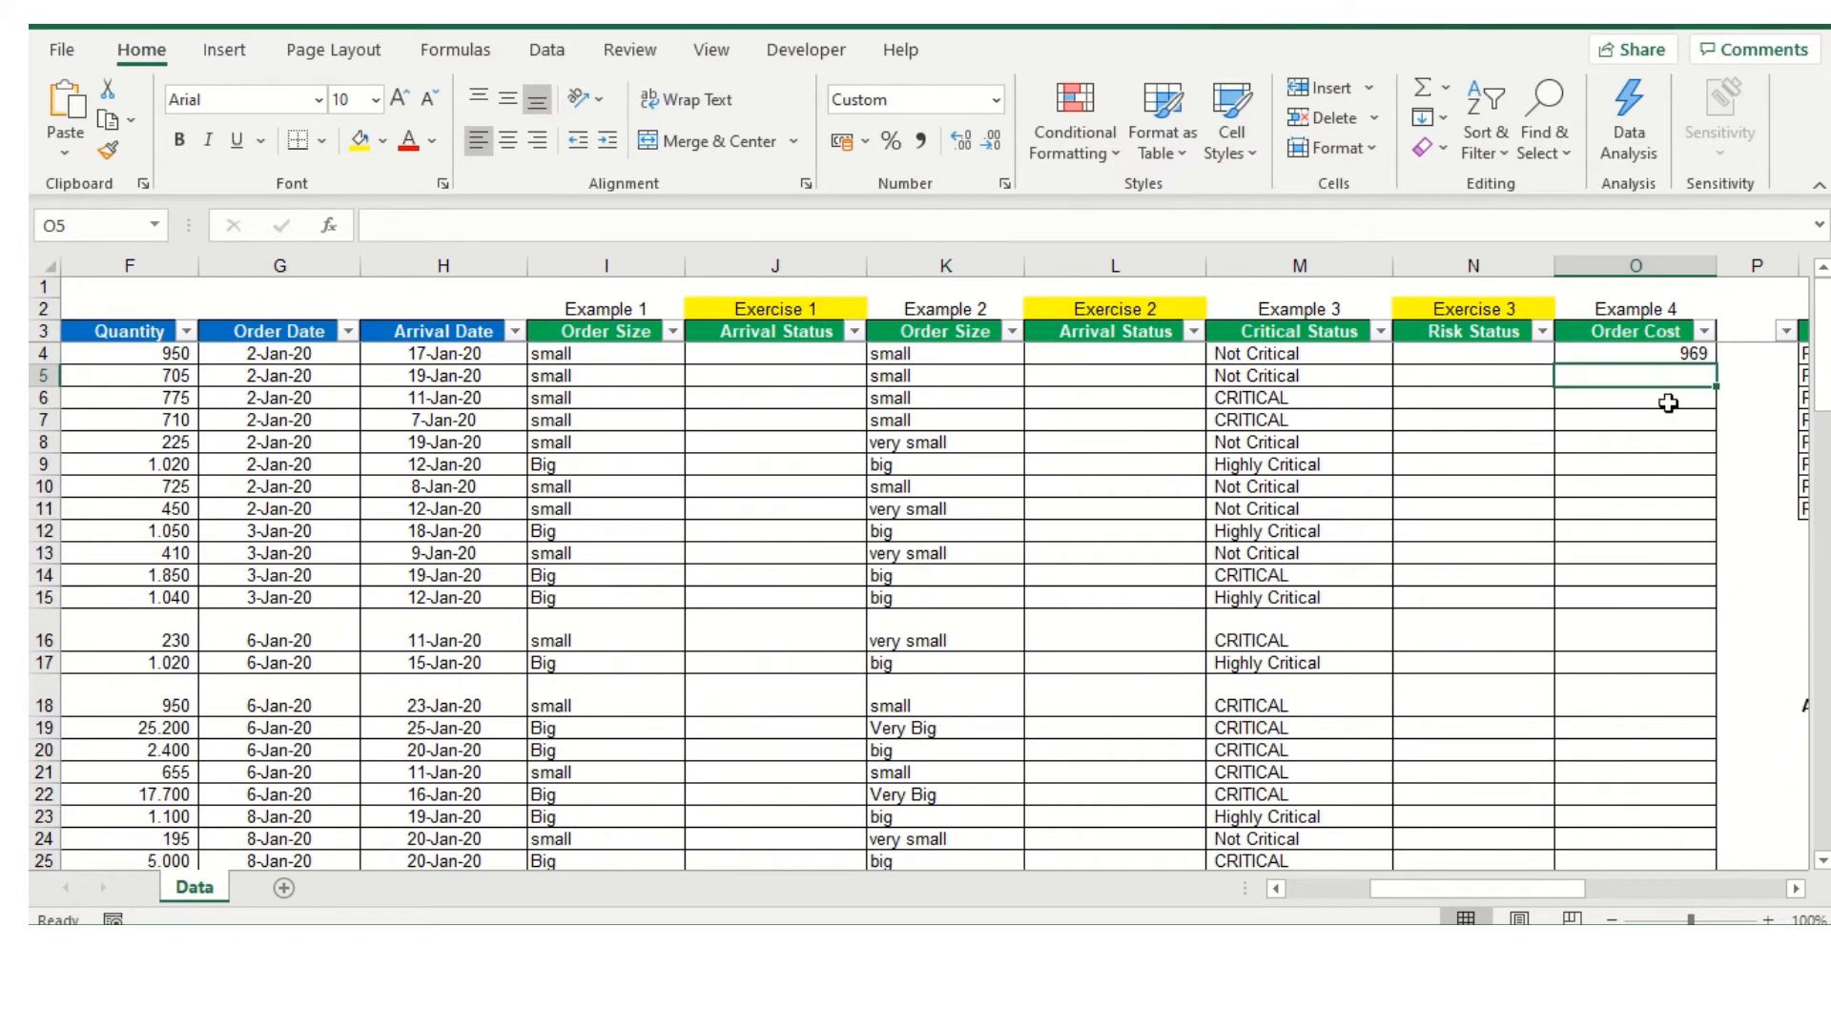
Fill the Order Cost formula in O4 down the column for all remaining order rows
{"action": "left_click", "coordinate": [1683, 353]}
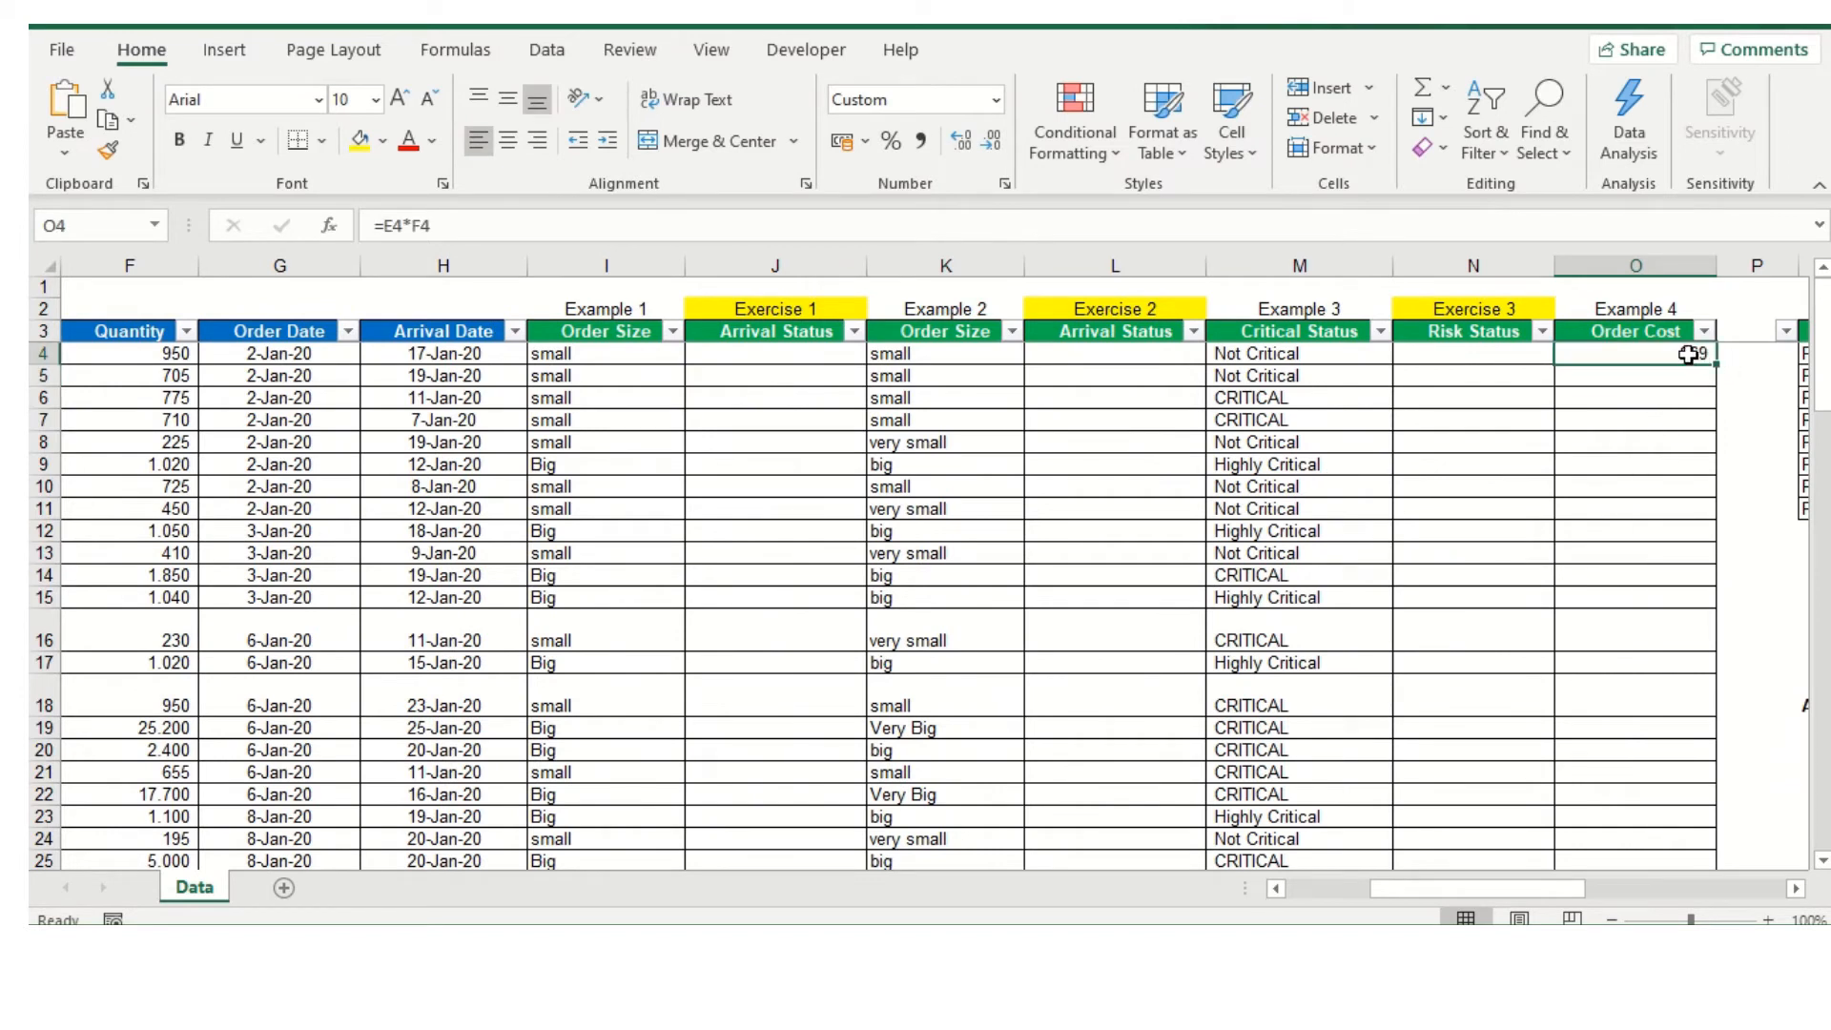
{"action": "left_click_drag", "start_coordinate": [1717, 362], "coordinate": [1716, 364]}
{"action": "double_click", "coordinate": [1716, 364]}
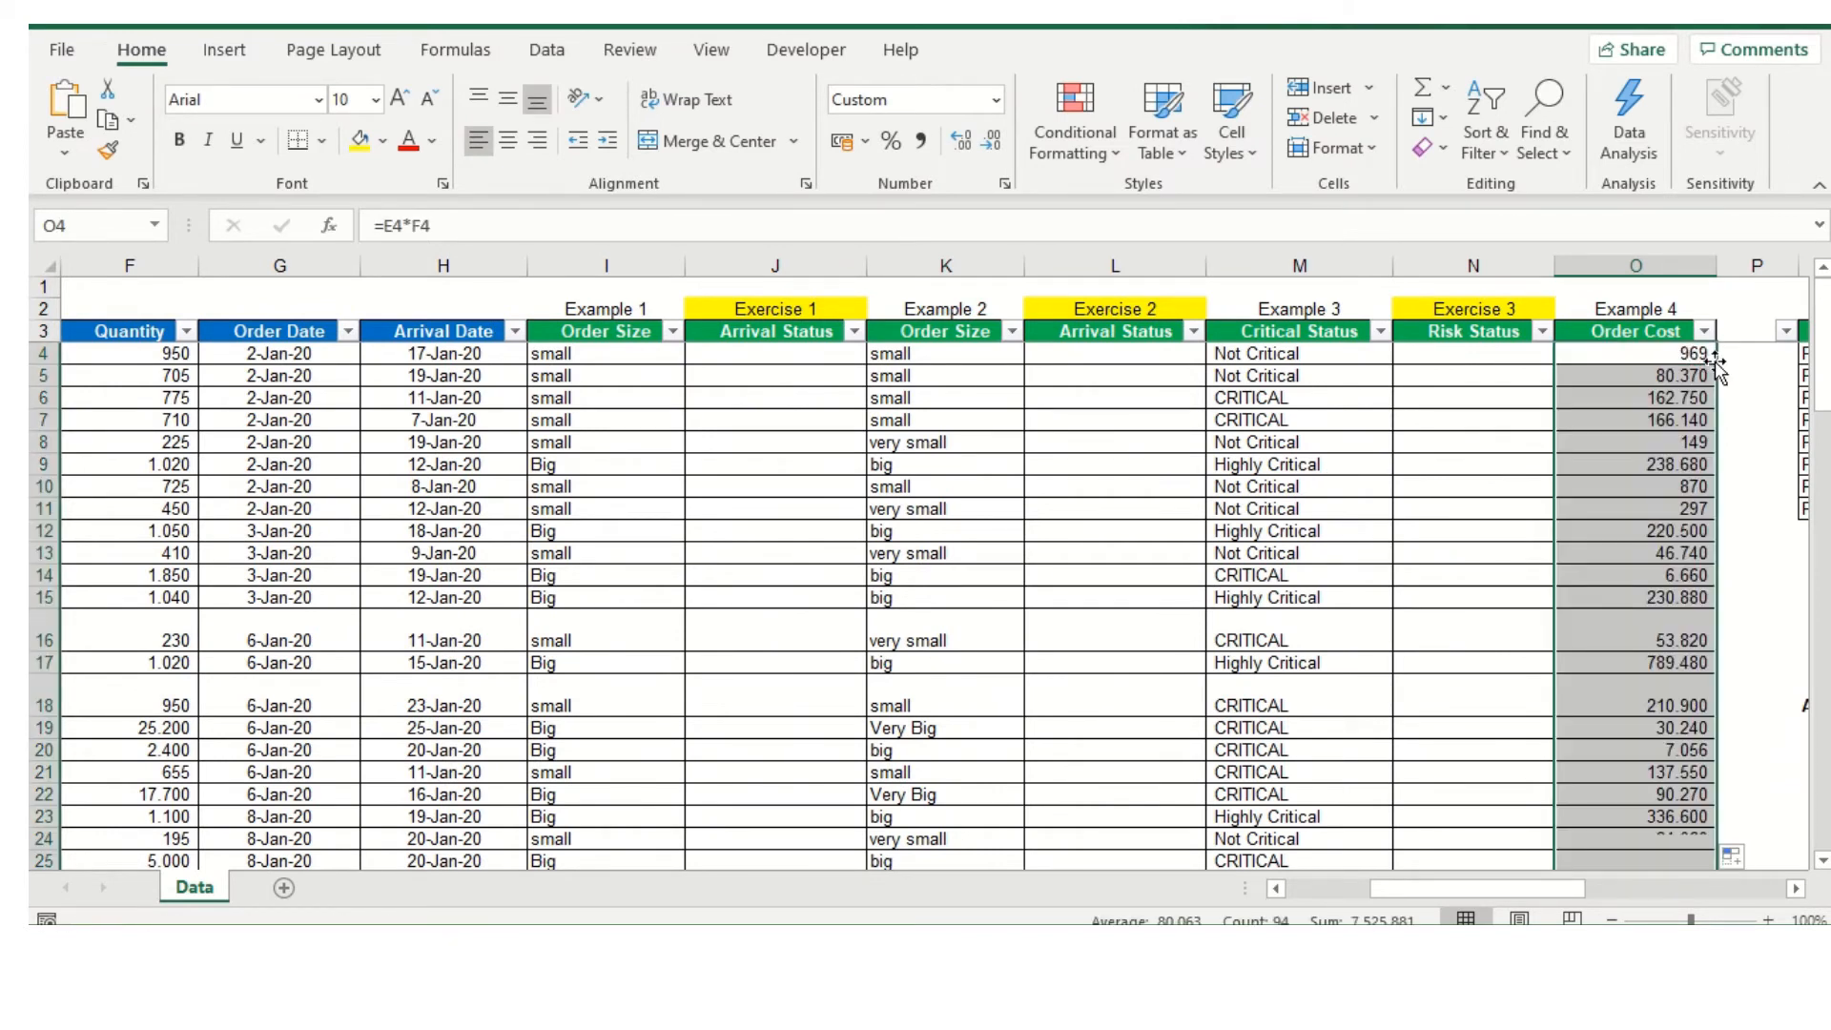
Examine the Supplier, Order Size and Number of Order columns of the Example 4 supplier summary table
{"action": "left_click_drag", "start_coordinate": [1405, 885], "coordinate": [1490, 904]}
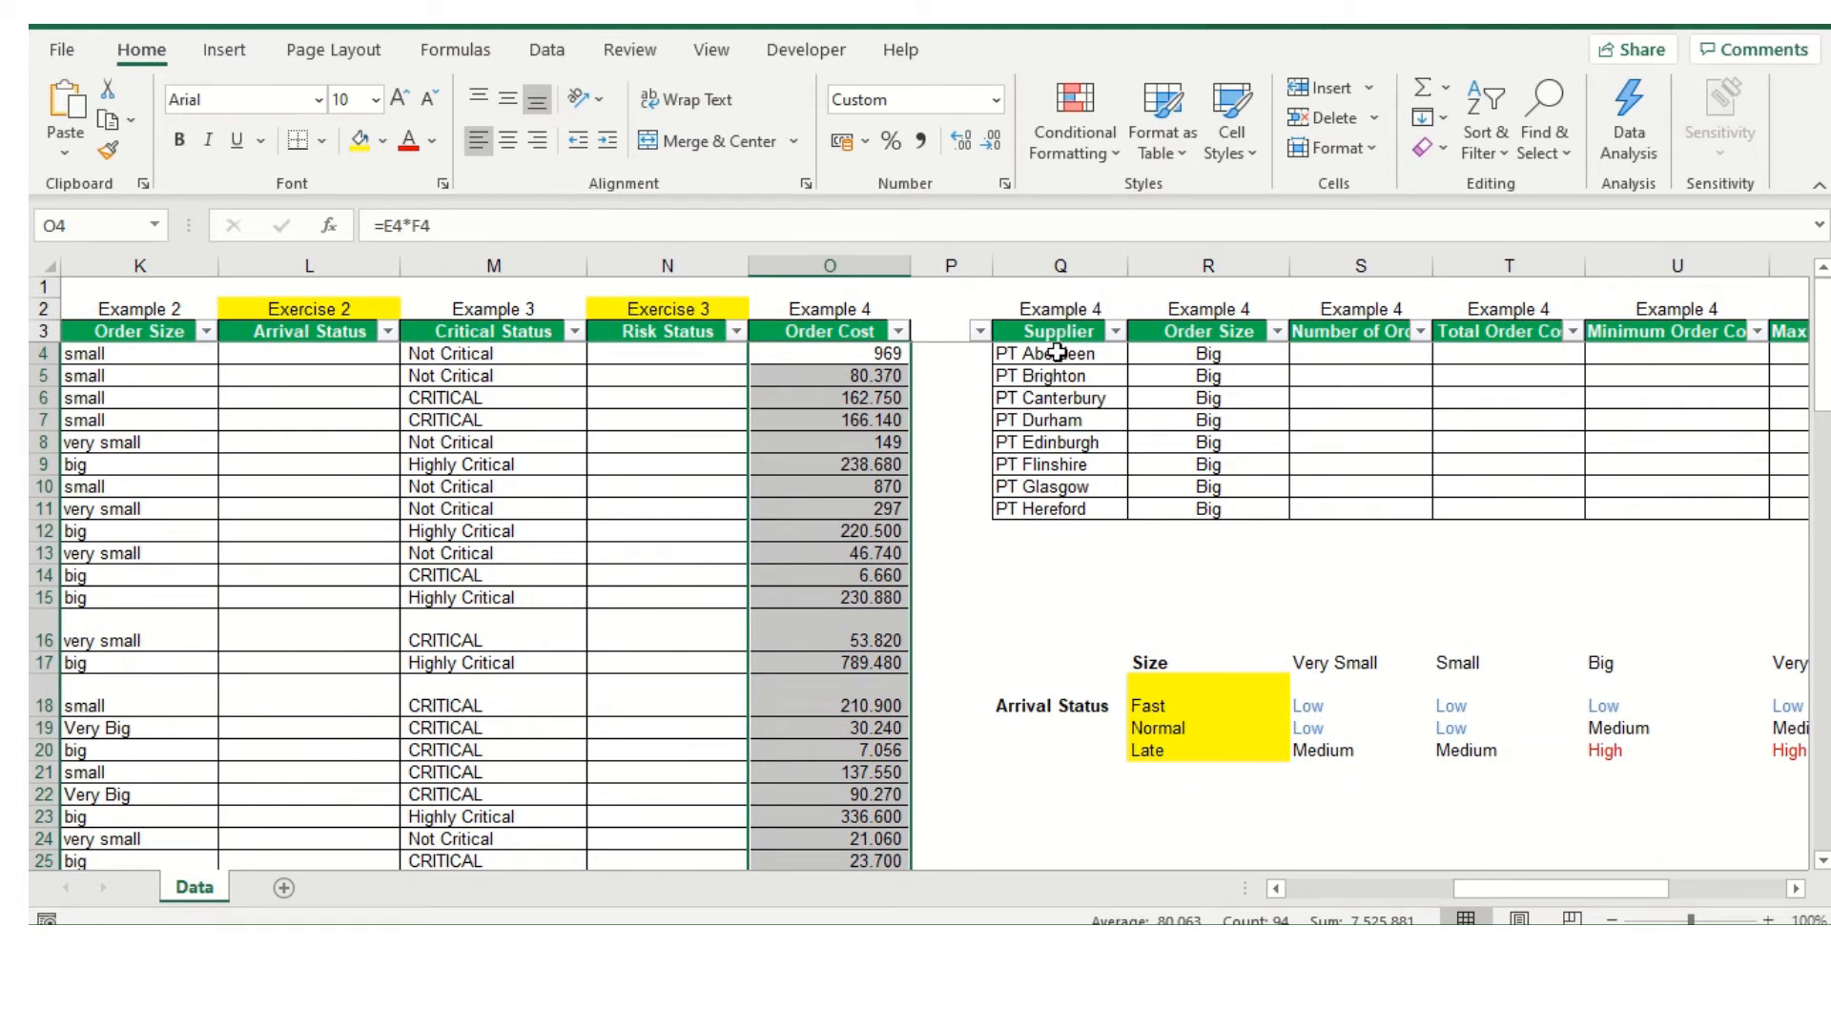
{"action": "left_click", "coordinate": [1232, 359]}
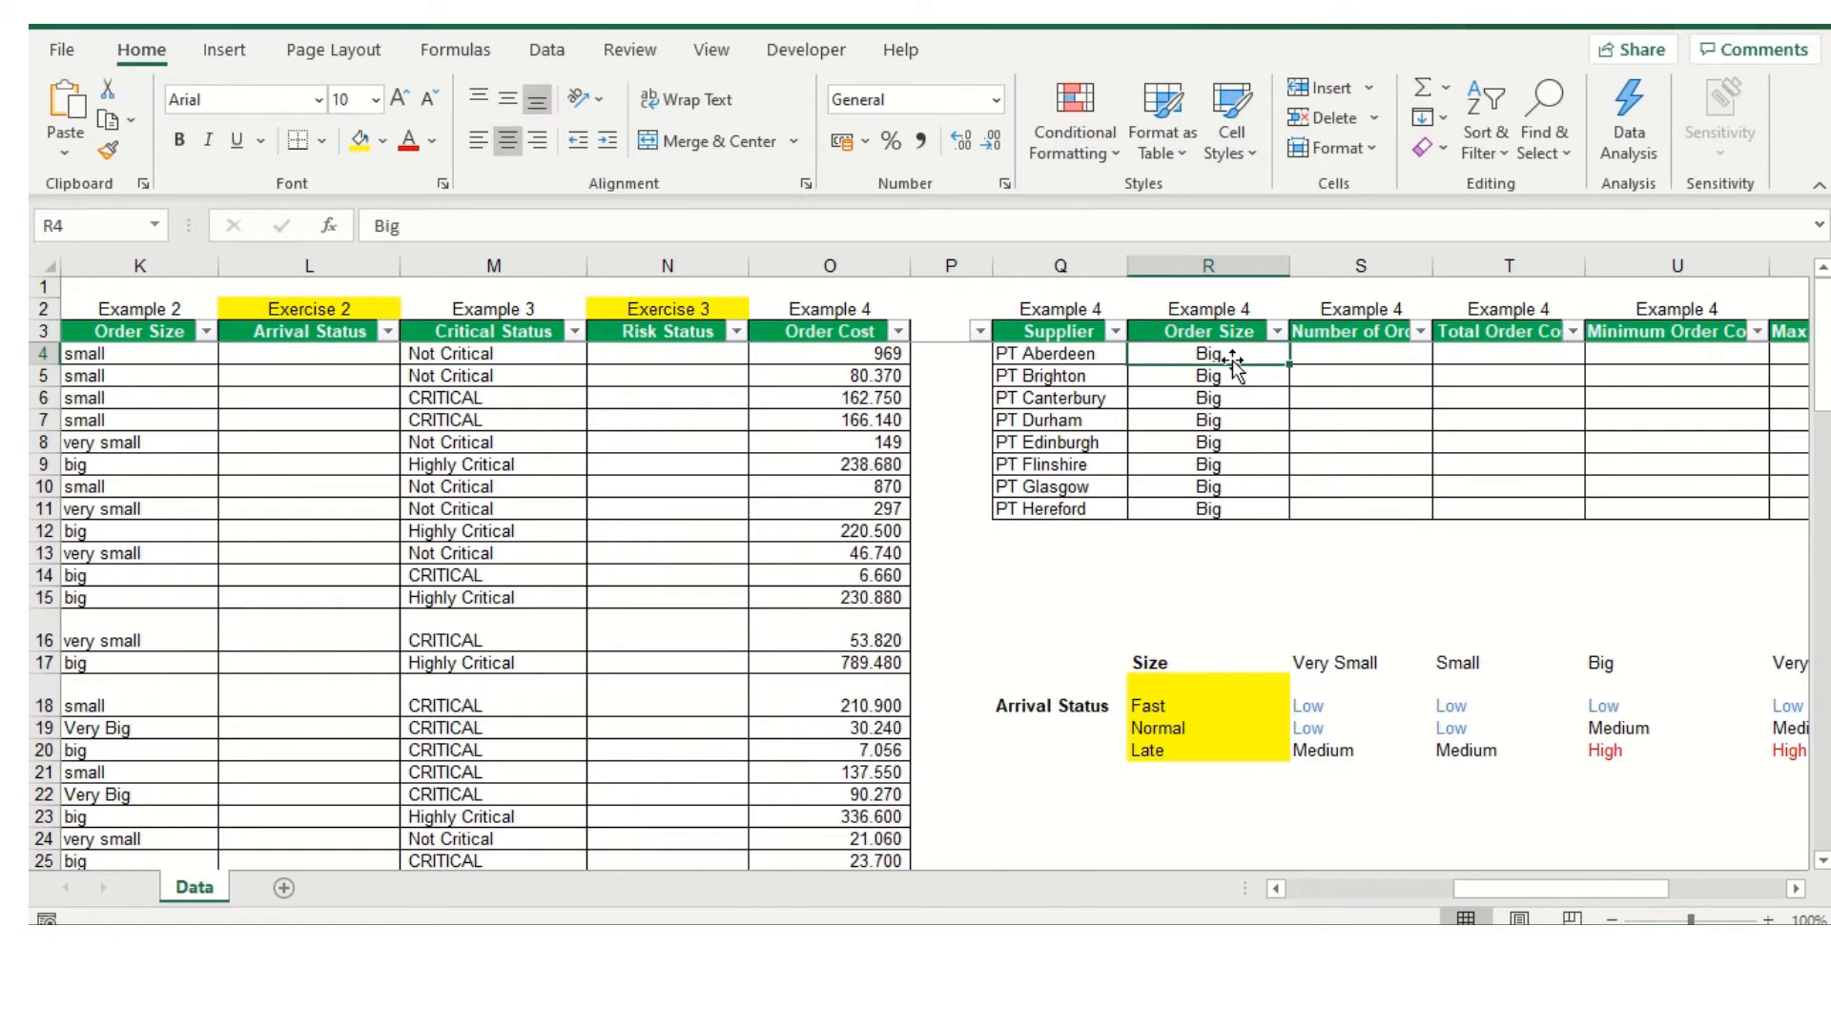
{"action": "left_click", "coordinate": [1340, 355]}
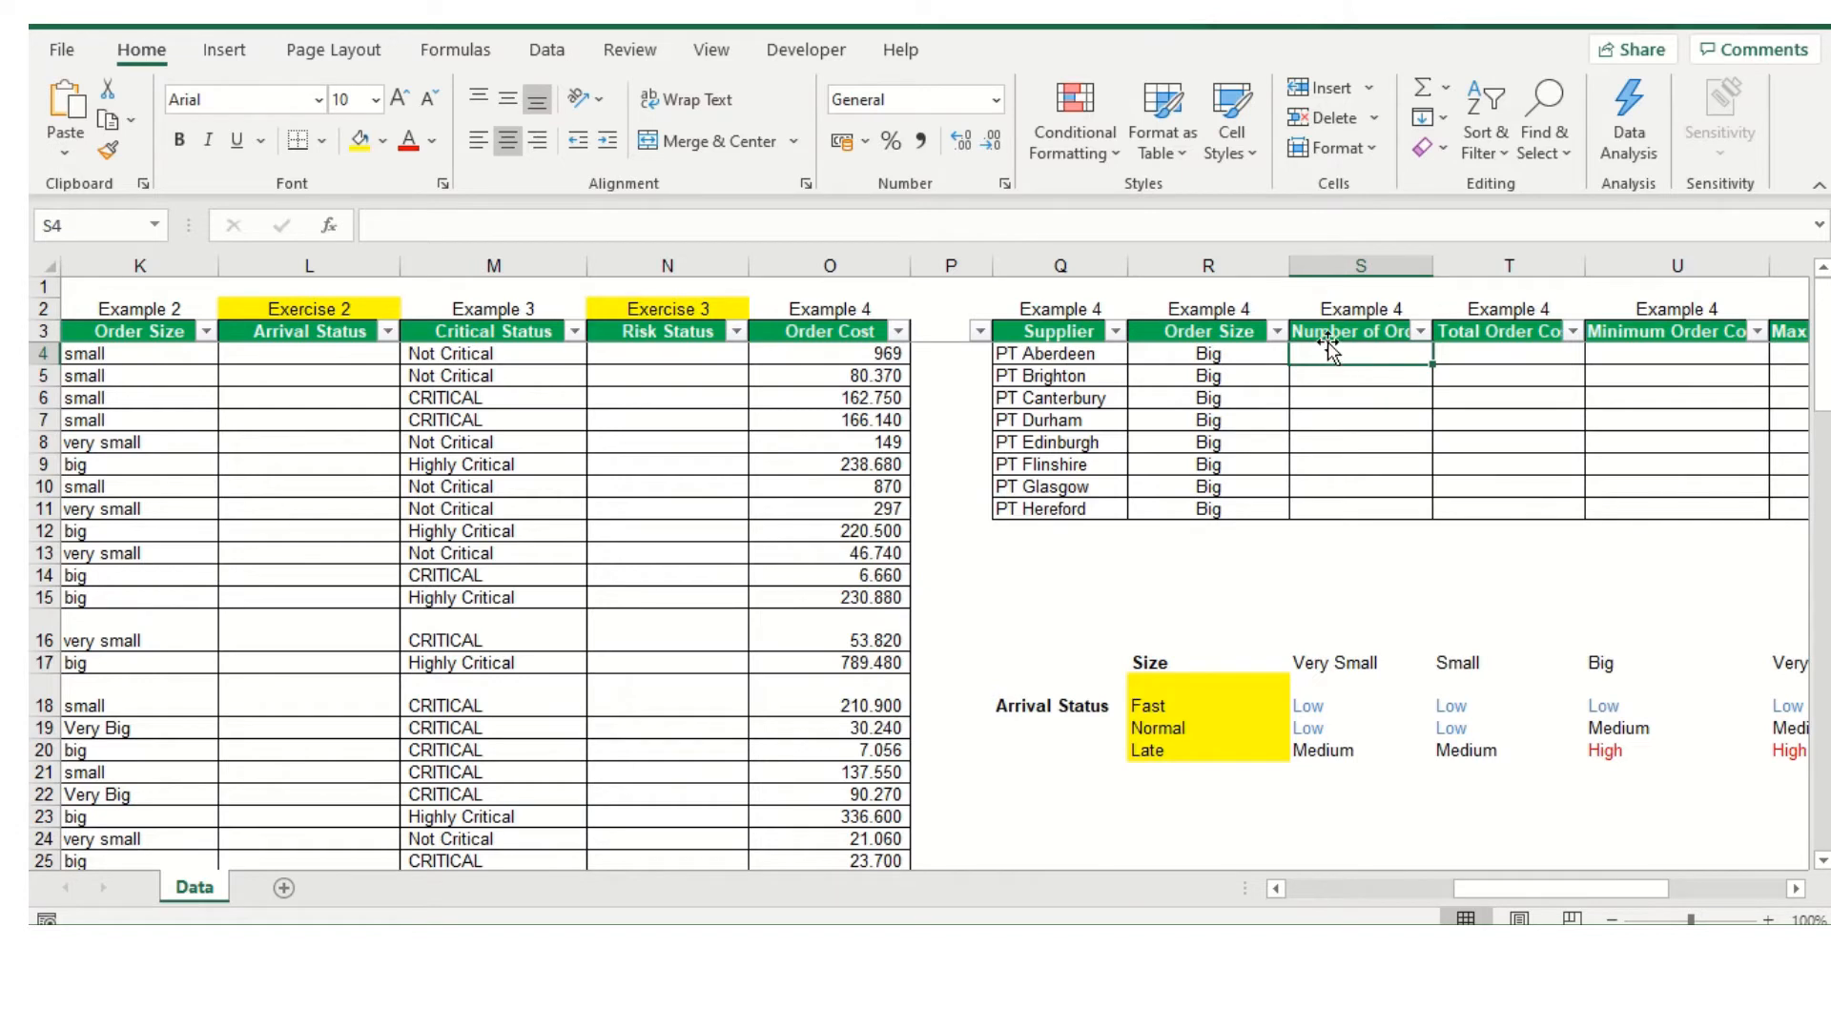
{"action": "left_click", "coordinate": [1327, 325]}
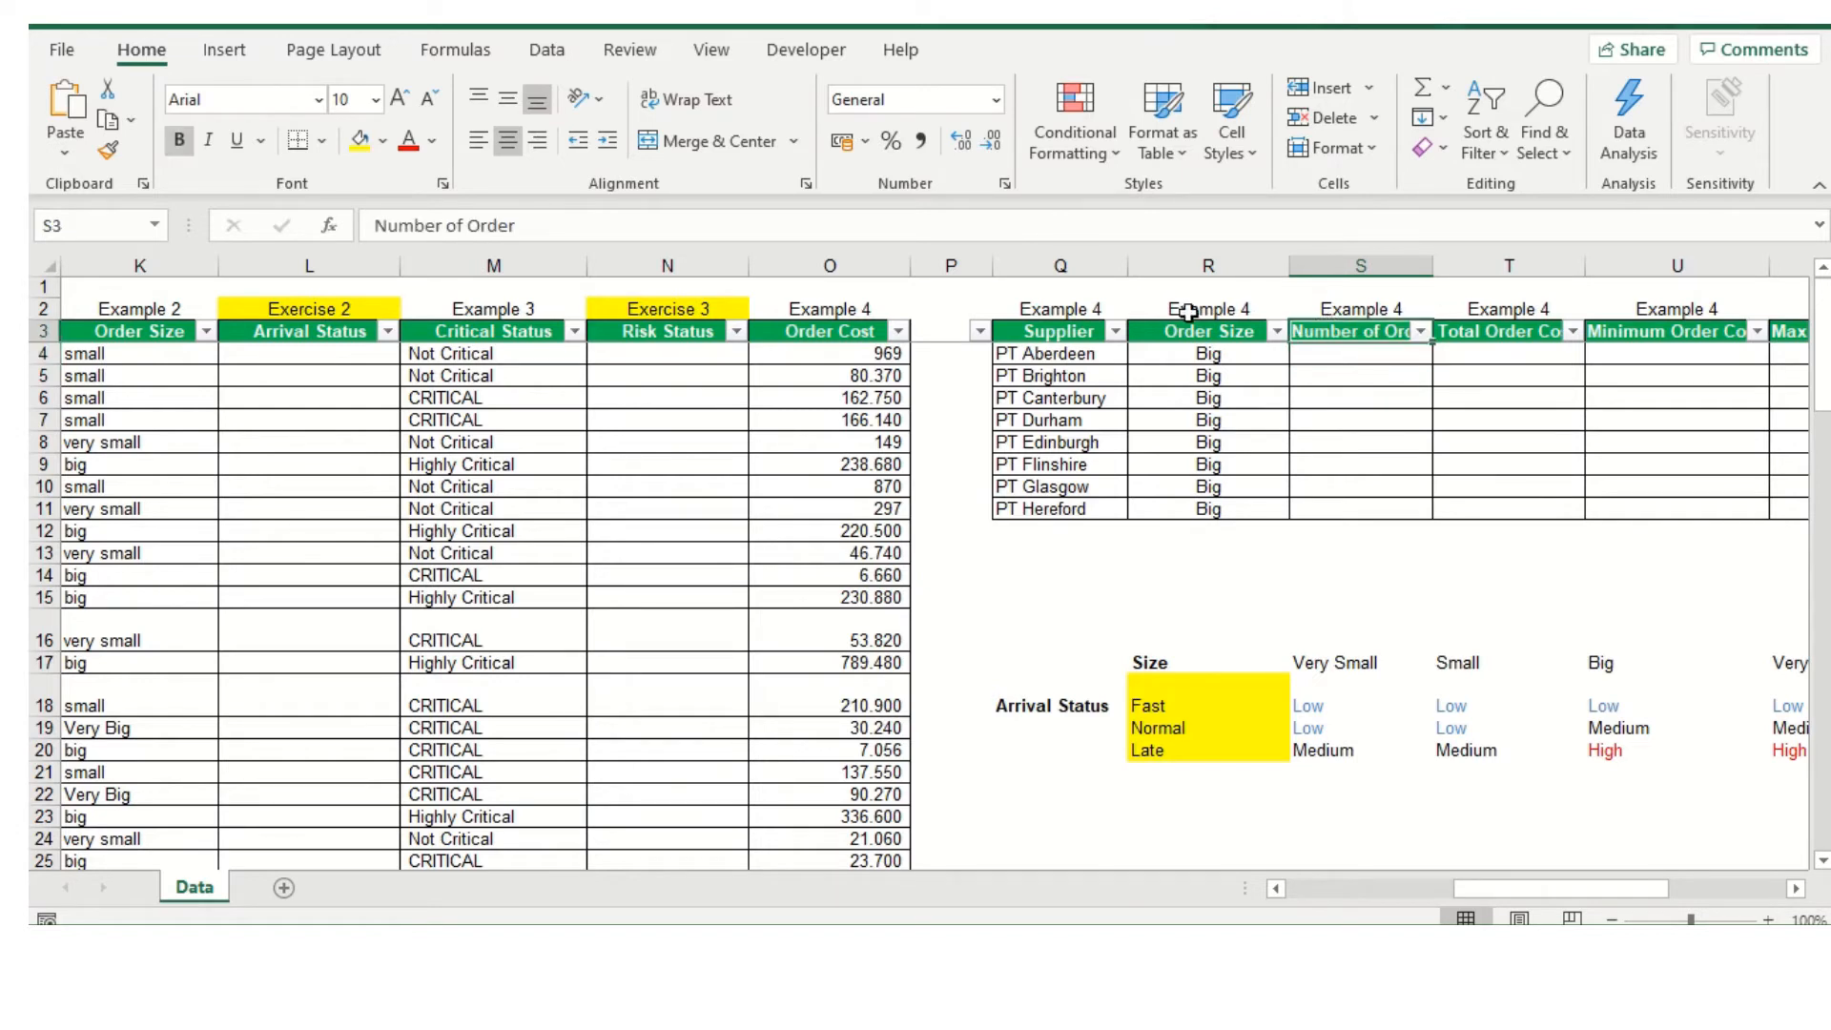
{"action": "left_click", "coordinate": [1027, 350]}
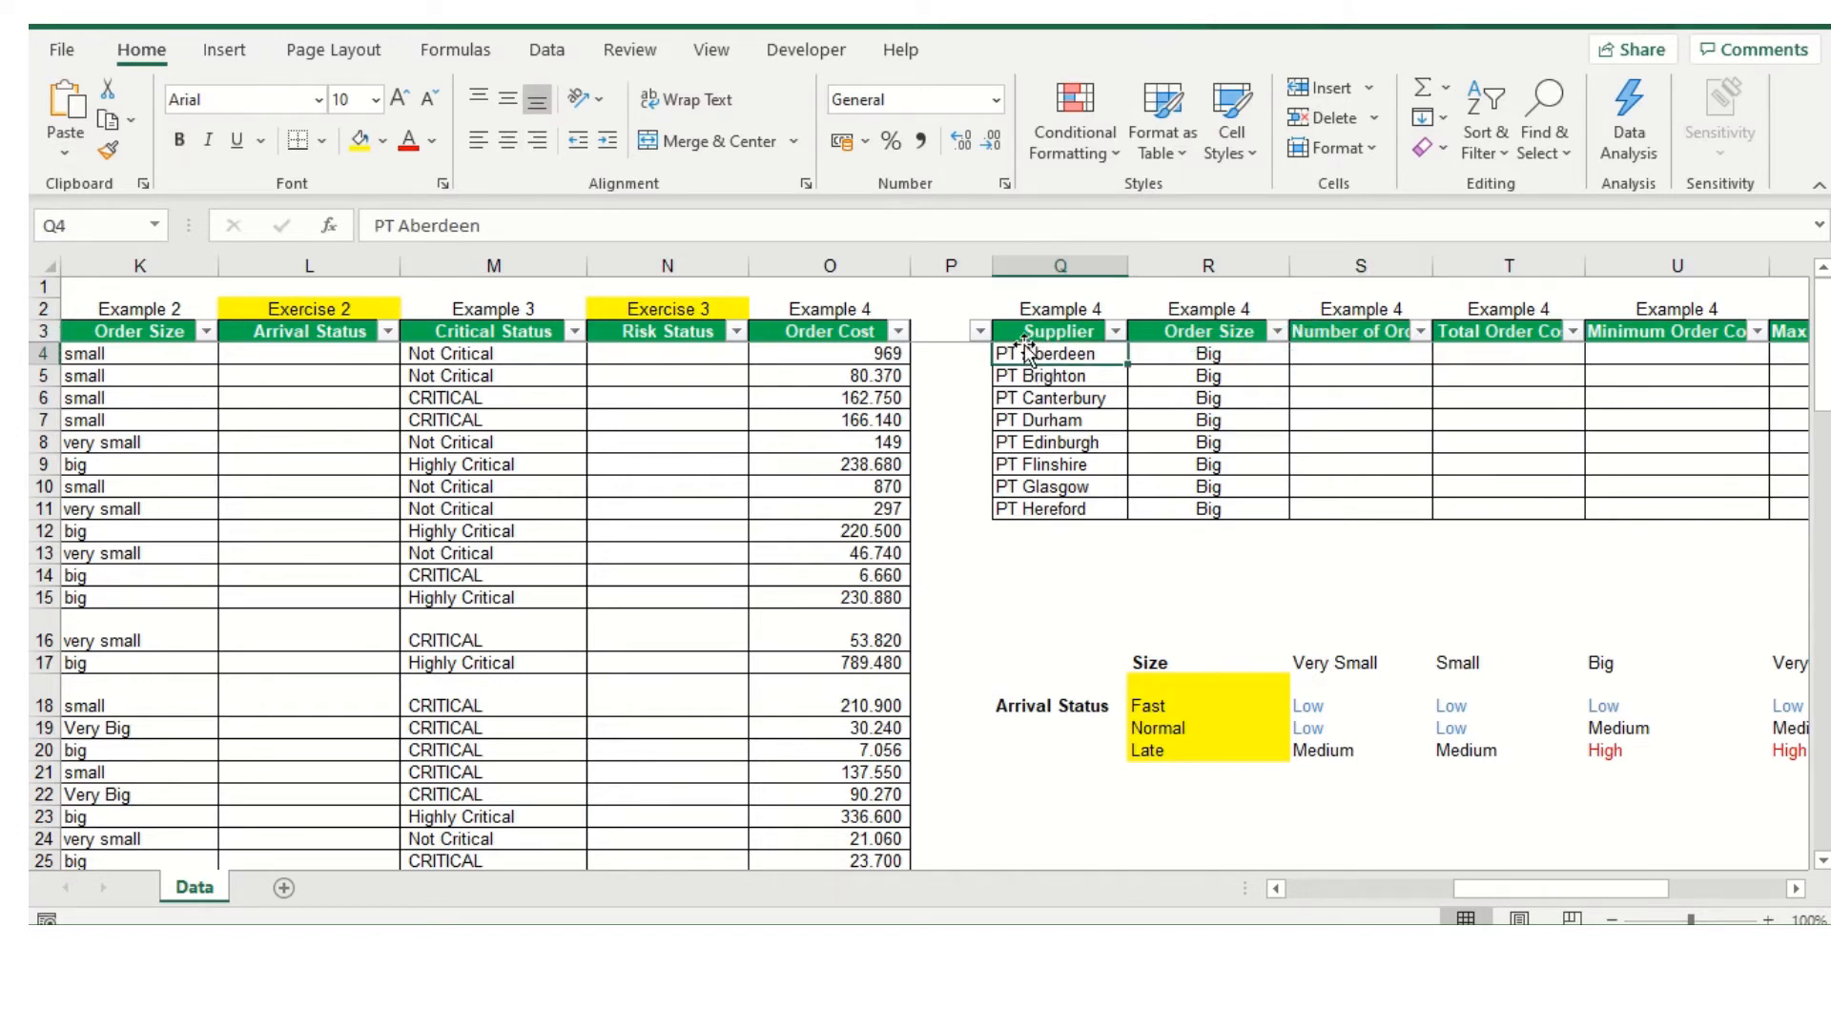
{"action": "left_click", "coordinate": [1231, 359]}
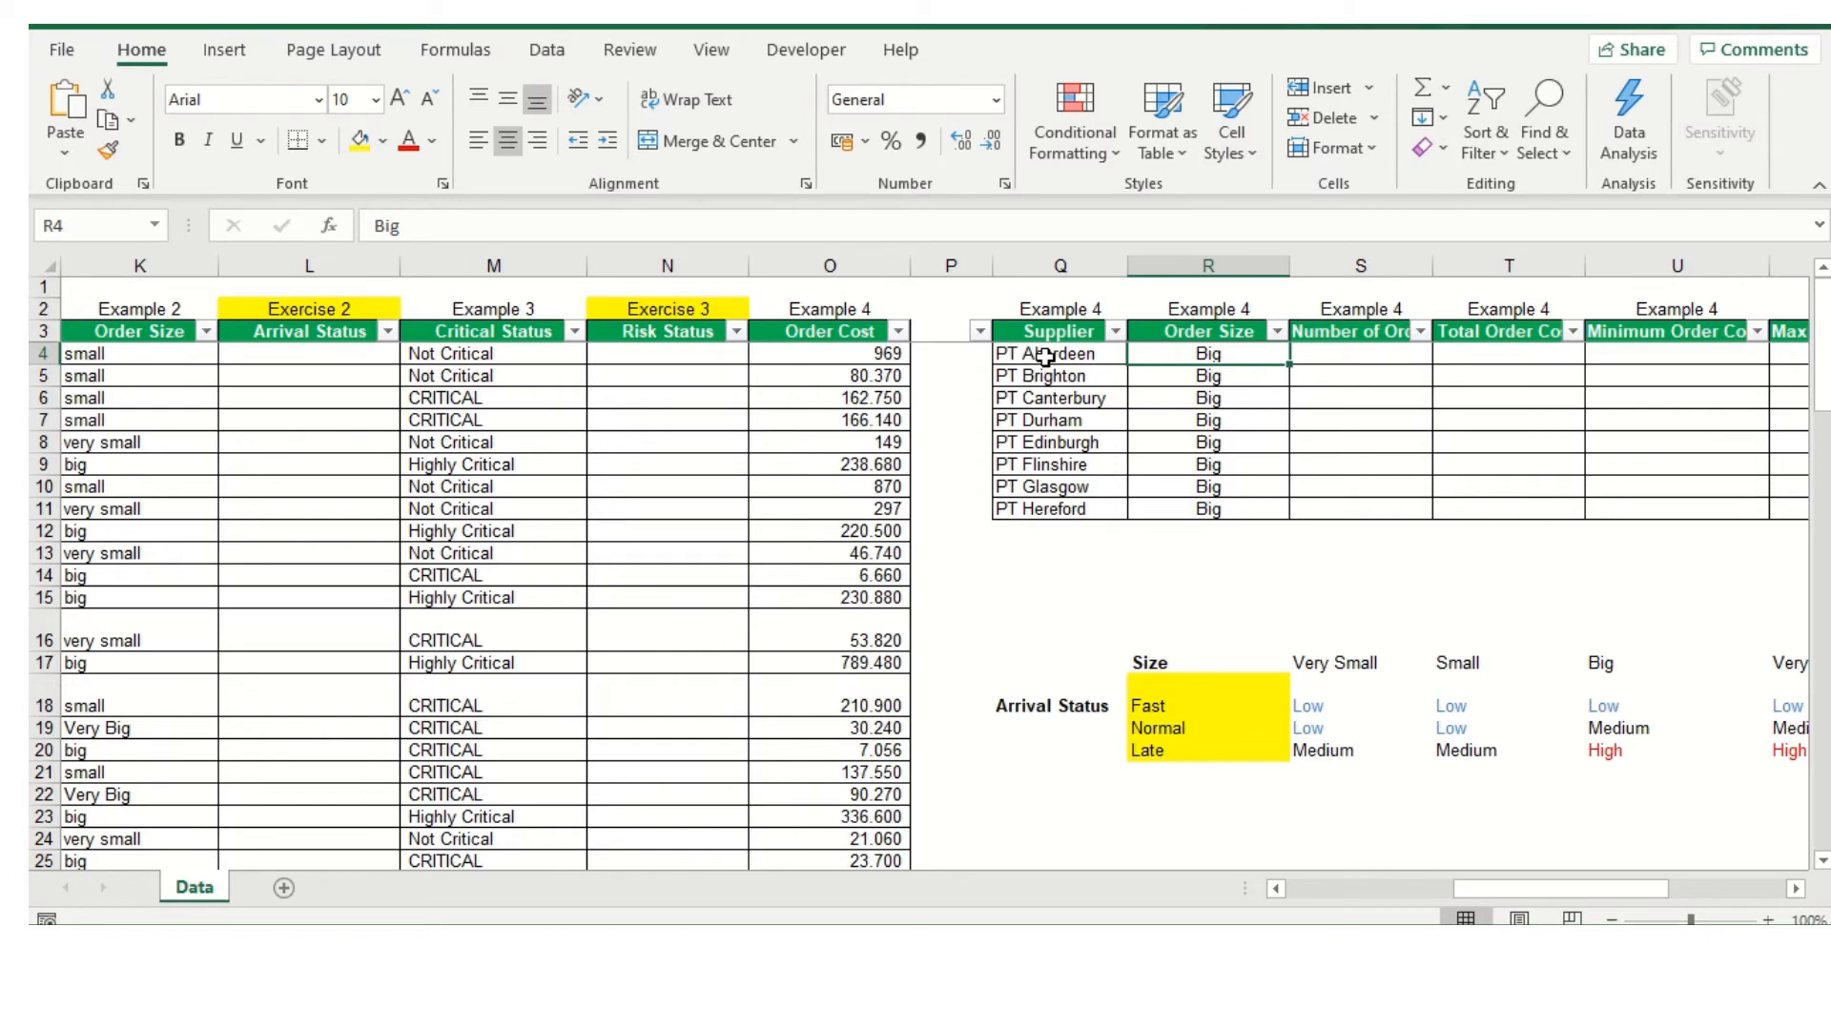
Start a COUNTIFS formula in S4 with the Supplier range B4:B97 as its first criteria range
{"action": "left_click", "coordinate": [1332, 351]}
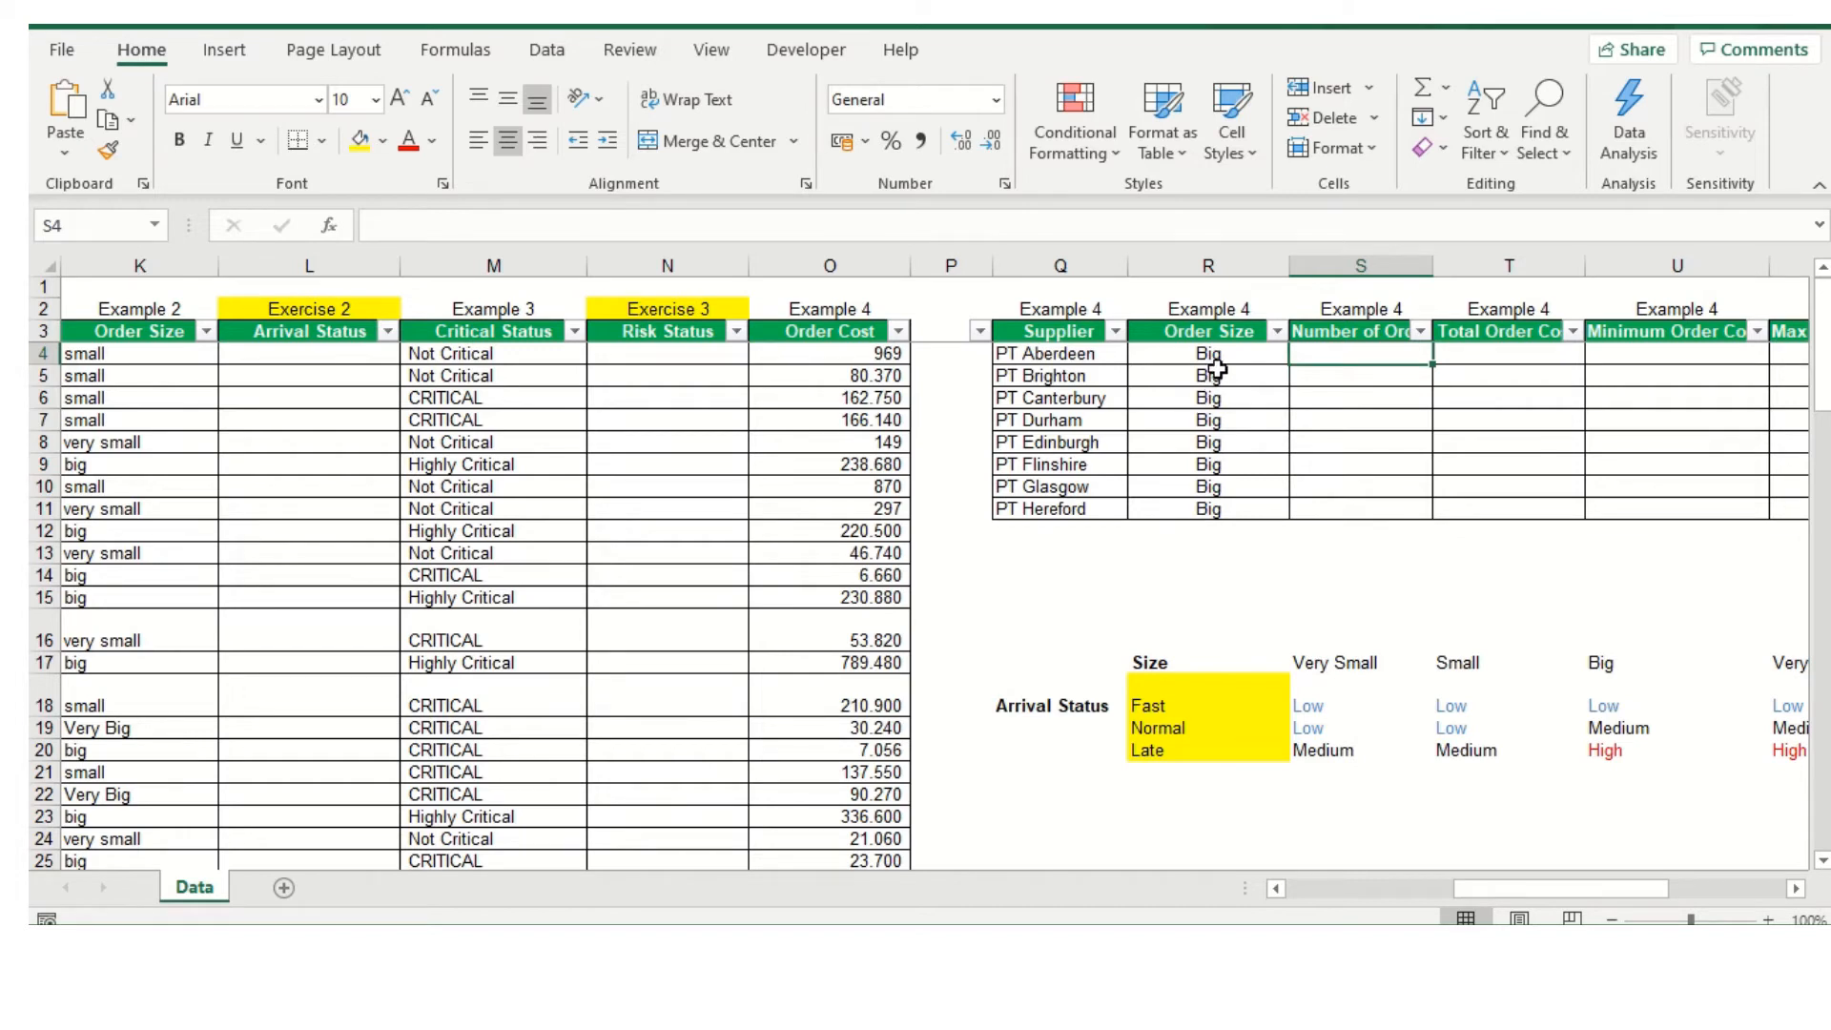
{"action": "type", "text": "="}
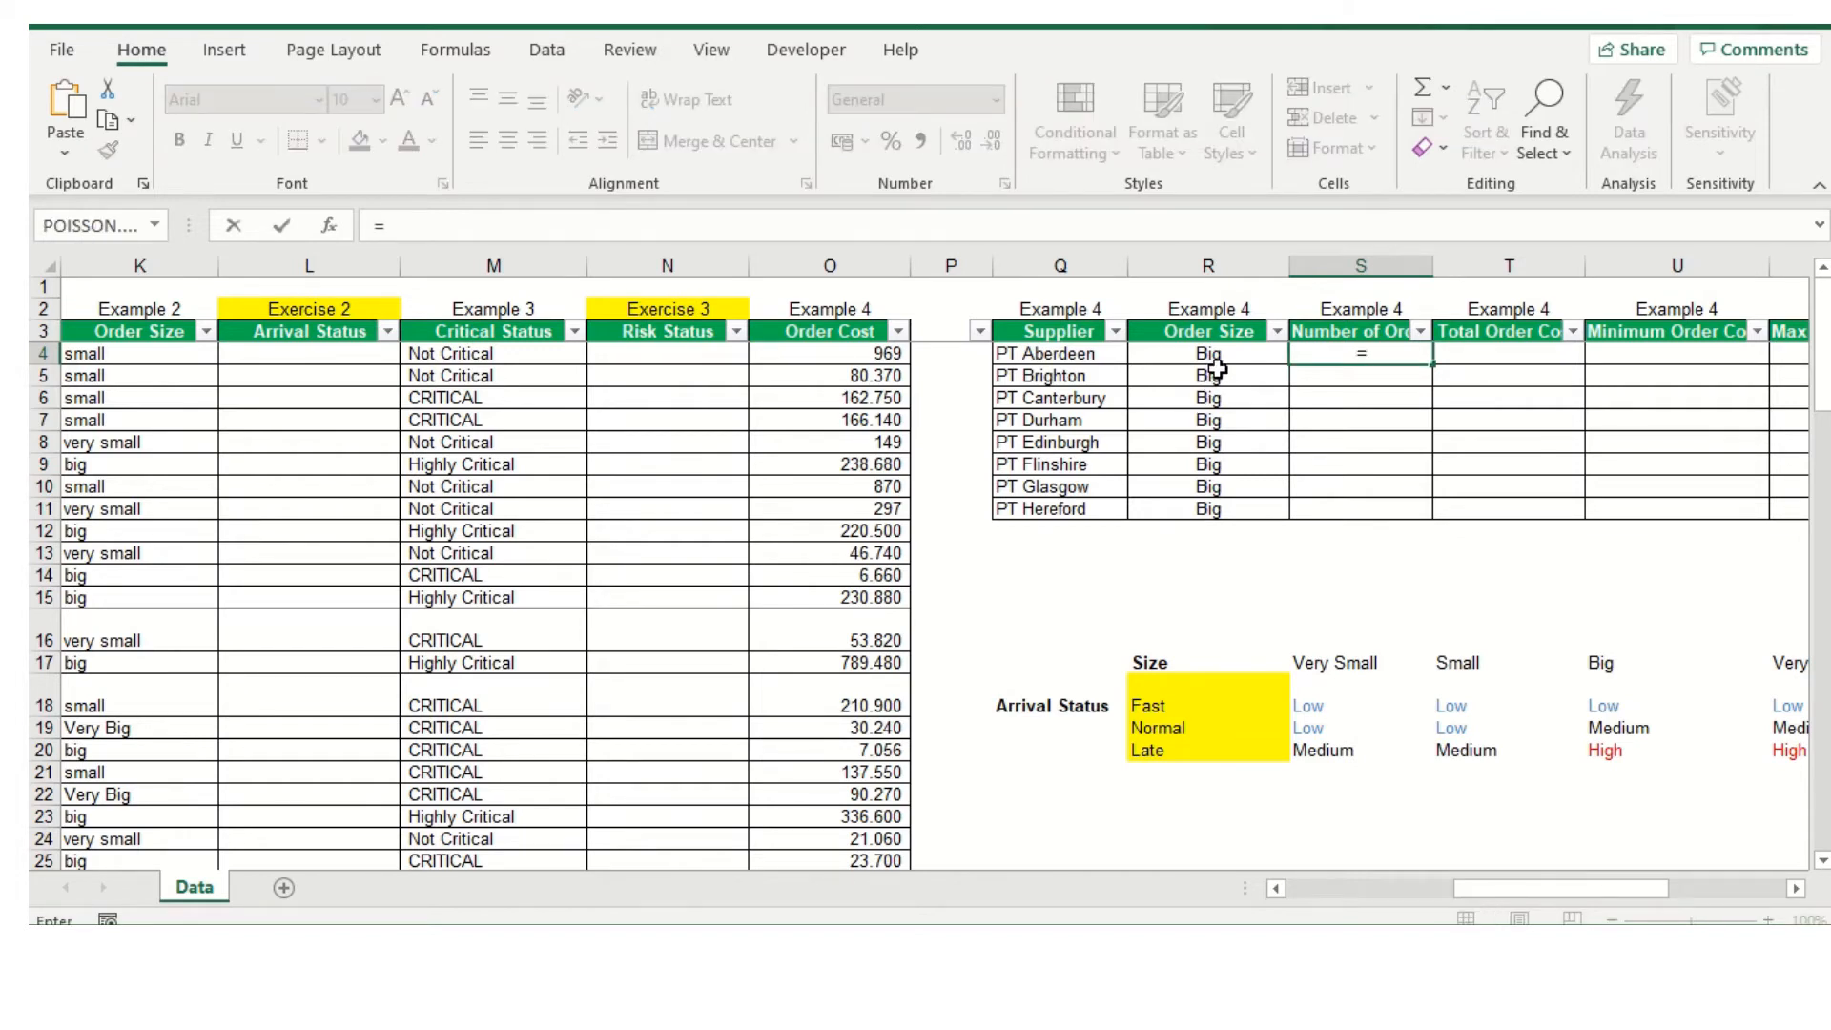
{"action": "type", "text": "COUNT"}
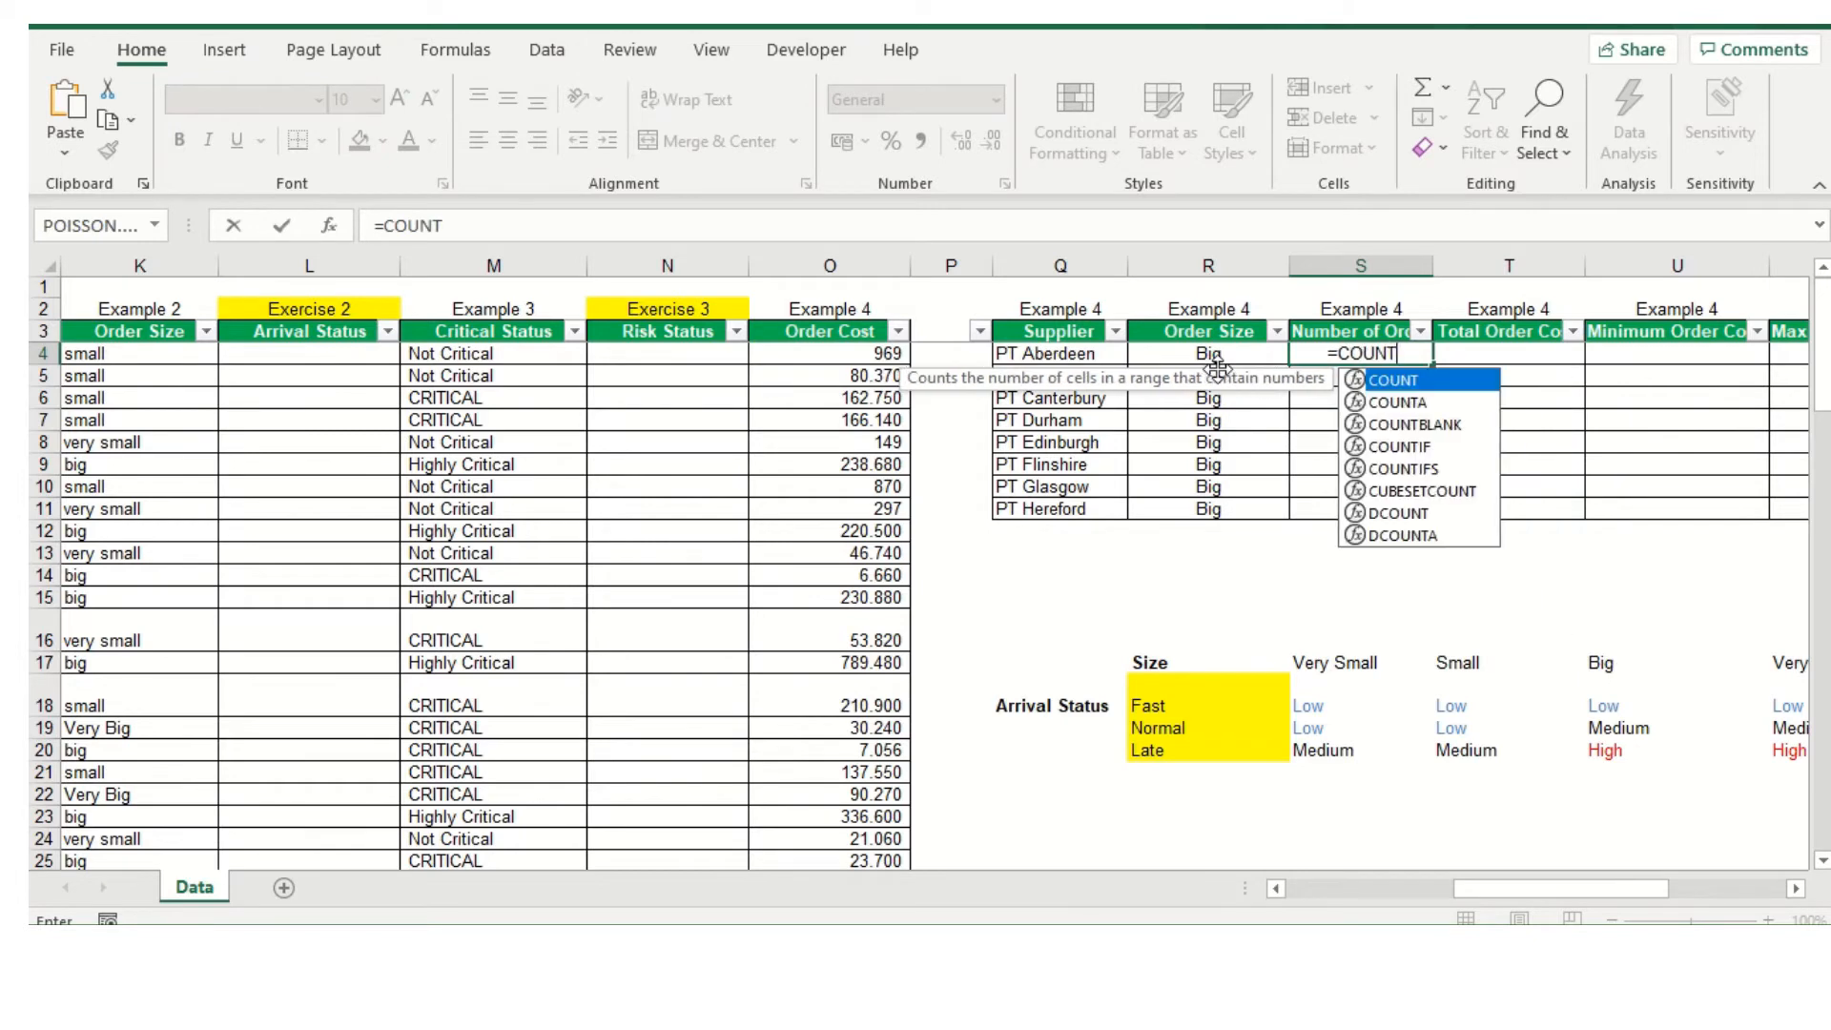
{"action": "type", "text": "IFS"}
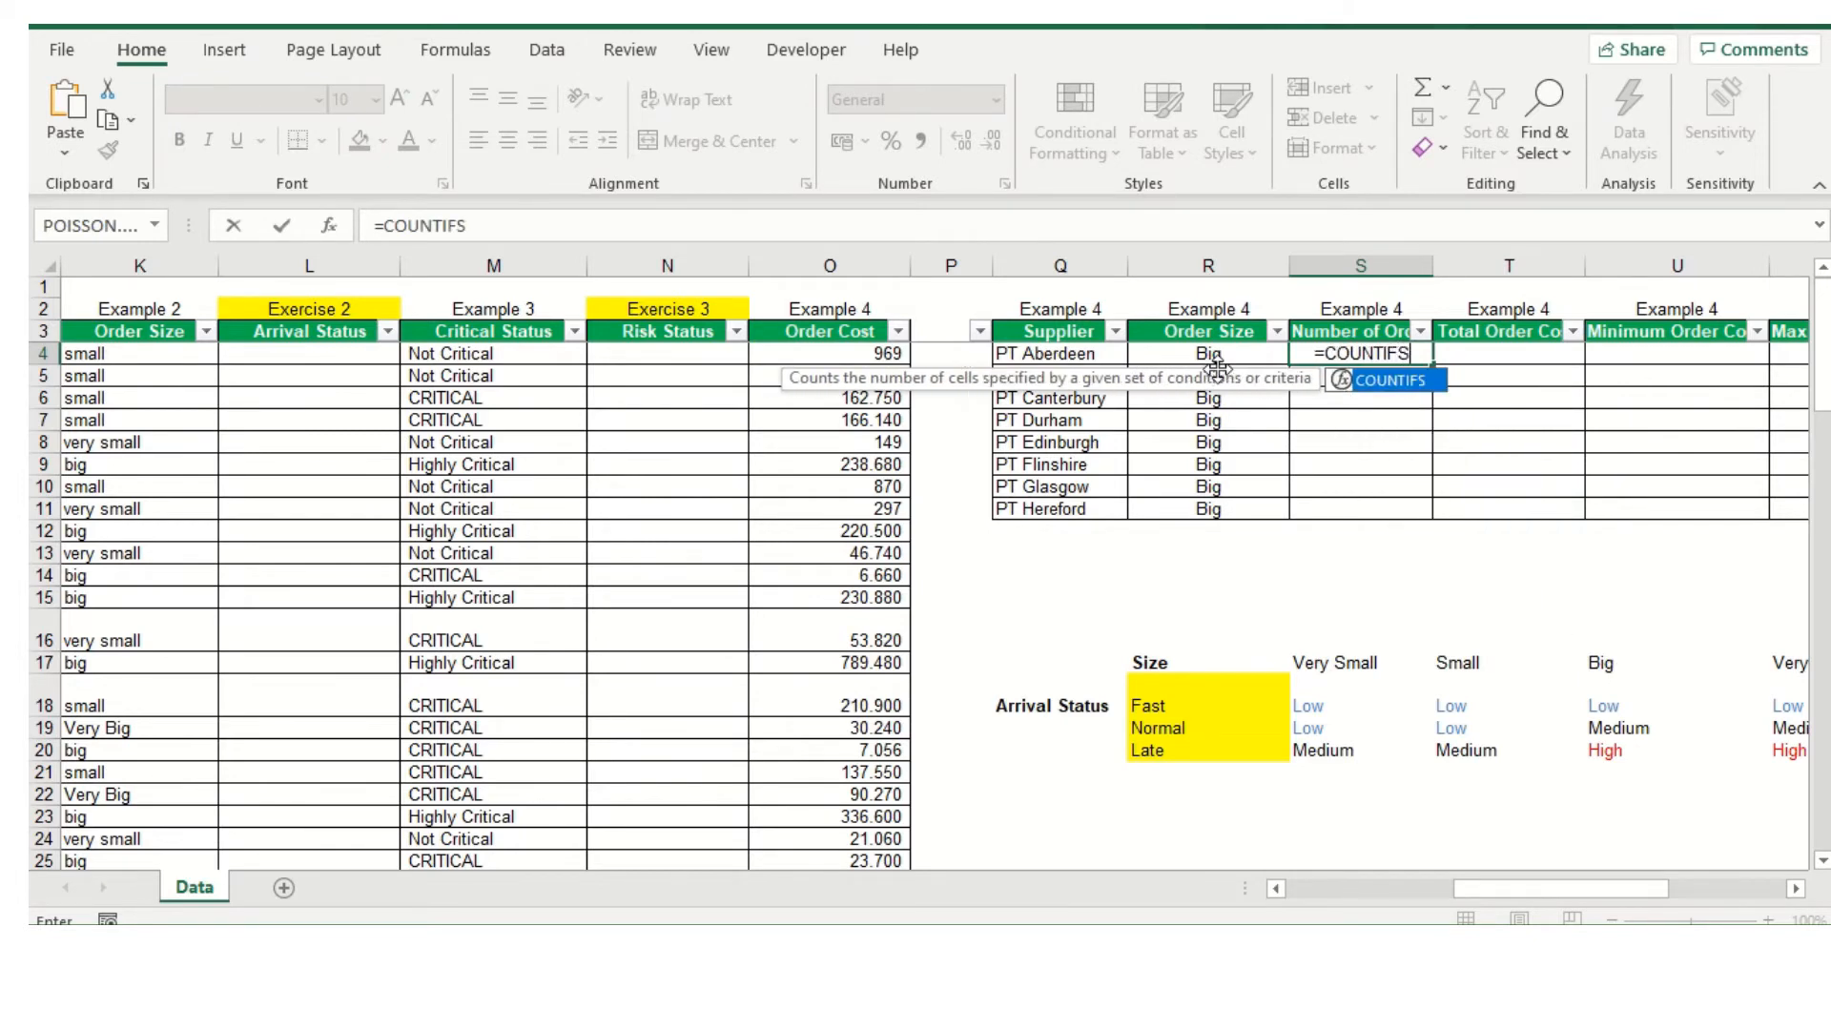
{"action": "type", "text": "("}
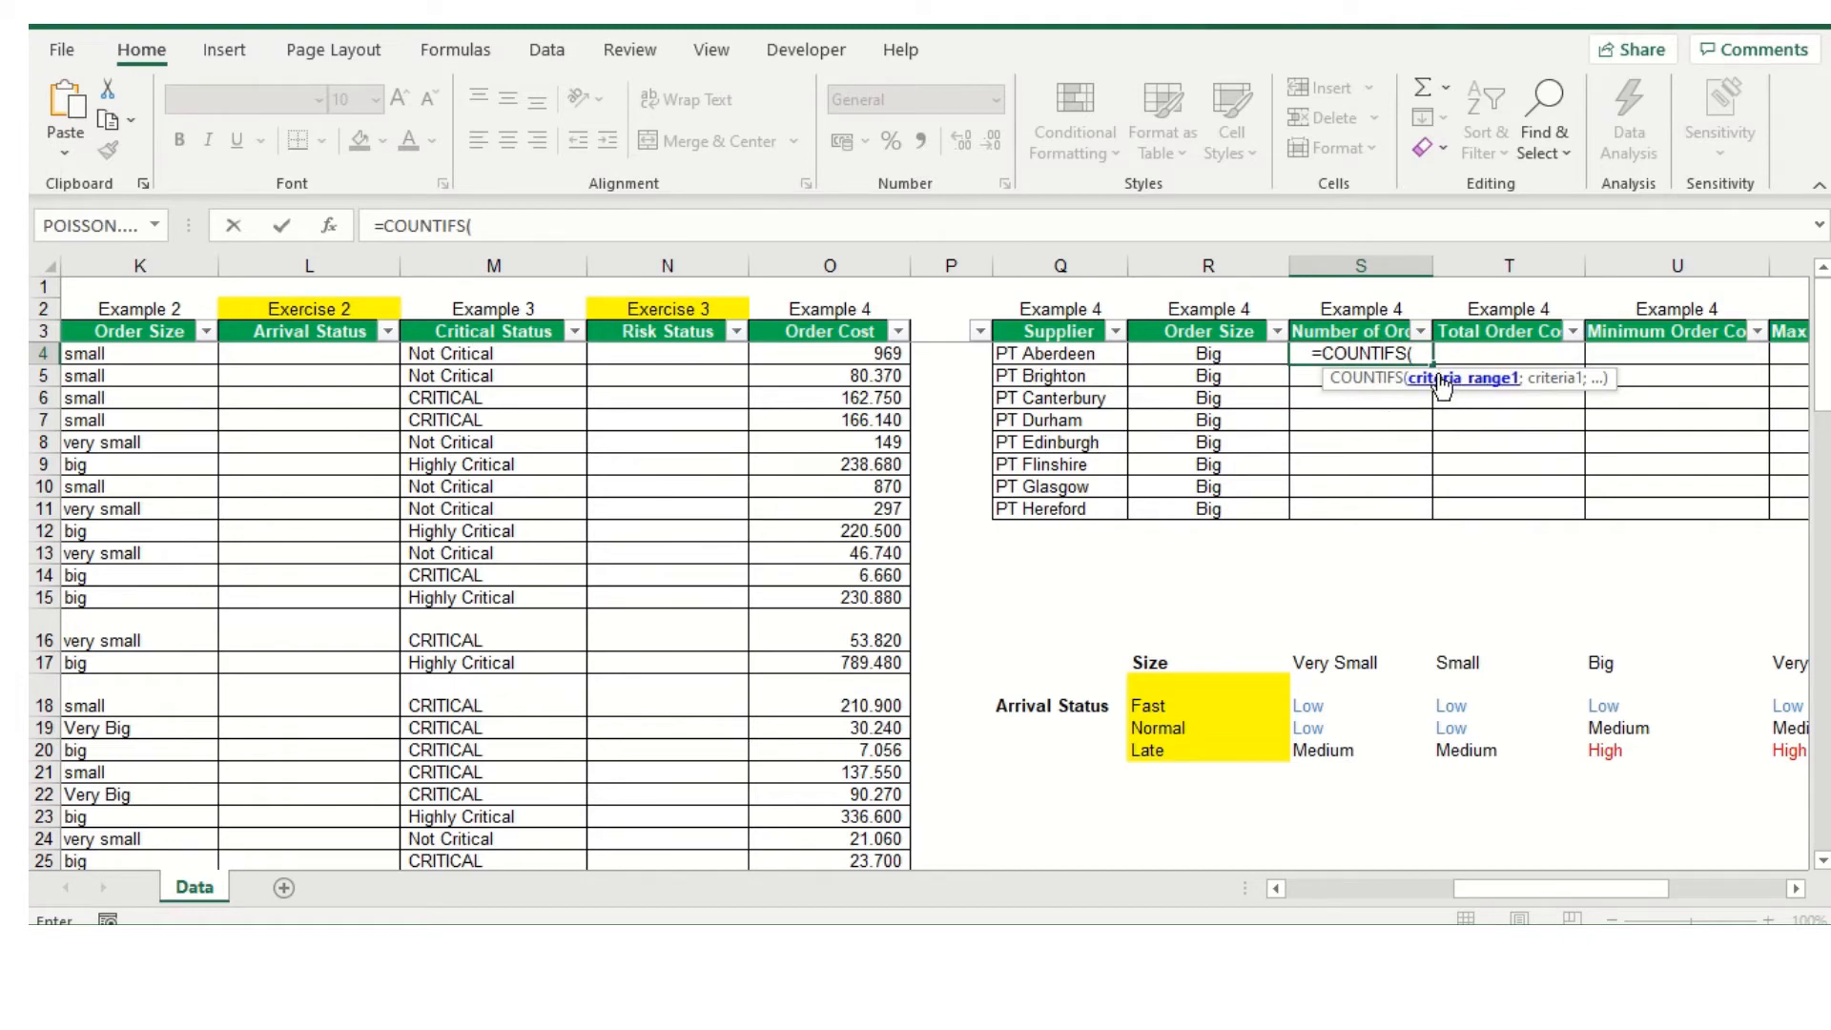
{"action": "left_click_drag", "start_coordinate": [1503, 897], "coordinate": [1325, 828]}
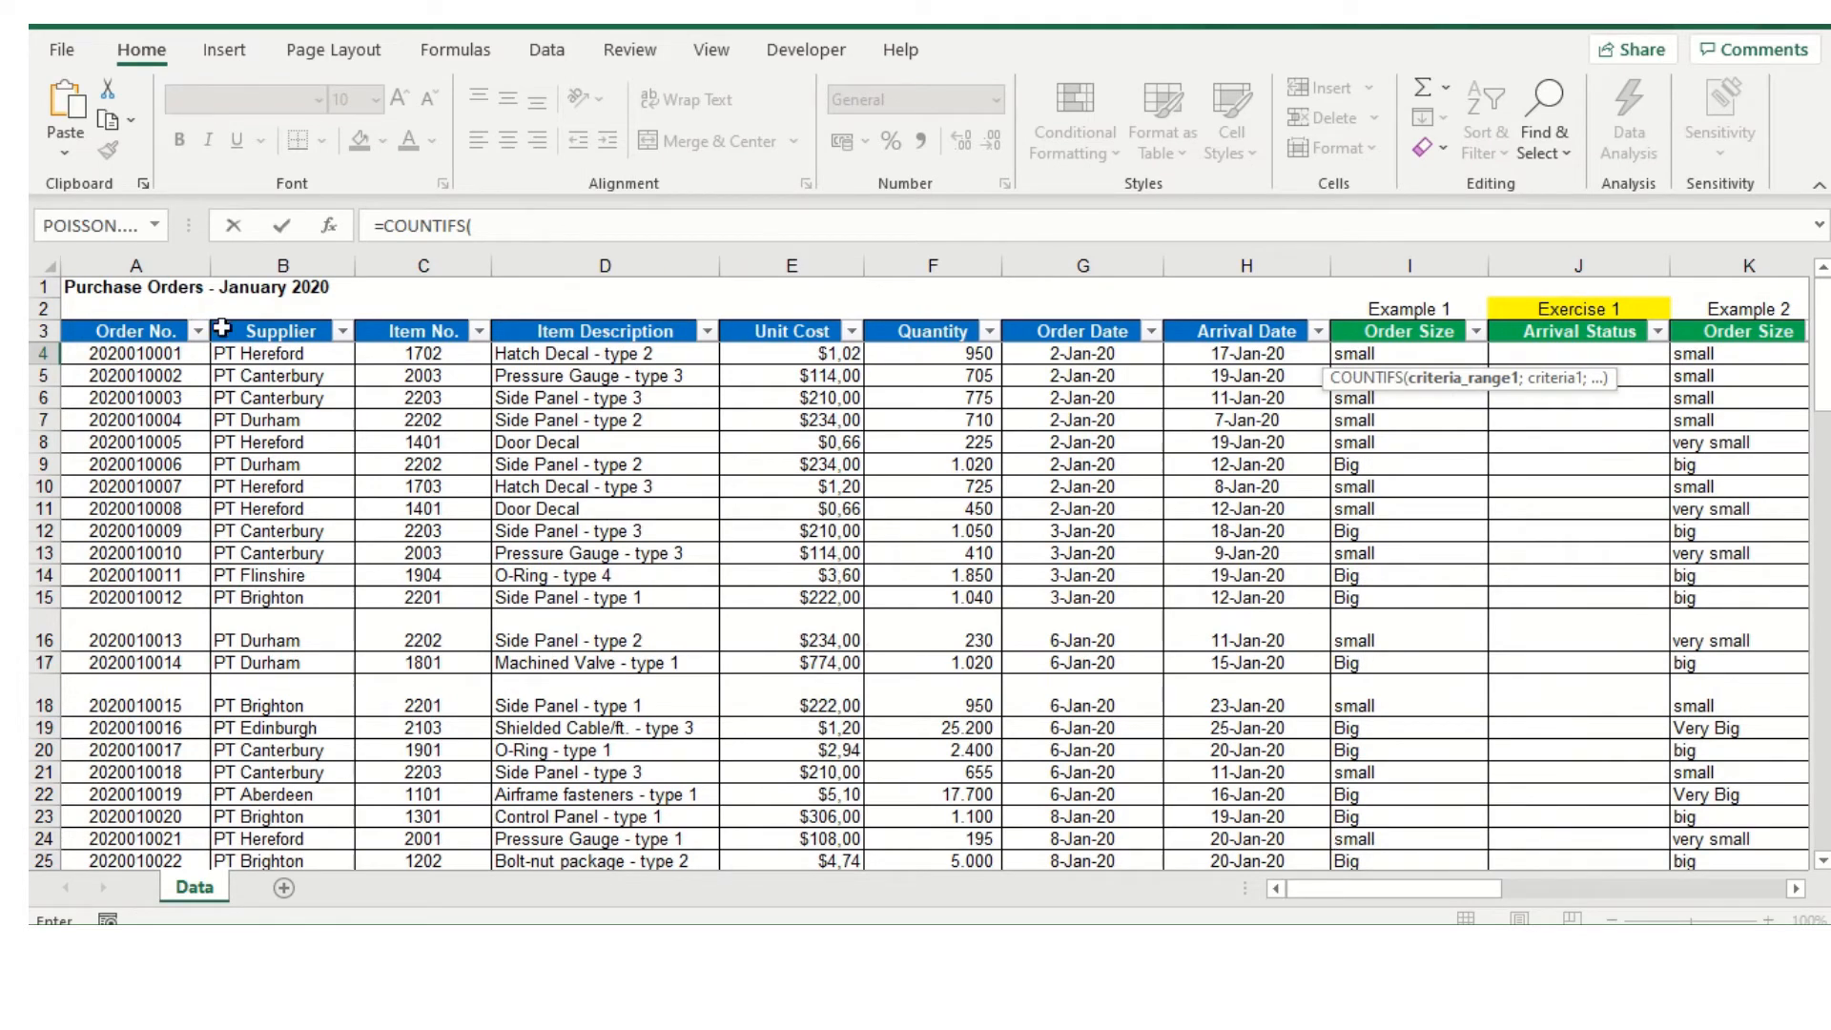
{"action": "left_click_drag", "start_coordinate": [251, 353], "coordinate": [272, 827]}
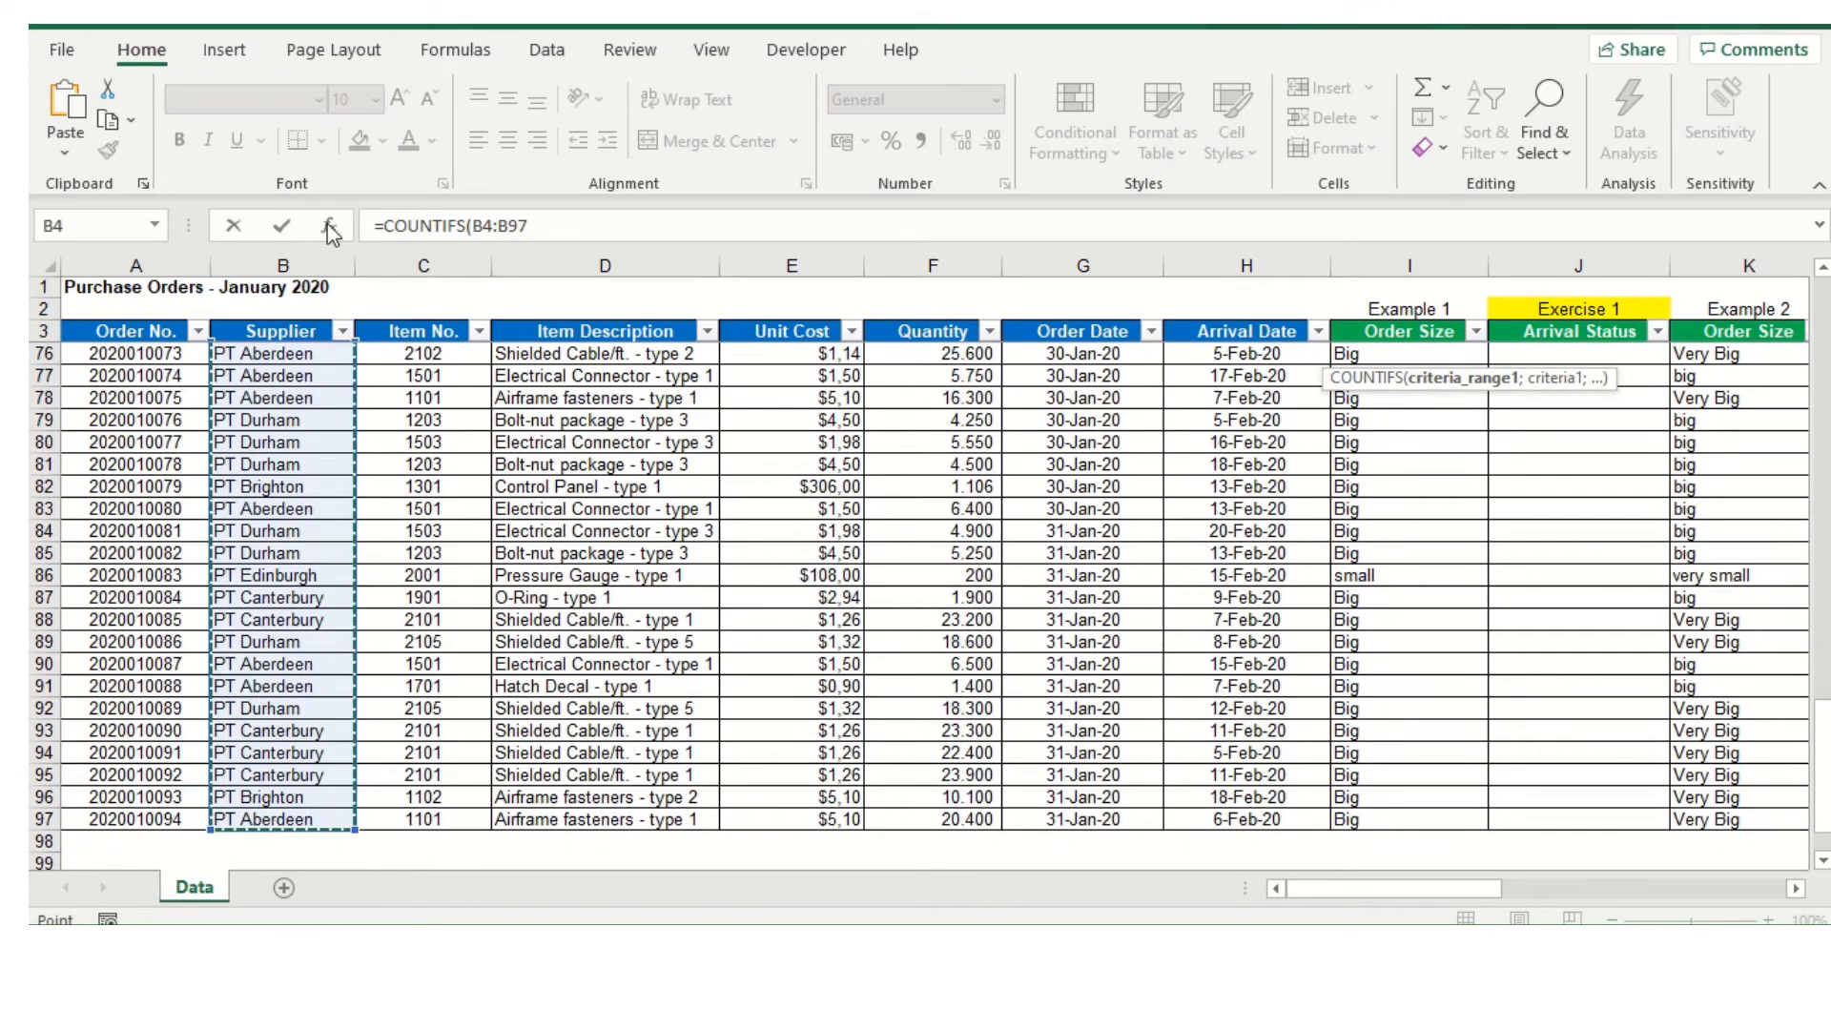
Make the first criteria range absolute as $B$4:$B$97 and continue to the formula's next argument
{"action": "scroll", "coordinate": [437, 288], "scroll_direction": "up", "scroll_amount": 20}
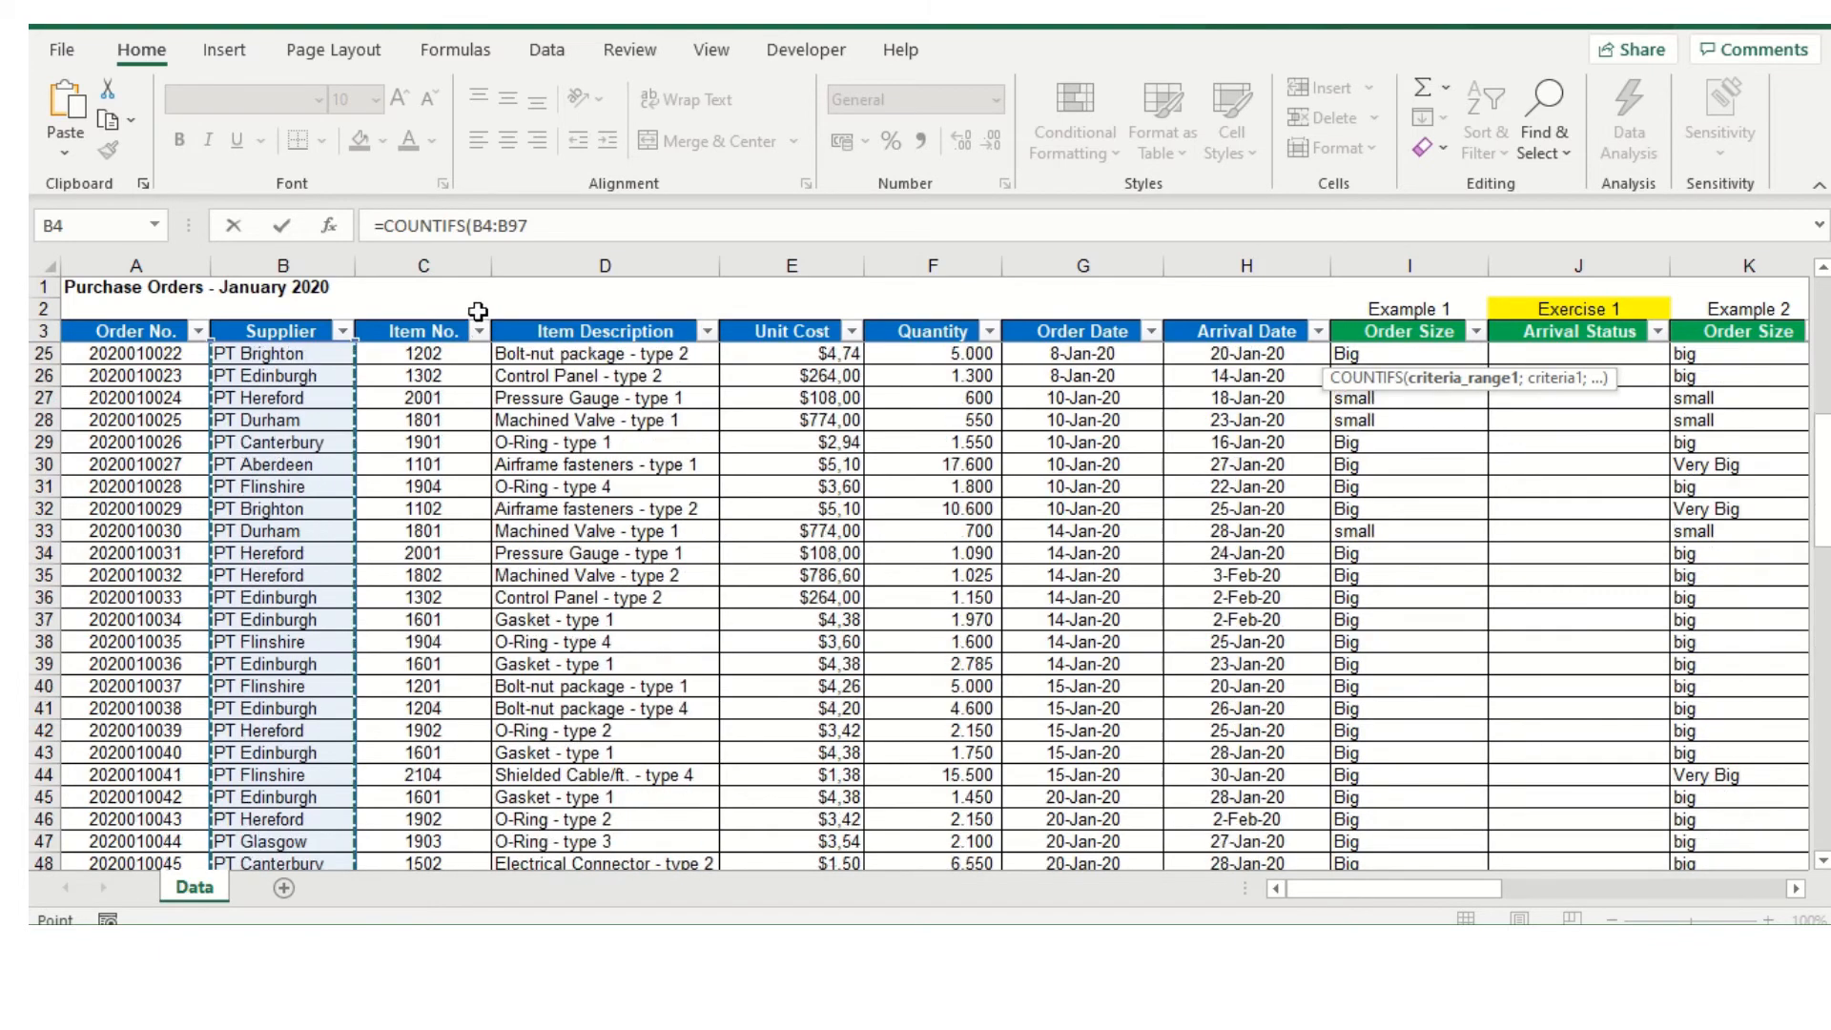
{"action": "left_click", "coordinate": [479, 229]}
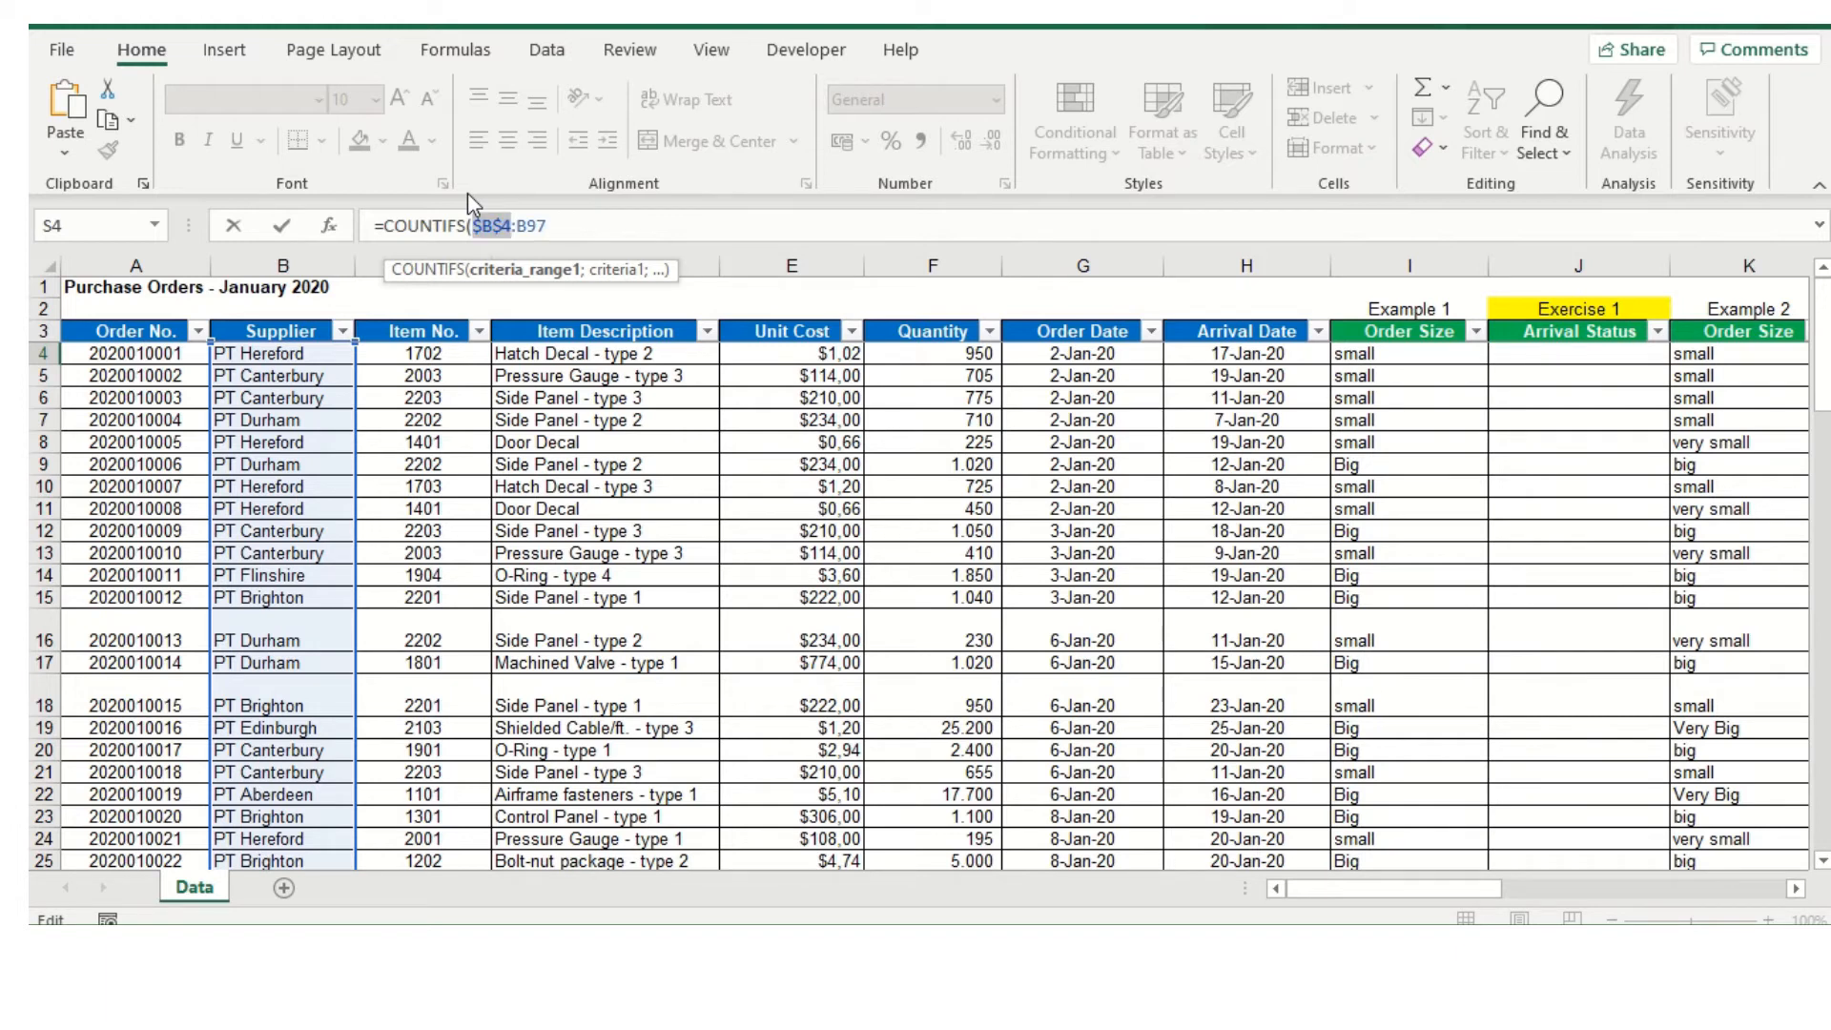
{"action": "left_click", "coordinate": [518, 225]}
{"action": "key", "text": "F4"}
{"action": "left_click", "coordinate": [572, 229]}
{"action": "type", "text": ";"}
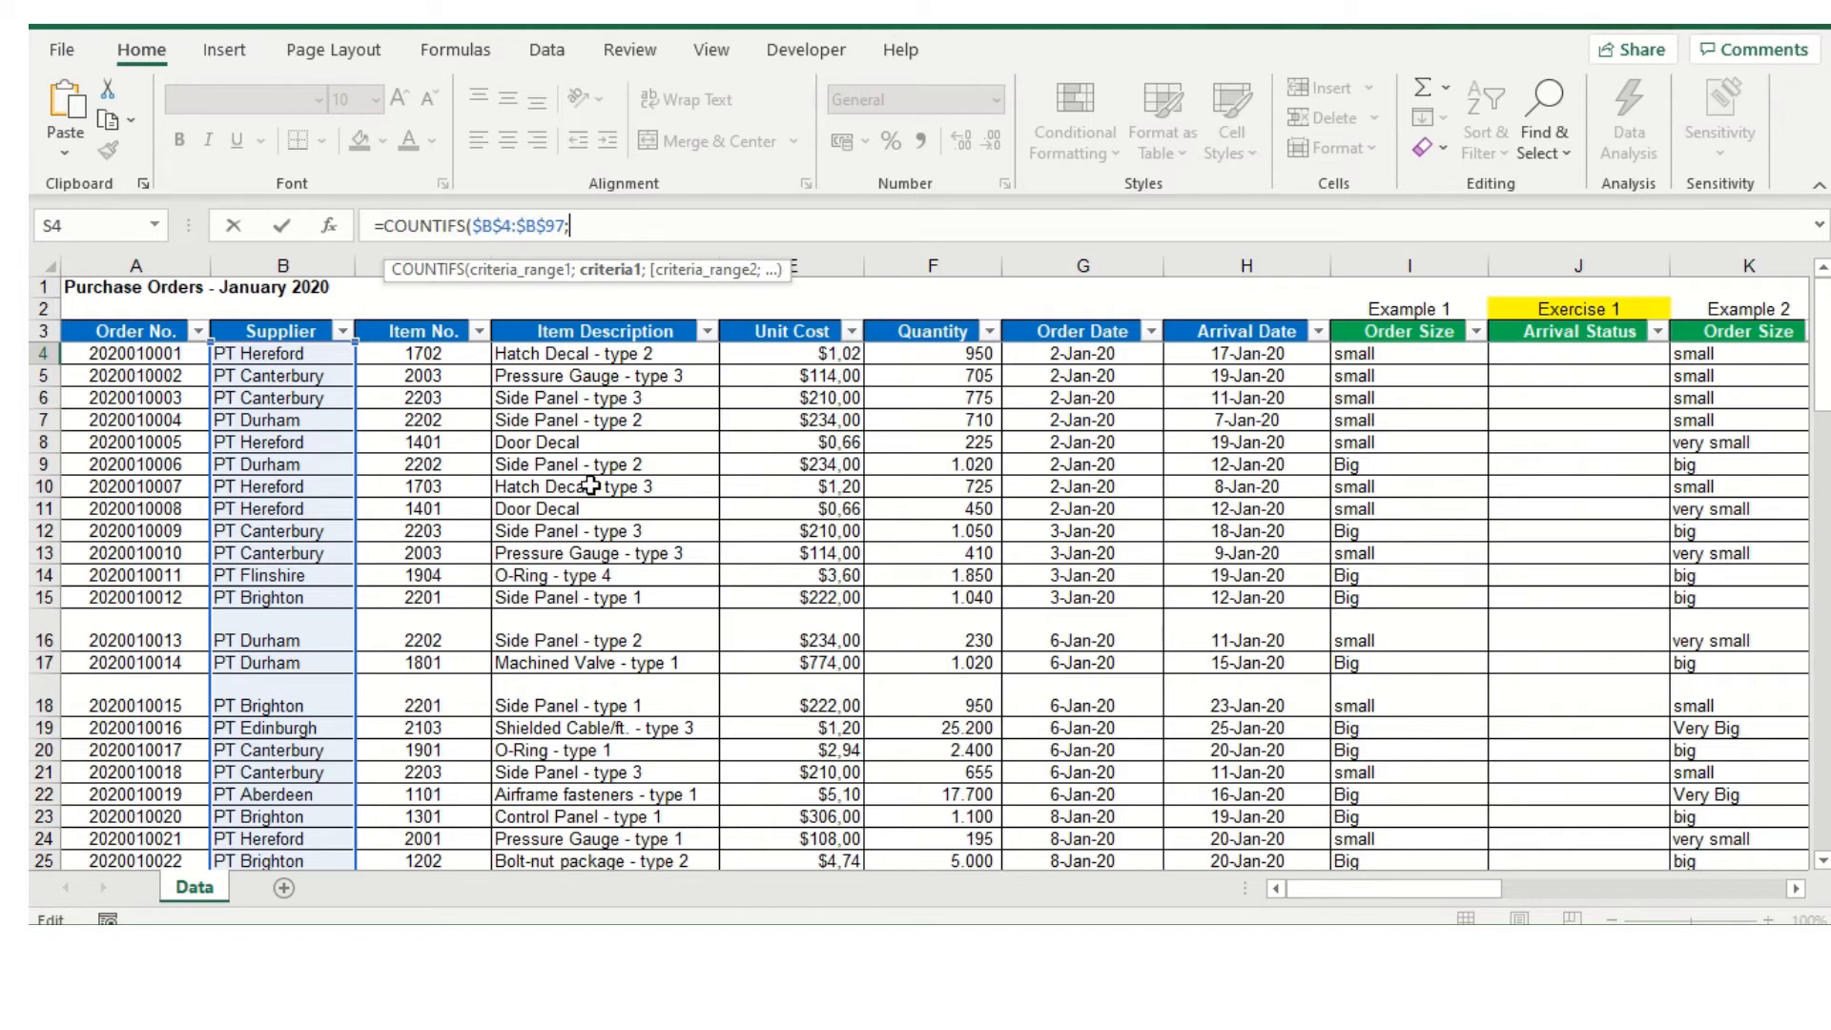
Use supplier cell Q4 as the COUNTIFS formula's first criterion, followed by a separator
{"action": "left_click_drag", "start_coordinate": [1450, 891], "coordinate": [1626, 896]}
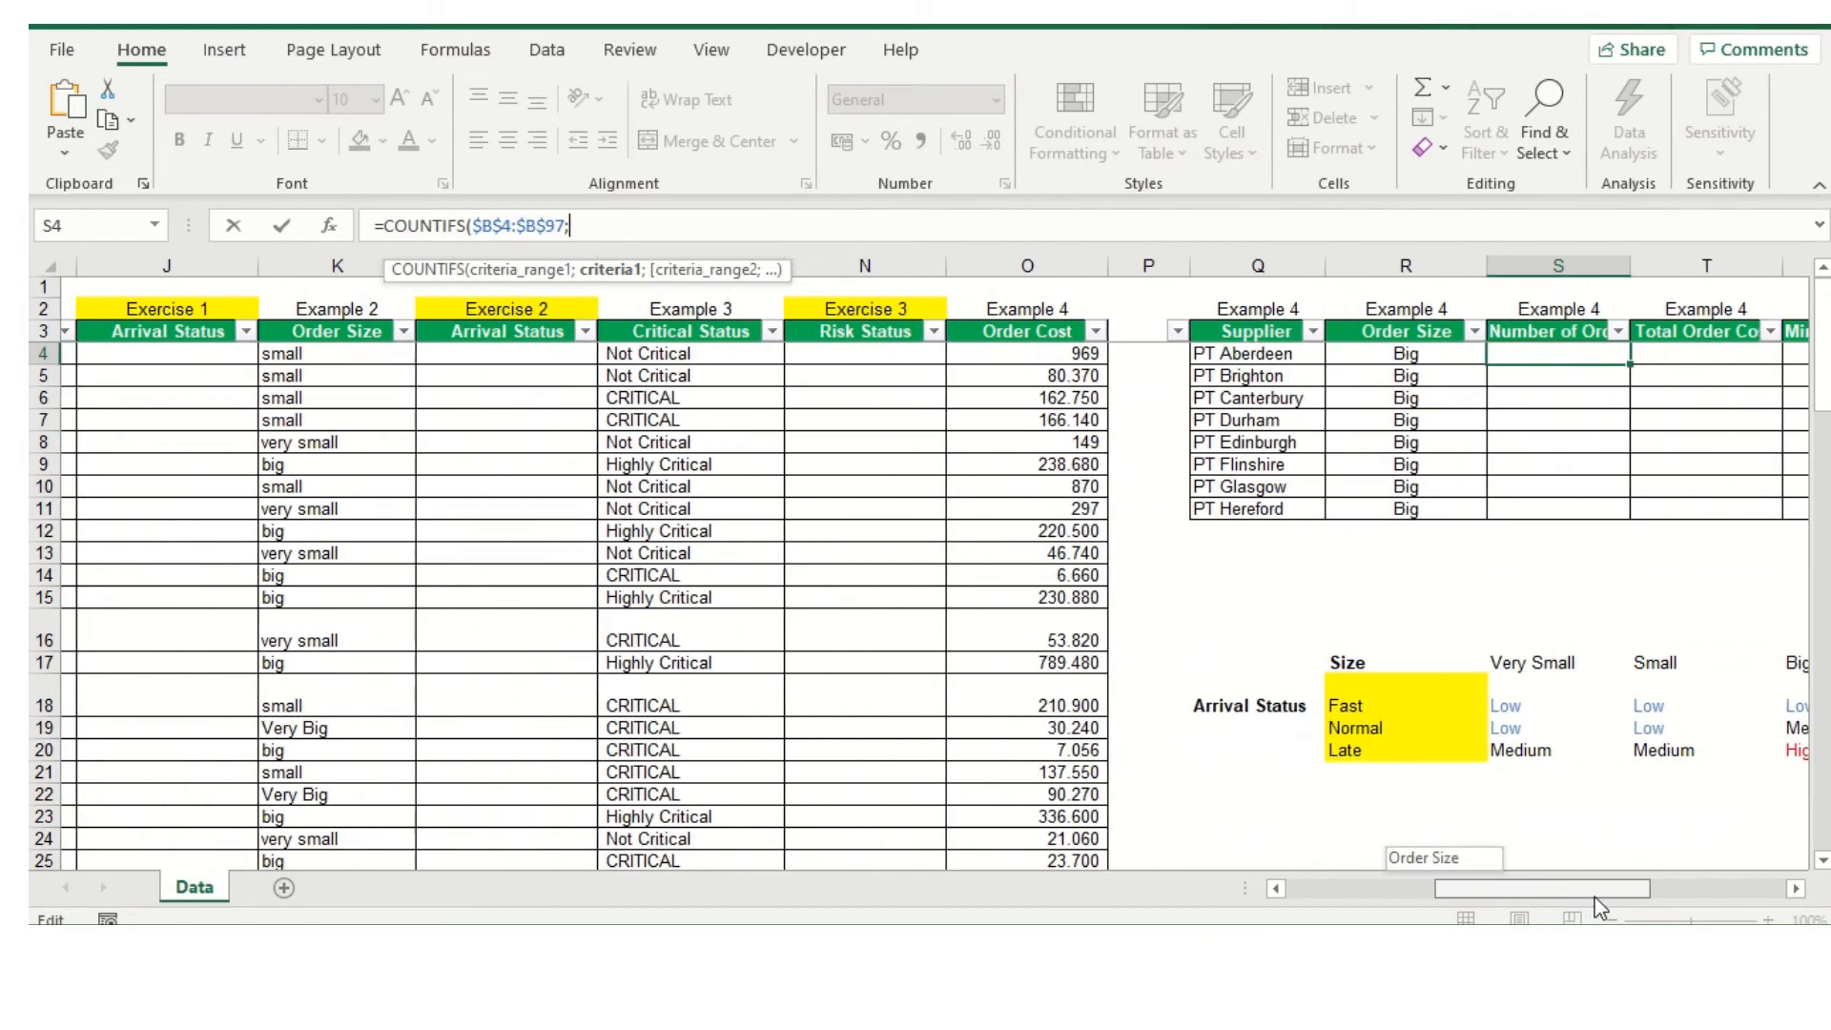
{"action": "left_click", "coordinate": [1225, 352]}
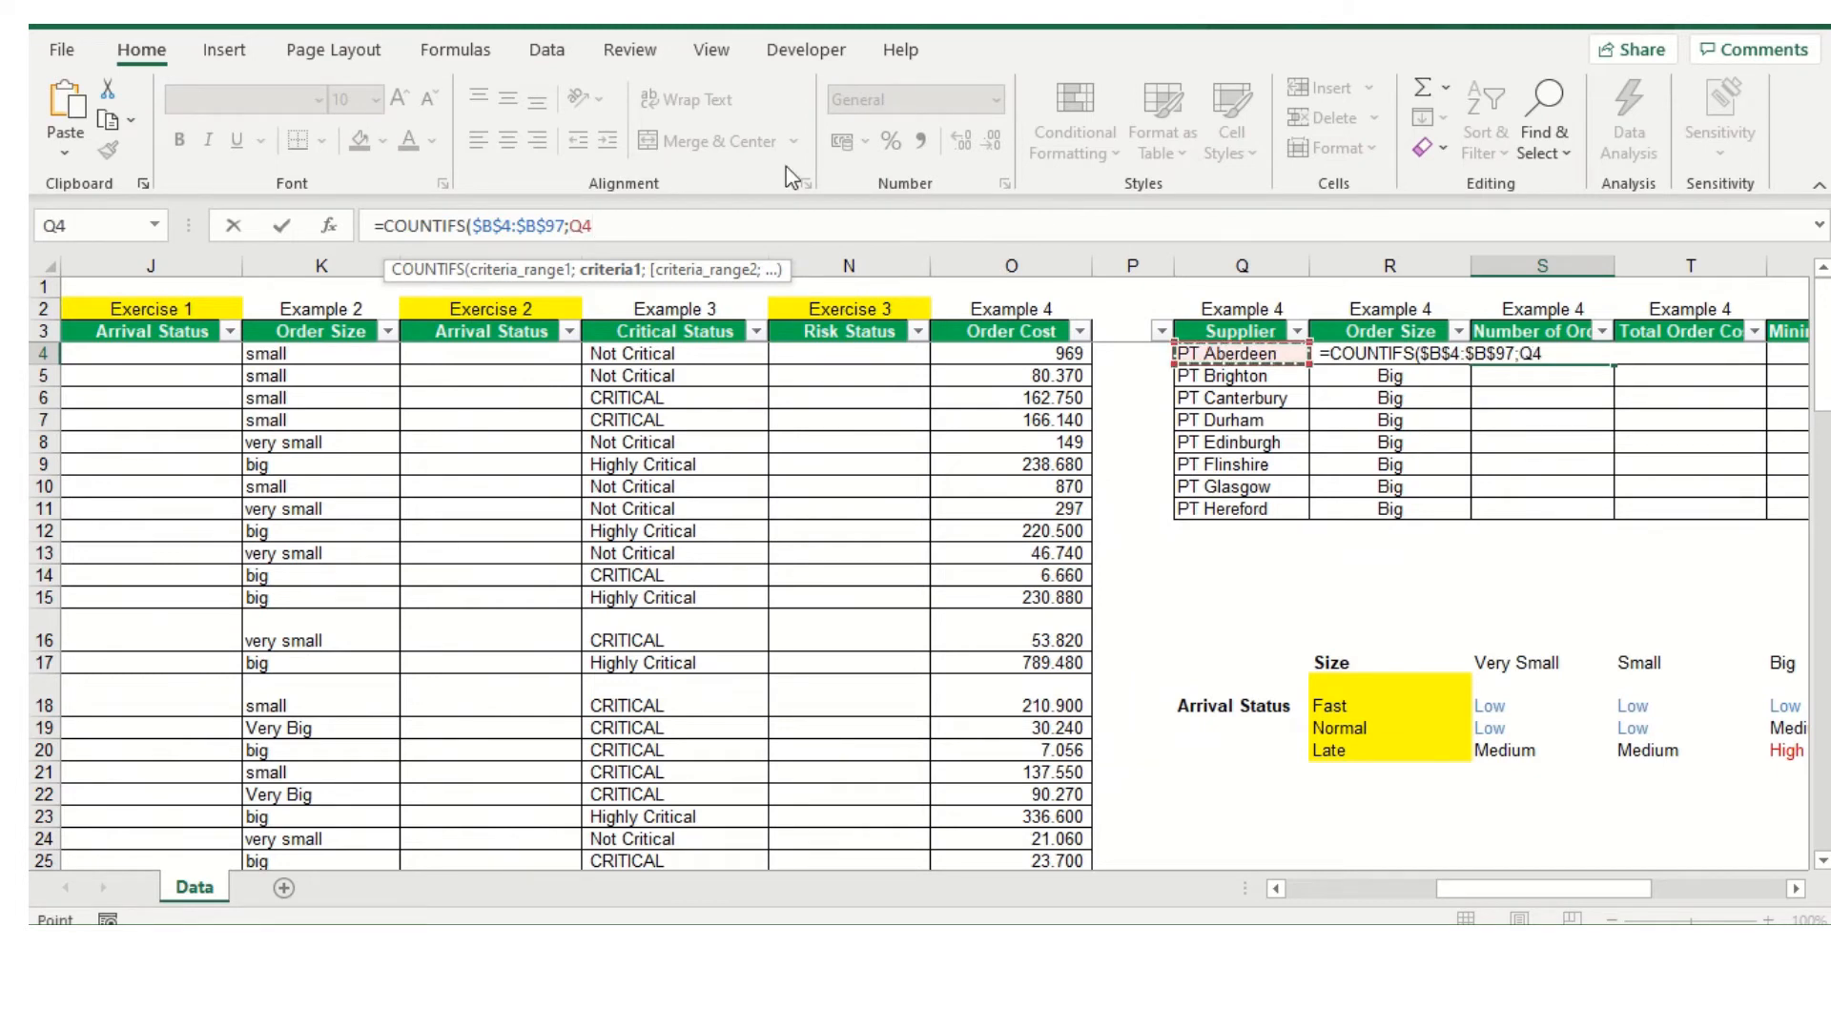
{"action": "left_click", "coordinate": [721, 227]}
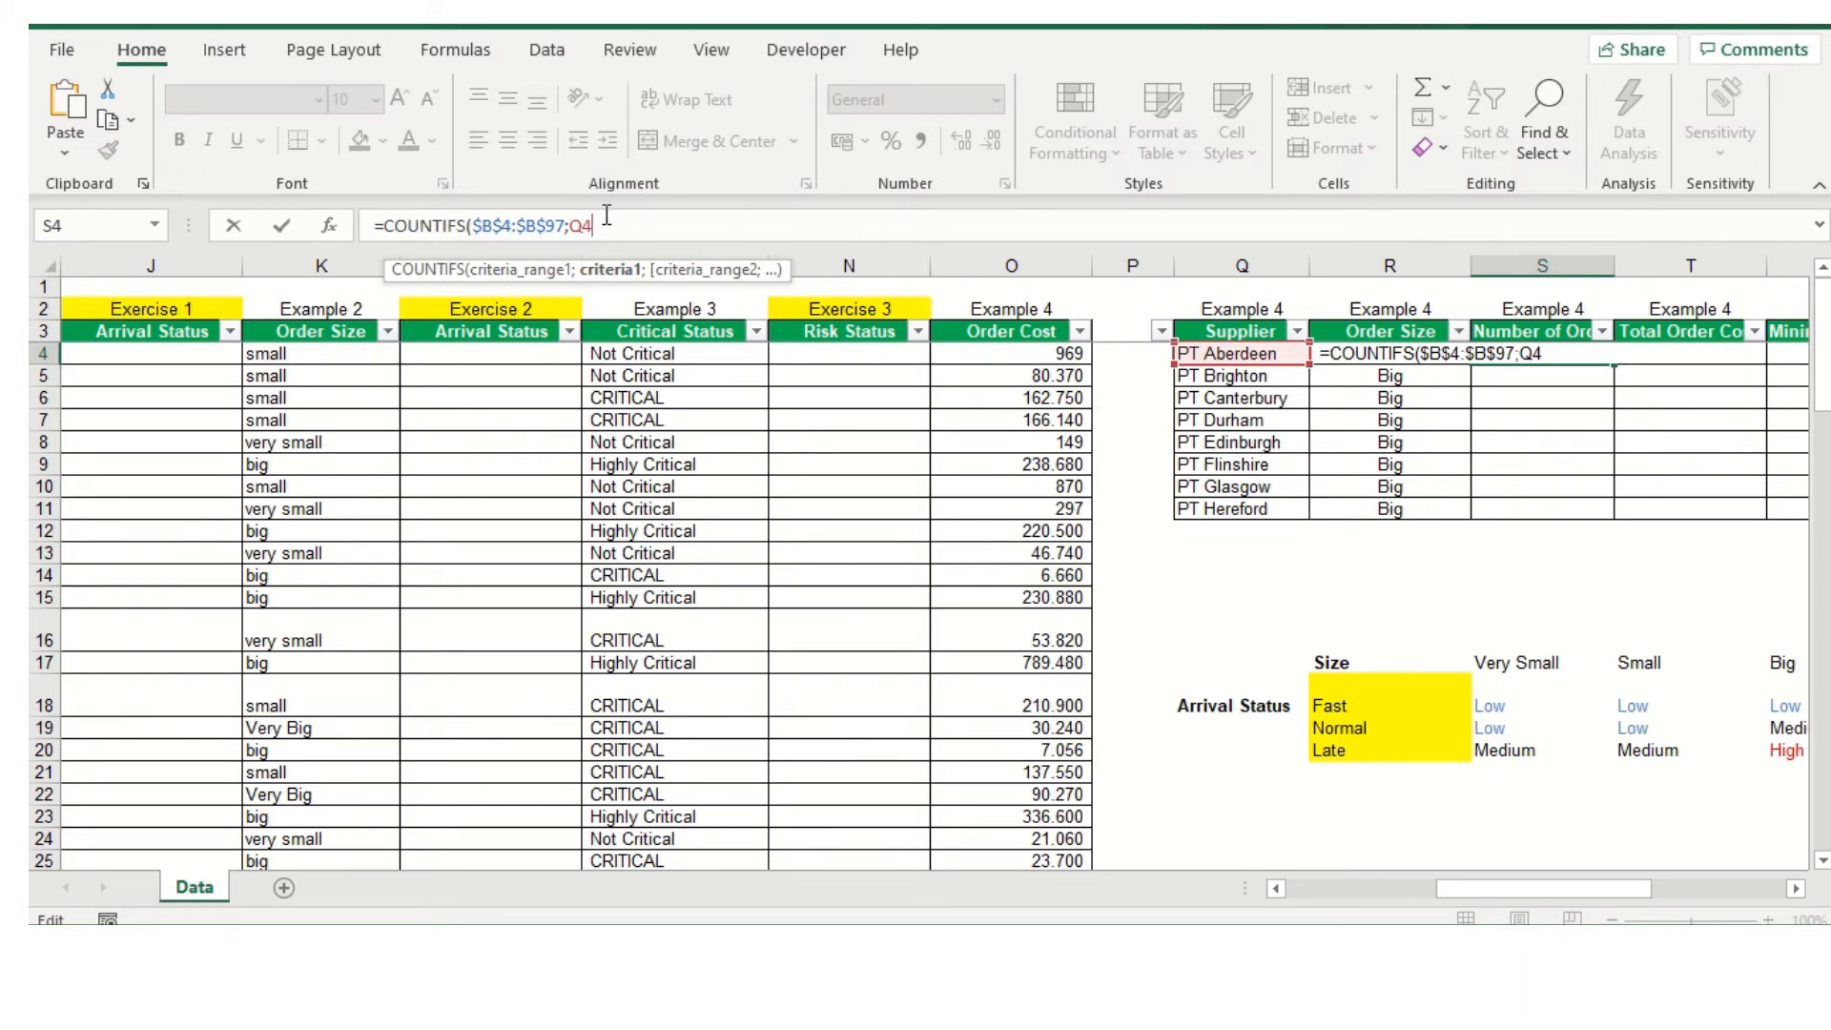
{"action": "type", "text": ";"}
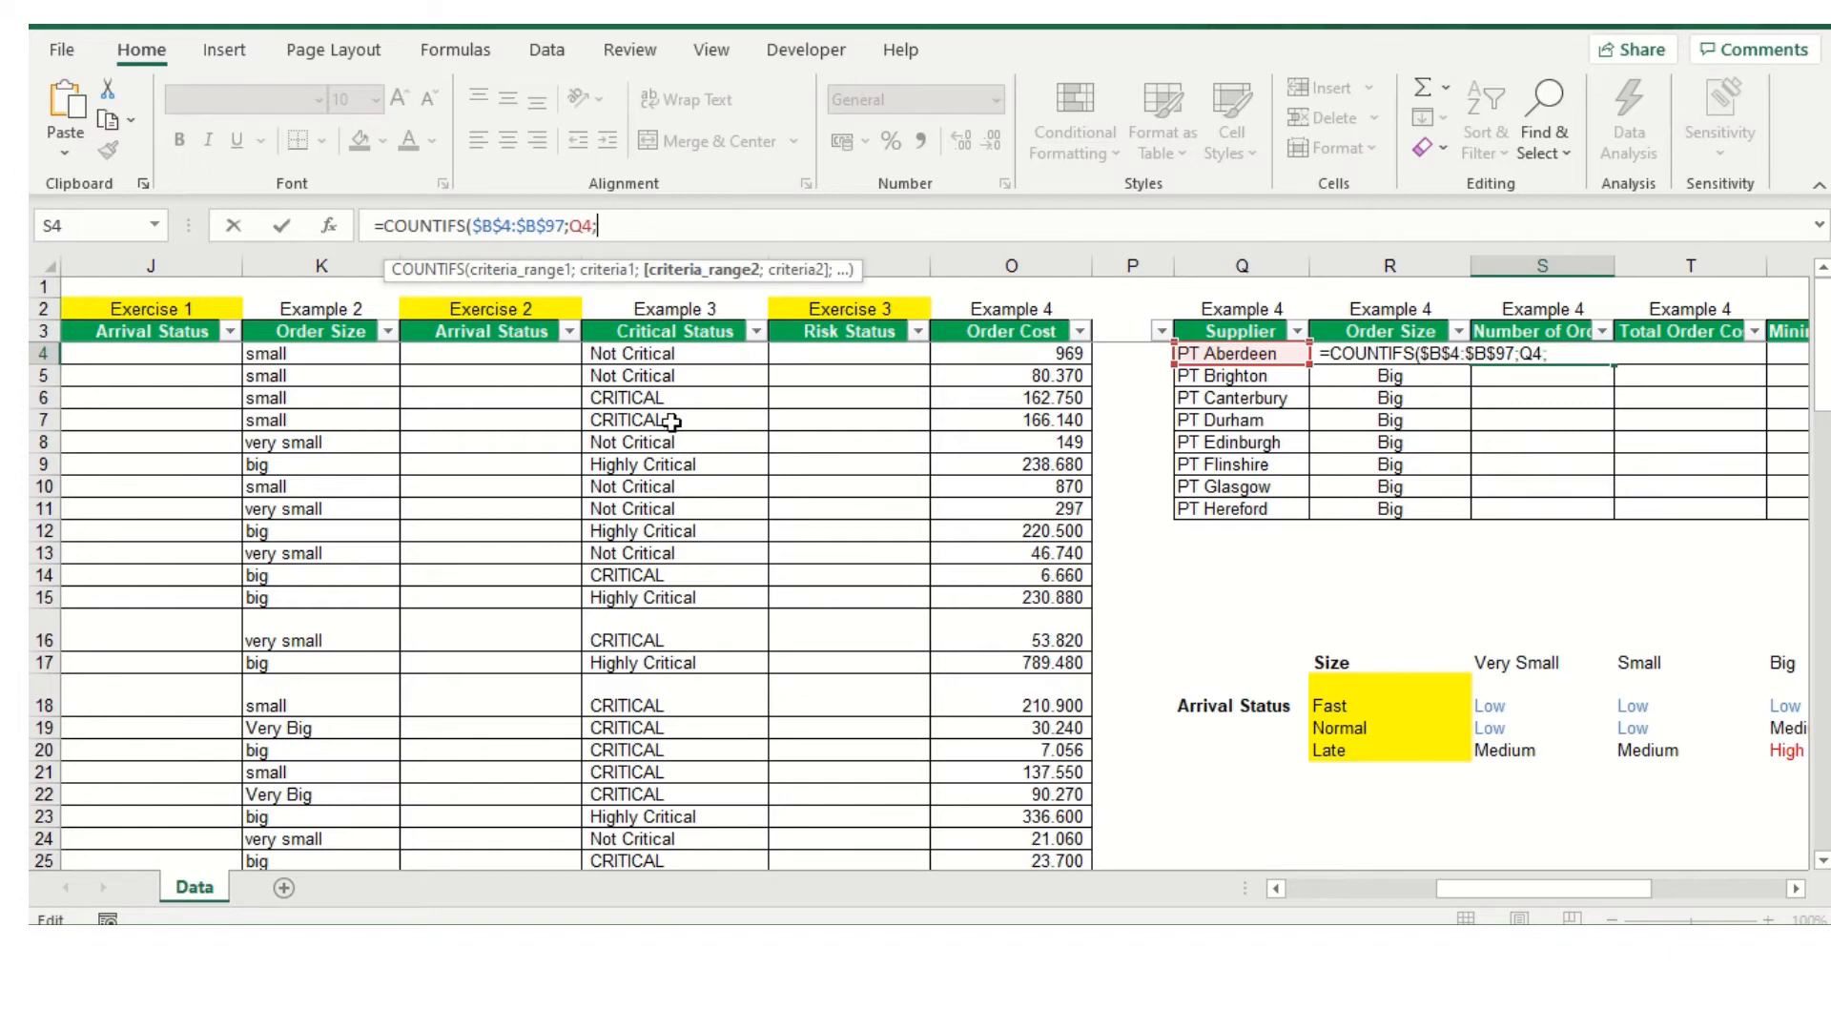
Add the Example 2 Order Size range K4:K97 as the COUNTIFS formula's second criteria range
{"action": "left_click_drag", "start_coordinate": [1503, 892], "coordinate": [1440, 879]}
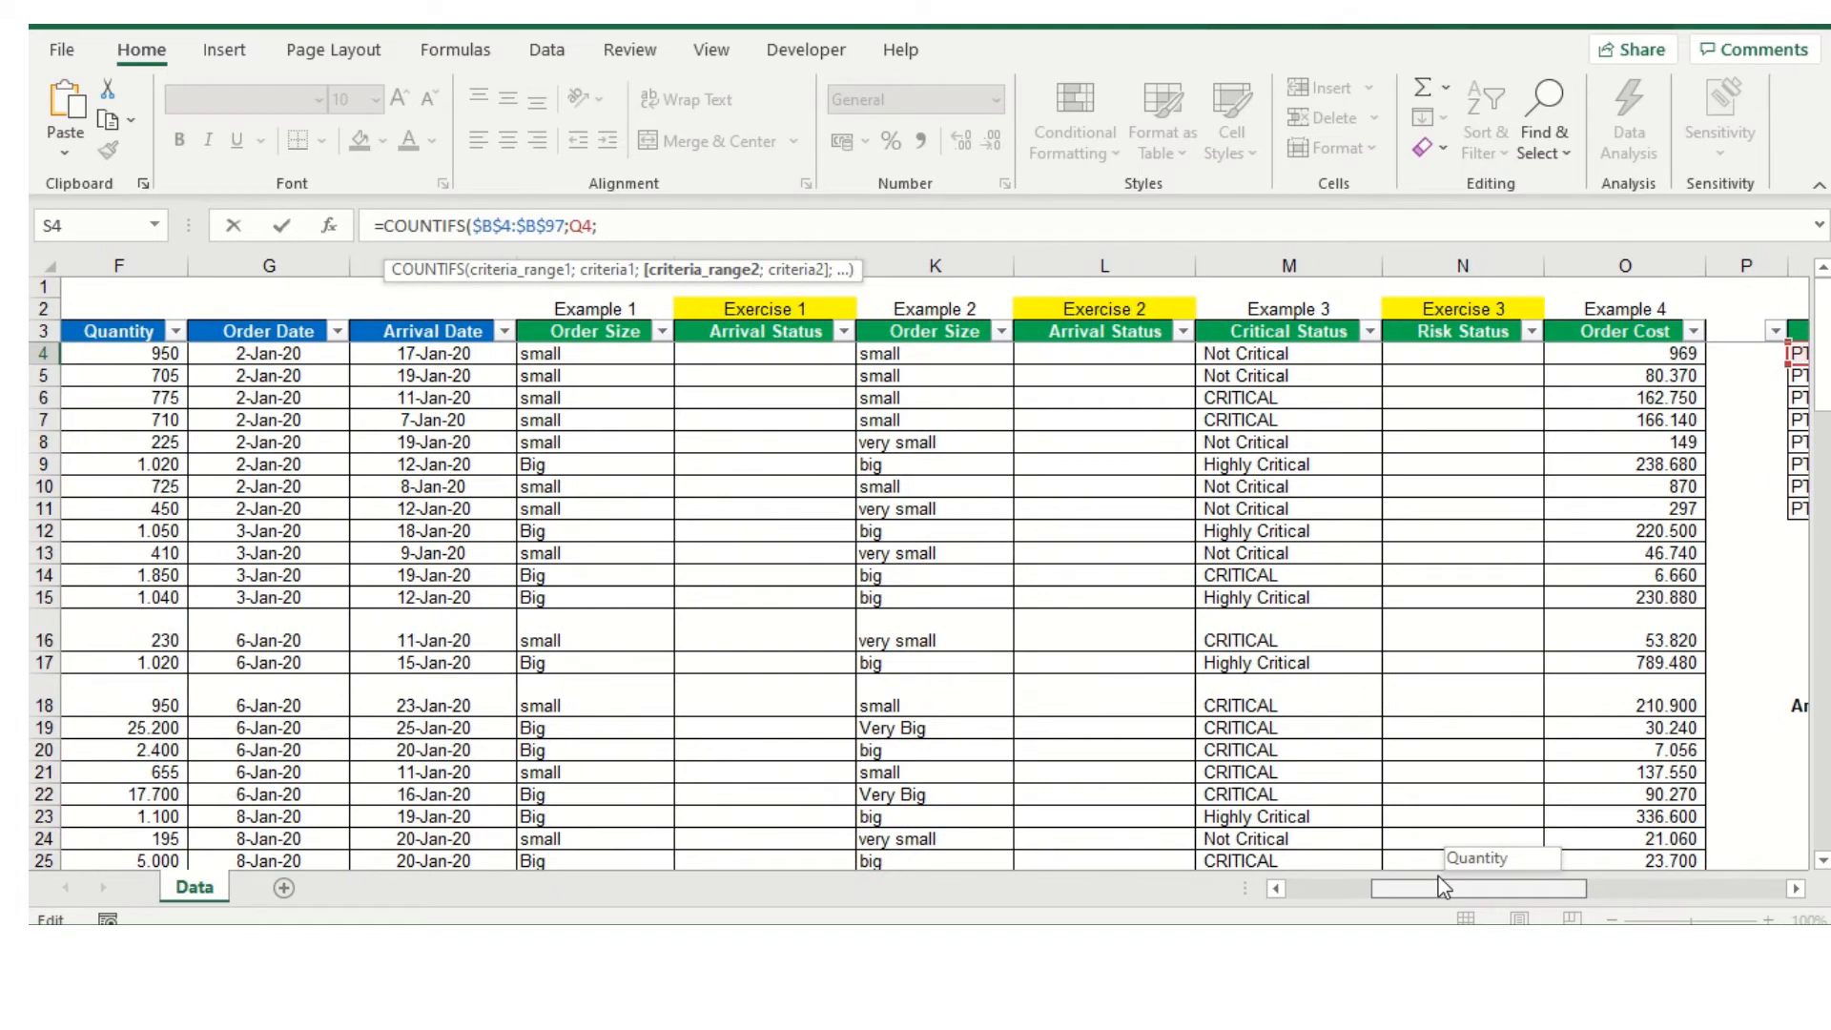
{"action": "left_click_drag", "start_coordinate": [1438, 877], "coordinate": [1437, 878]}
{"action": "left_click_drag", "start_coordinate": [974, 363], "coordinate": [923, 820]}
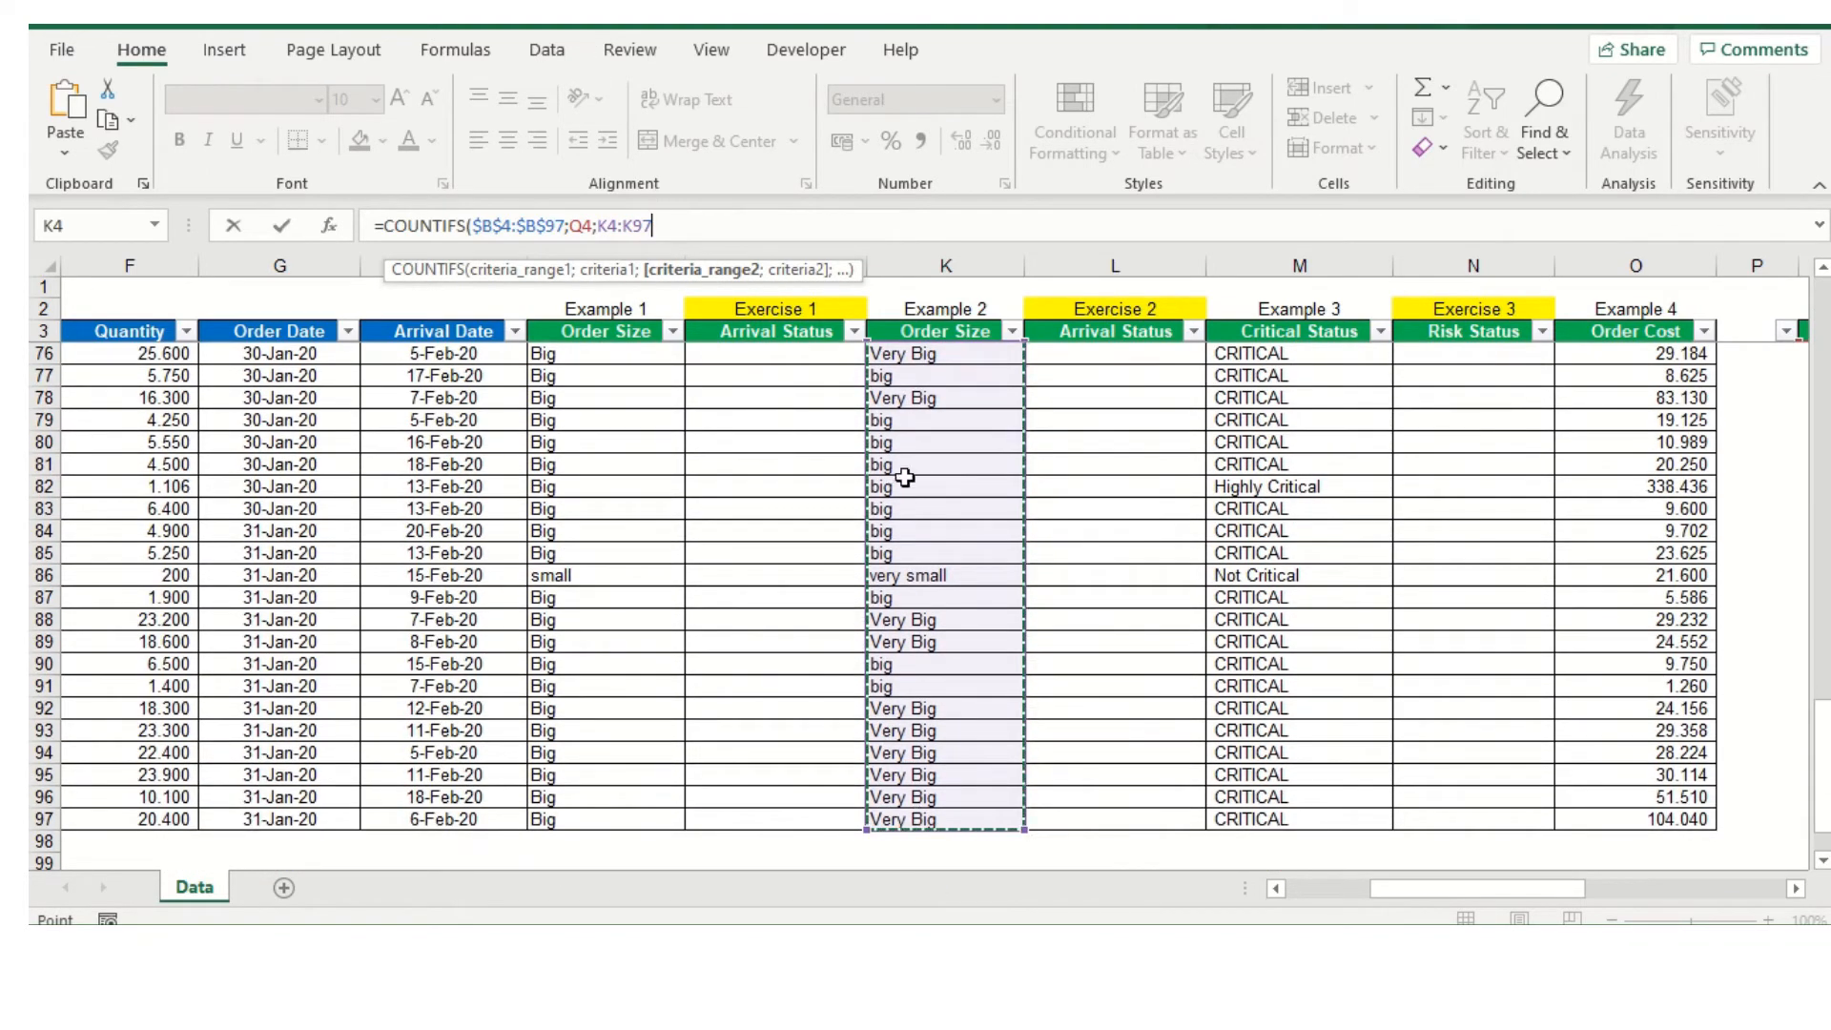
Make the second criteria range absolute as $K$4:$K$97 and continue to its criterion argument
{"action": "scroll", "coordinate": [899, 486], "scroll_direction": "up", "scroll_amount": 20}
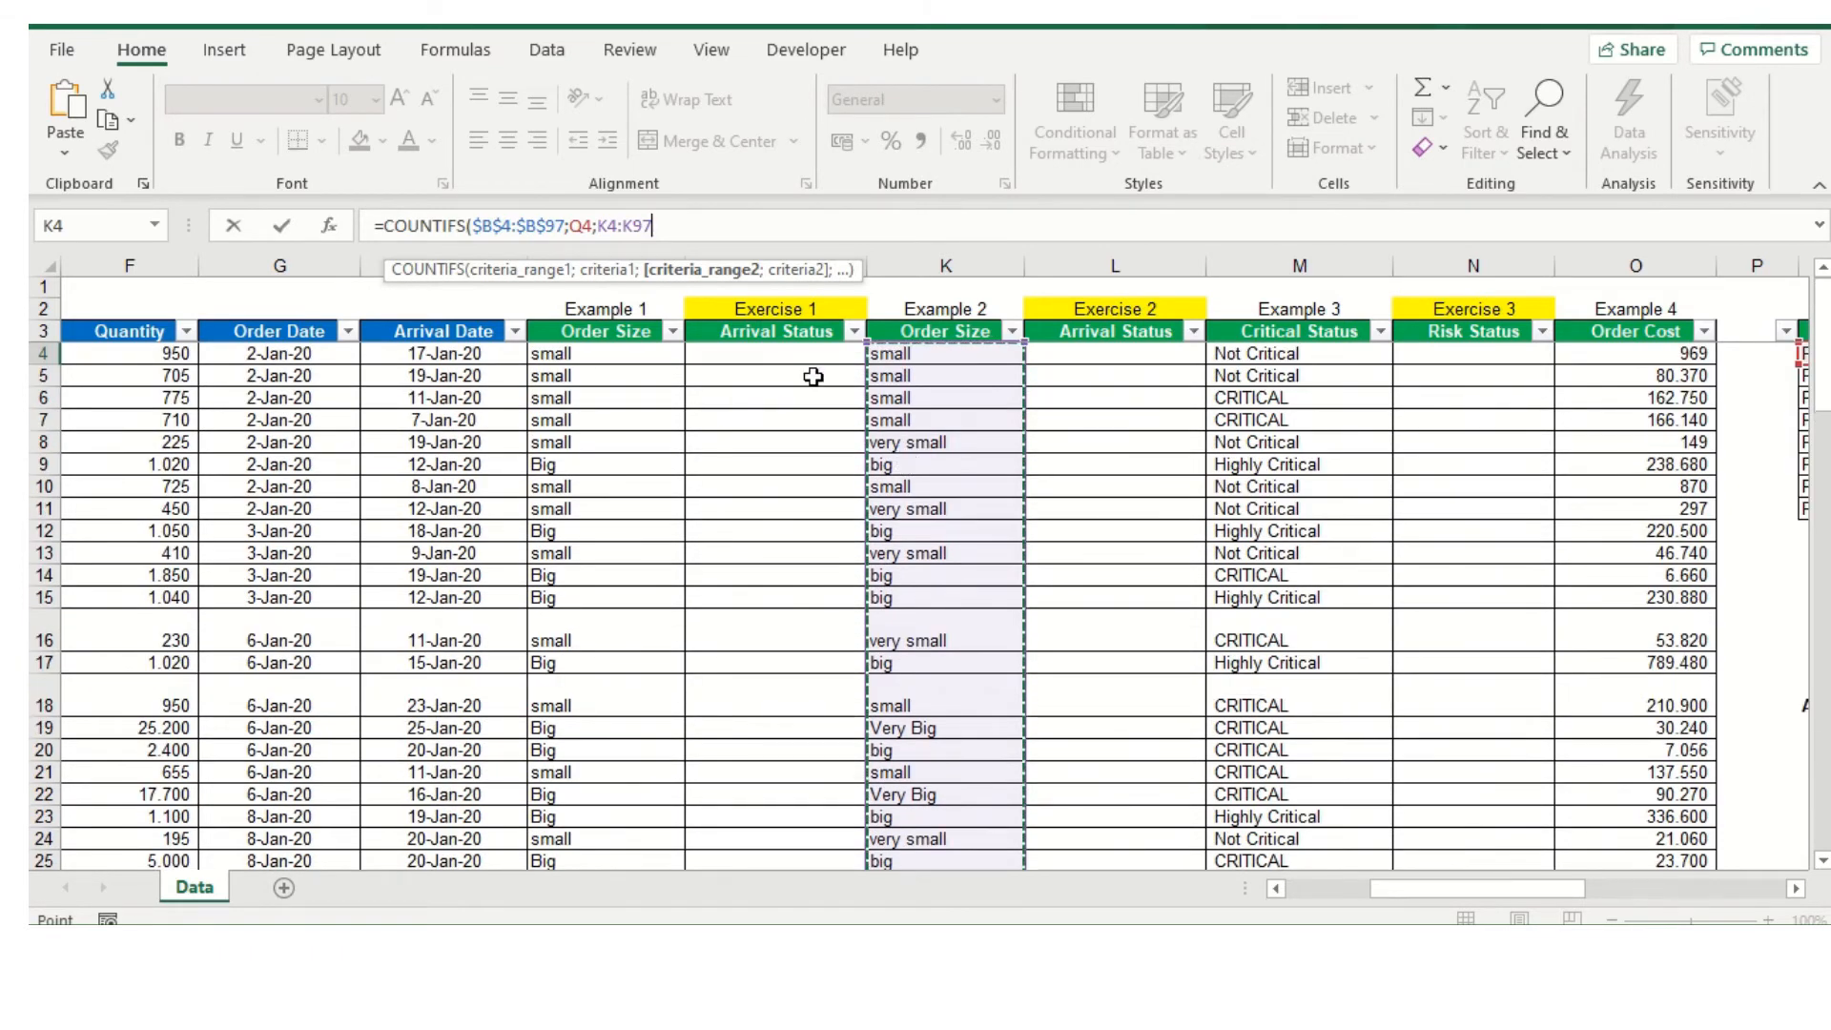
{"action": "left_click", "coordinate": [601, 227]}
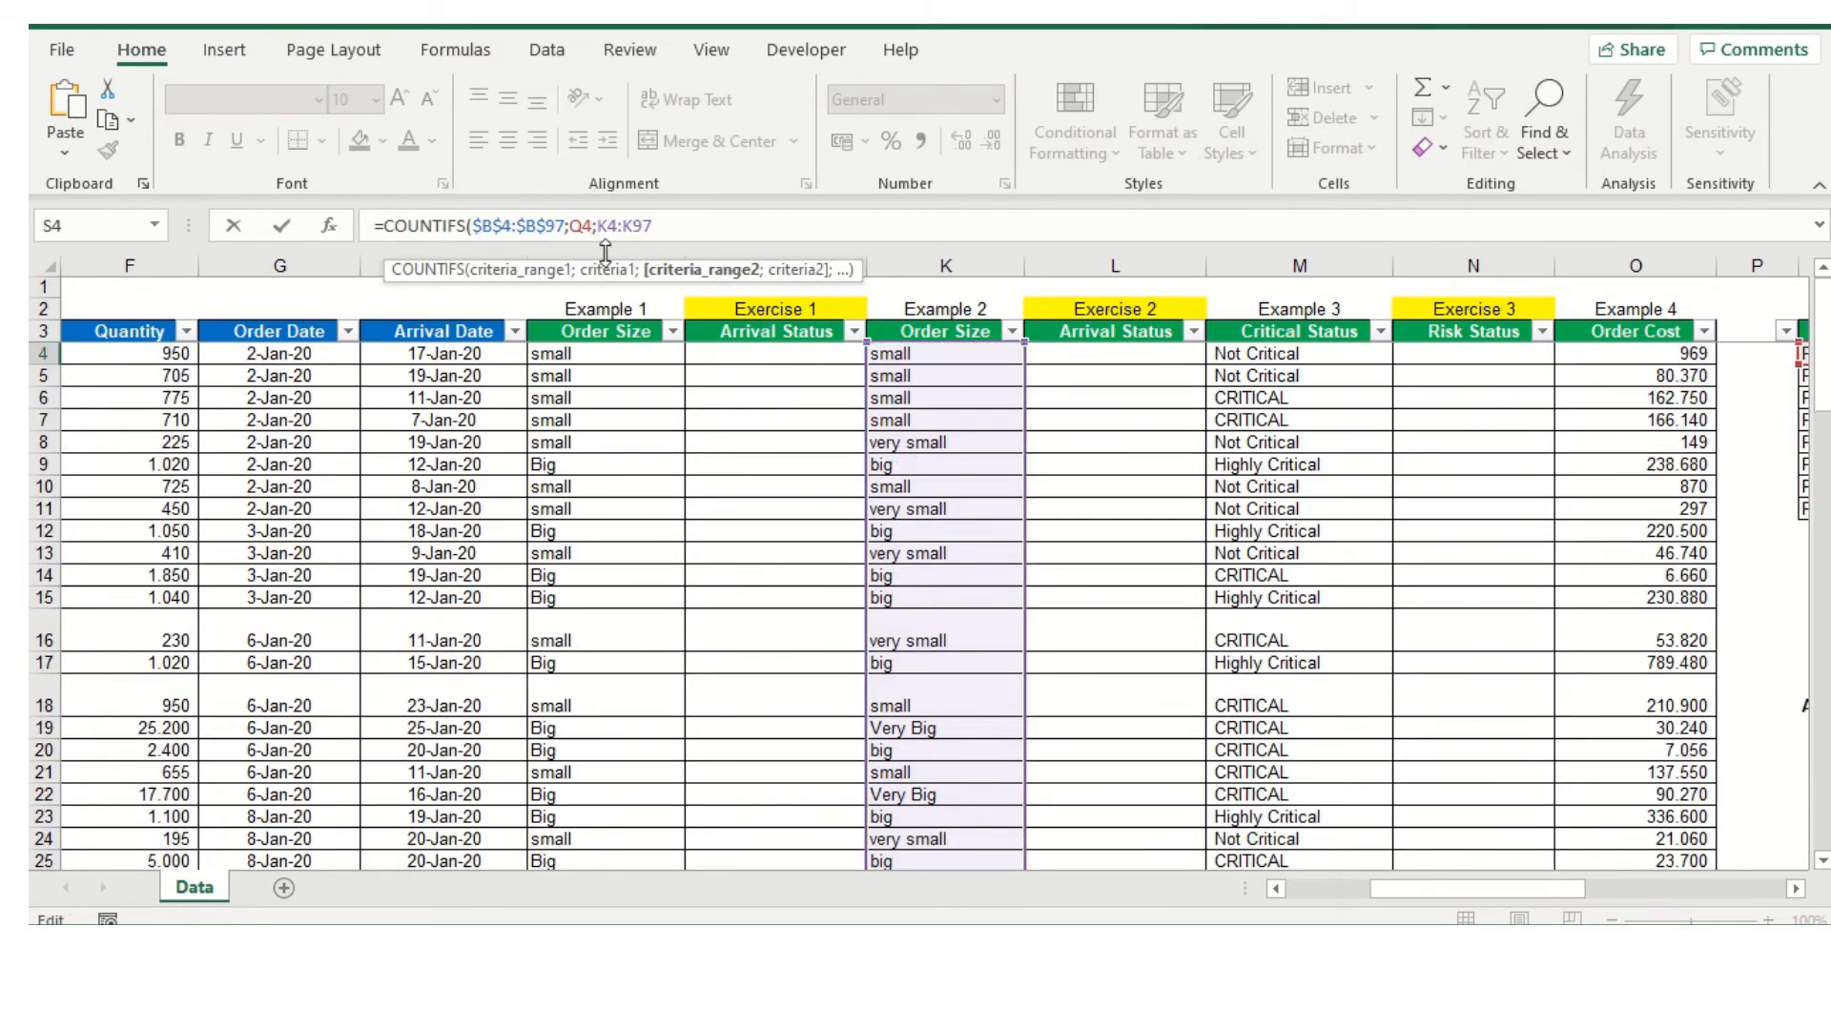
{"action": "key", "text": "F4"}
{"action": "left_click", "coordinate": [644, 227]}
{"action": "double_click", "coordinate": [656, 226]}
{"action": "key", "text": "F4"}
{"action": "left_click", "coordinate": [700, 226]}
{"action": "type", "text": ";"}
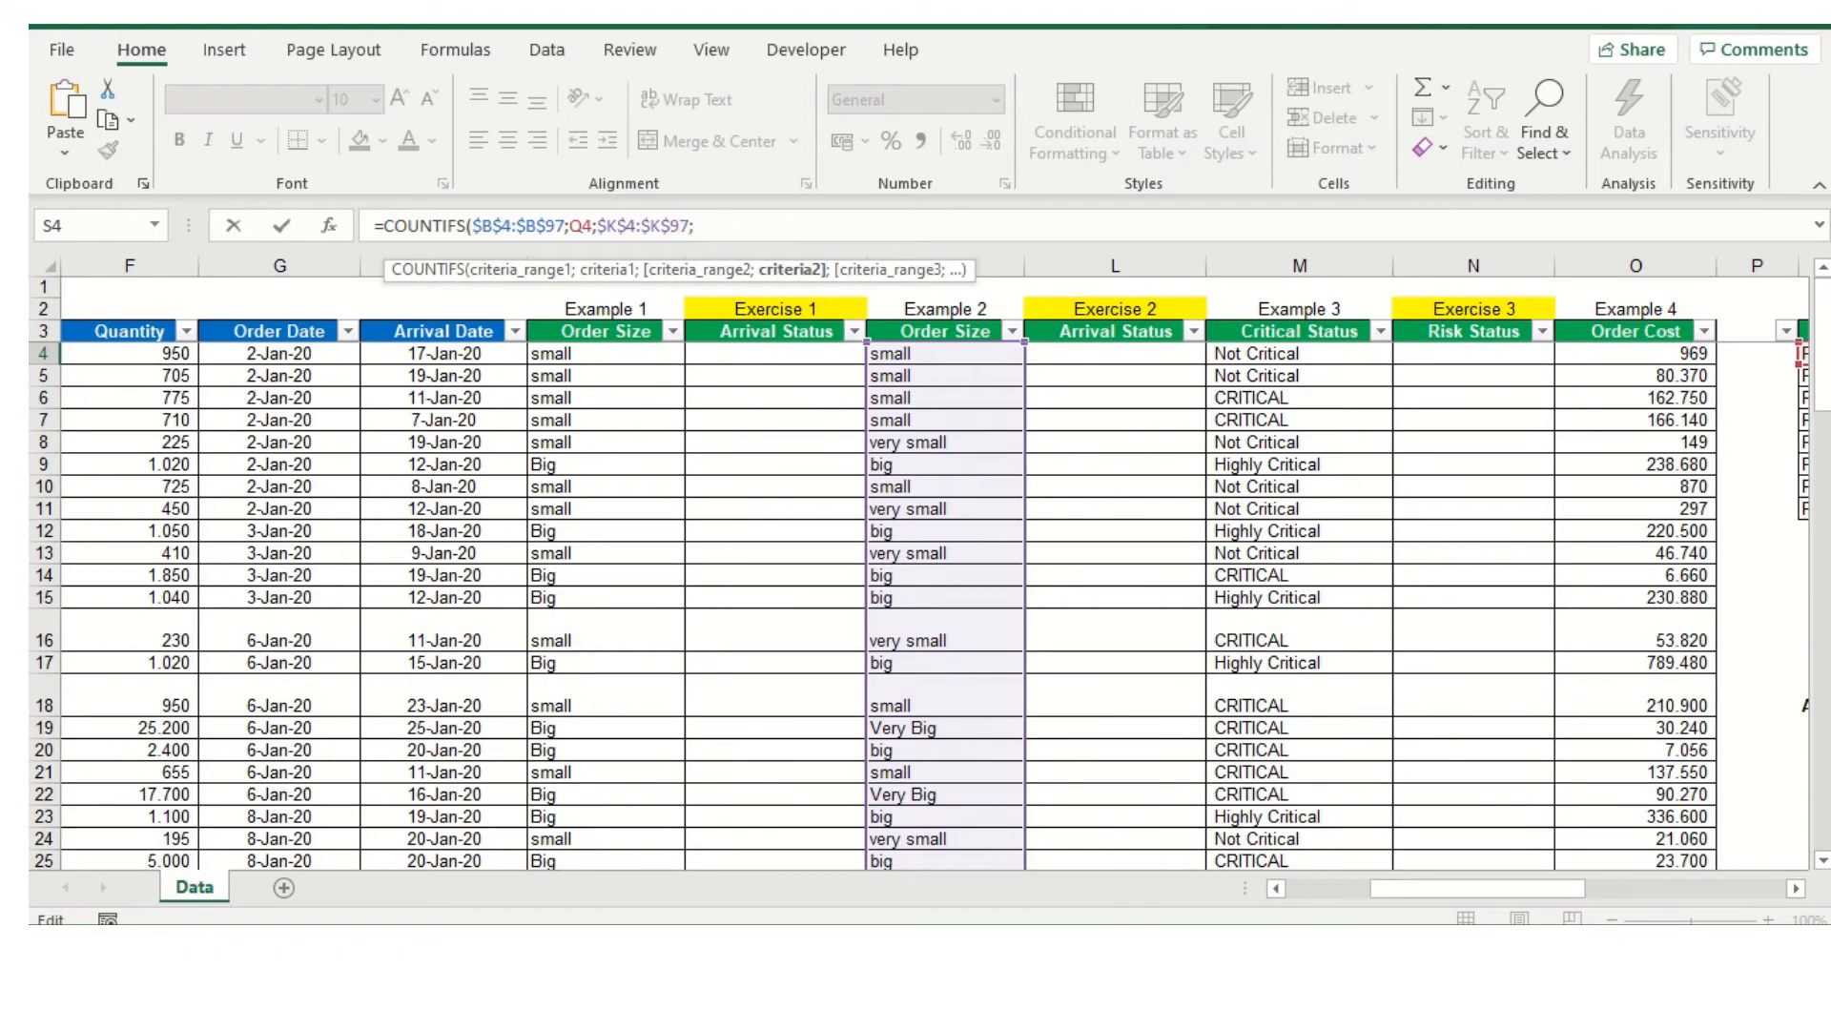
Complete the COUNTIFS formula with R4 as the second criterion, commit it, and fill it down to S11
{"action": "left_click_drag", "start_coordinate": [1515, 883], "coordinate": [1639, 908]}
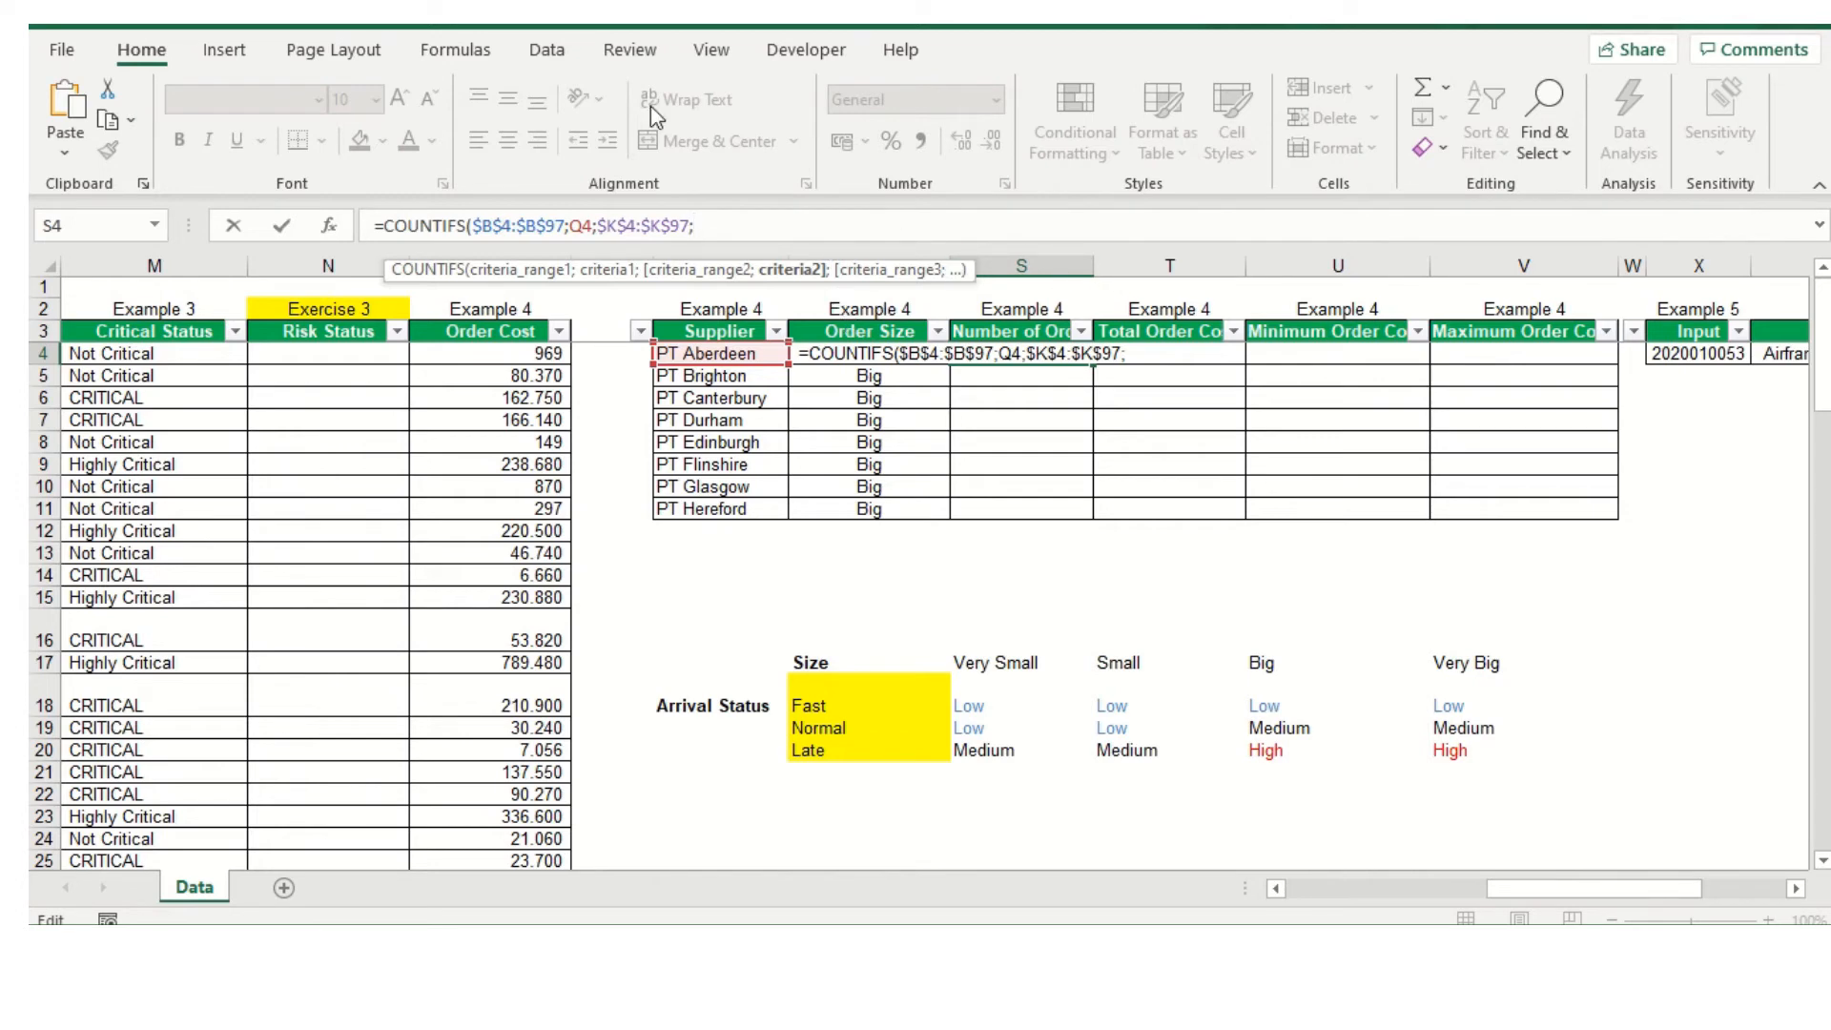
{"action": "type", "text": "r4)"}
{"action": "key", "text": "Return"}
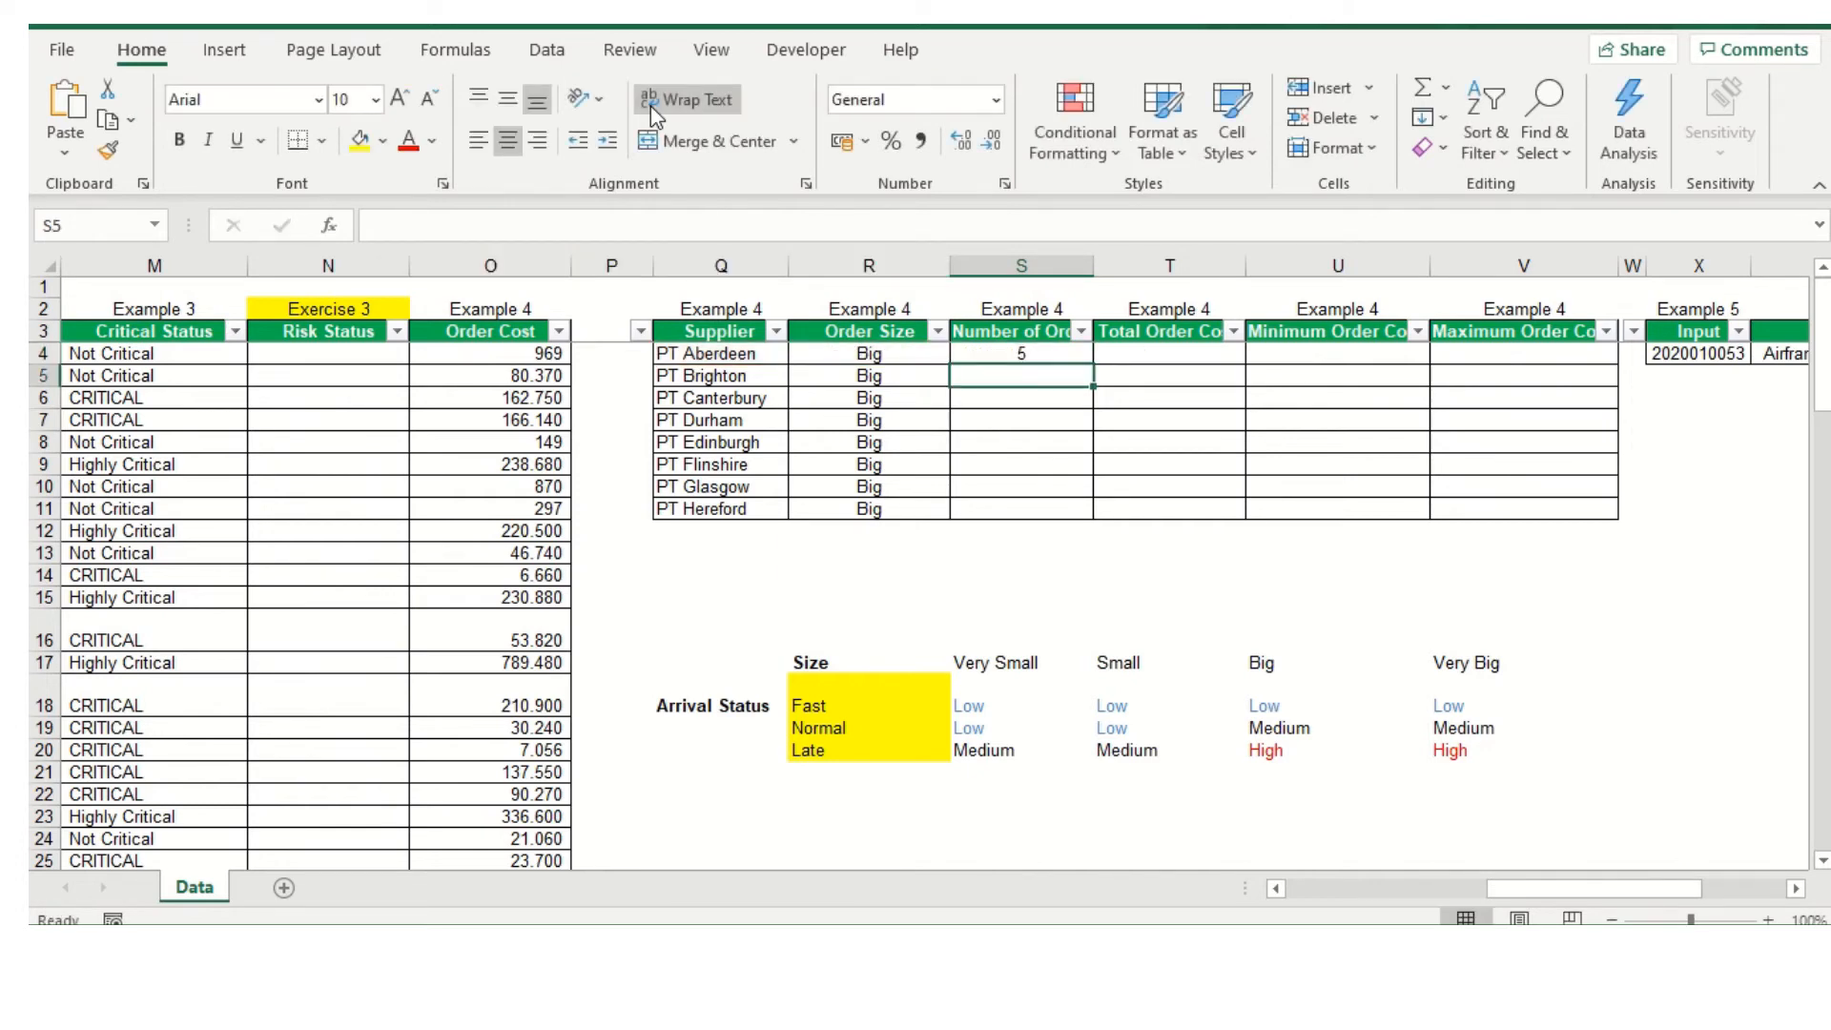
{"action": "left_click", "coordinate": [1046, 352]}
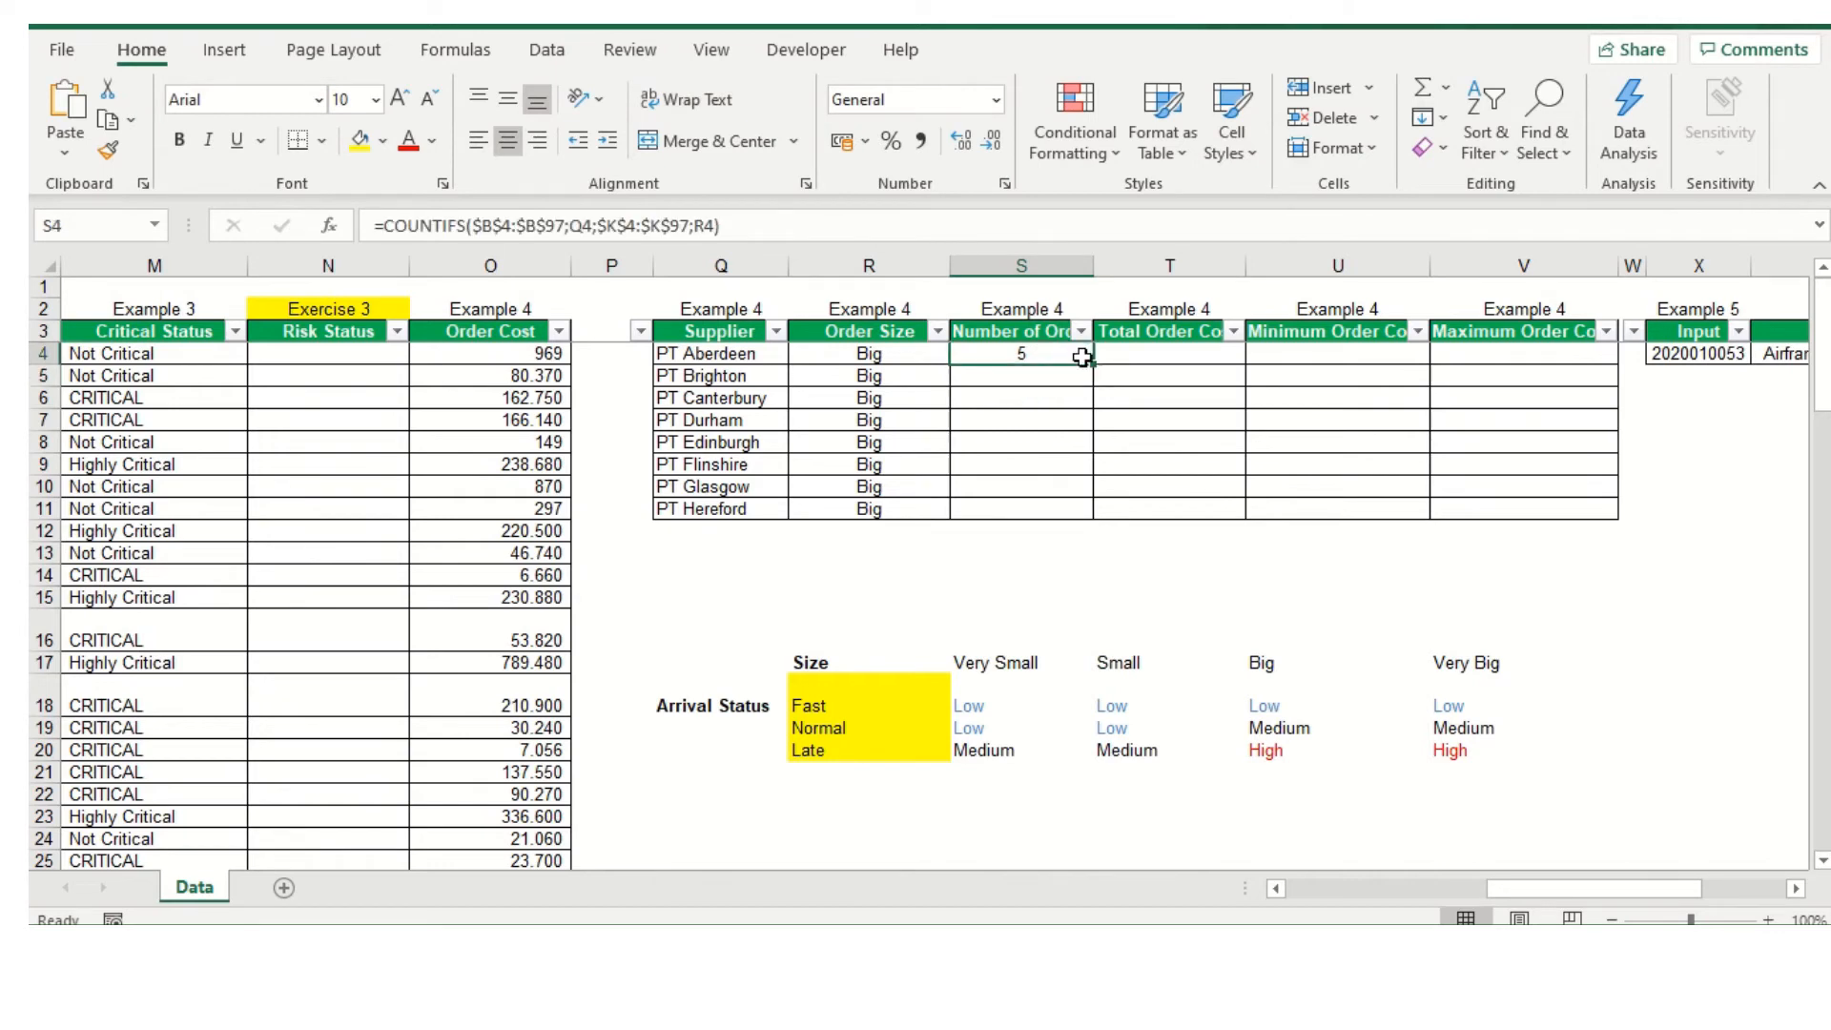
{"action": "left_click_drag", "start_coordinate": [1094, 366], "coordinate": [1112, 522]}
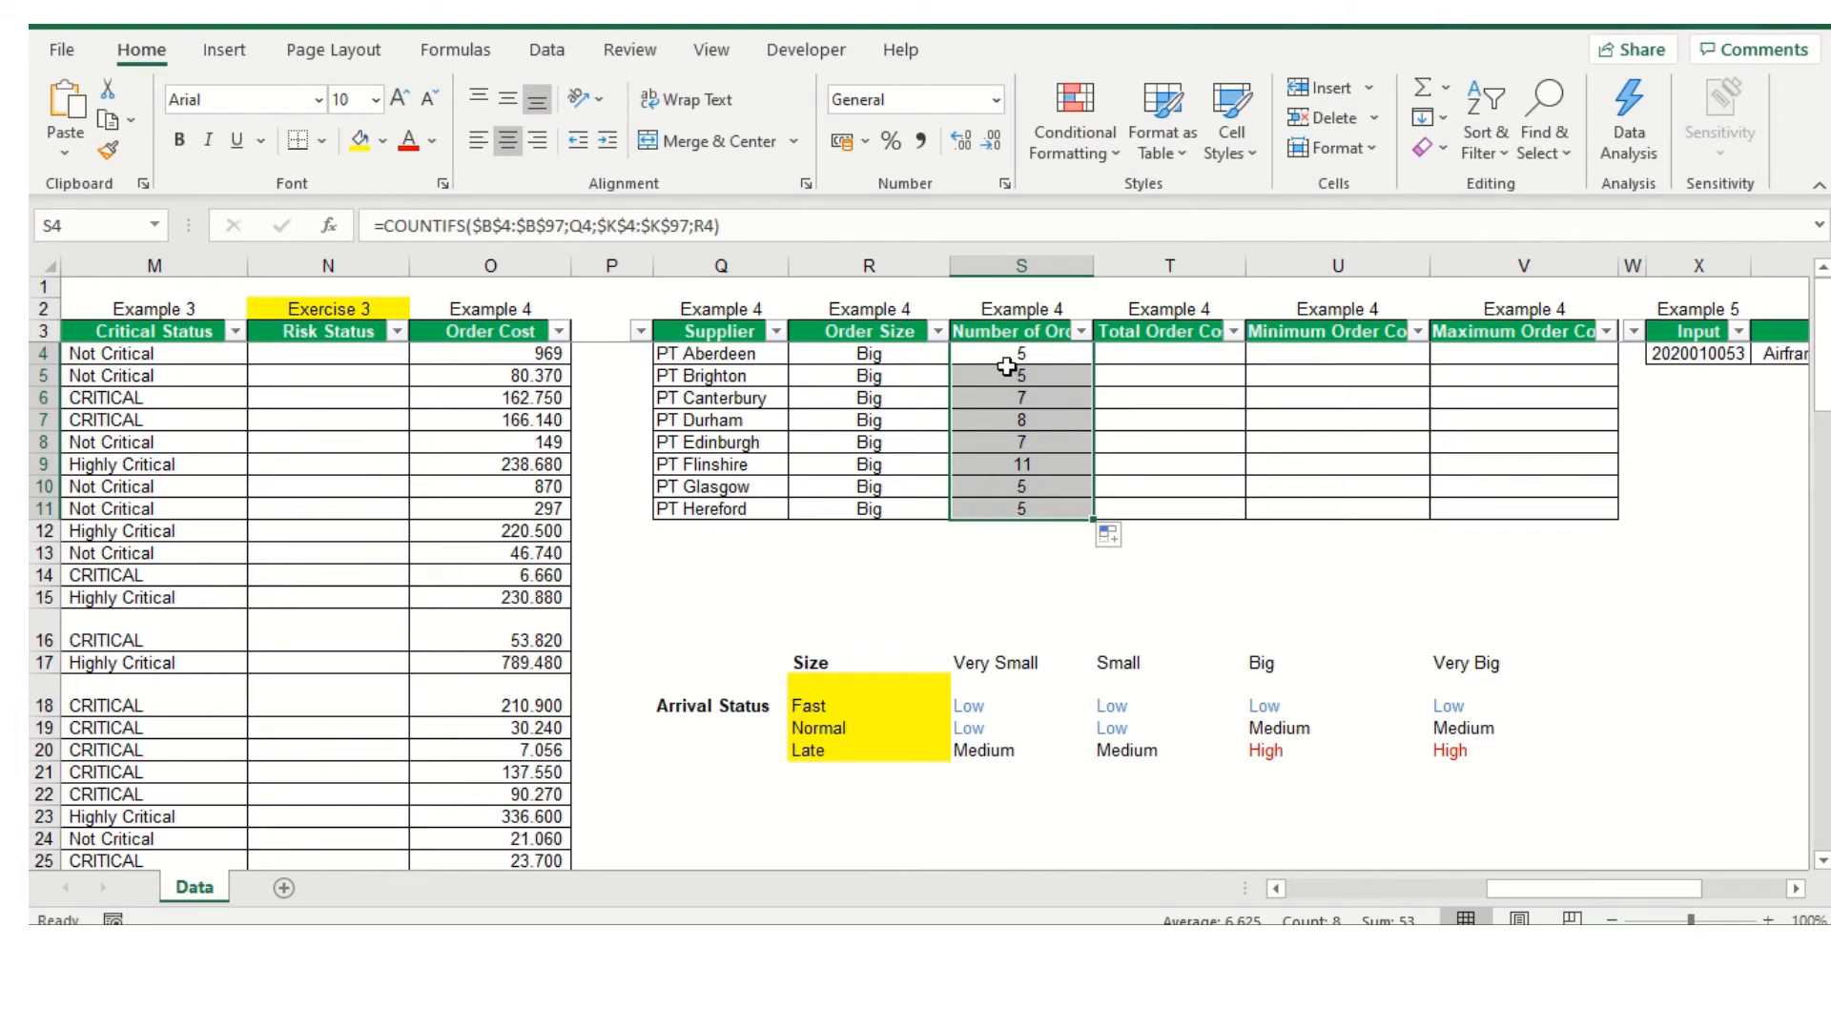
Start a SUMIFS formula in T4 with the Order Cost range O4:O97 as its sum range
{"action": "left_click", "coordinate": [1133, 341]}
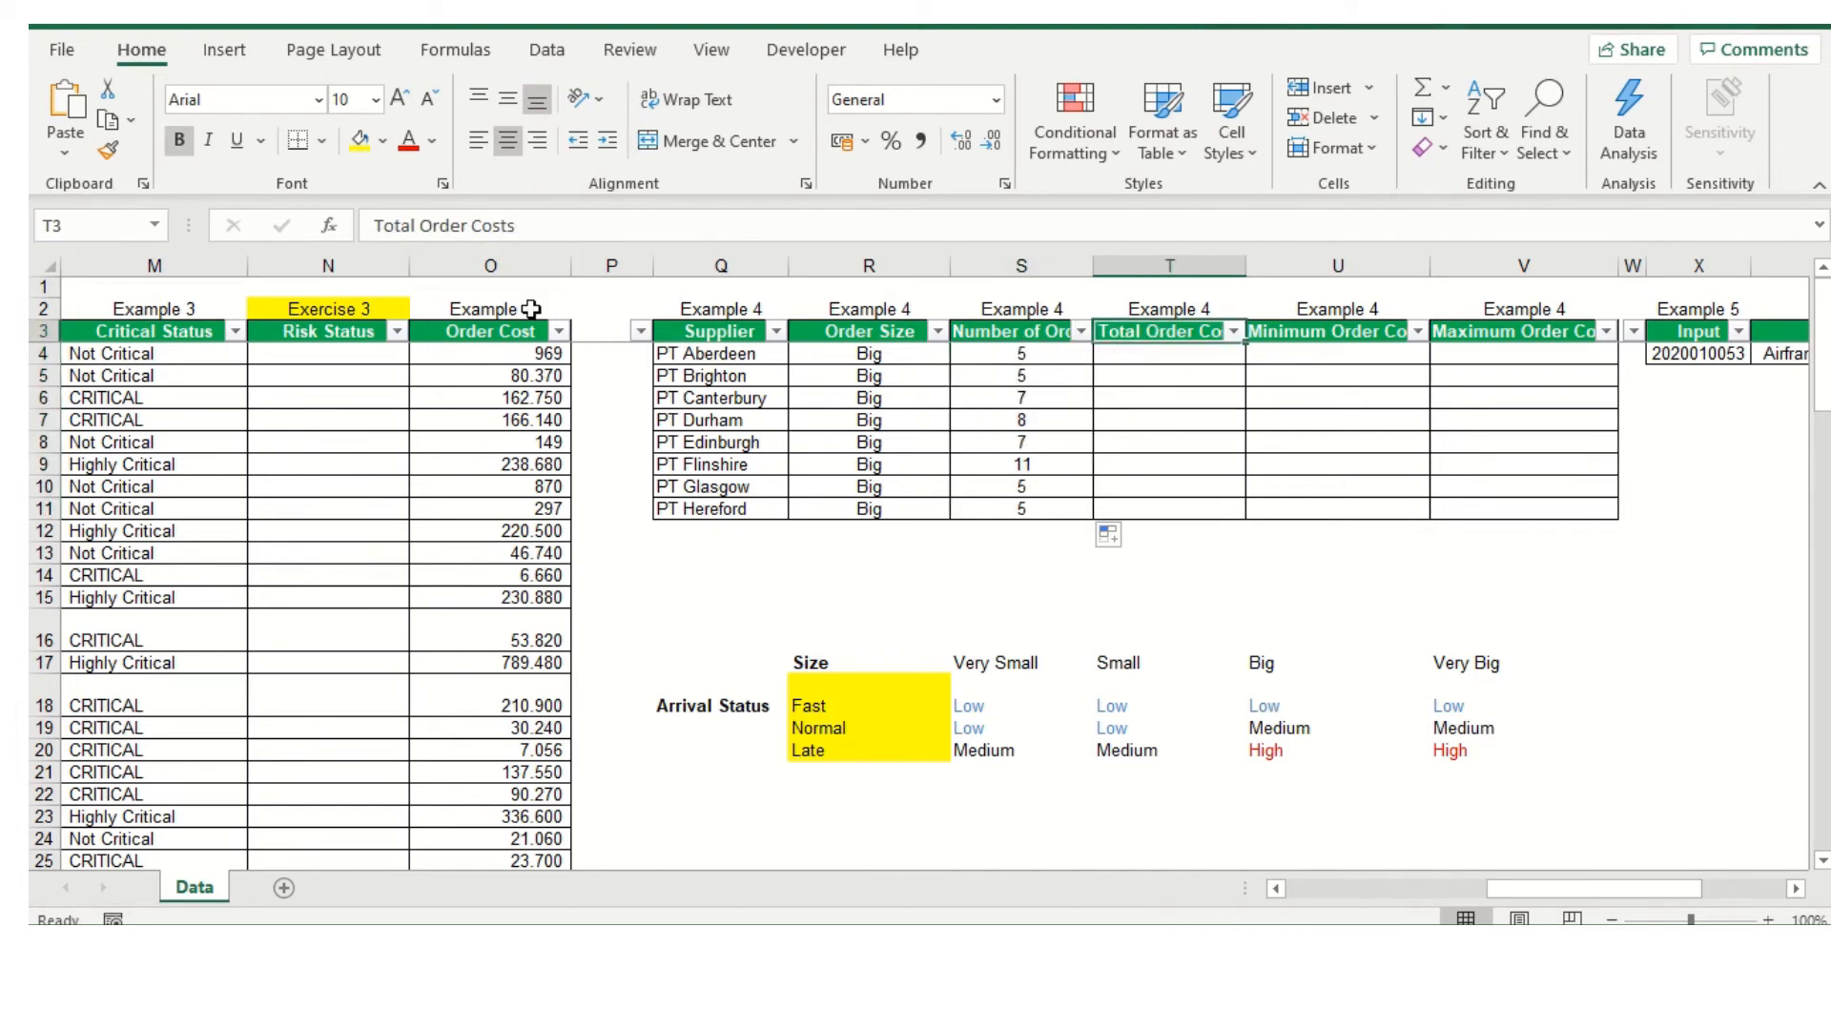
{"action": "left_click", "coordinate": [513, 357]}
{"action": "left_click", "coordinate": [1137, 351]}
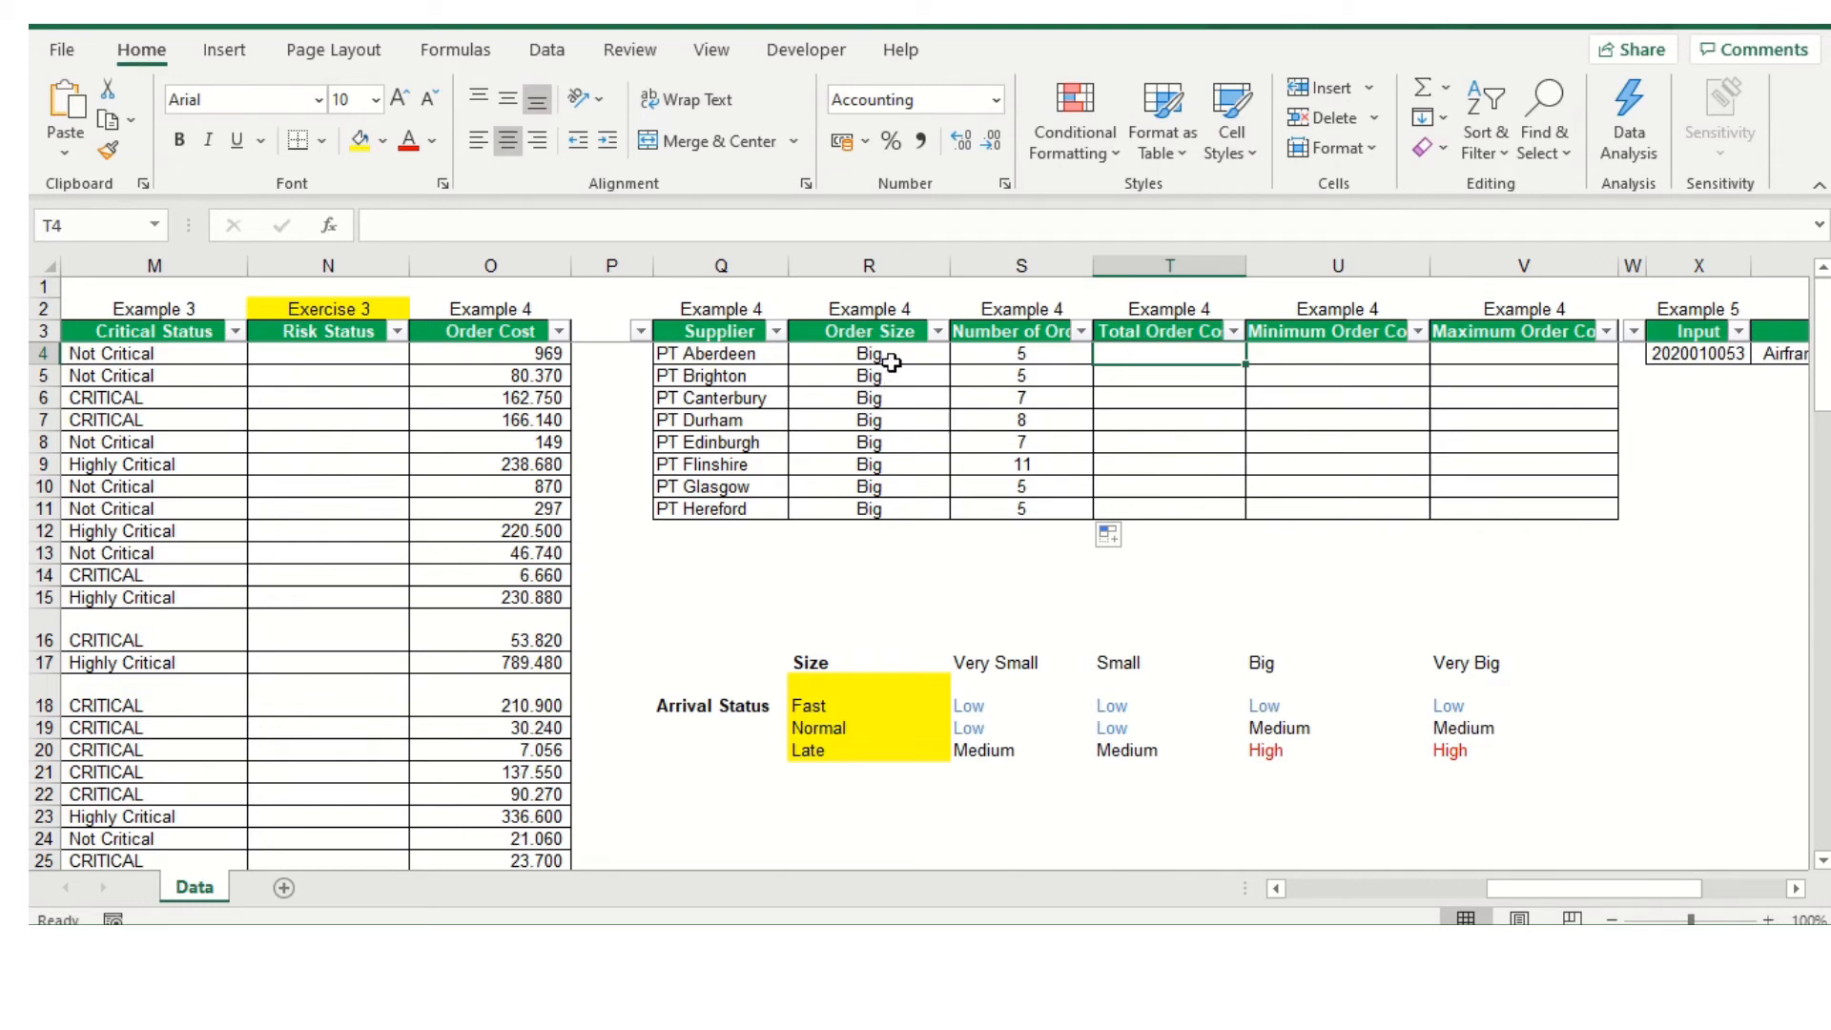
{"action": "type", "text": "=su"}
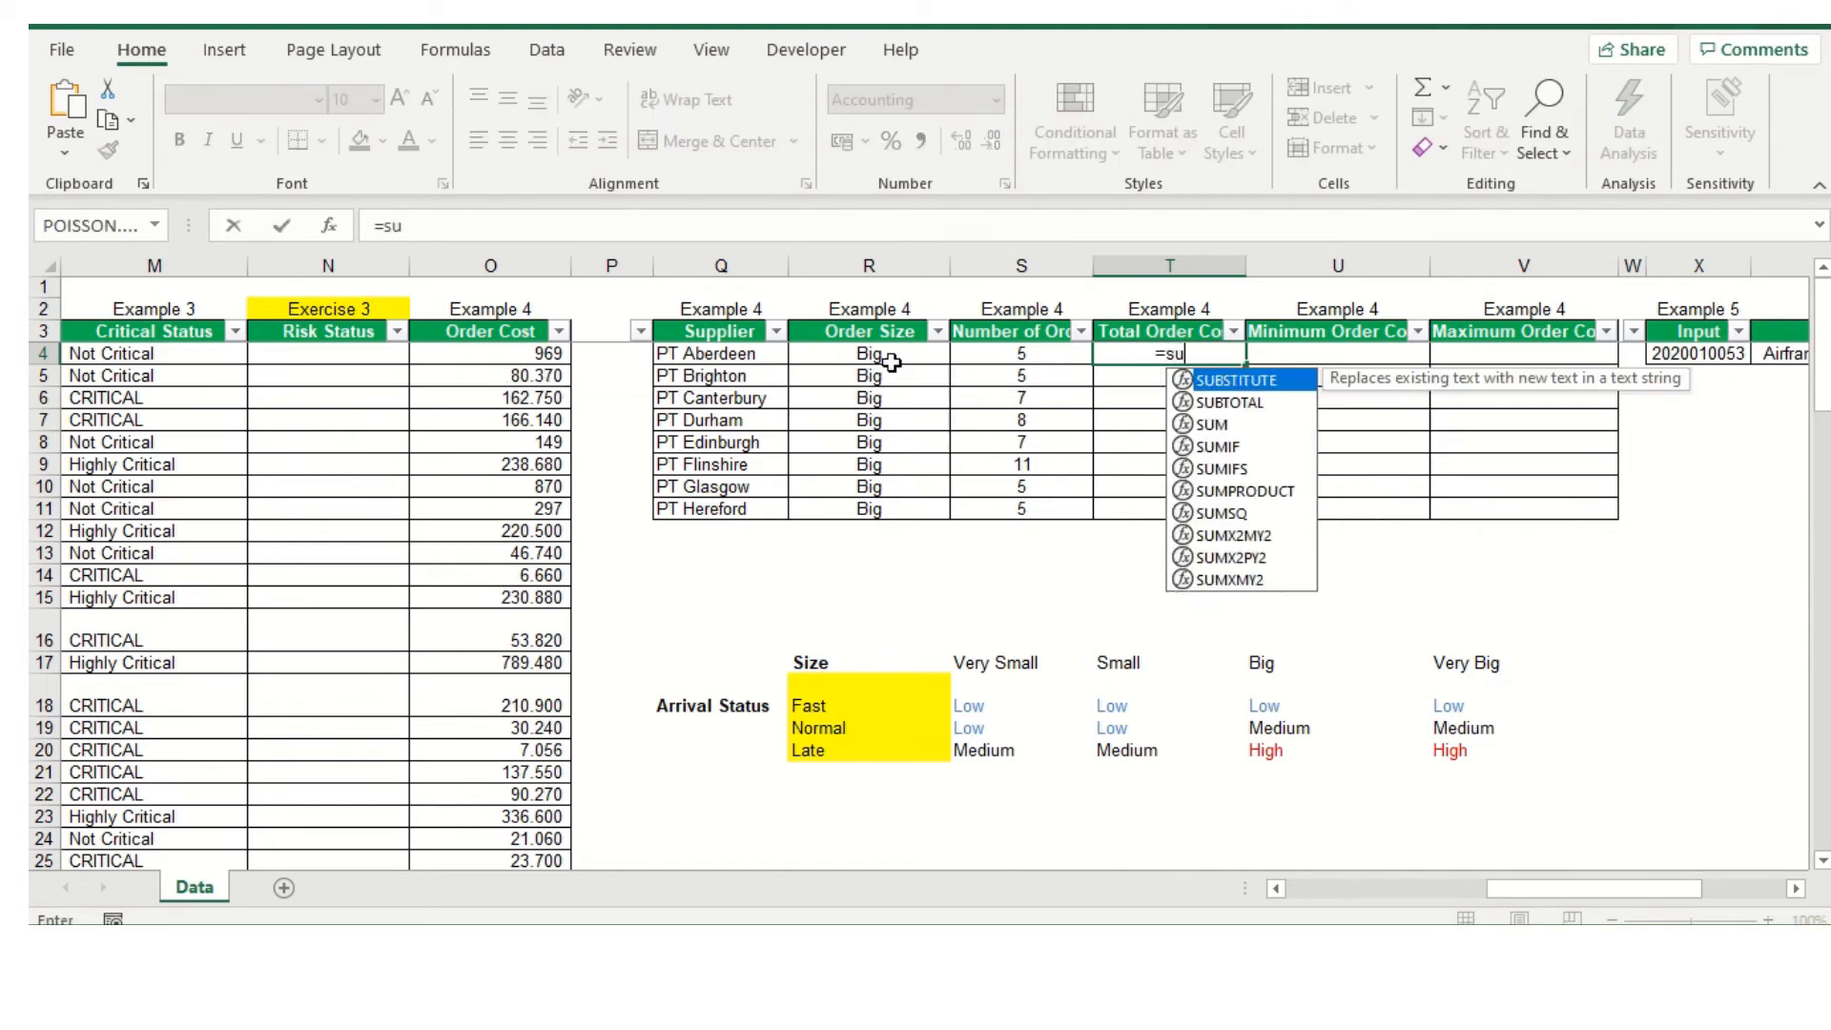
{"action": "type", "text": "mifs("}
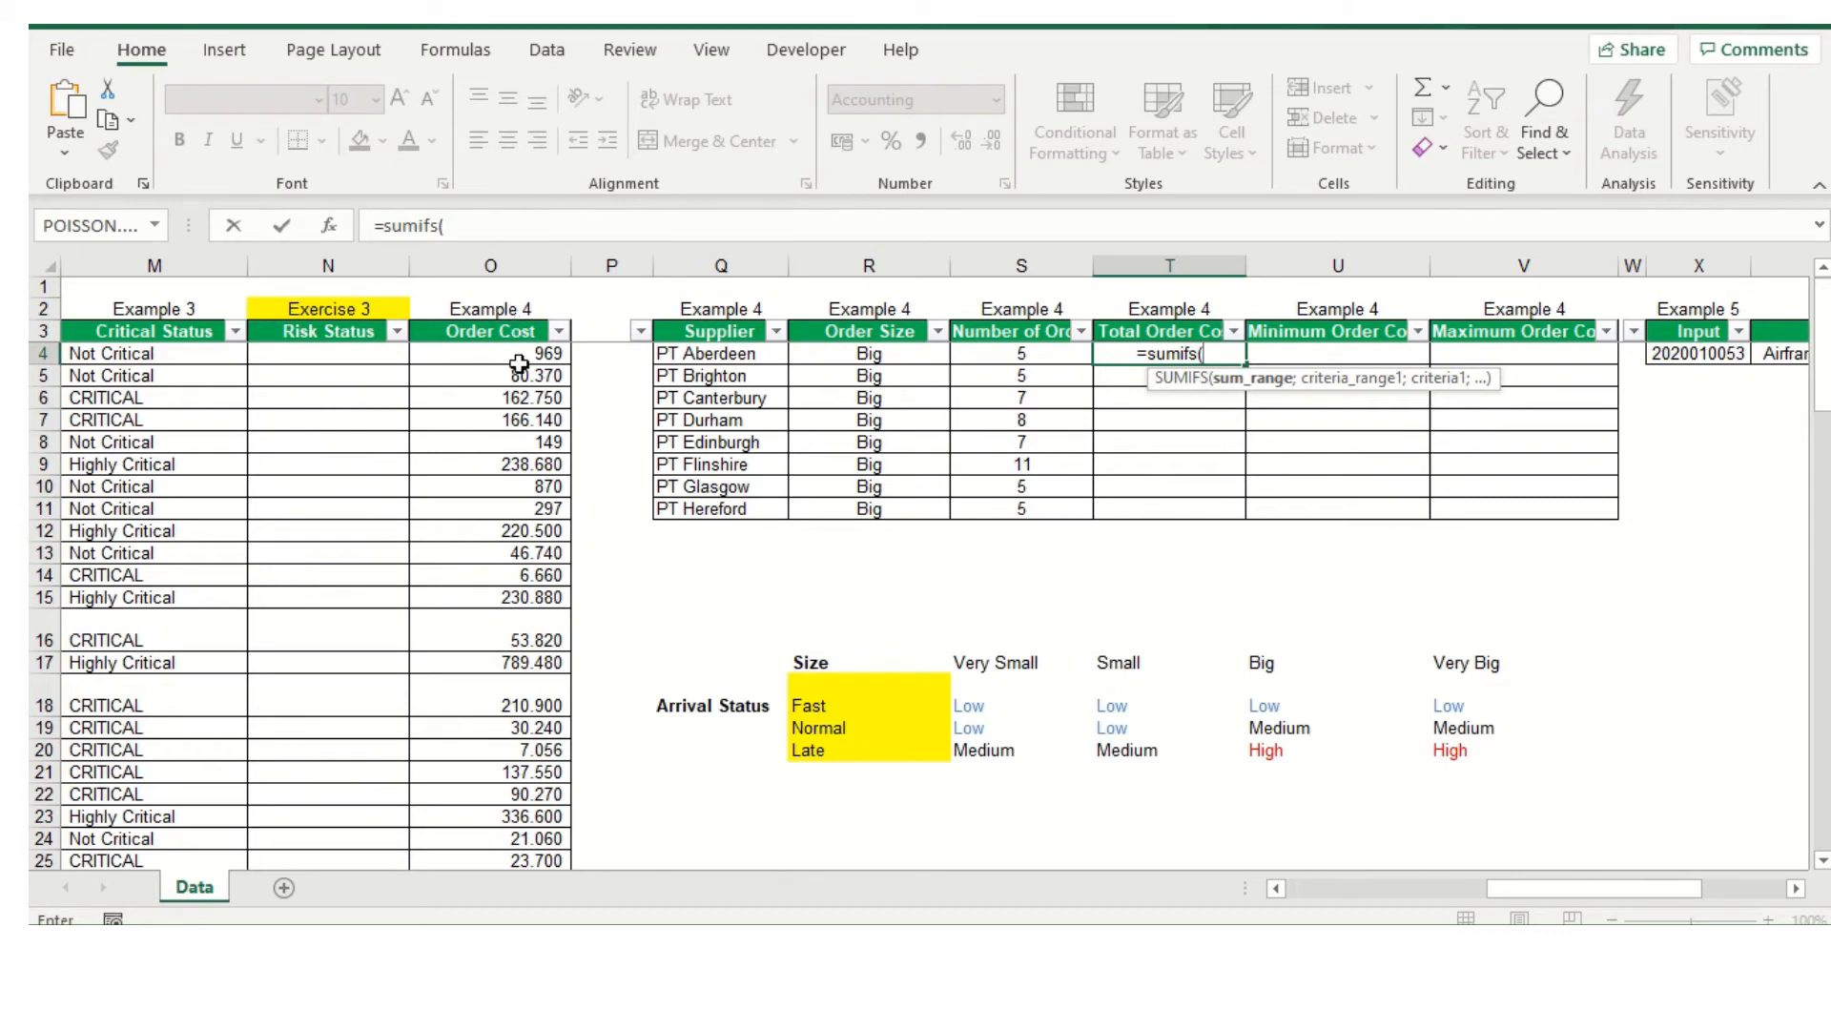
{"action": "left_click_drag", "start_coordinate": [517, 352], "coordinate": [467, 818]}
{"action": "scroll", "coordinate": [478, 686], "scroll_direction": "up", "scroll_amount": 20}
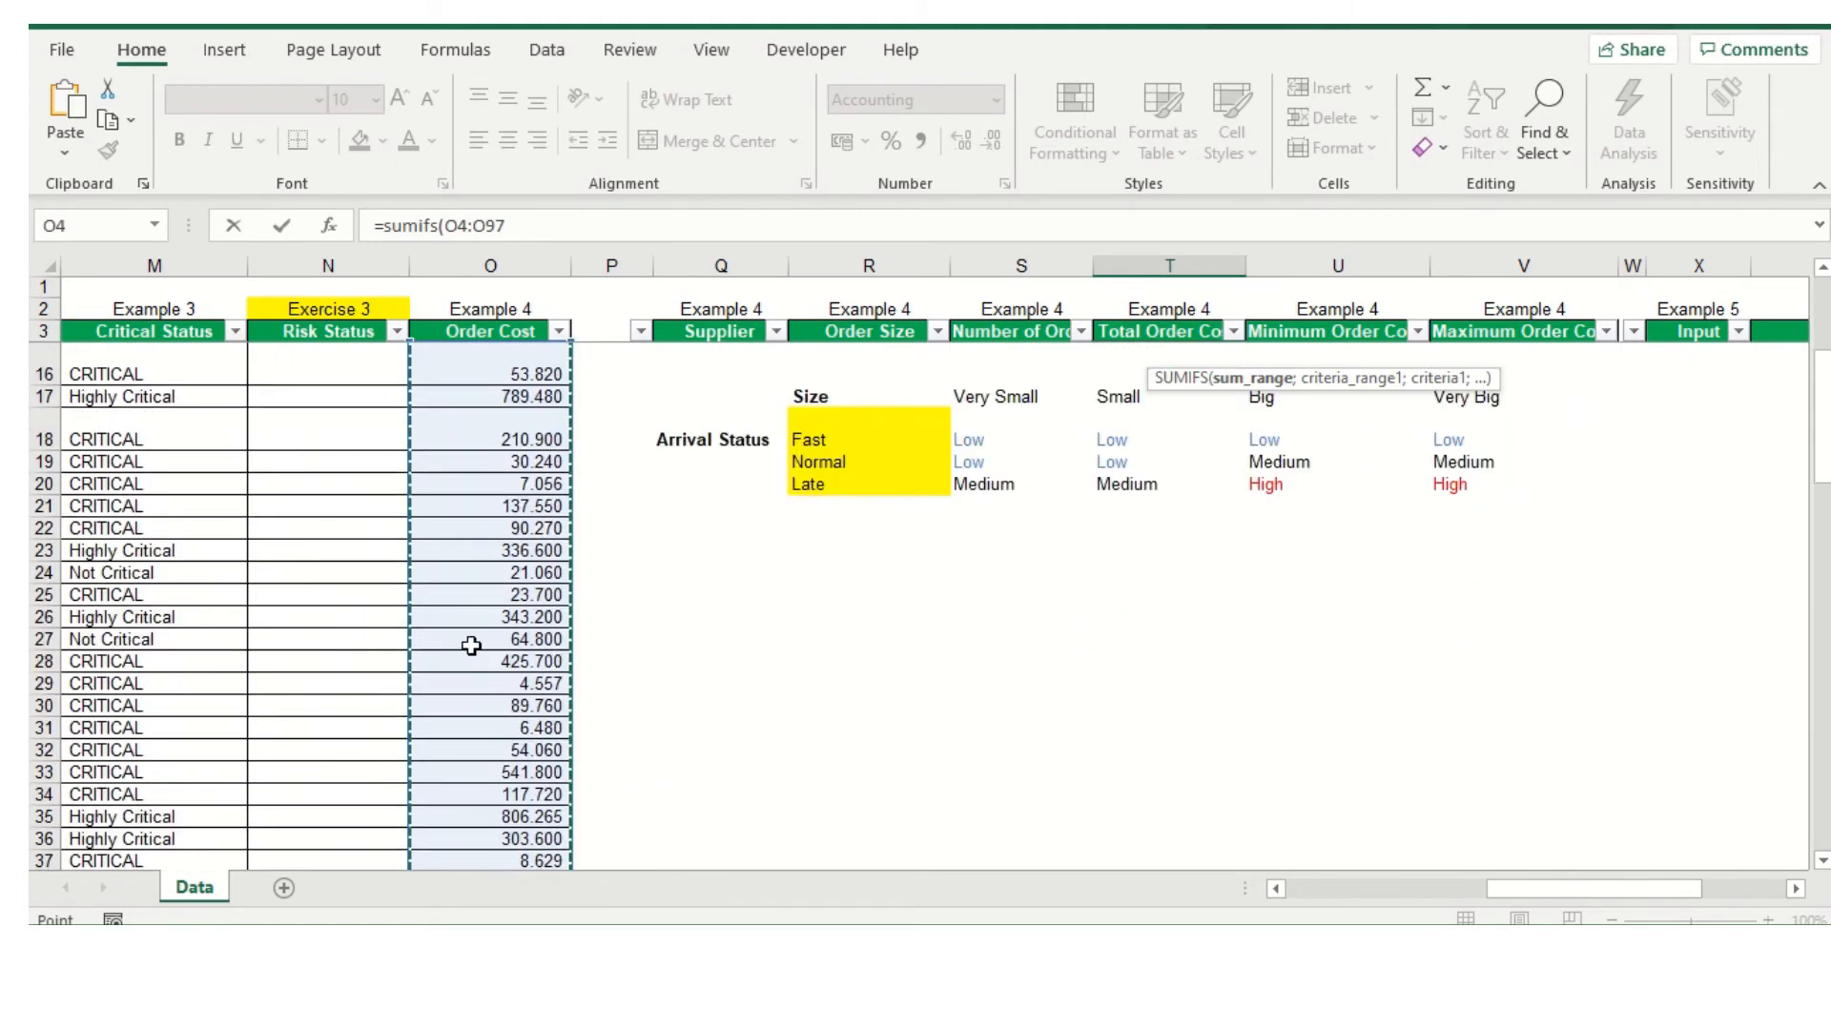
{"action": "scroll", "coordinate": [474, 649], "scroll_direction": "up", "scroll_amount": 4}
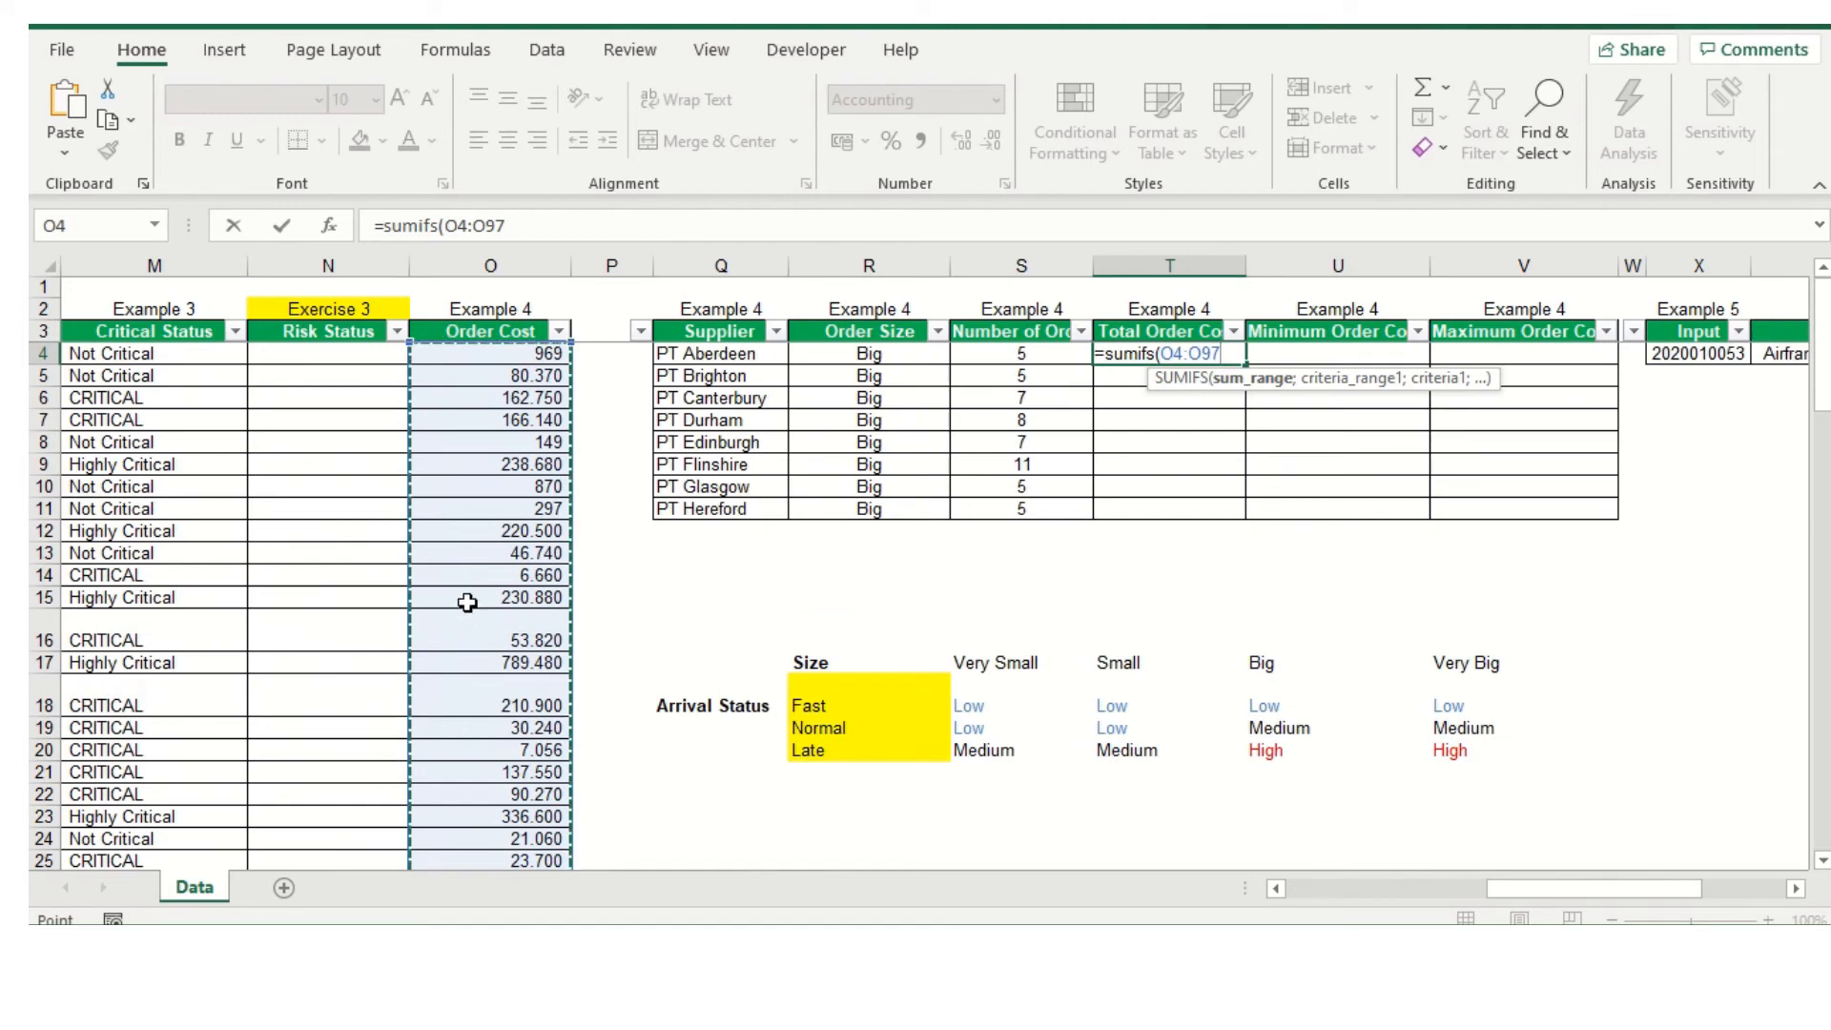
Make the SUMIFS sum range absolute as $O$4:$O$97 and continue to the first criteria range
{"action": "left_click", "coordinate": [448, 233]}
{"action": "key", "text": "F4"}
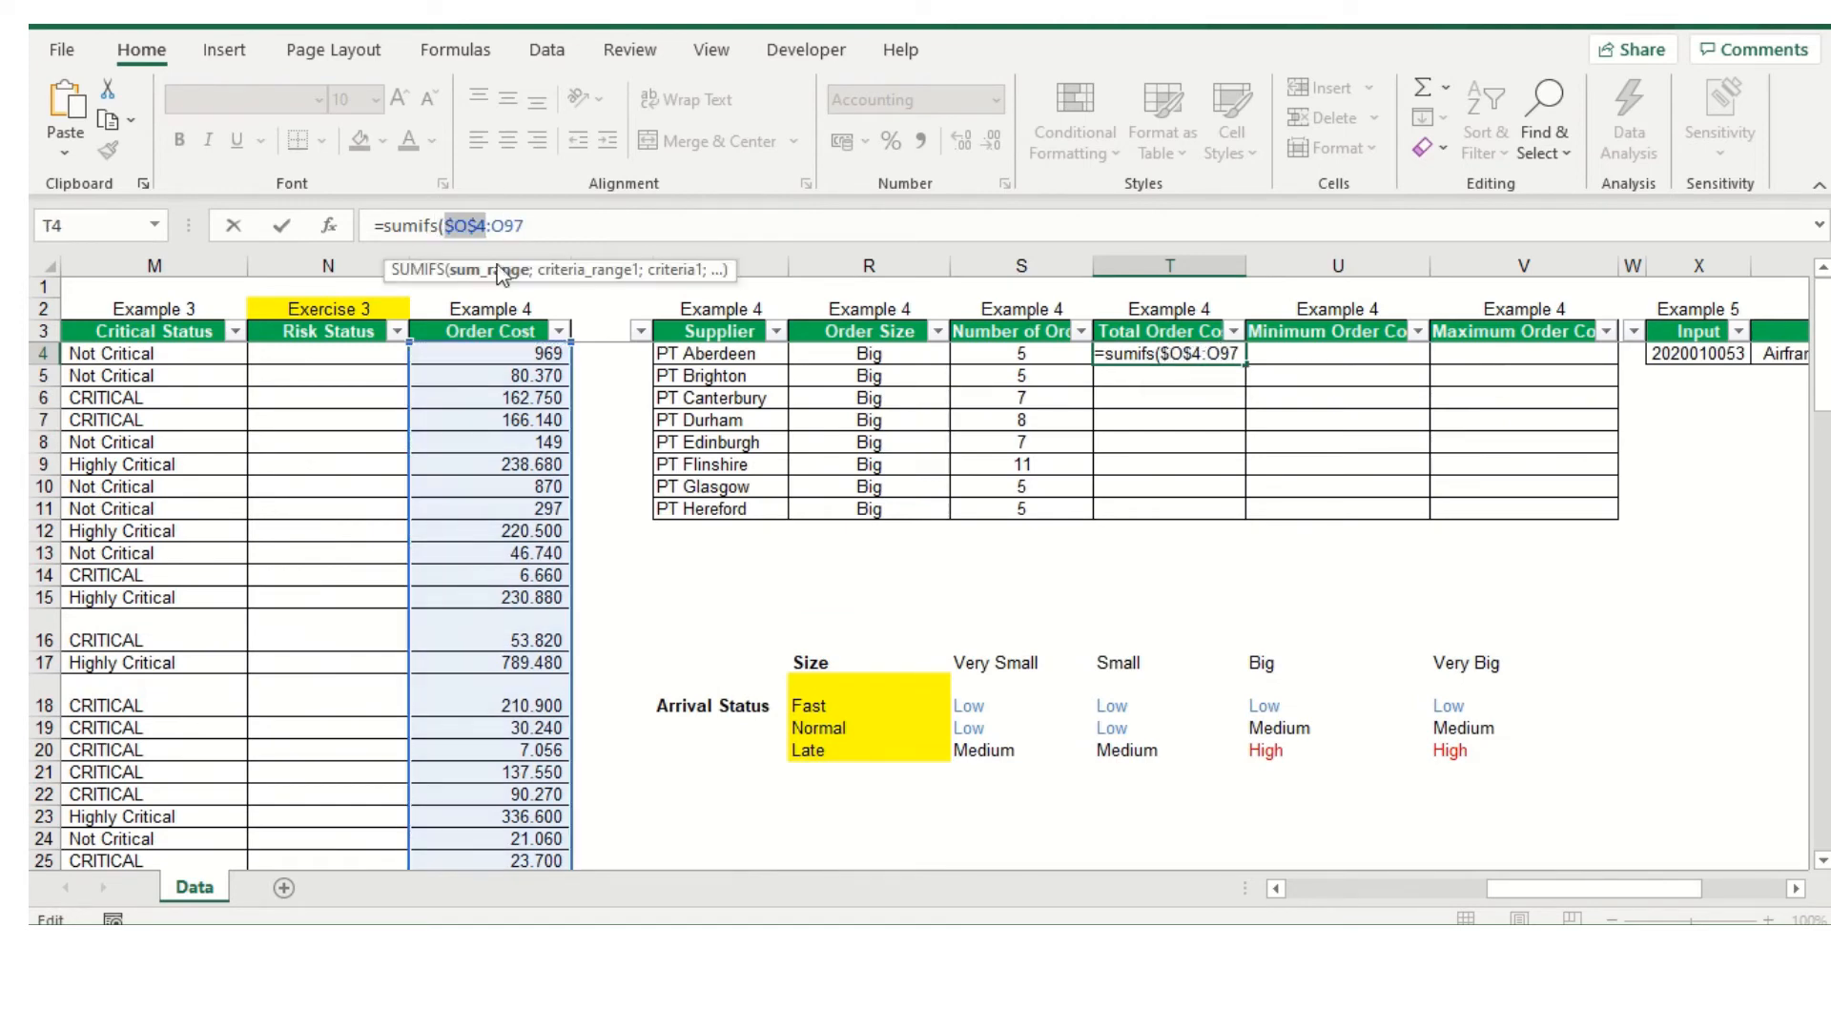
{"action": "left_click_drag", "start_coordinate": [491, 227], "coordinate": [545, 234]}
{"action": "key", "text": "F4"}
{"action": "left_click", "coordinate": [560, 229]}
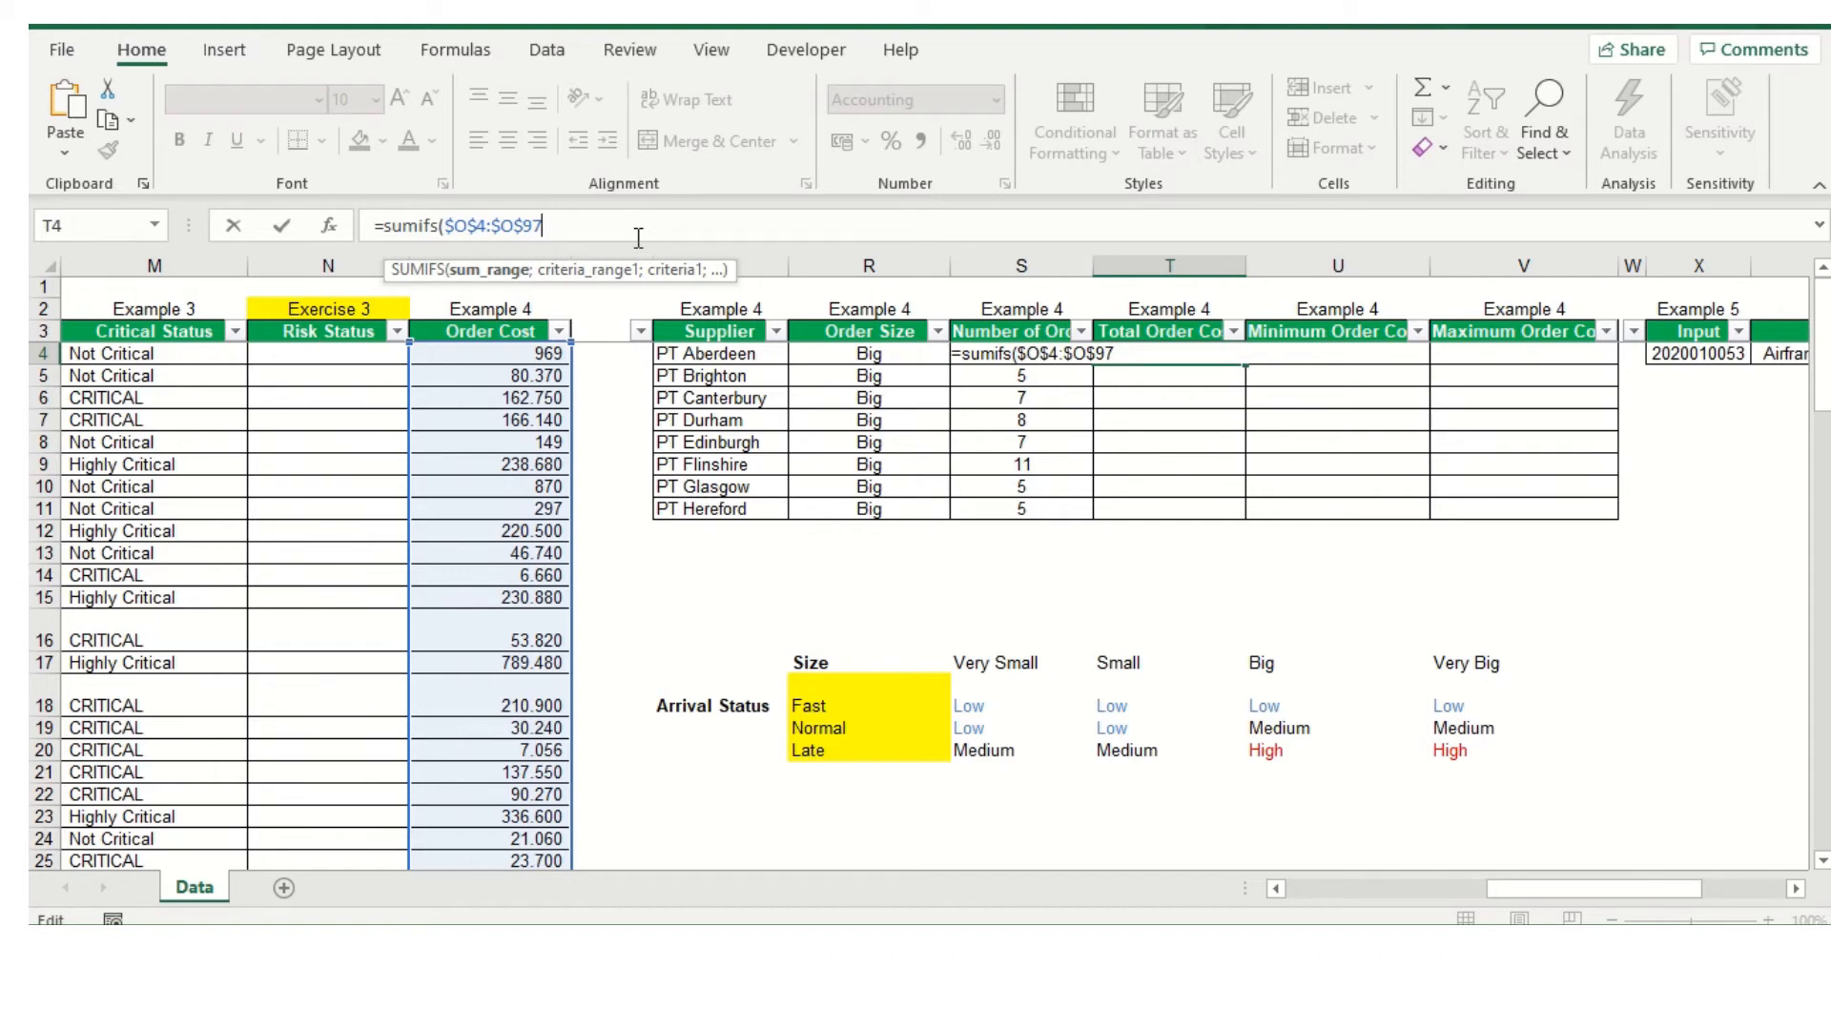
{"action": "type", "text": ";"}
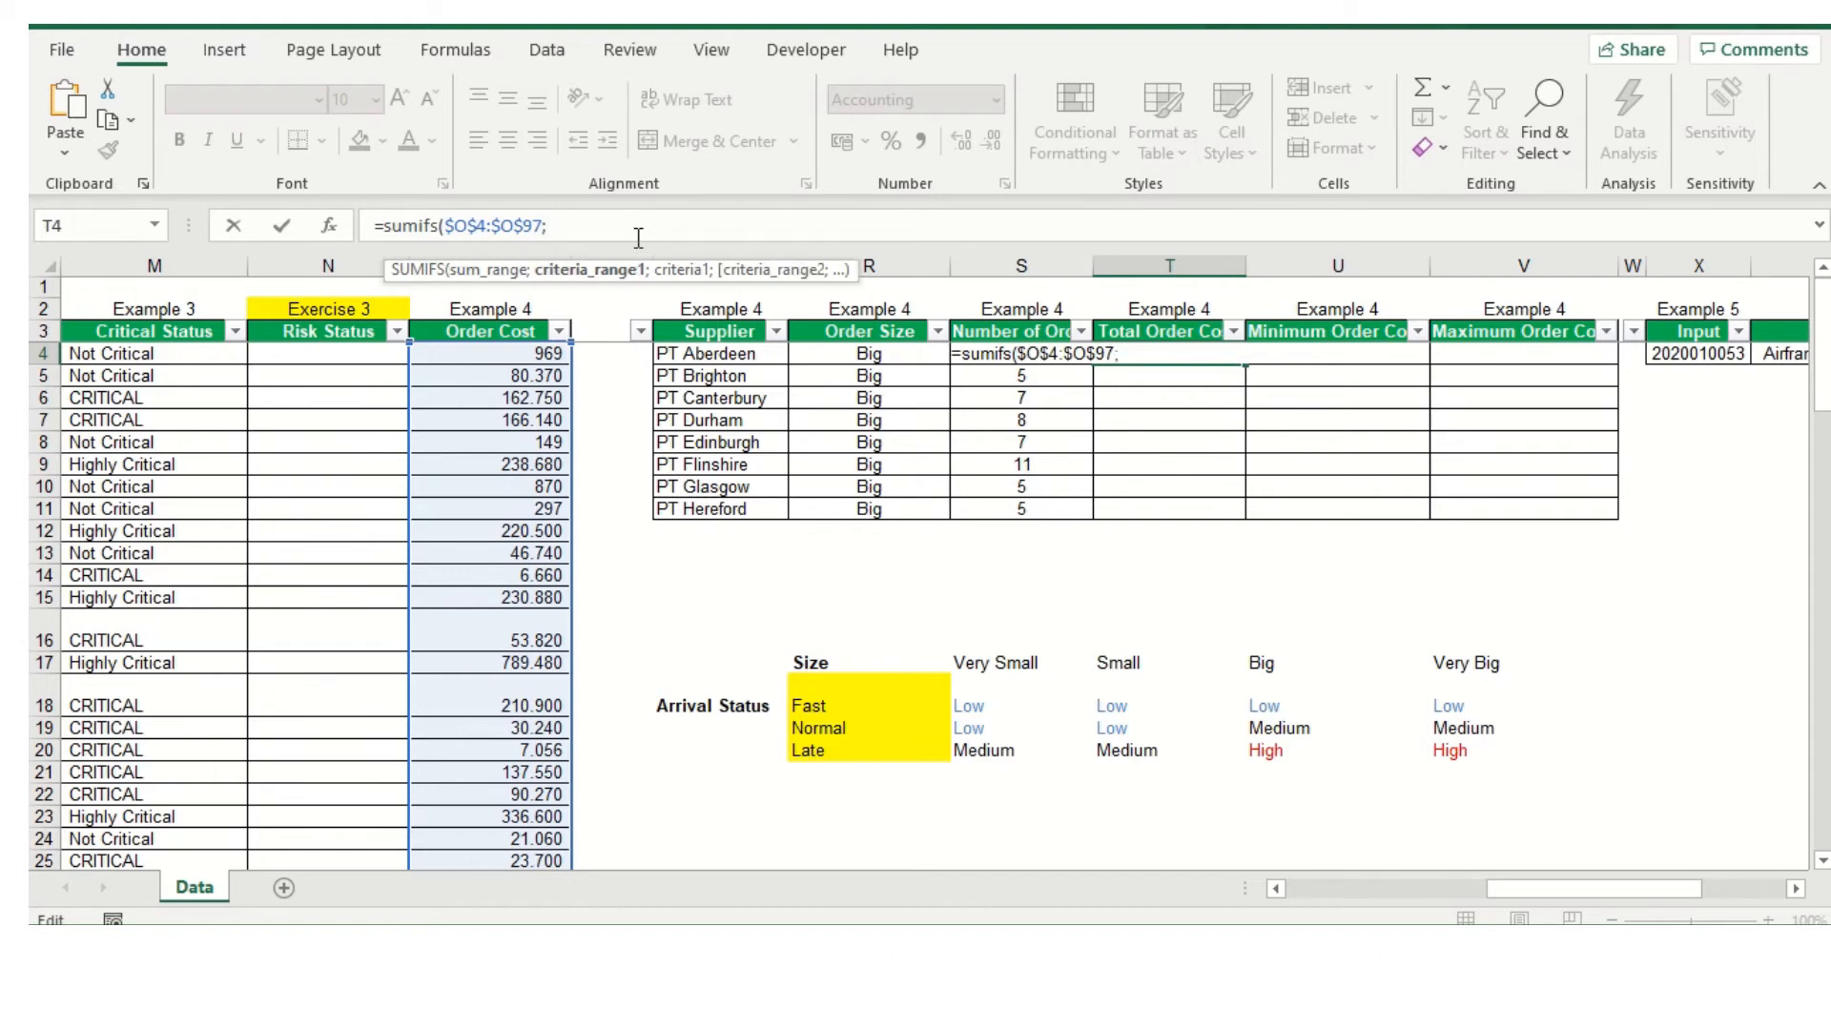
Add the Supplier range as the SUMIFS formula's first criteria range, absolute as $B$4:$B$97, followed by a separator
{"action": "left_click_drag", "start_coordinate": [1631, 889], "coordinate": [1340, 796]}
{"action": "left_click_drag", "start_coordinate": [266, 354], "coordinate": [229, 753]}
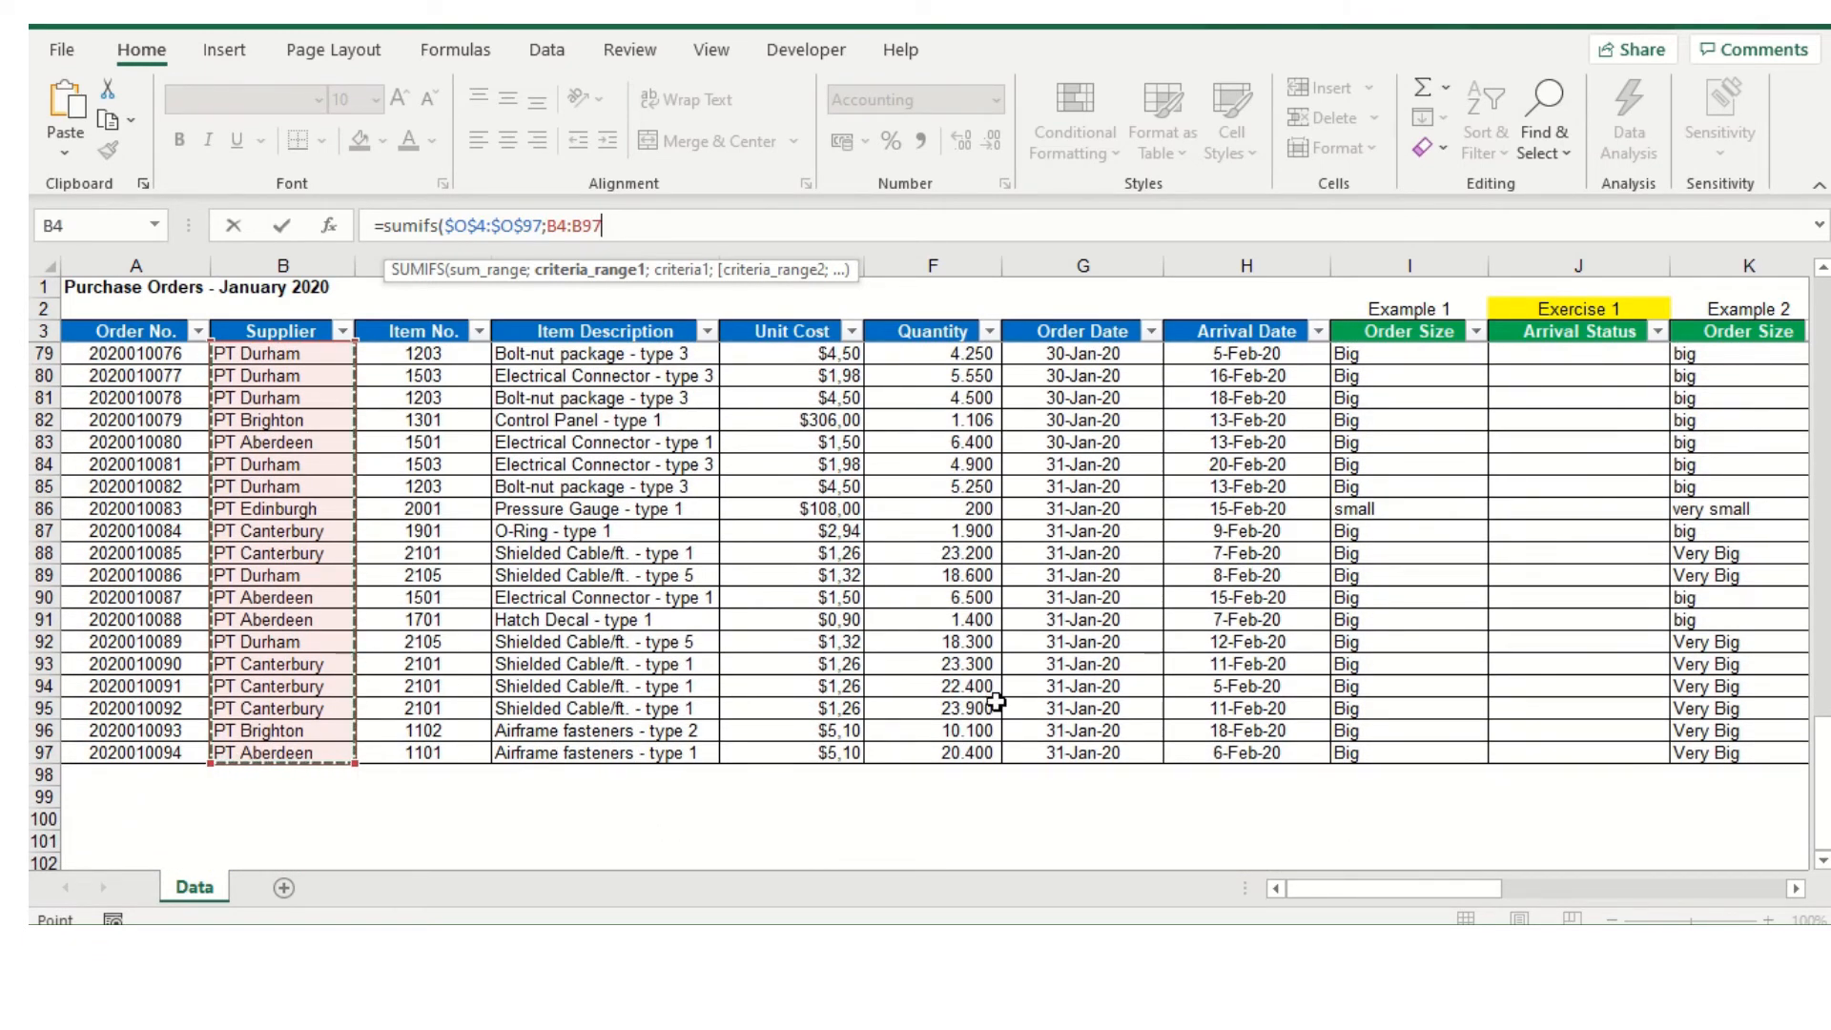
{"action": "key", "text": "F4"}
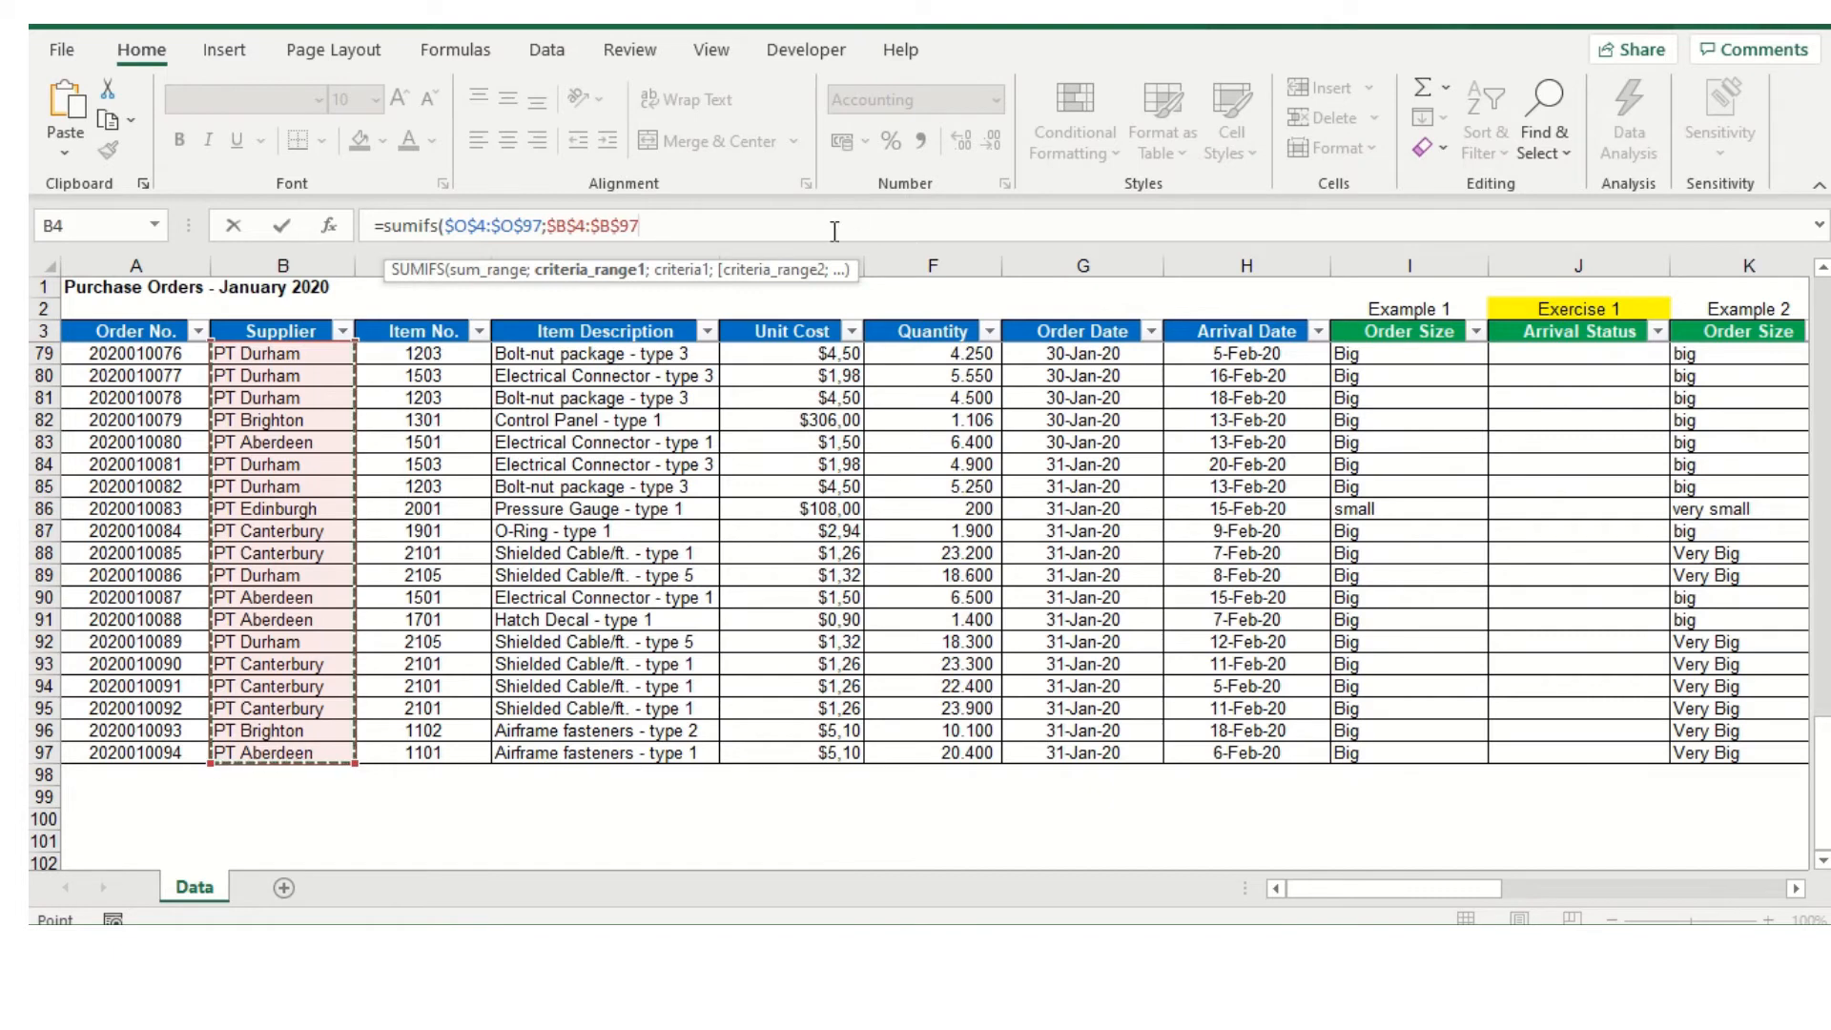
{"action": "left_click", "coordinate": [675, 231]}
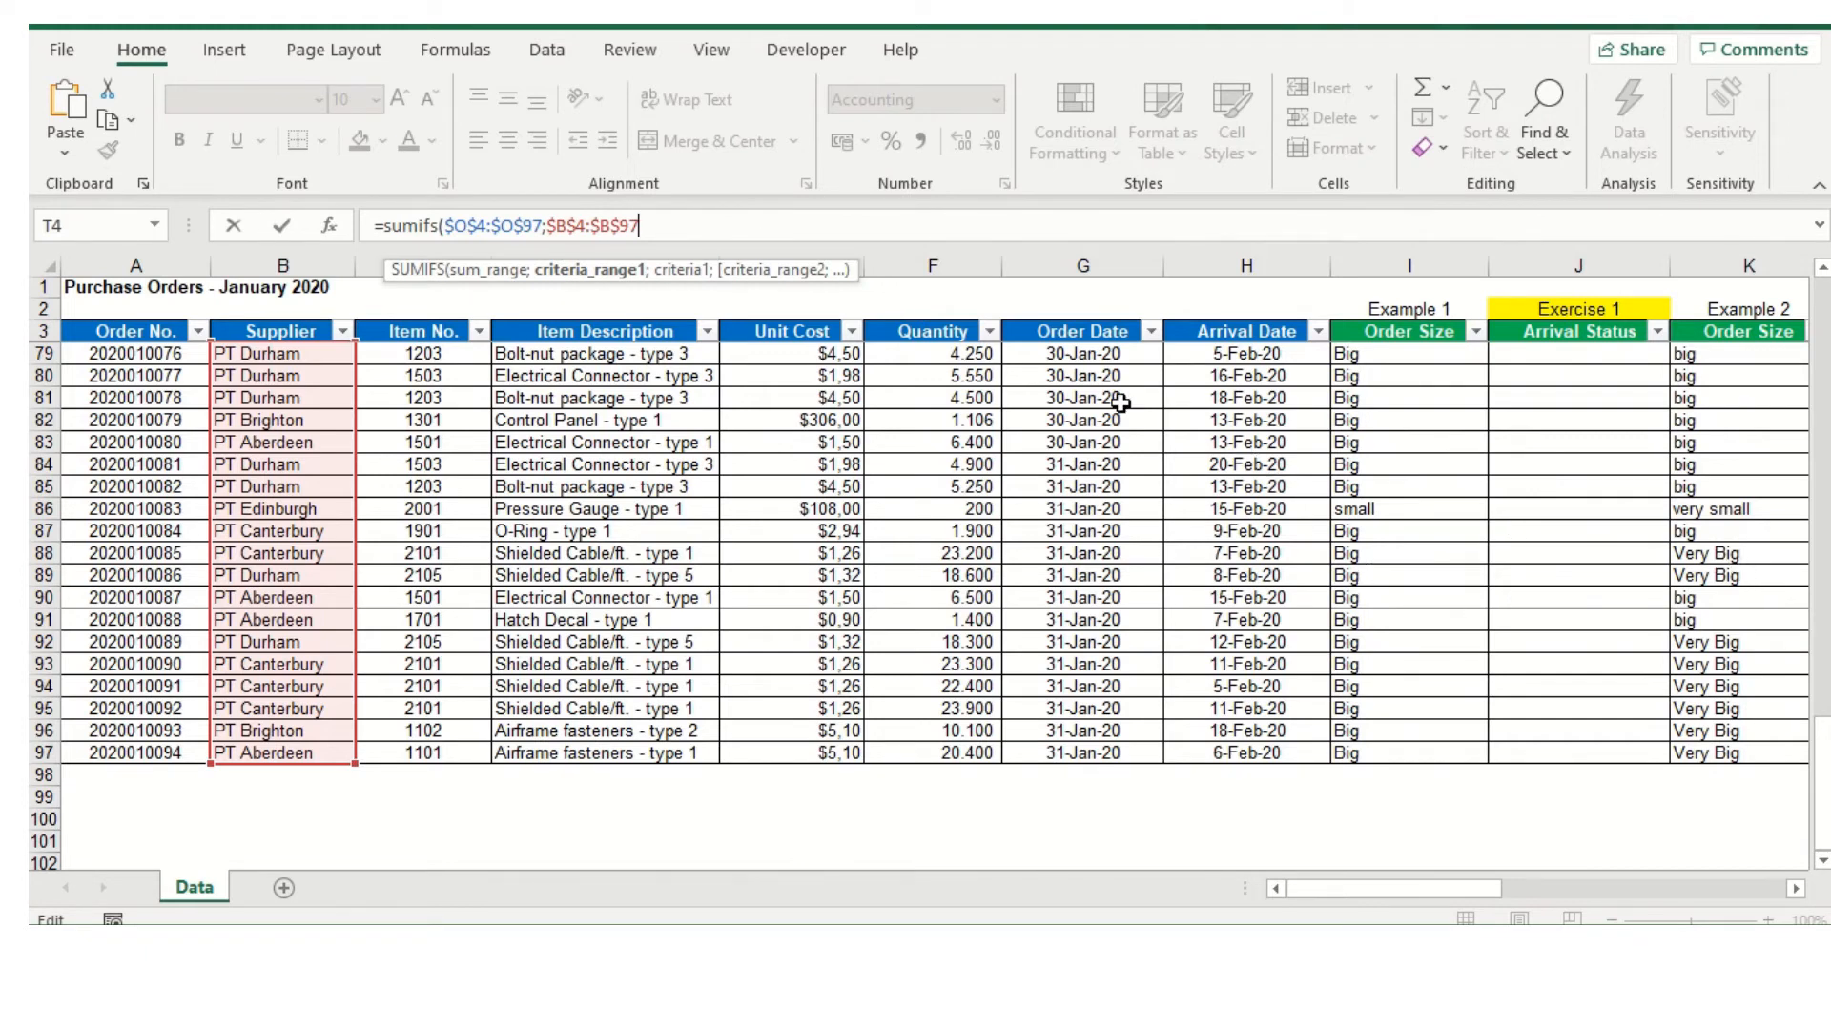
{"action": "type", "text": ";"}
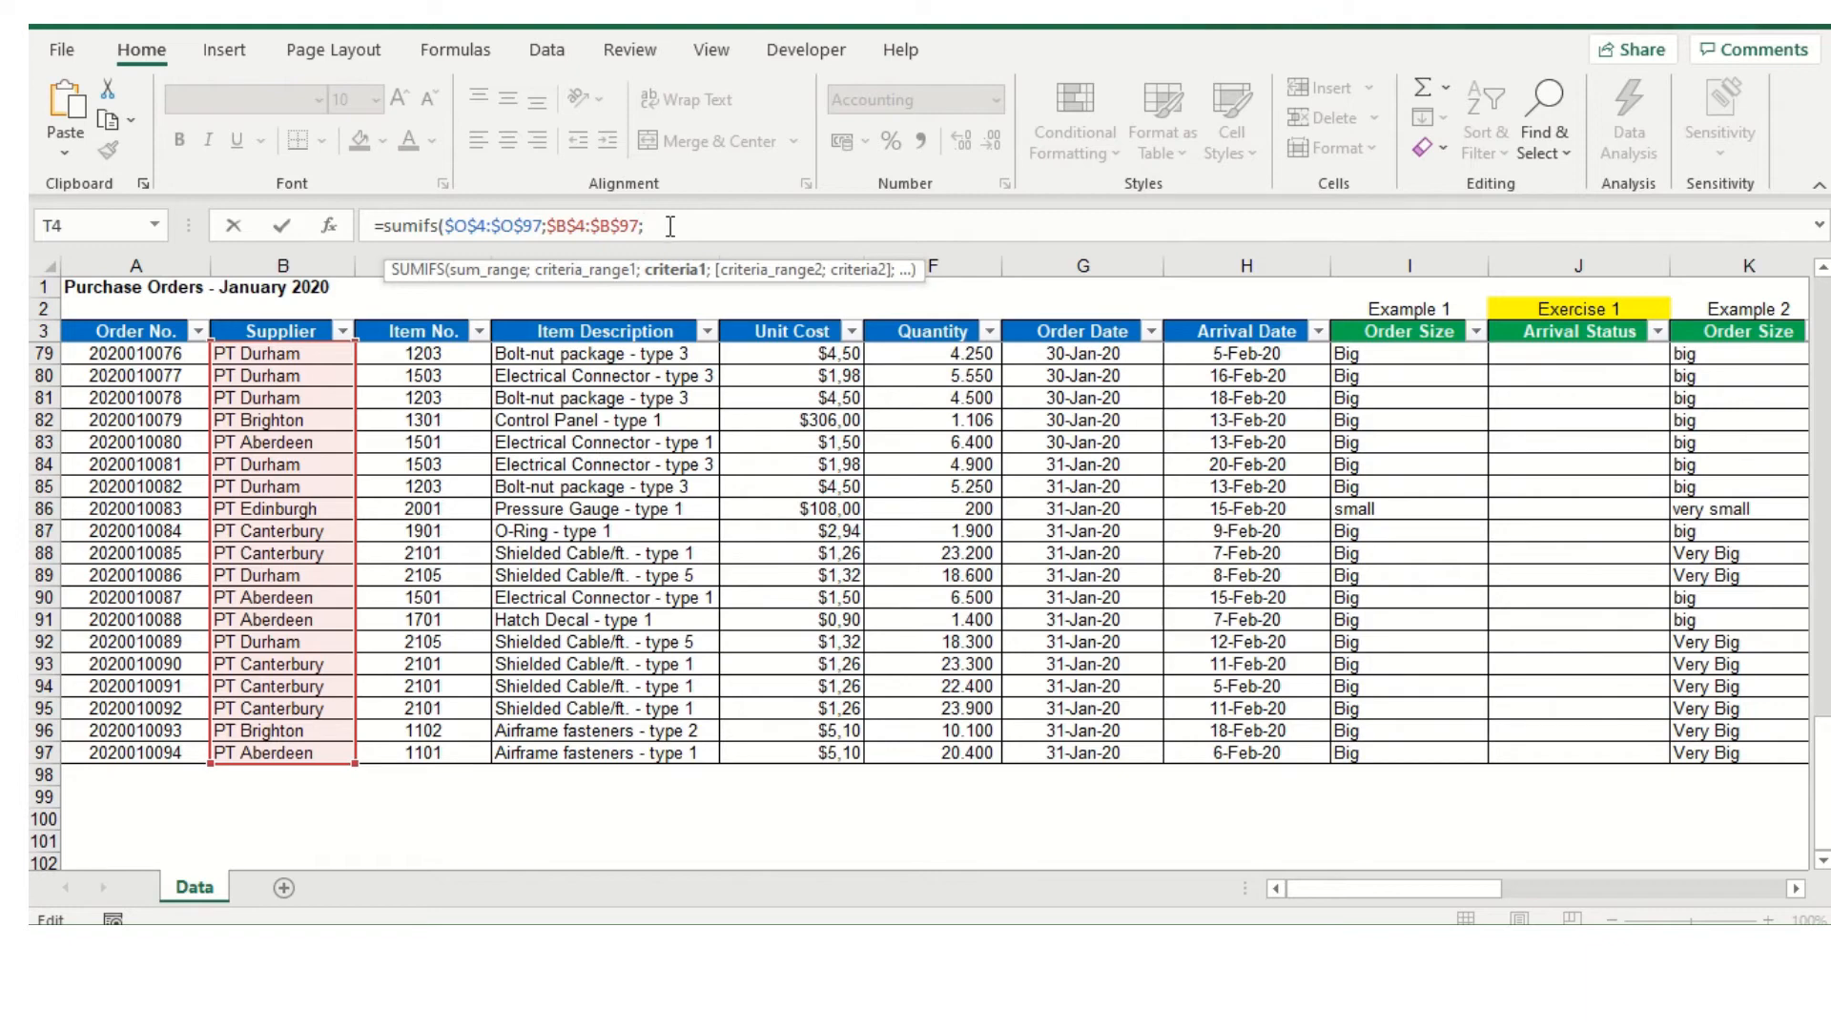
Use supplier cell Q4 as the SUMIFS formula's first criterion, followed by a separator
{"action": "scroll", "coordinate": [1621, 763], "scroll_direction": "right", "scroll_amount": 5}
{"action": "scroll", "coordinate": [1508, 761], "scroll_direction": "up", "scroll_amount": 11}
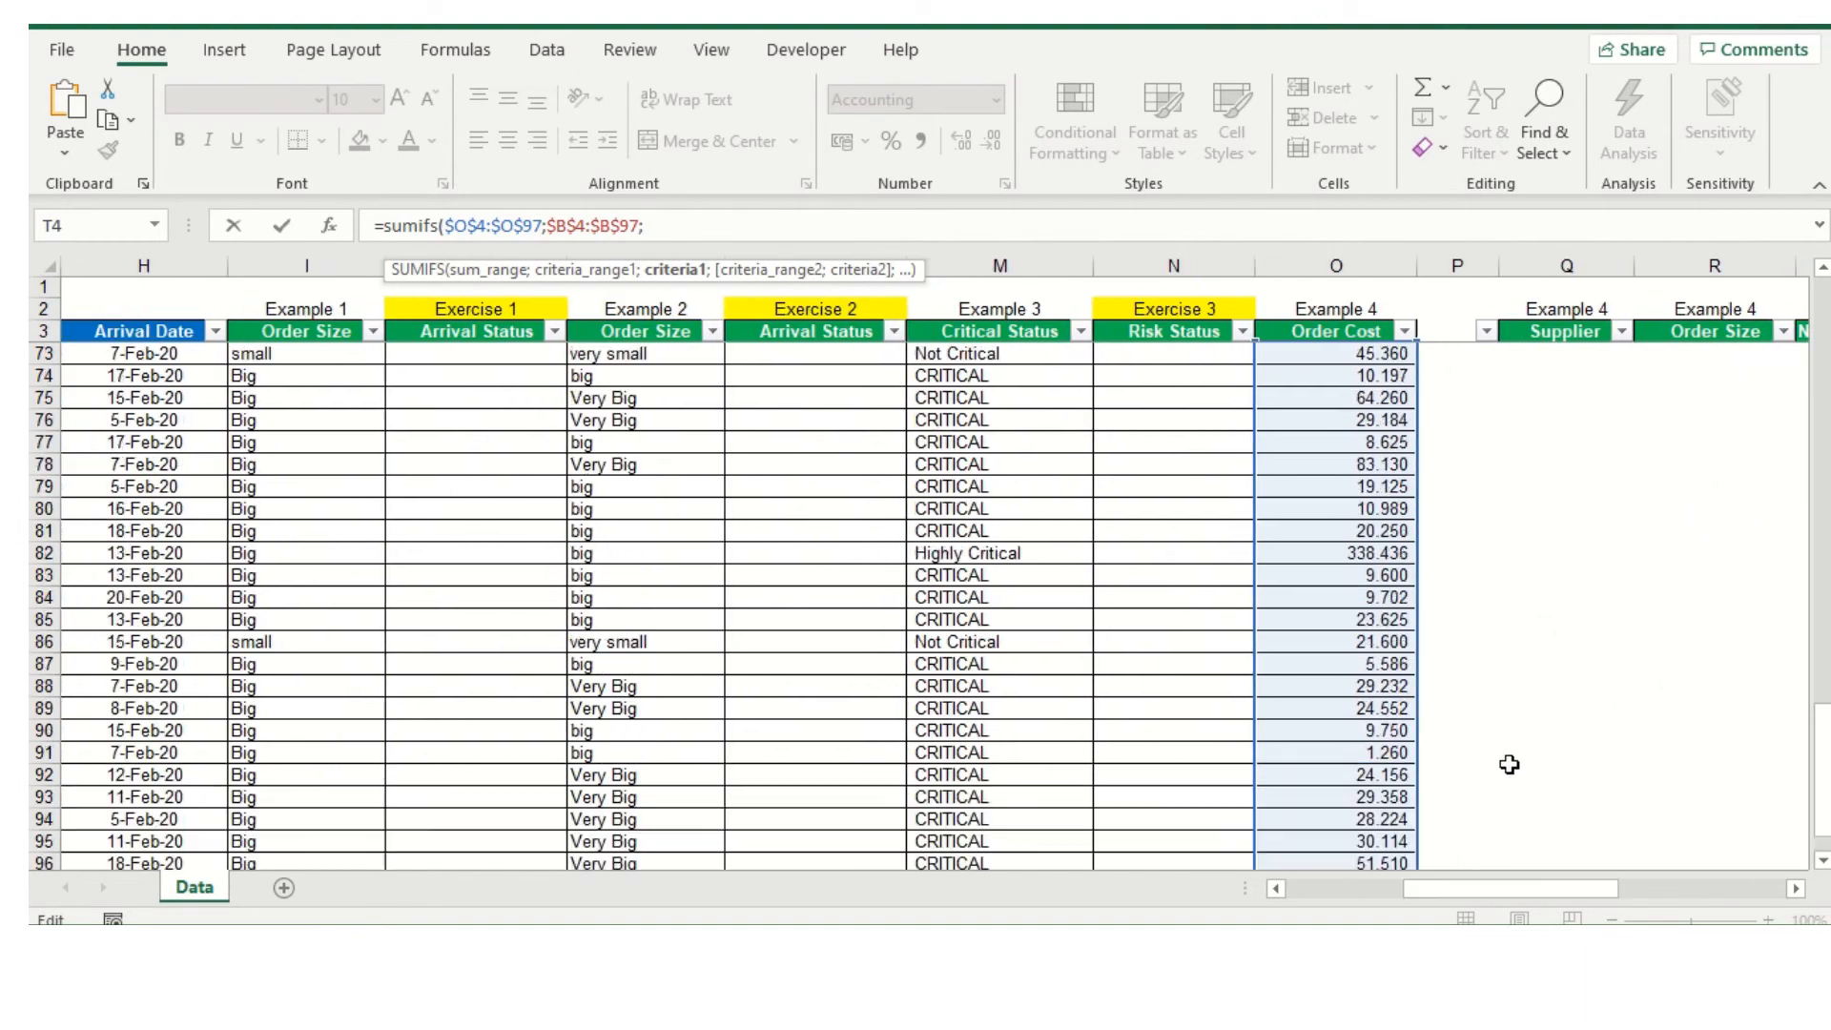
{"action": "scroll", "coordinate": [1509, 761], "scroll_direction": "up", "scroll_amount": 14}
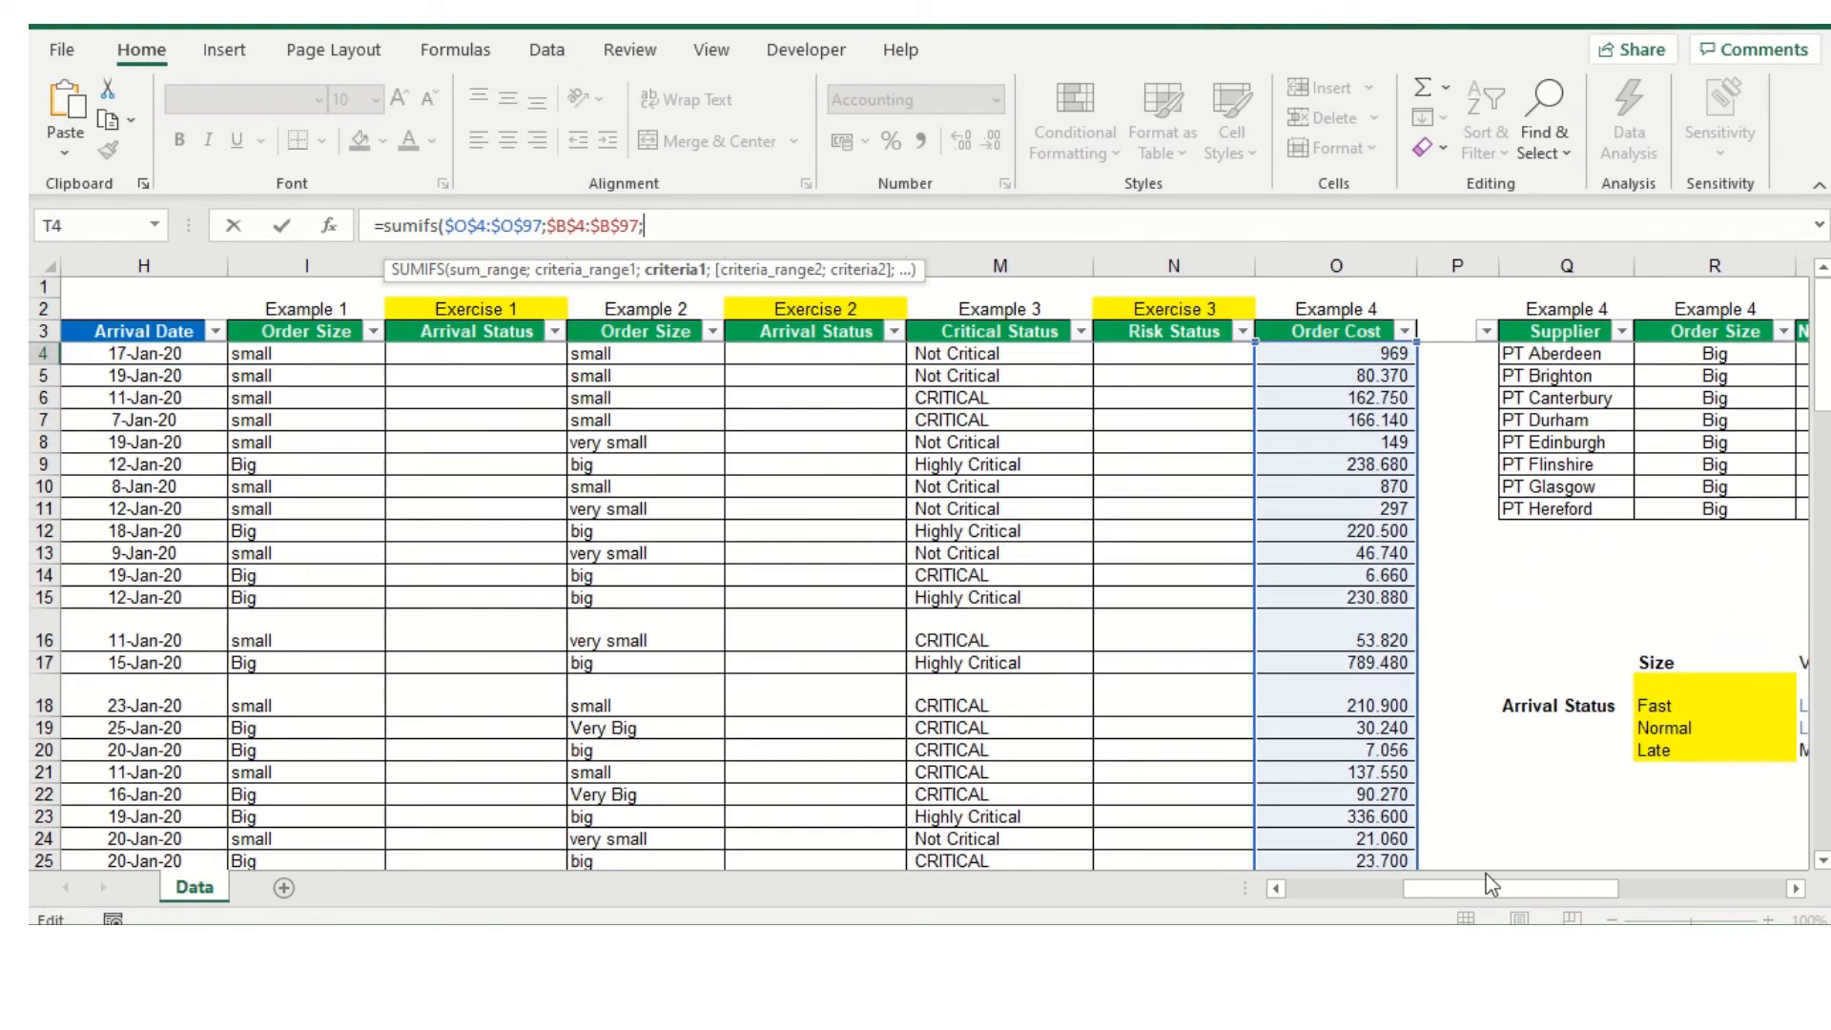
{"action": "left_click_drag", "start_coordinate": [1486, 885], "coordinate": [1520, 887]}
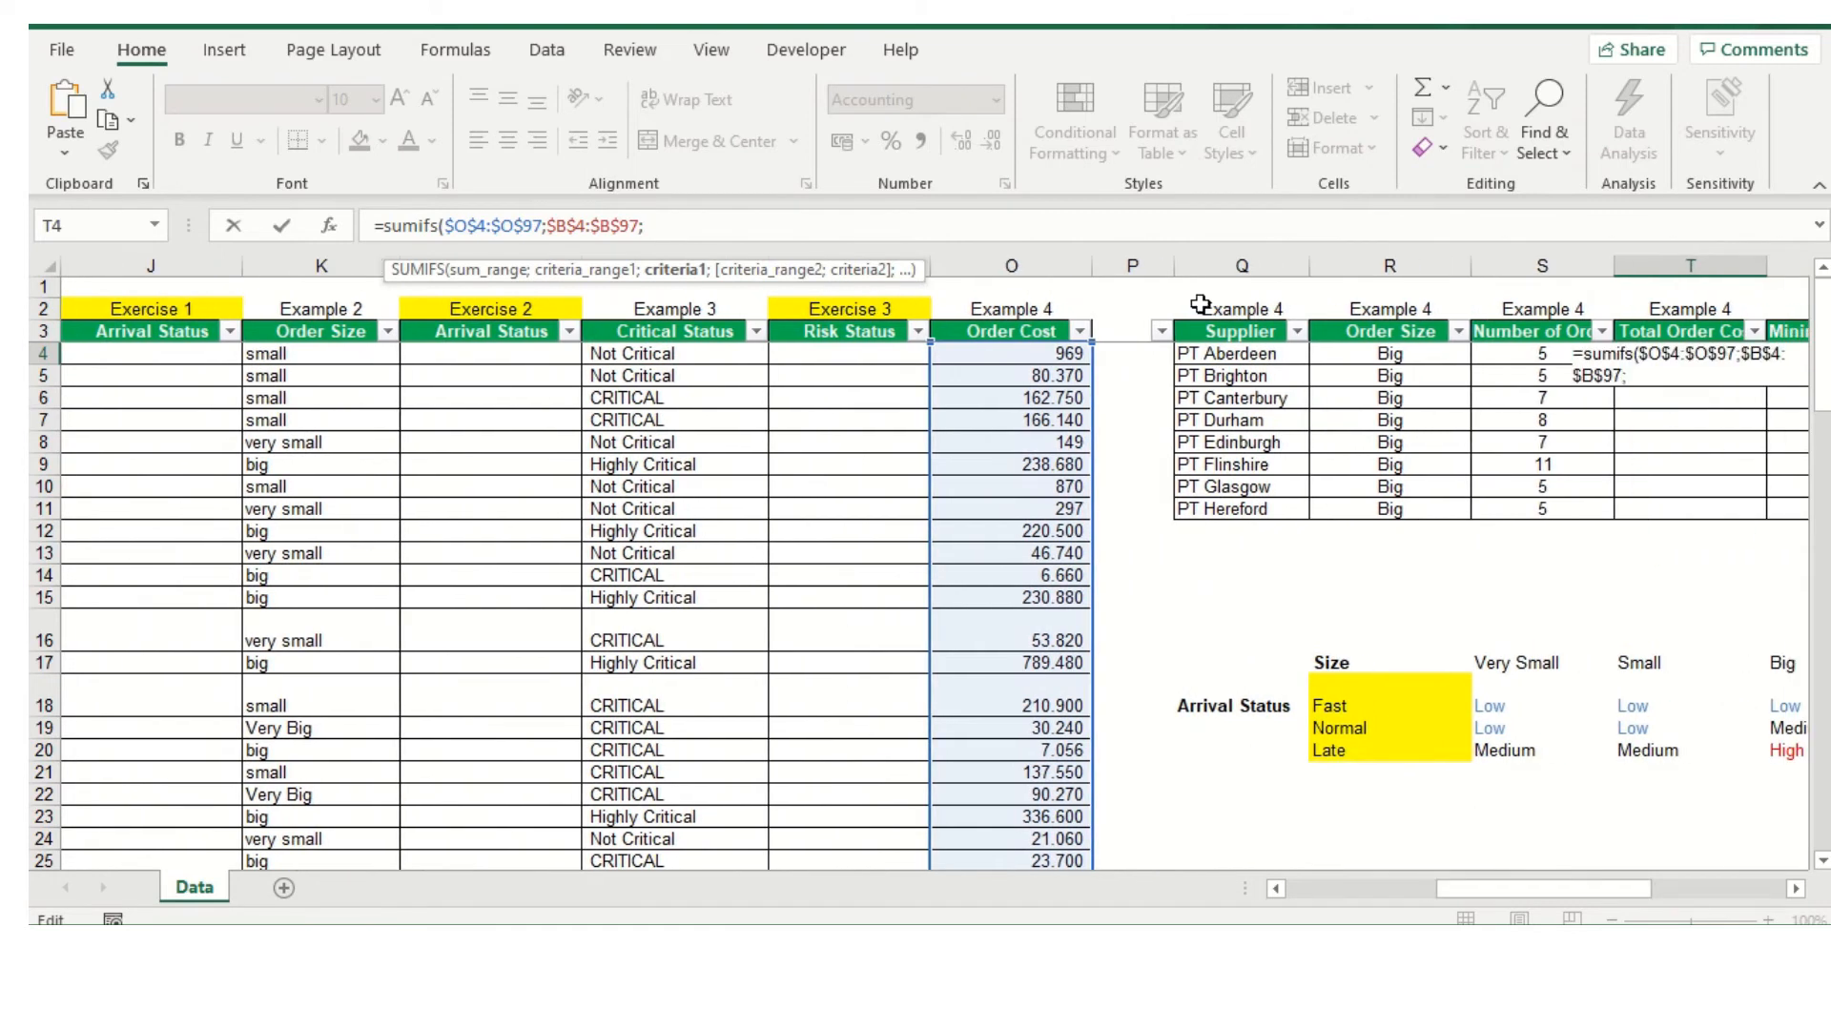
{"action": "left_click", "coordinate": [1213, 354]}
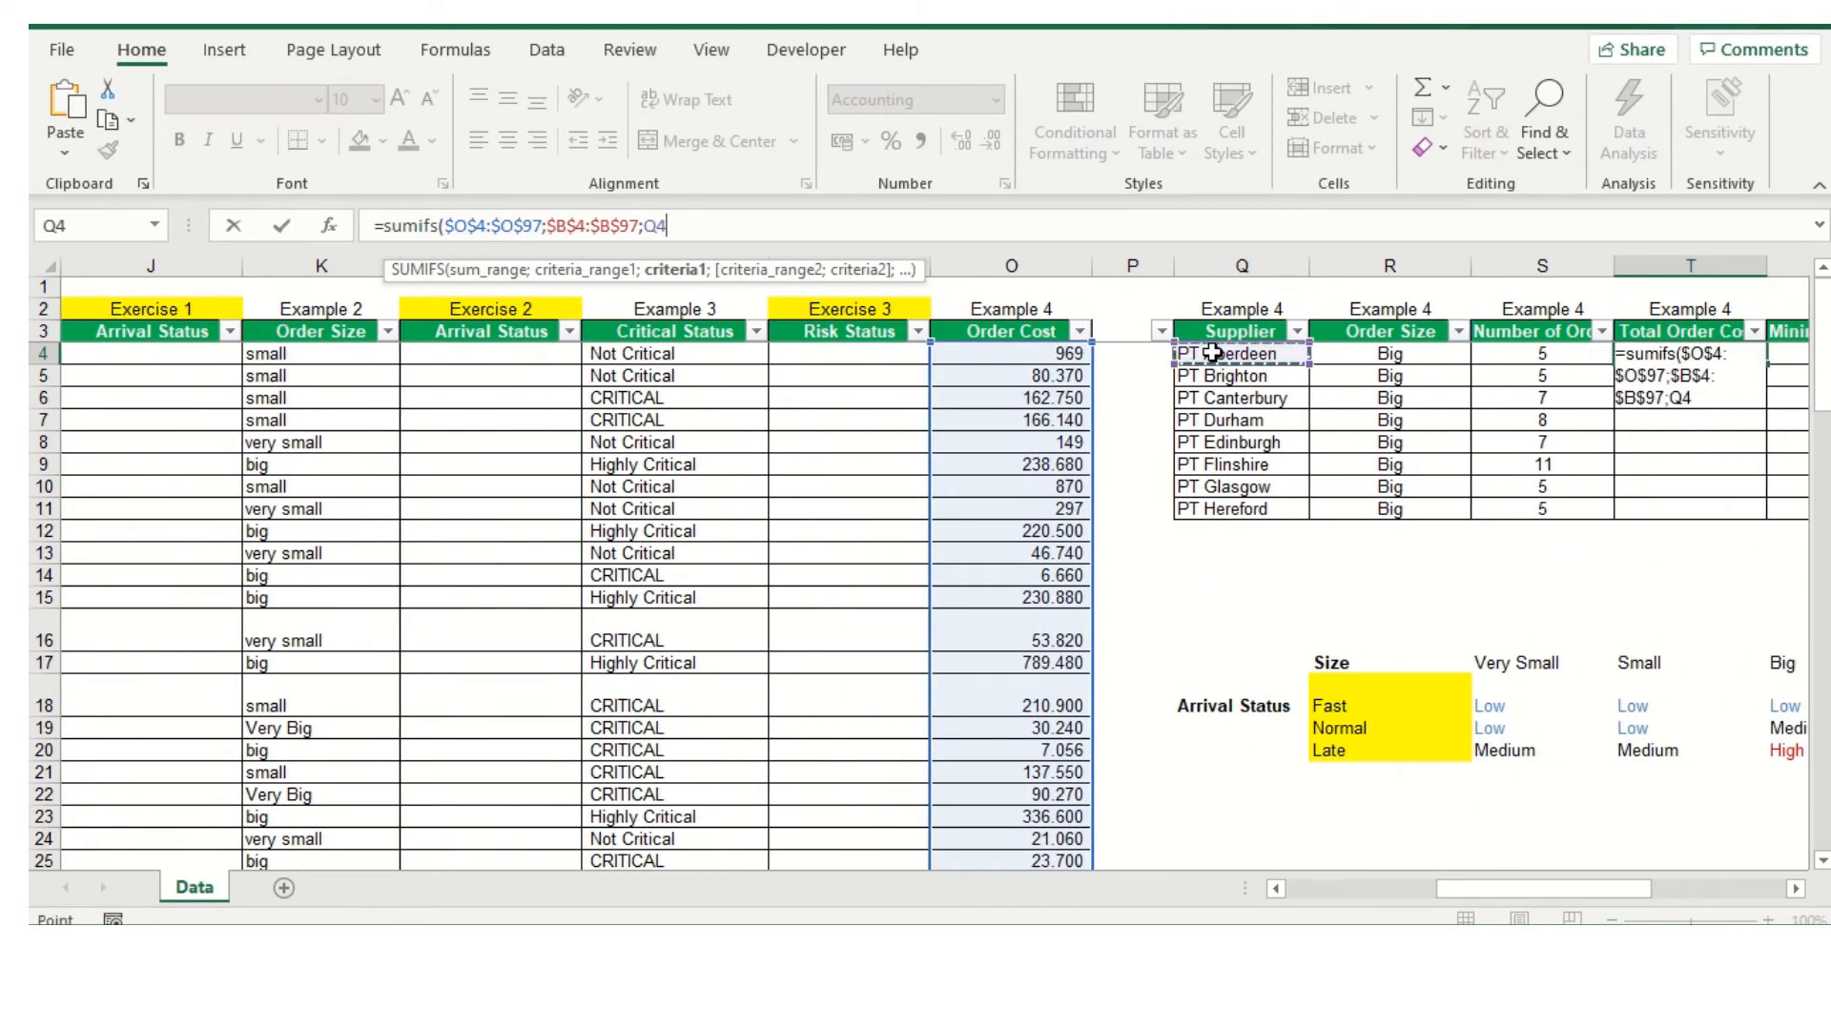
{"action": "type", "text": ";"}
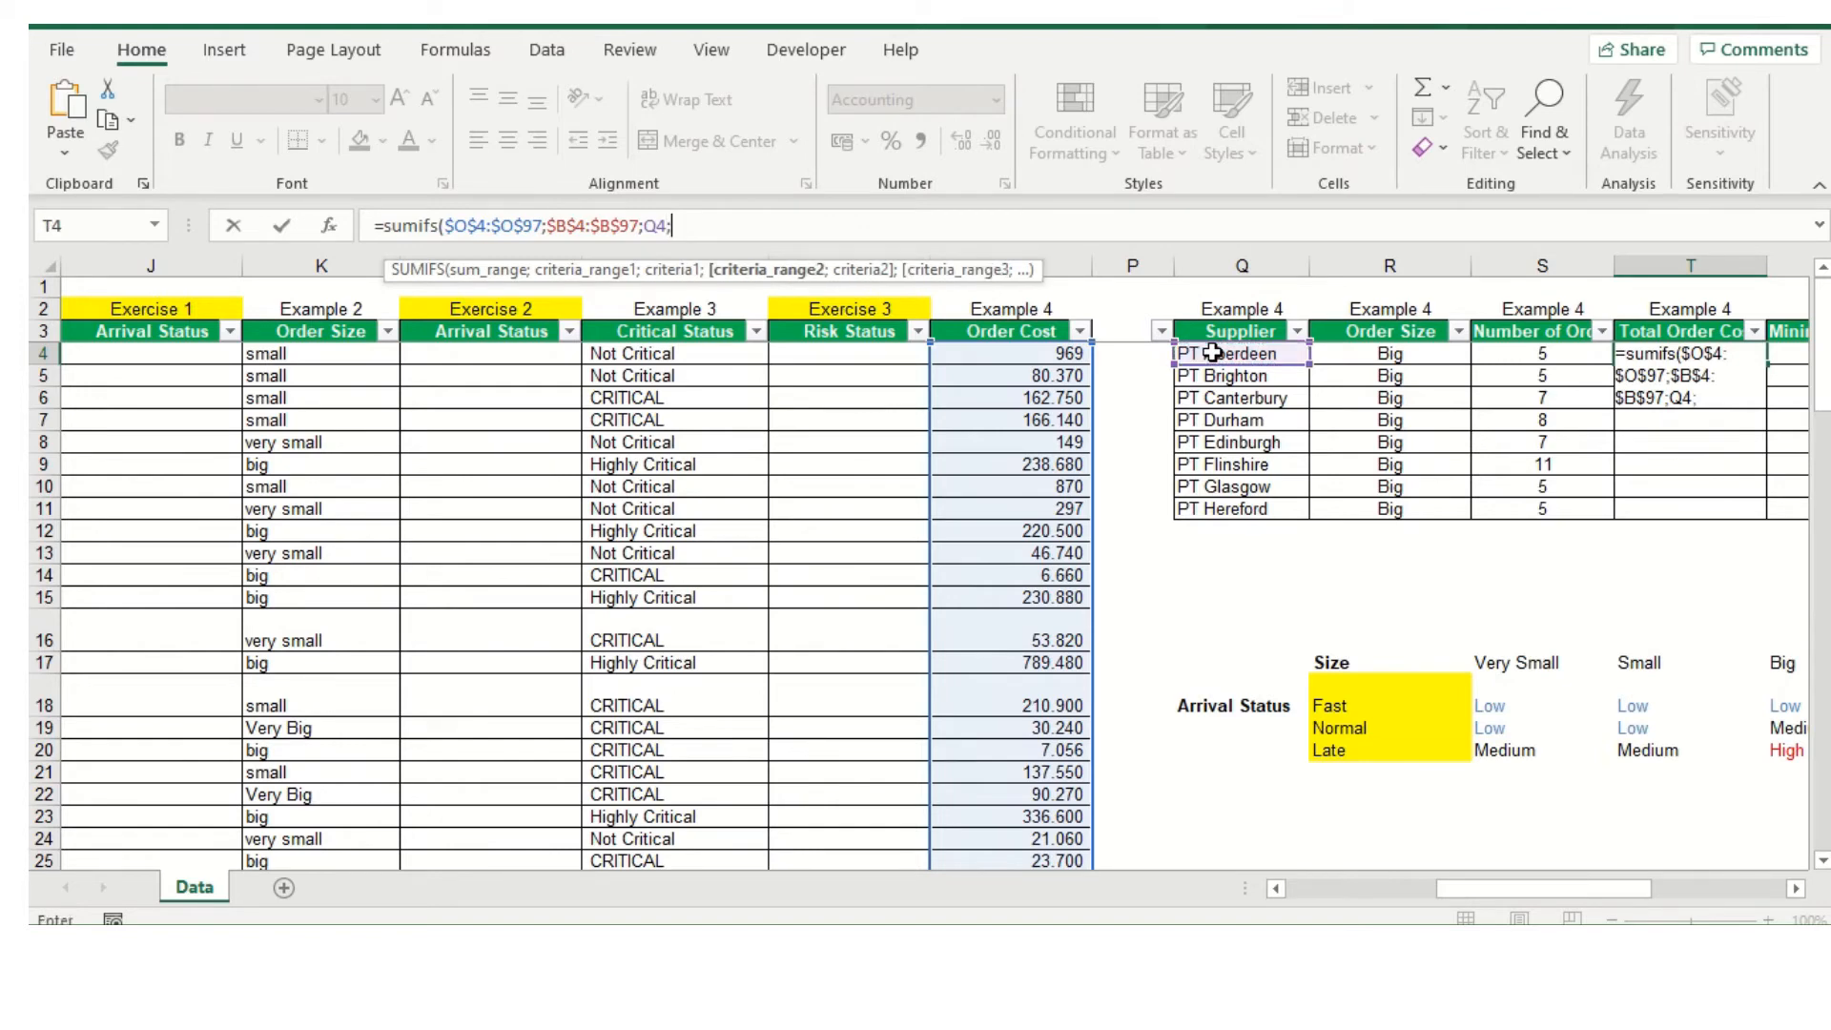
Add the Example 1 Order Size range as the second SUMIFS criteria range, absolute as $I$4:$I$97, followed by a separator
{"action": "left_click_drag", "start_coordinate": [1502, 888], "coordinate": [1369, 847]}
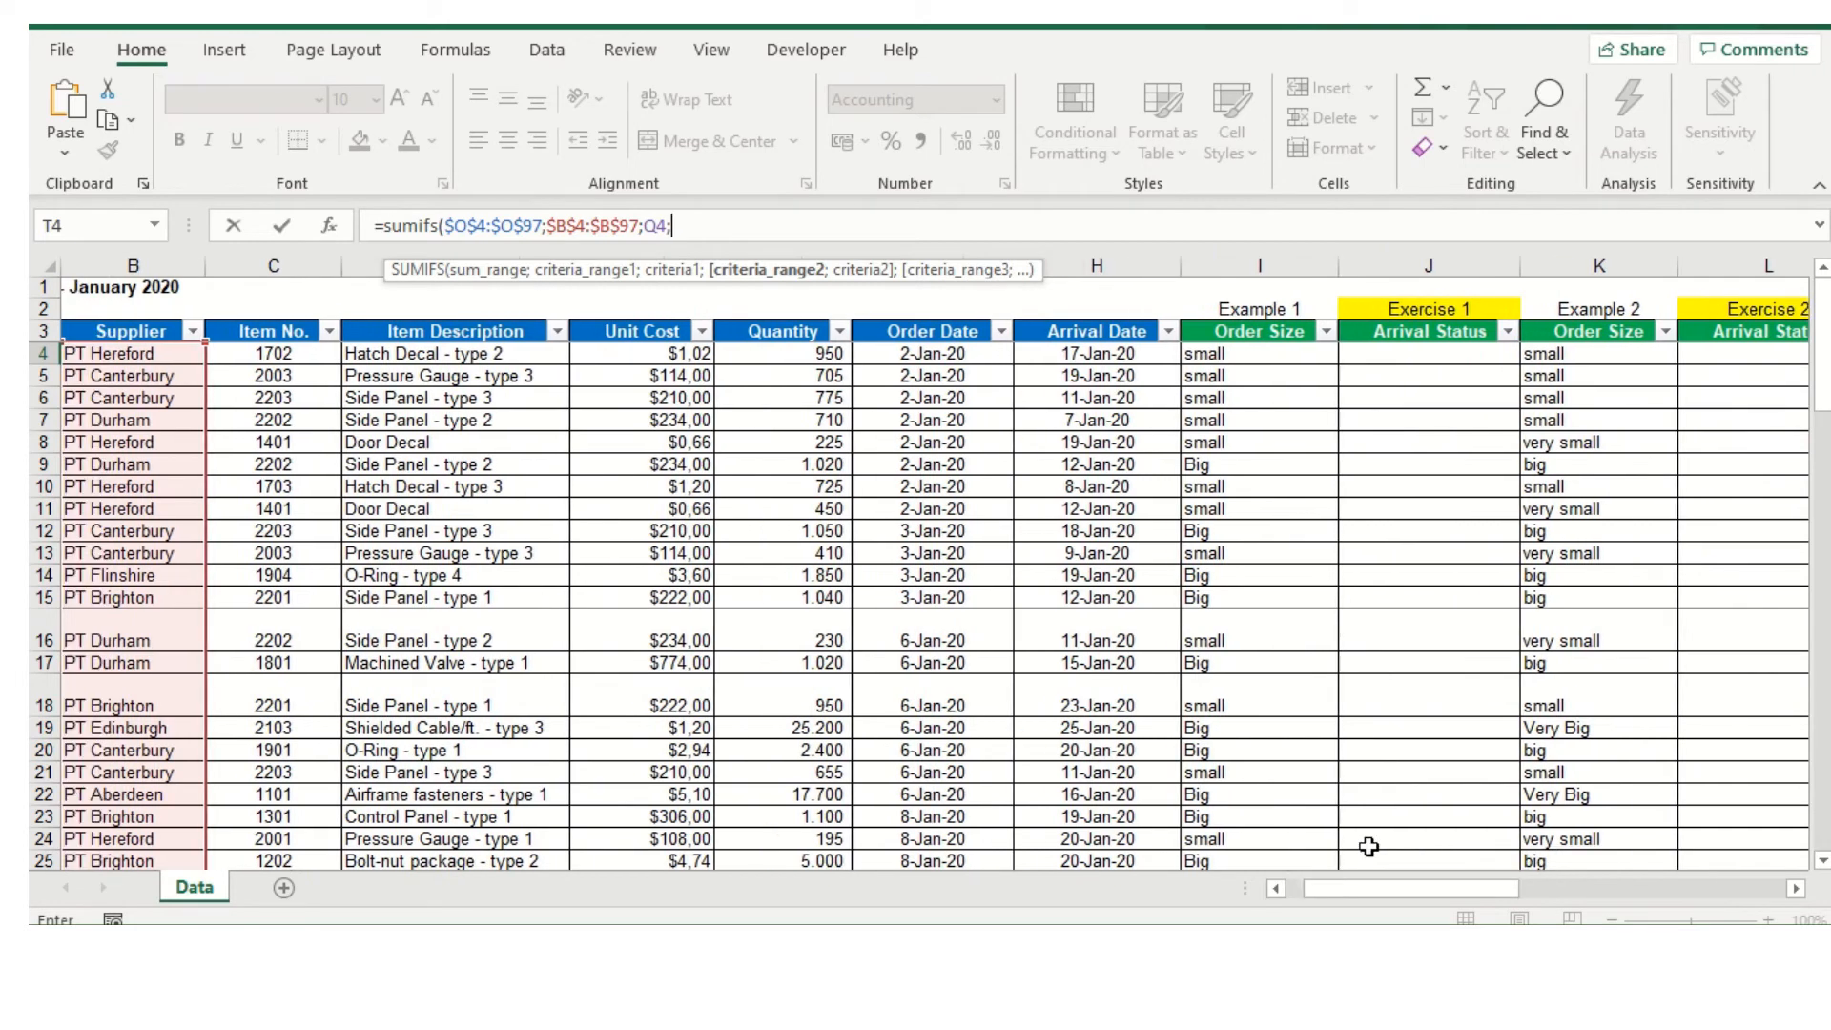
{"action": "left_click_drag", "start_coordinate": [1227, 362], "coordinate": [1205, 815]}
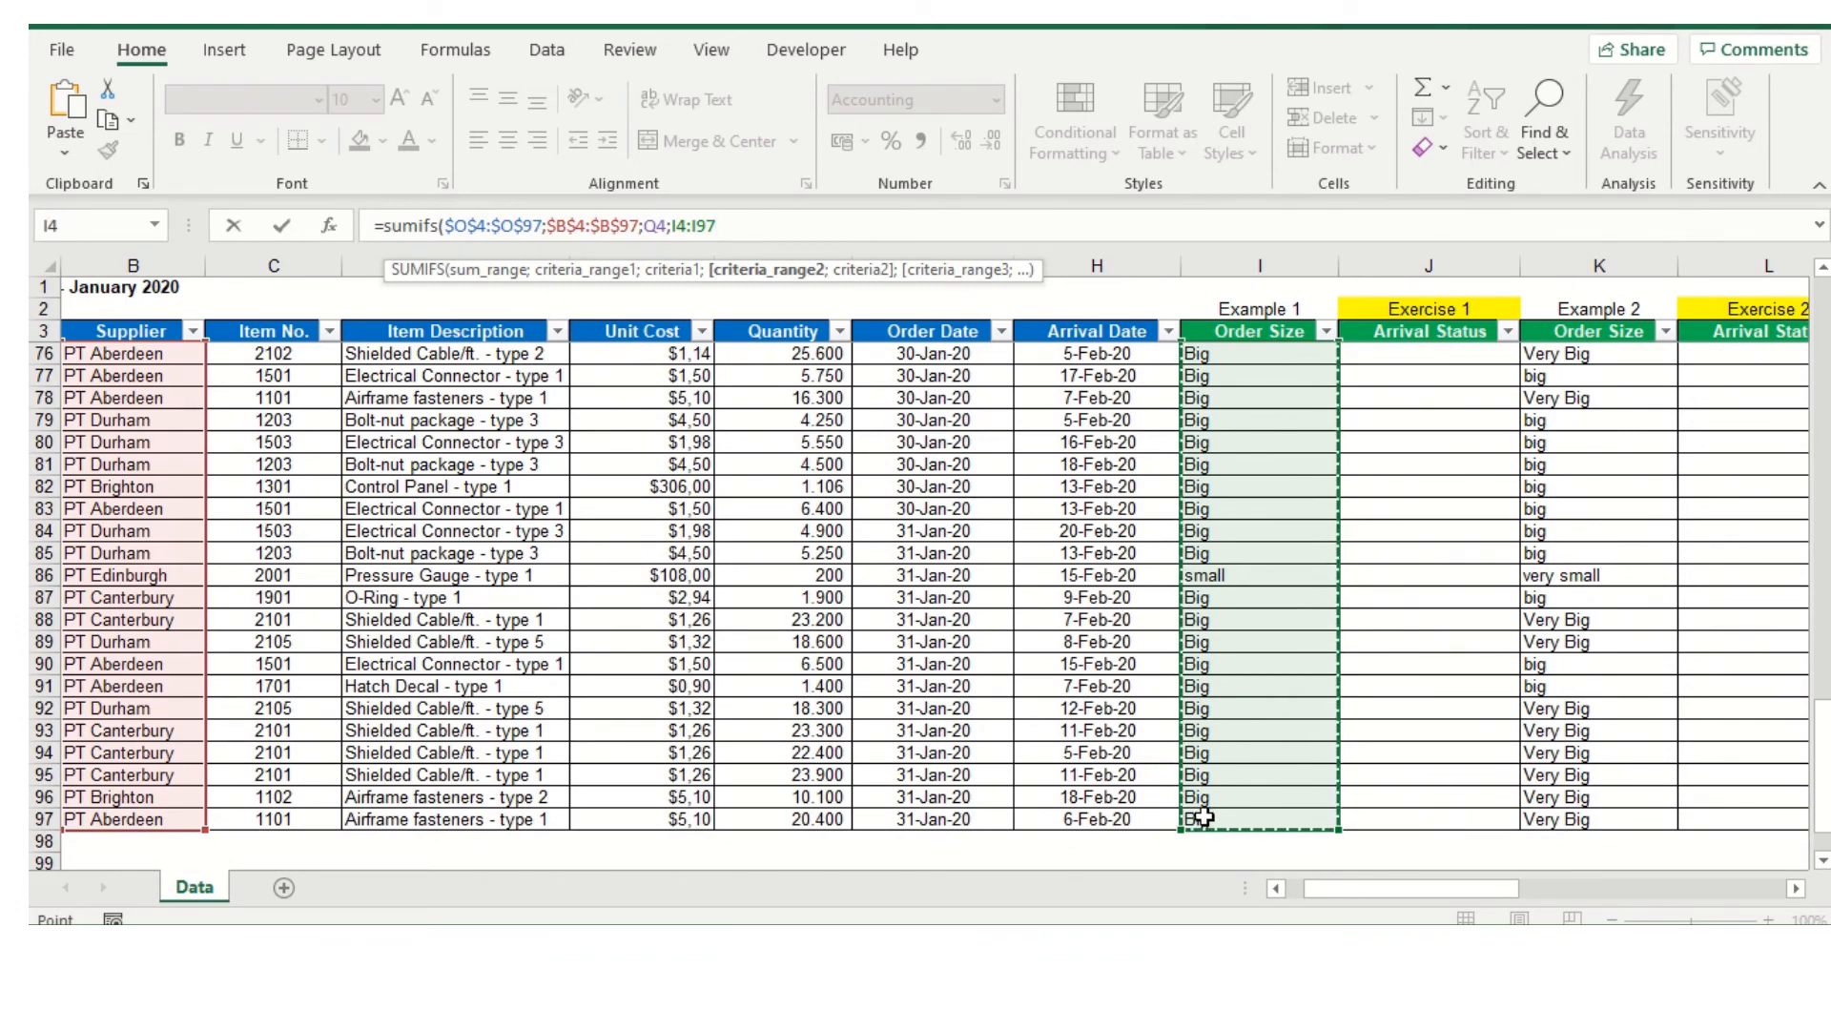
{"action": "scroll", "coordinate": [1205, 806], "scroll_direction": "up", "scroll_amount": 20}
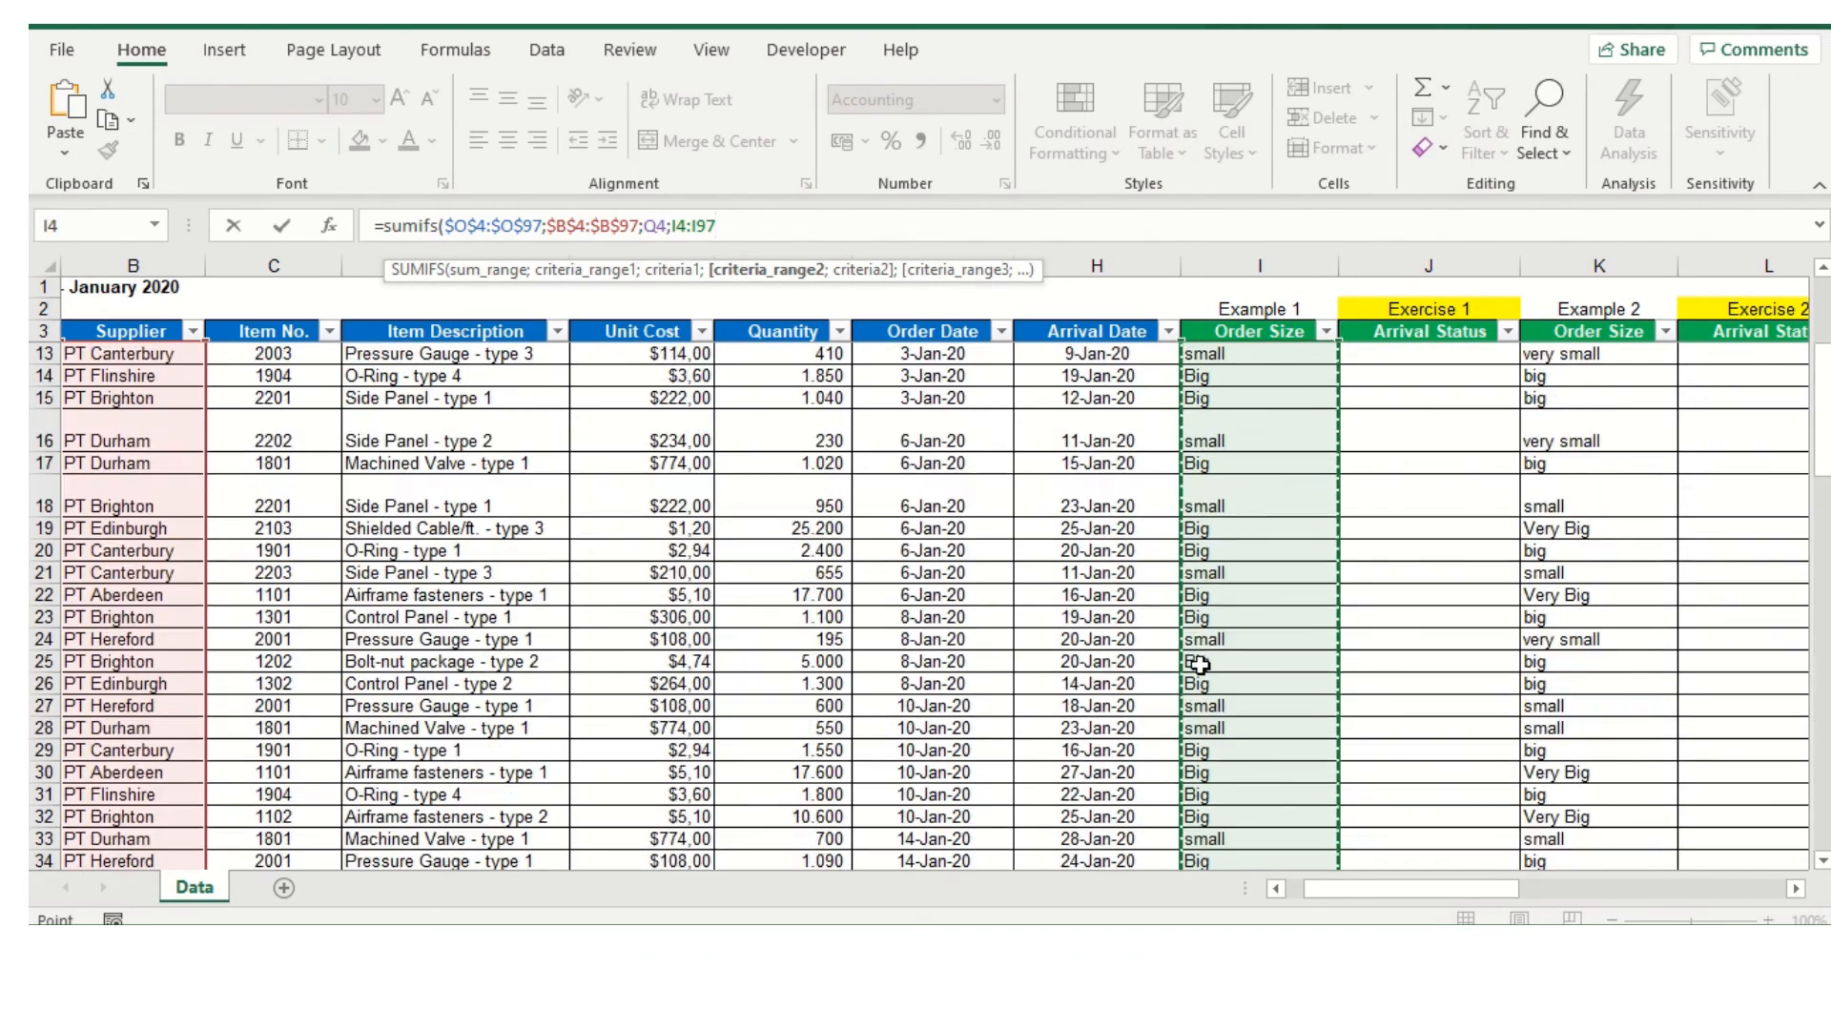
{"action": "scroll", "coordinate": [1204, 650], "scroll_direction": "up", "scroll_amount": 3}
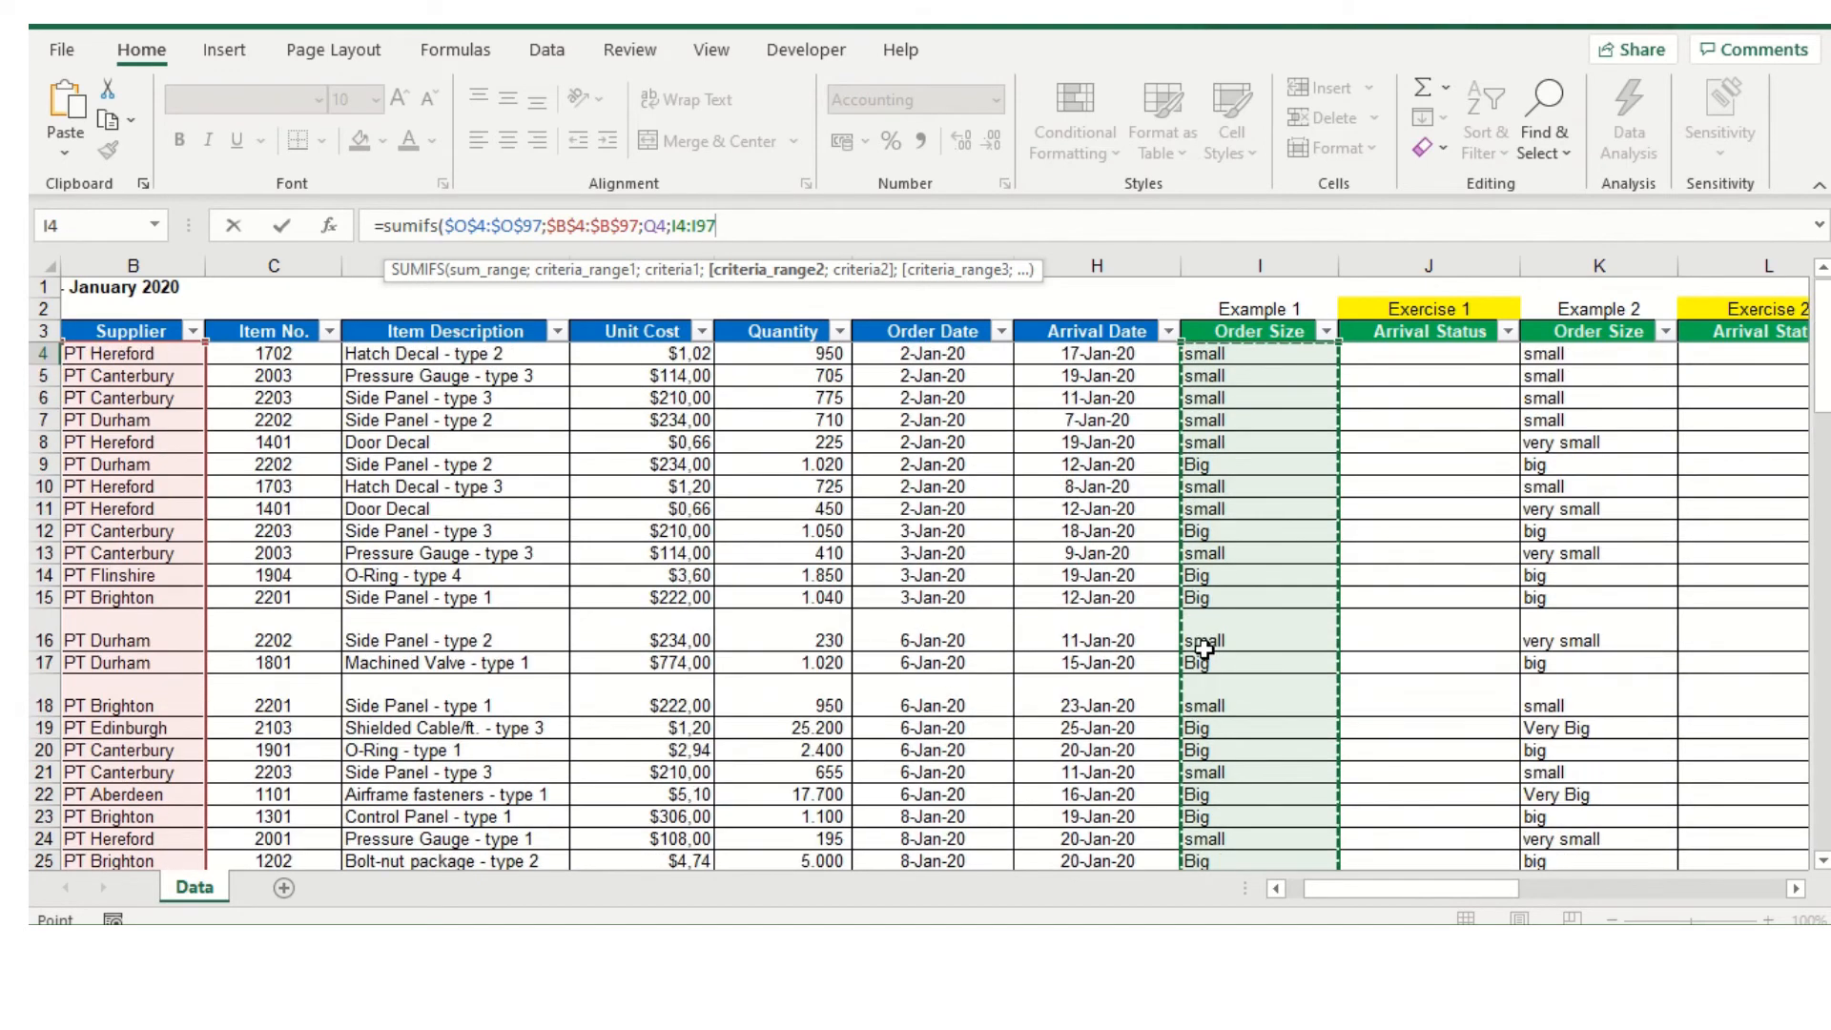
{"action": "key", "text": "F4"}
{"action": "type", "text": ";"}
Complete the SUMIFS formula with order size cell R4 as the second criterion and fill it down to T11
{"action": "left_click_drag", "start_coordinate": [1392, 889], "coordinate": [1558, 889]}
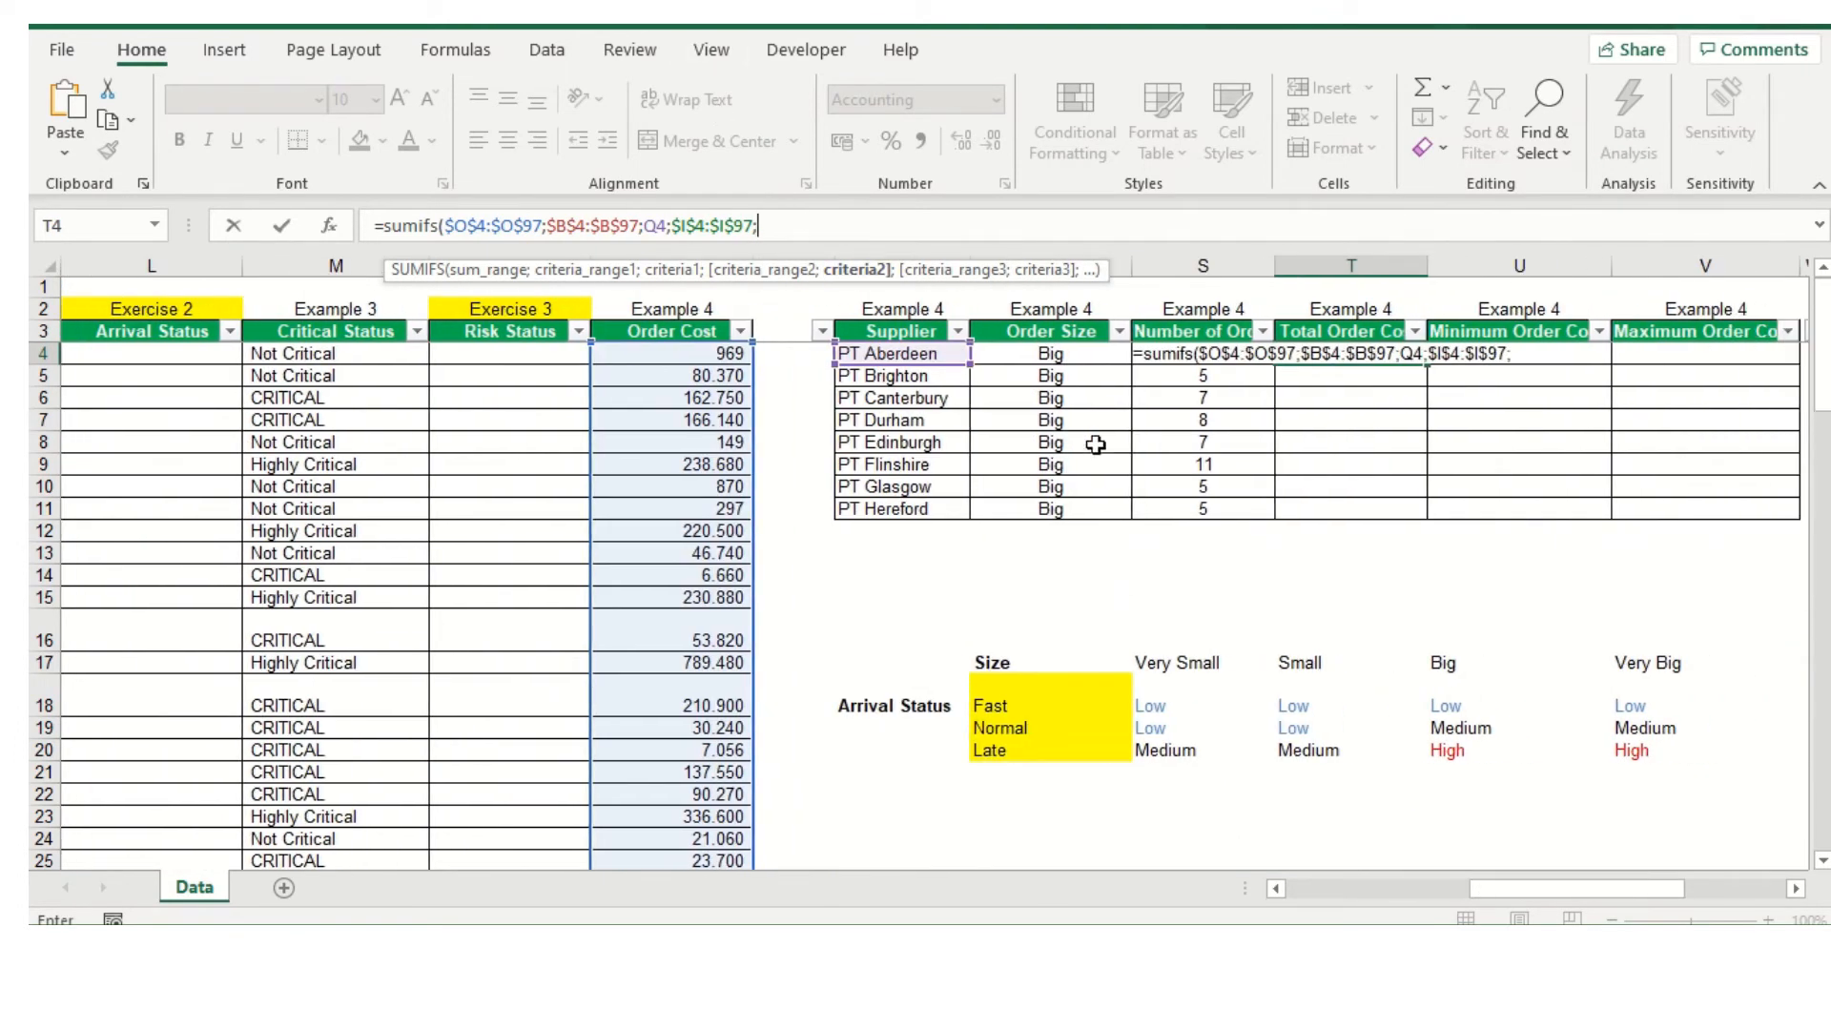
{"action": "left_click", "coordinate": [1072, 357]}
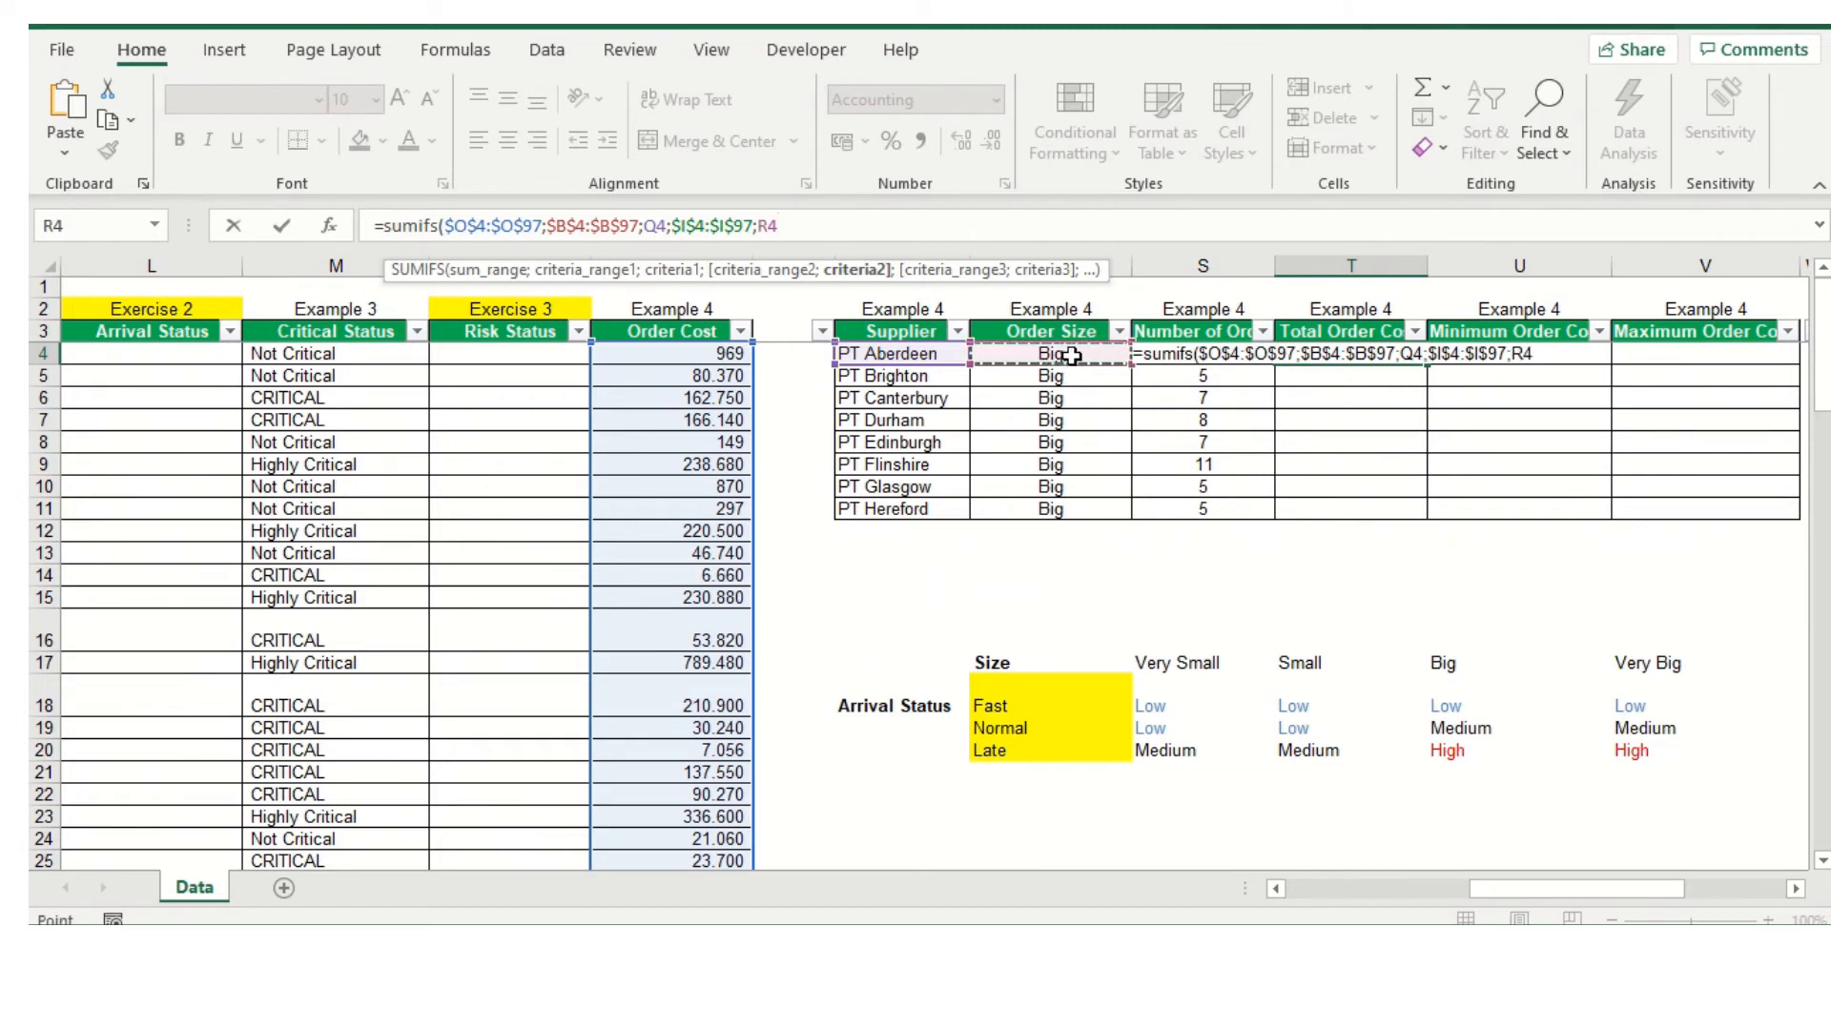
{"action": "type", "text": ")"}
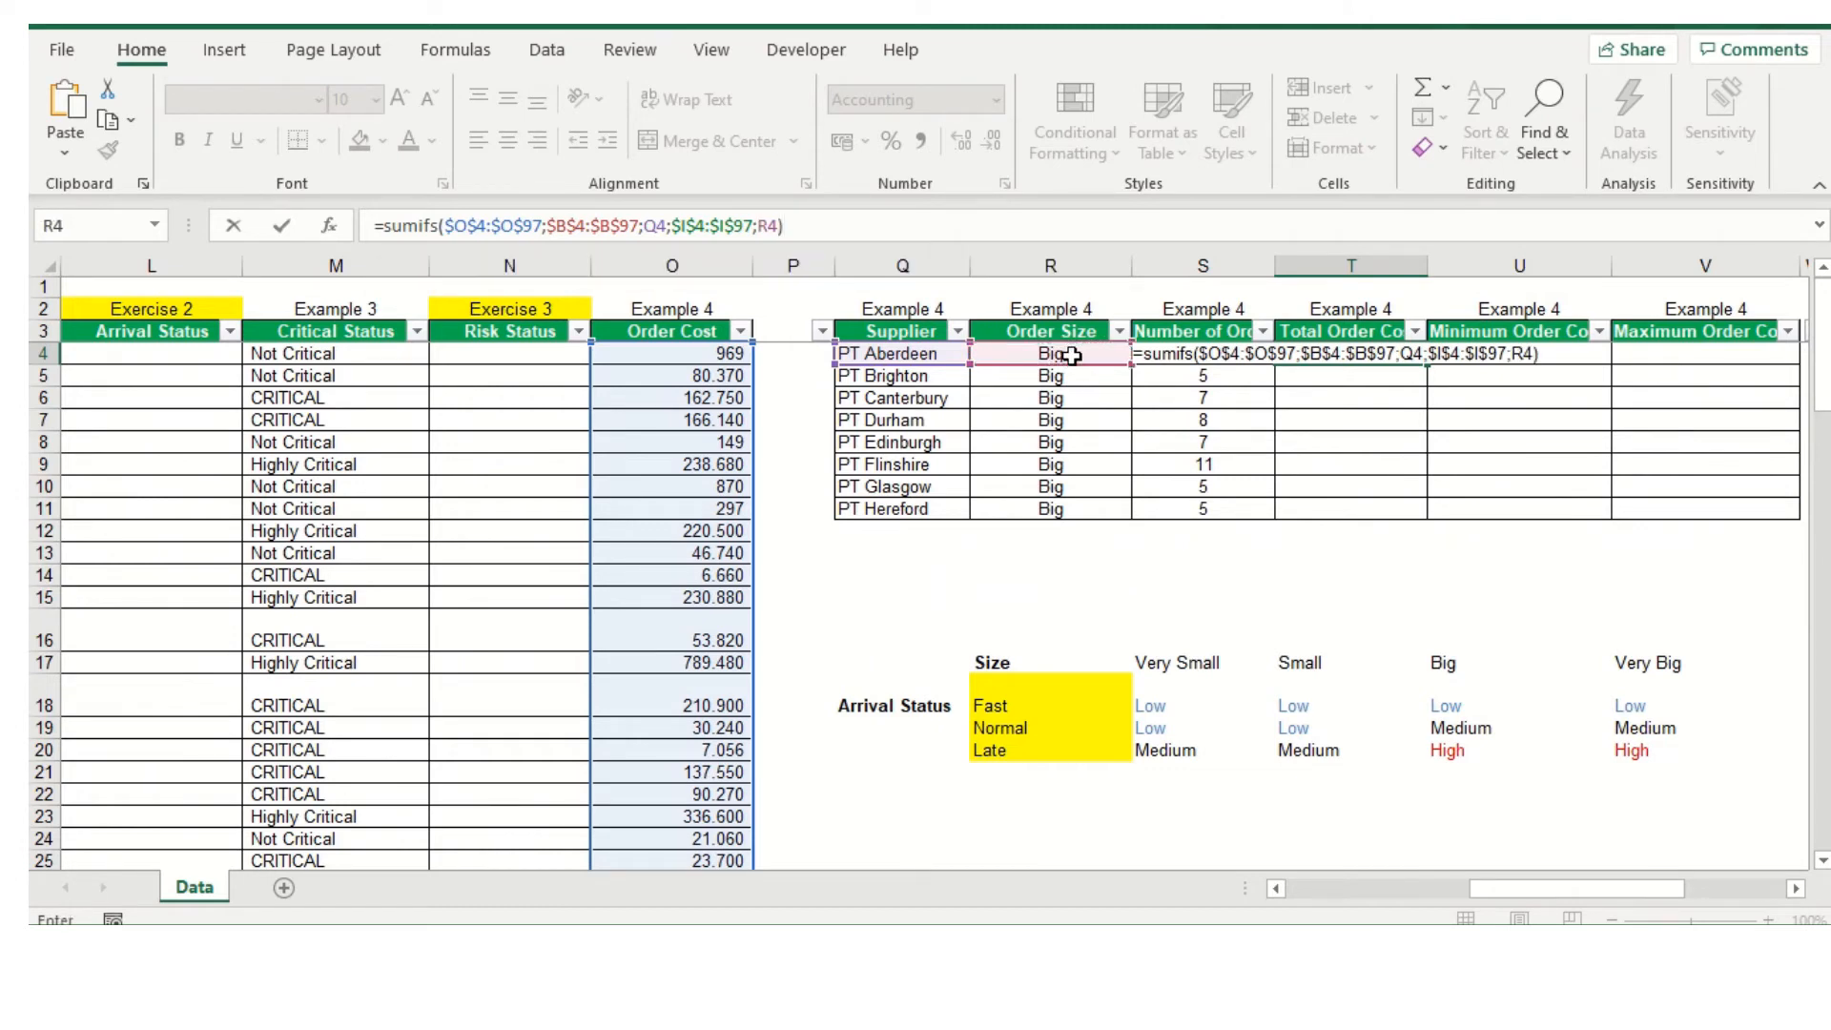
{"action": "key", "text": "Return"}
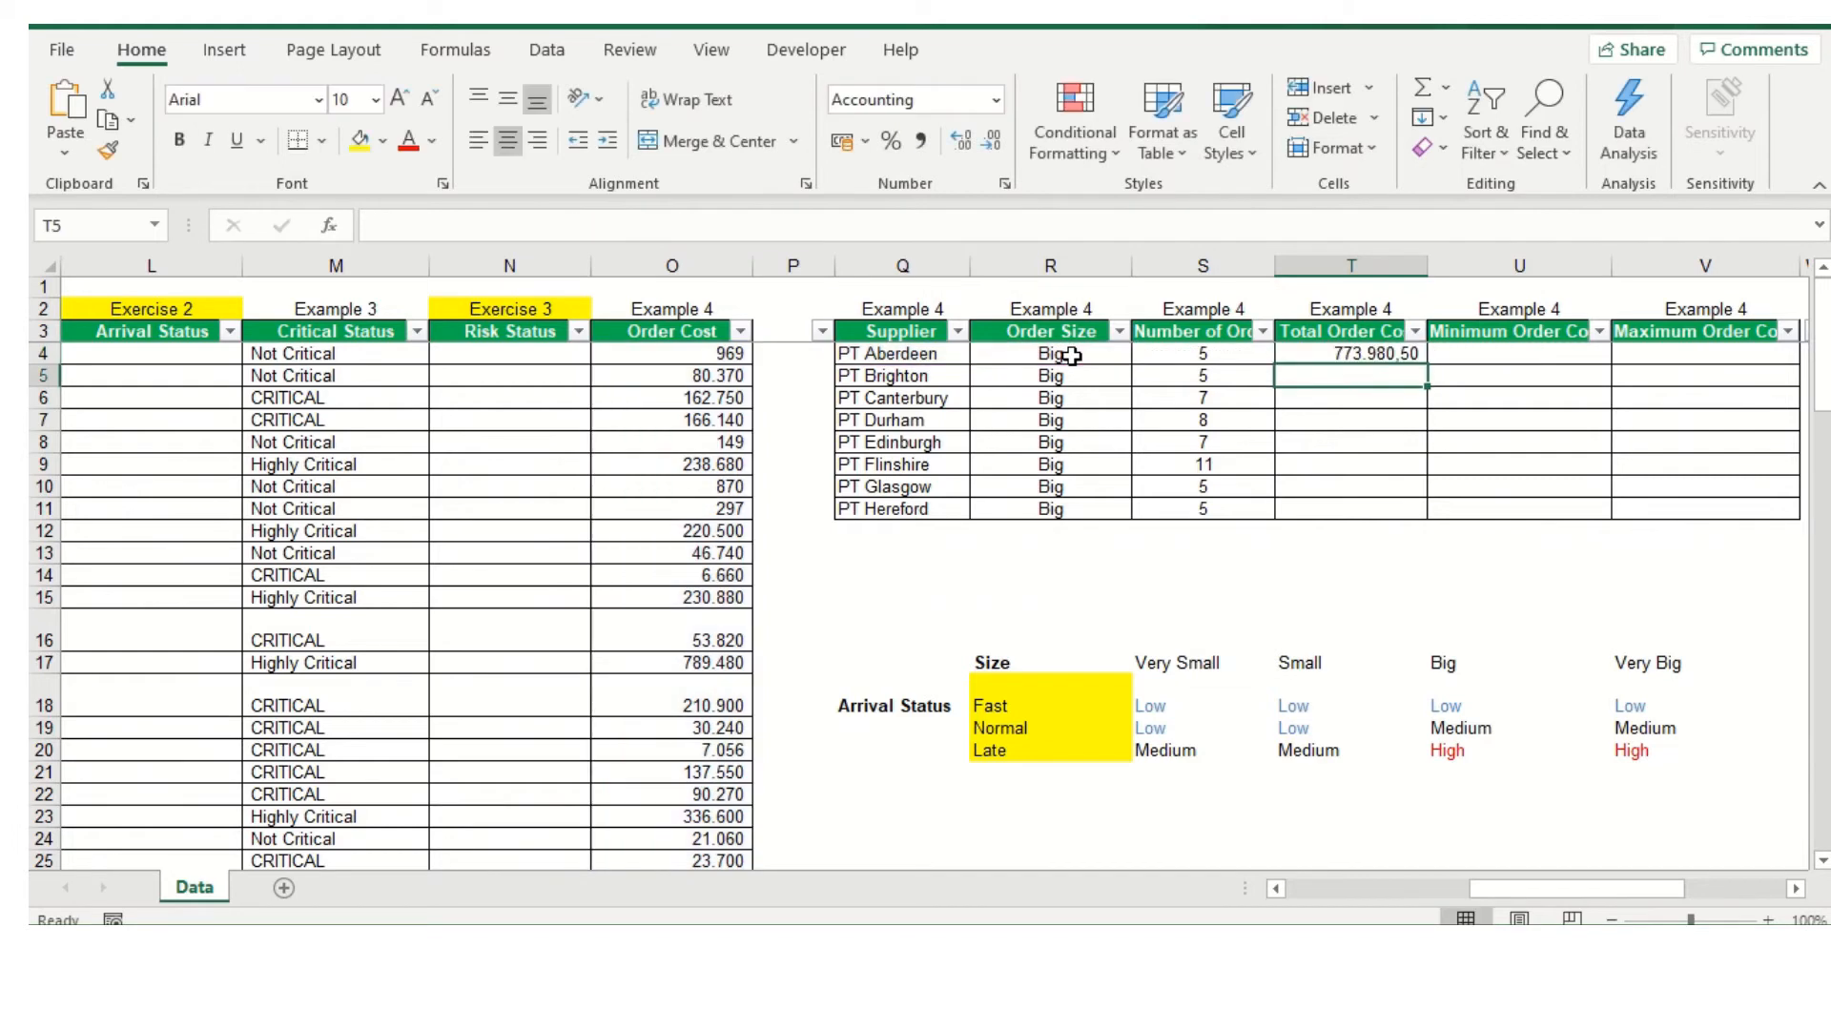
{"action": "left_click", "coordinate": [1411, 366]}
{"action": "left_click_drag", "start_coordinate": [1428, 369], "coordinate": [1442, 520]}
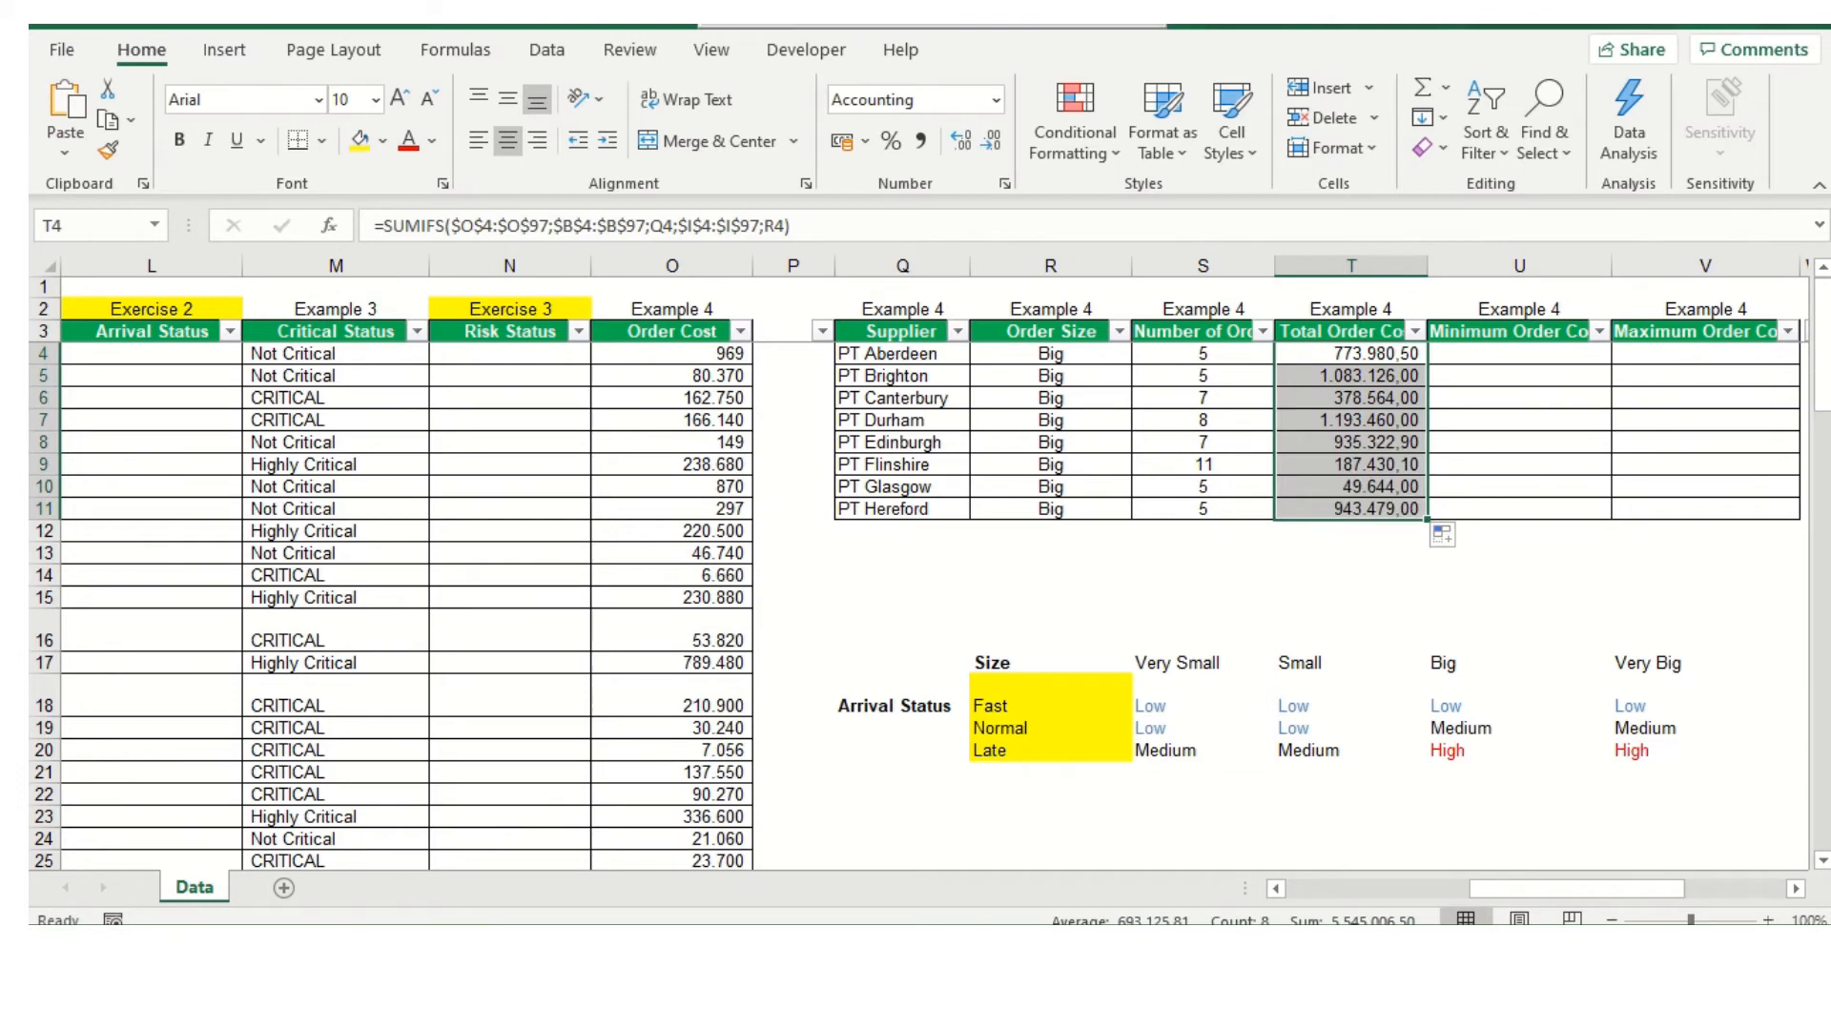
Start a MINIFS formula in the first Minimum Order Cost cell, U4
{"action": "scroll", "coordinate": [1481, 869], "scroll_direction": "right", "scroll_amount": 3}
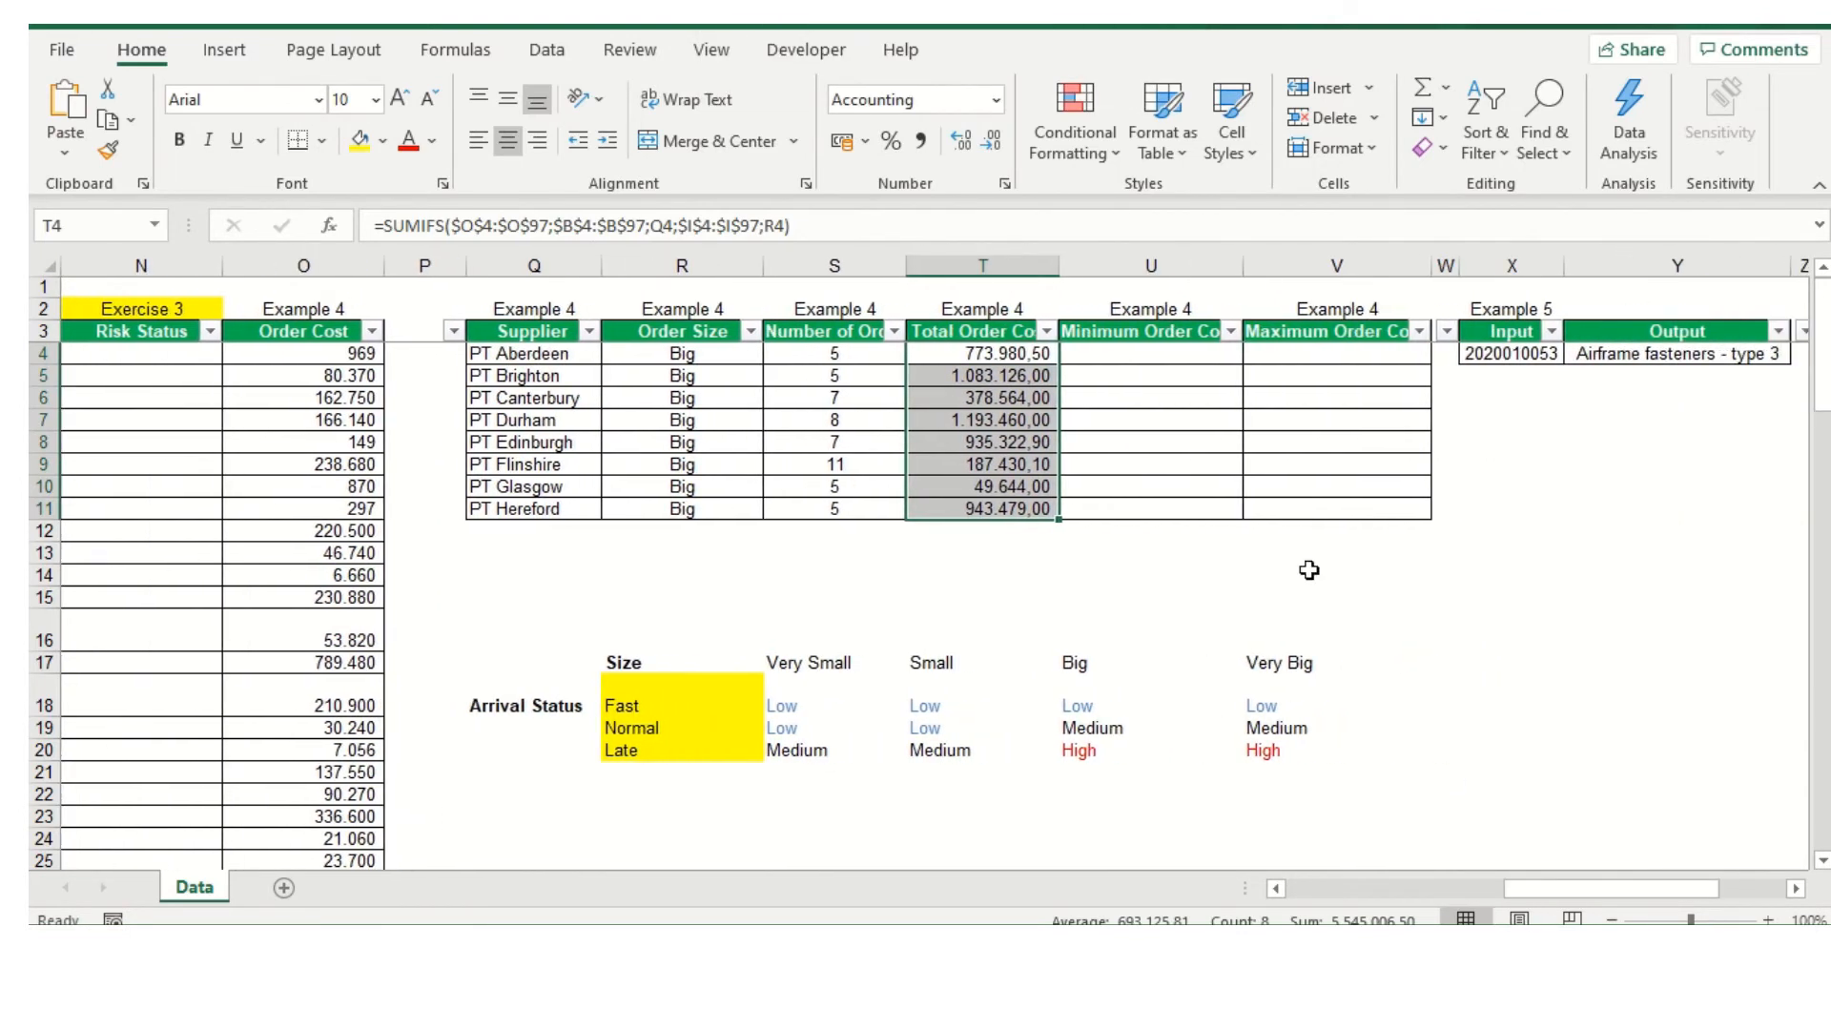
{"action": "left_click", "coordinate": [1156, 350]}
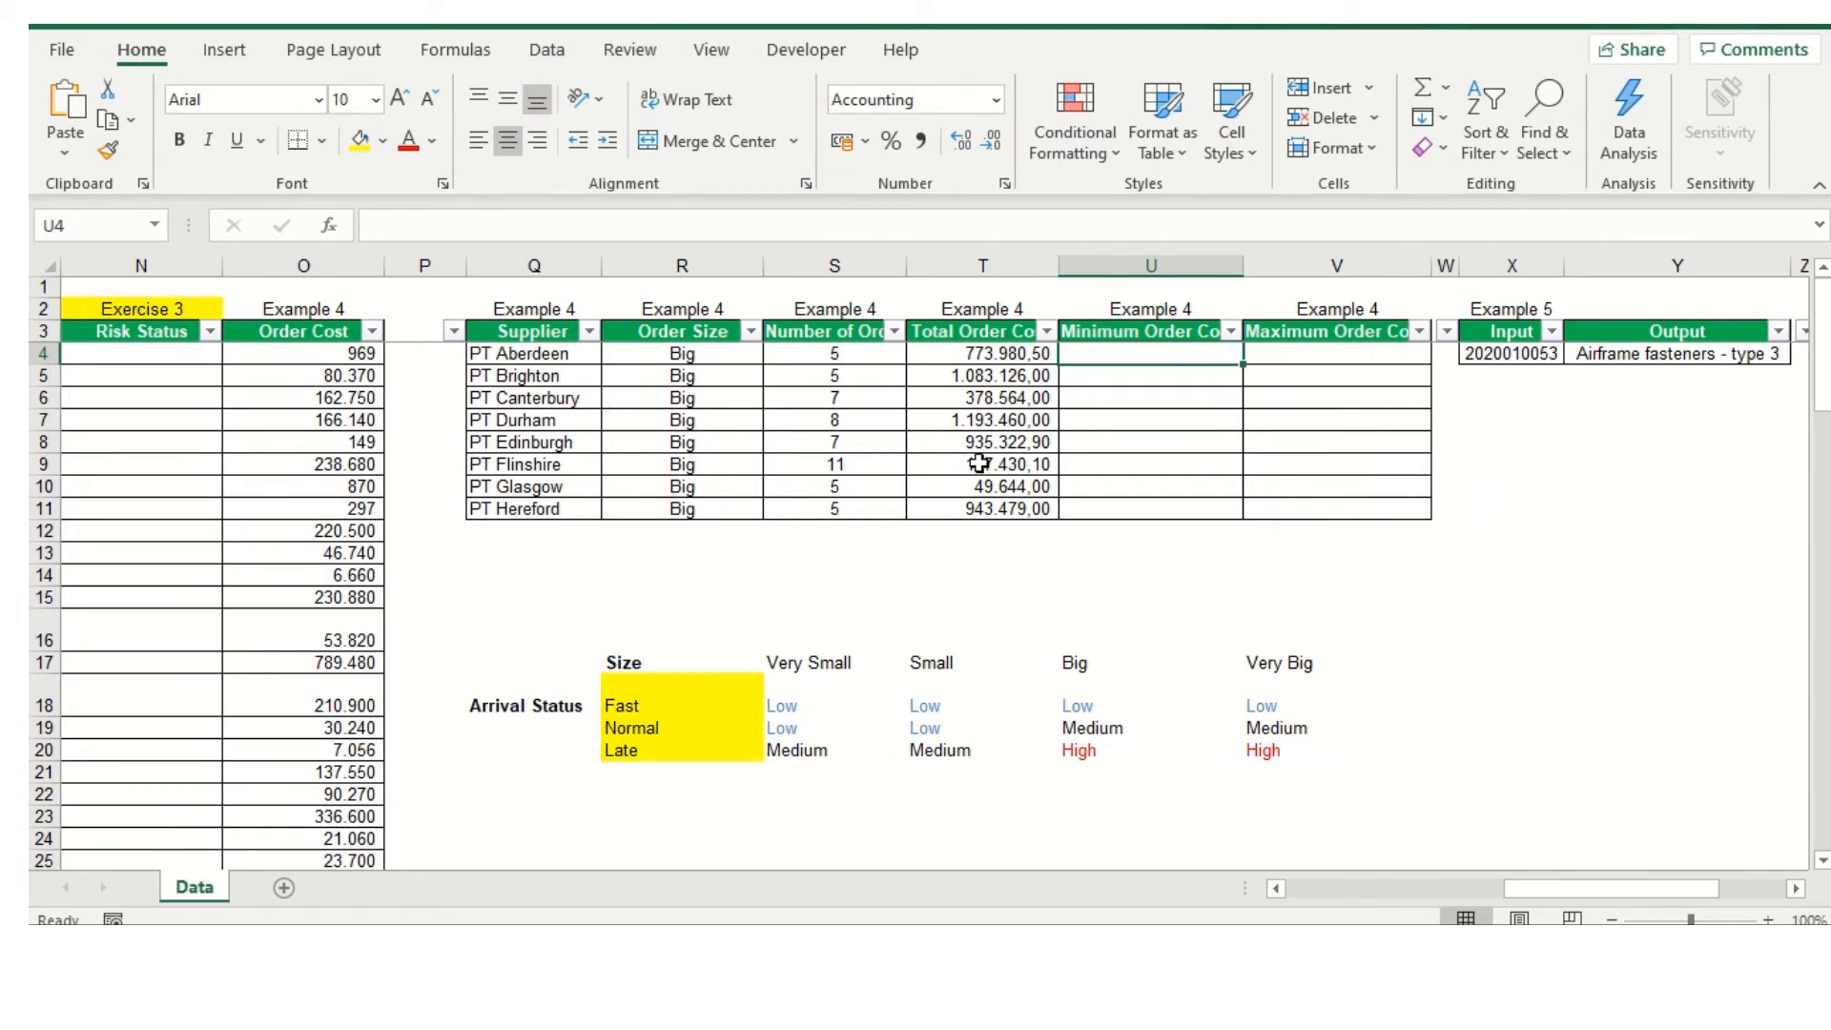
{"action": "type", "text": "=MIN"}
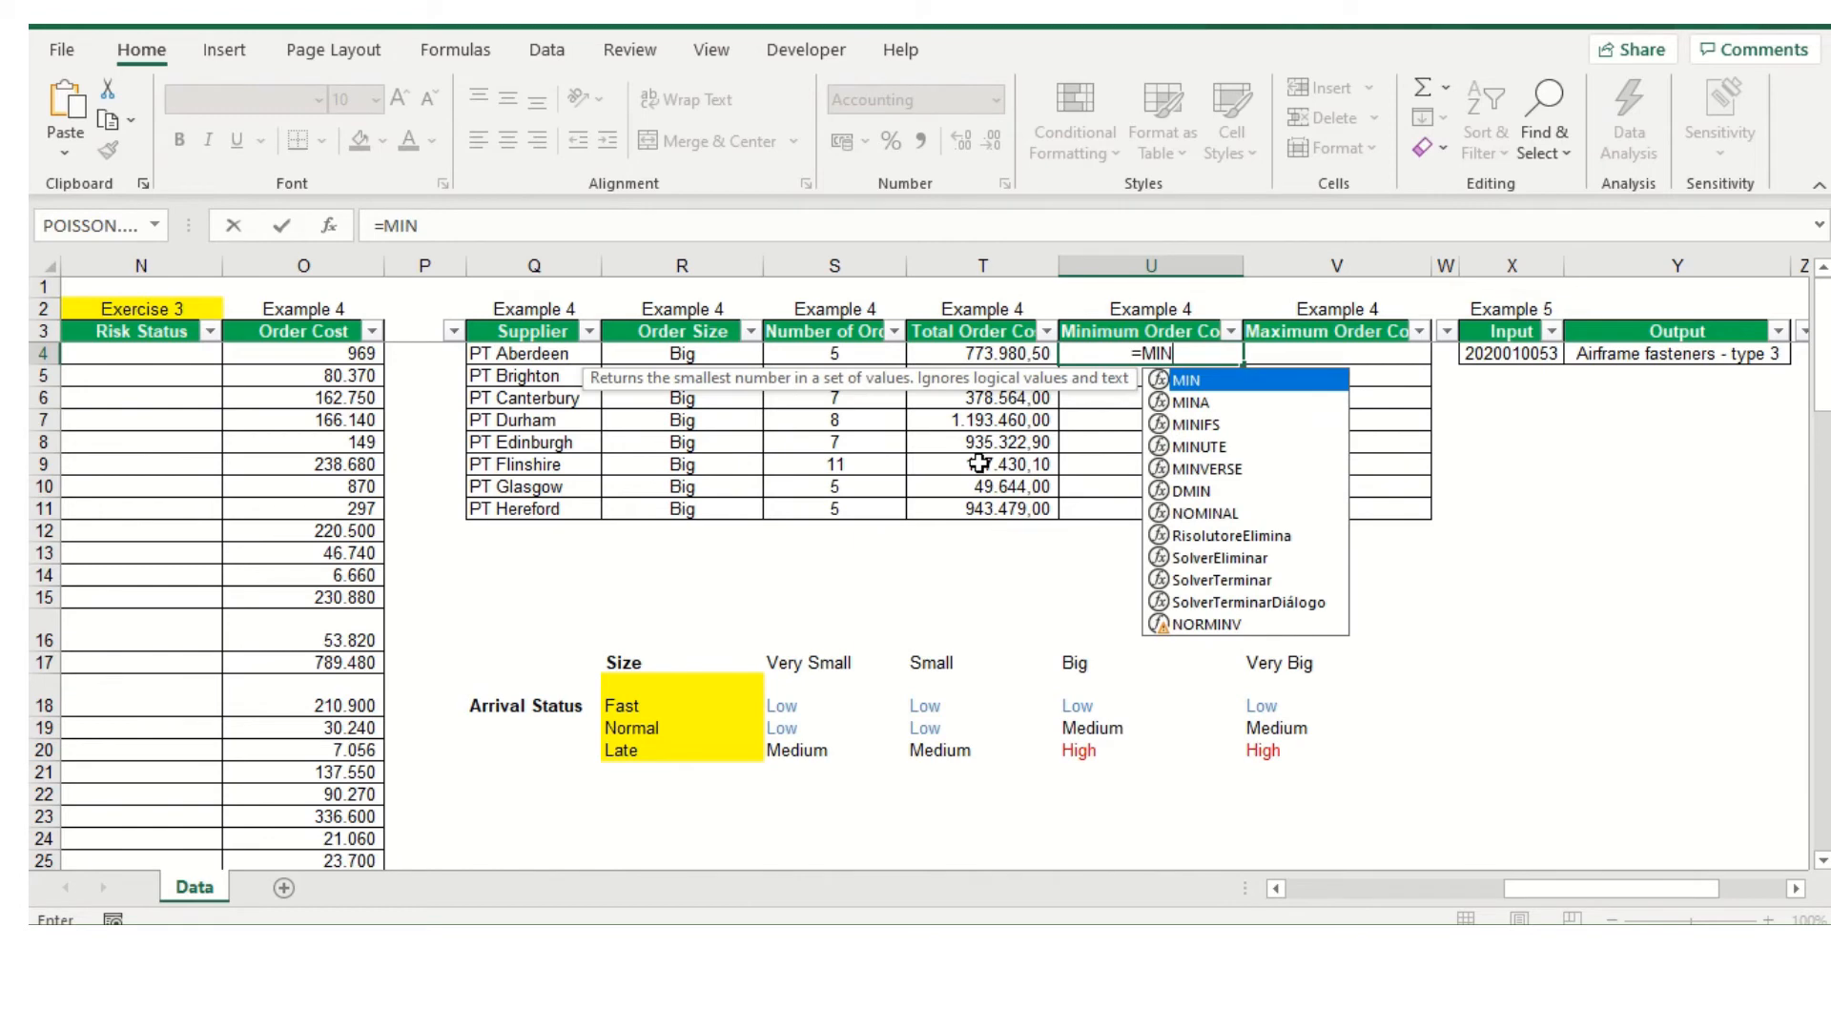
{"action": "type", "text": "IFS("}
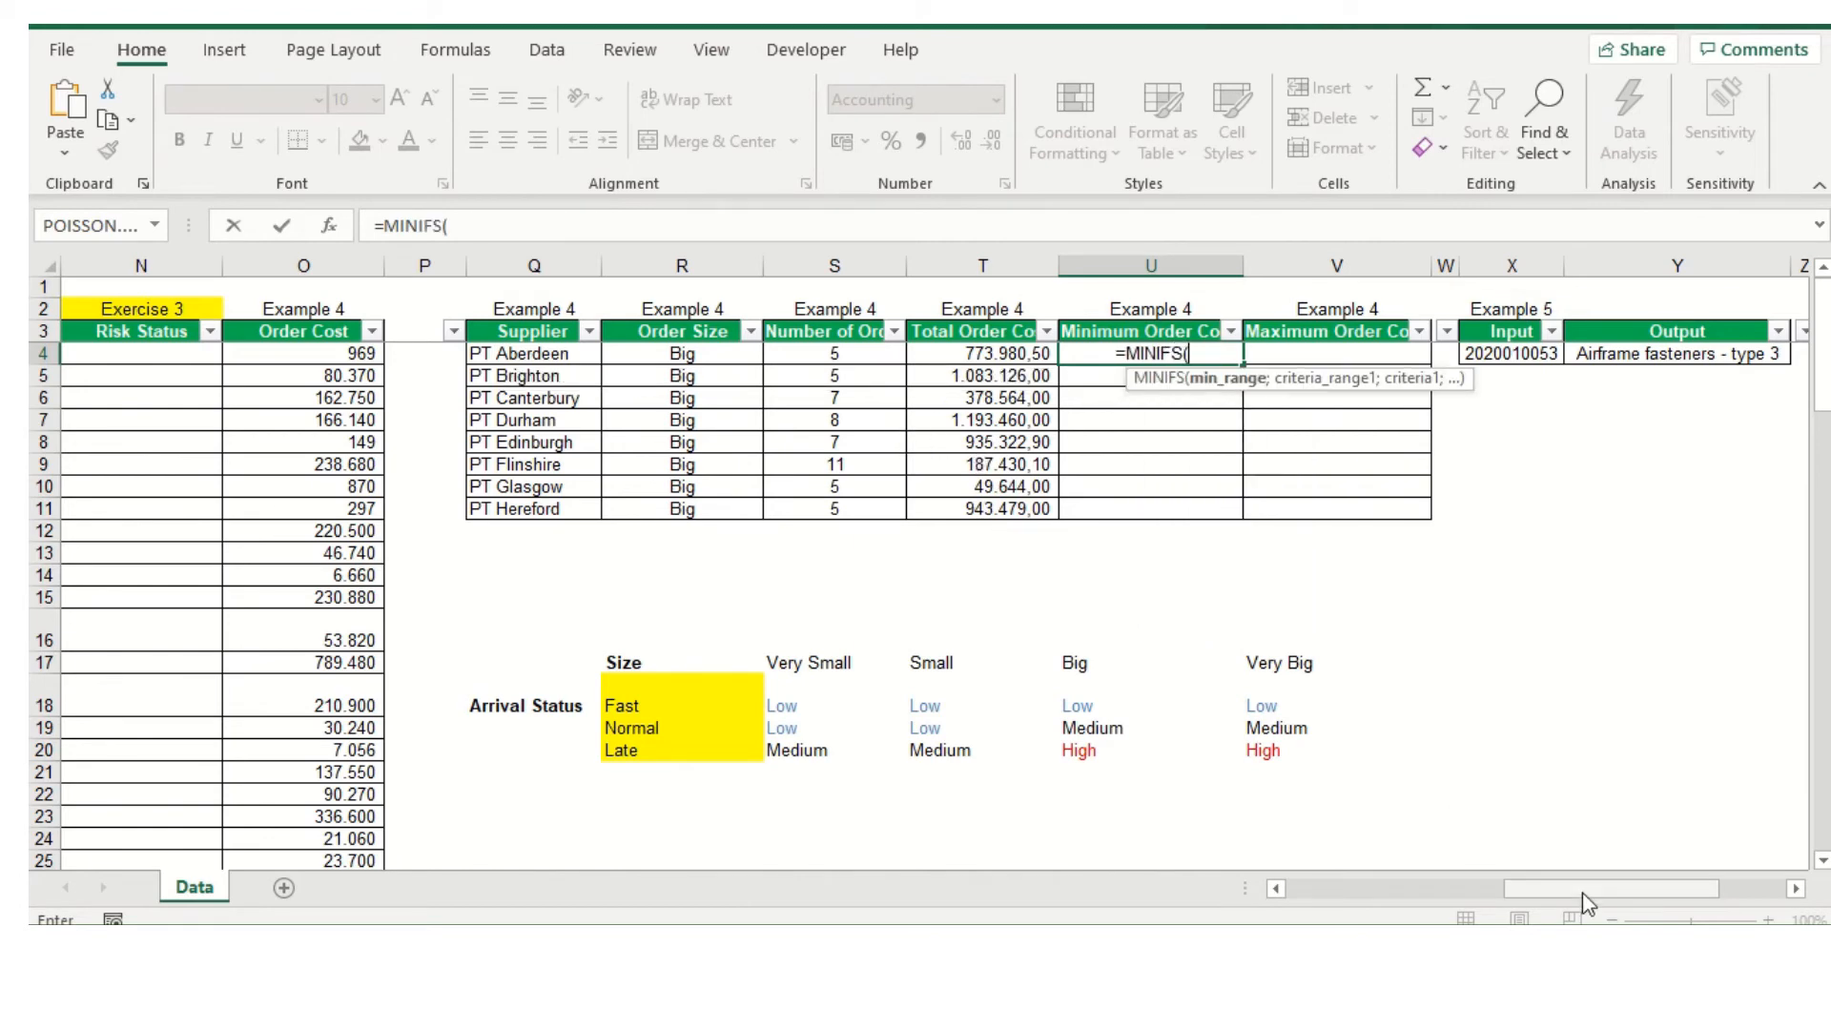
Set the Order Cost range as the MINIFS min range, absolute as $O$4:$O$97, and continue to the first criteria range
{"action": "left_click_drag", "start_coordinate": [1583, 894], "coordinate": [1566, 897]}
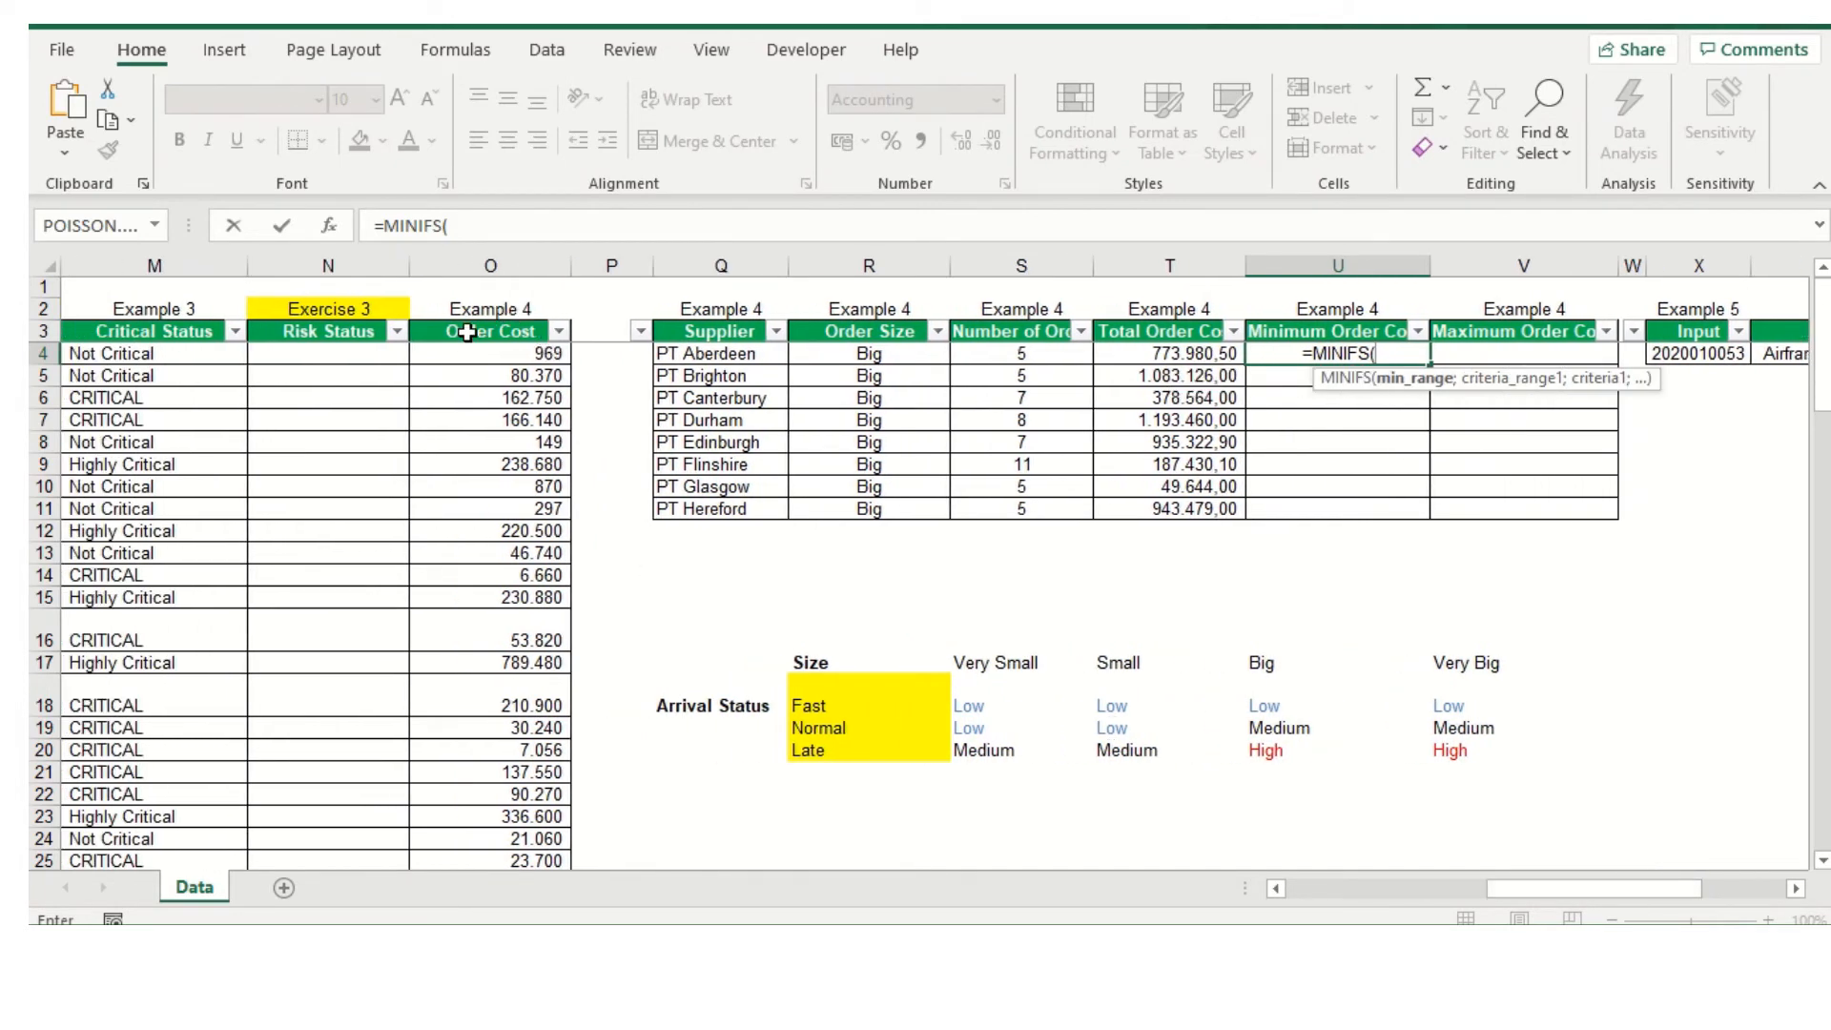
{"action": "left_click_drag", "start_coordinate": [480, 350], "coordinate": [478, 839]}
{"action": "scroll", "coordinate": [511, 676], "scroll_direction": "up", "scroll_amount": 7}
{"action": "scroll", "coordinate": [511, 676], "scroll_direction": "up", "scroll_amount": 17}
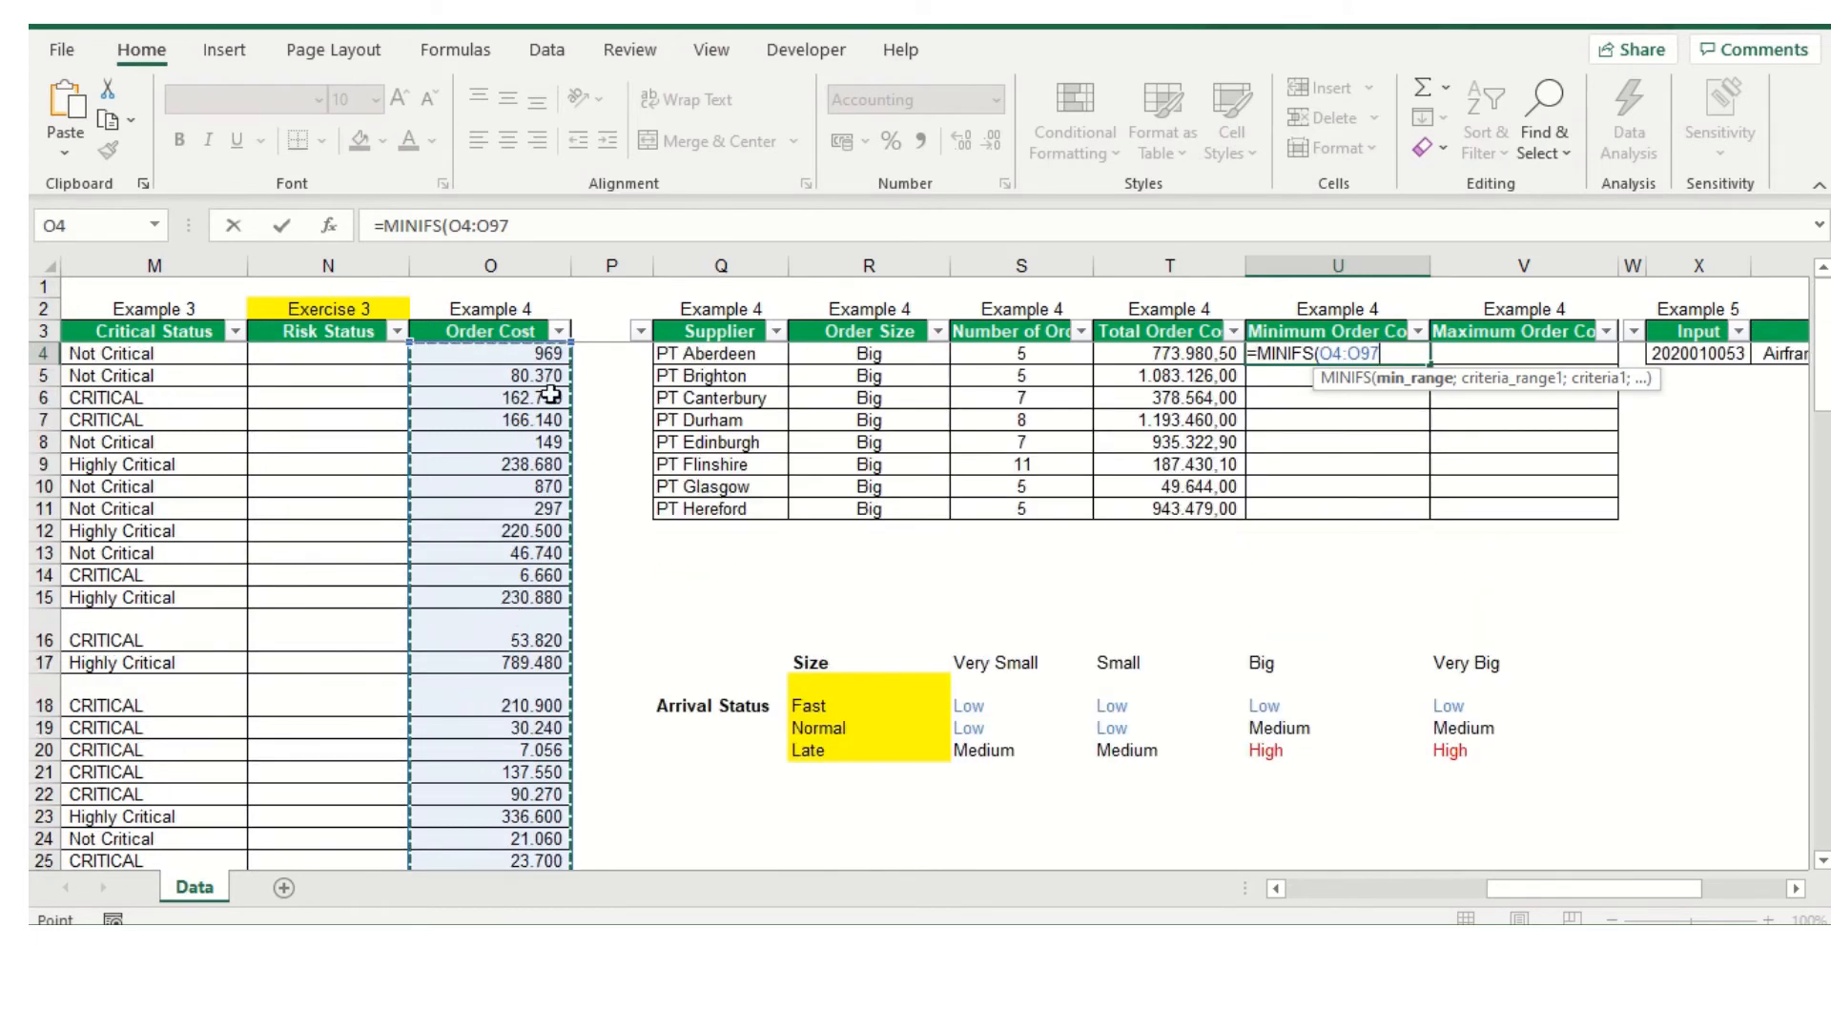
{"action": "key", "text": "F4"}
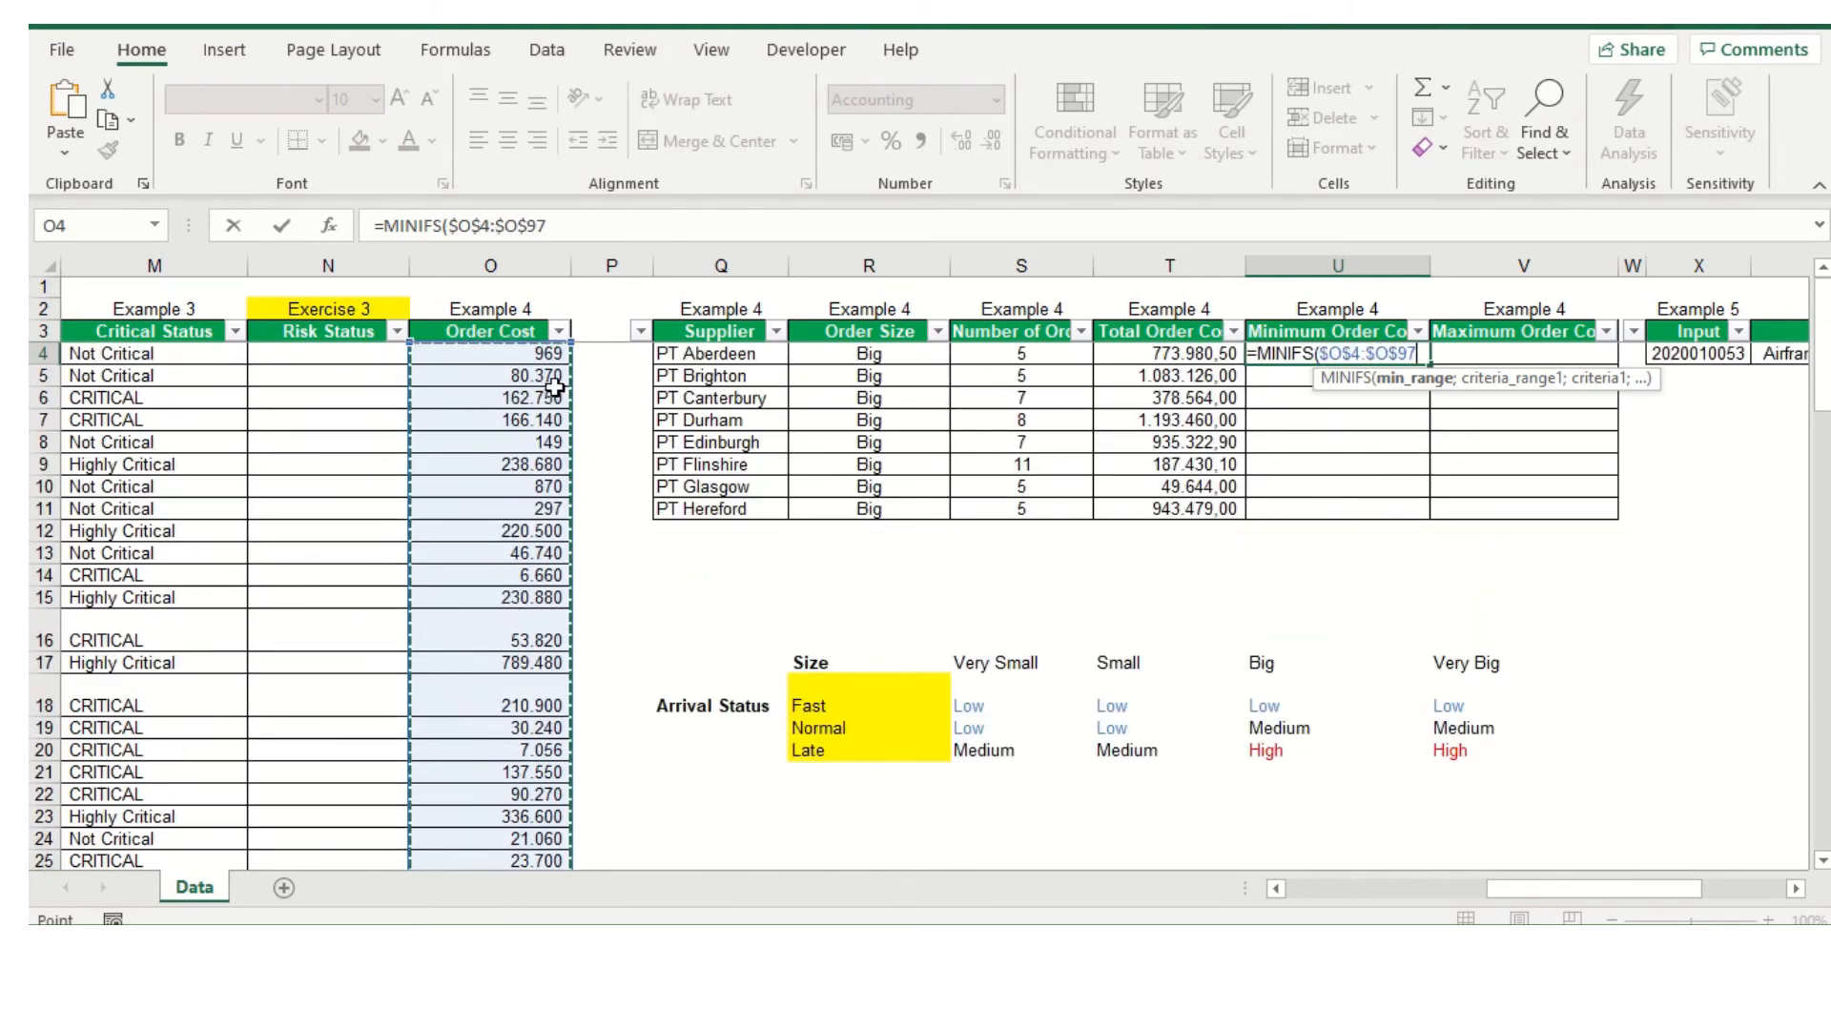
{"action": "left_click", "coordinate": [591, 222]}
{"action": "type", "text": ";"}
Add the Supplier range as the MINIFS formula's first criteria range, absolute as $B$4:$B$97
{"action": "left_click_drag", "start_coordinate": [1593, 888], "coordinate": [1392, 888]}
{"action": "left_click_drag", "start_coordinate": [297, 345], "coordinate": [256, 820]}
{"action": "key", "text": "F4"}
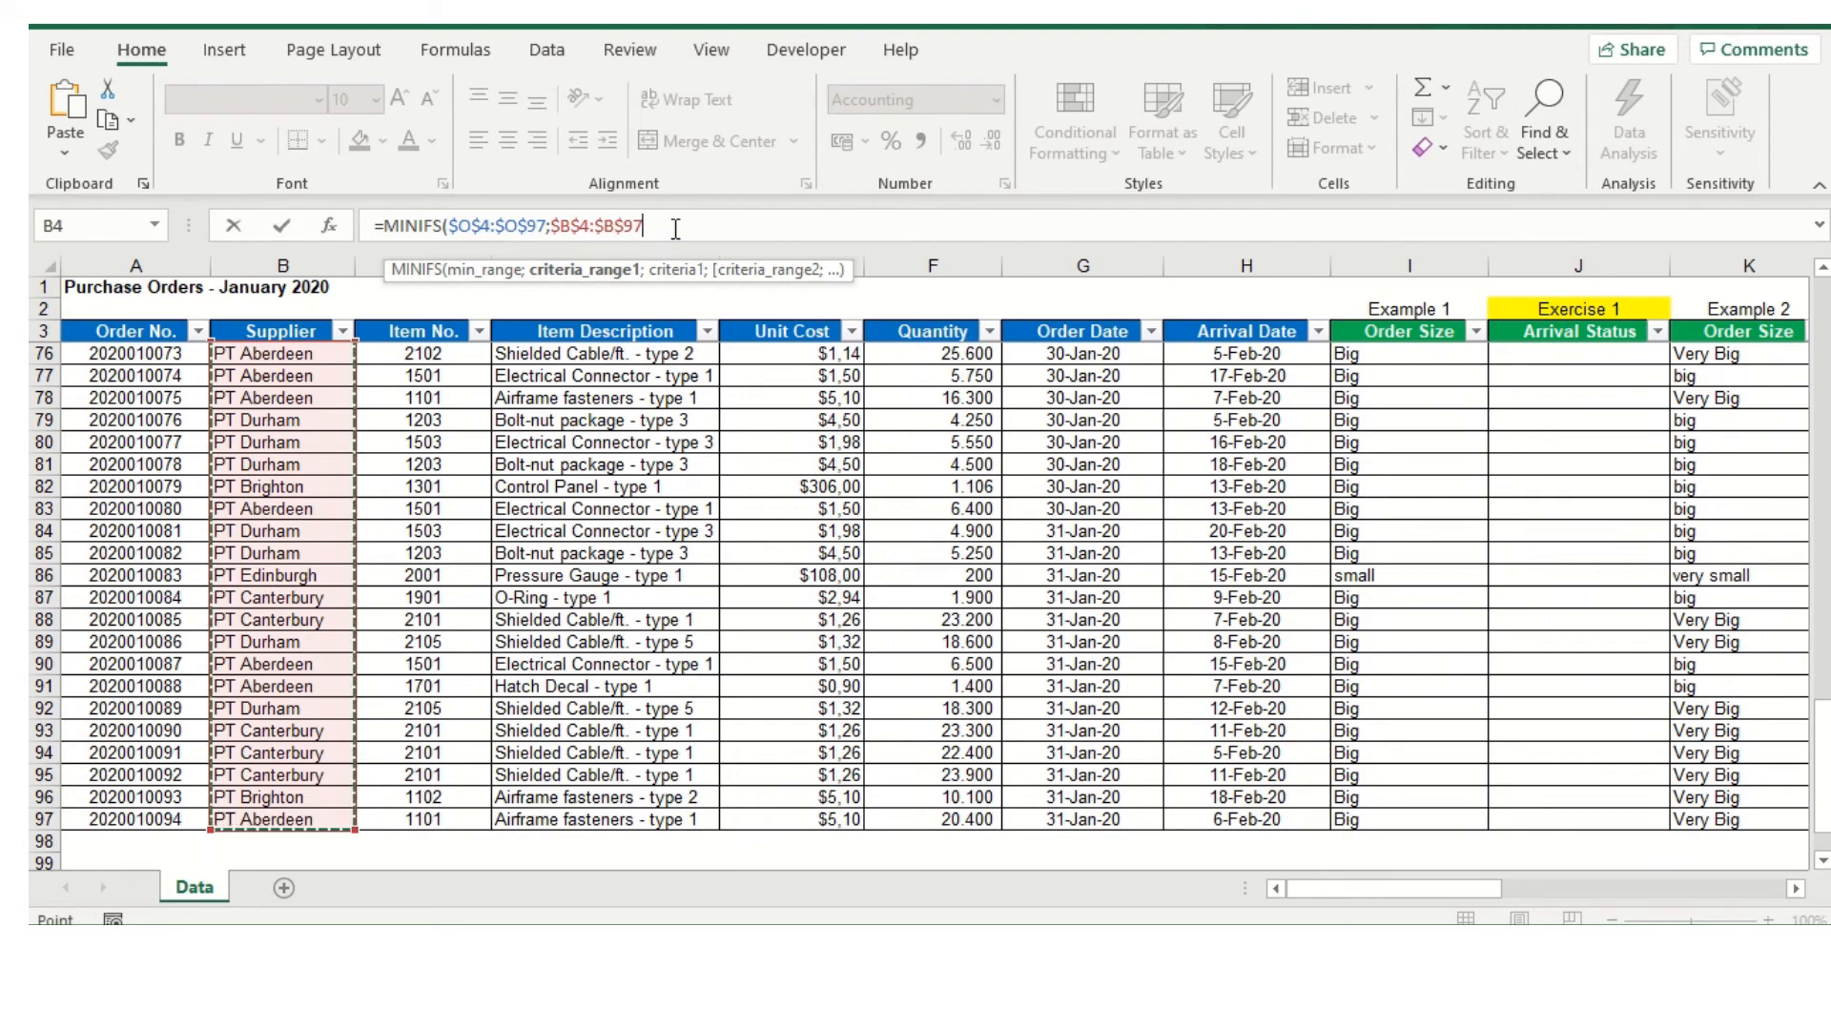
Set supplier cell Q4 as the MINIFS formula's first criterion and continue to the second criteria range
{"action": "type", "text": ";"}
{"action": "left_click_drag", "start_coordinate": [1464, 889], "coordinate": [1614, 889]}
{"action": "scroll", "coordinate": [1507, 702], "scroll_direction": "up", "scroll_amount": 6}
{"action": "scroll", "coordinate": [1506, 702], "scroll_direction": "up", "scroll_amount": 18}
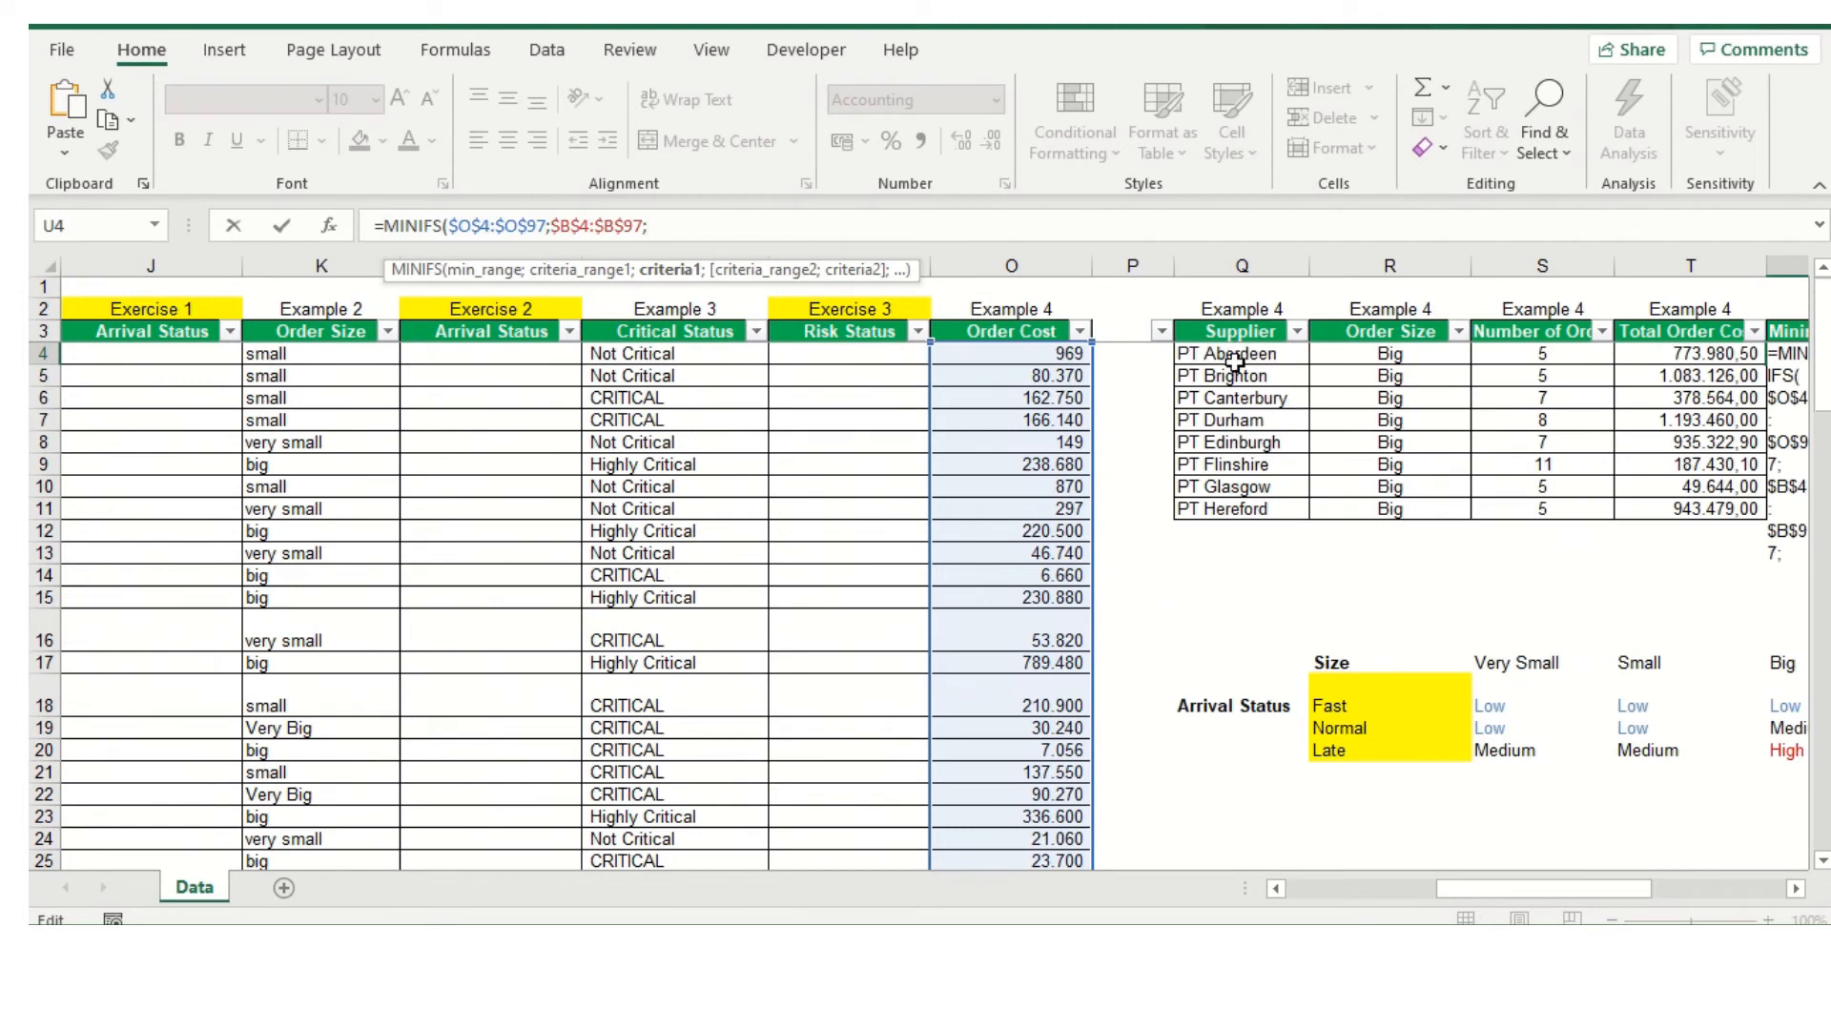
{"action": "left_click", "coordinate": [1235, 361]}
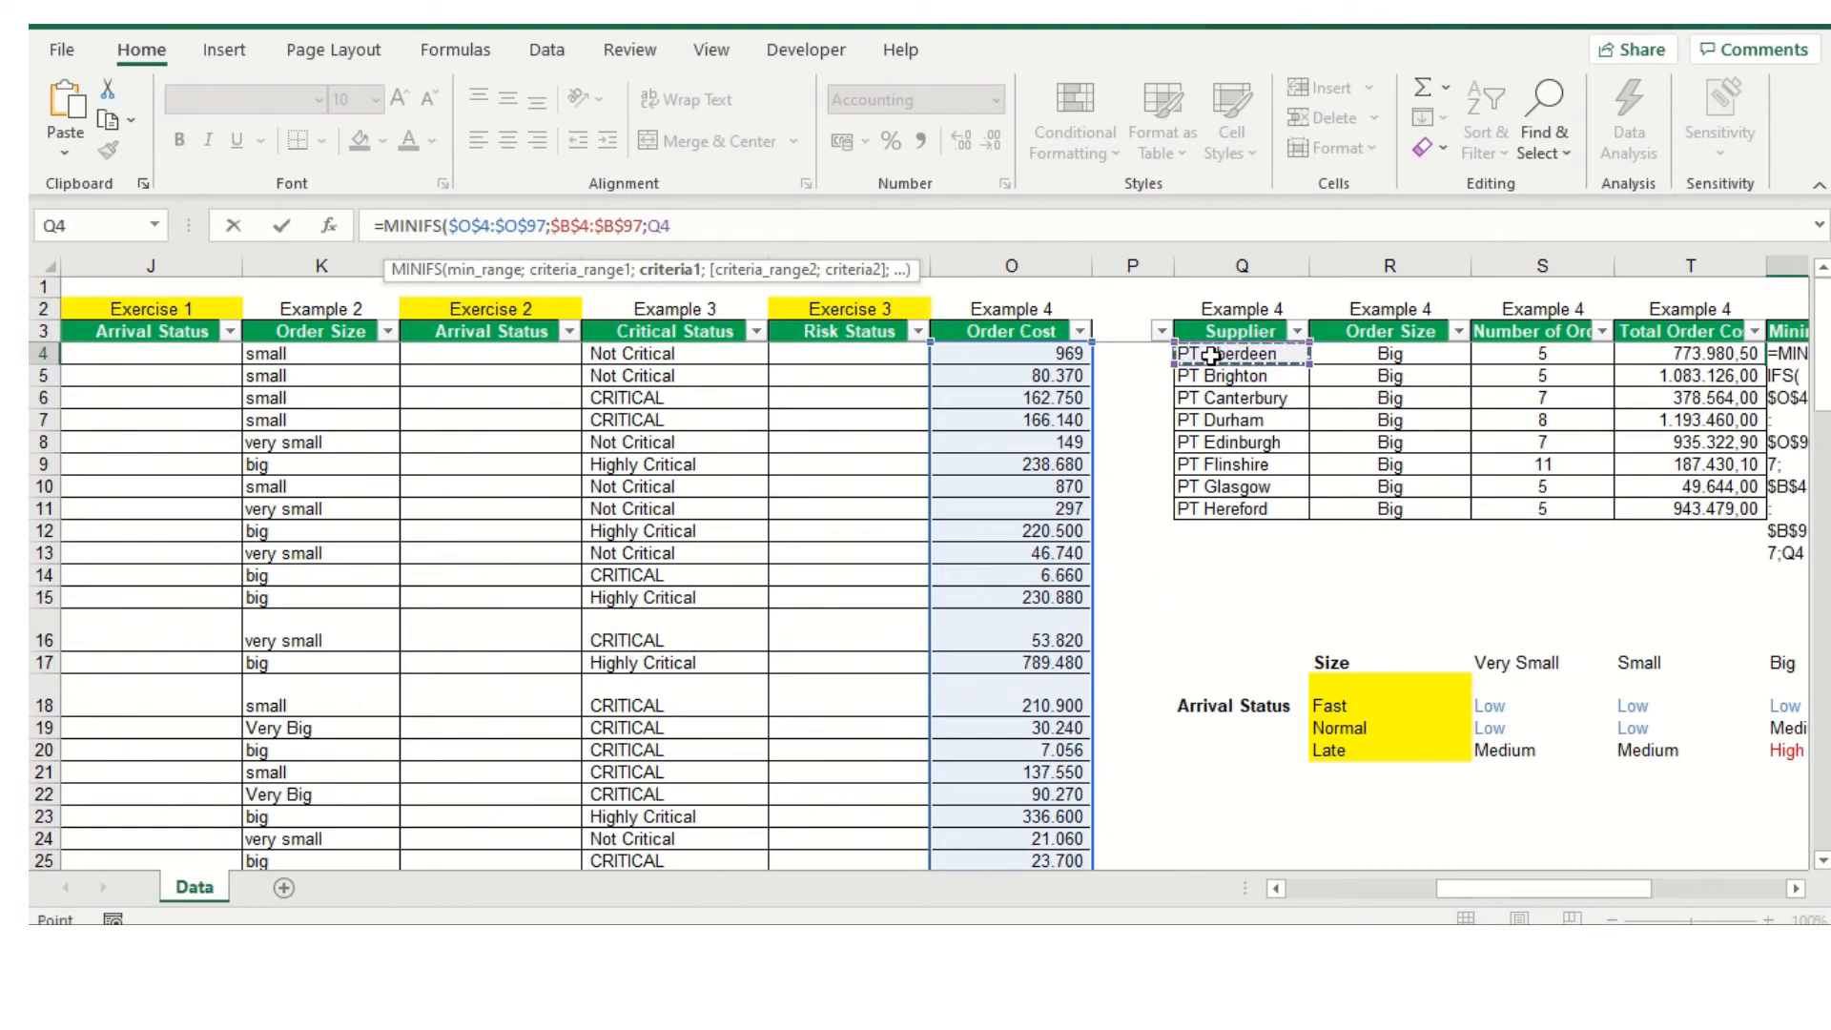
{"action": "type", "text": ";"}
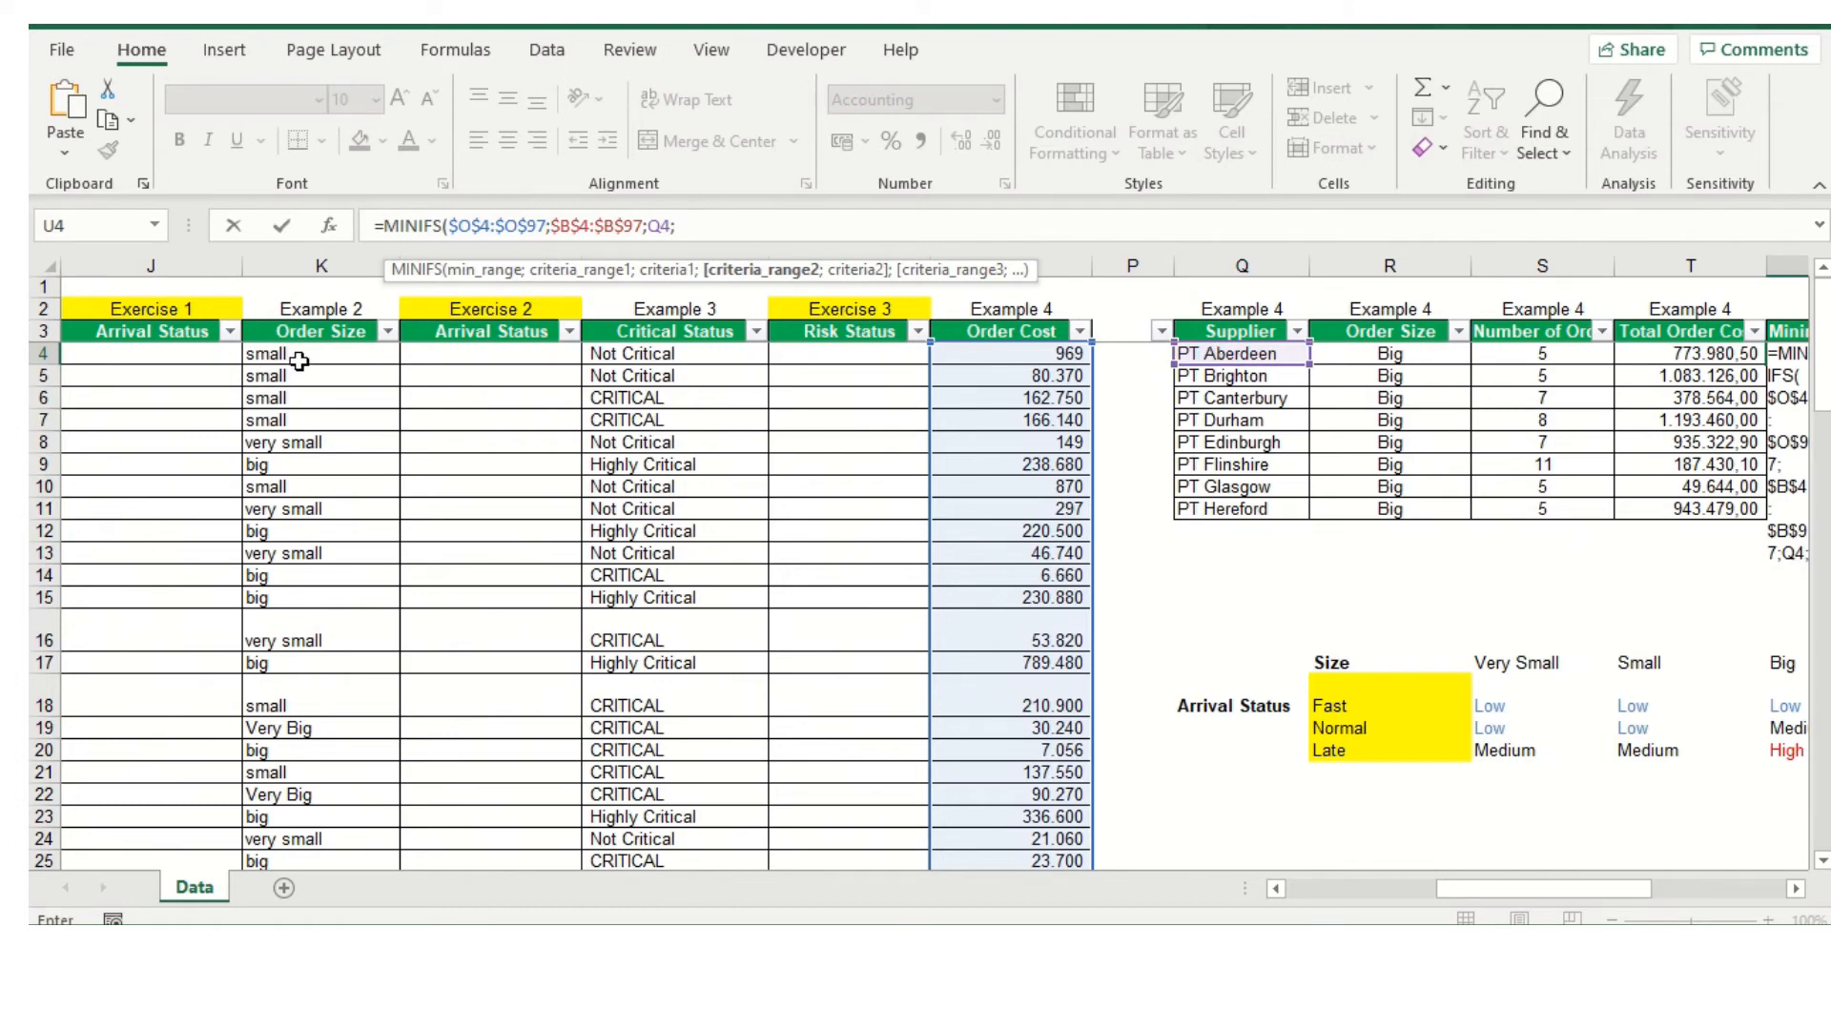
Add the Example 2 Order Size range as the MINIFS formula's second criteria range, absolute as $K$4:$K$97
{"action": "left_click_drag", "start_coordinate": [301, 353], "coordinate": [310, 816]}
{"action": "key", "text": "F4"}
{"action": "left_click", "coordinate": [776, 233]}
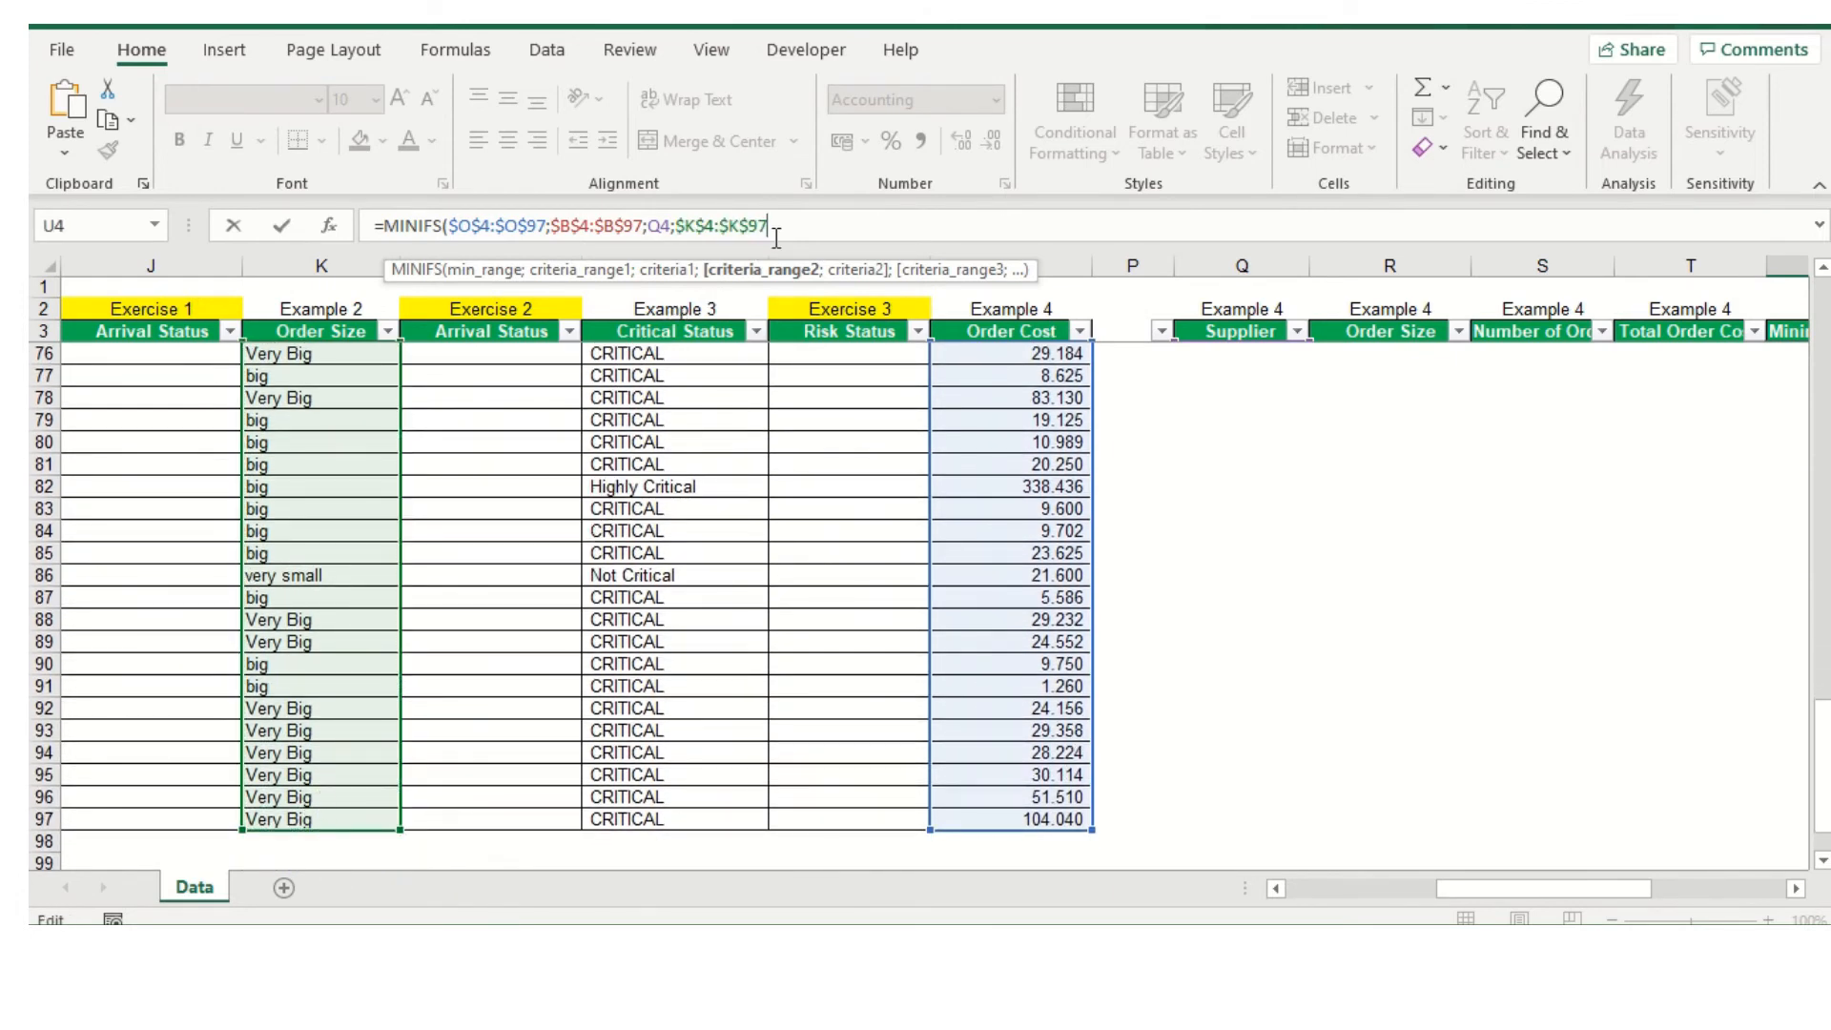
{"action": "type", "text": ";"}
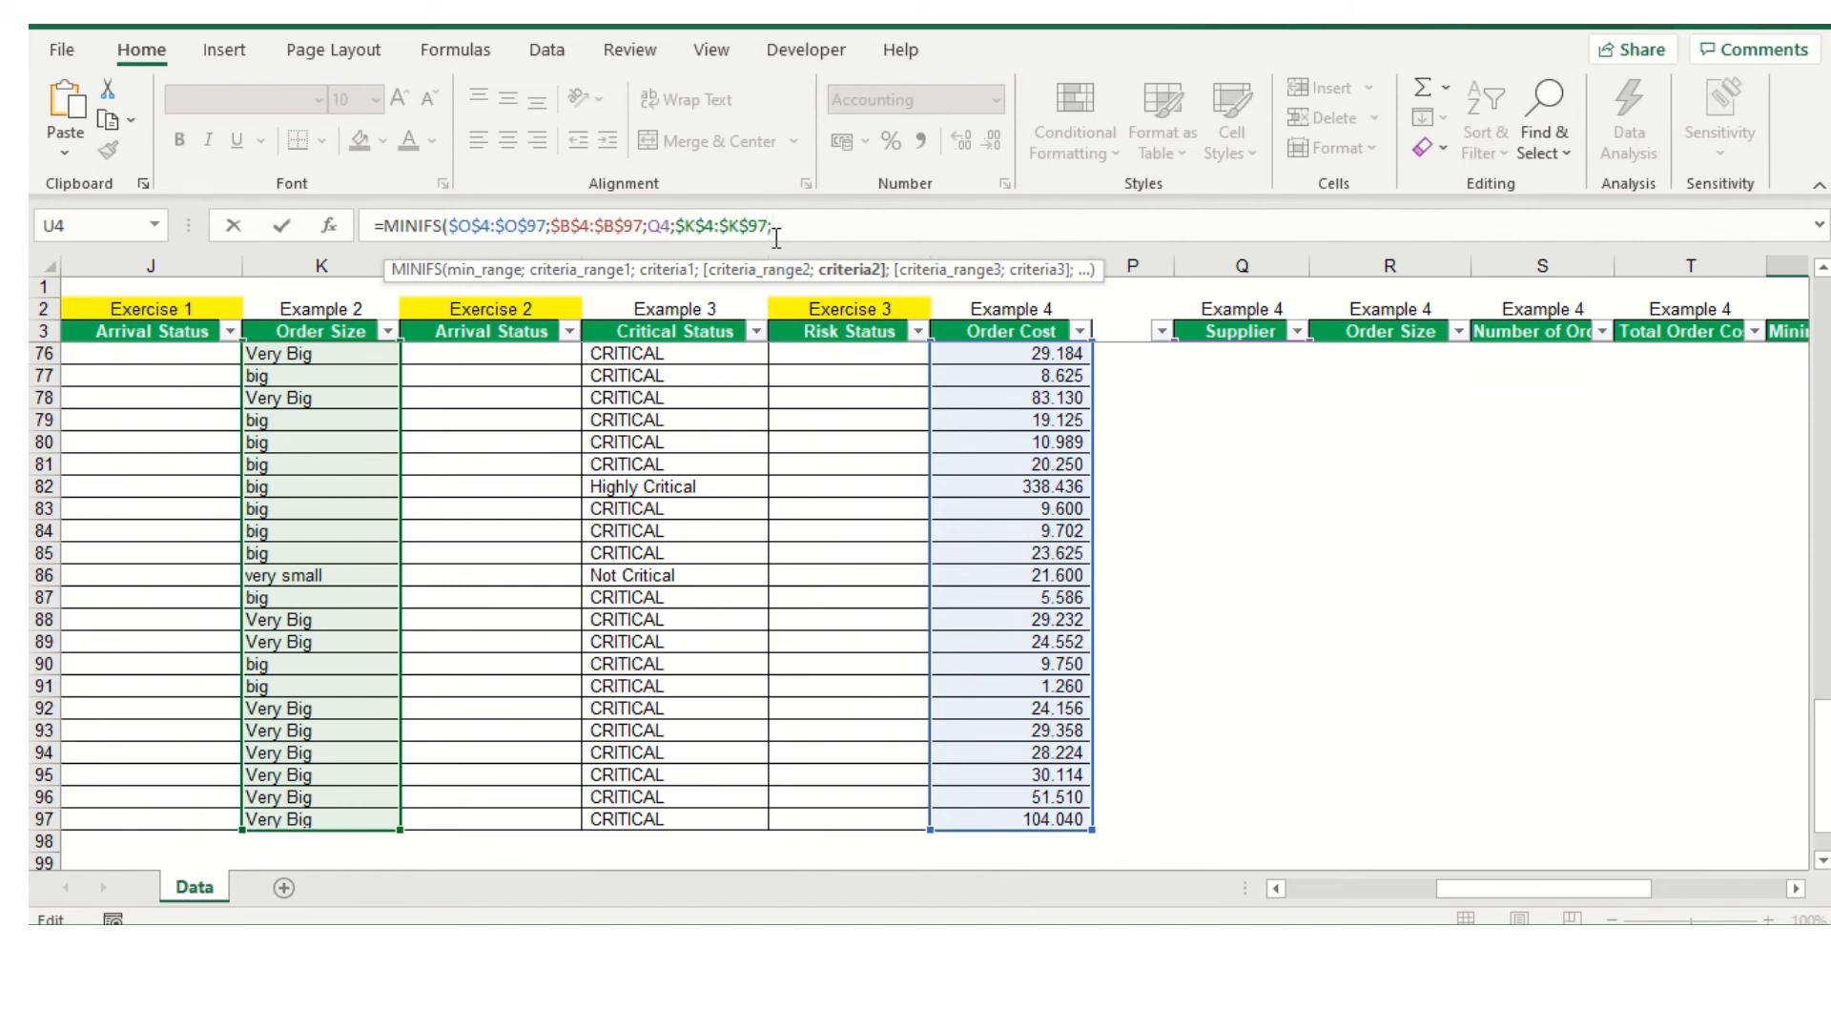
Complete the MINIFS formula with order size cell R4 as the second criterion and fill it down to U11
{"action": "scroll", "coordinate": [1526, 734], "scroll_direction": "up", "scroll_amount": 20}
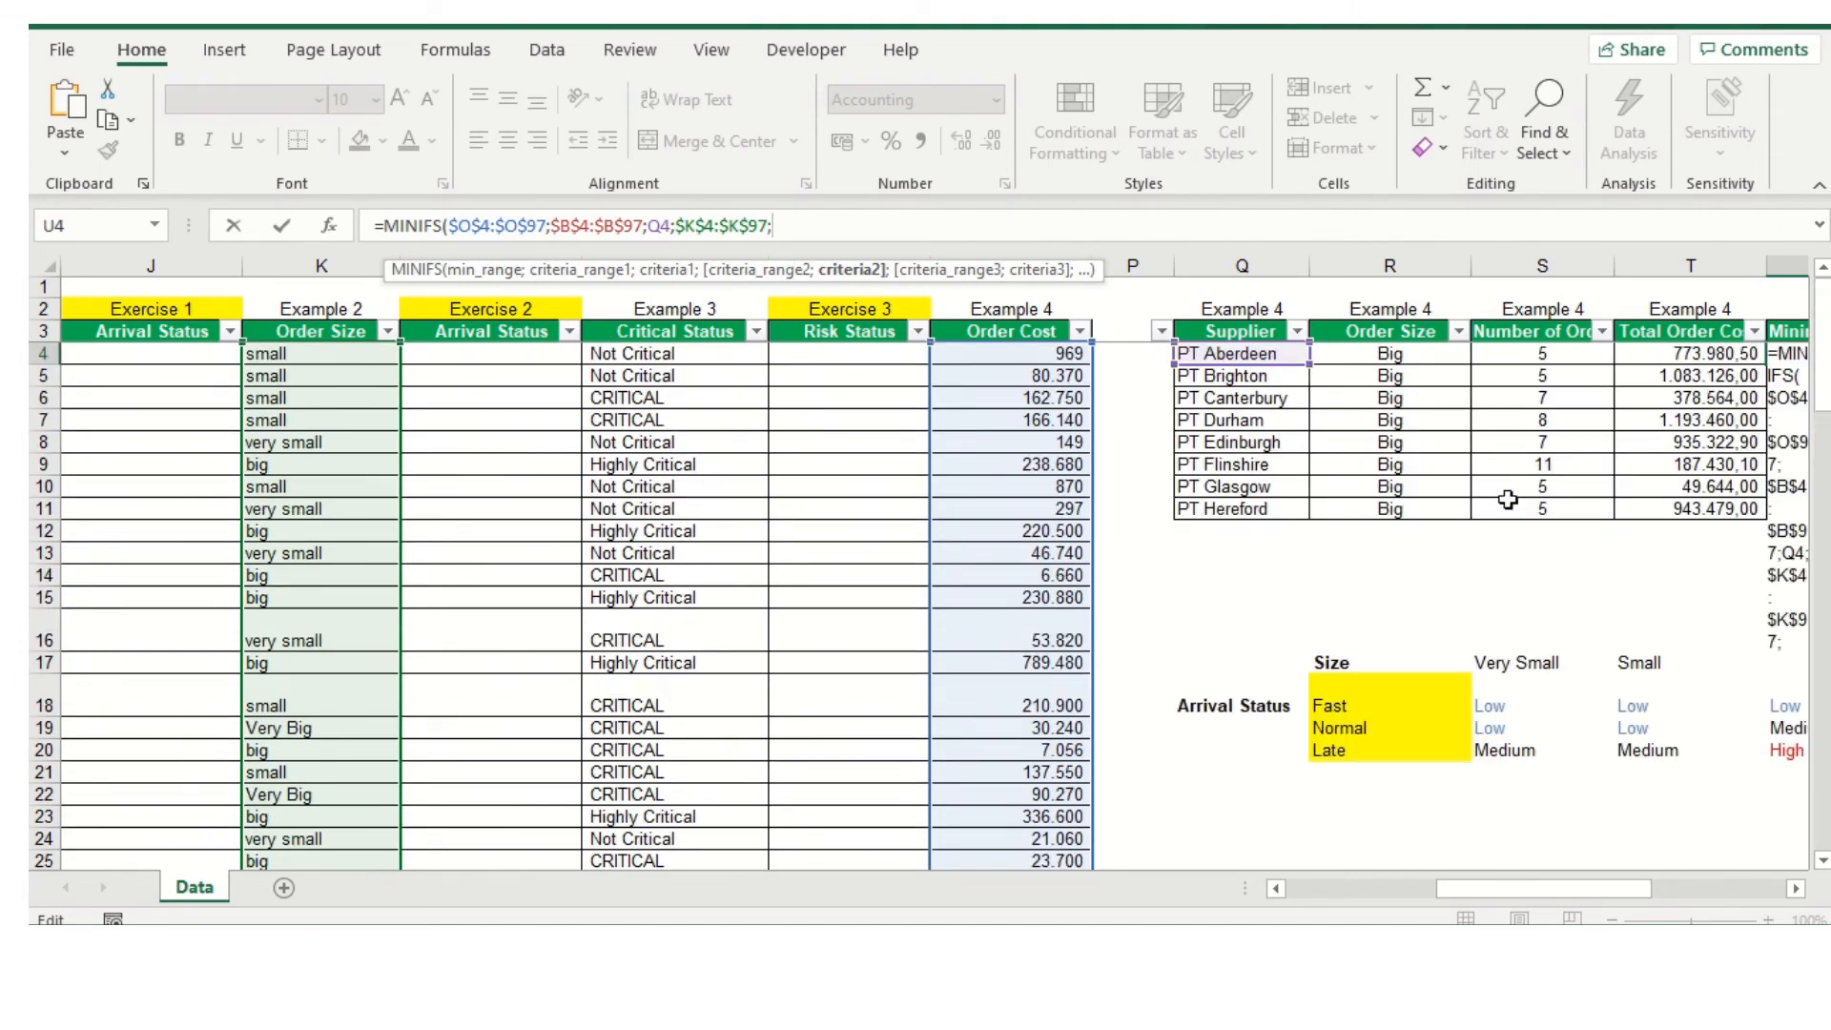
{"action": "left_click", "coordinate": [1378, 353]}
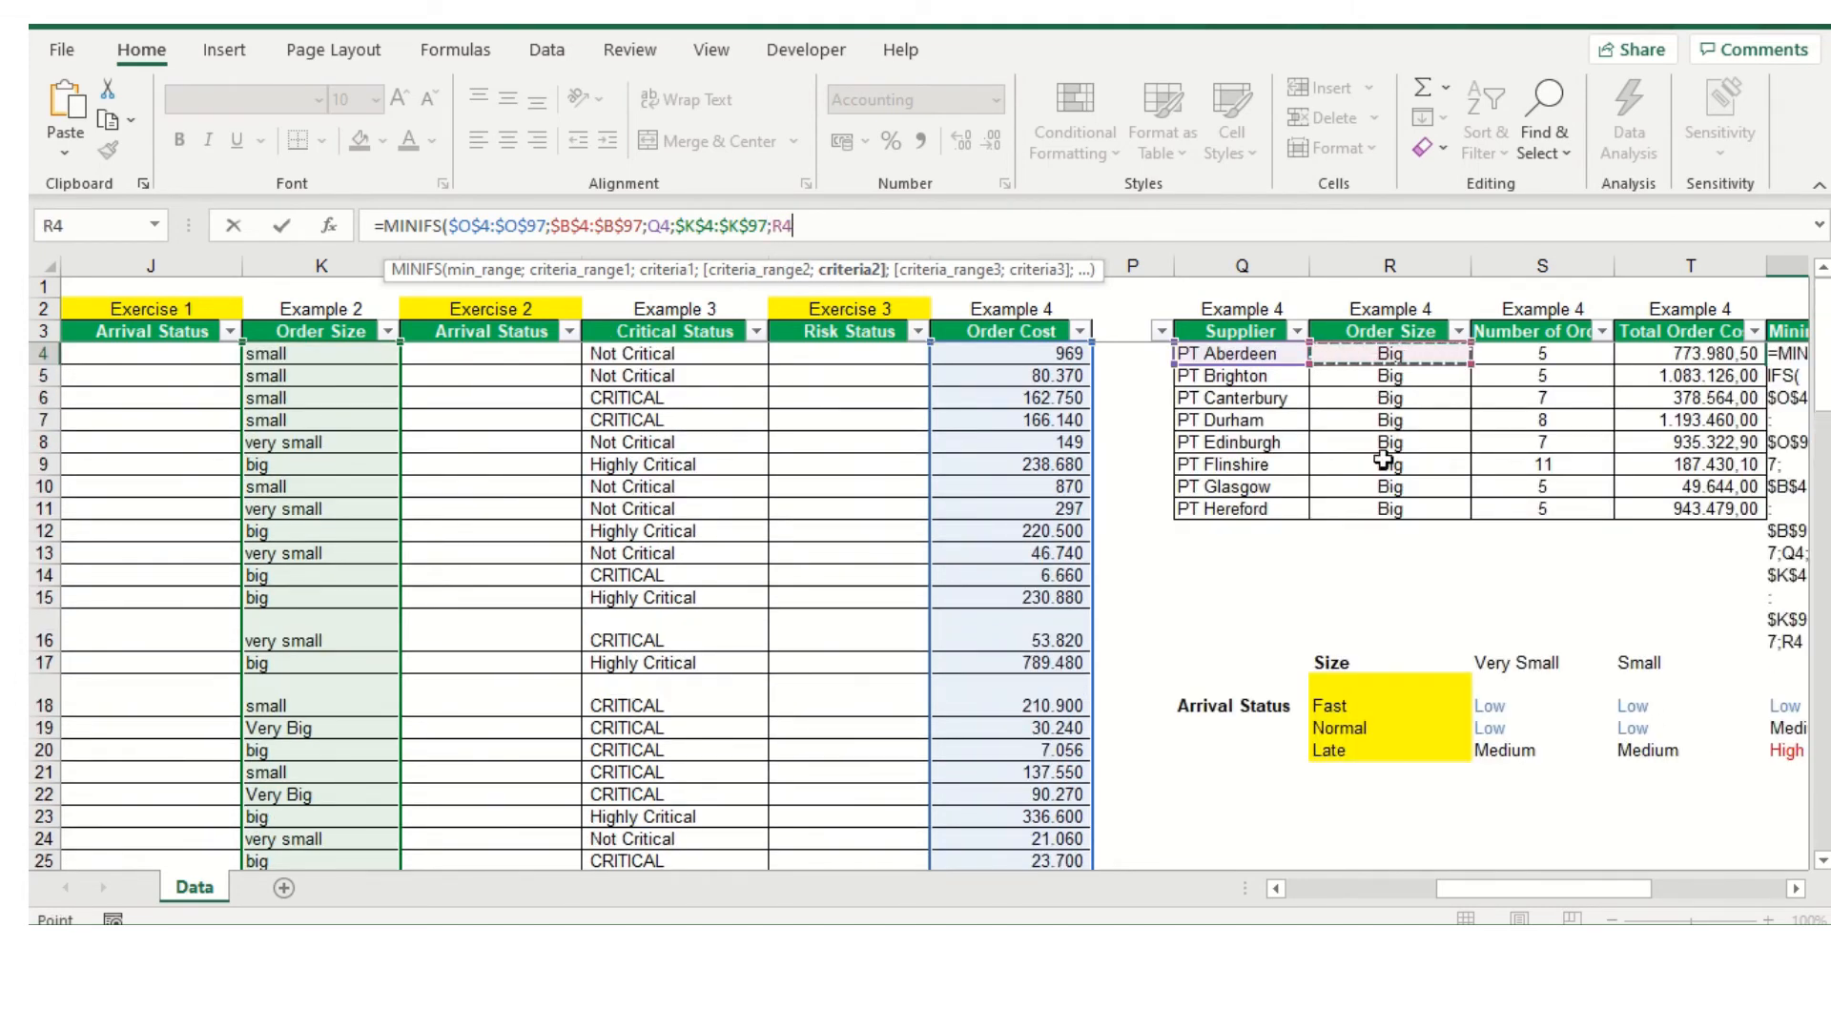
{"action": "left_click", "coordinate": [829, 225]}
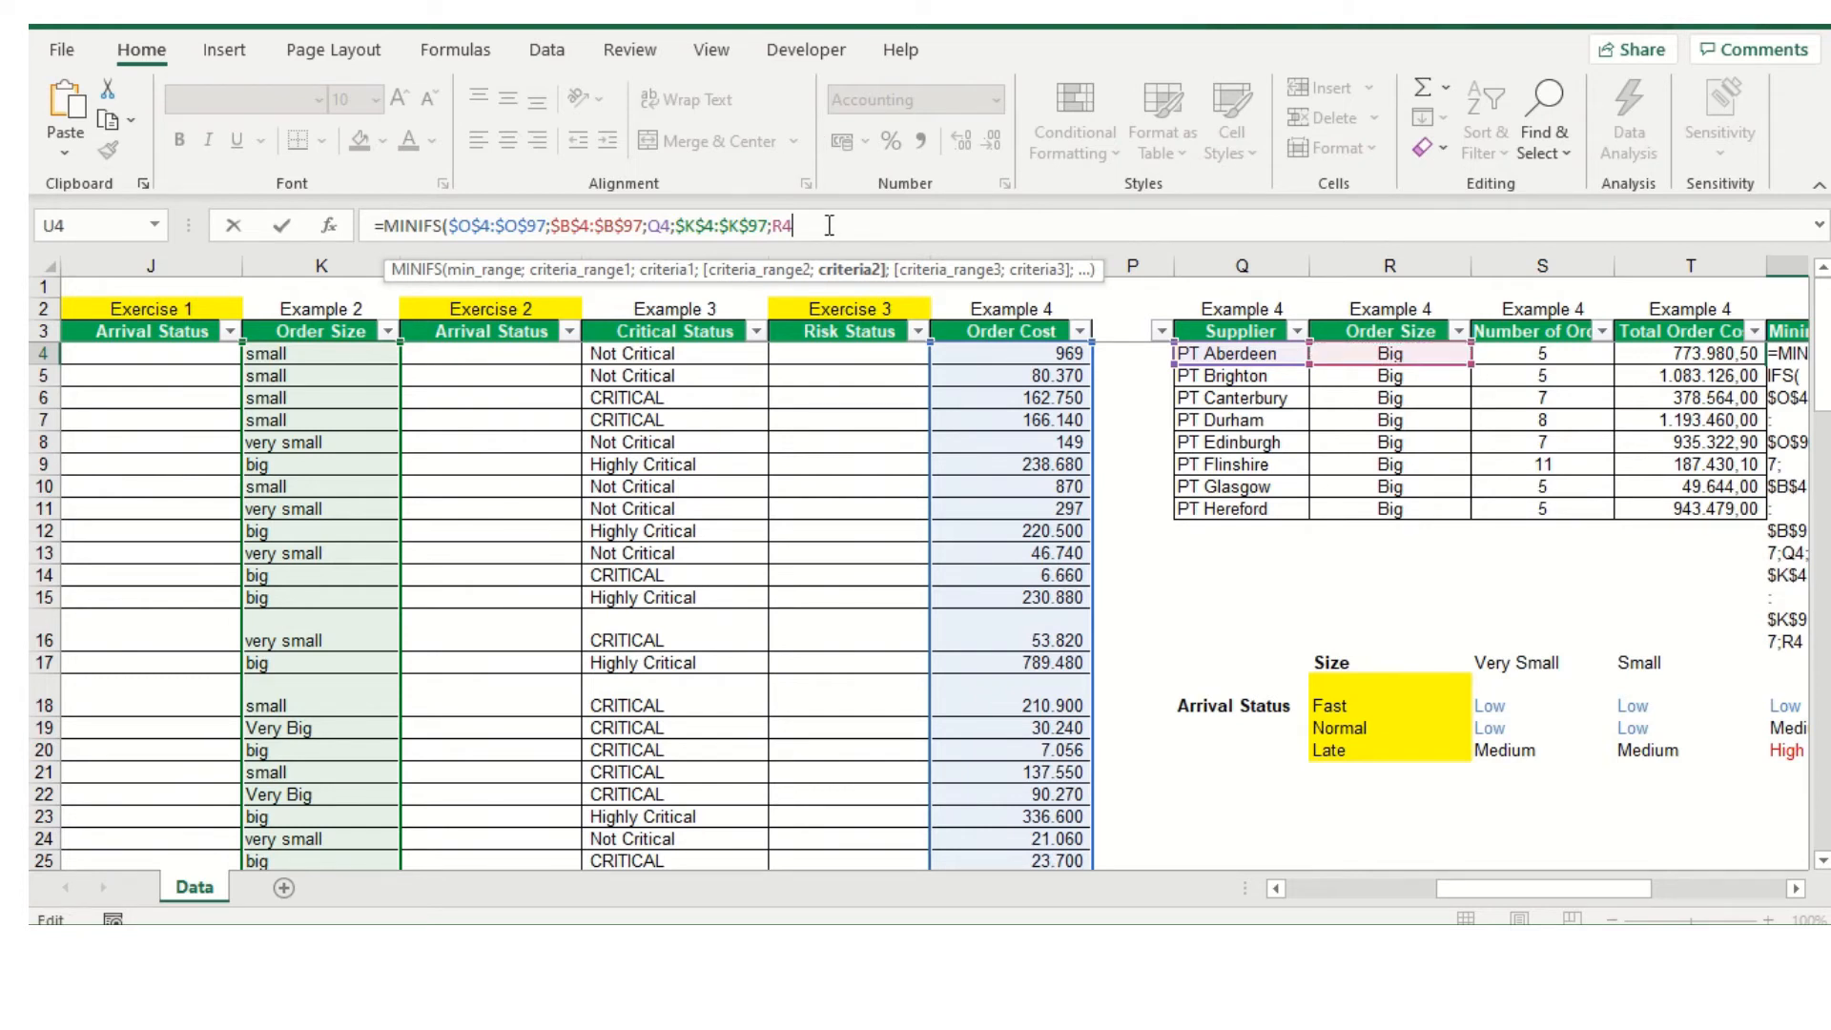
{"action": "key", "text": "Return"}
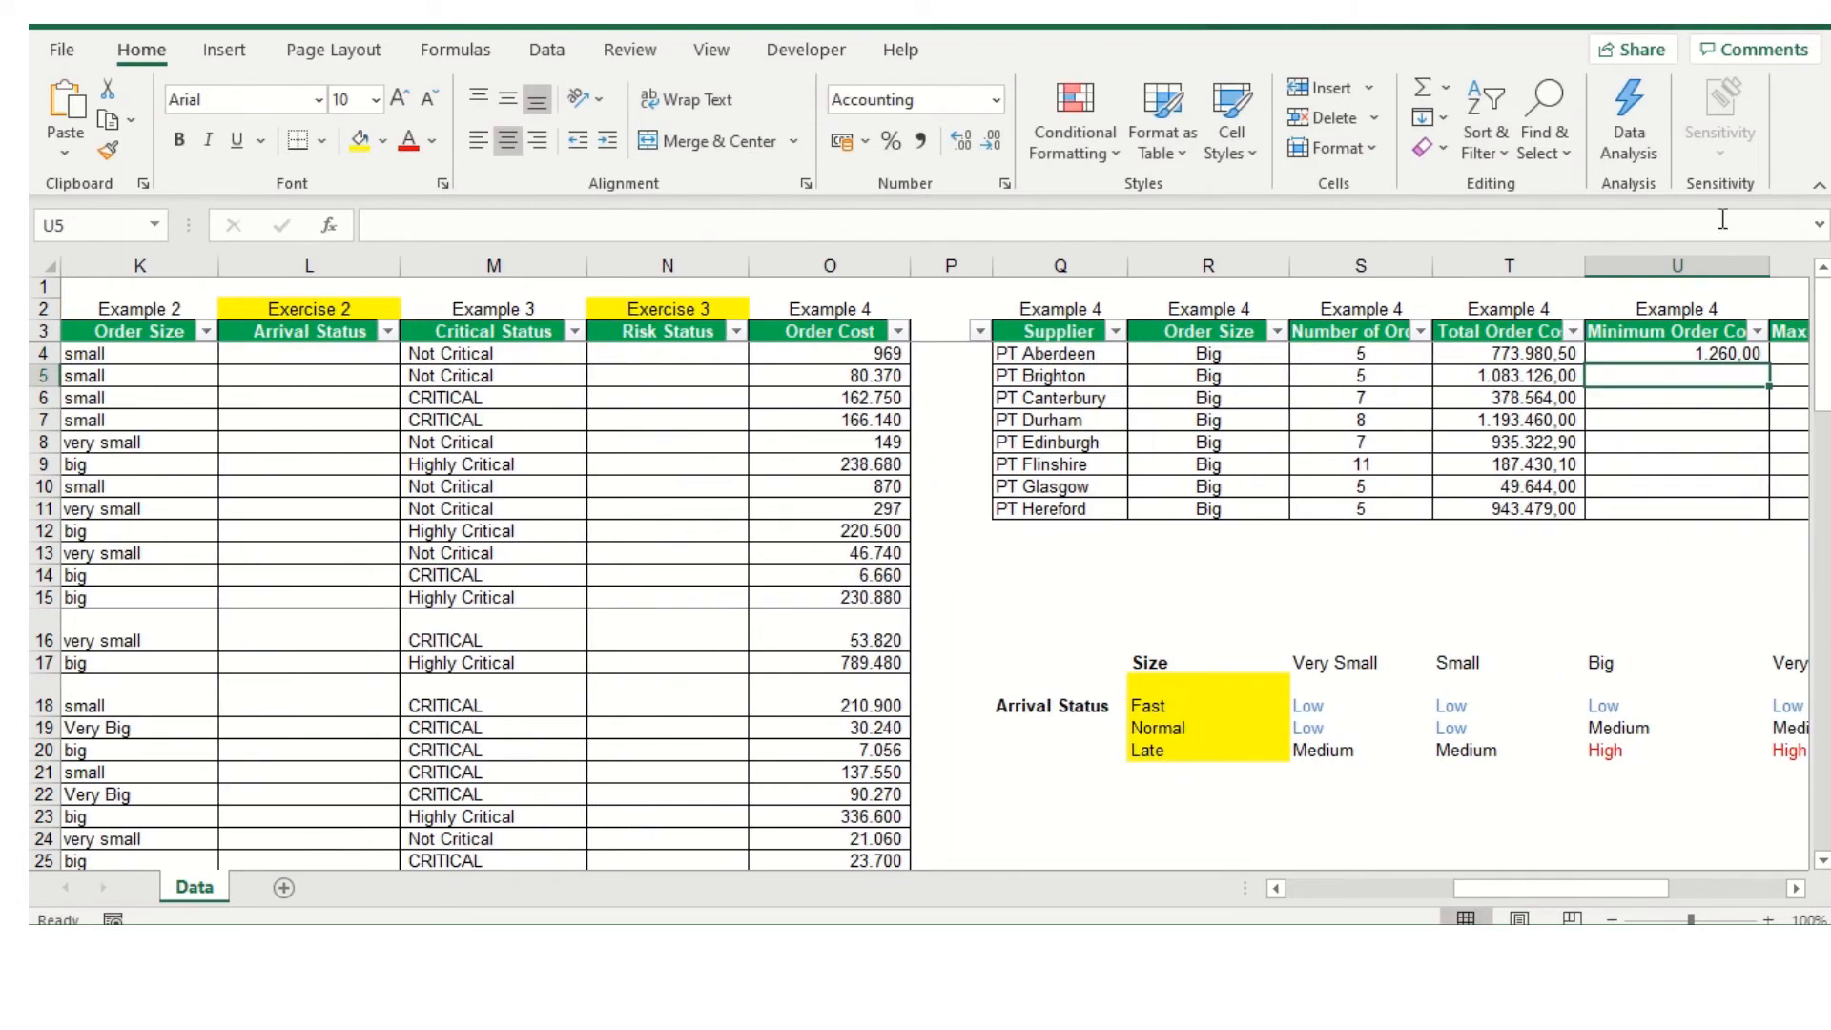
{"action": "left_click", "coordinate": [1662, 351]}
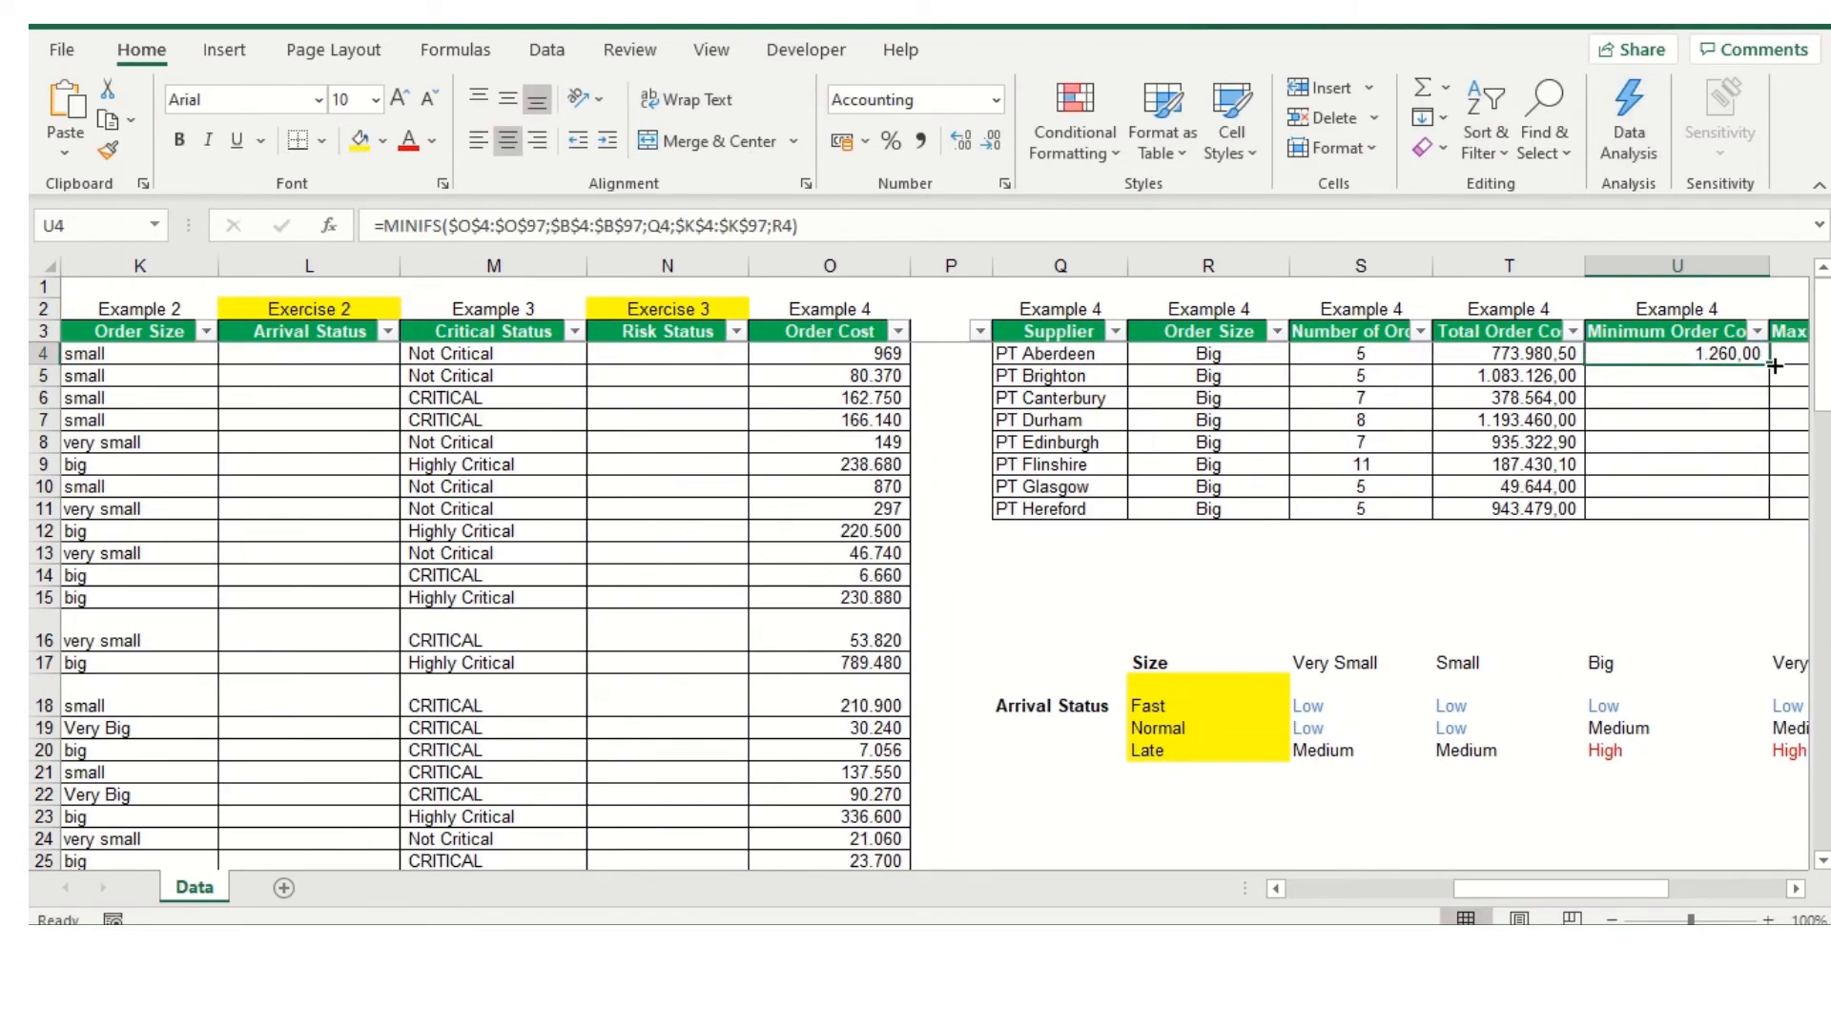
{"action": "left_click_drag", "start_coordinate": [1774, 365], "coordinate": [1757, 523]}
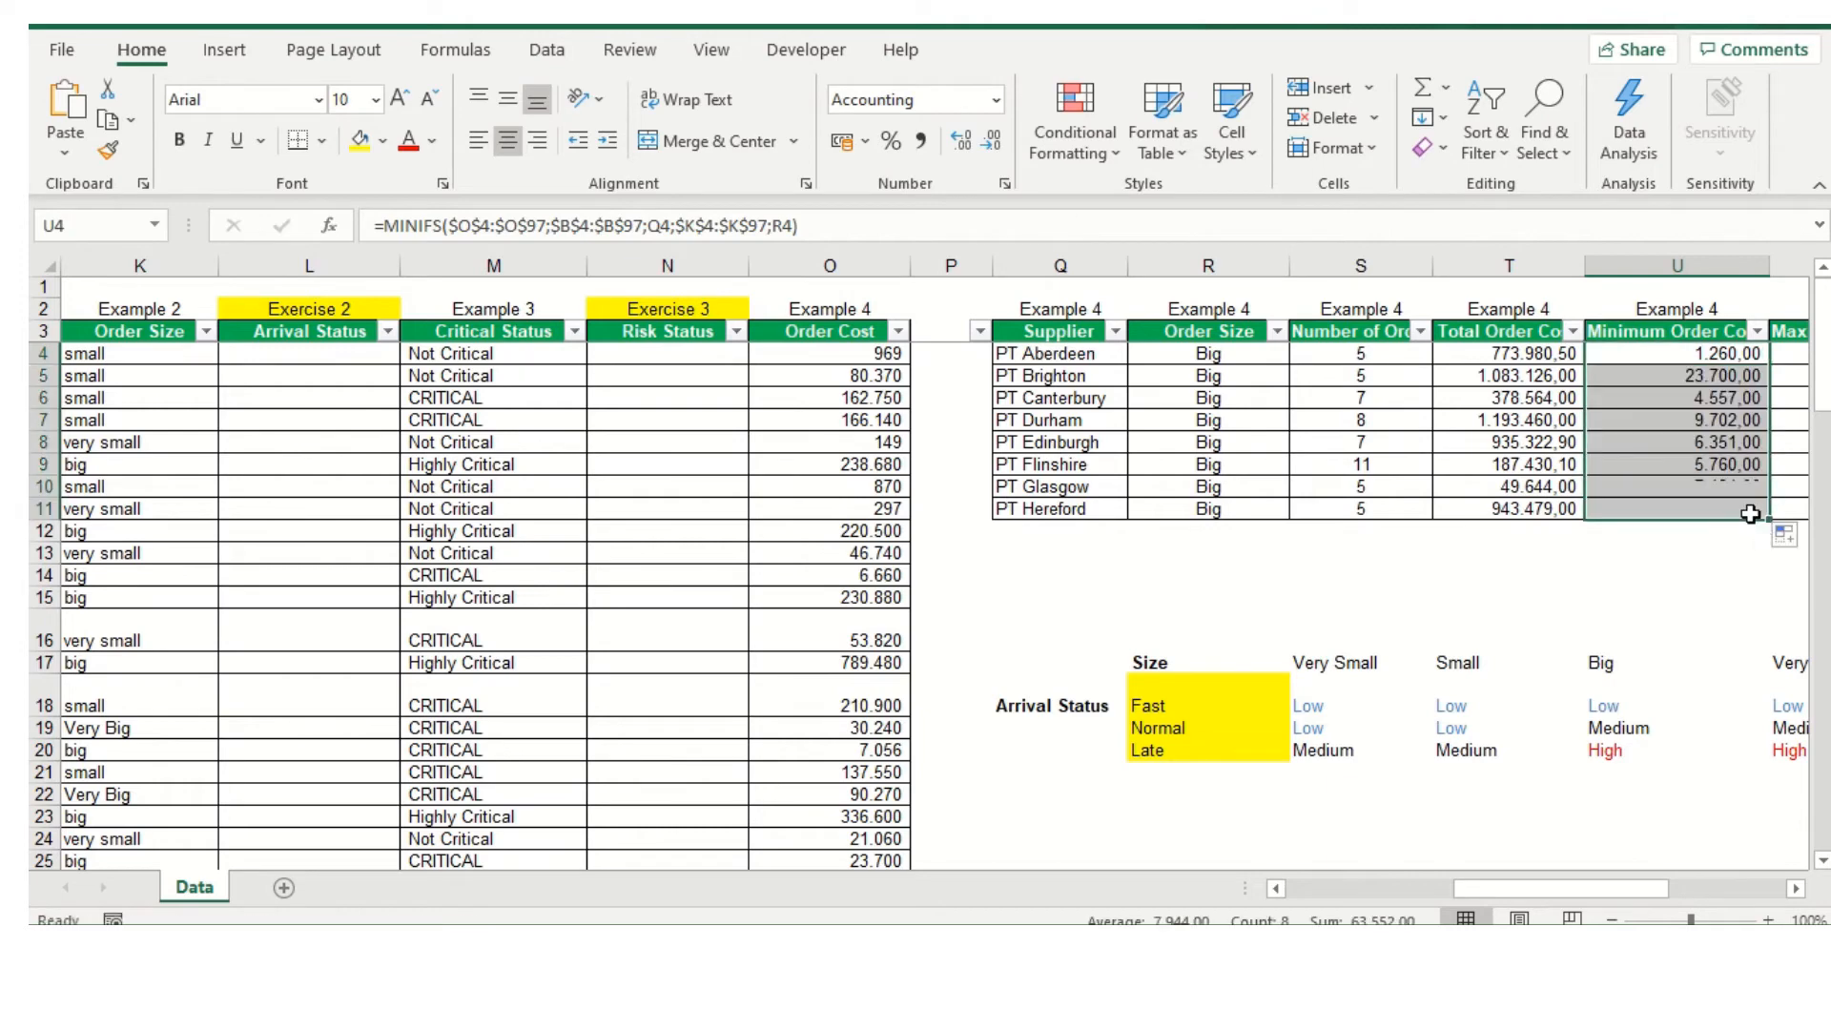
Try to reuse the MINIFS formula from U4 by pasting it as a formula into the first Maximum Order Cost cell, V4
{"action": "left_click_drag", "start_coordinate": [1521, 888], "coordinate": [1621, 888]}
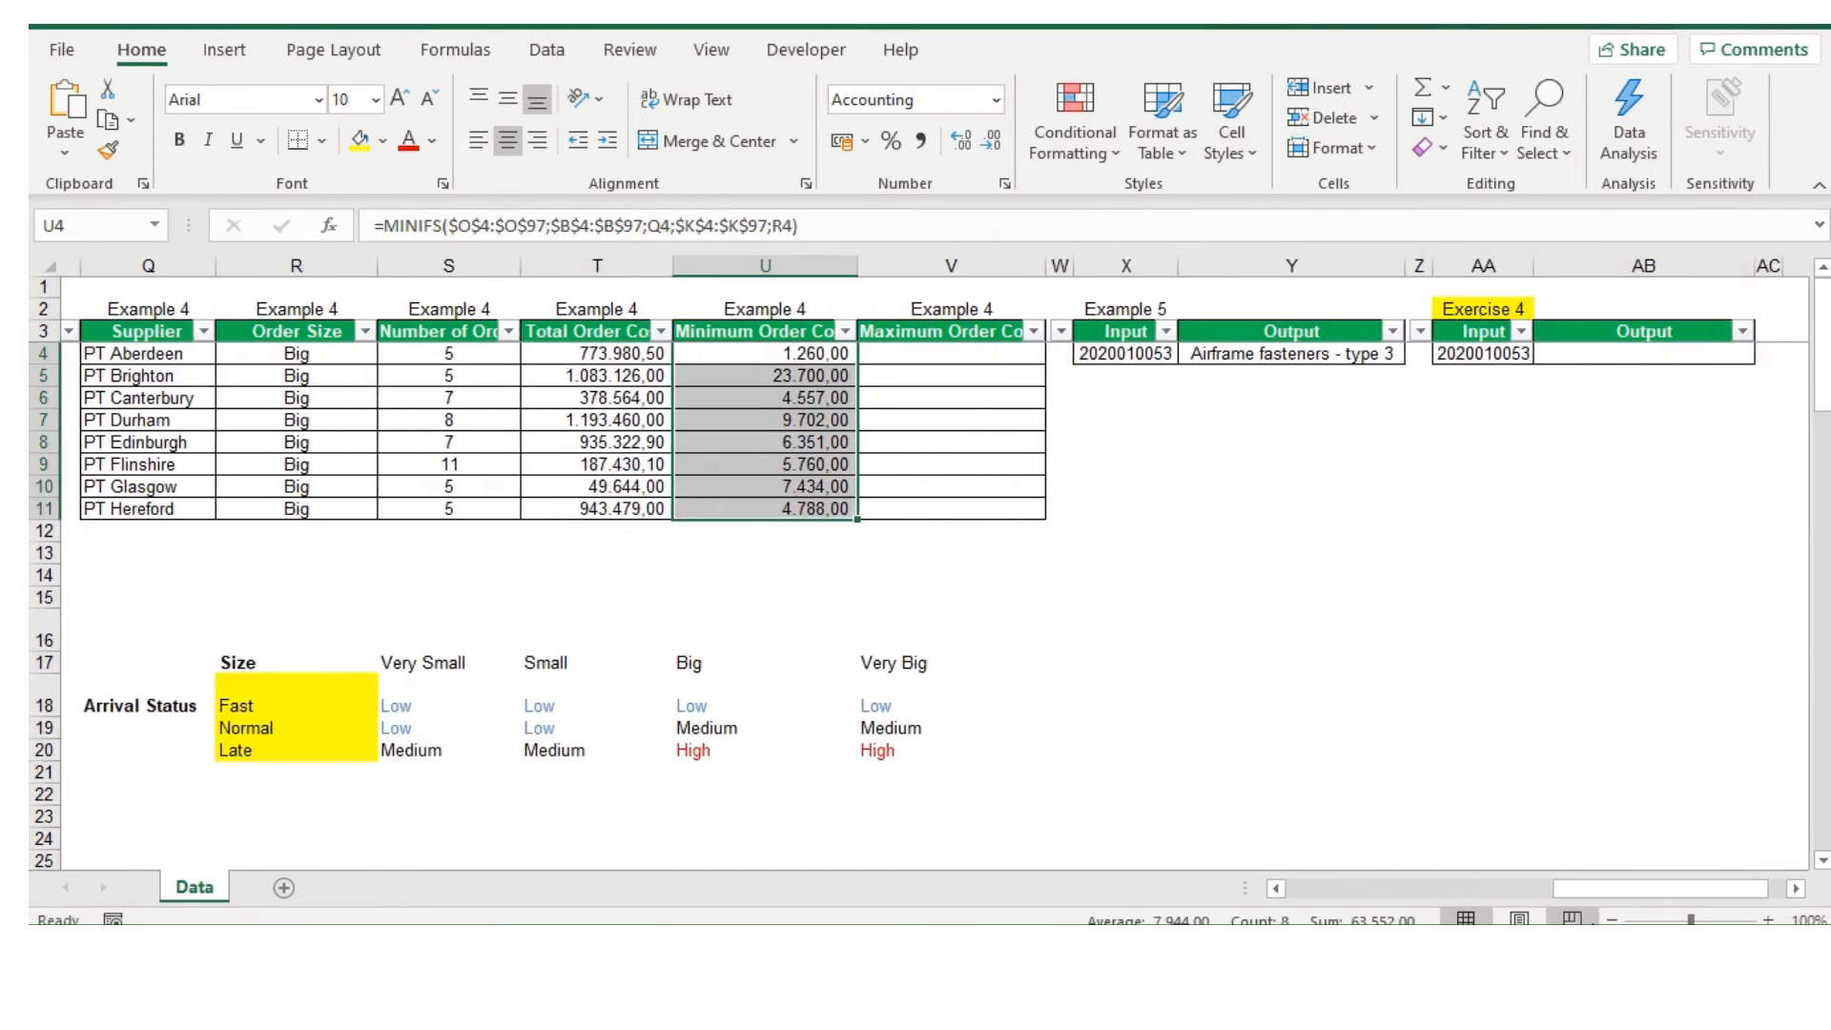
{"action": "left_click", "coordinate": [902, 360]}
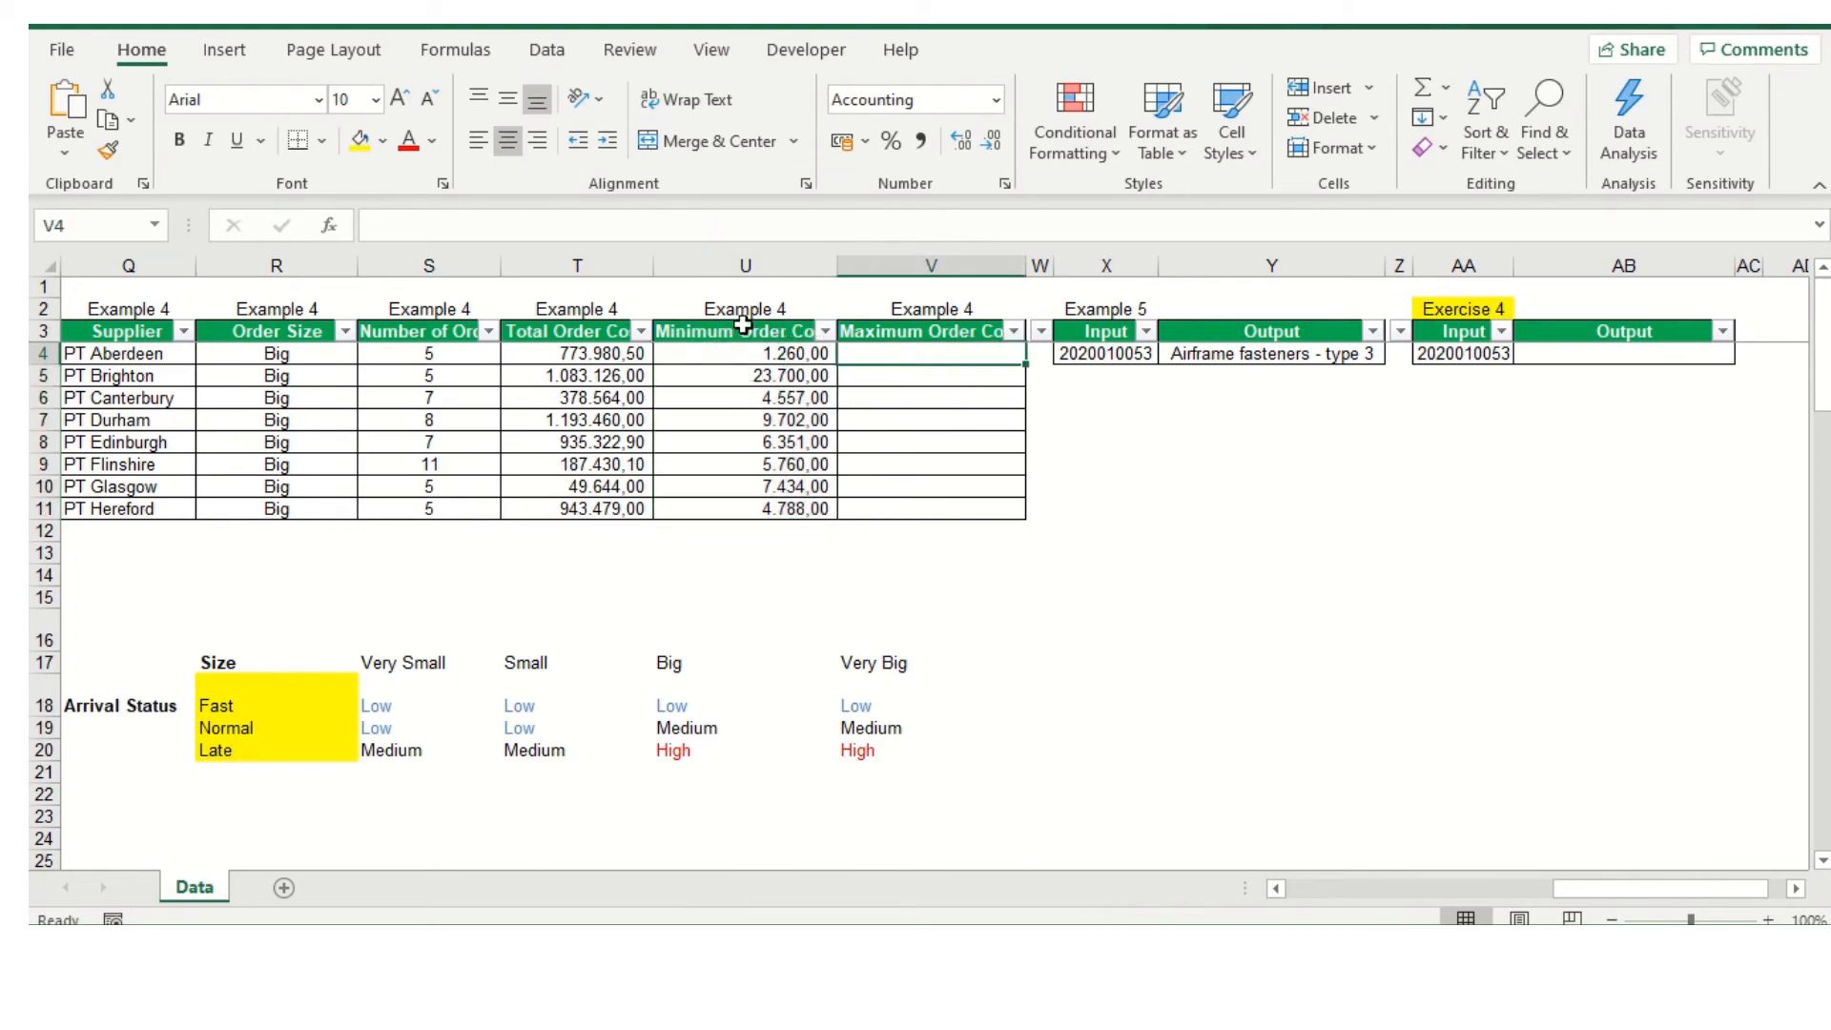
{"action": "left_click", "coordinate": [801, 353]}
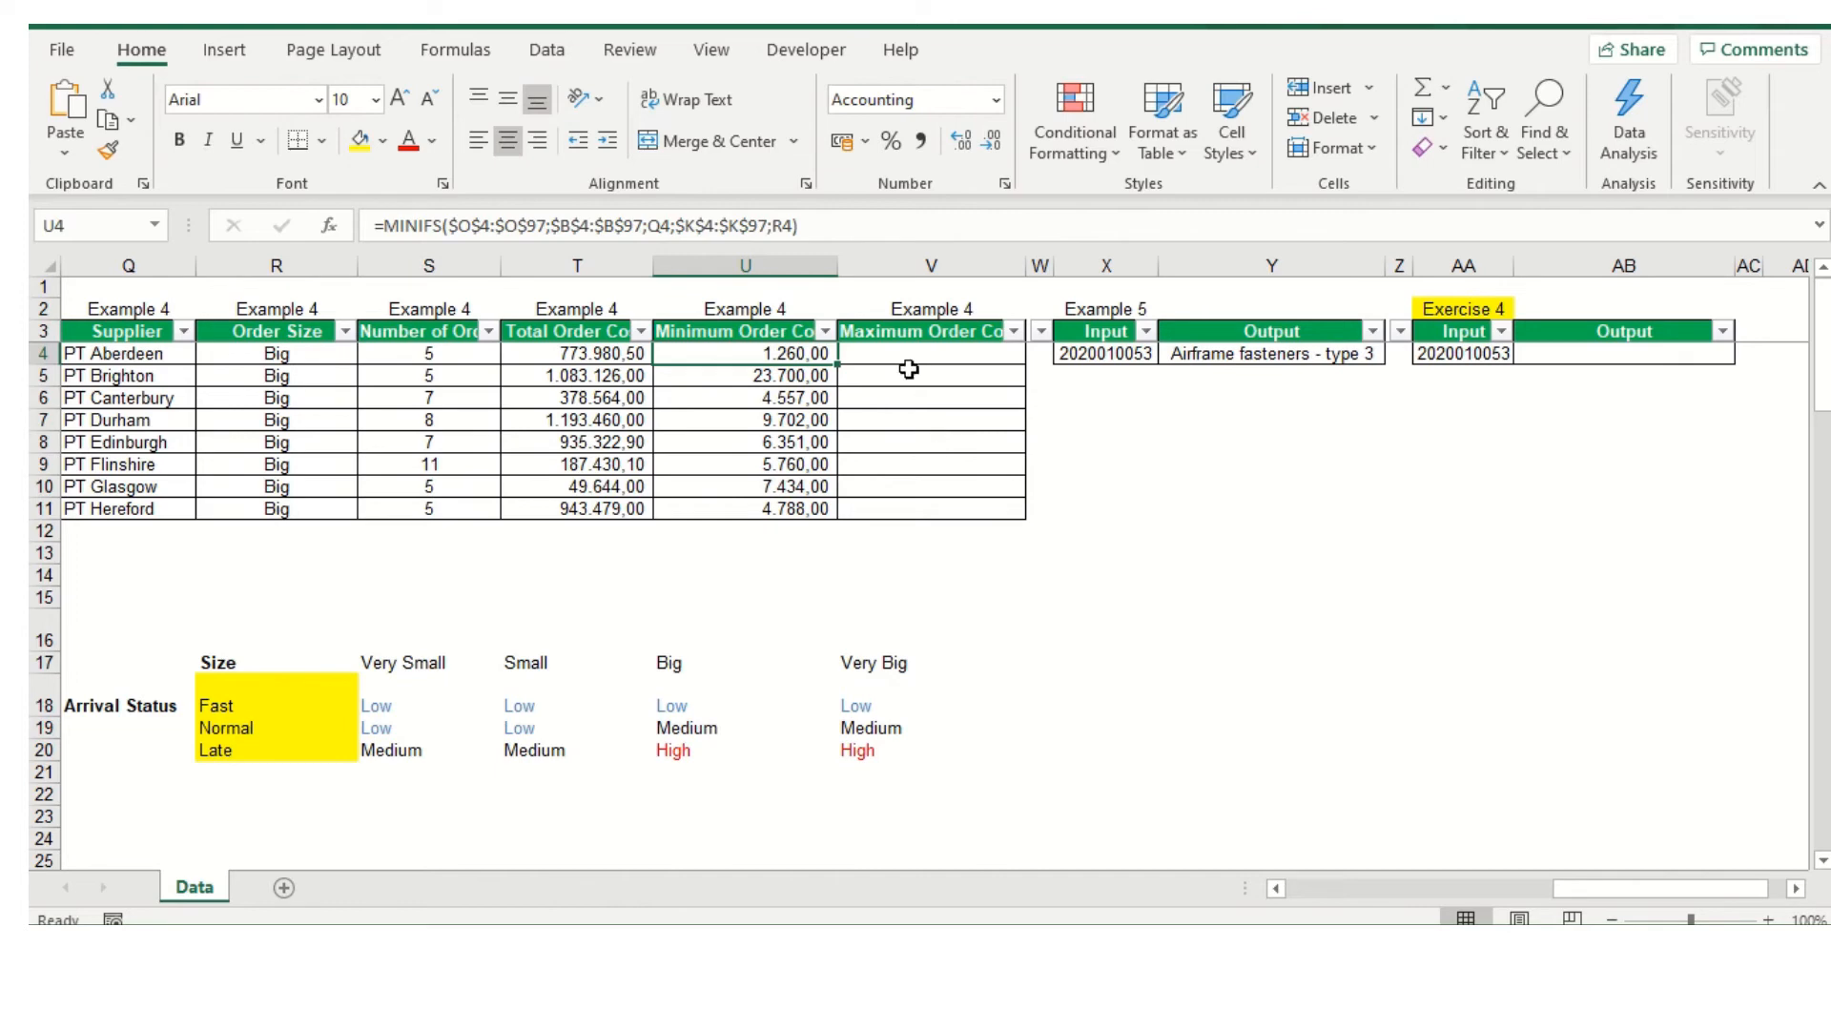
{"action": "left_click", "coordinate": [948, 354]}
{"action": "left_click", "coordinate": [740, 332]}
{"action": "left_click", "coordinate": [743, 354]}
{"action": "key", "text": "ctrl+c"}
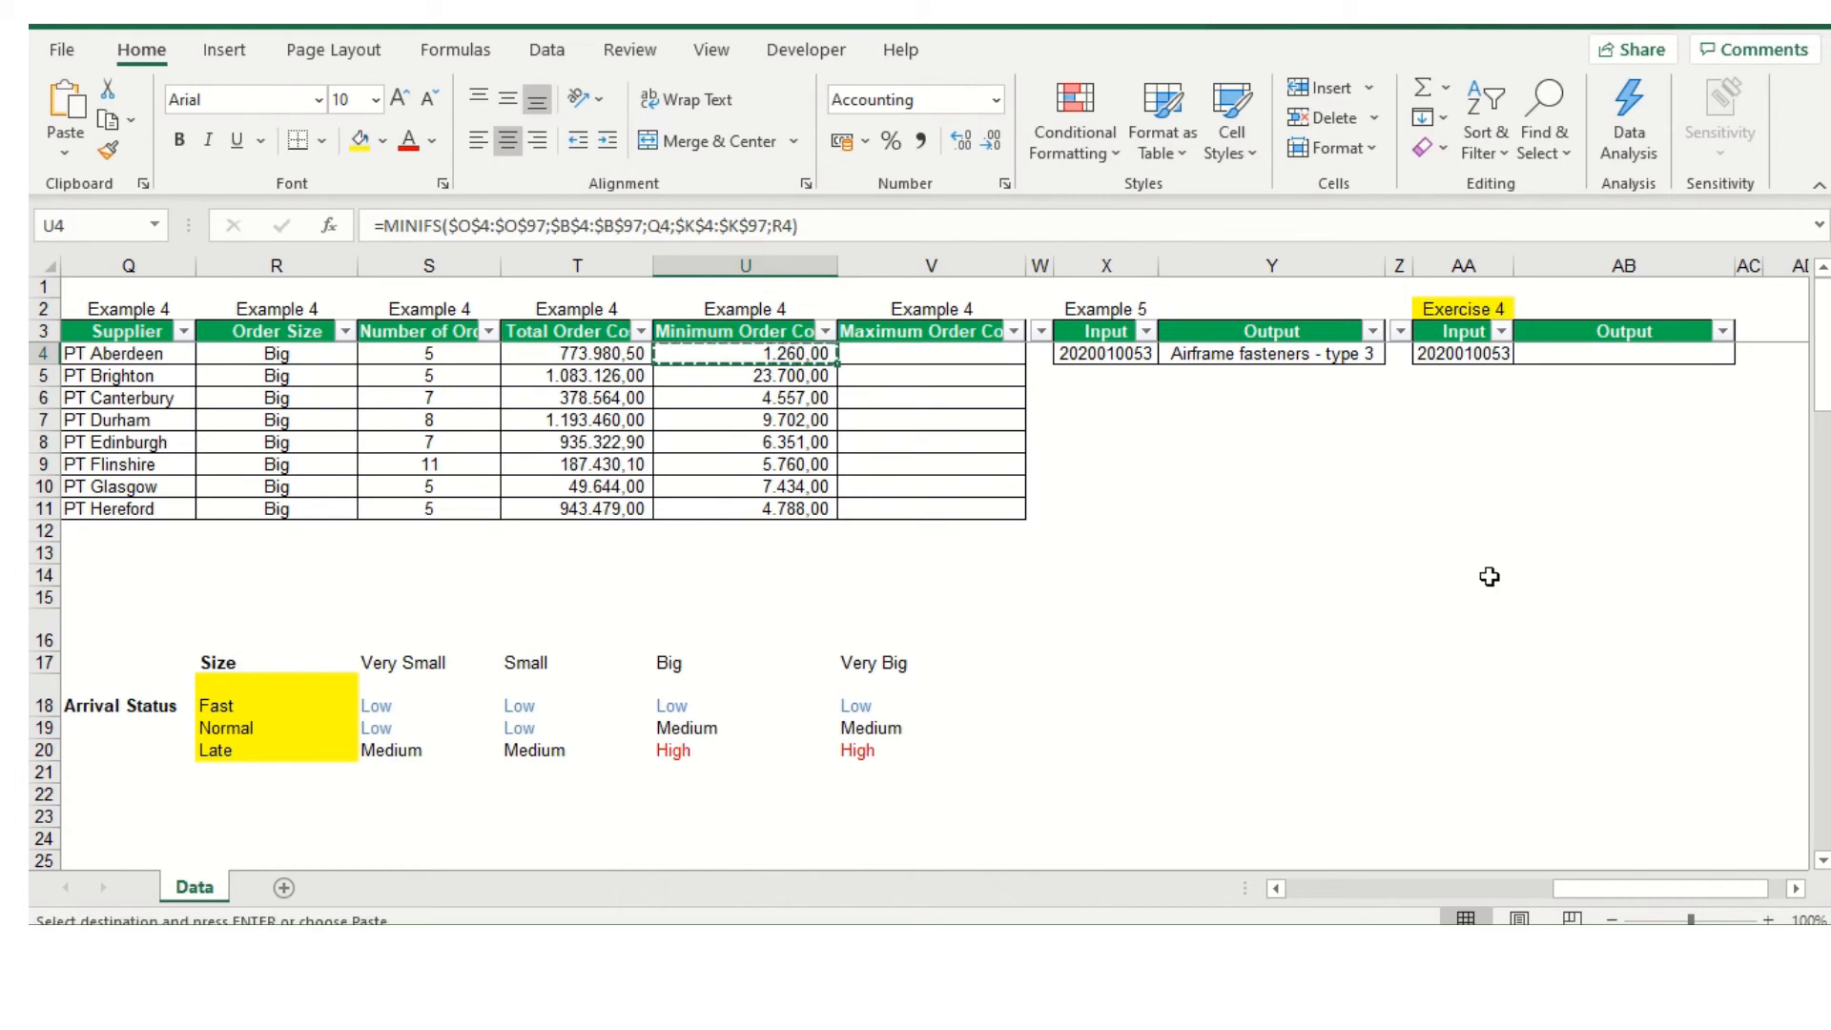
{"action": "left_click", "coordinate": [887, 356]}
{"action": "right_click", "coordinate": [886, 356]}
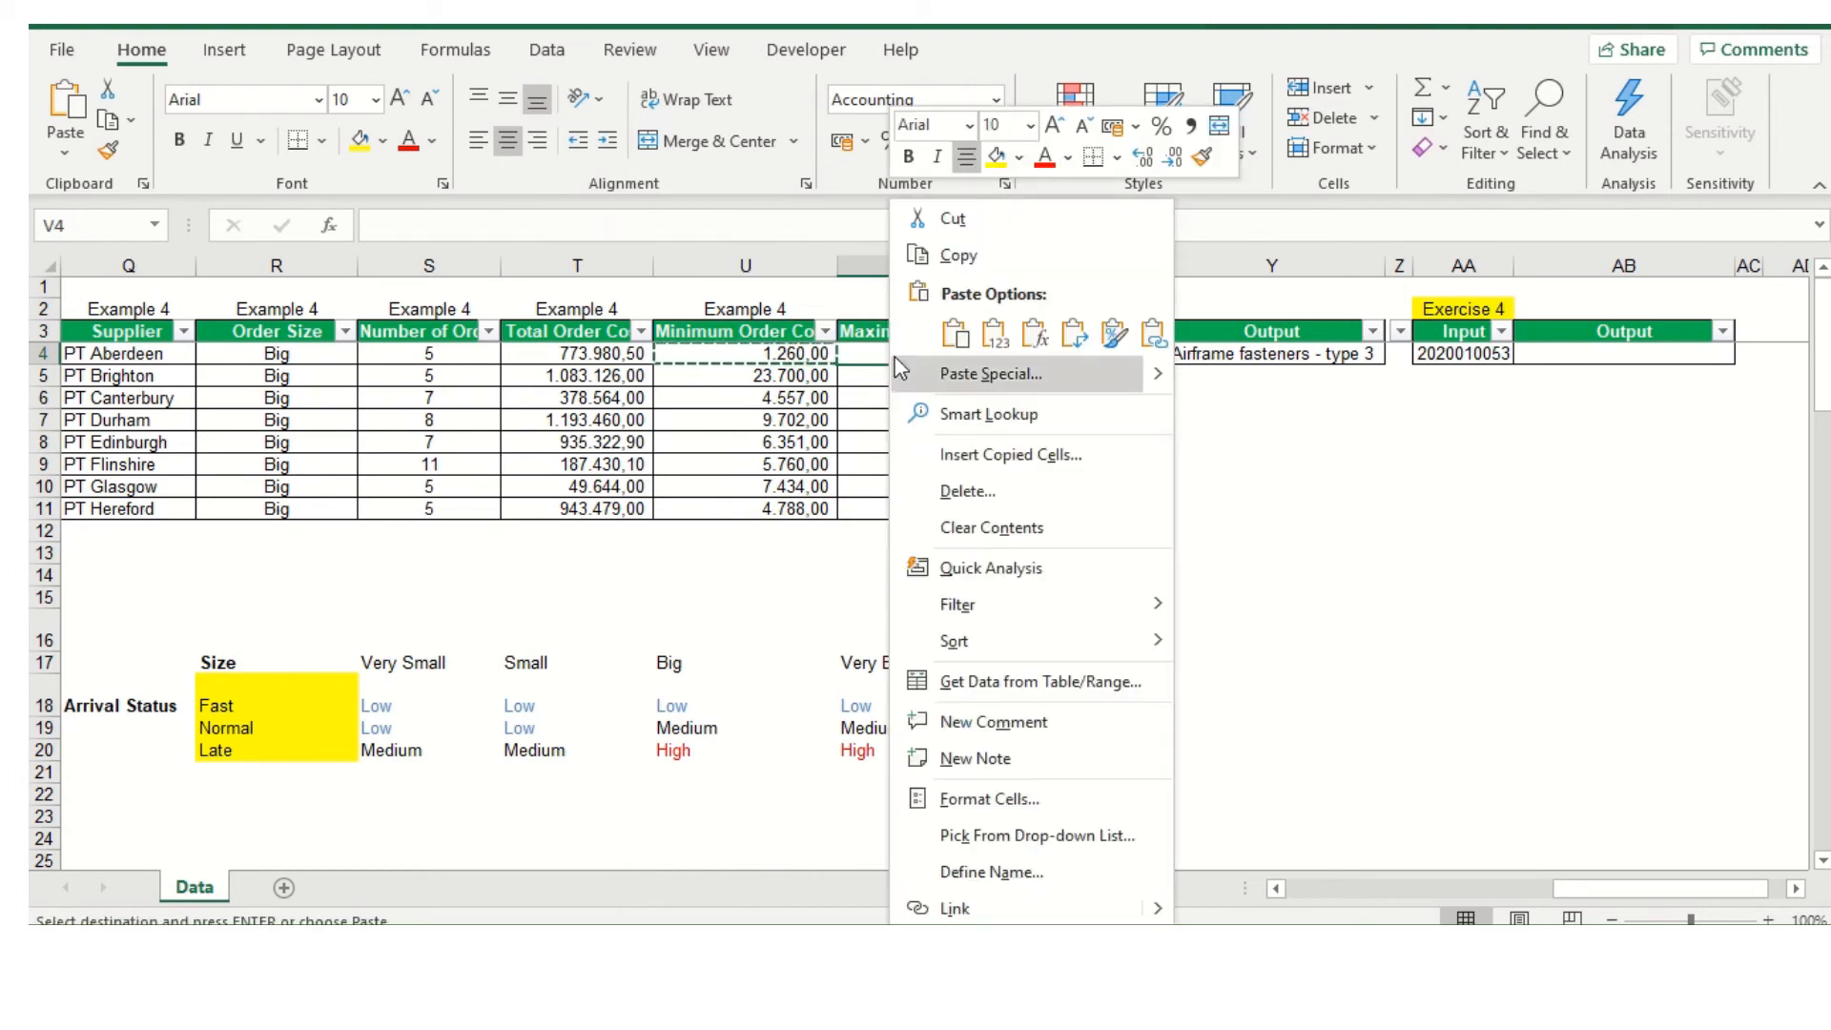
{"action": "left_click", "coordinate": [1036, 338]}
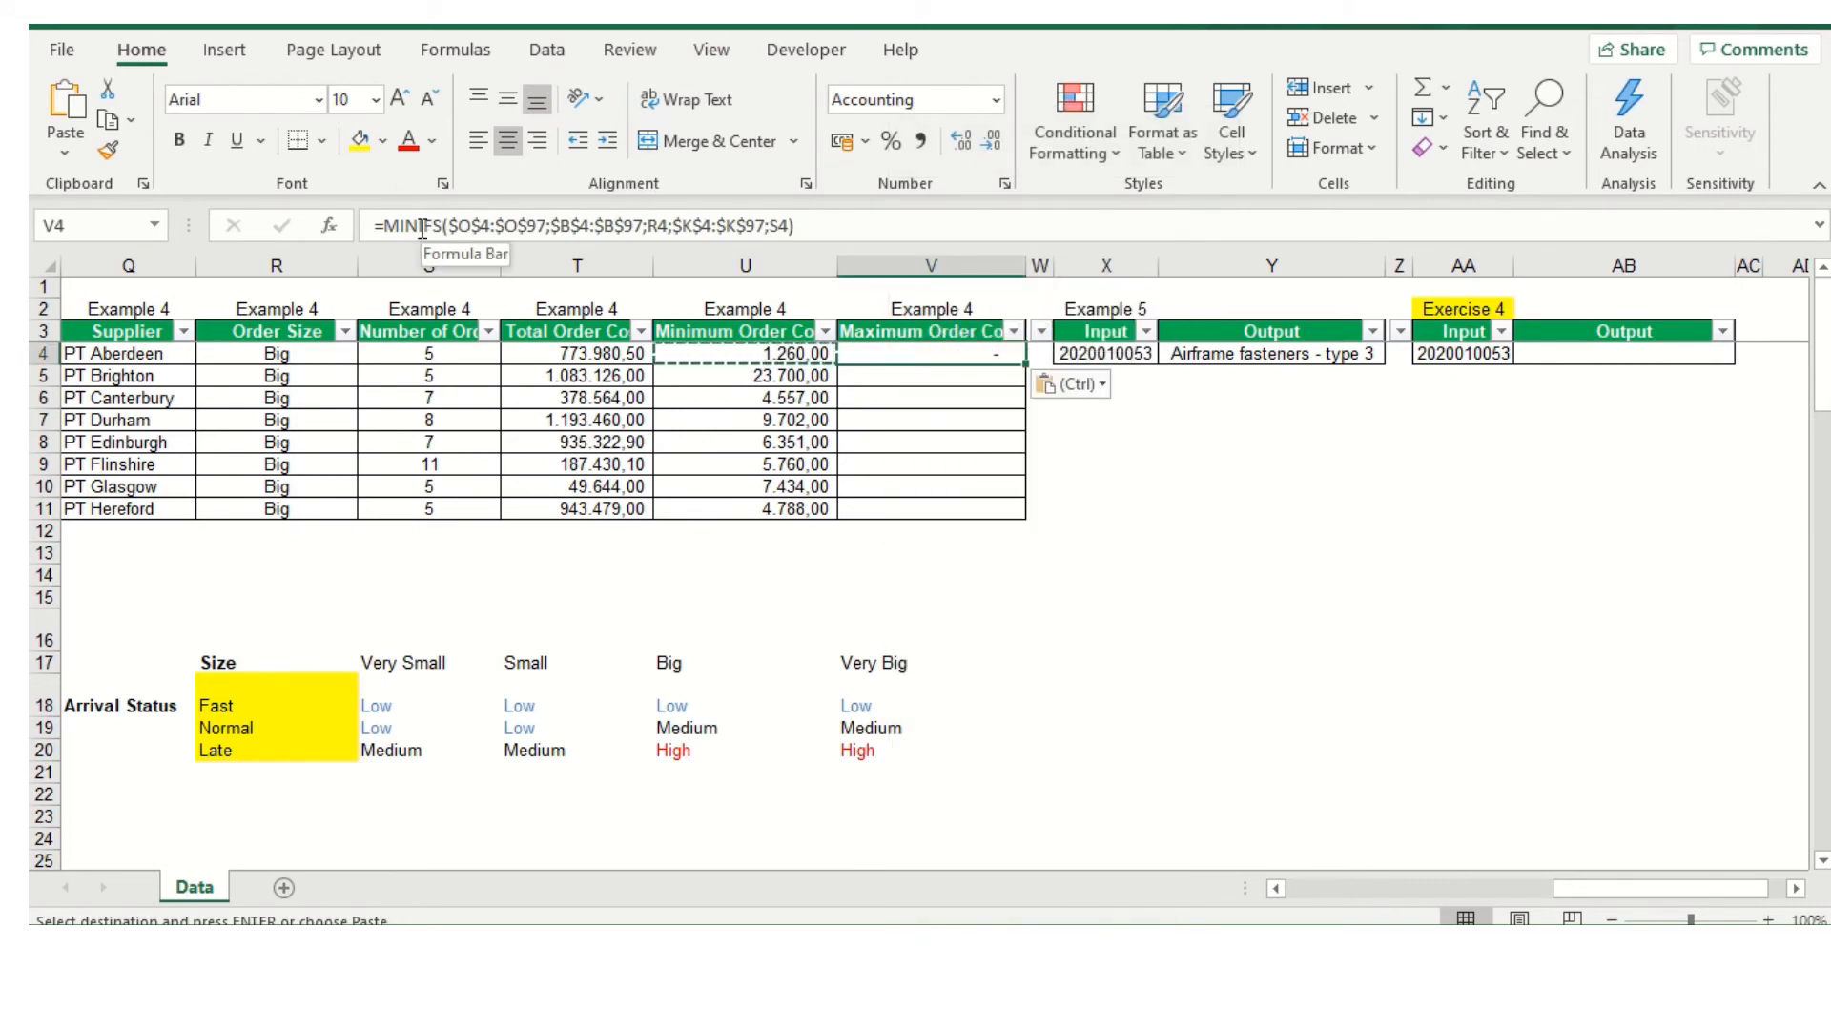
Try to change the function in V4 to MAXIFS and fill the formula down to V12
{"action": "left_click_drag", "start_coordinate": [418, 229], "coordinate": [387, 212]}
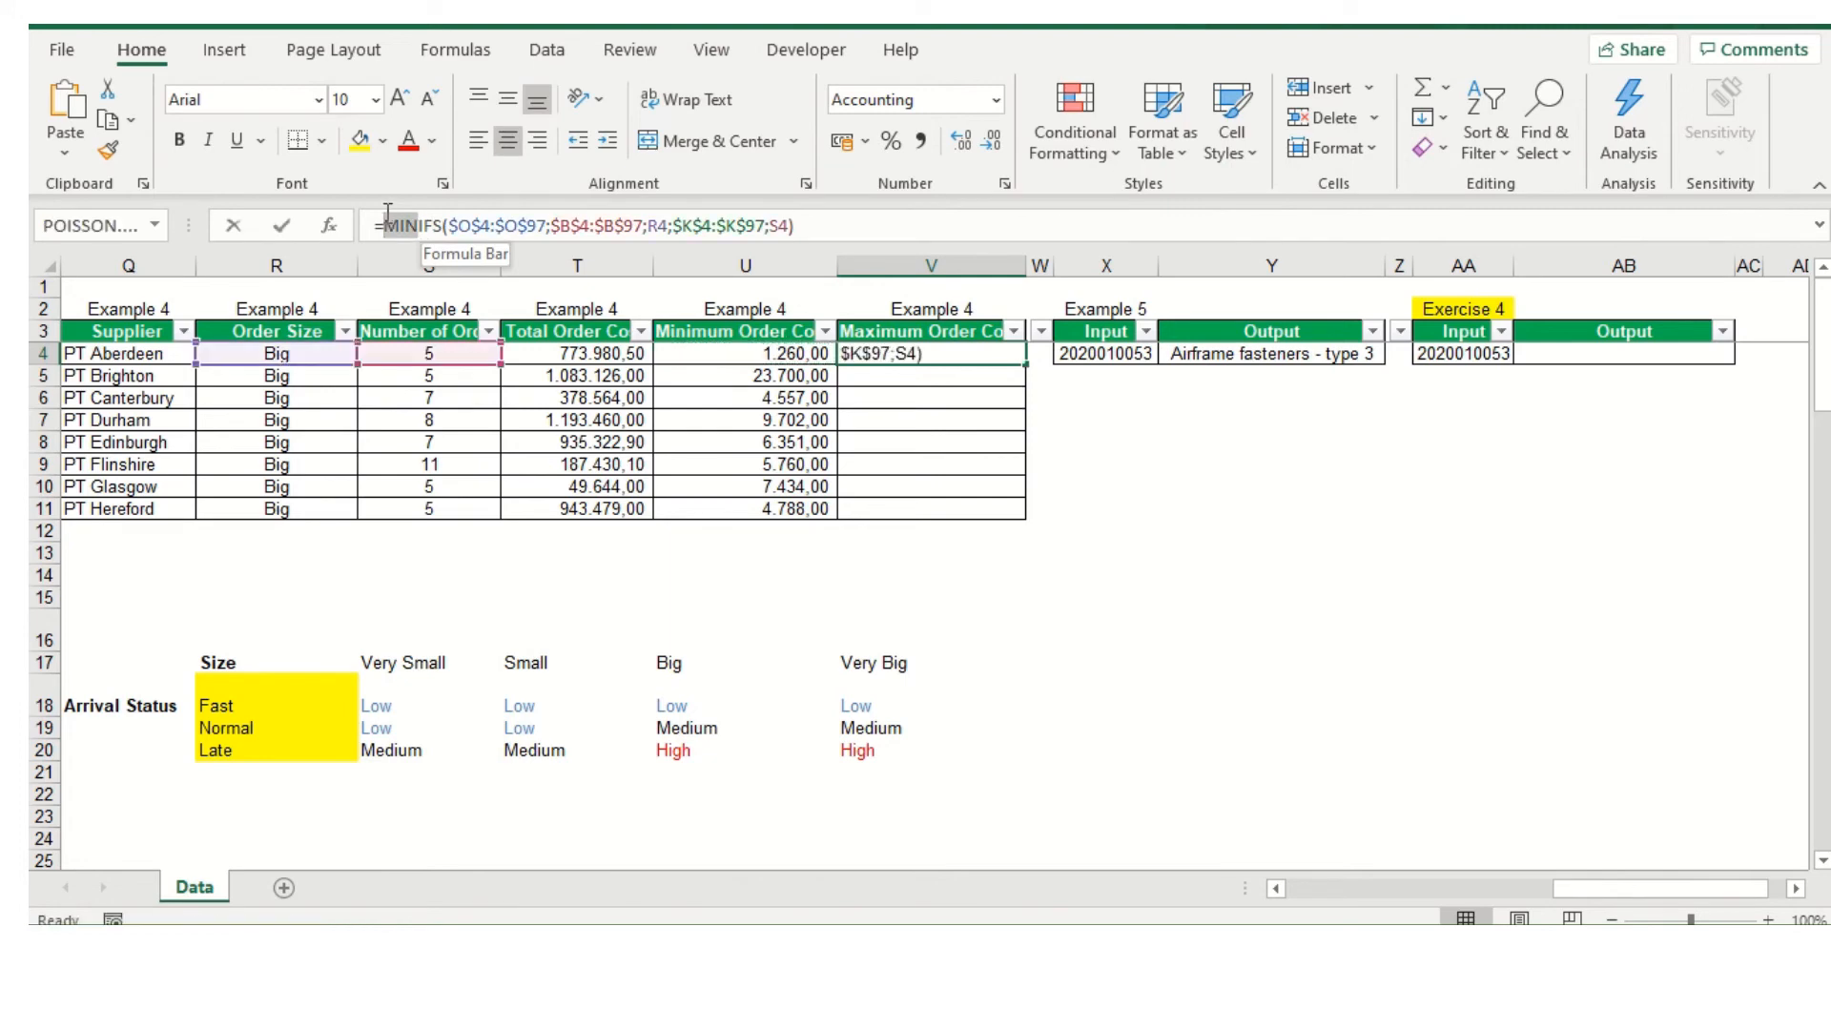
{"action": "type", "text": "MAX"}
{"action": "key", "text": "Return"}
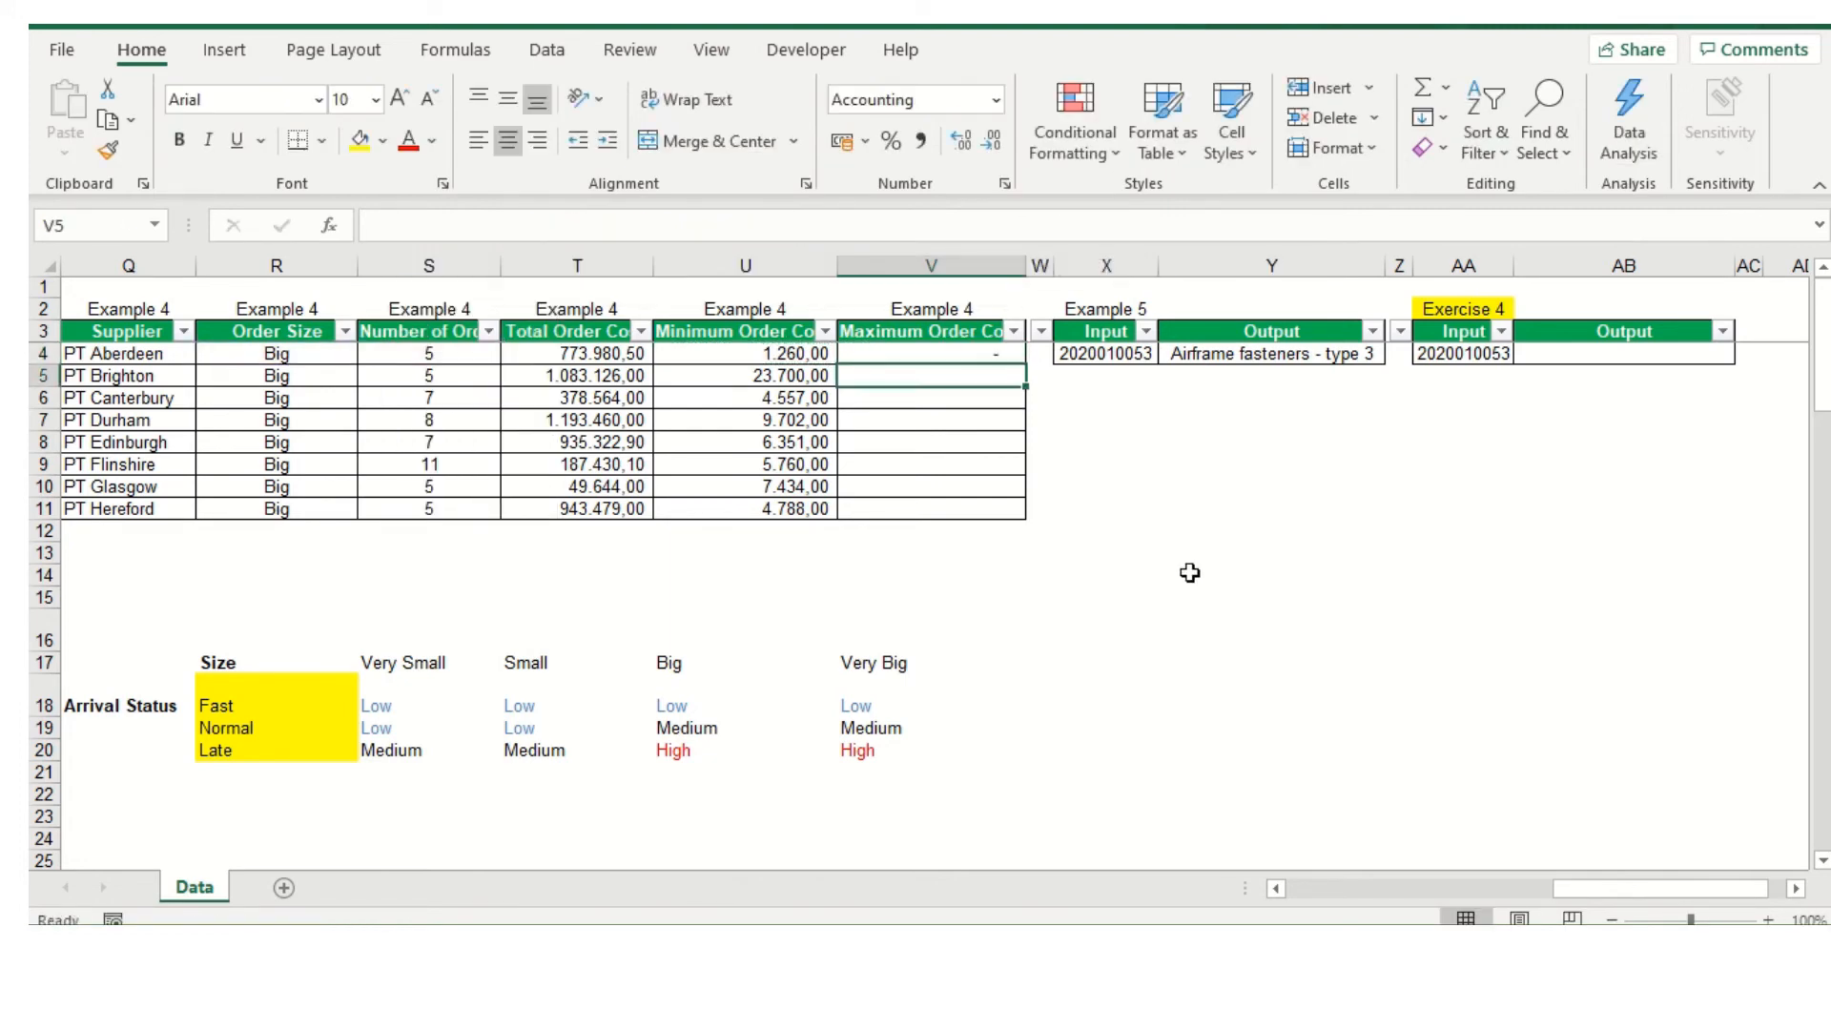
{"action": "left_click", "coordinate": [933, 352]}
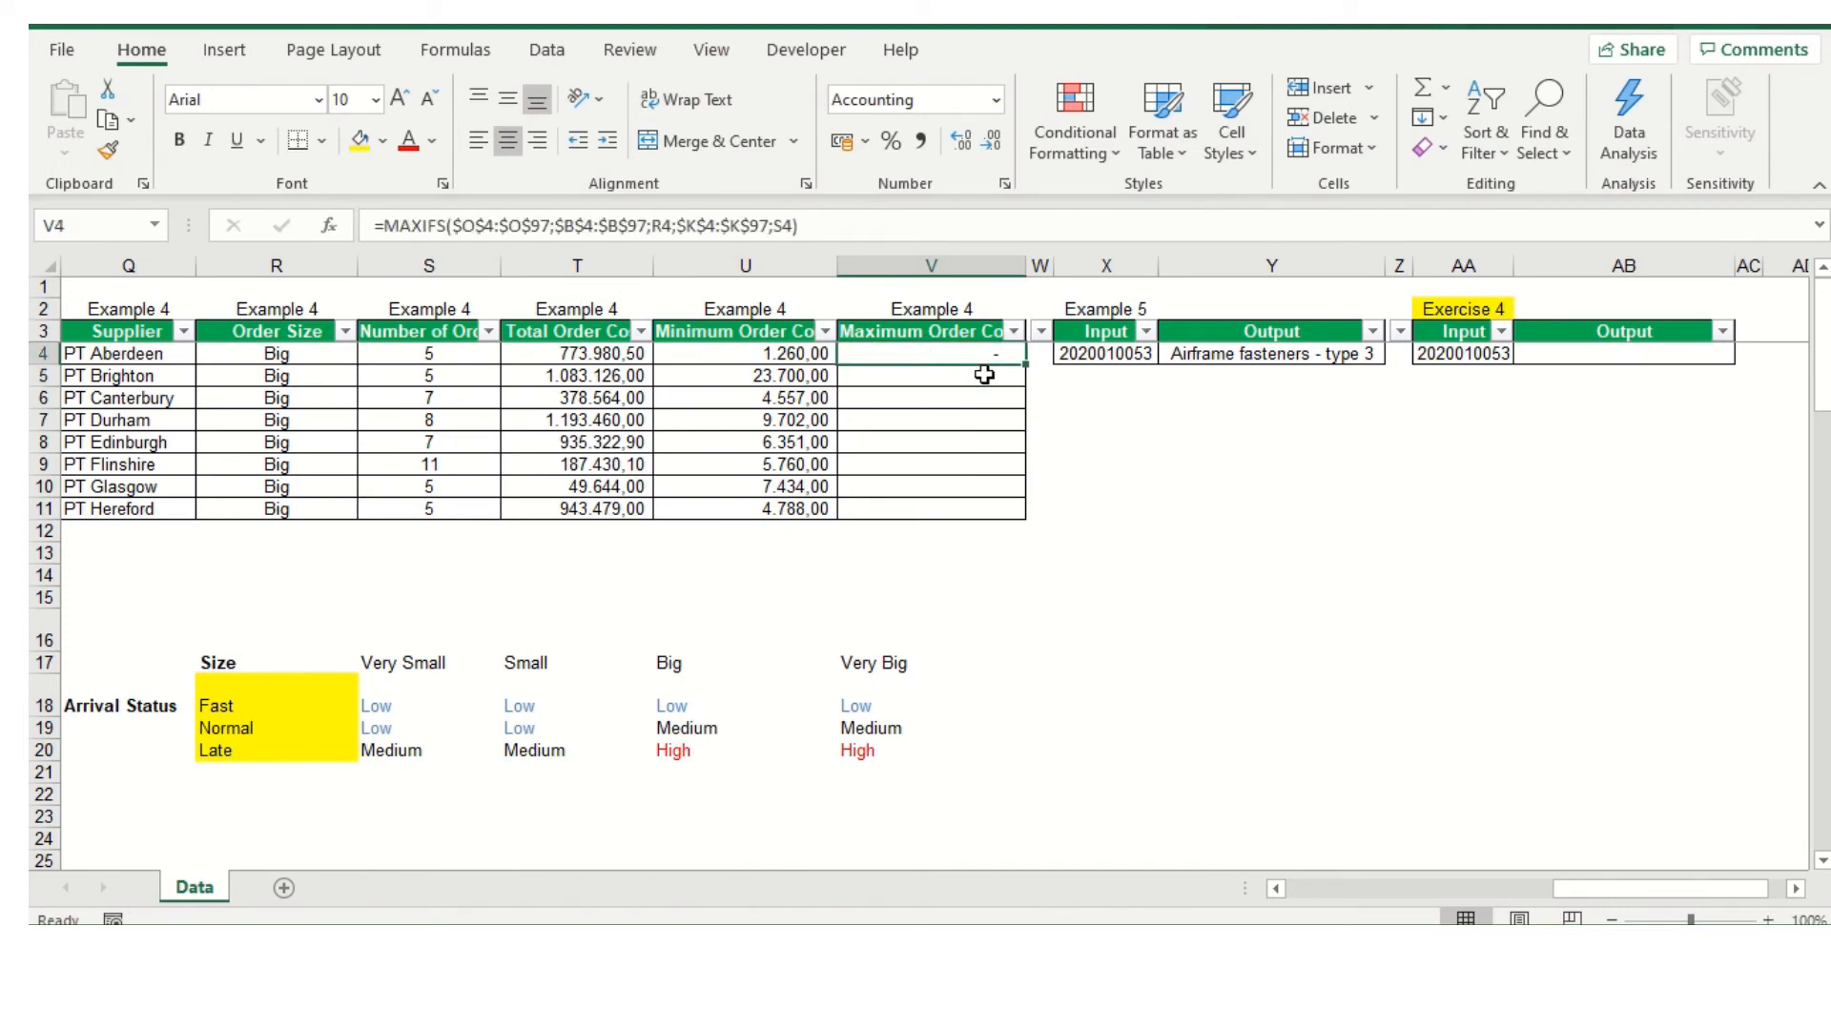
{"action": "left_click_drag", "start_coordinate": [1022, 367], "coordinate": [1061, 534]}
Undo the MAXIFS fill and the pasted formula in the Maximum Order Cost column
{"action": "left_click", "coordinate": [1060, 530]}
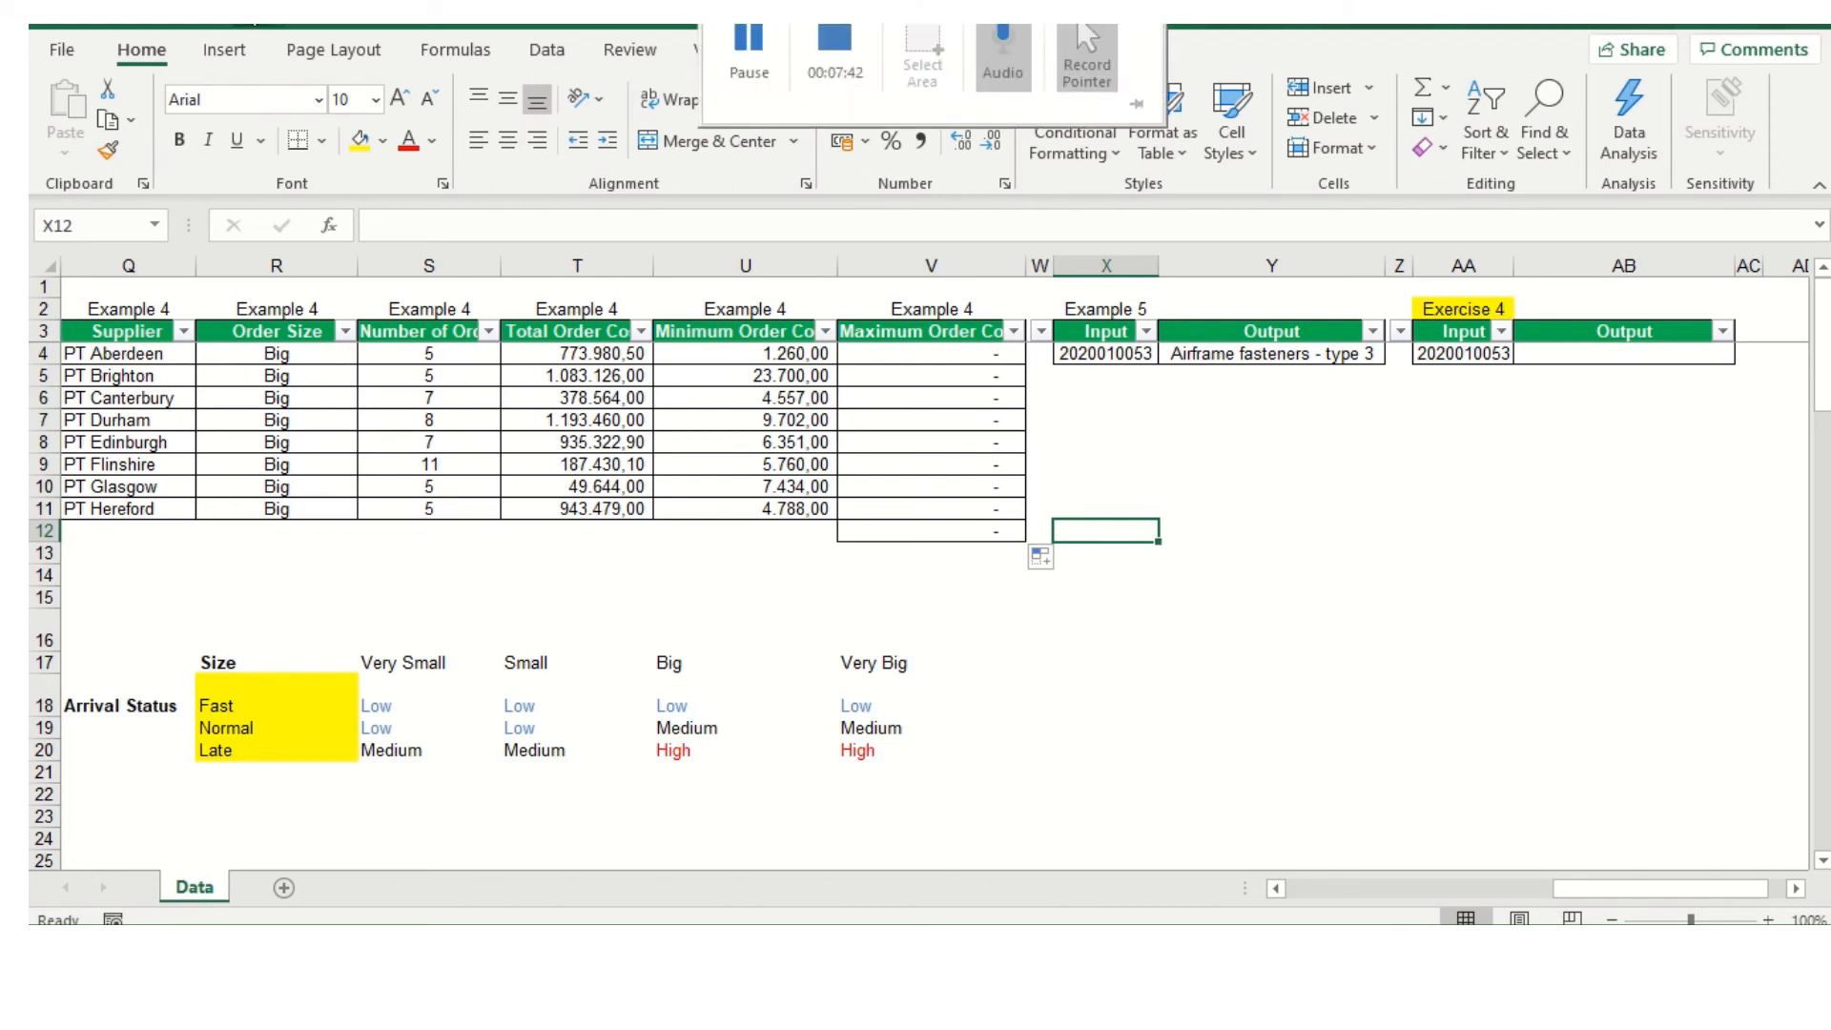
{"action": "key", "text": "ctrl+z"}
{"action": "key", "text": "ctrl+z"}
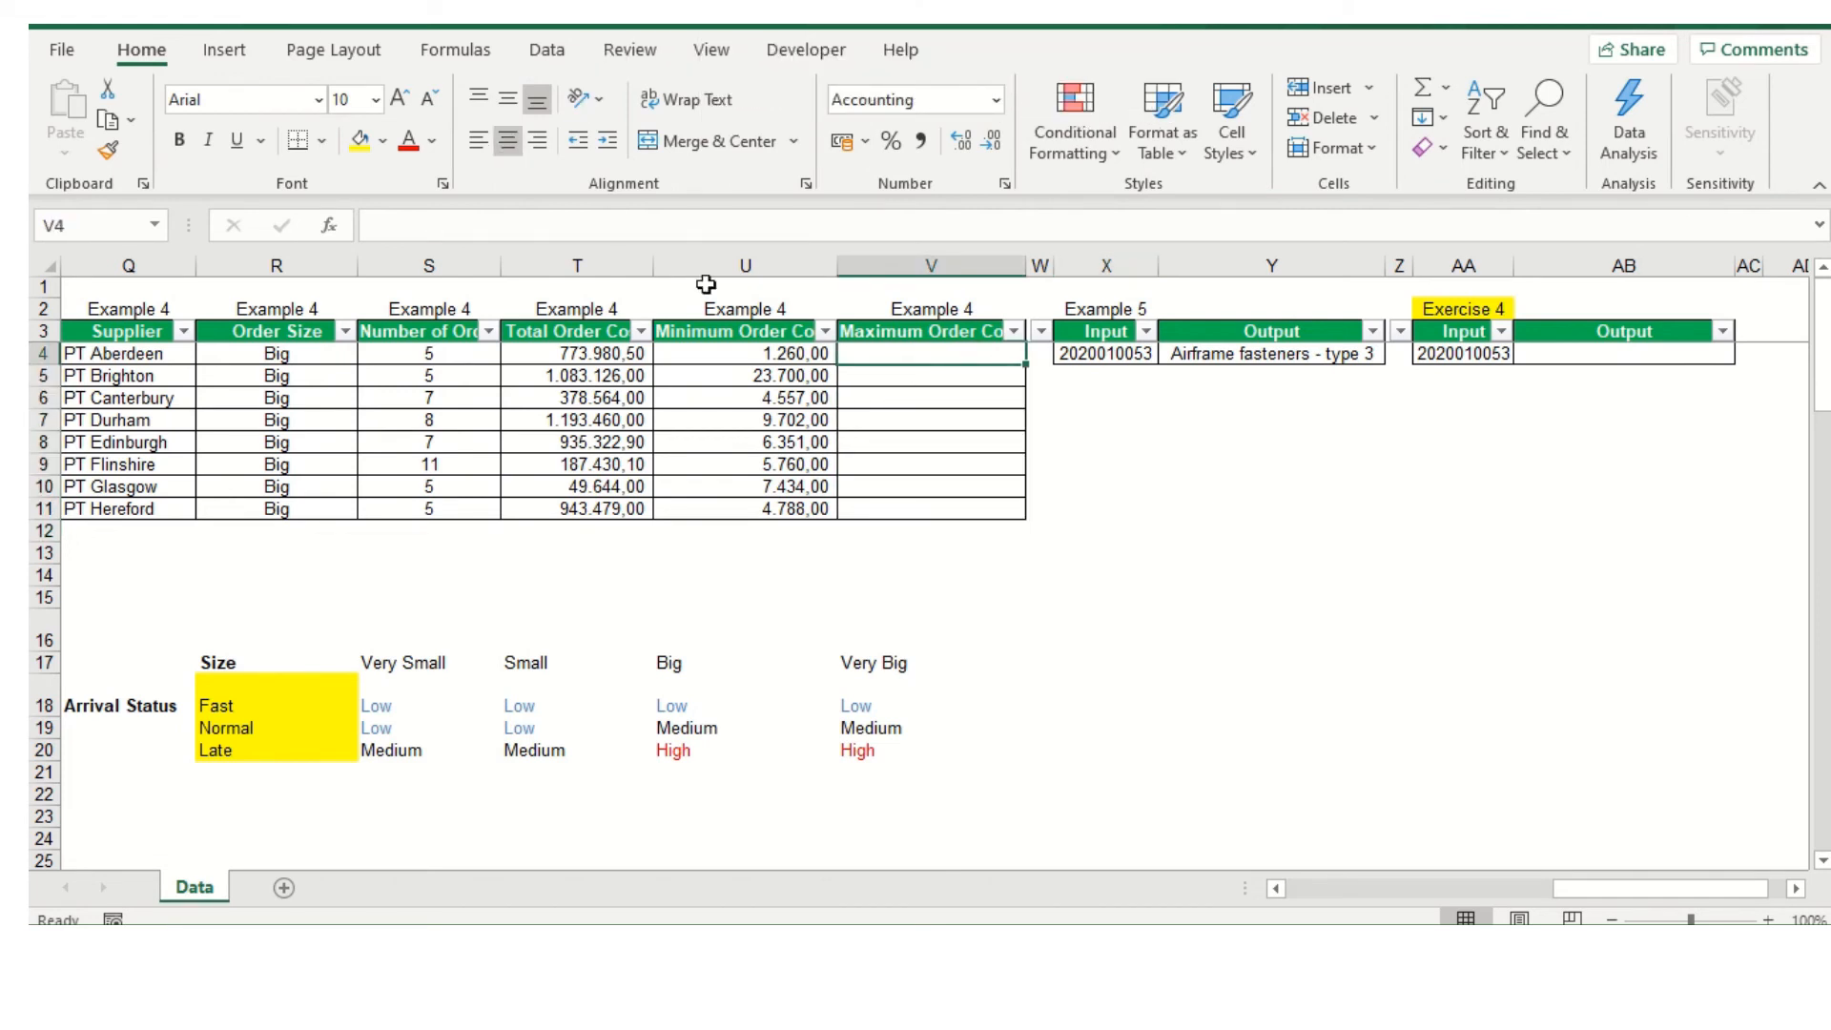
Copy the text of U4's MINIFS formula, without its equals sign, and paste it as the content of V4
{"action": "left_click", "coordinate": [767, 350]}
{"action": "left_click_drag", "start_coordinate": [810, 225], "coordinate": [390, 202]}
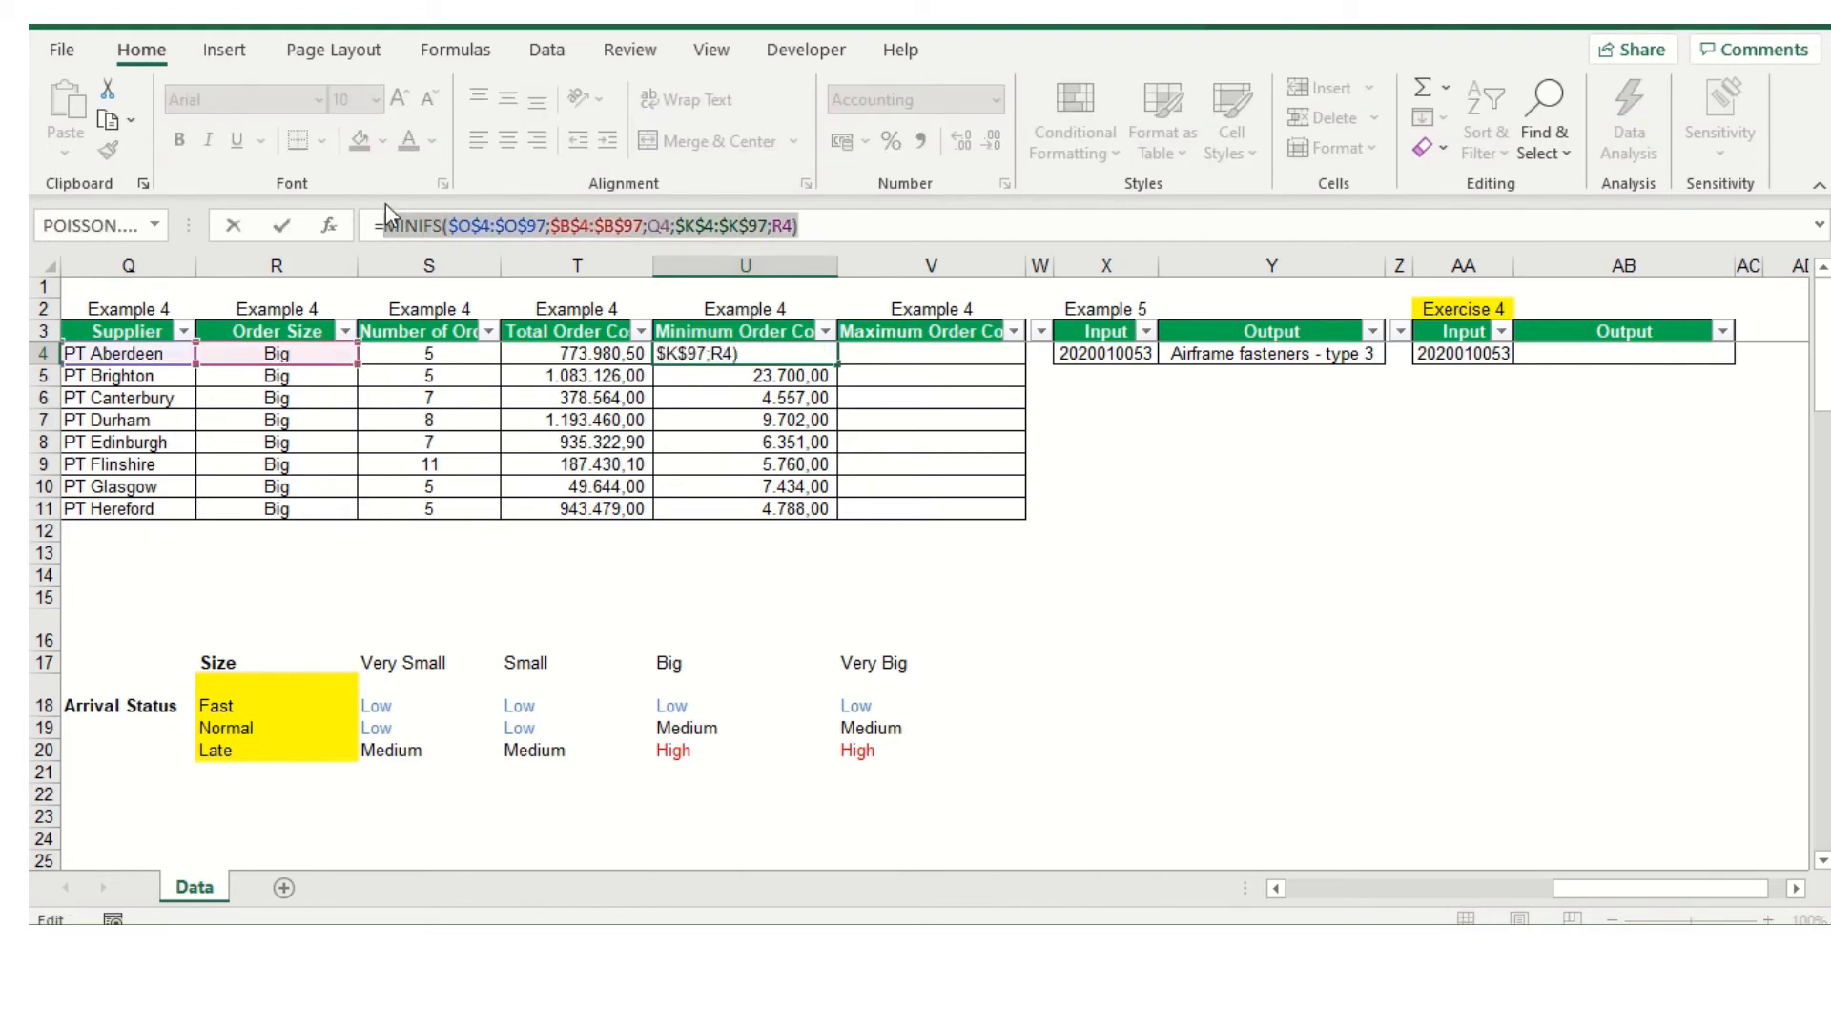
{"action": "key", "text": "ctrl+c"}
{"action": "key", "text": "Escape"}
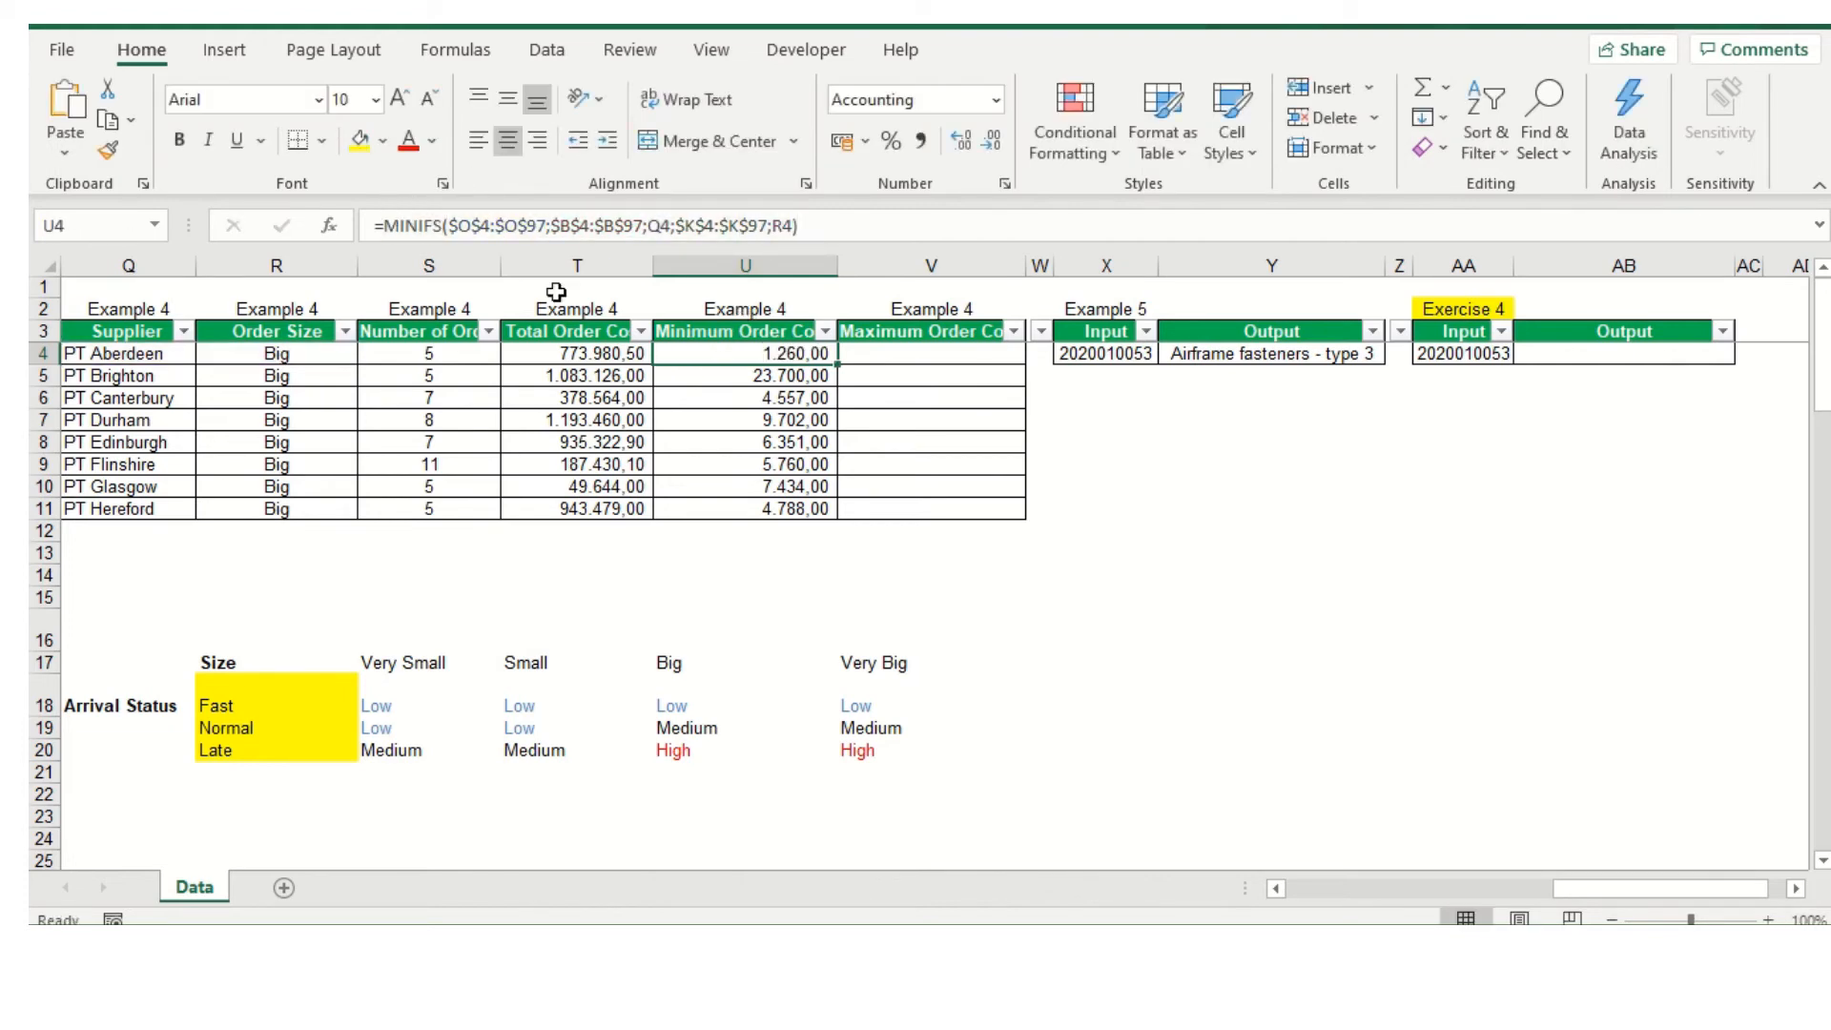
{"action": "left_click", "coordinate": [898, 364]}
{"action": "left_click", "coordinate": [661, 225]}
{"action": "key", "text": "ctrl+v"}
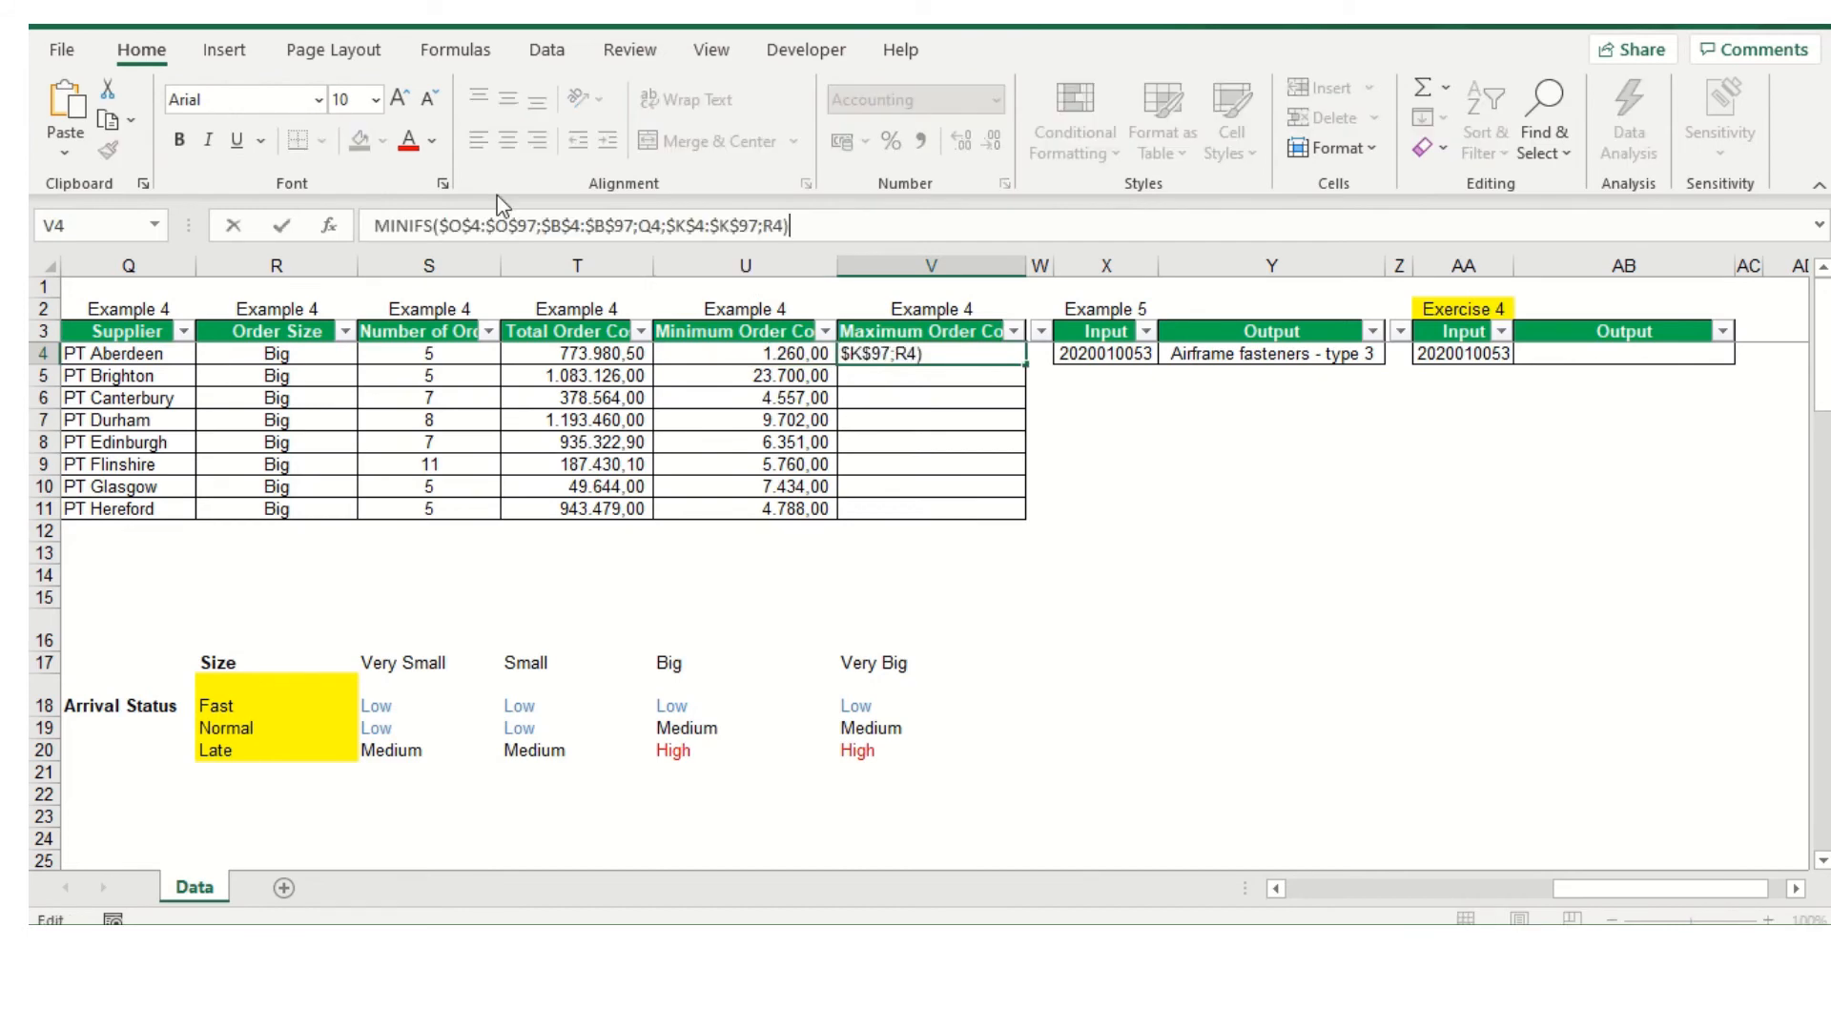
Turn the text in V4 into a formula by adding the equals sign, change its function to MAXIFS, and fill it down to V11
{"action": "left_click", "coordinate": [376, 223]}
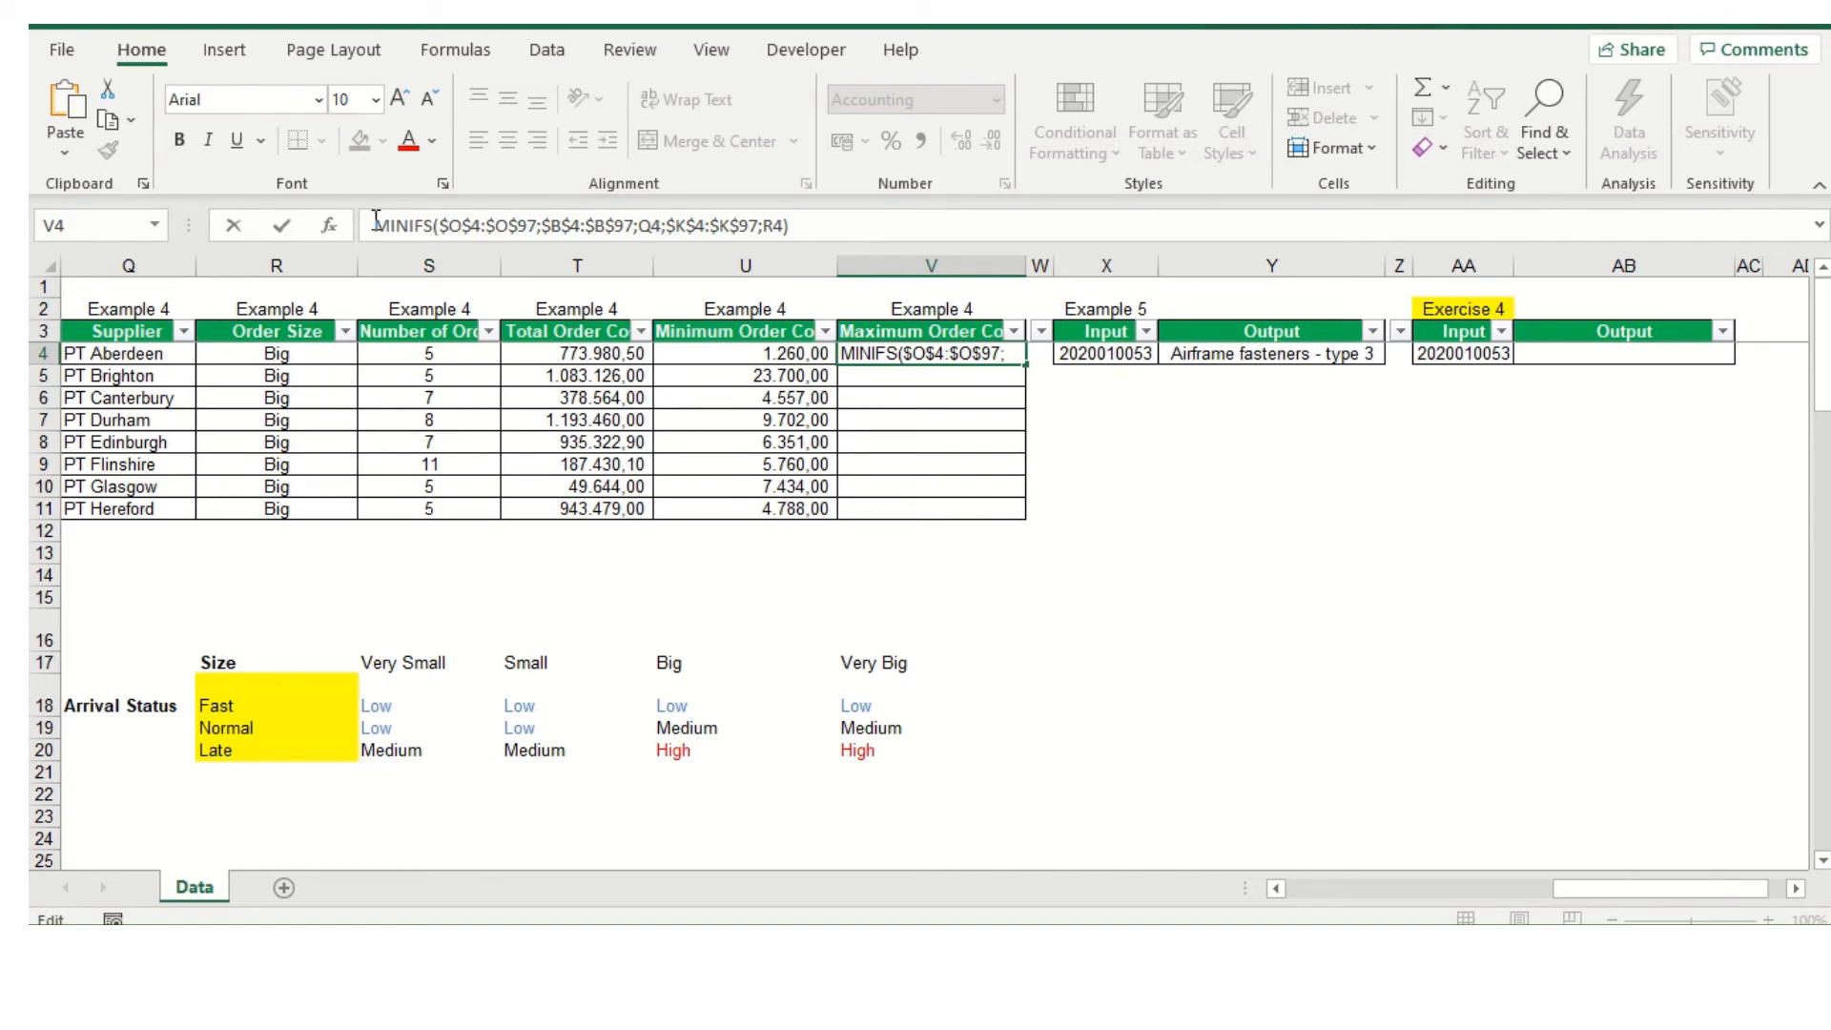
{"action": "type", "text": "="}
{"action": "left_click_drag", "start_coordinate": [384, 225], "coordinate": [429, 234]}
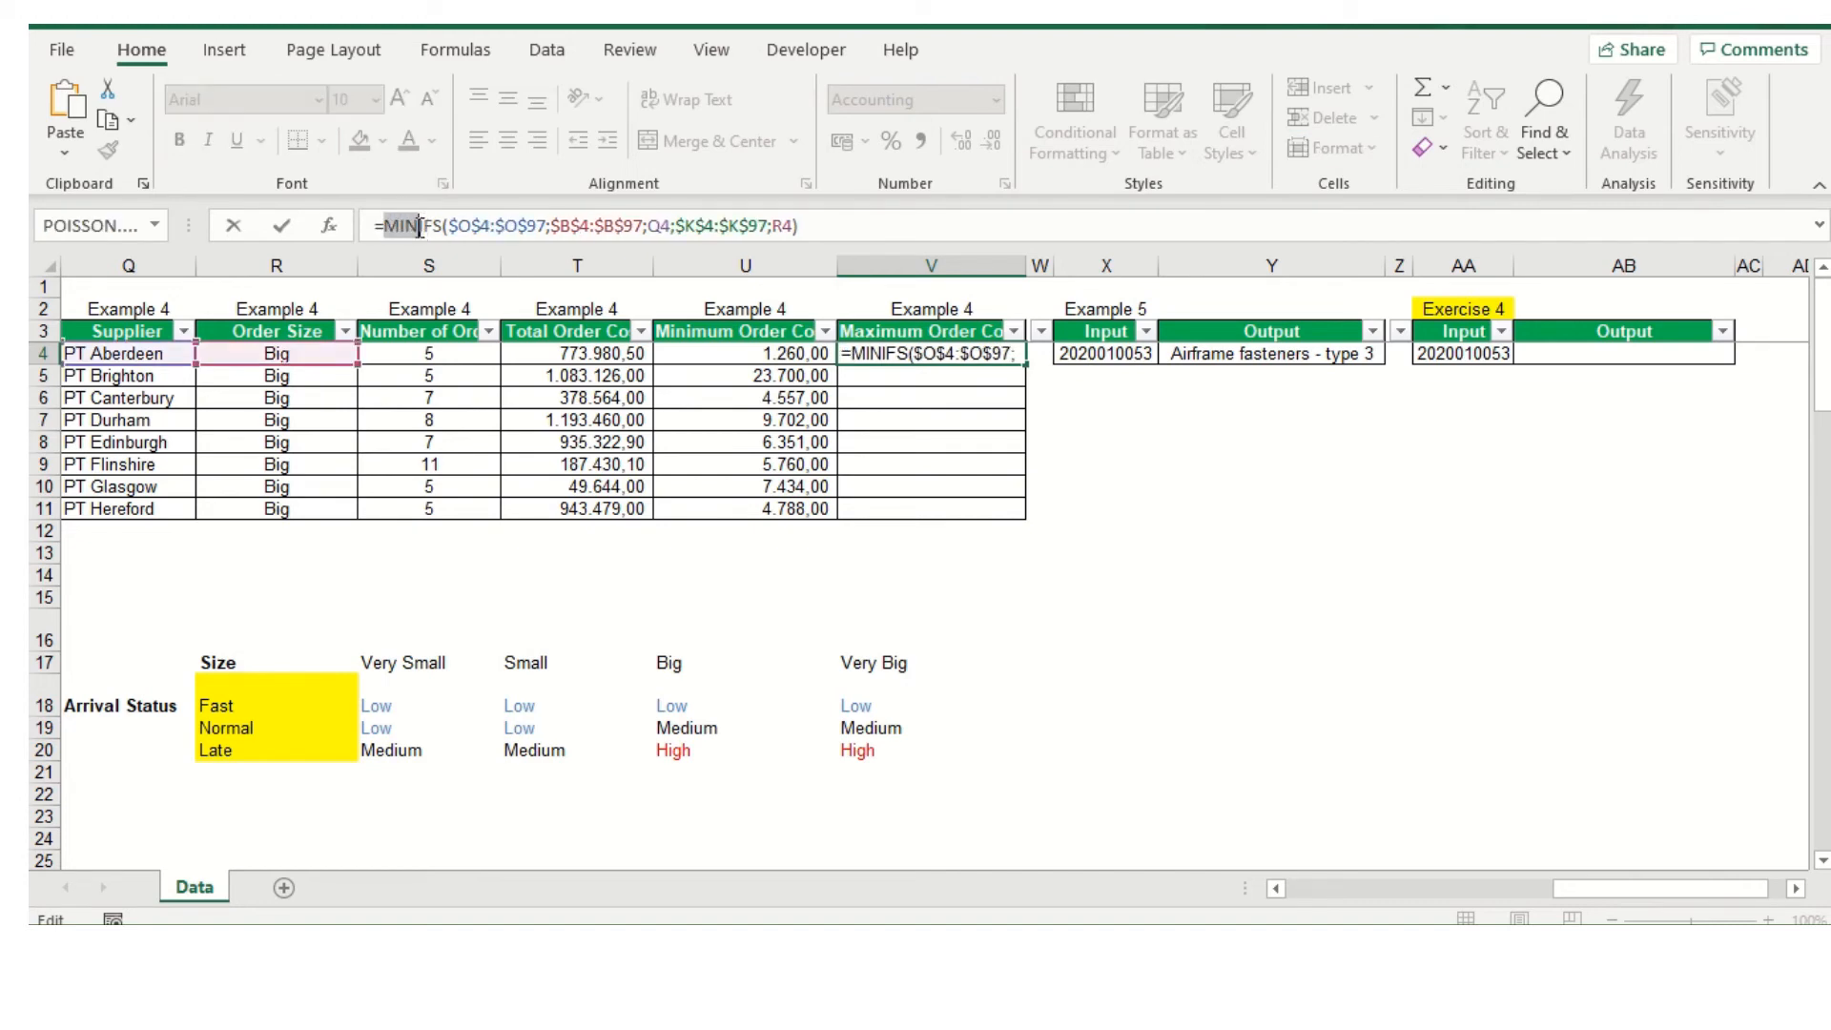
{"action": "type", "text": "MAXI"}
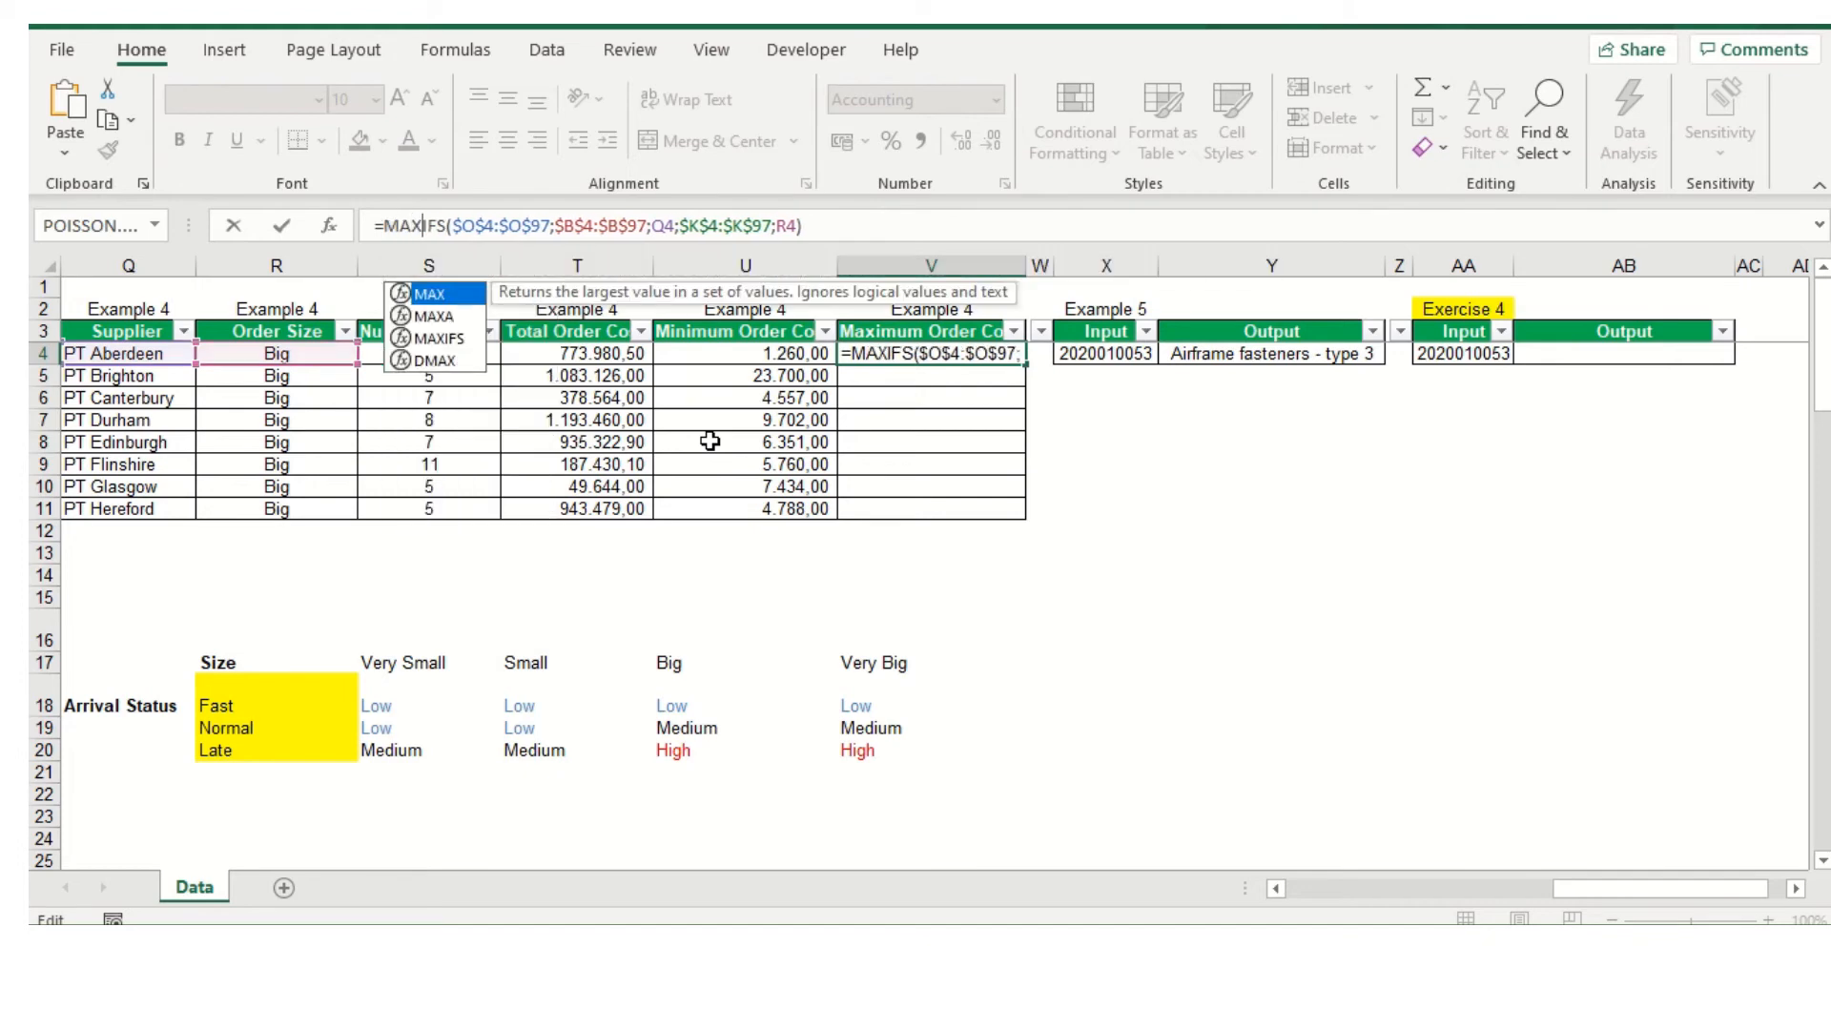
{"action": "key", "text": "Return"}
{"action": "left_click", "coordinate": [983, 355]}
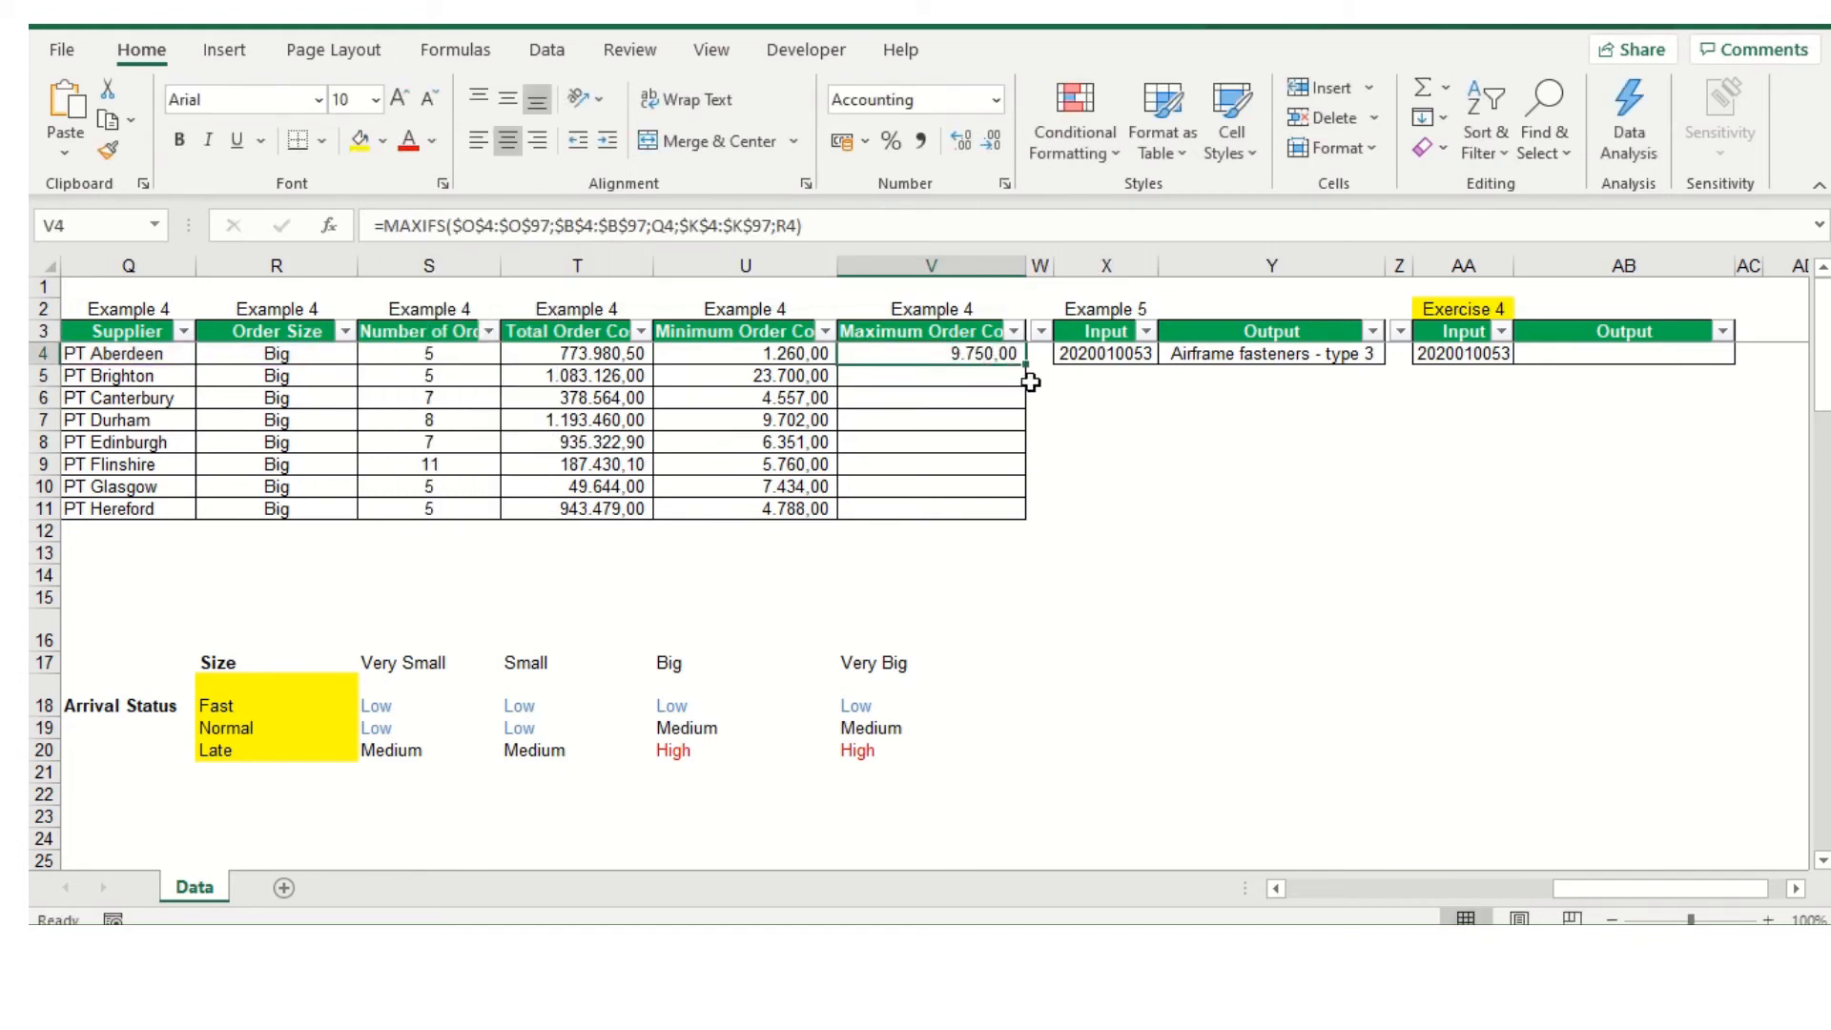
{"action": "left_click_drag", "start_coordinate": [1026, 371], "coordinate": [1039, 520]}
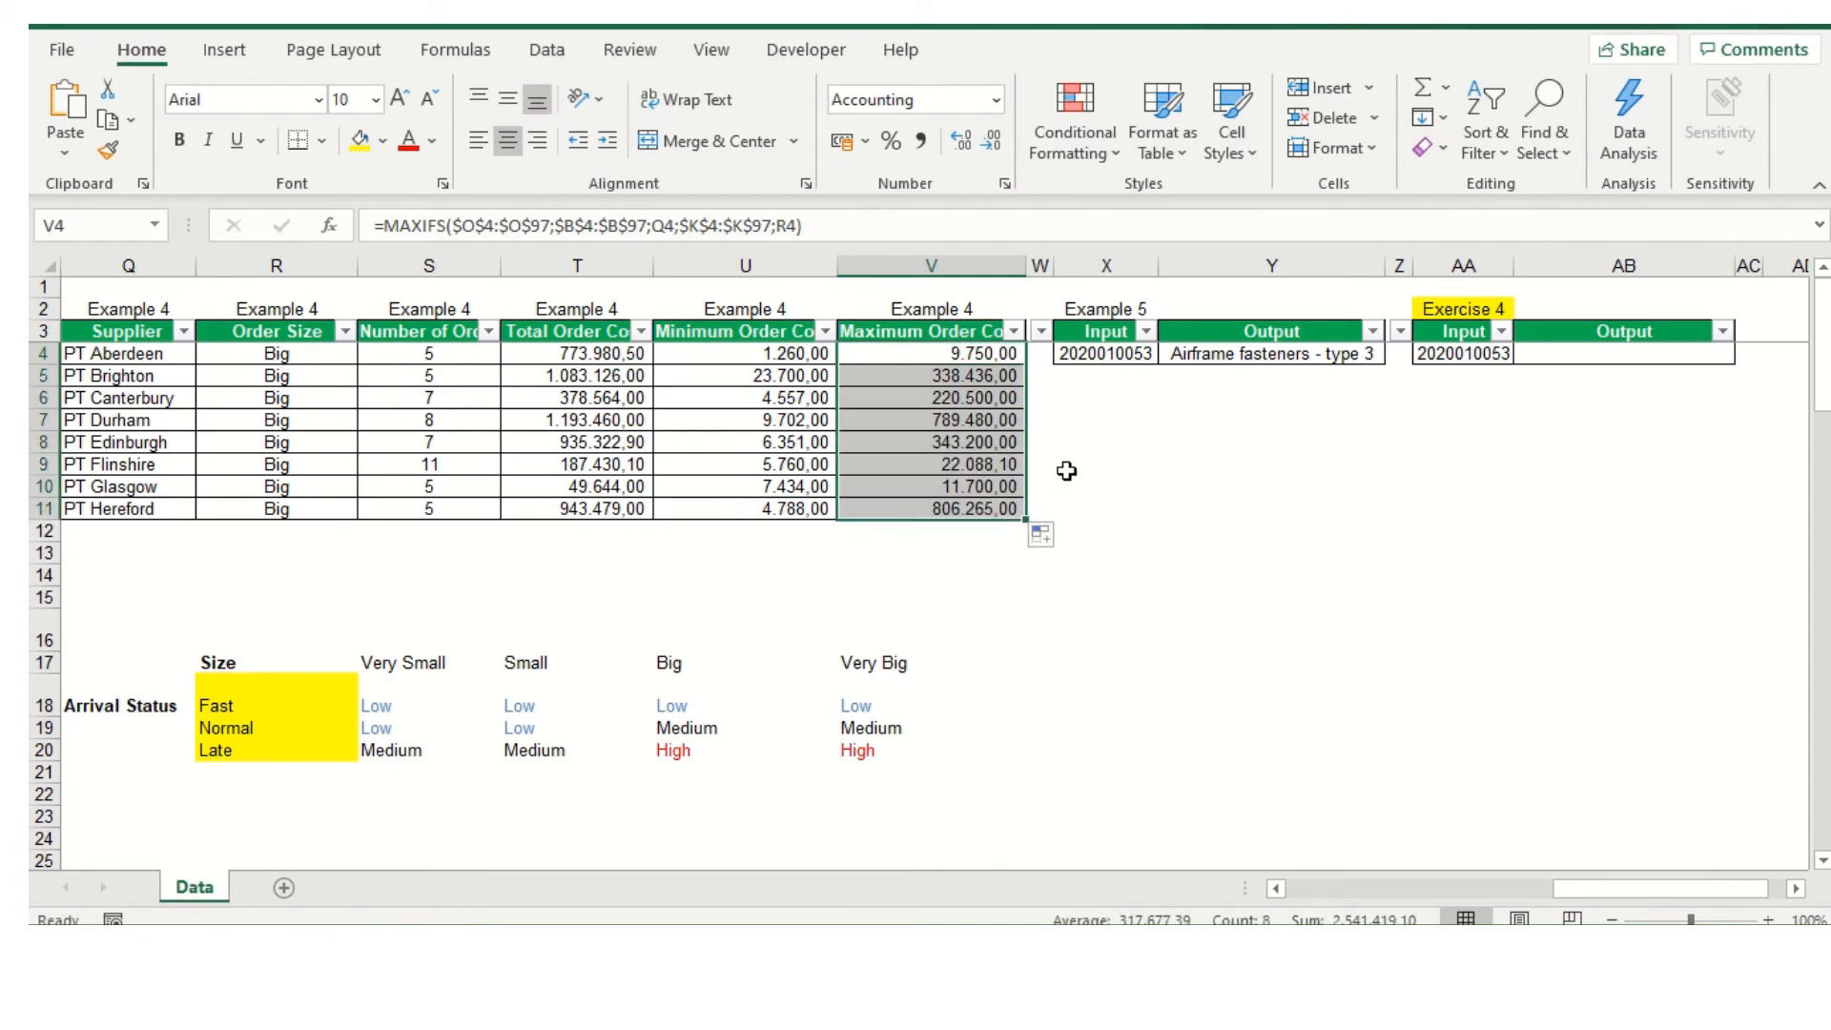
{"action": "left_click", "coordinate": [1057, 472]}
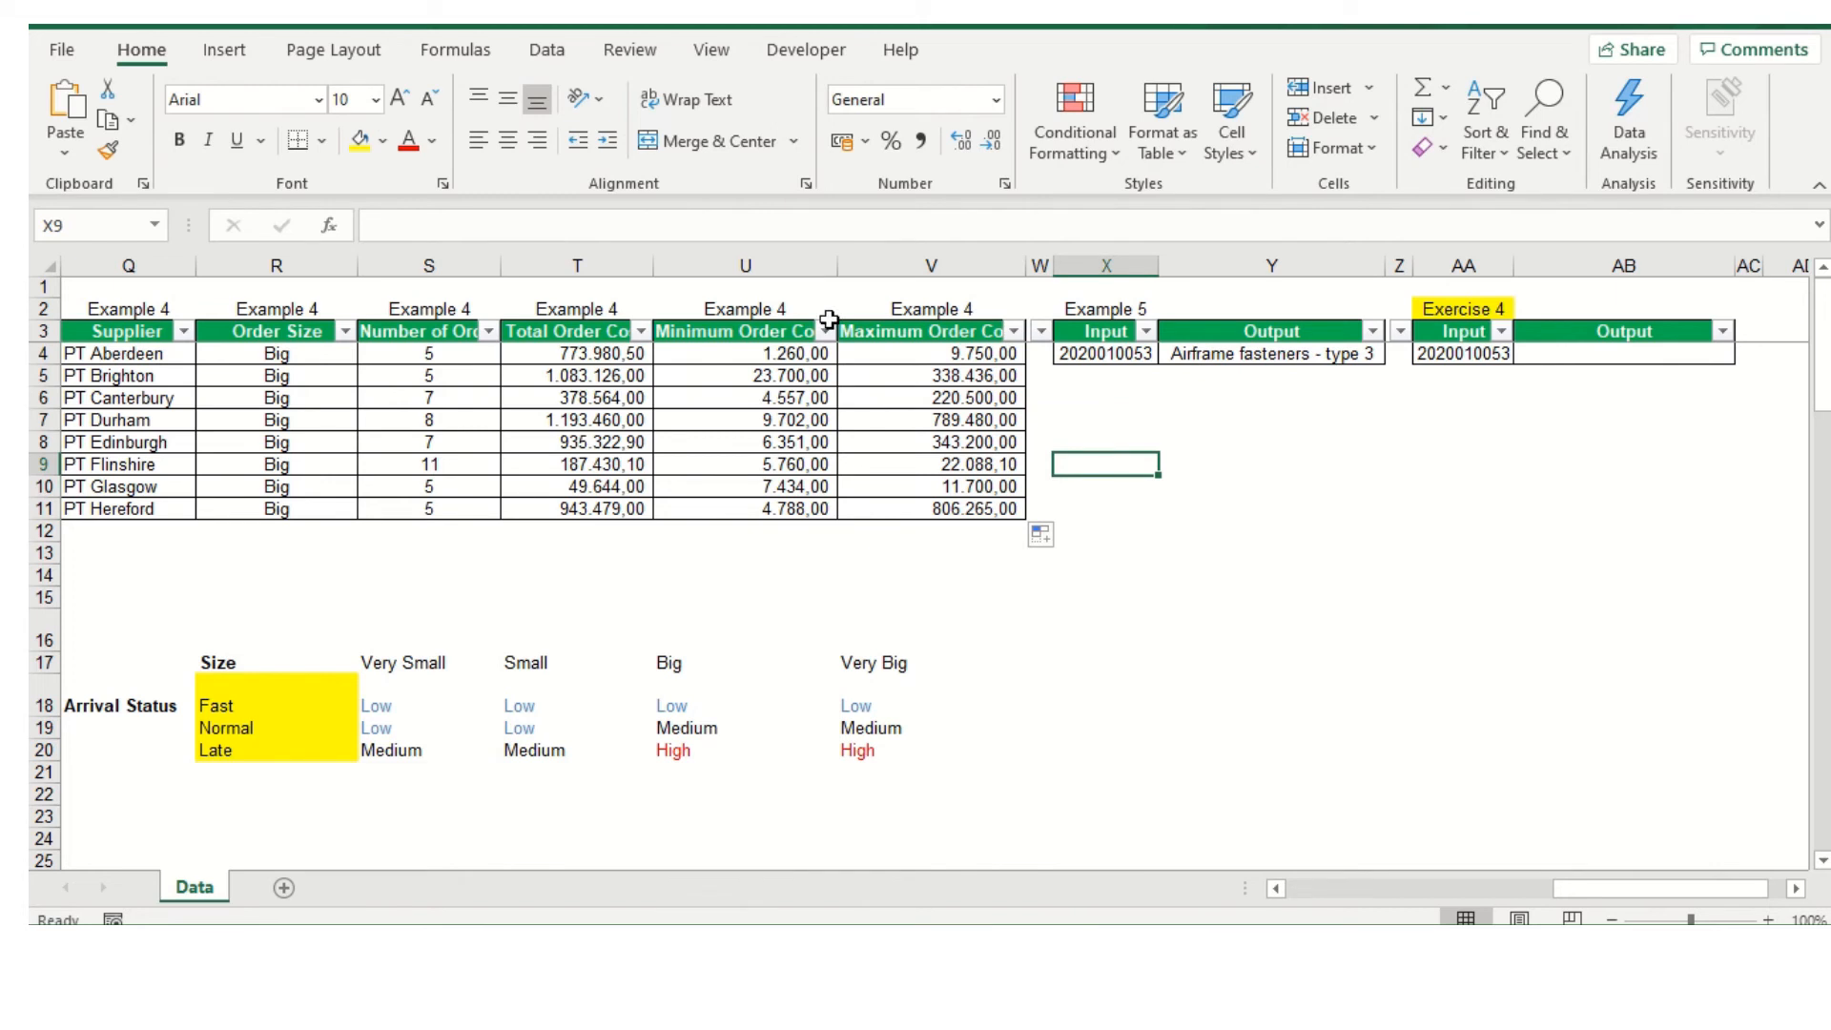
{"action": "left_click", "coordinate": [417, 328]}
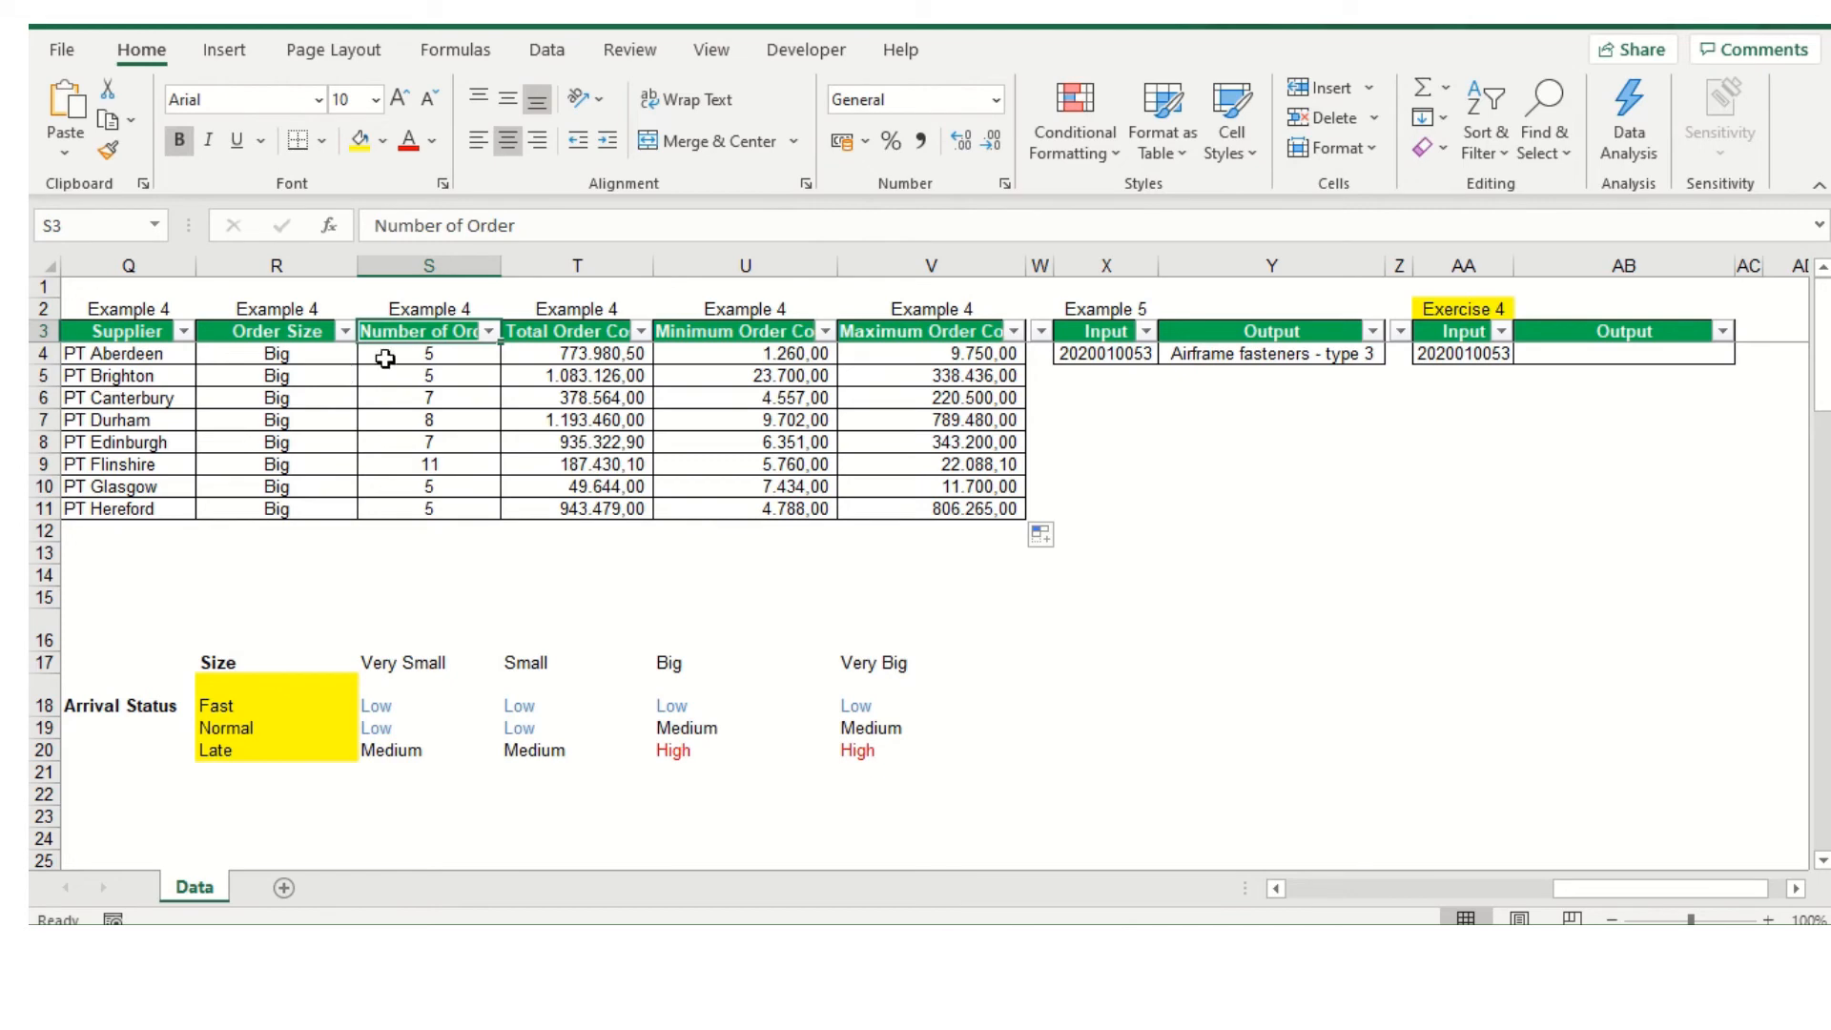
{"action": "left_click", "coordinate": [603, 336]}
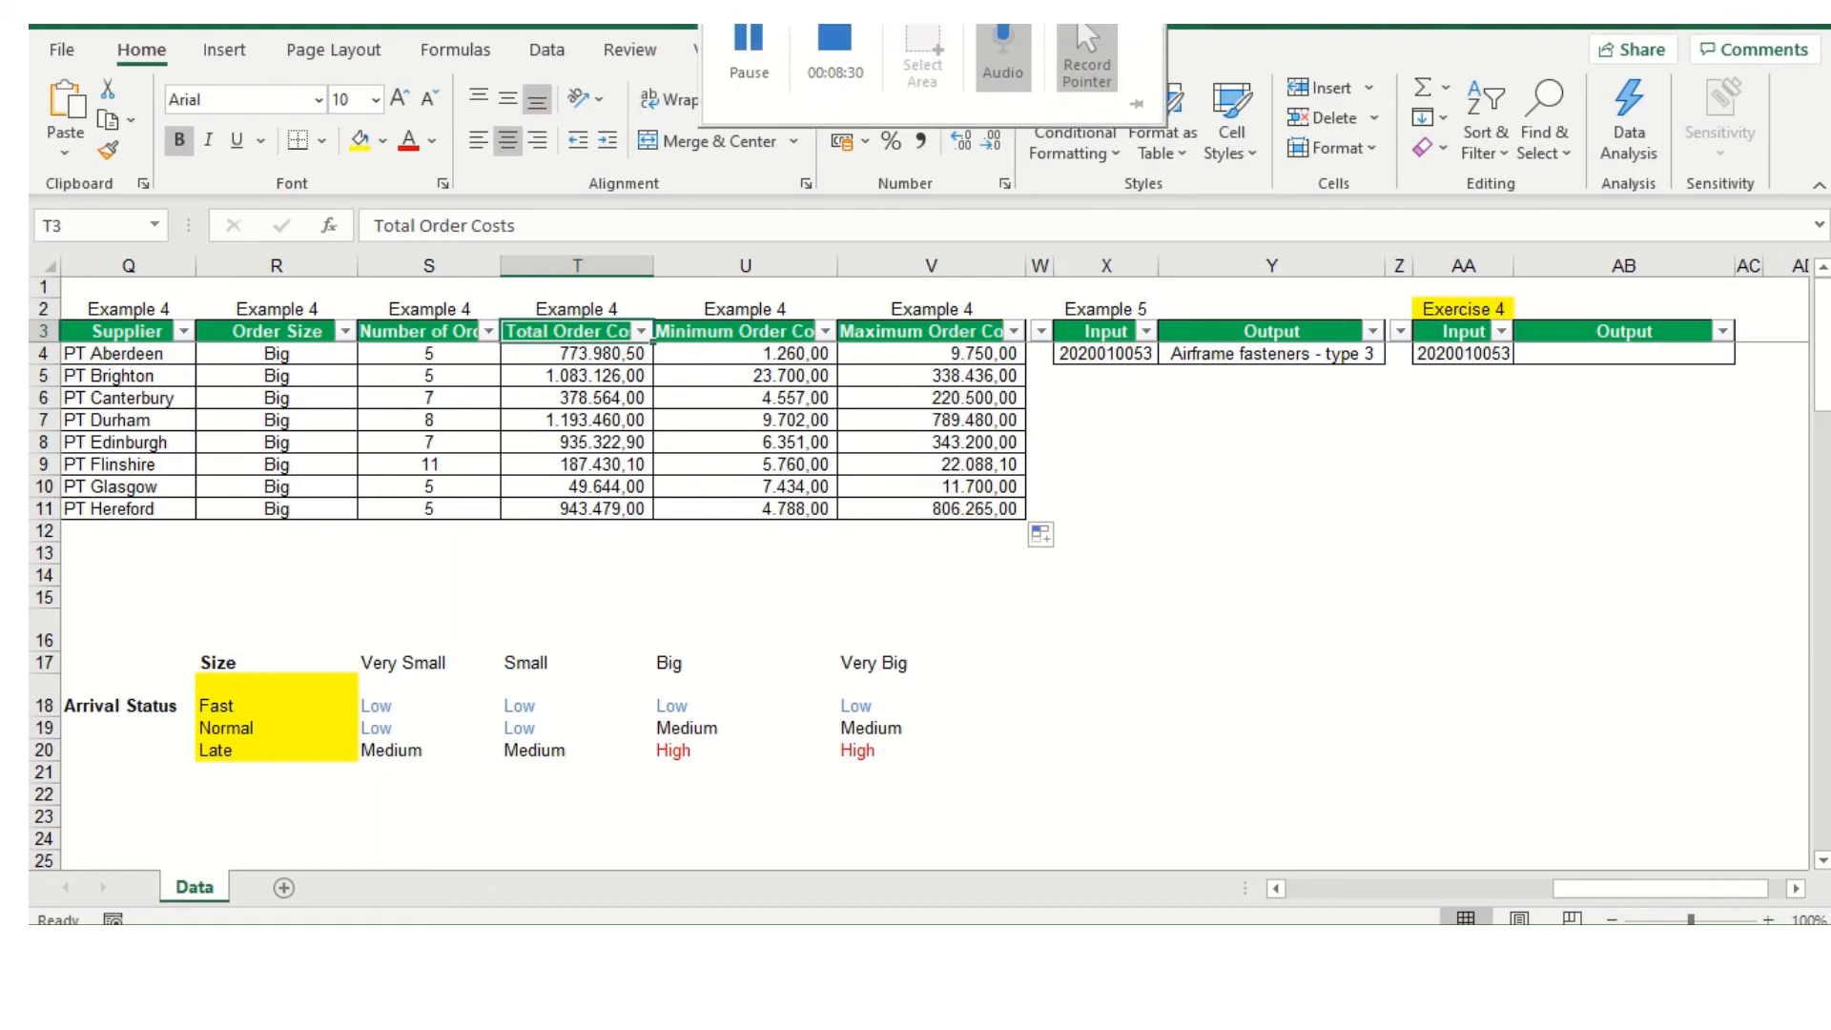
{"action": "left_click", "coordinate": [826, 42]}
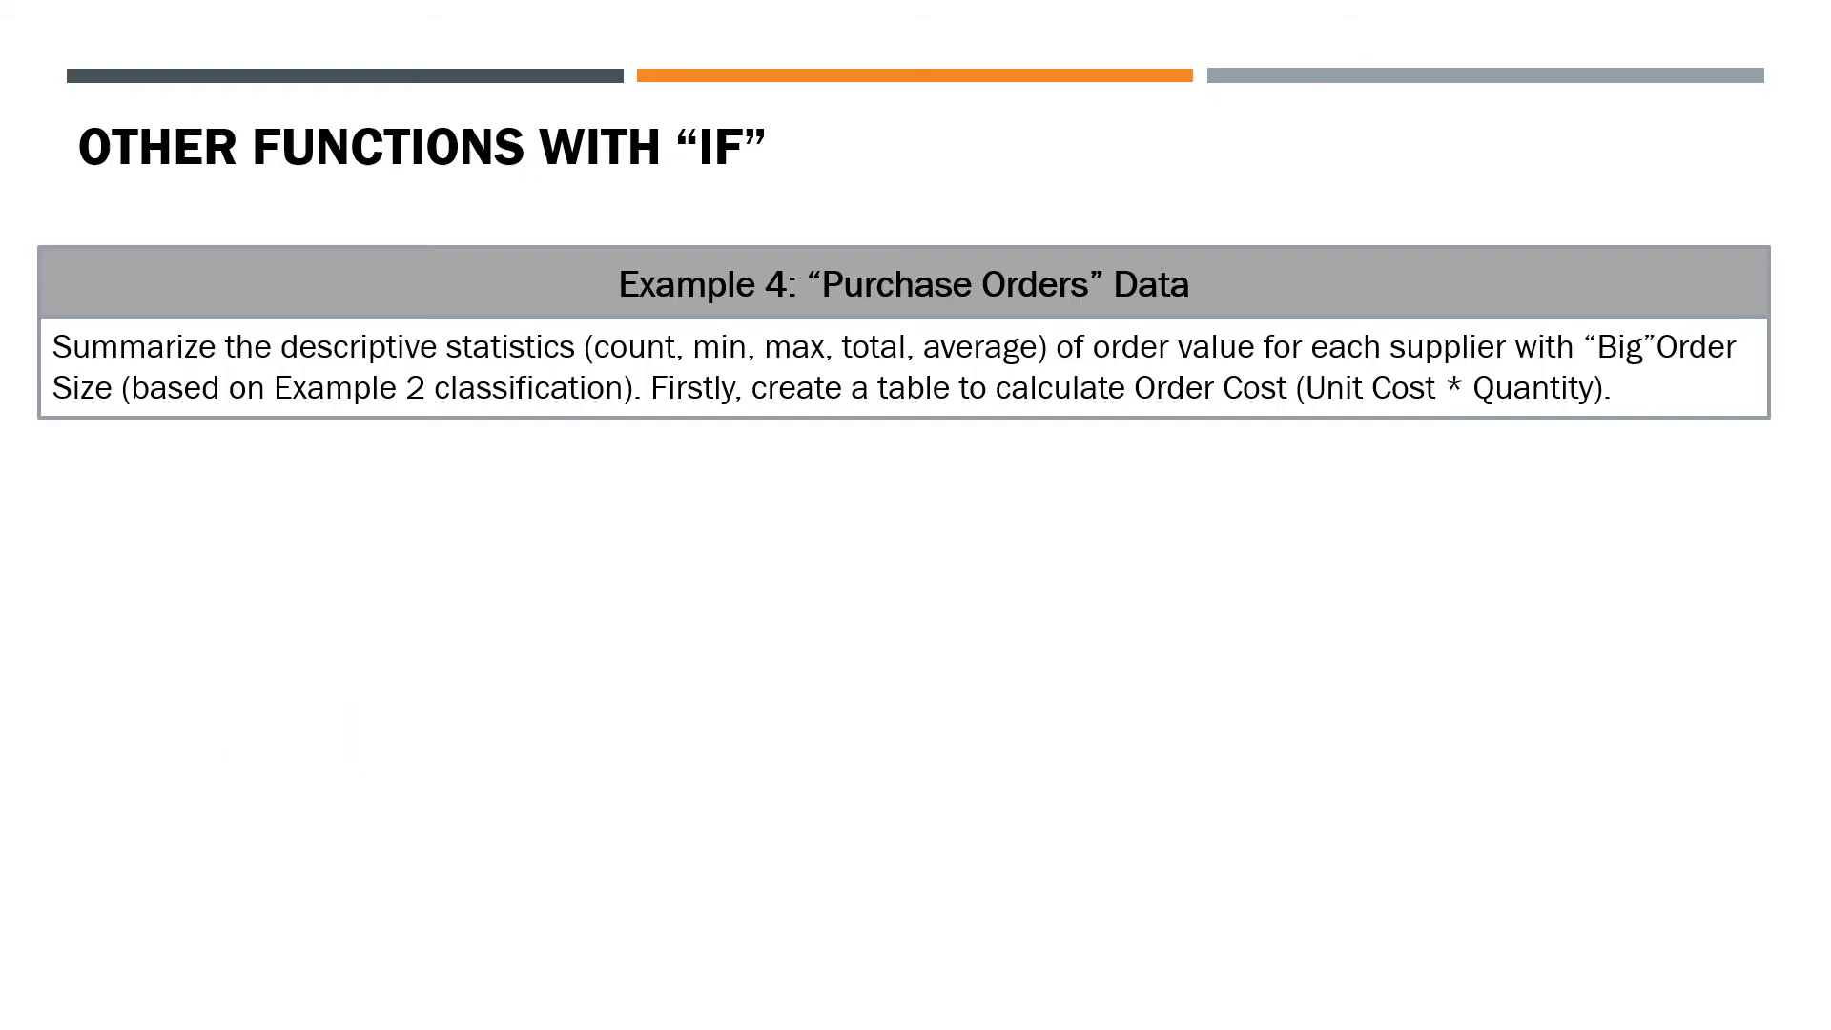
{"action": "key", "text": "Right"}
{"action": "key", "text": "Right"}
{"action": "key", "text": "Right"}
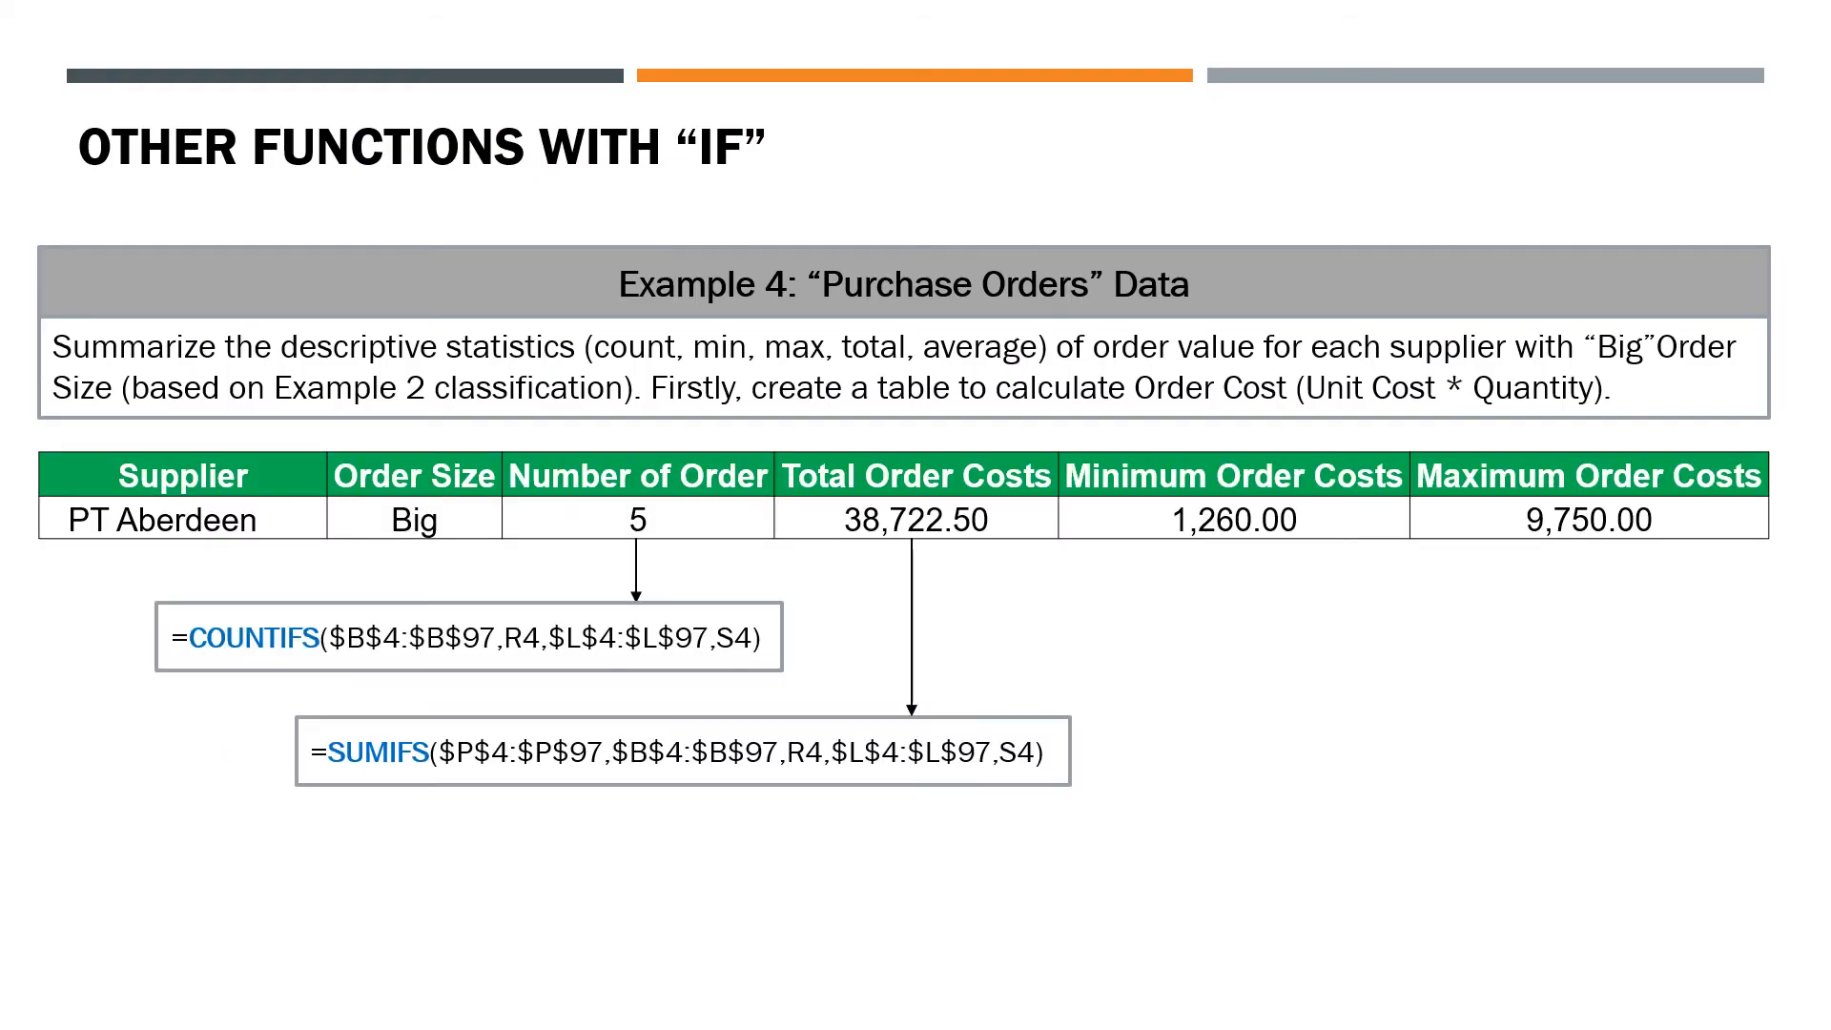
{"action": "key", "text": "Right"}
{"action": "key", "text": "Right"}
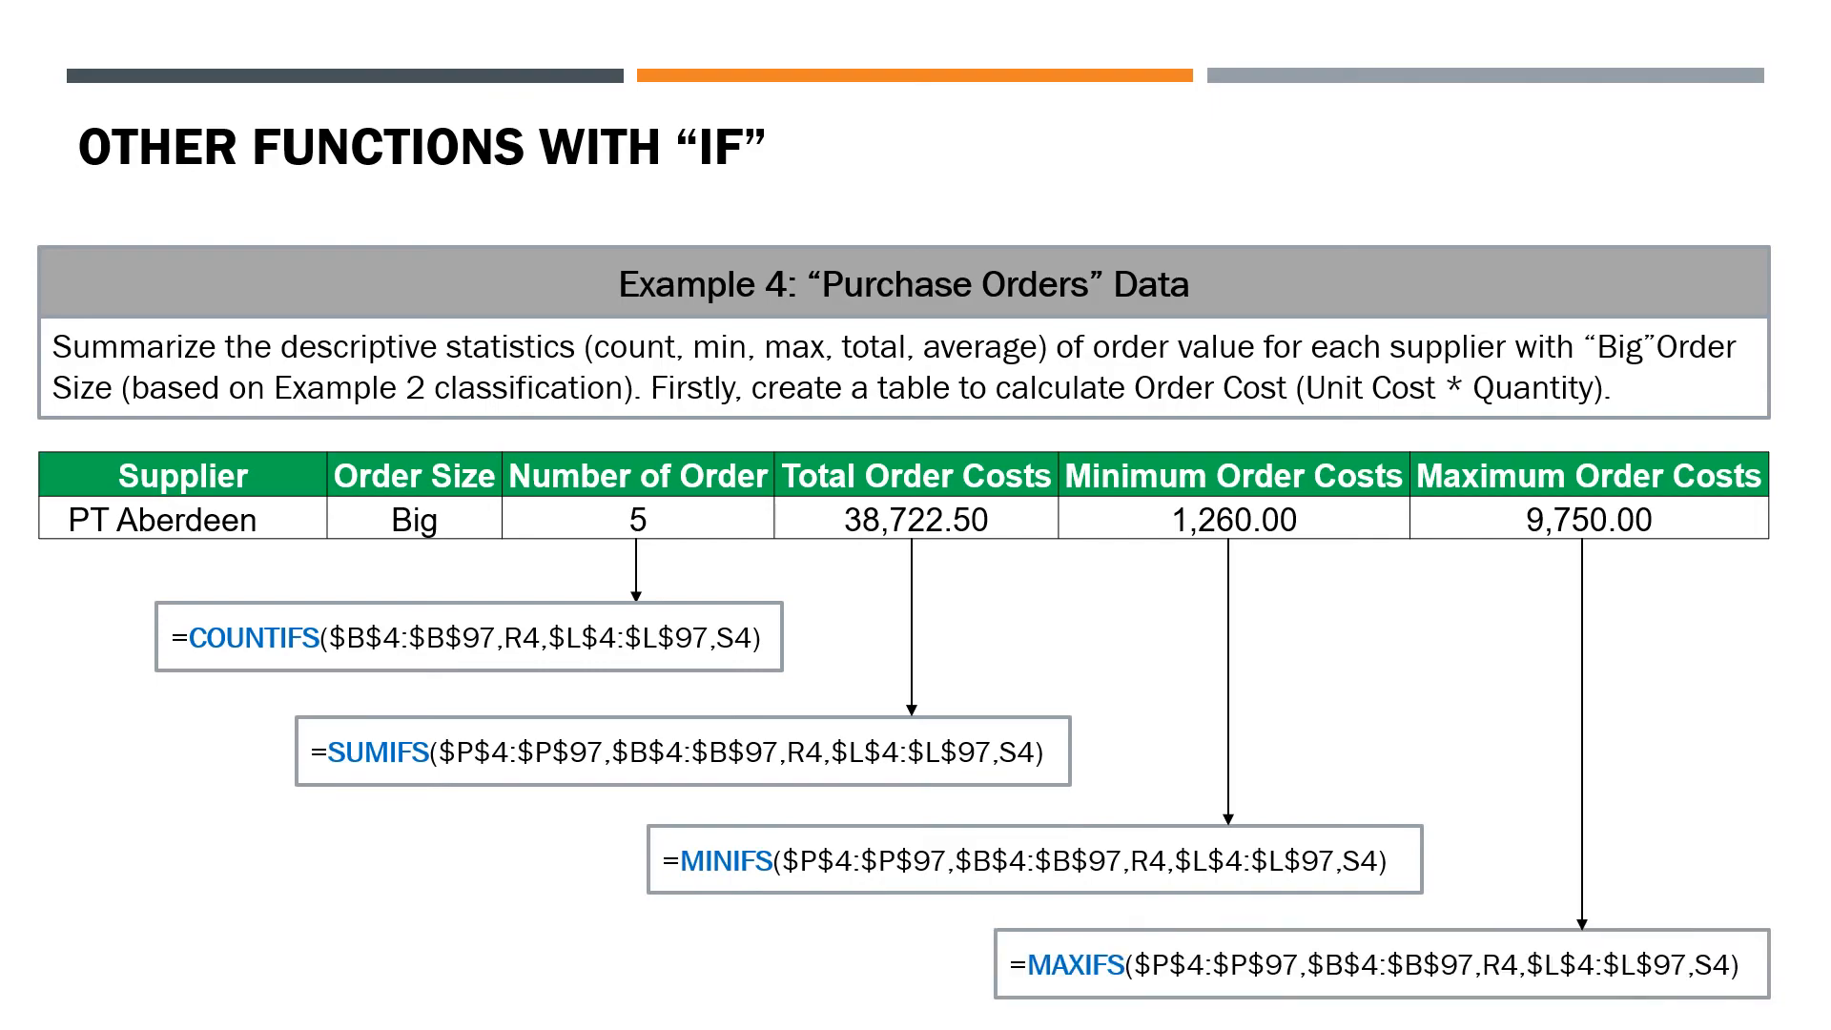
{"action": "key", "text": "Right"}
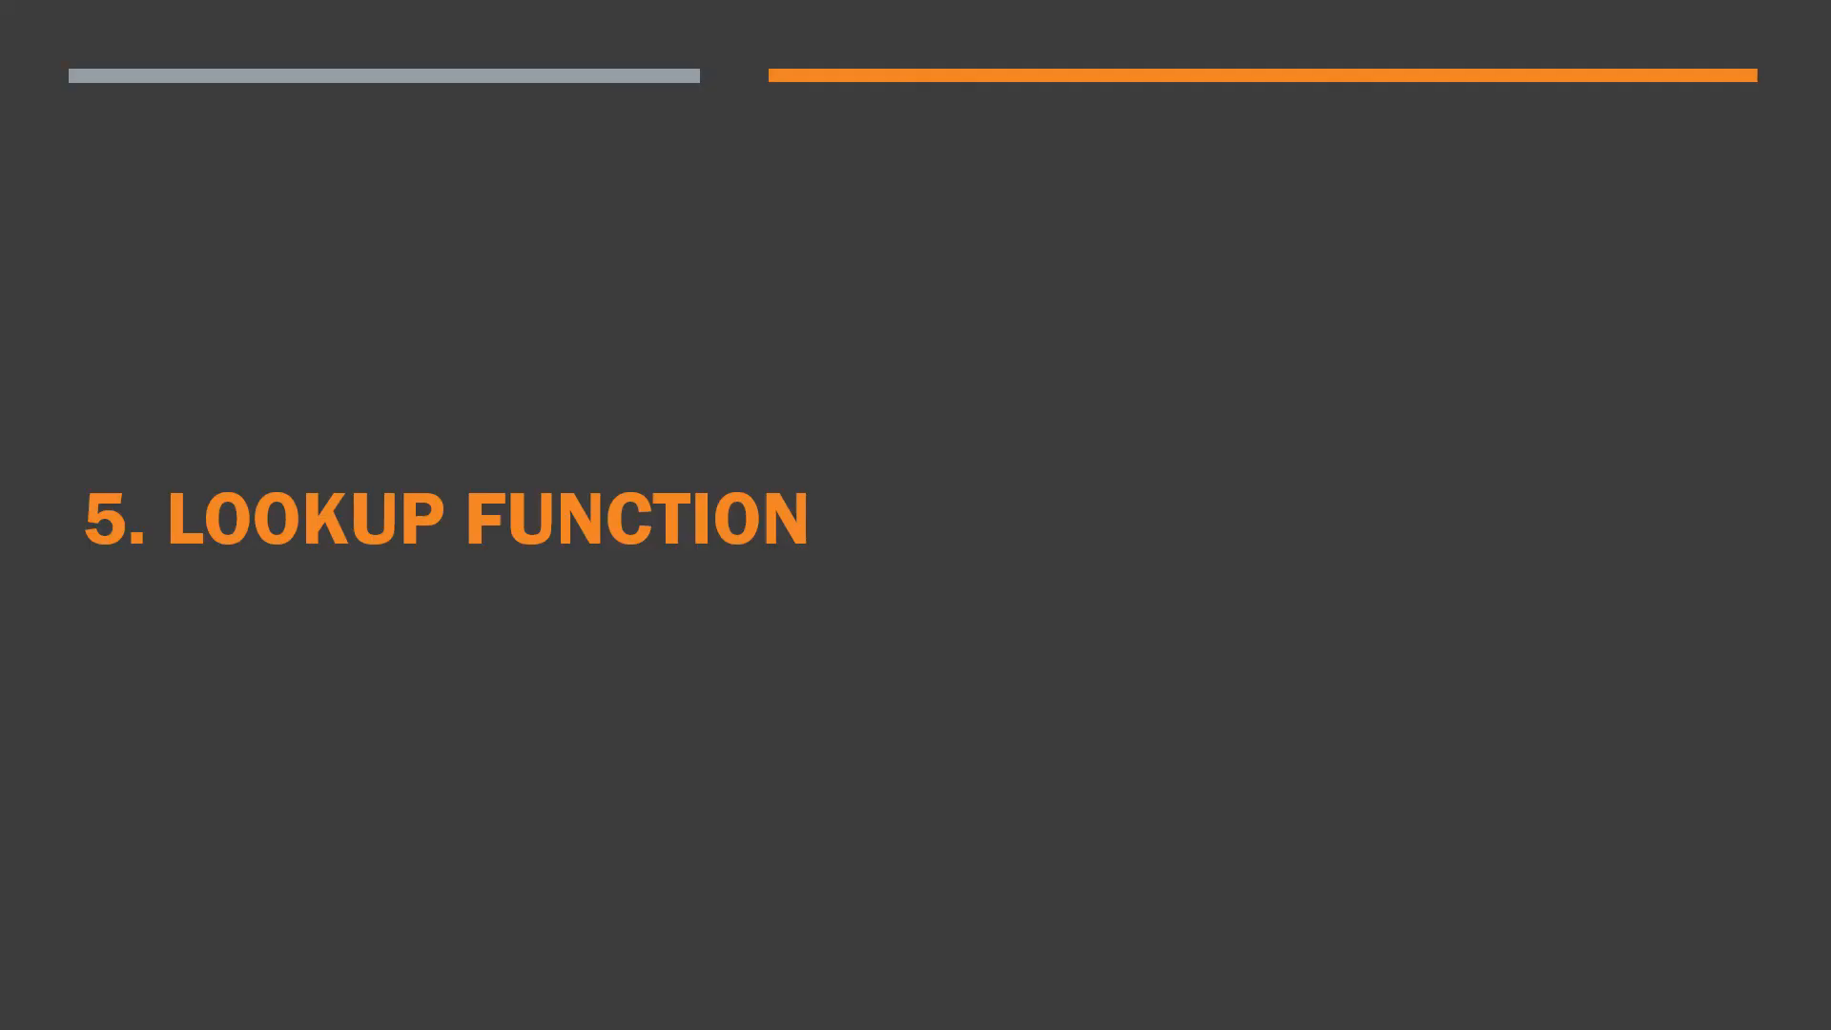
{"action": "key", "text": "Right"}
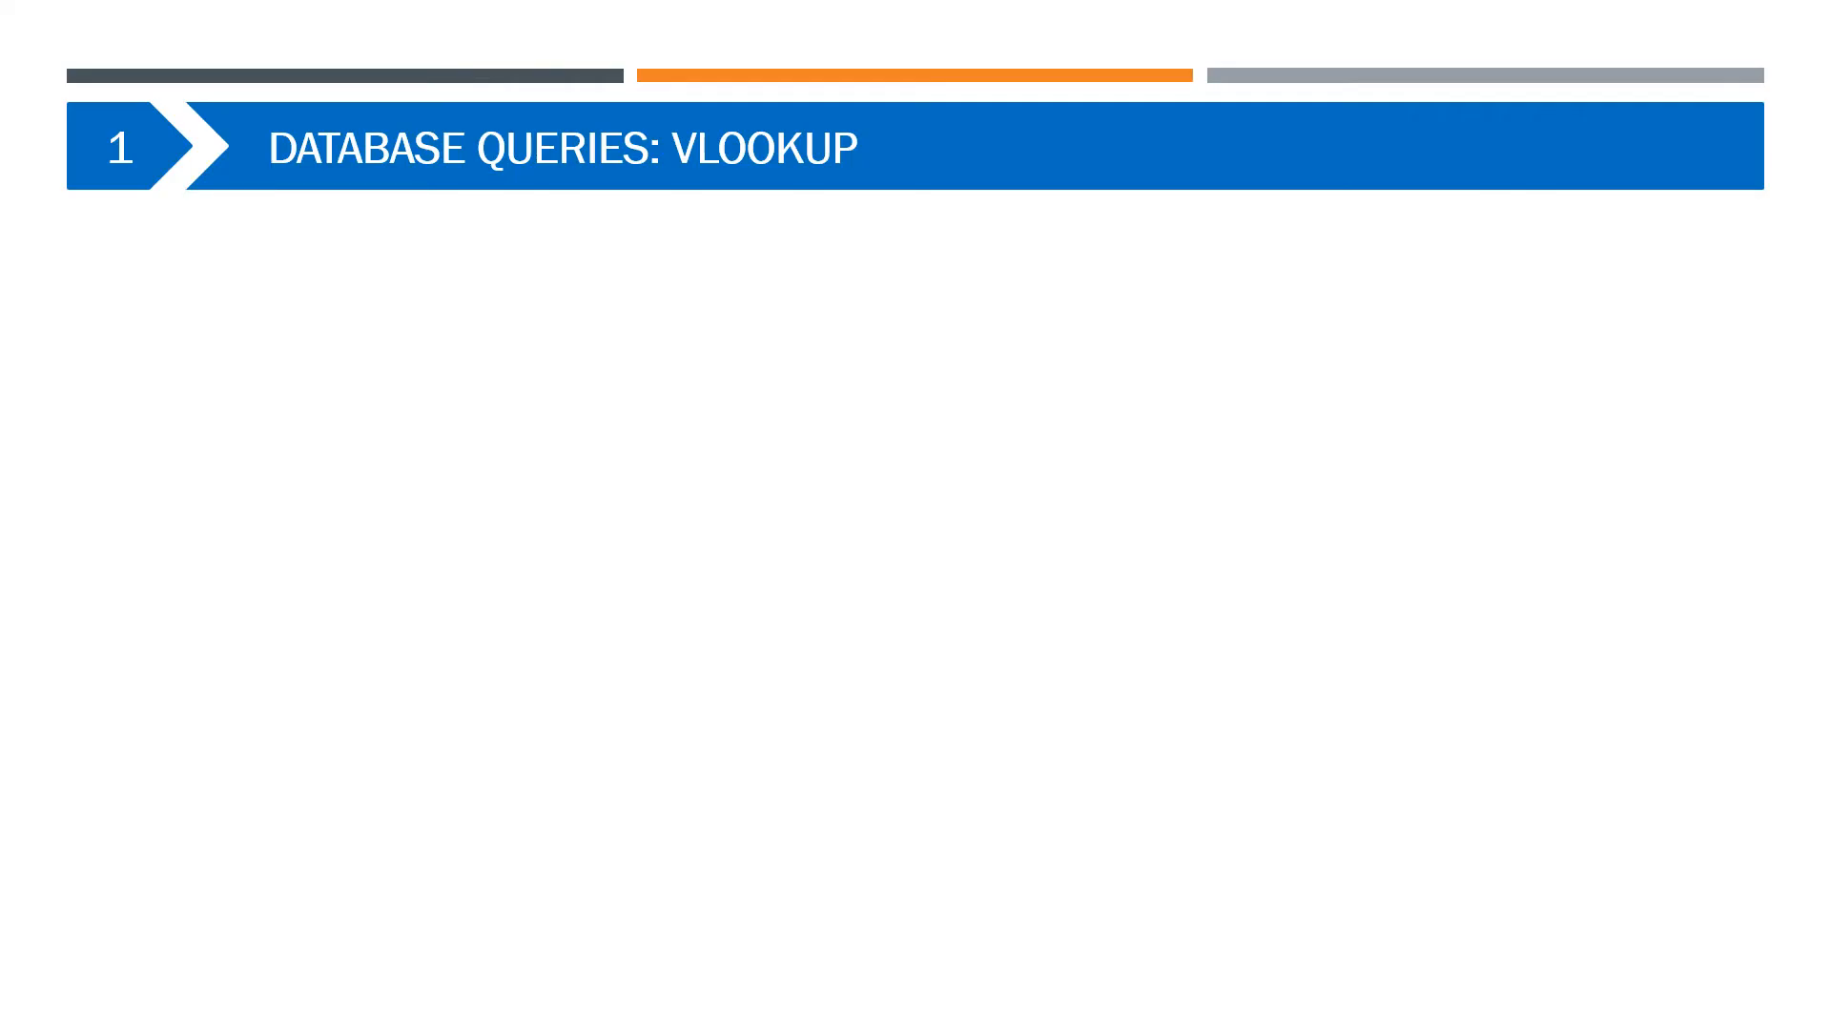
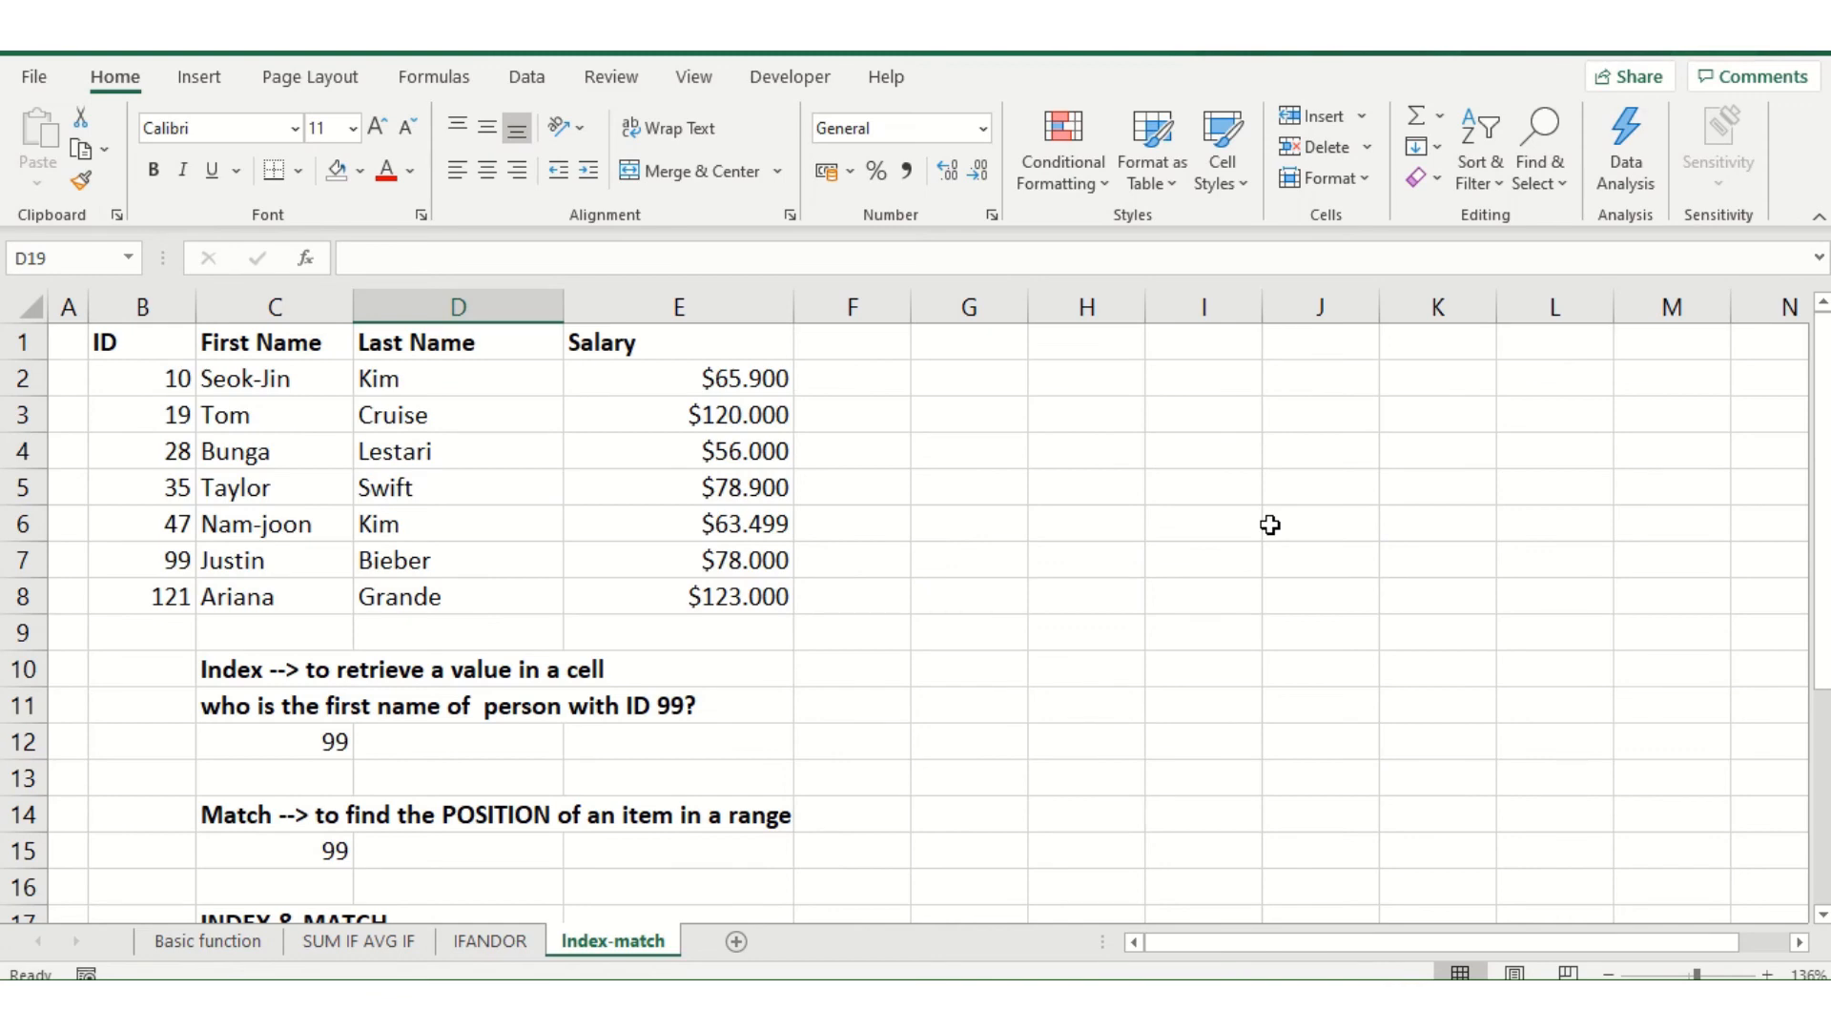
Begin an INDEX formula in D12 with the ID and First Name data, B2:C8, as its array
{"action": "scroll", "coordinate": [654, 674], "scroll_direction": "down", "scroll_amount": 2}
{"action": "scroll", "coordinate": [657, 673], "scroll_direction": "up", "scroll_amount": 2}
{"action": "scroll", "coordinate": [467, 591], "scroll_direction": "down", "scroll_amount": 1}
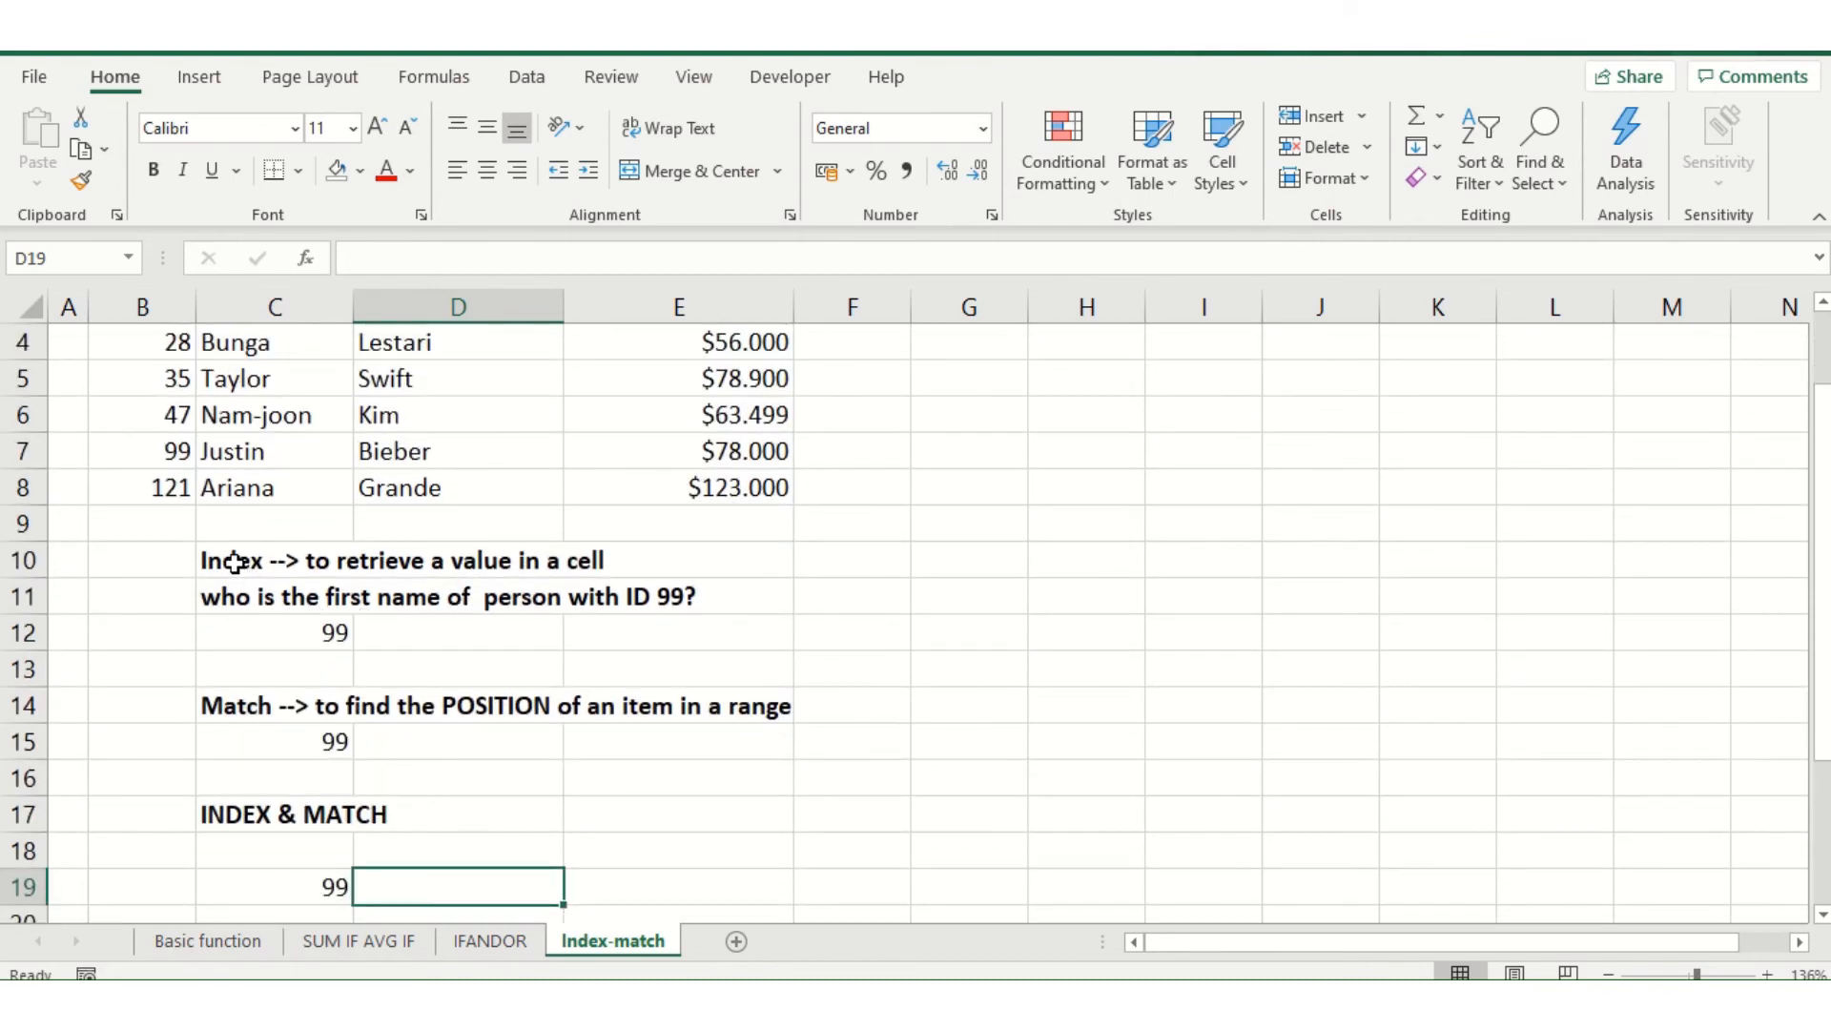
{"action": "scroll", "coordinate": [235, 563], "scroll_direction": "up", "scroll_amount": 1}
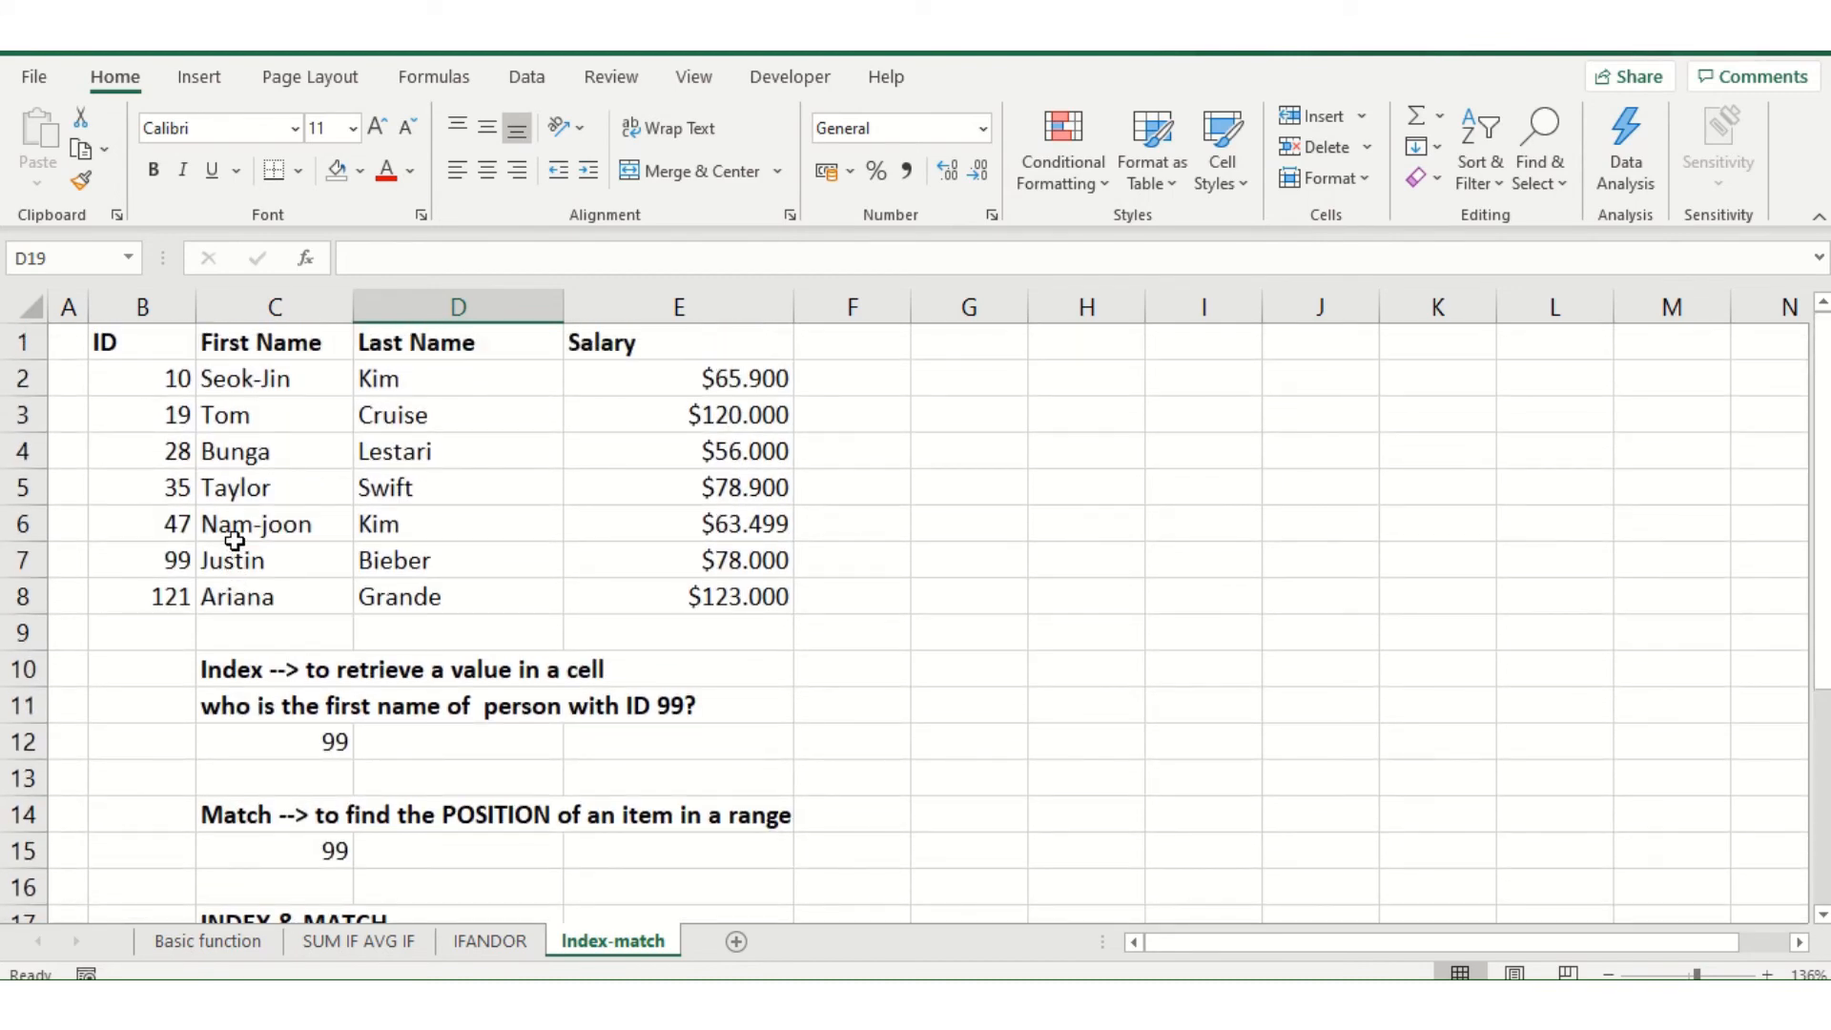
{"action": "left_click", "coordinate": [396, 733]}
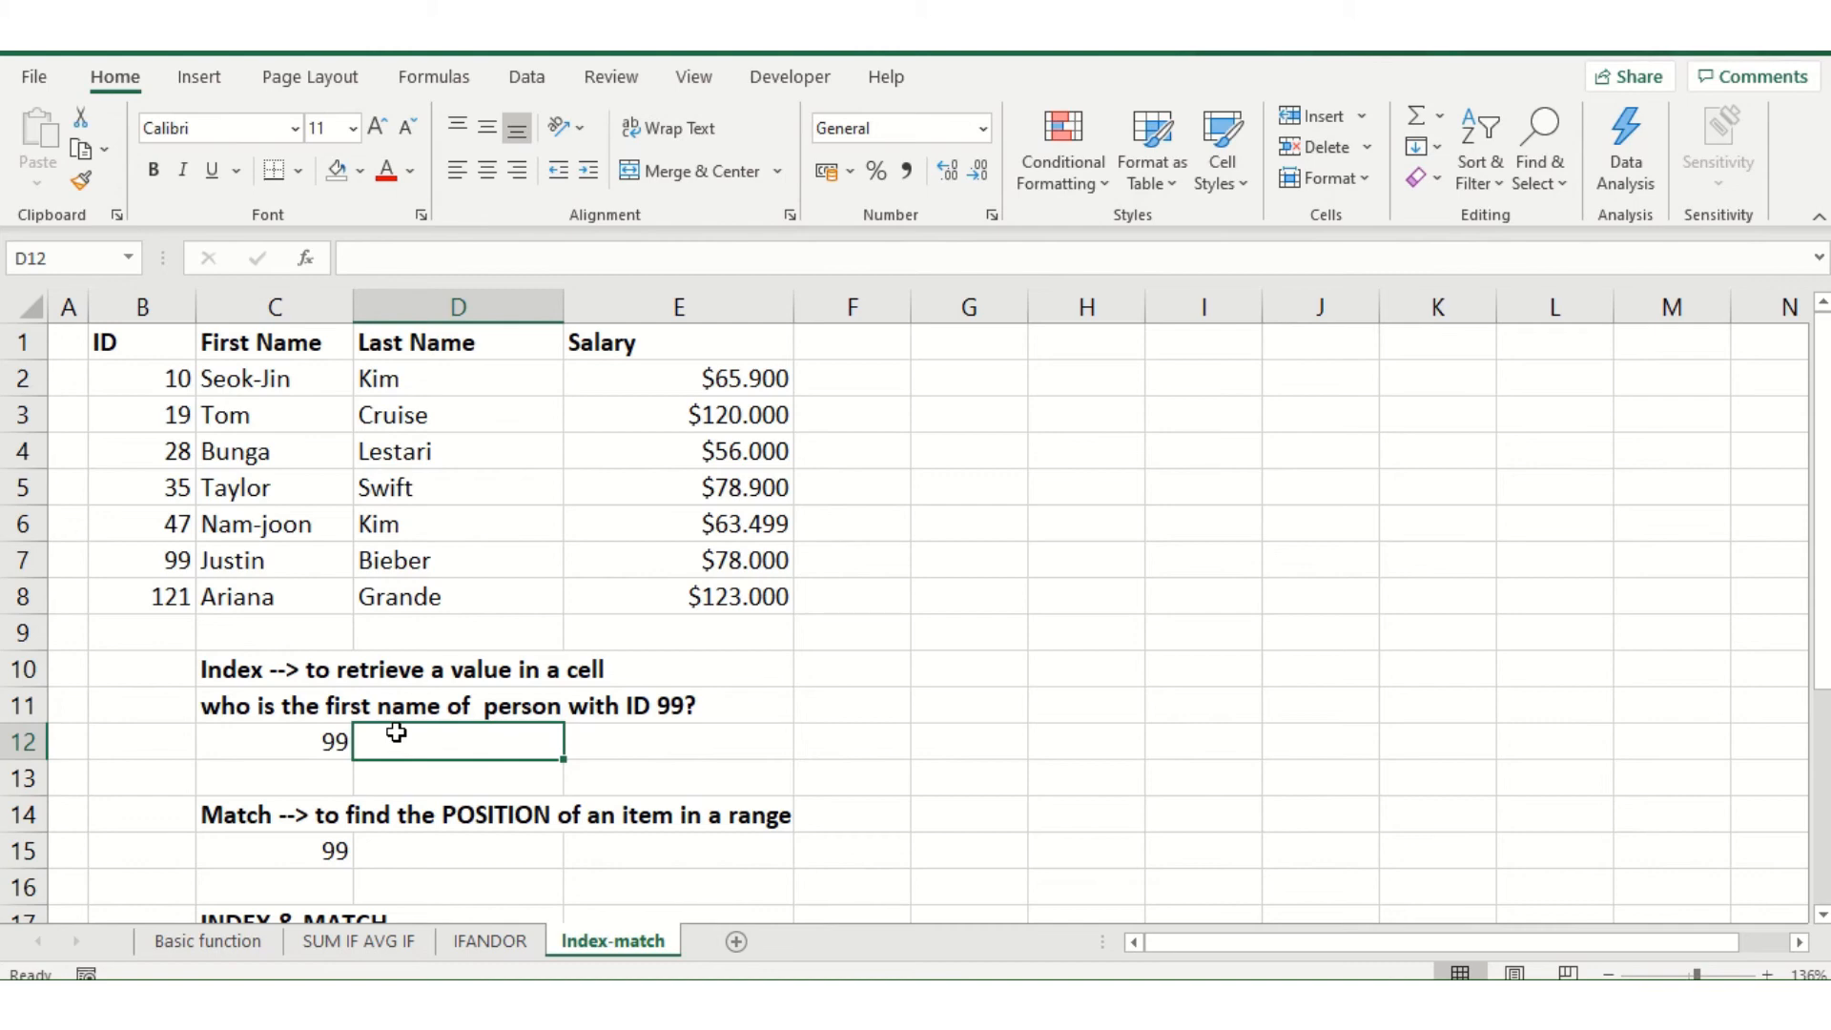
{"action": "left_click", "coordinate": [289, 741]}
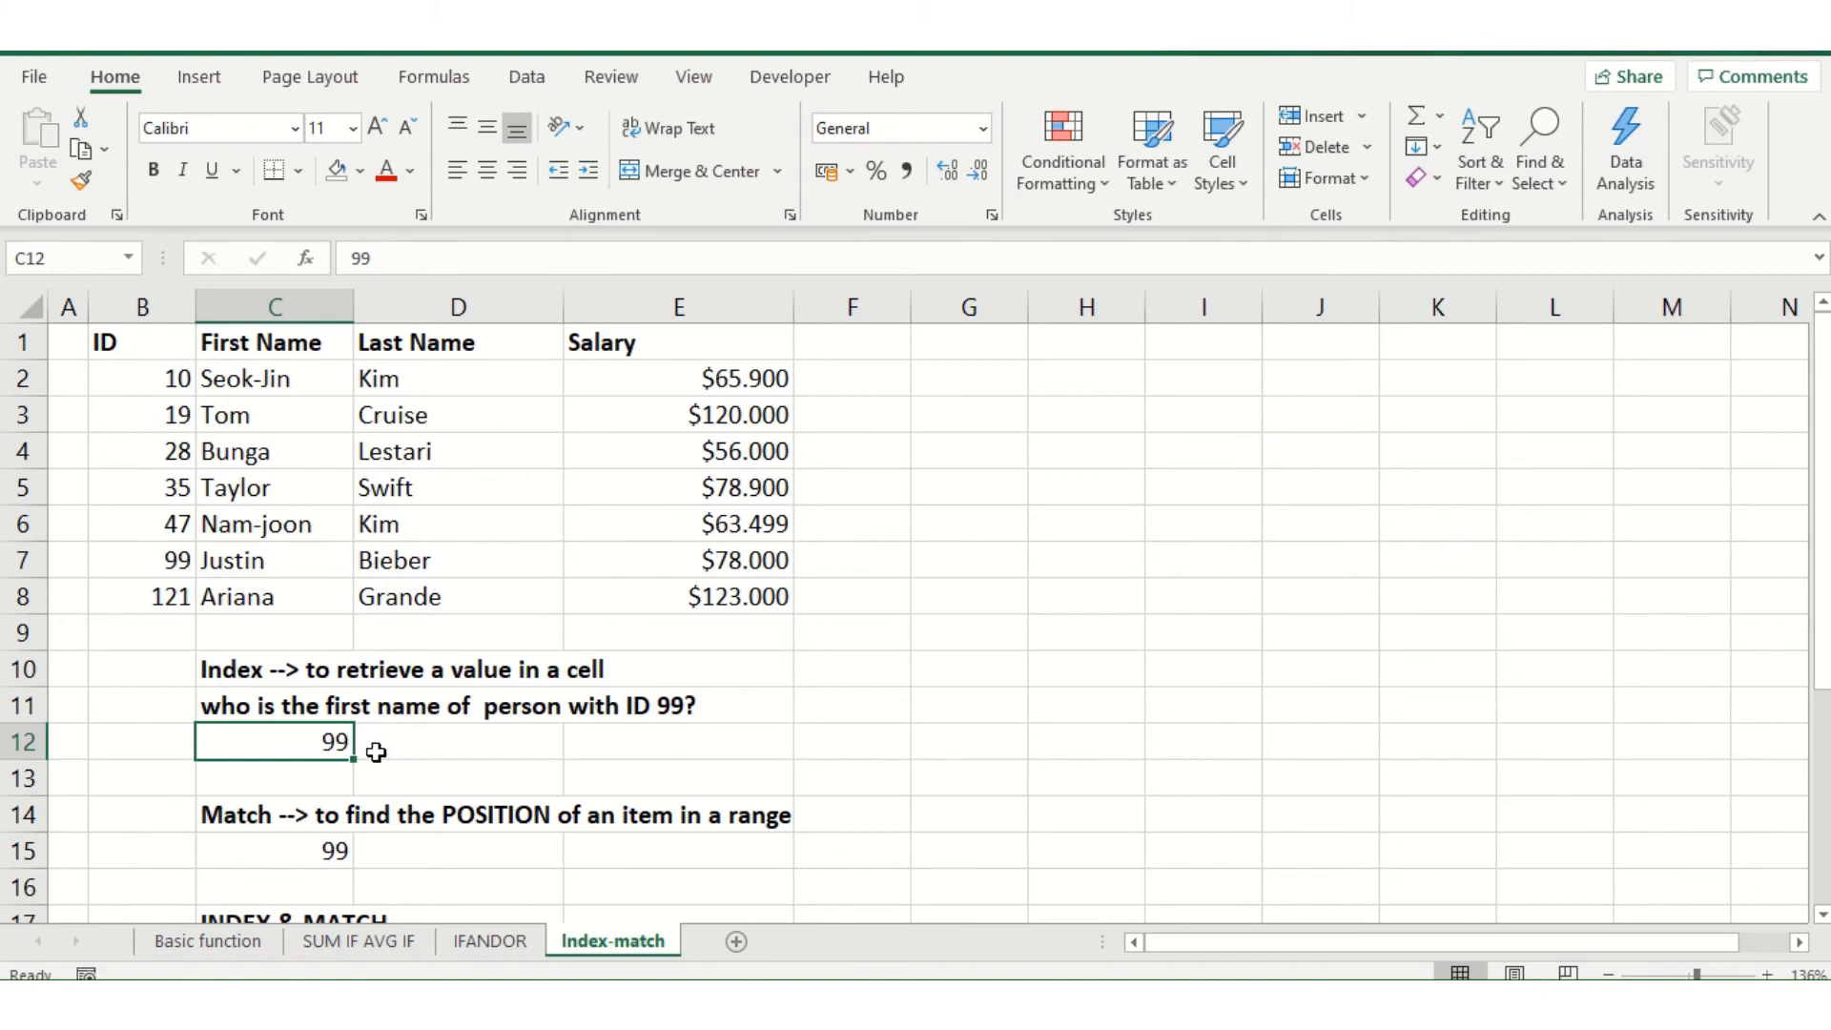
{"action": "left_click", "coordinate": [444, 751]}
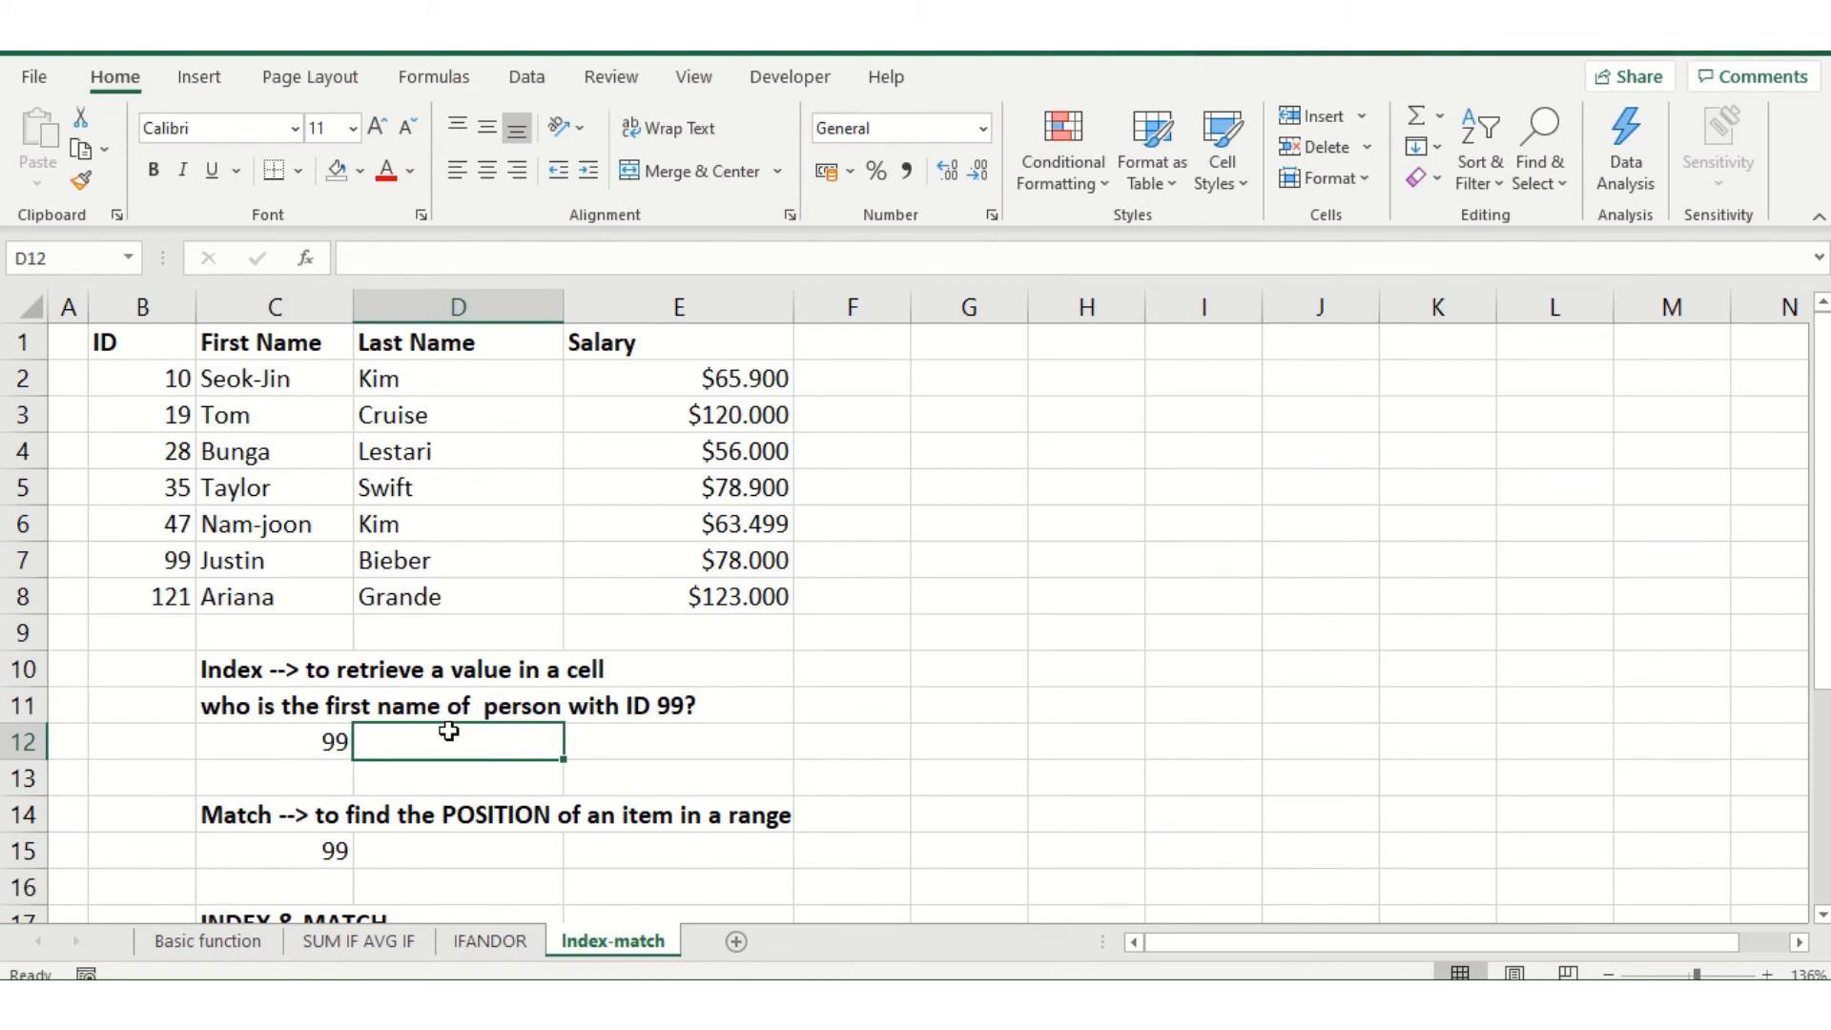
{"action": "type", "text": "=index"}
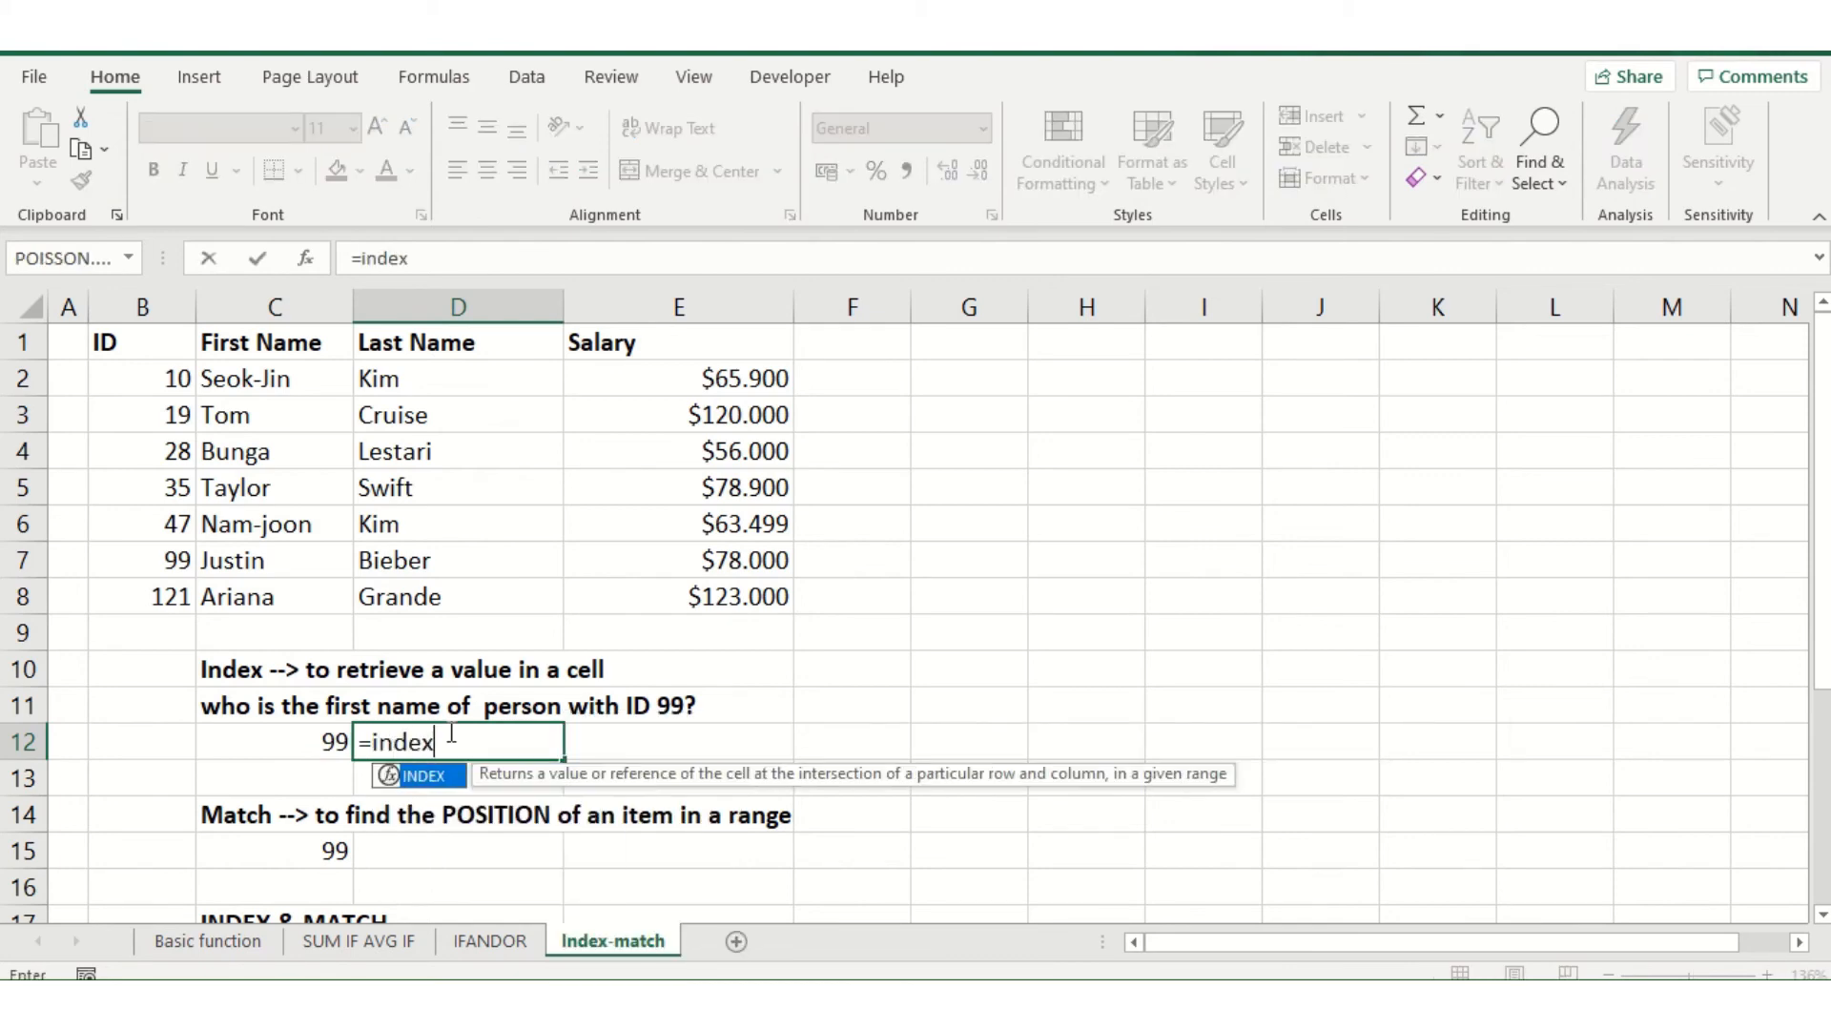
{"action": "type", "text": "("}
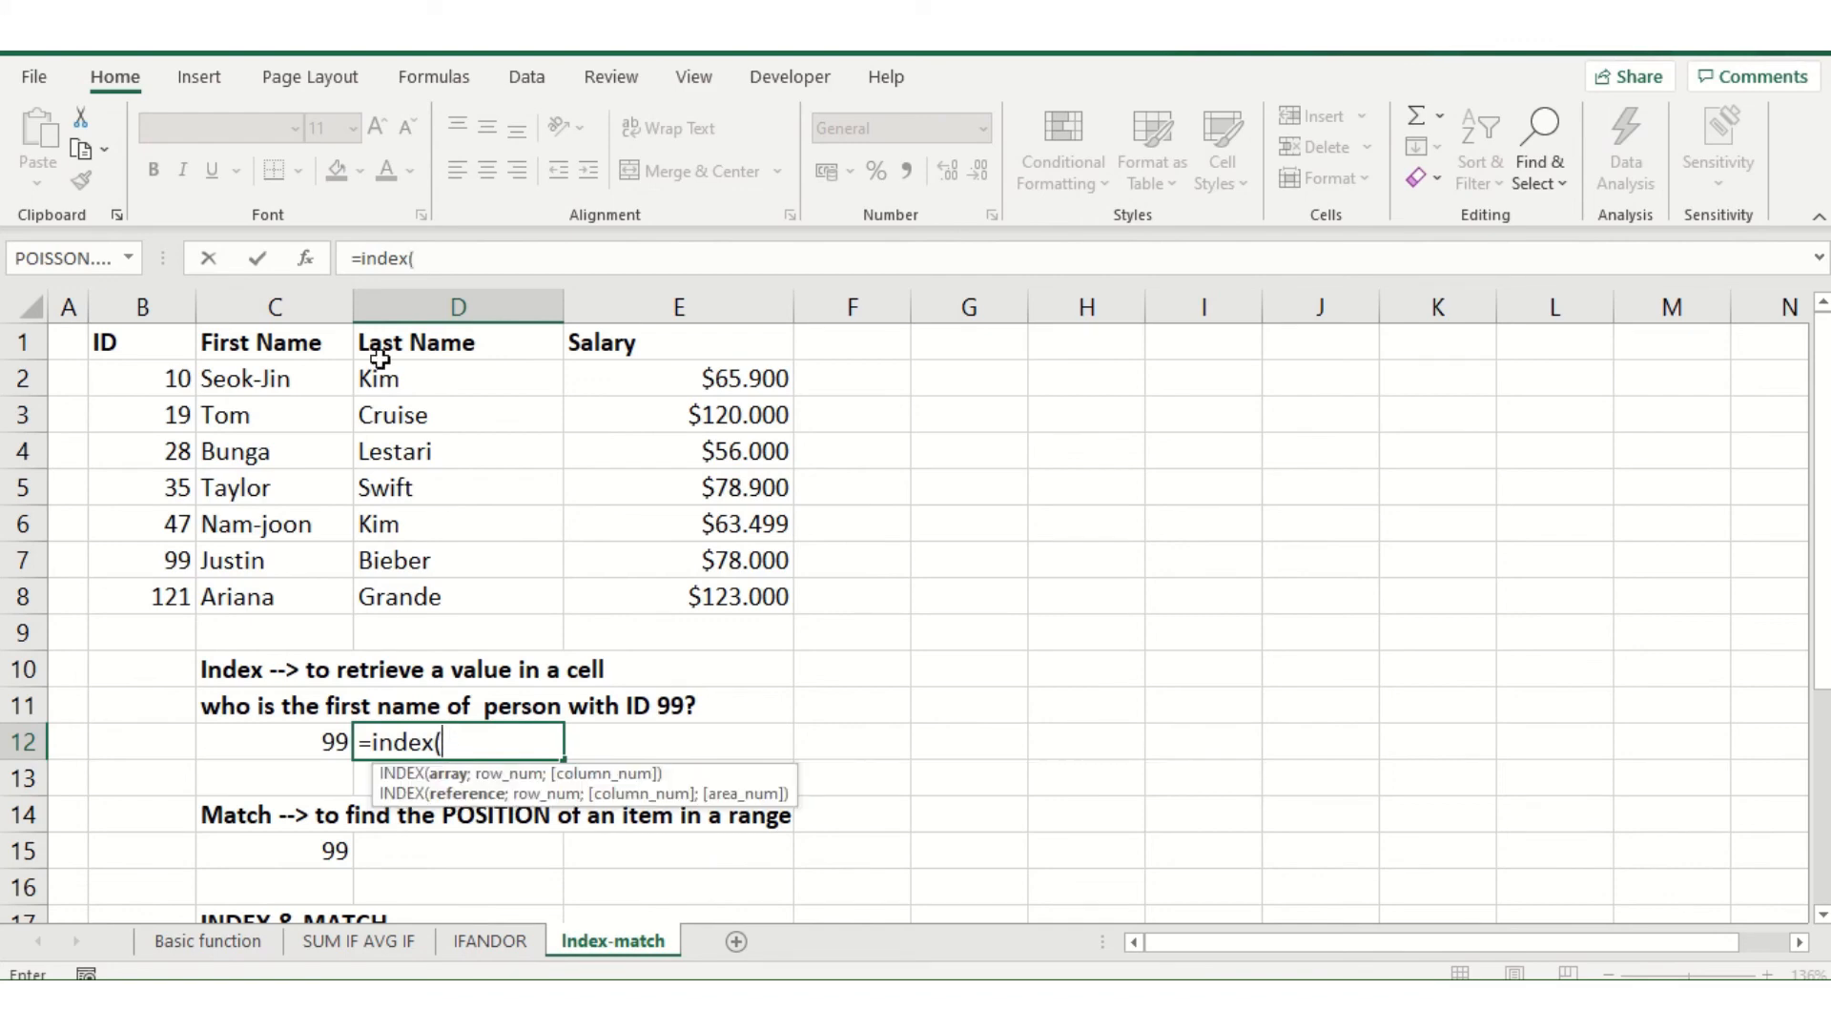
{"action": "left_click", "coordinate": [150, 381]}
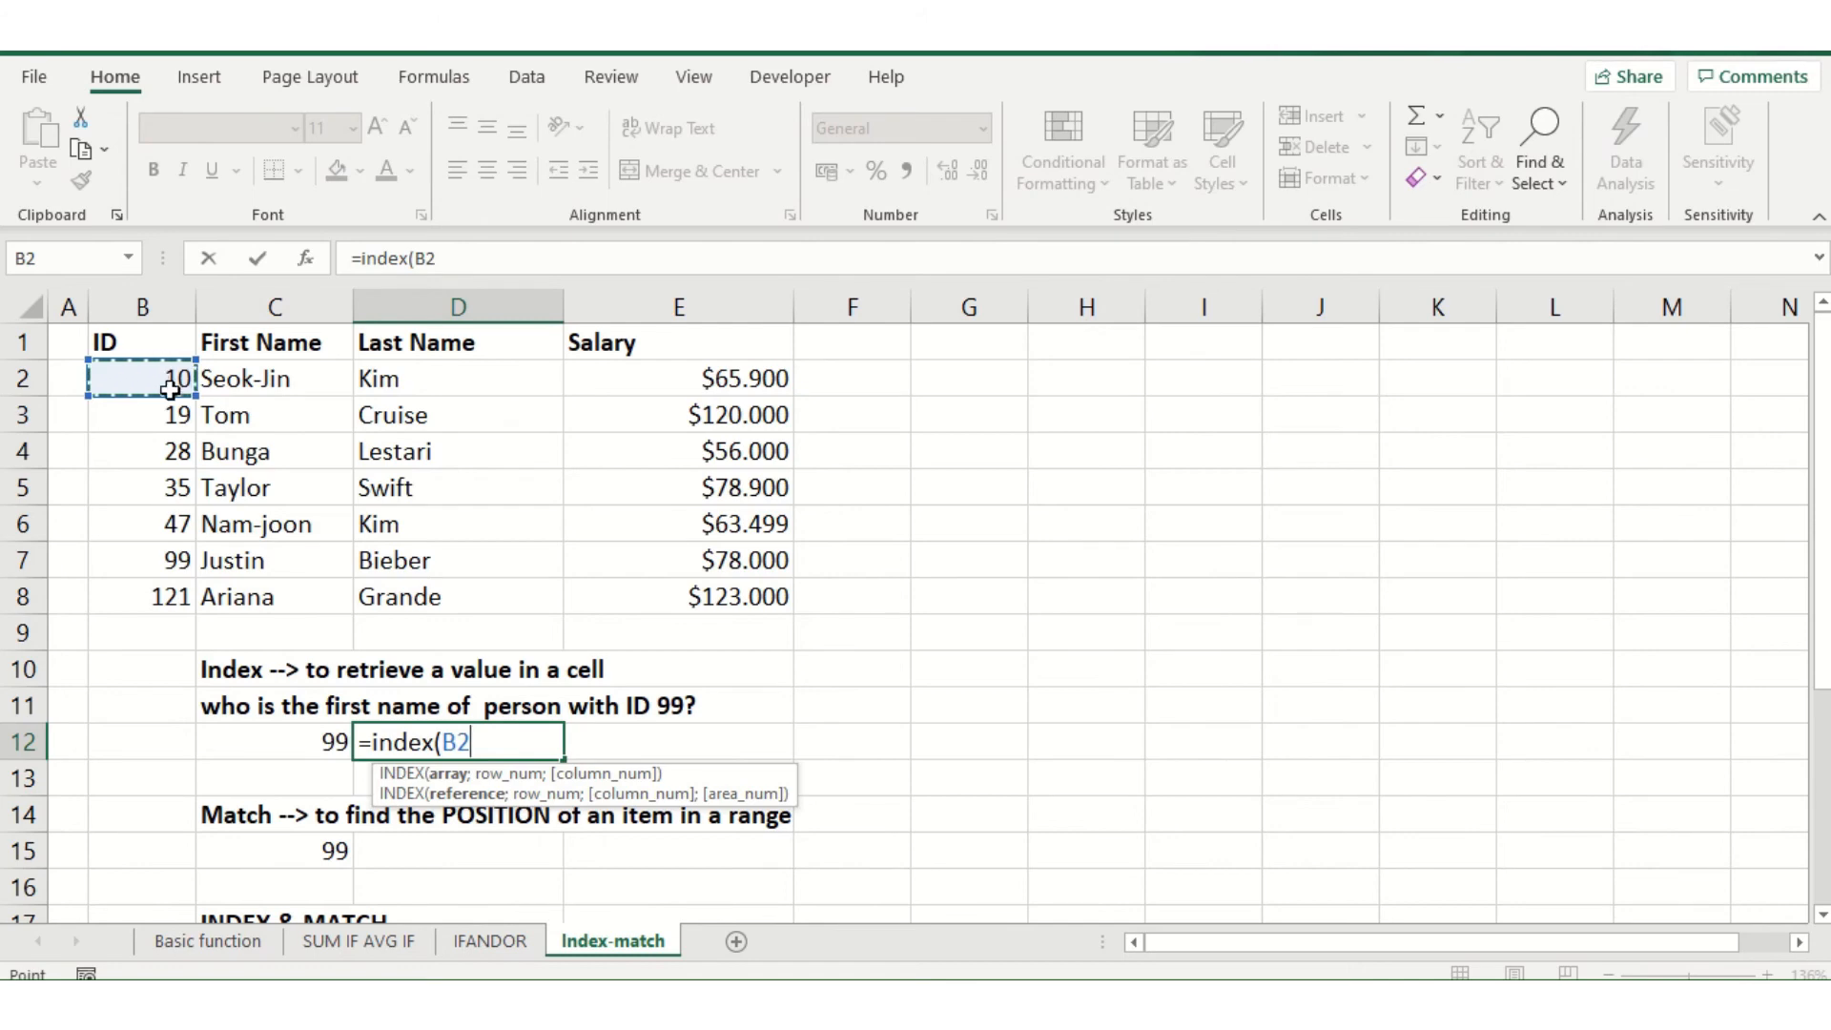
{"action": "left_click_drag", "start_coordinate": [143, 381], "coordinate": [276, 597]}
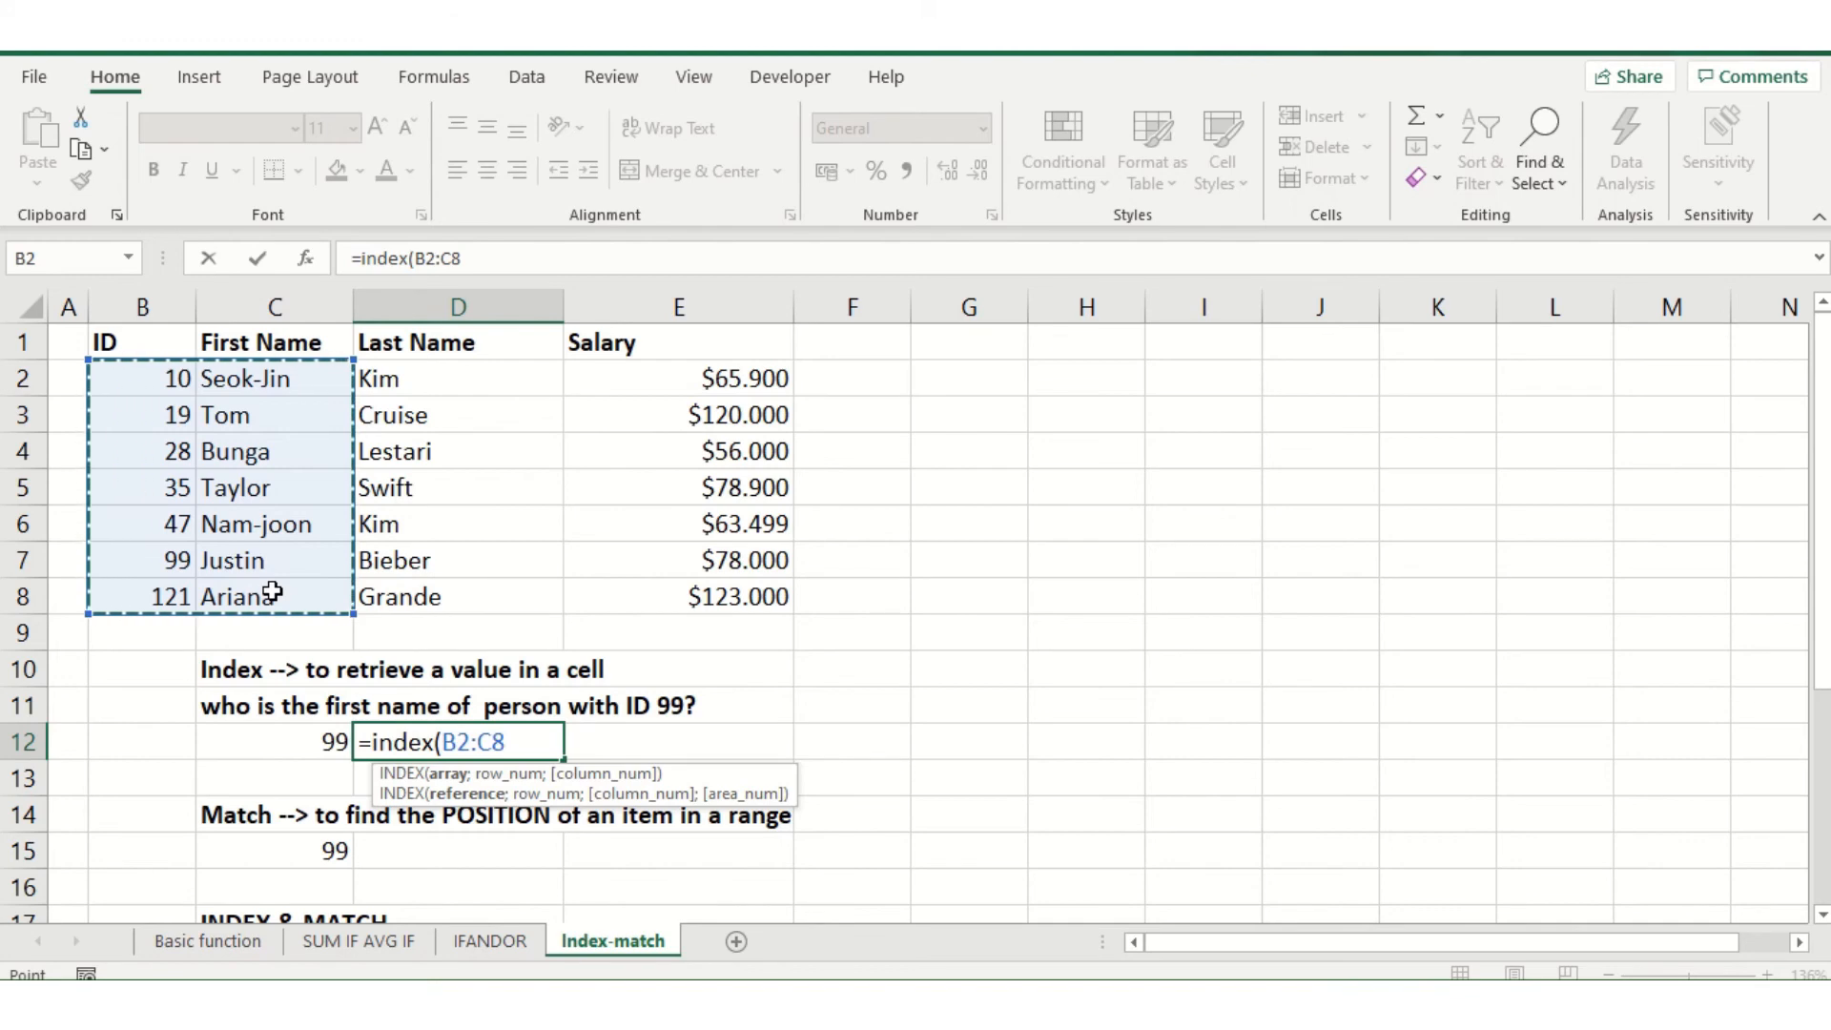
Complete the INDEX formula in D12 with row number 6 and column number 1
{"action": "type", "text": ";"}
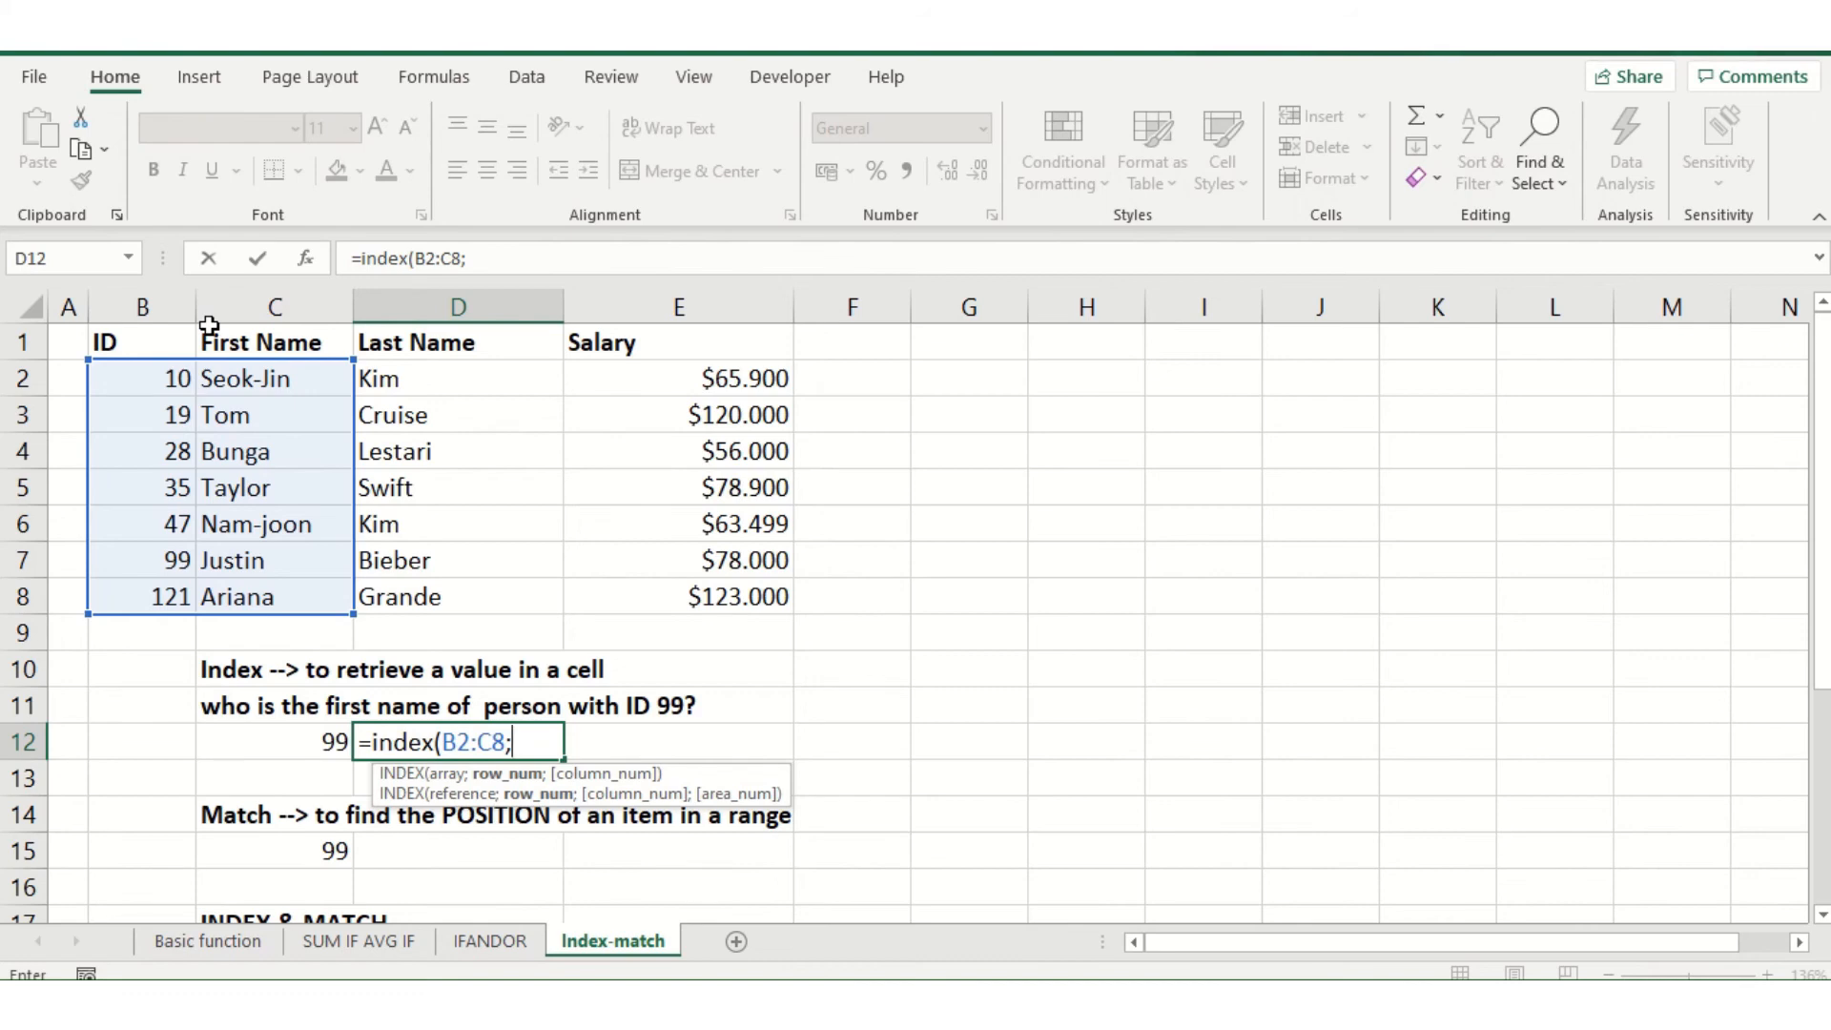
{"action": "type", "text": "6"}
{"action": "type", "text": ";"}
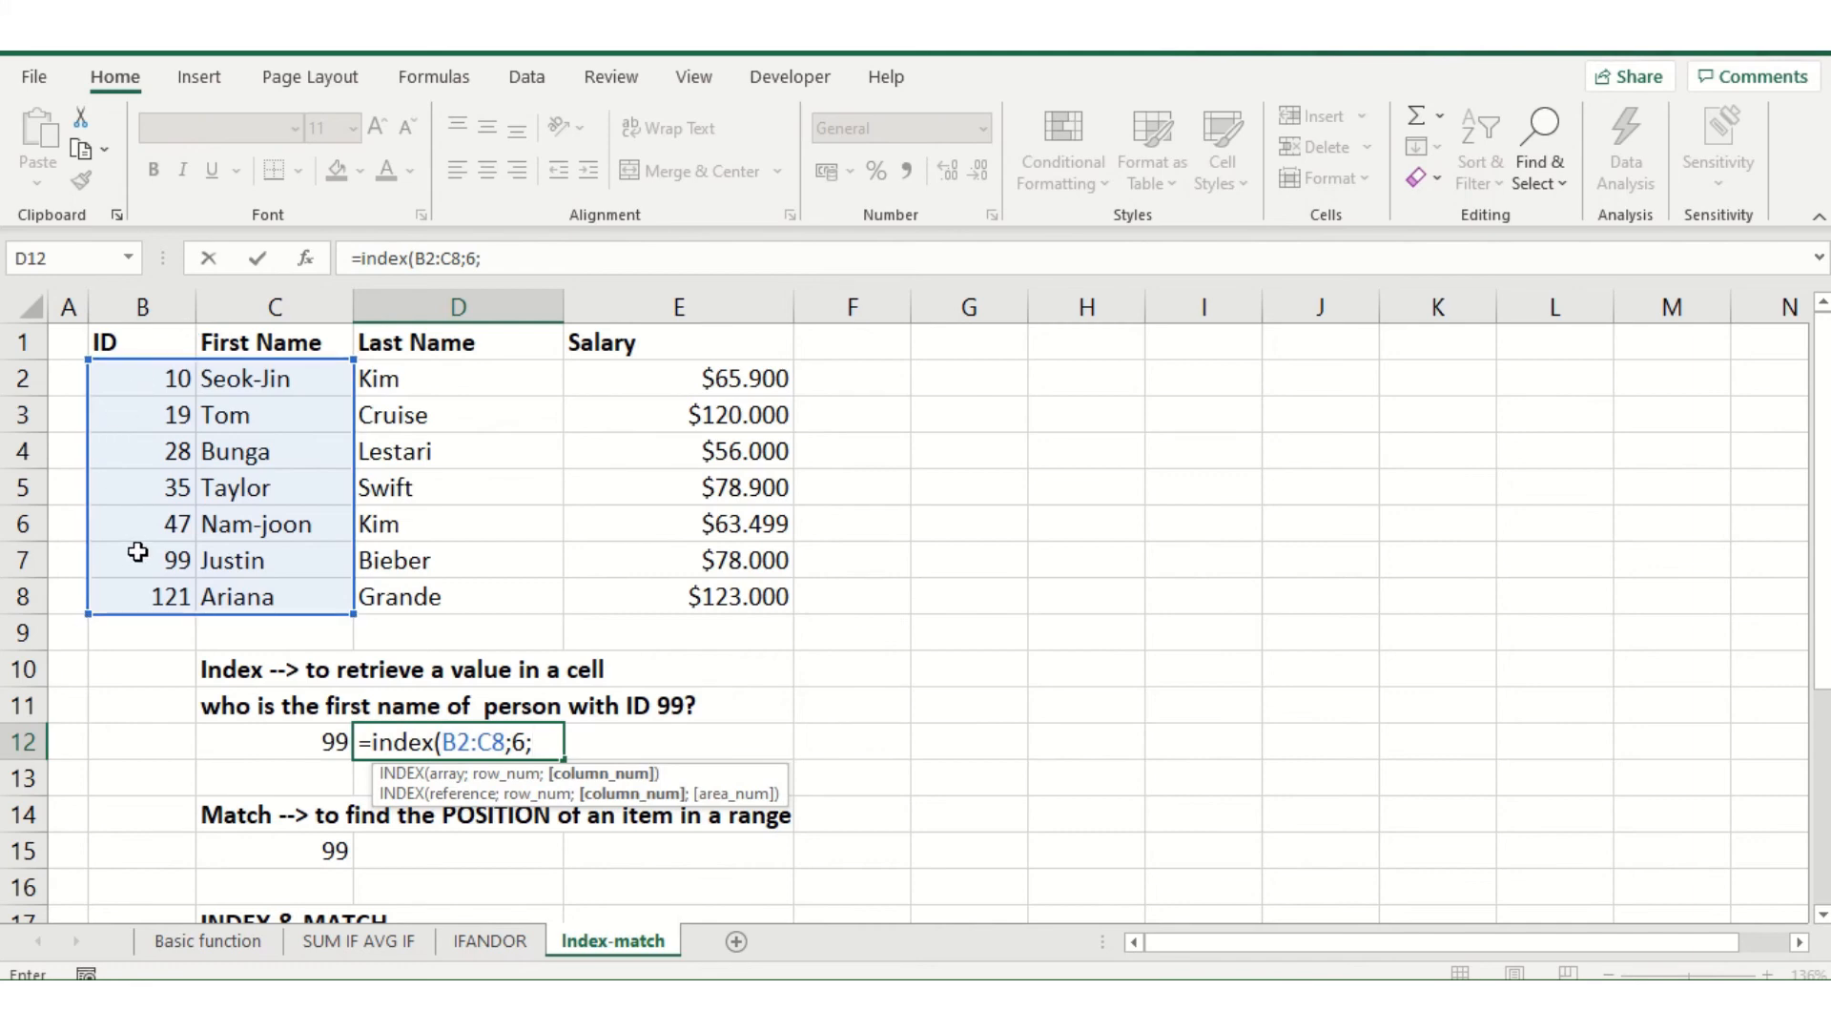
{"action": "type", "text": "1)"}
{"action": "key", "text": "Return"}
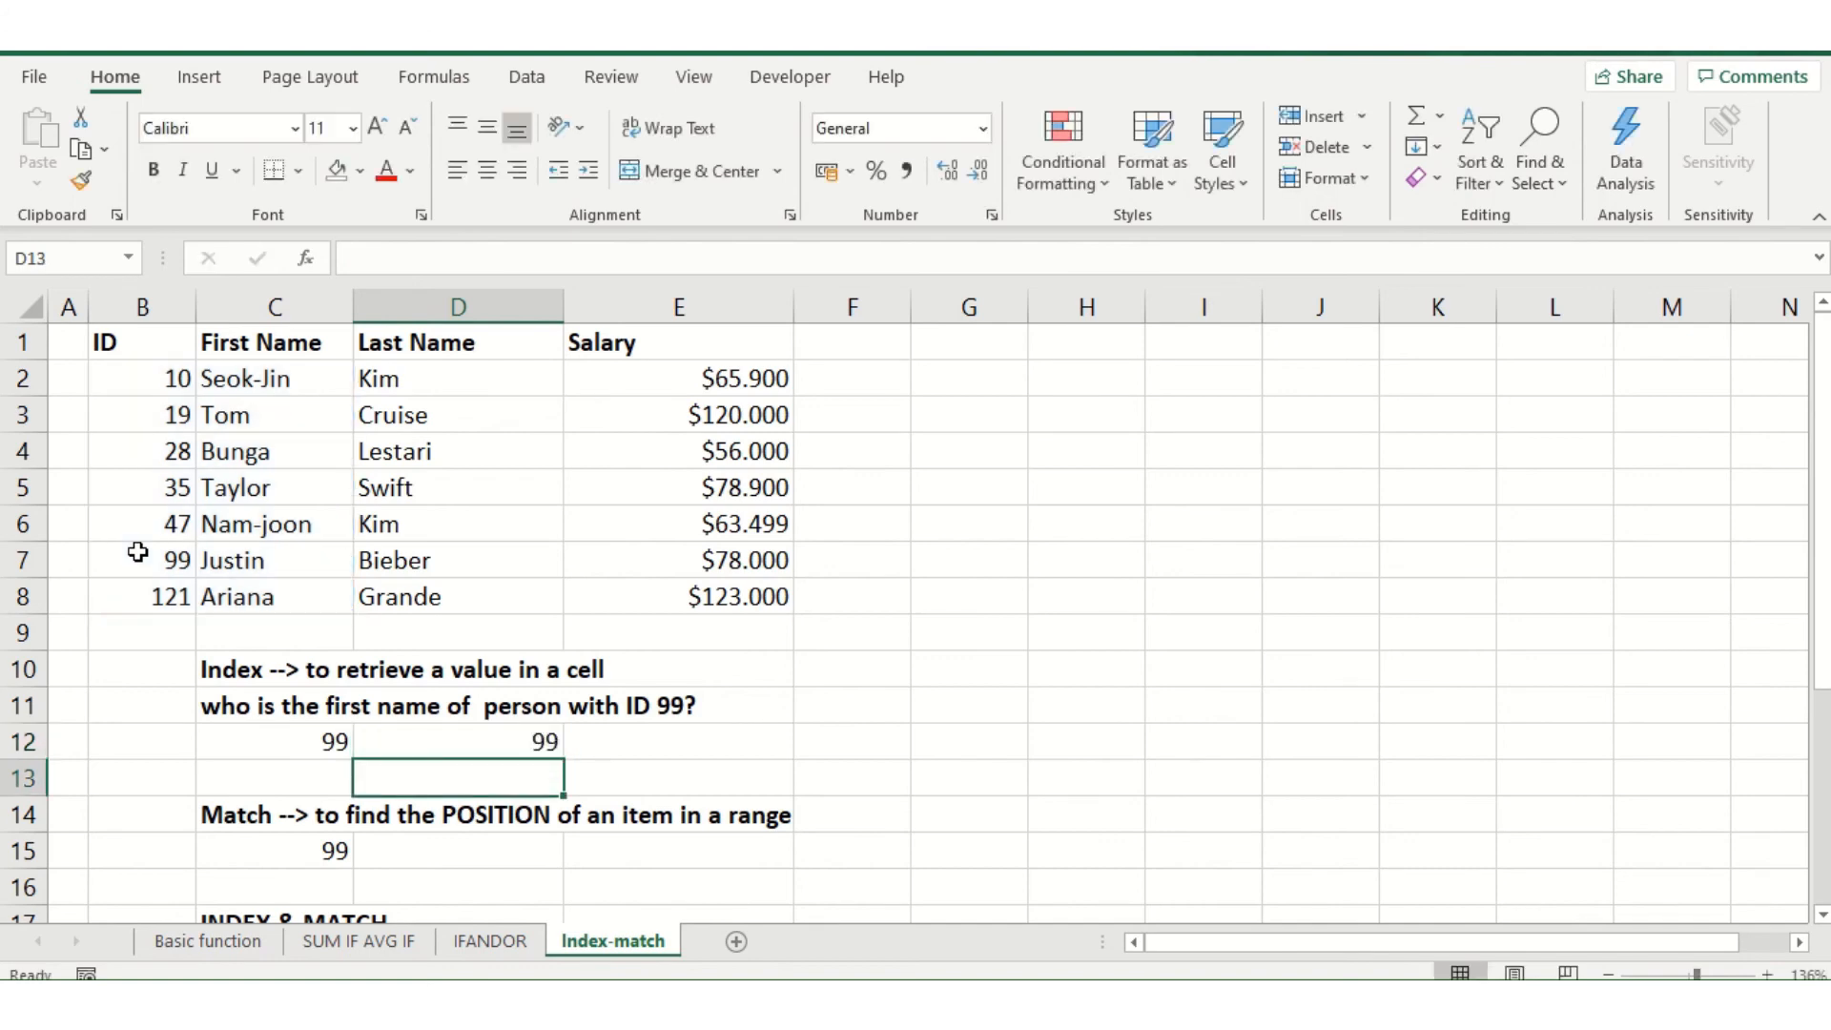
Change the column number in D12's INDEX formula to 2 so it returns the first name
{"action": "key", "text": "Up"}
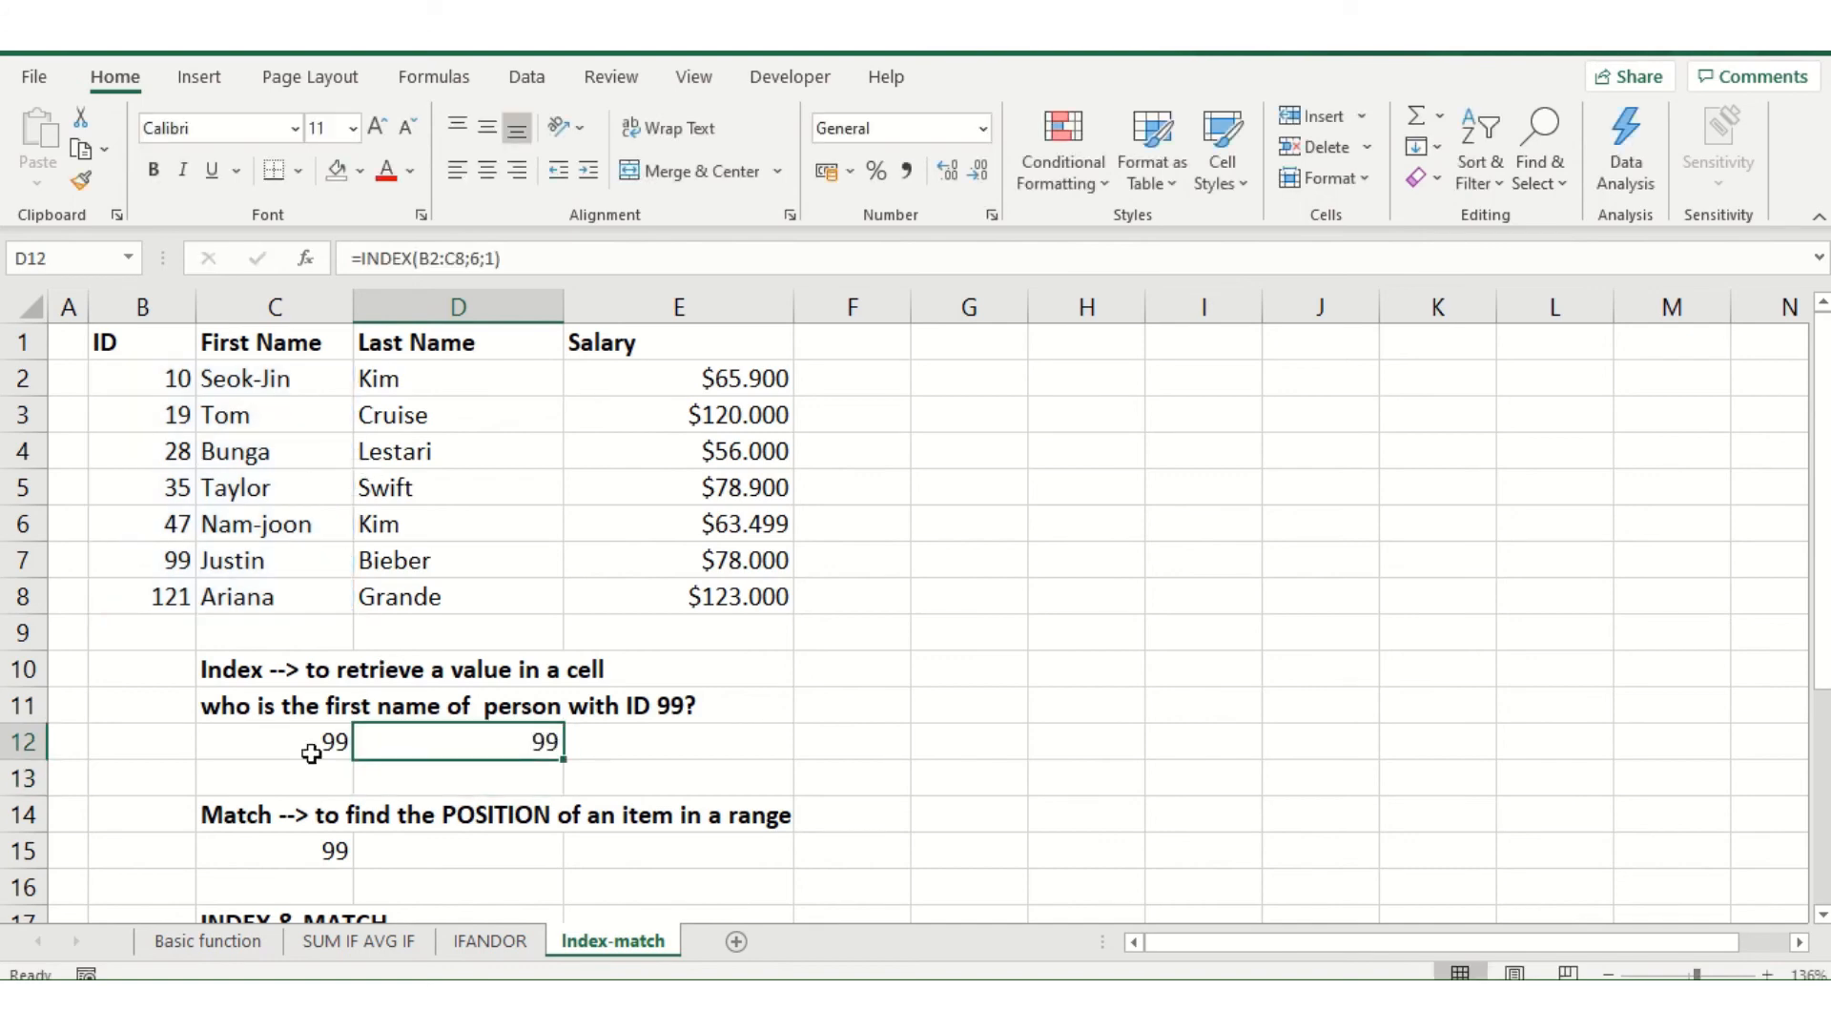
{"action": "left_click", "coordinate": [494, 259]}
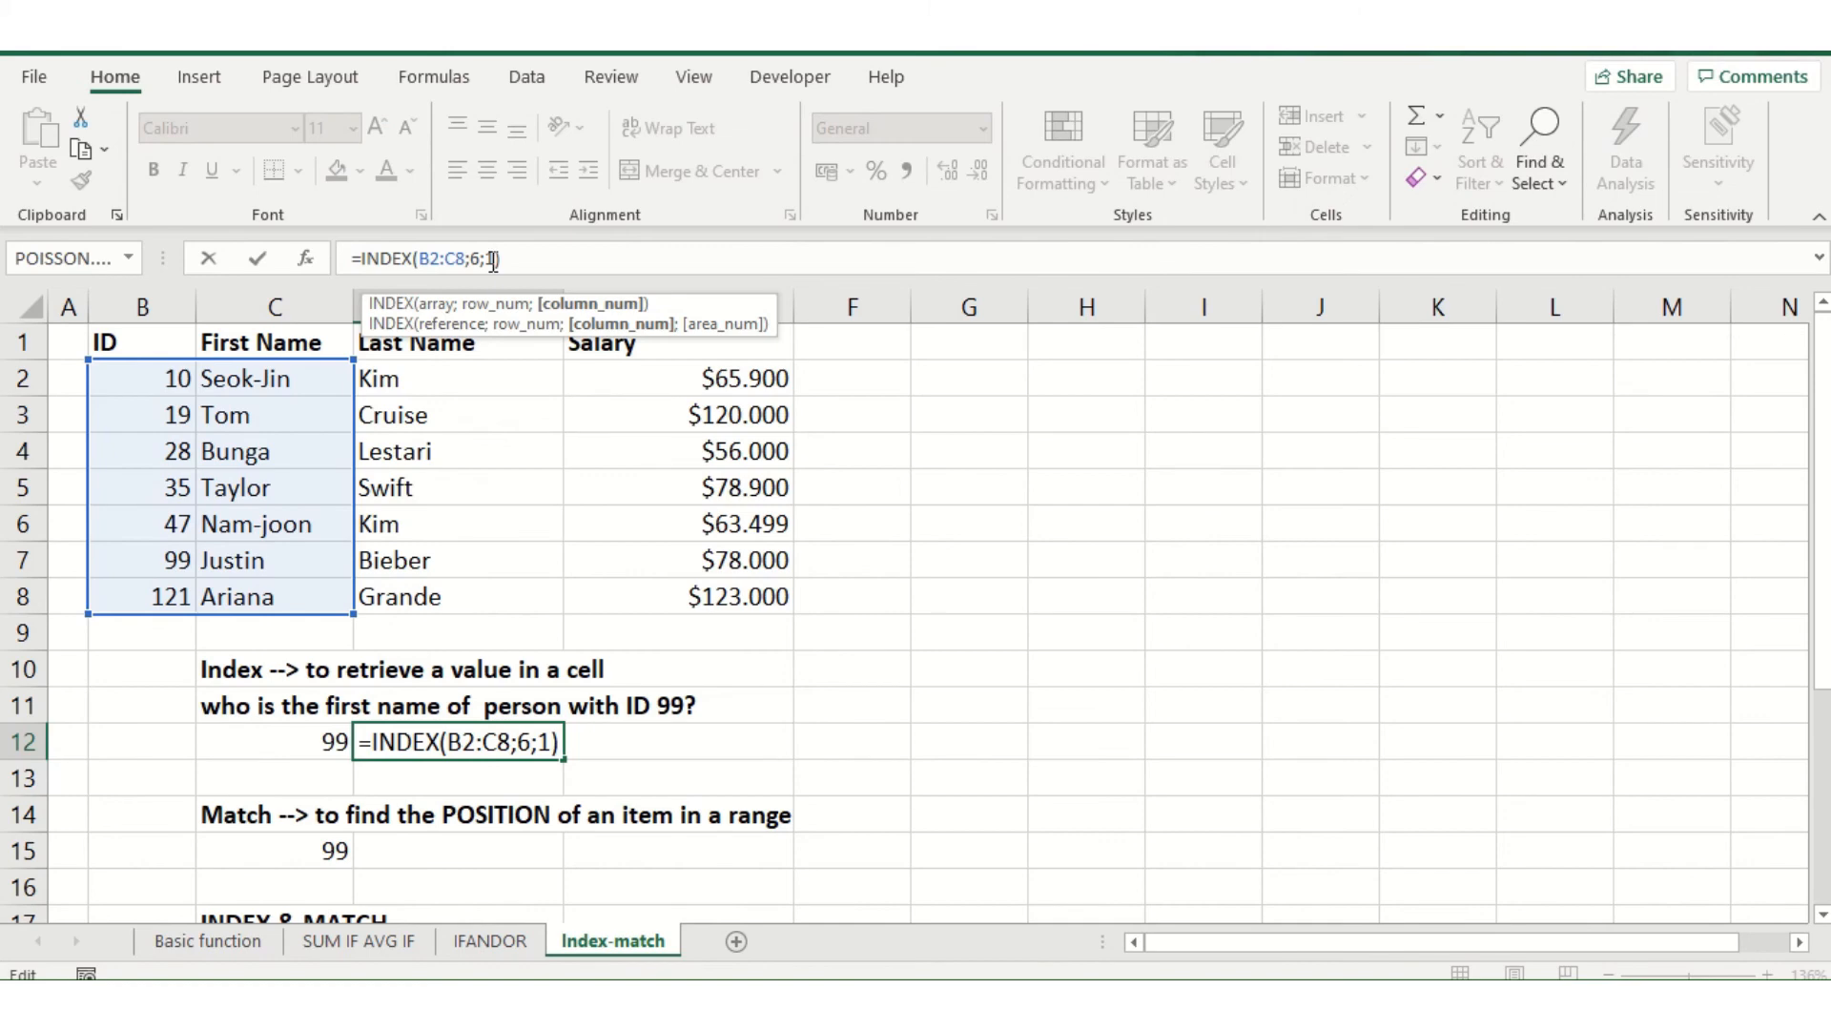
{"action": "key", "text": "BackSpace"}
{"action": "type", "text": "2"}
{"action": "key", "text": "Return"}
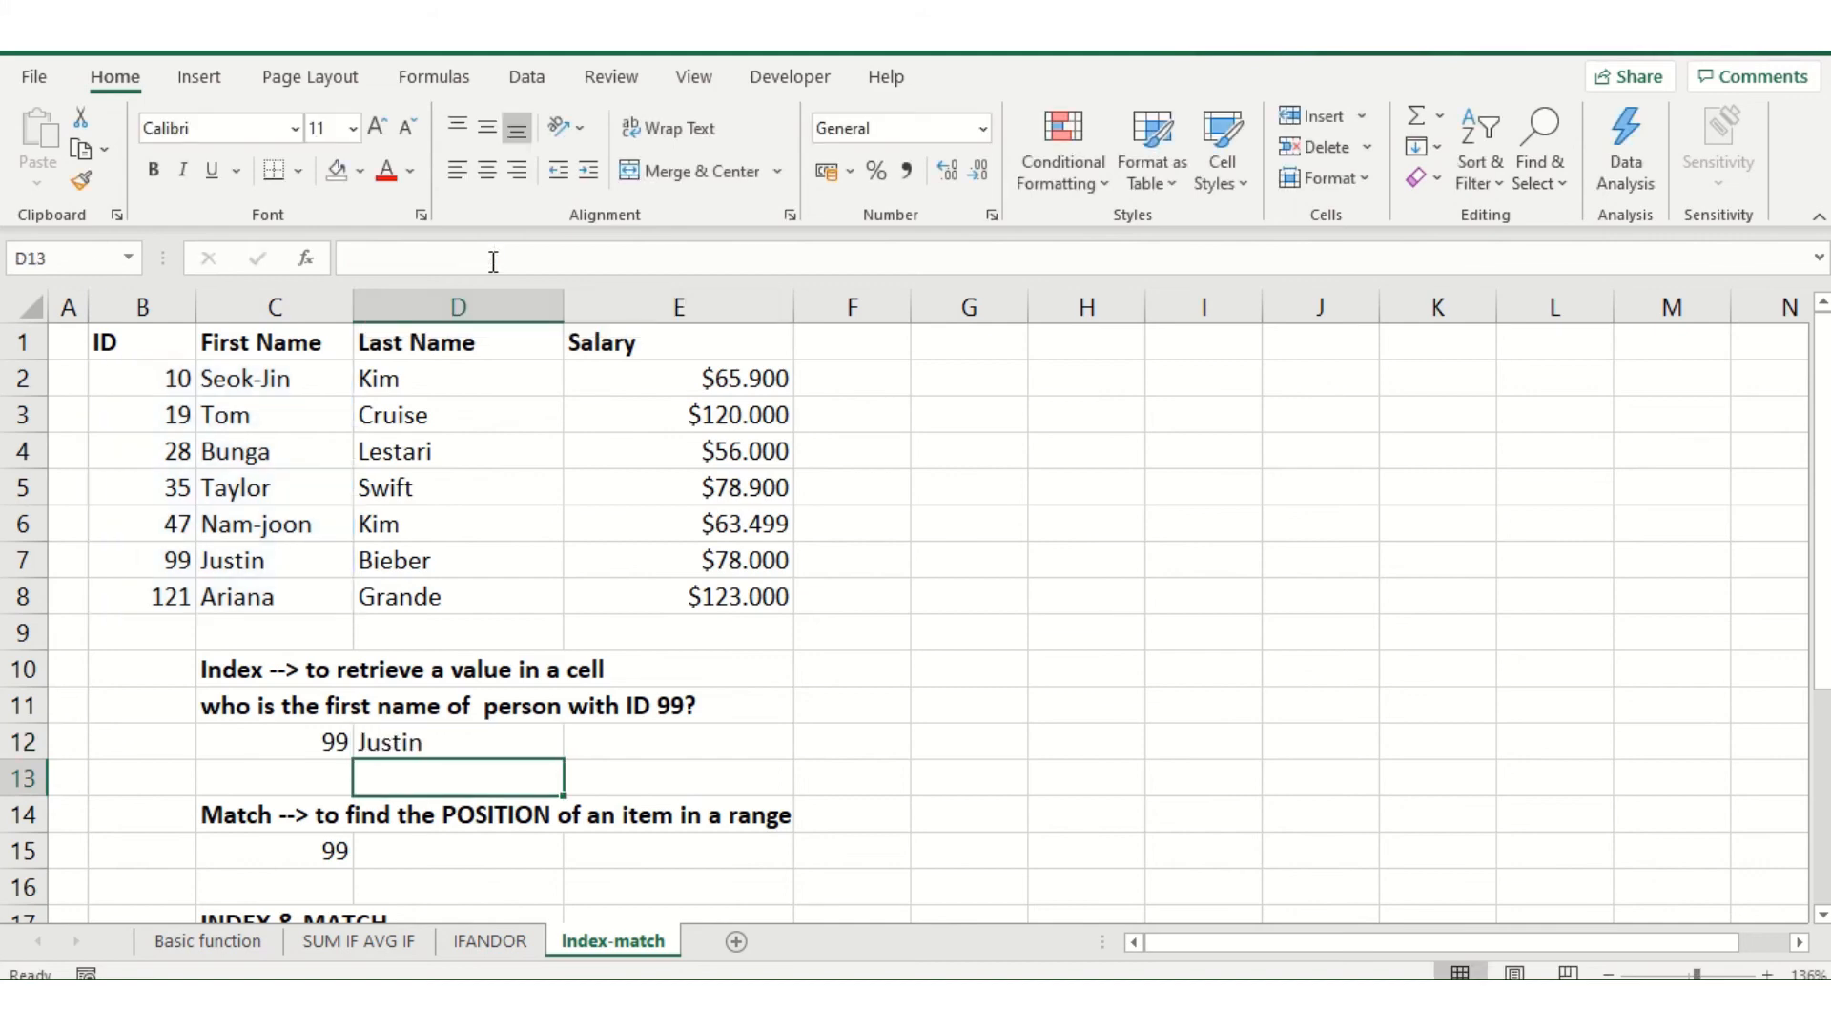
{"action": "left_click", "coordinate": [317, 742]}
{"action": "left_click", "coordinate": [447, 737]}
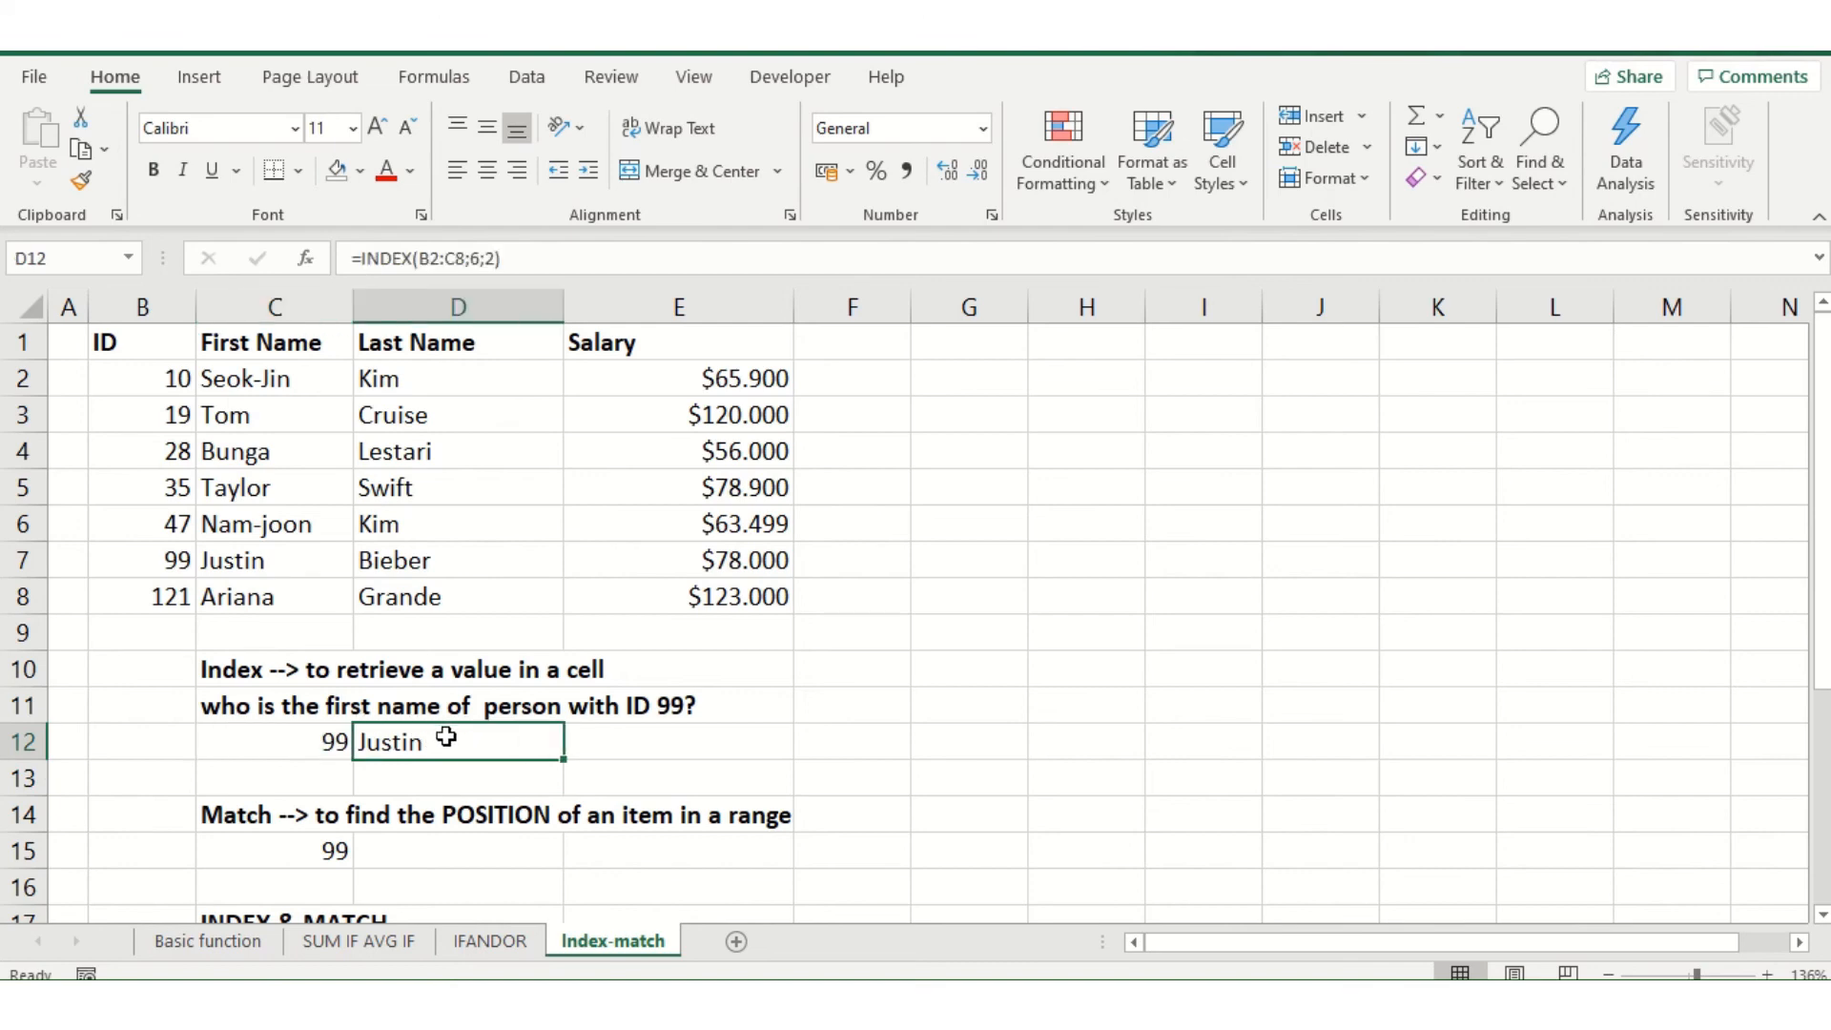
Begin a MATCH formula in D15 with C15 as the lookup value and the IDs in B2:B8 as the lookup array
{"action": "left_click", "coordinate": [434, 855]}
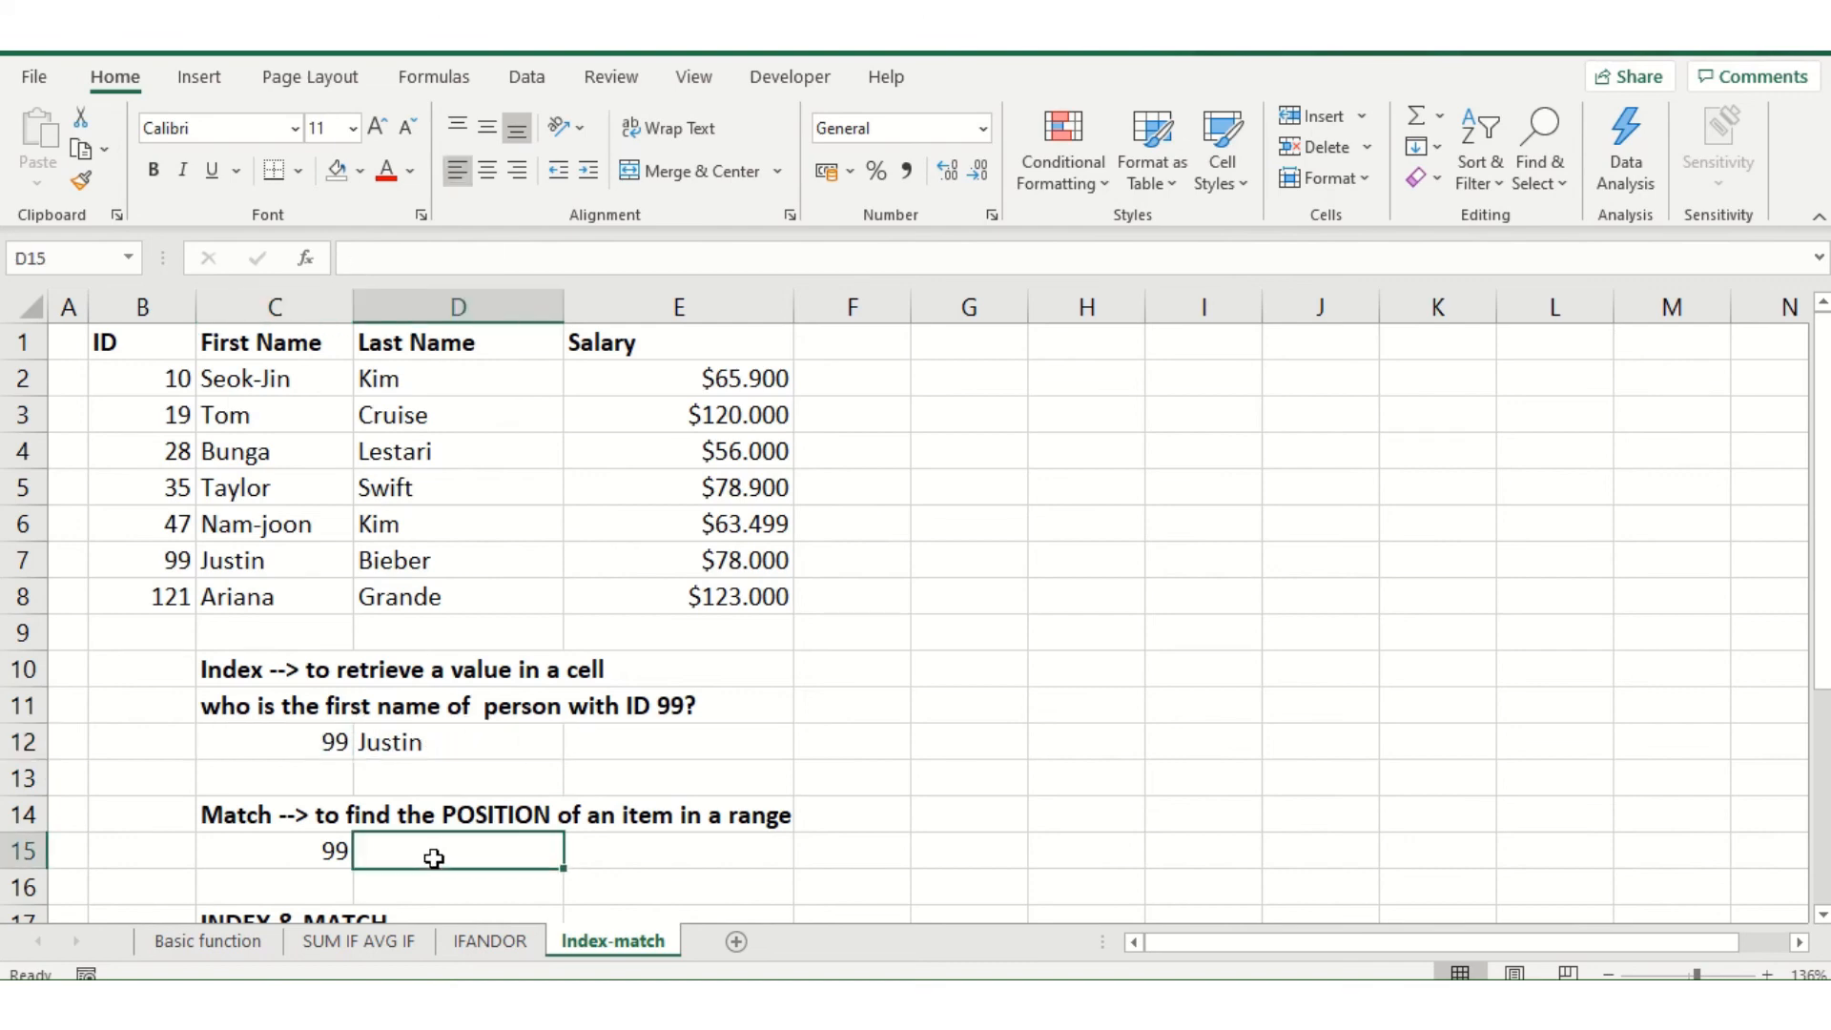
{"action": "left_click", "coordinate": [258, 812]}
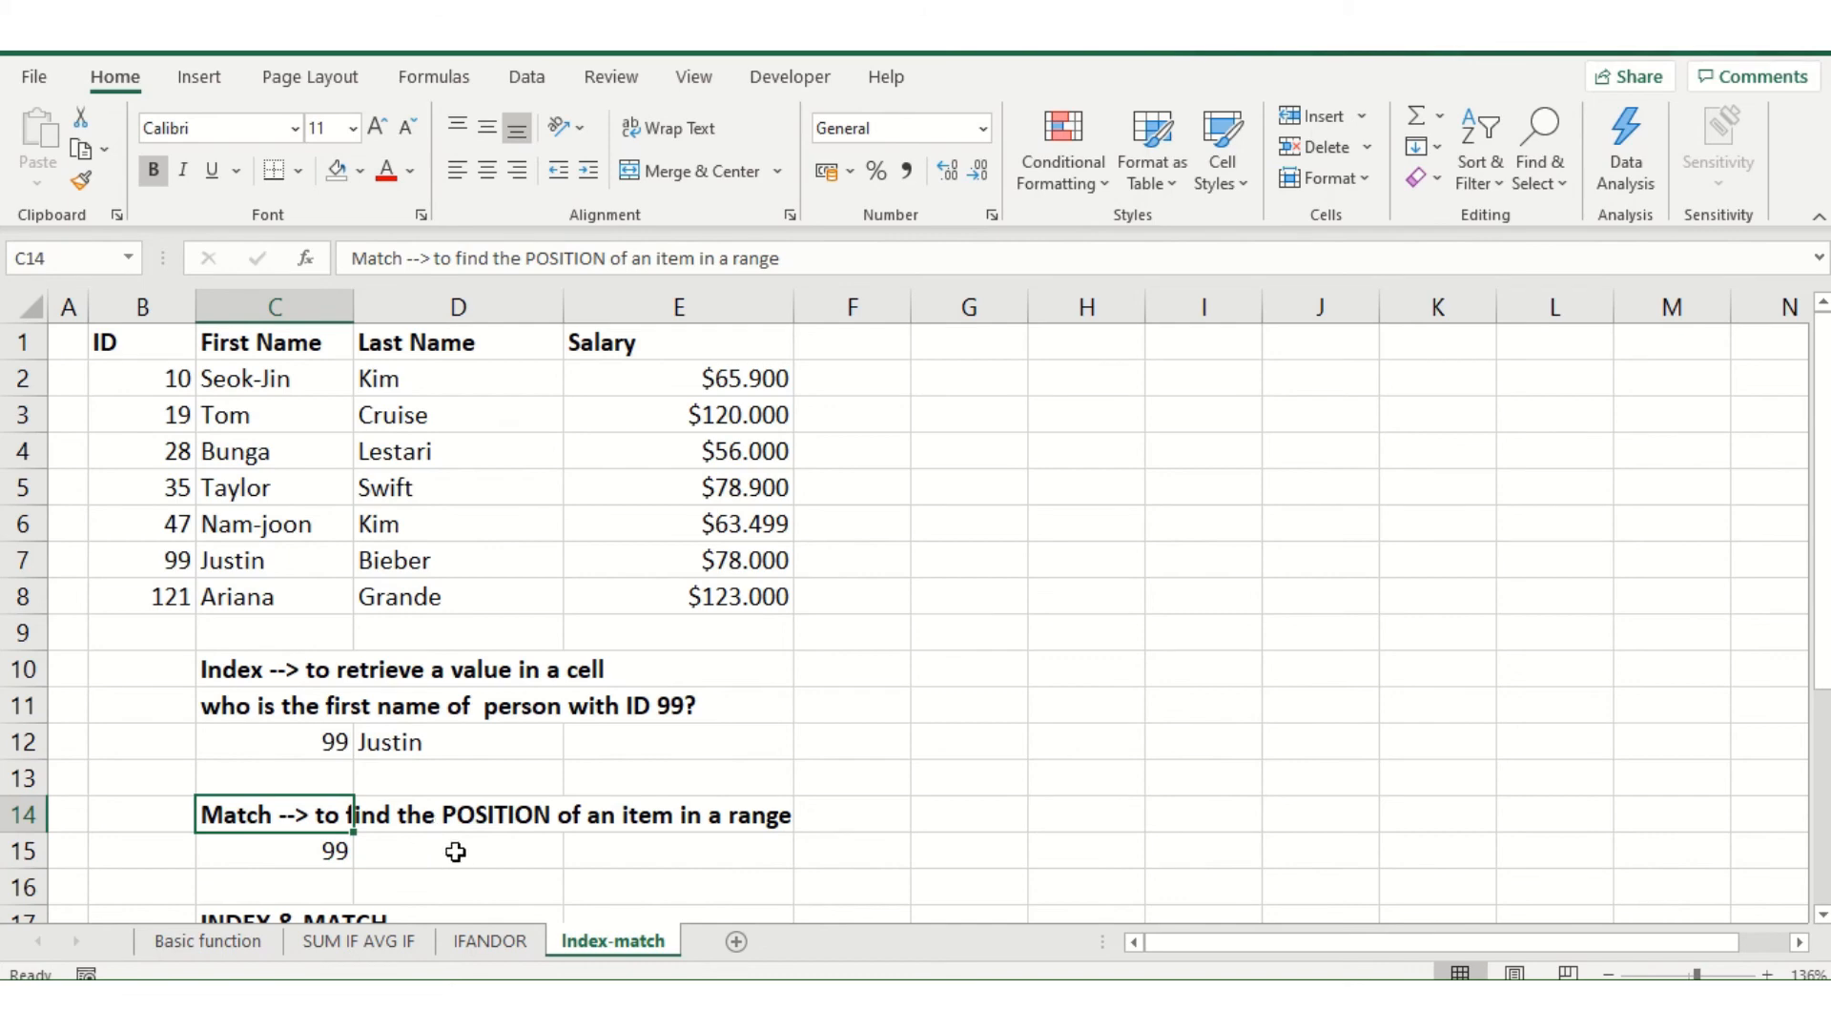
{"action": "left_click", "coordinate": [406, 741]}
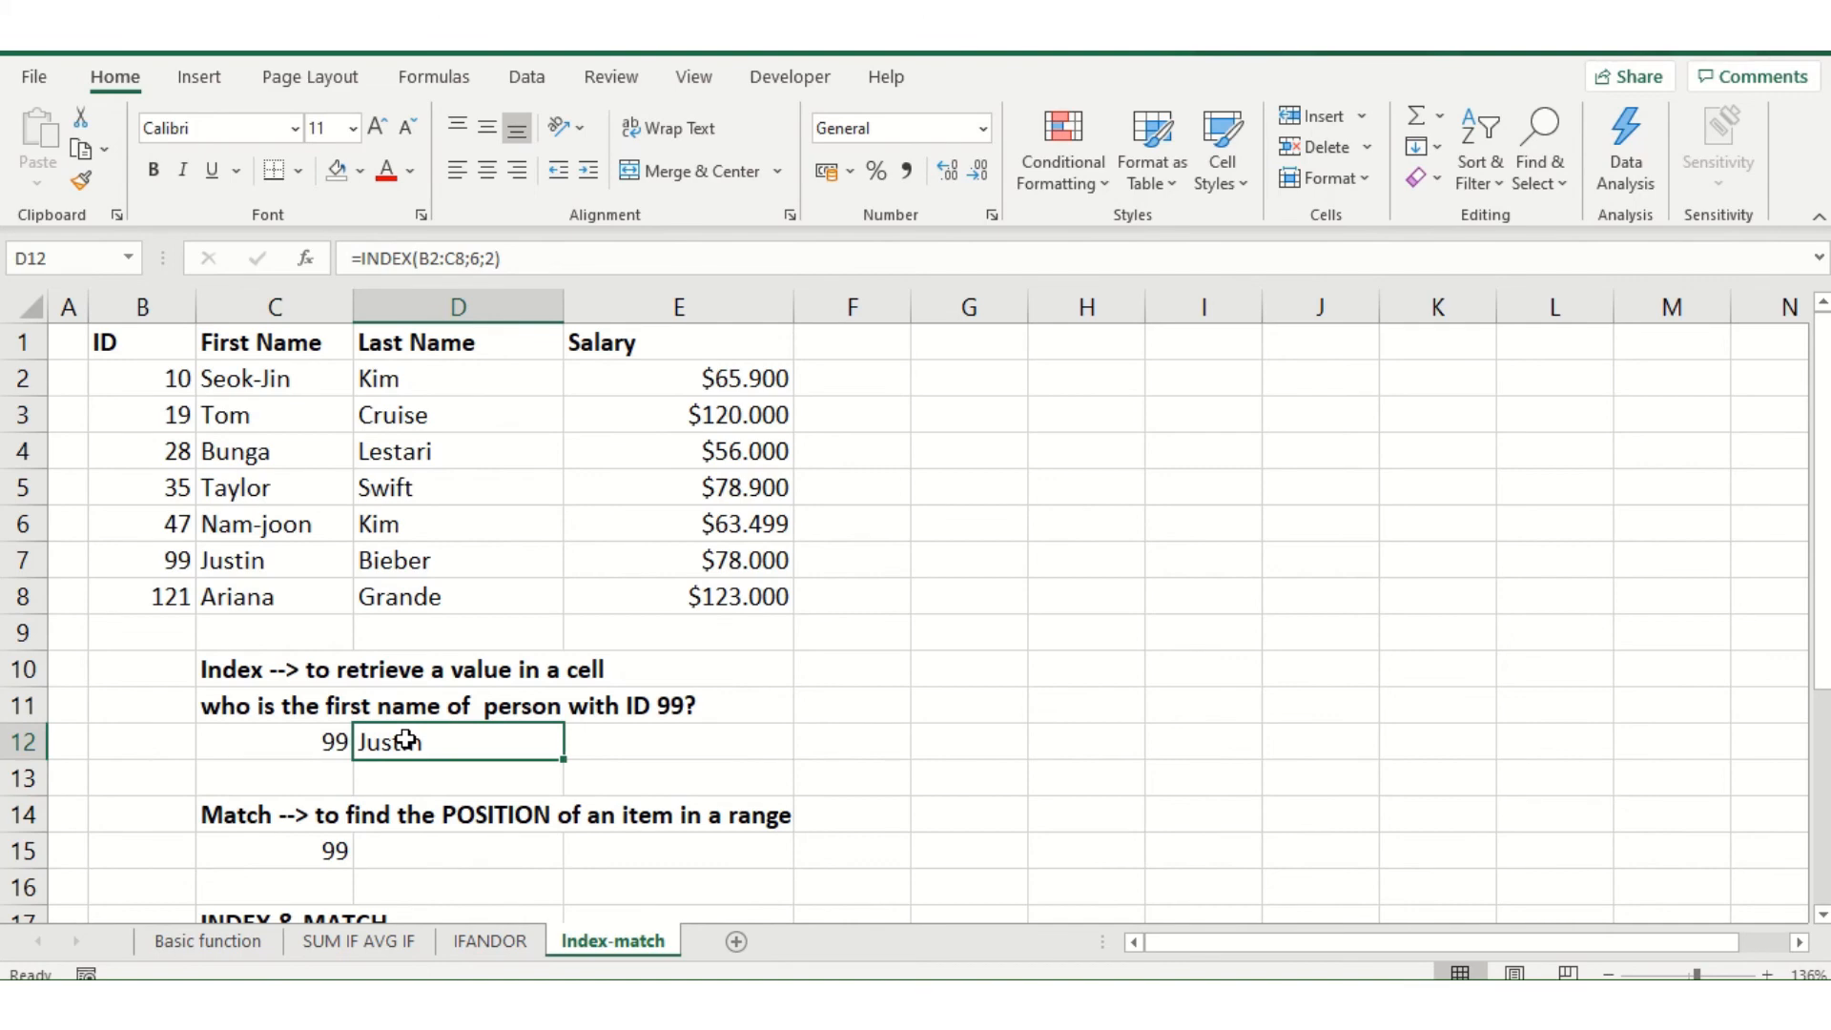
{"action": "left_click", "coordinate": [322, 730]}
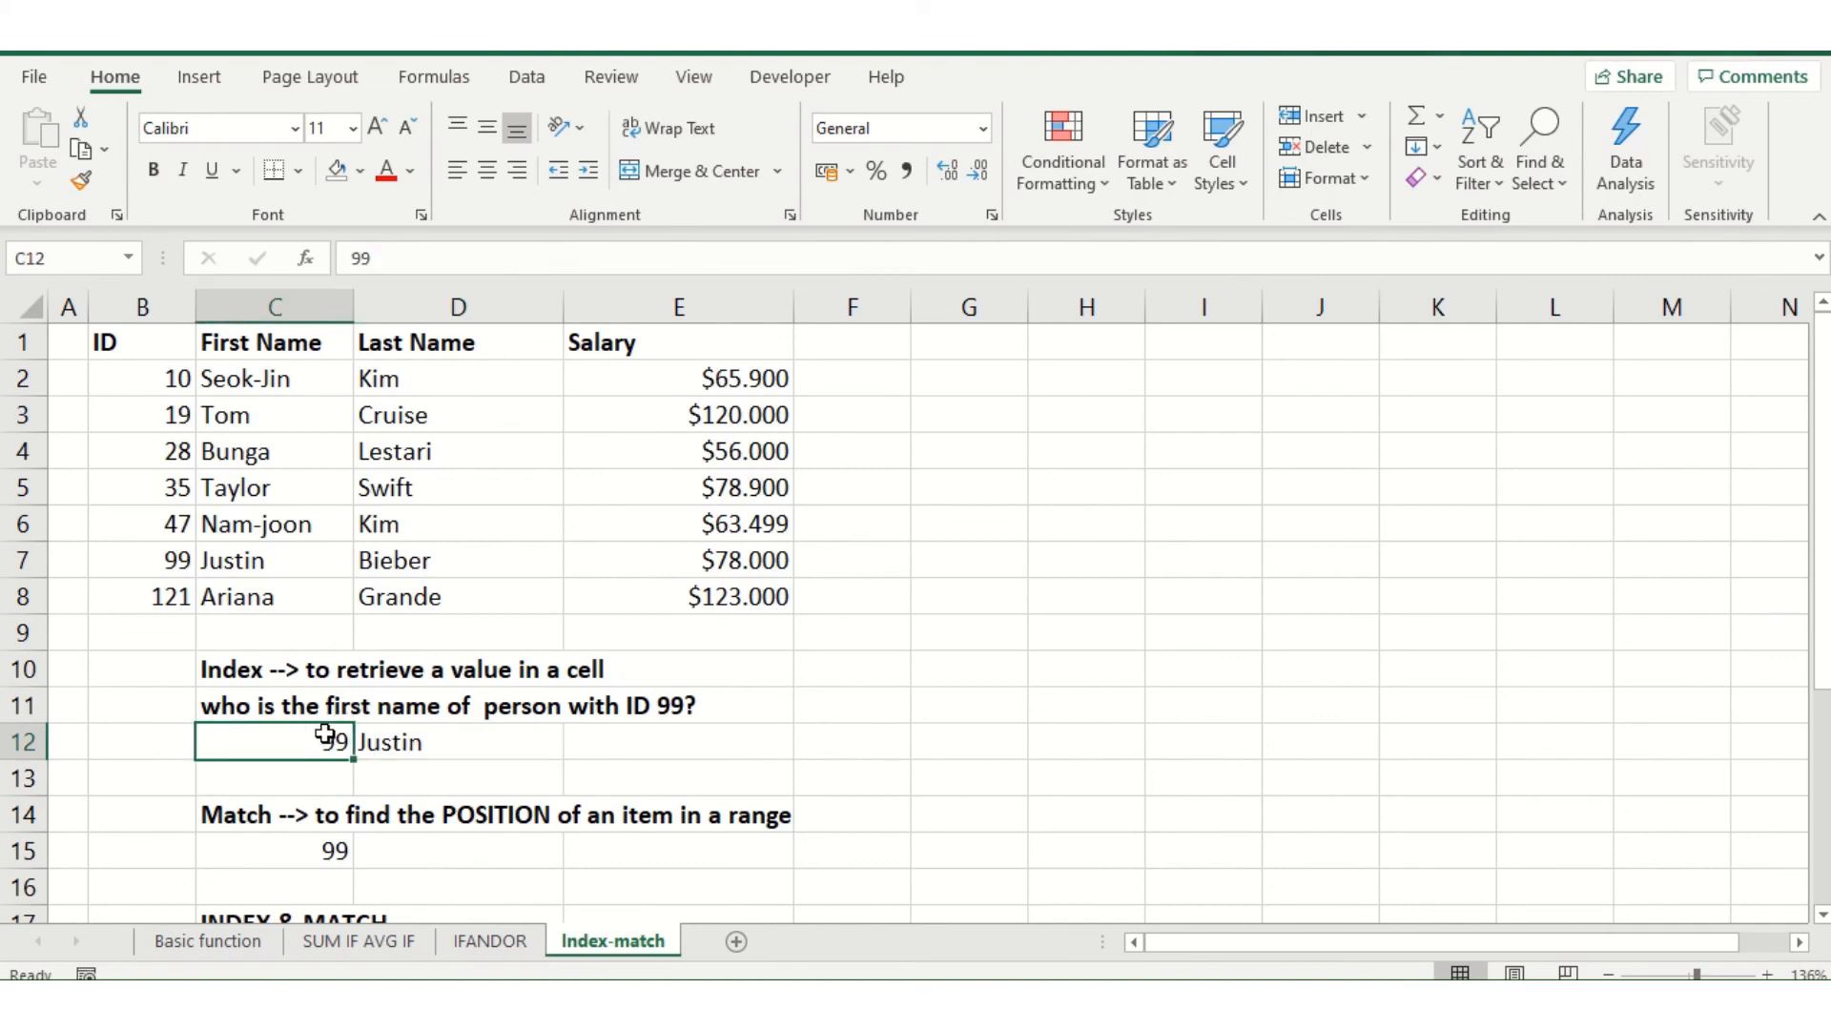
{"action": "left_click", "coordinate": [450, 857]}
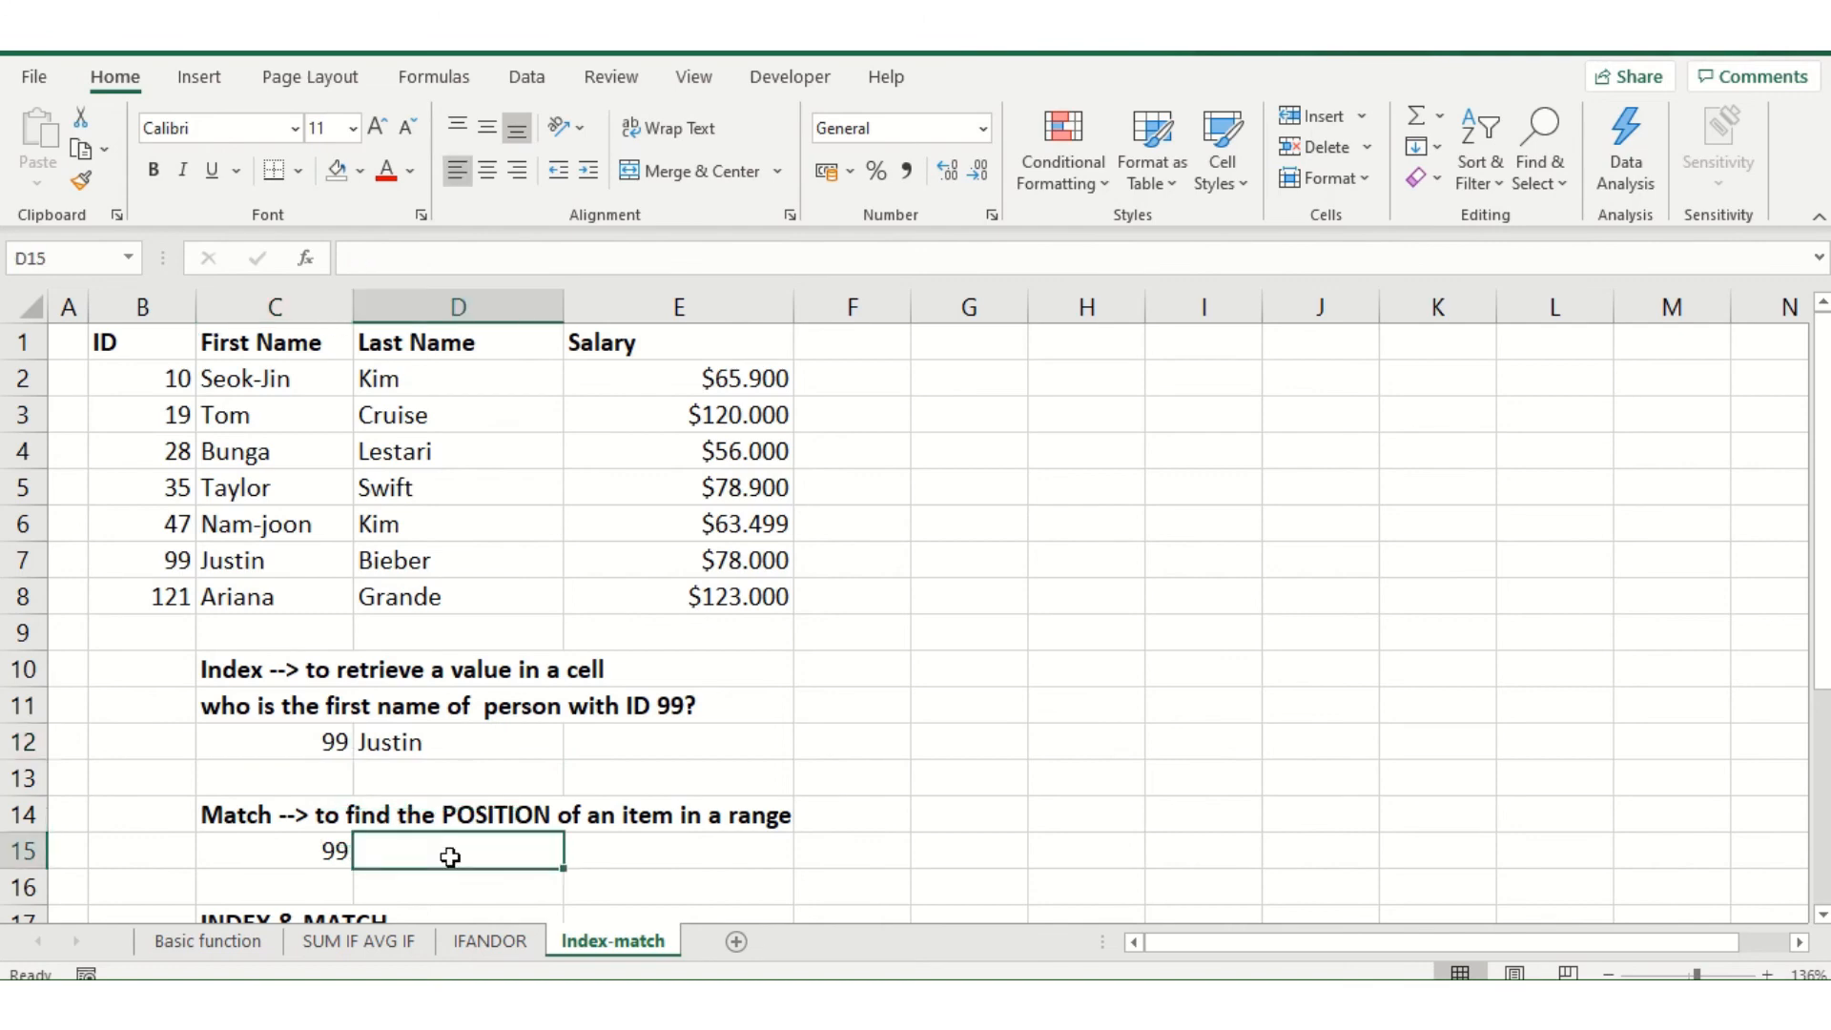
{"action": "type", "text": "="}
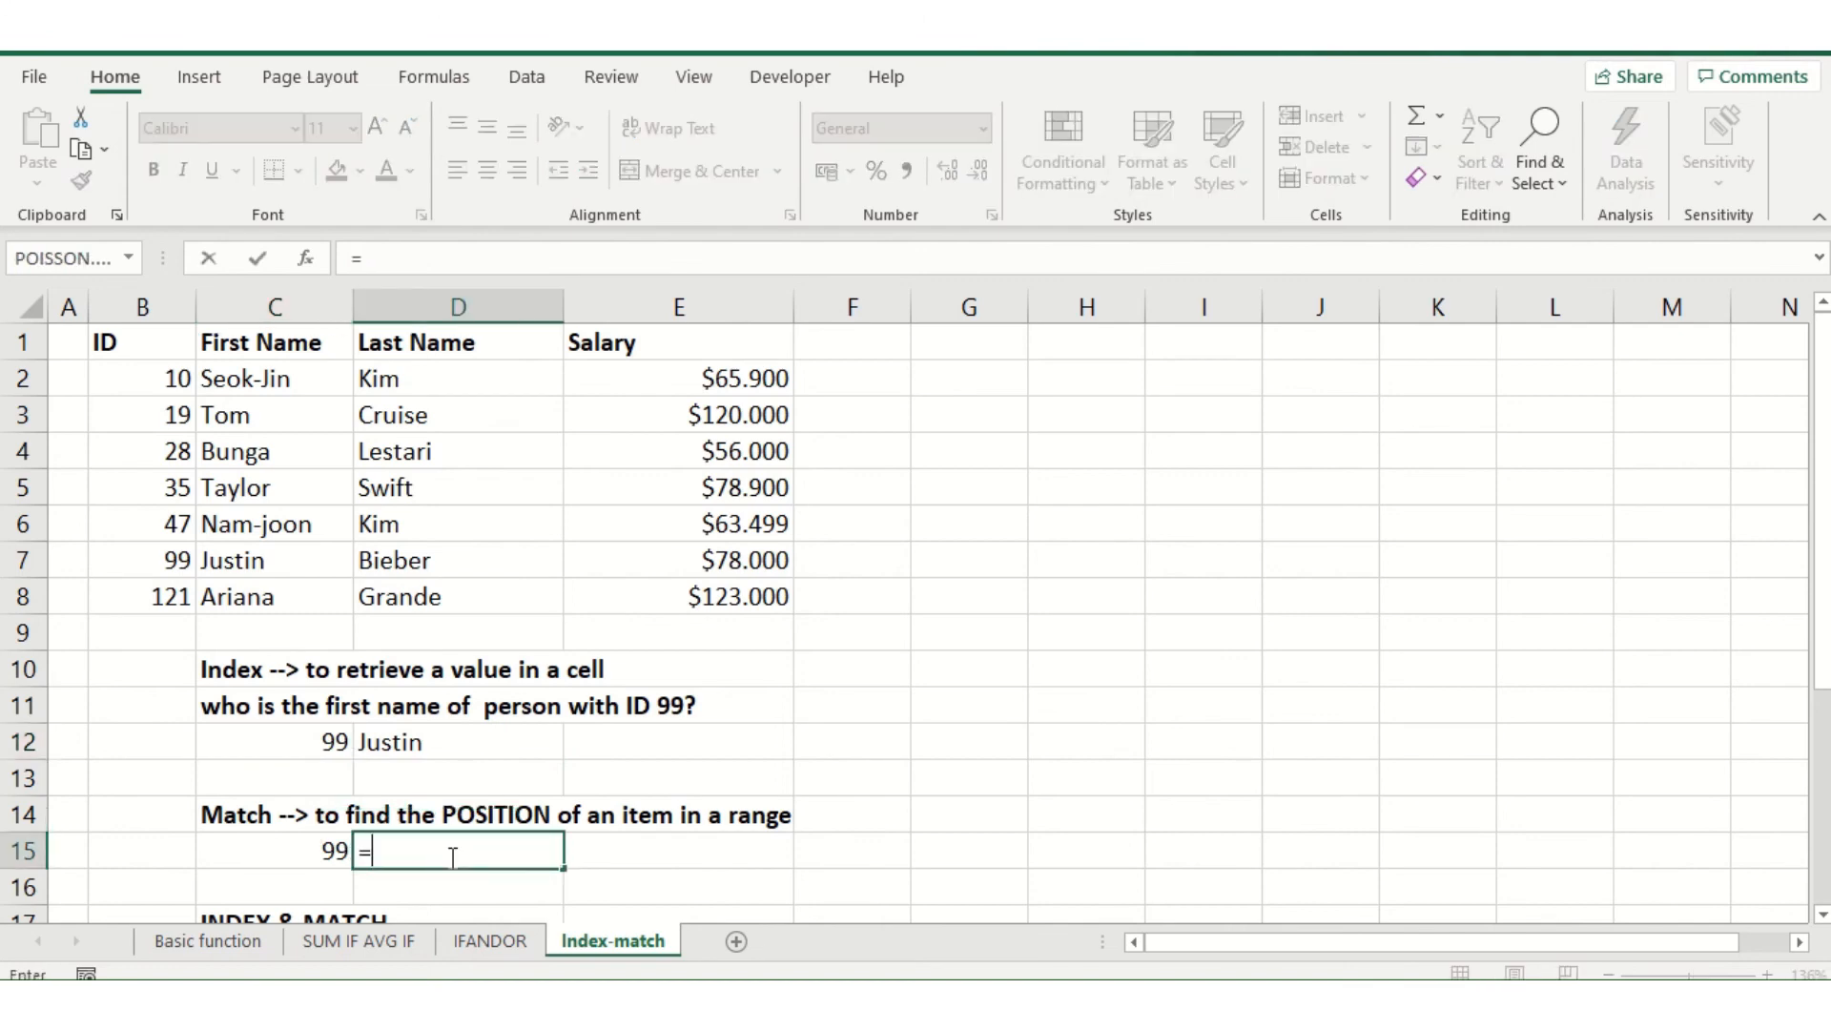
{"action": "type", "text": "ma"}
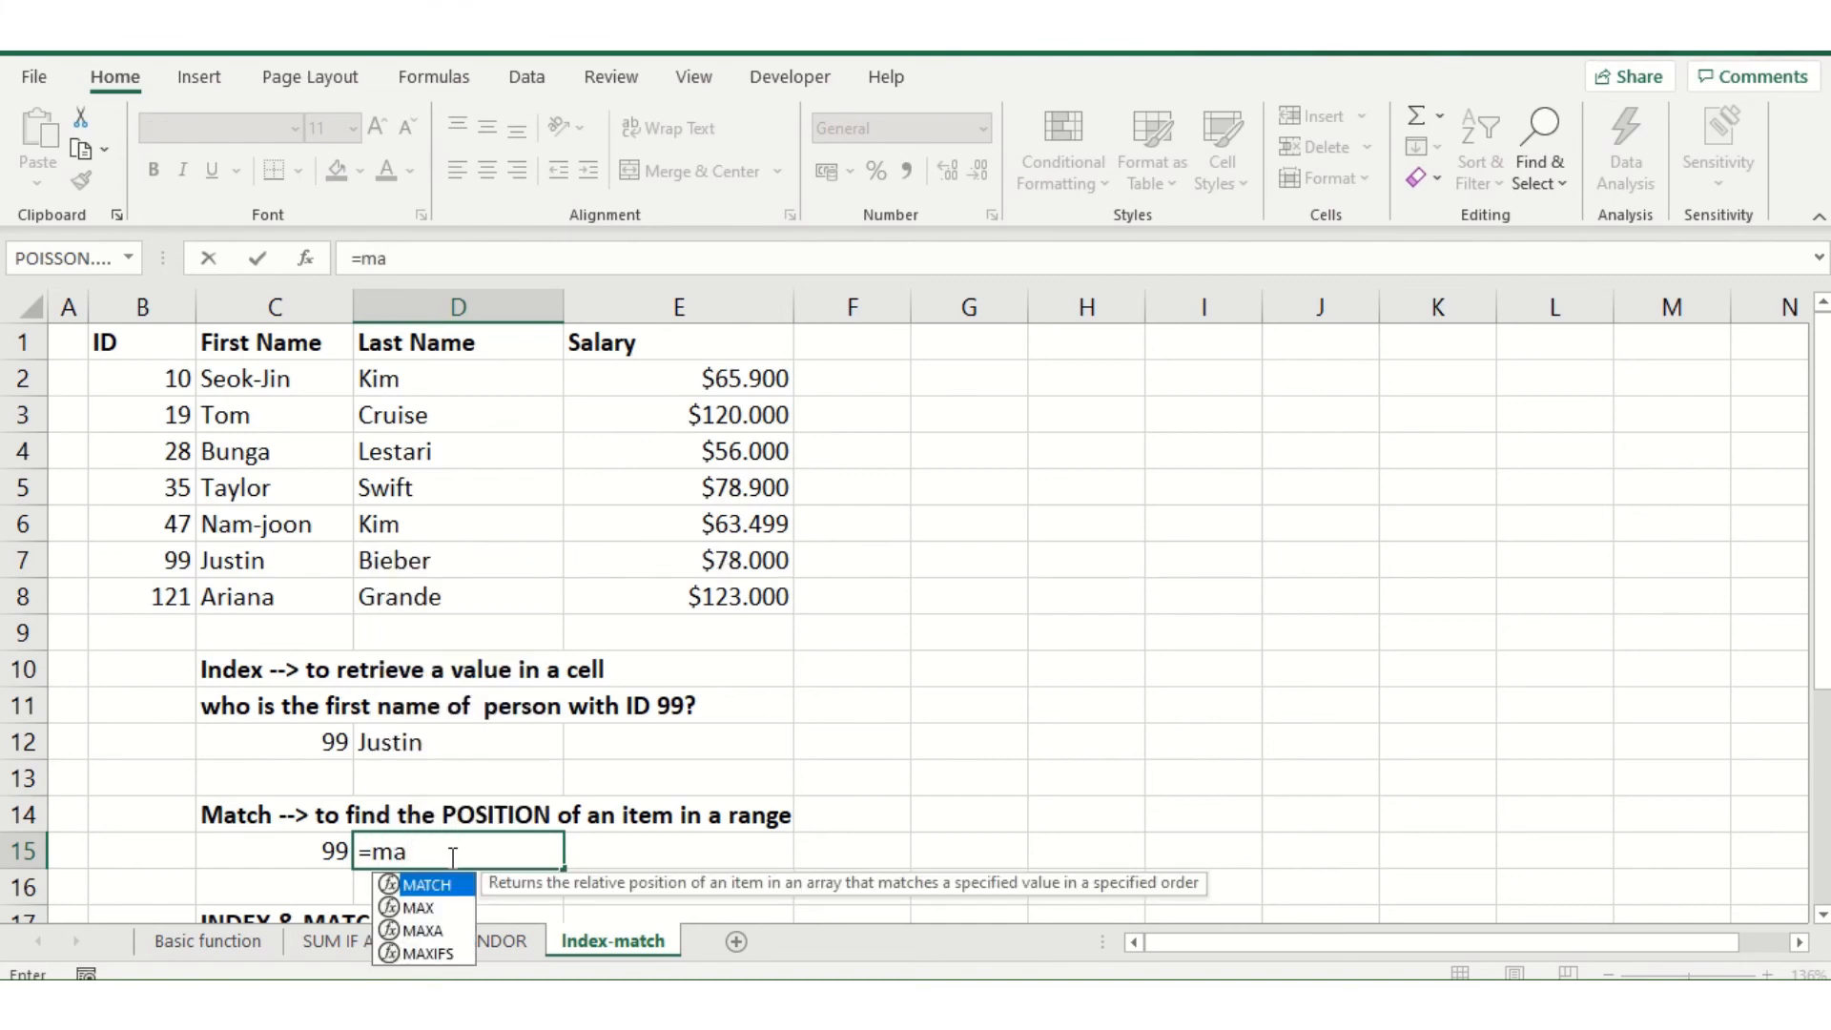
{"action": "type", "text": "tch("}
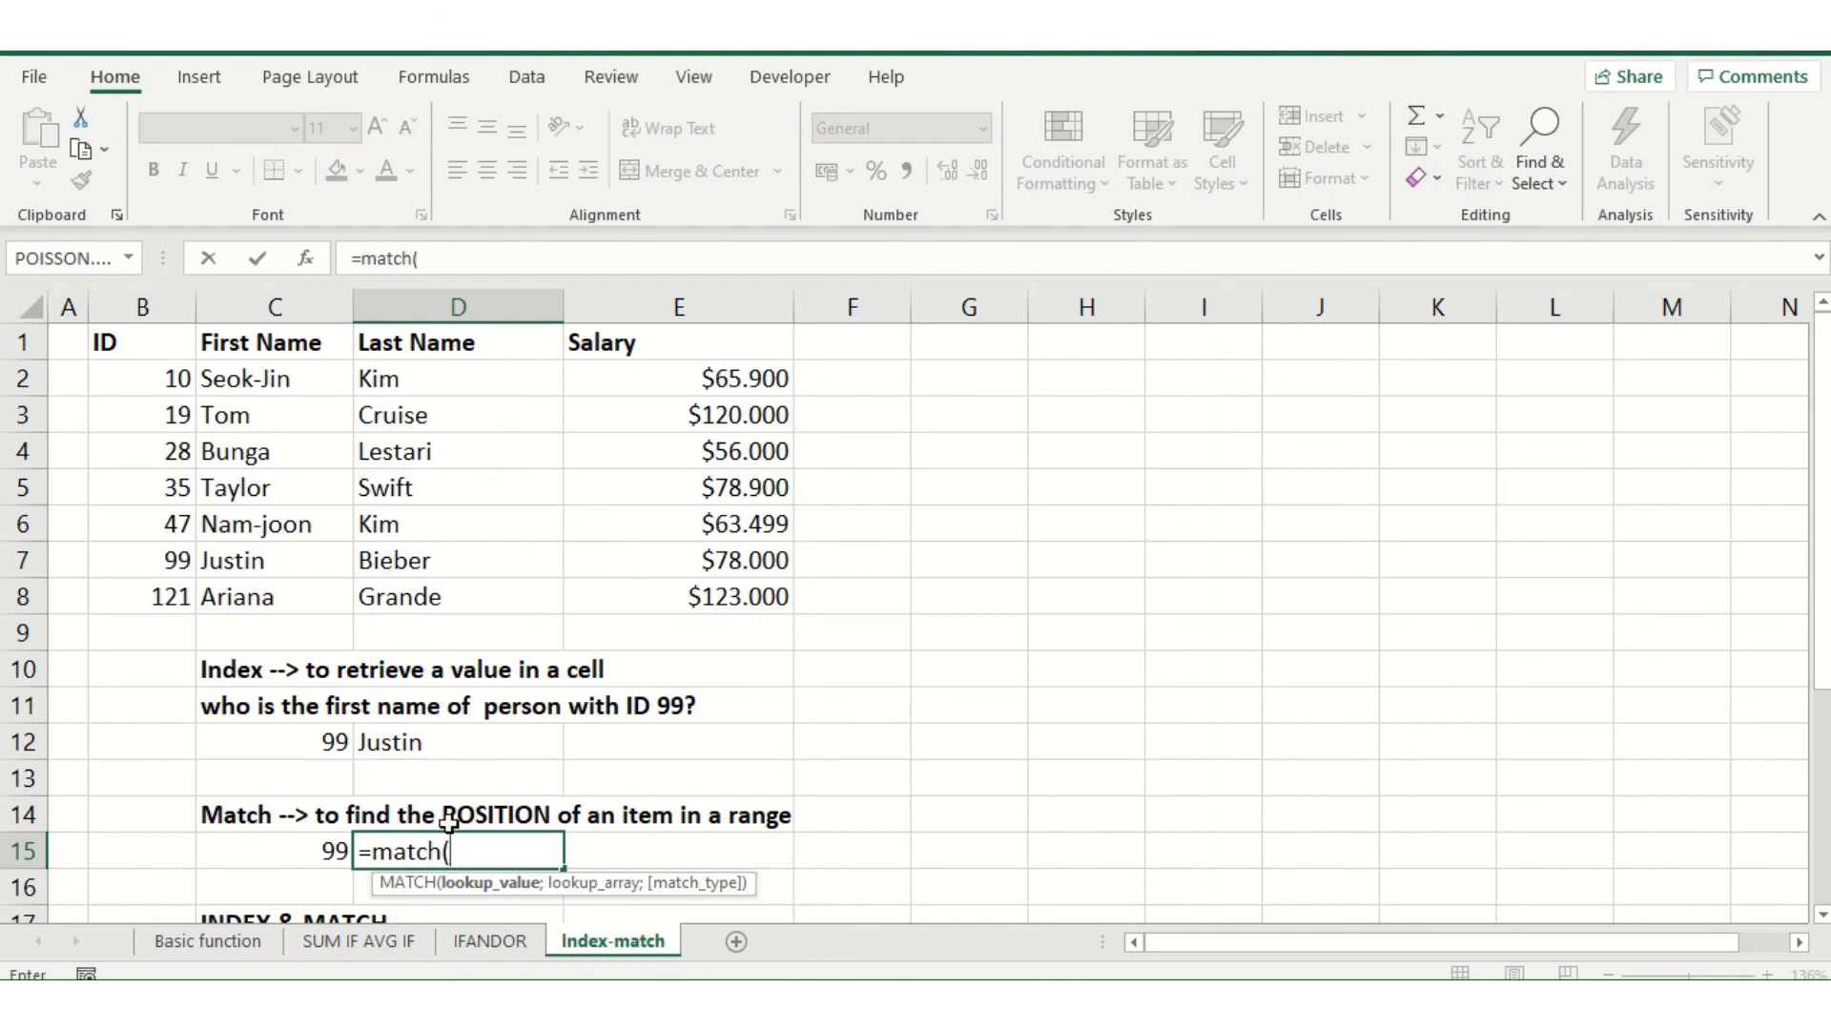
{"action": "left_click", "coordinate": [306, 841]}
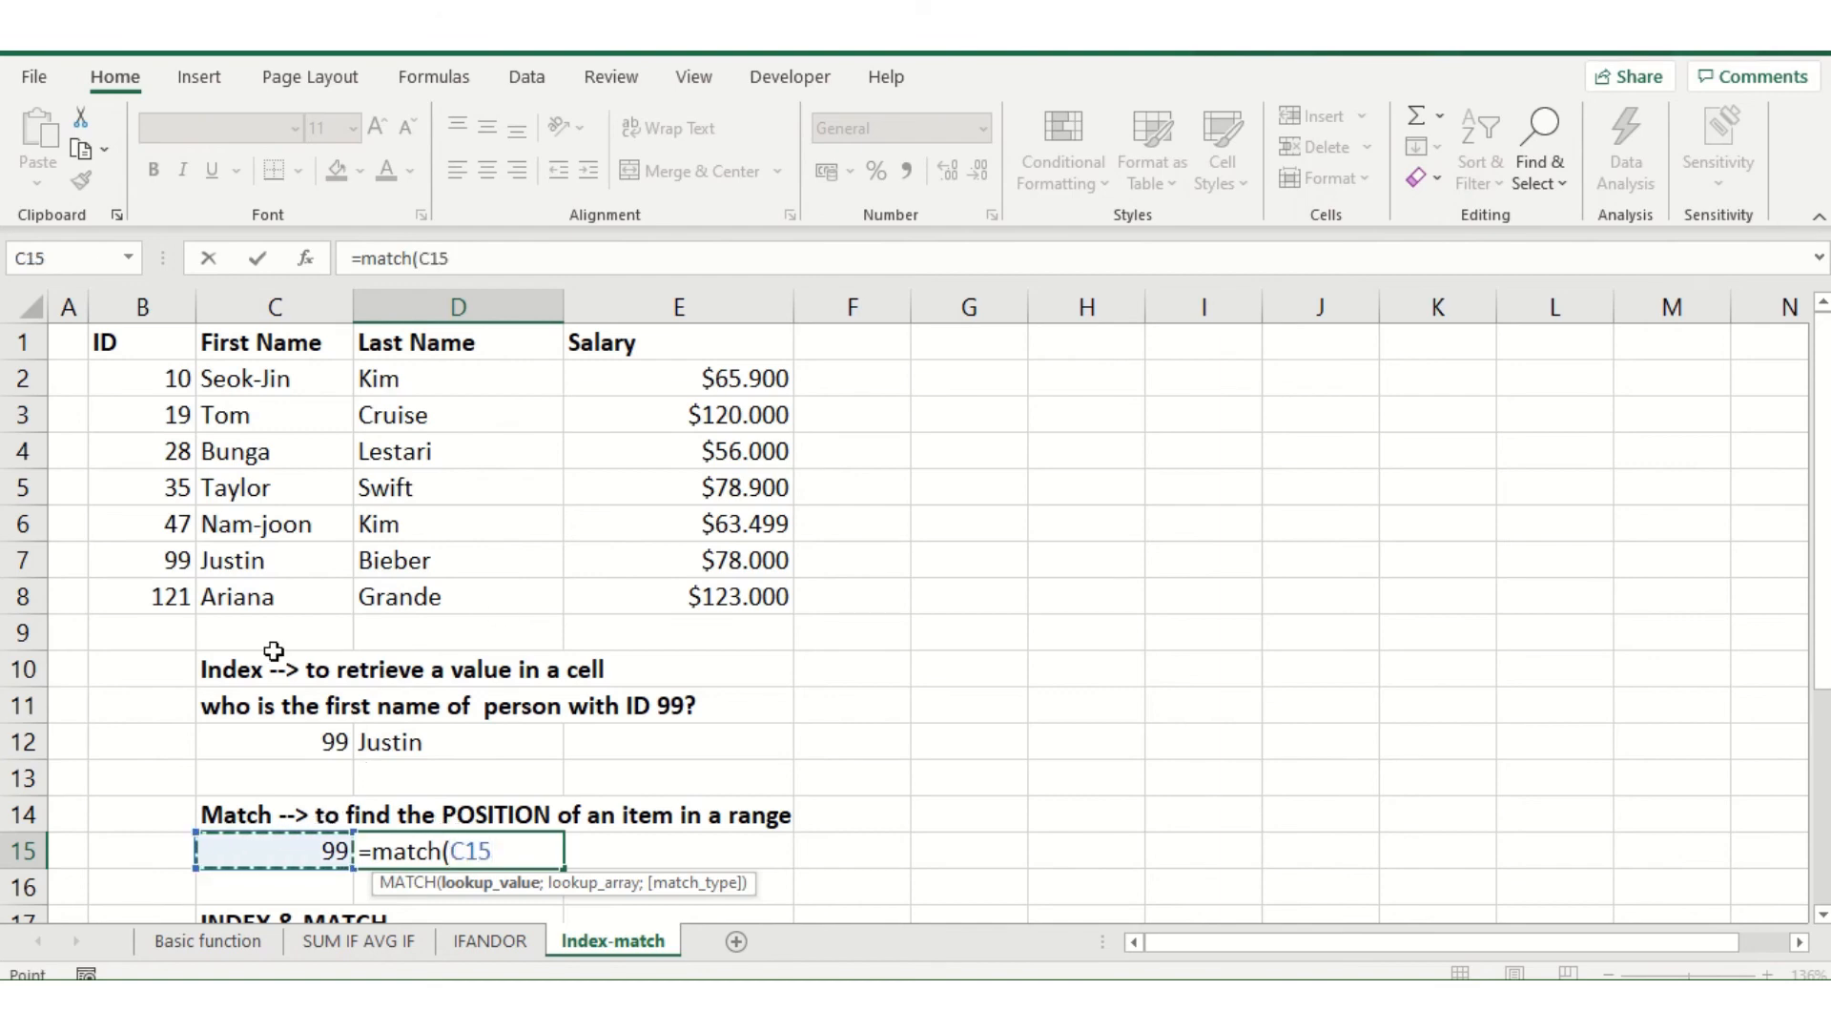
{"action": "type", "text": ";"}
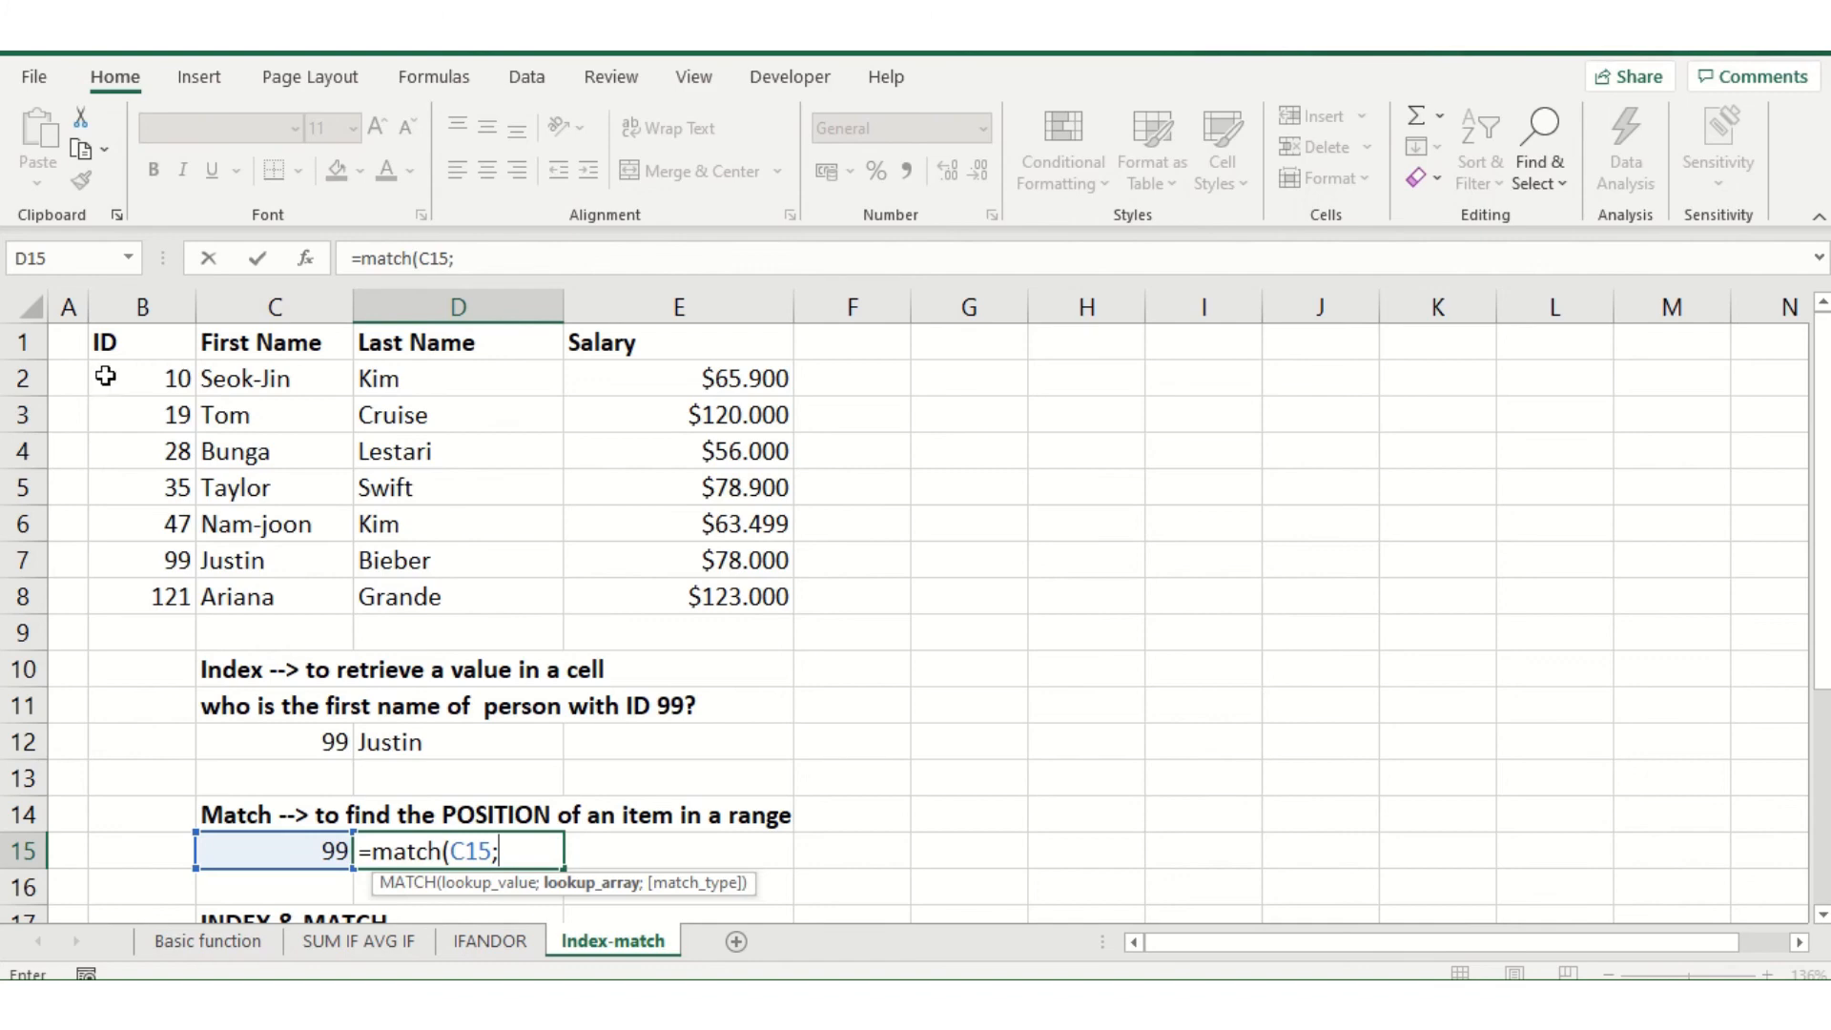
{"action": "left_click_drag", "start_coordinate": [145, 375], "coordinate": [144, 599]}
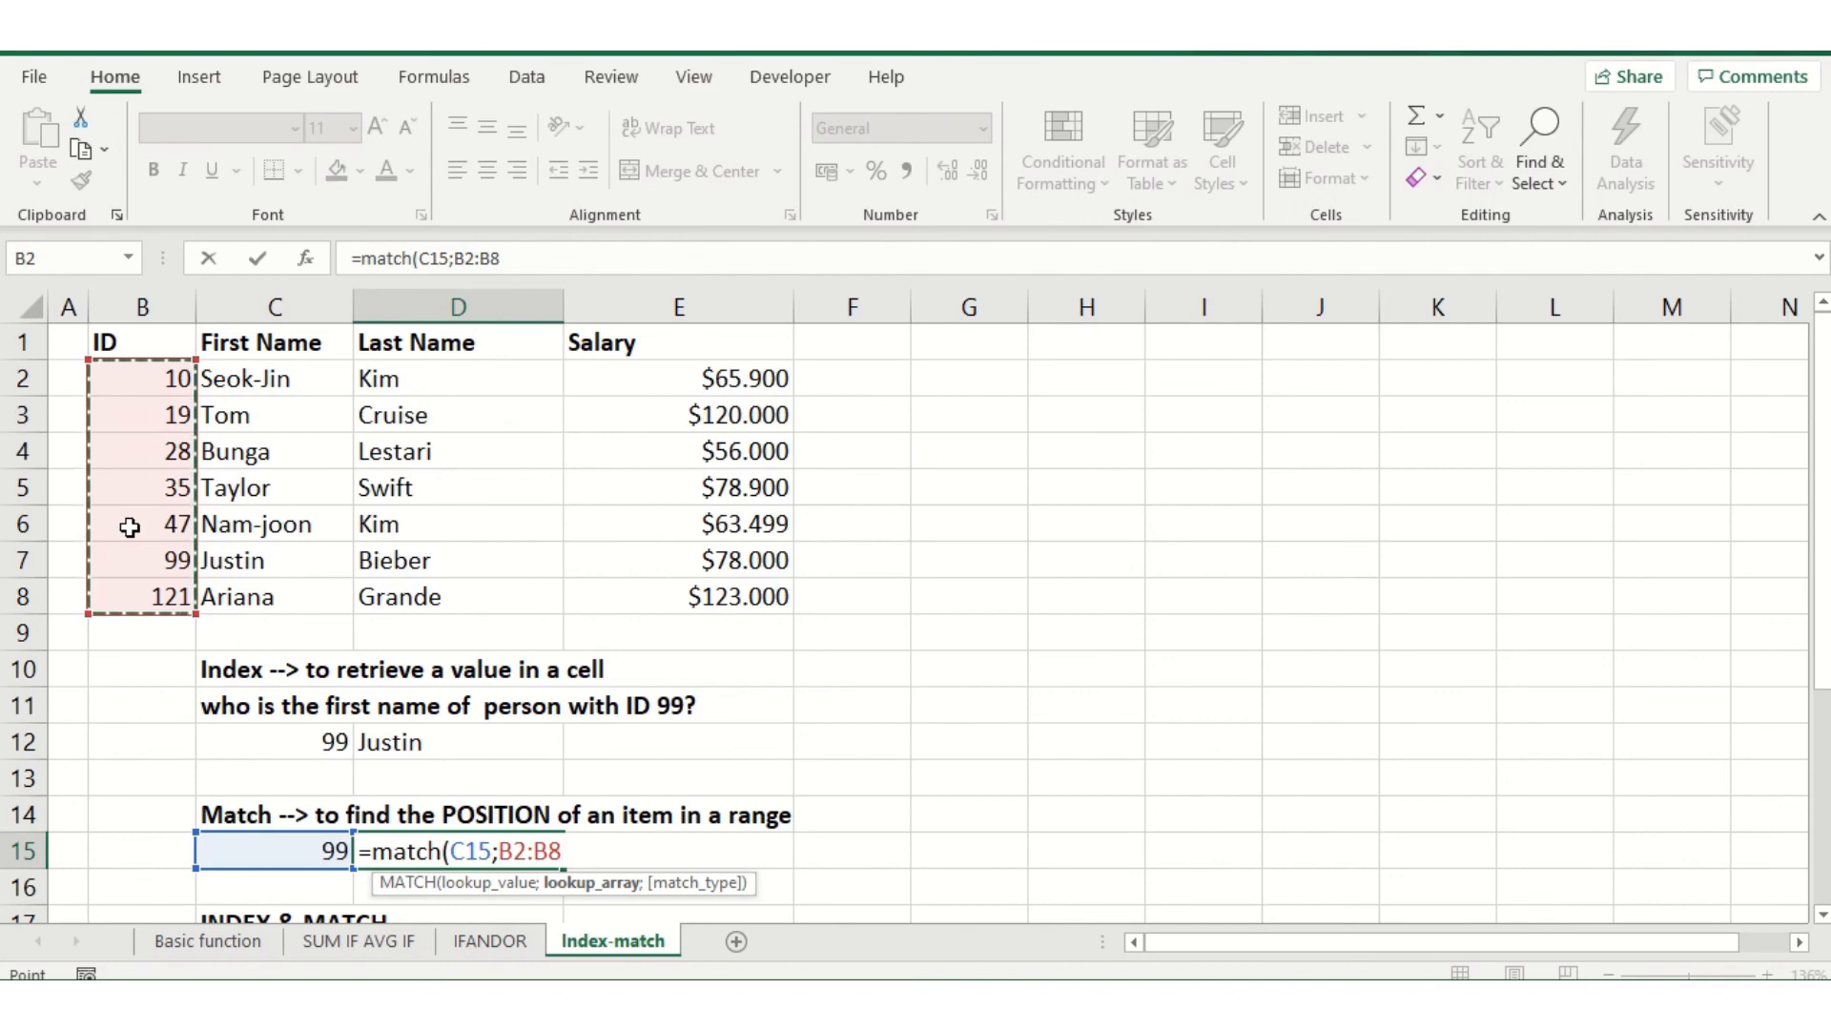
Complete the MATCH formula in D15 with match type 0 for an exact match
{"action": "type", "text": ";"}
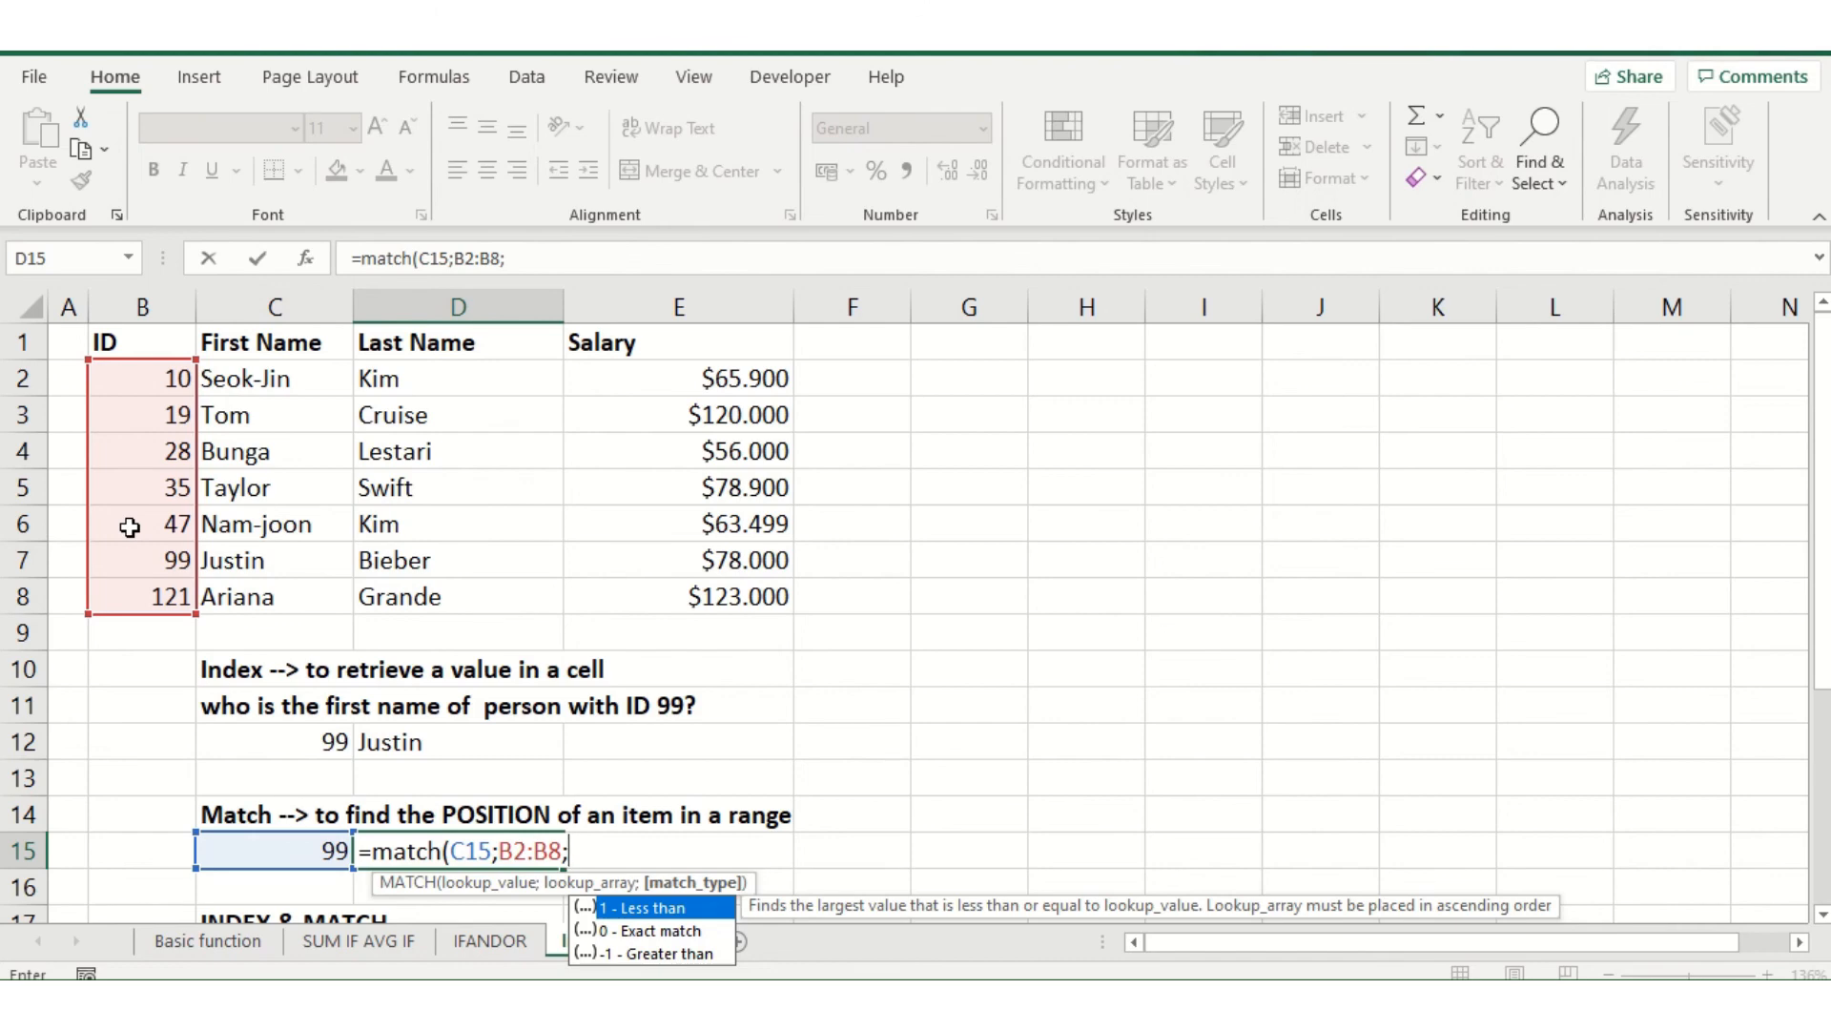
{"action": "type", "text": "0"}
{"action": "type", "text": ")"}
{"action": "key", "text": "Return"}
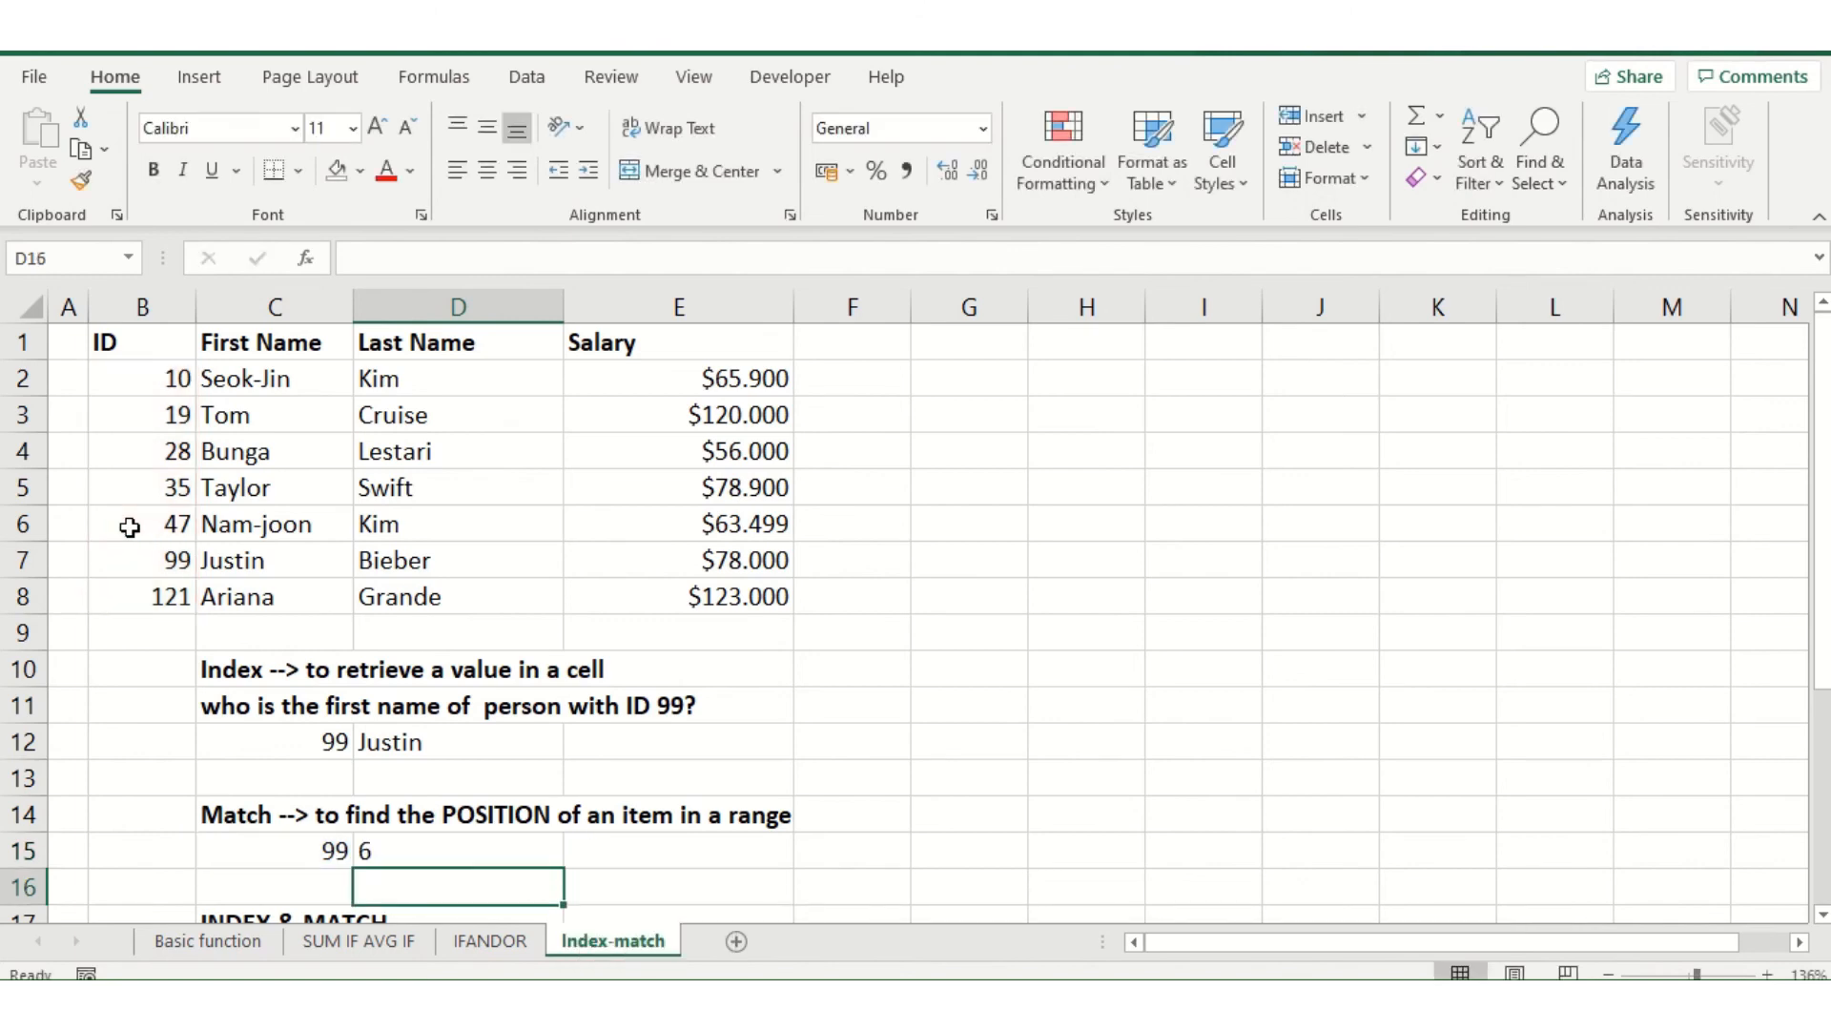
{"action": "key", "text": "Up"}
{"action": "key", "text": "Left"}
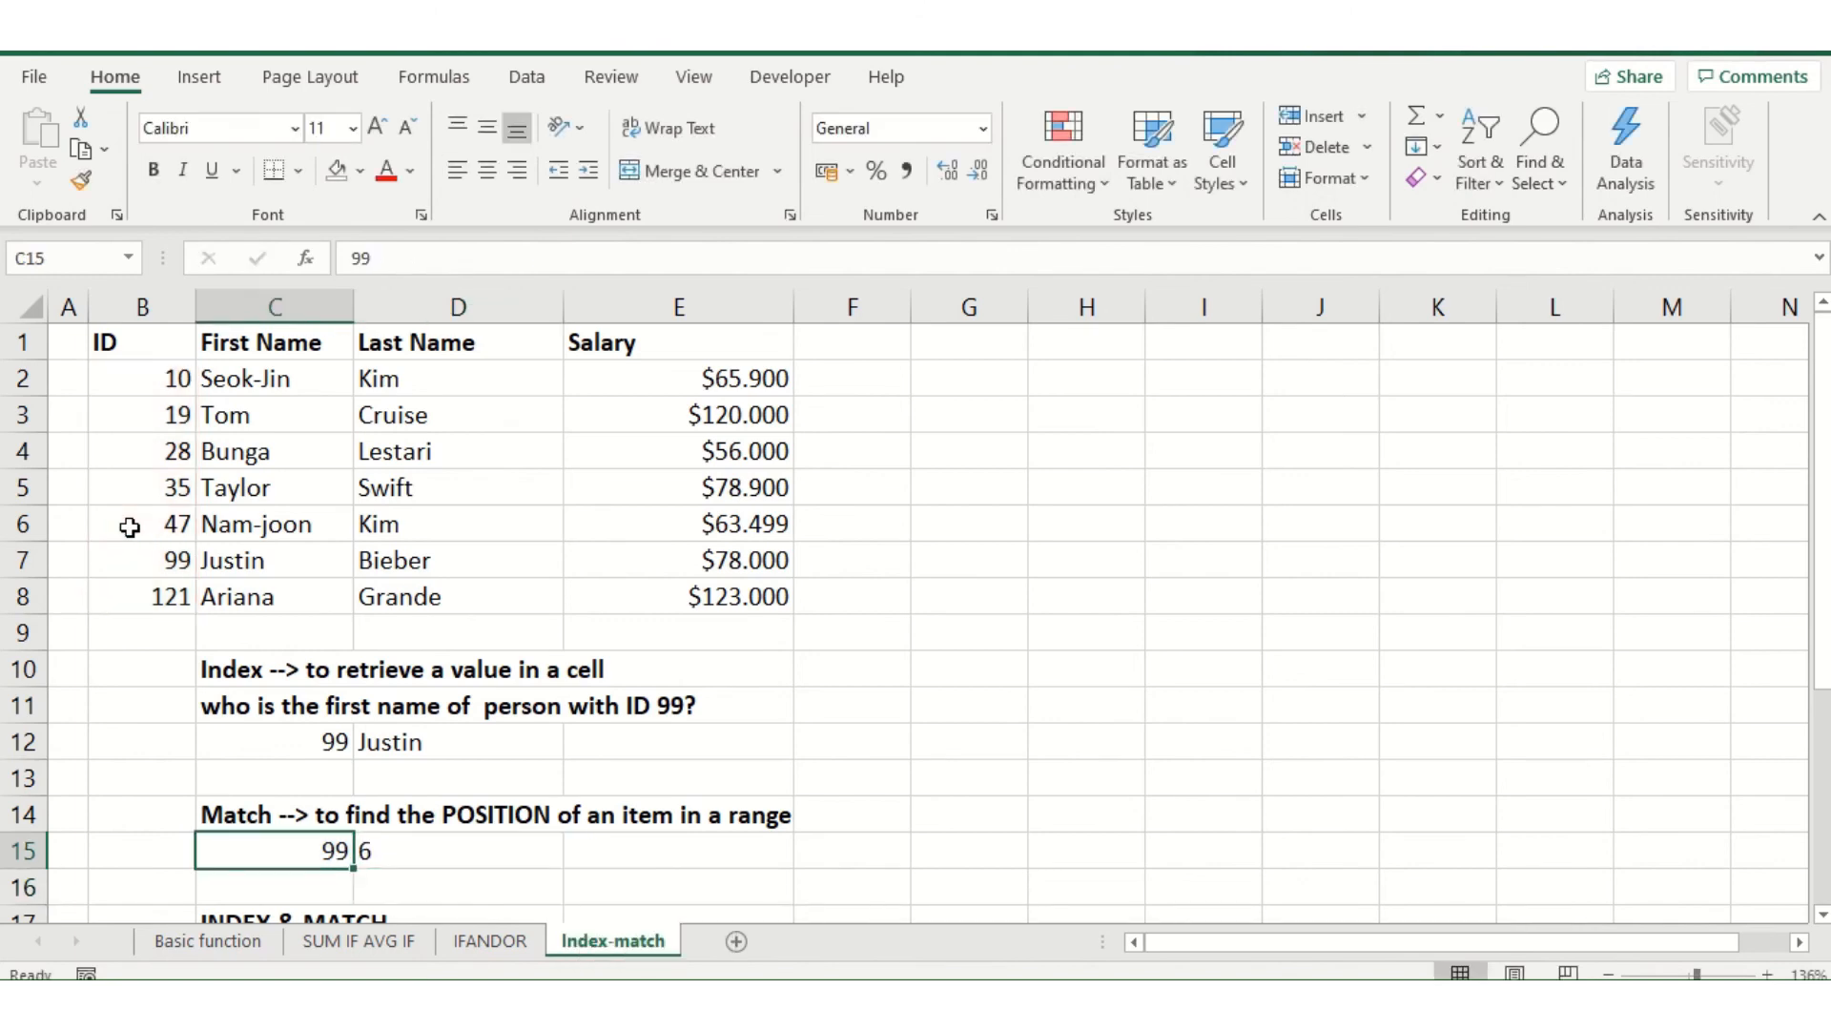
{"action": "key", "text": "Right"}
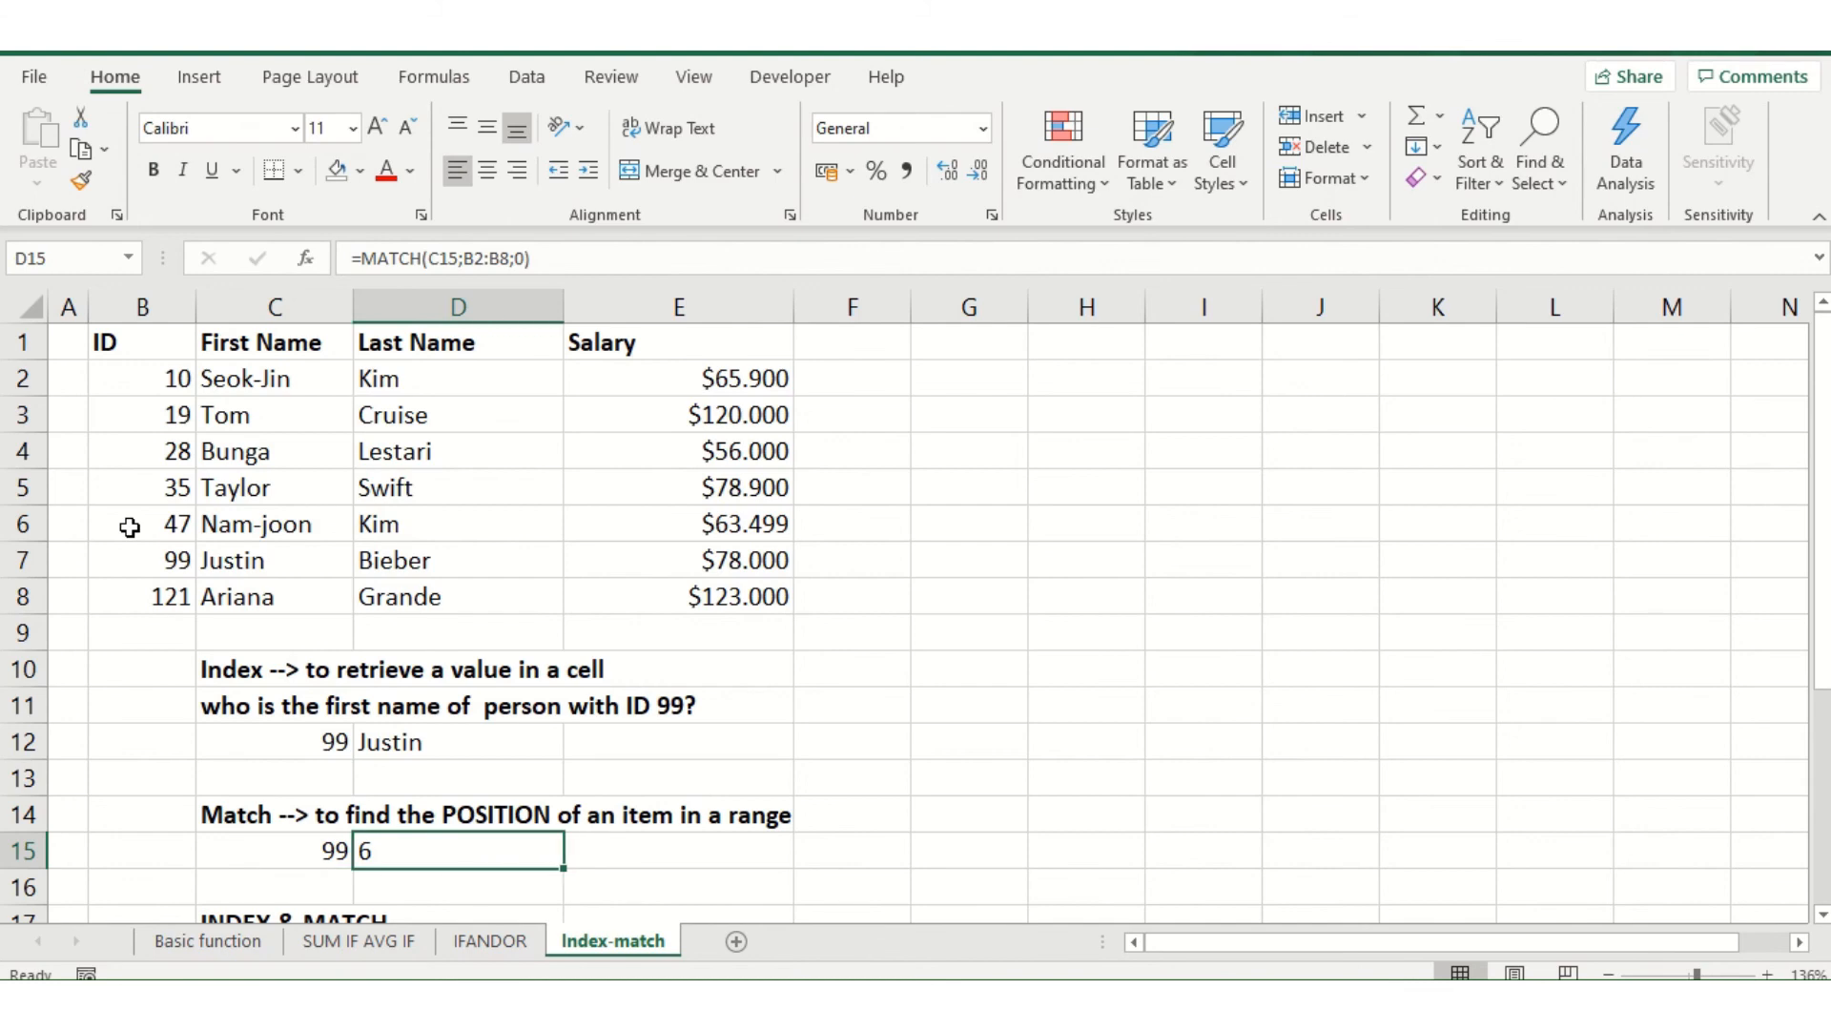
{"action": "scroll", "coordinate": [671, 715], "scroll_direction": "down", "scroll_amount": 1}
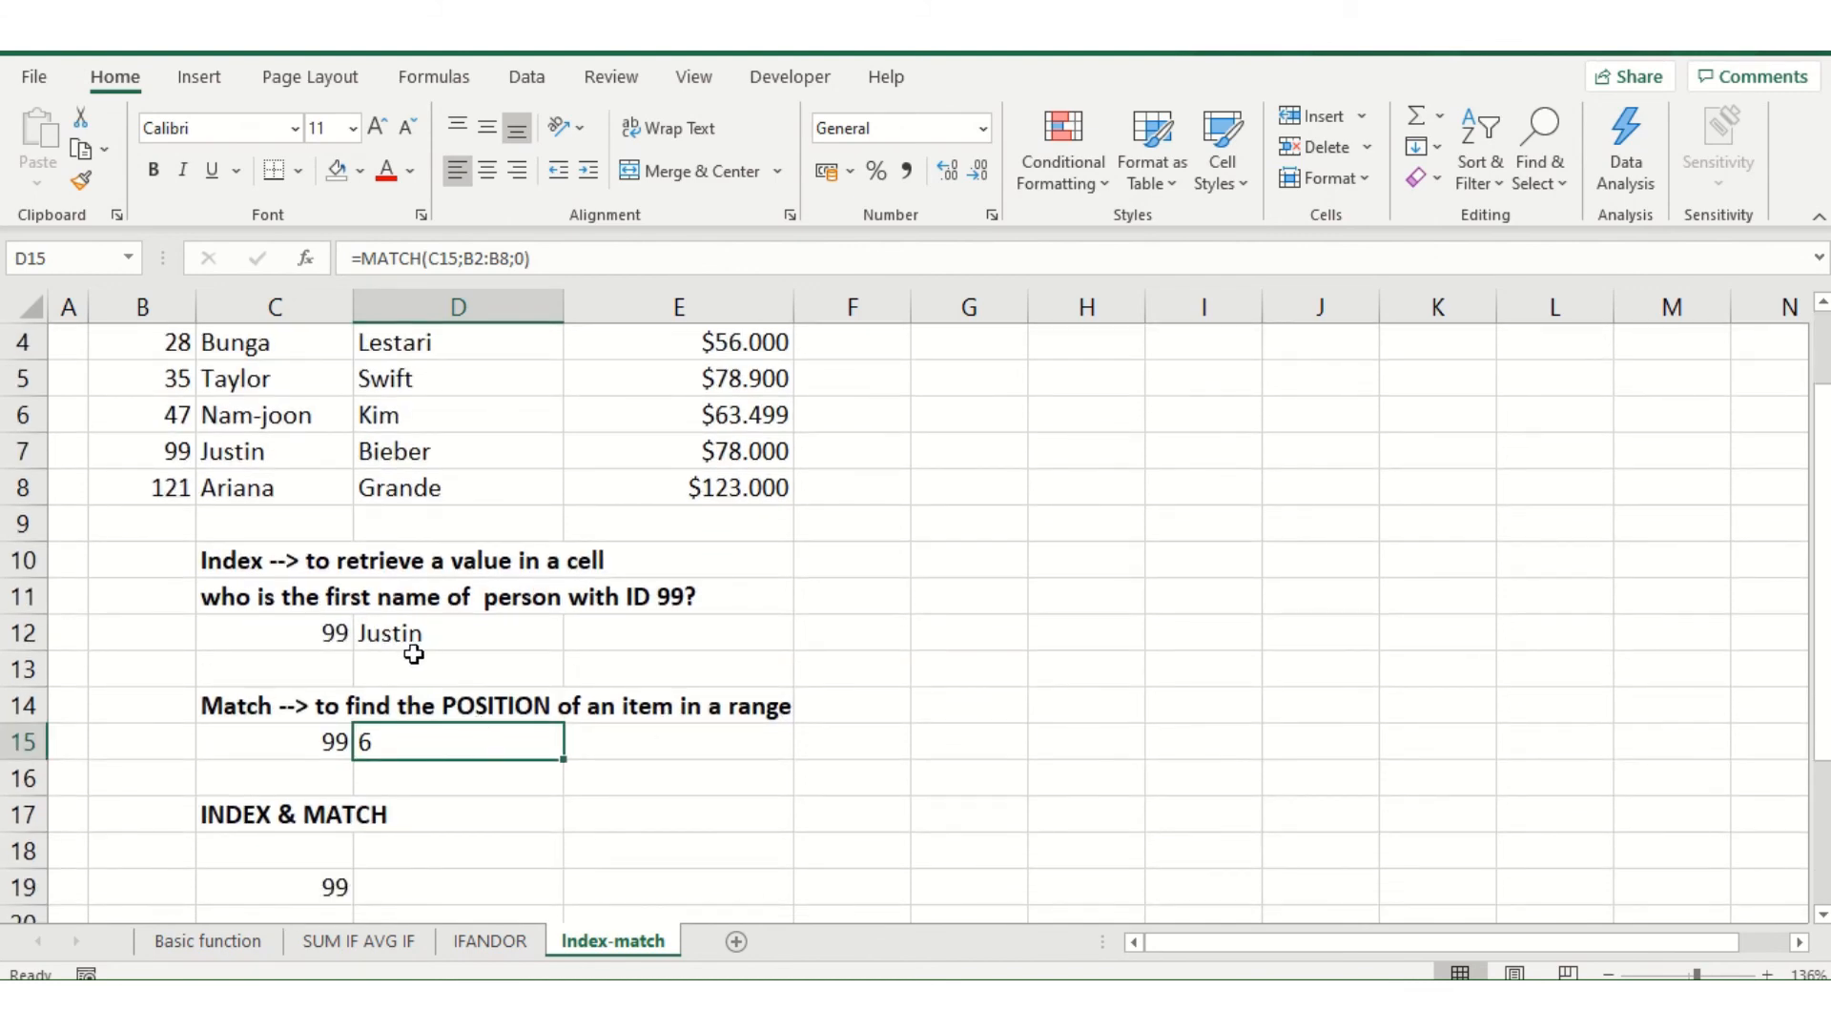
{"action": "left_click", "coordinate": [417, 562]}
{"action": "left_click", "coordinate": [266, 693]}
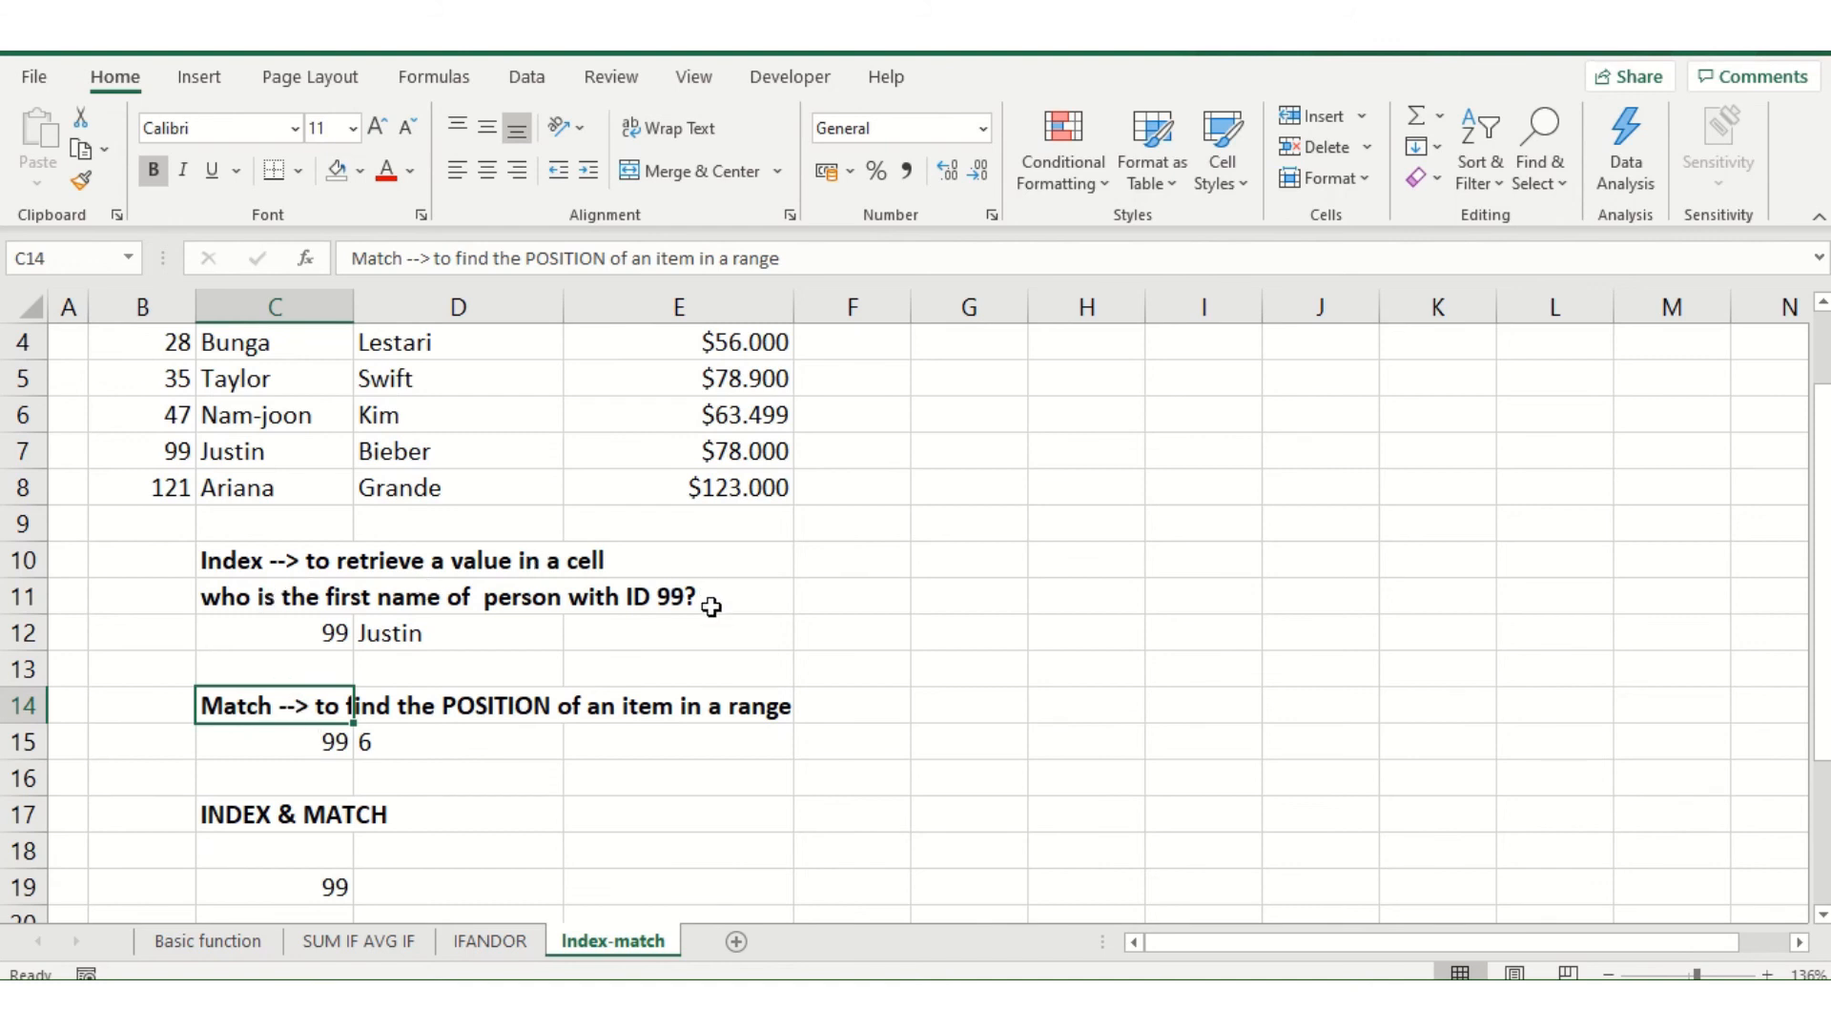
{"action": "left_click", "coordinate": [312, 629]}
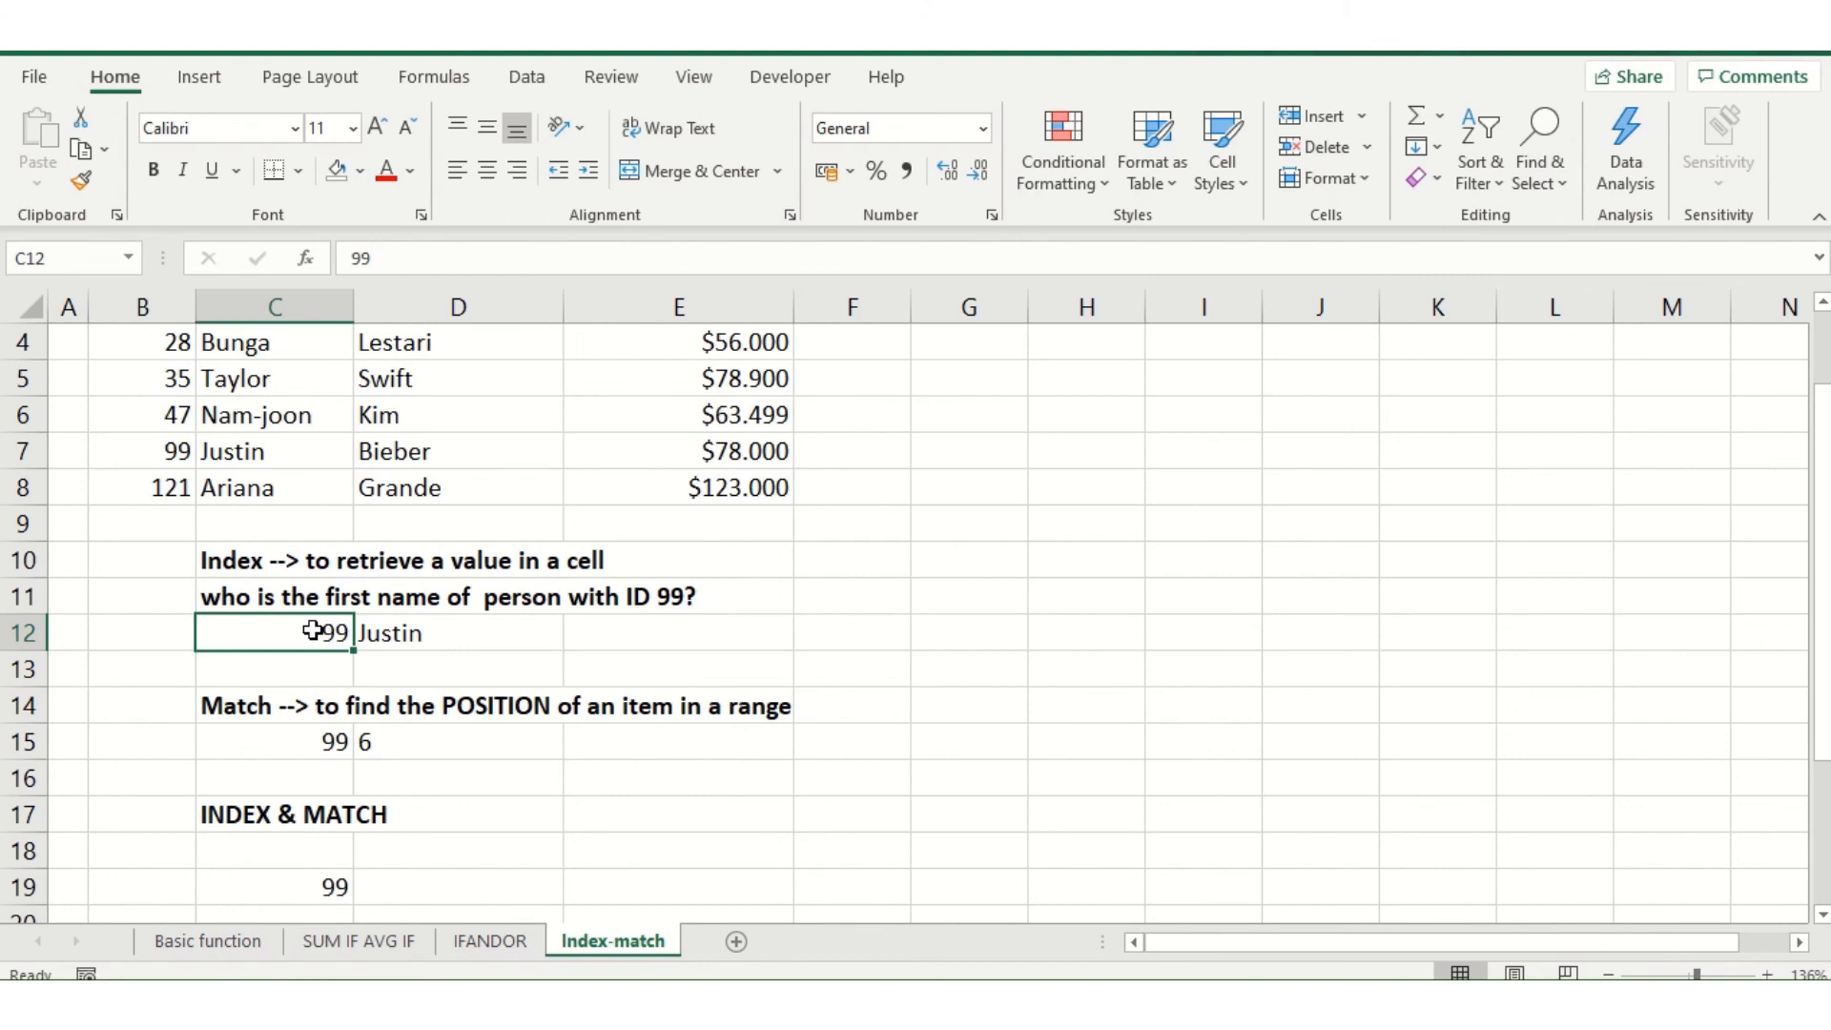
Begin an INDEX formula in D19 with the first names in C2:C8 as the array
{"action": "left_click", "coordinate": [418, 886]}
{"action": "type", "text": "="}
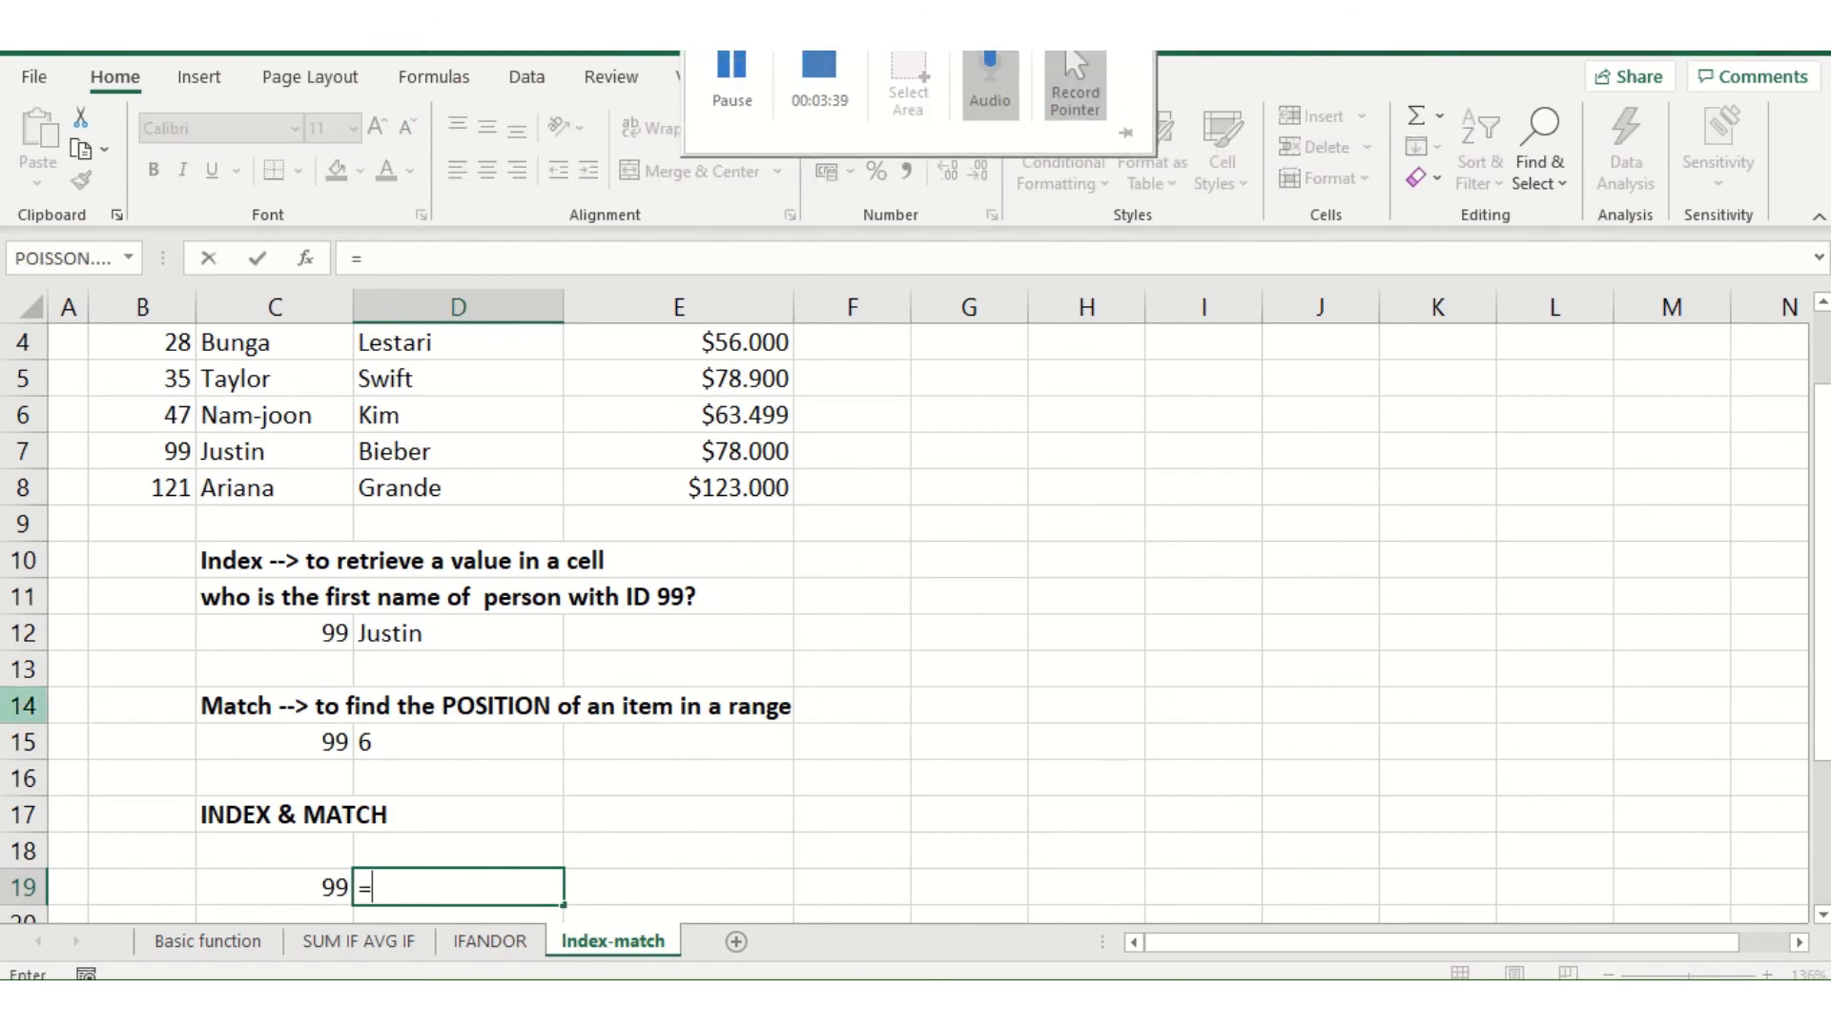
{"action": "type", "text": "index"}
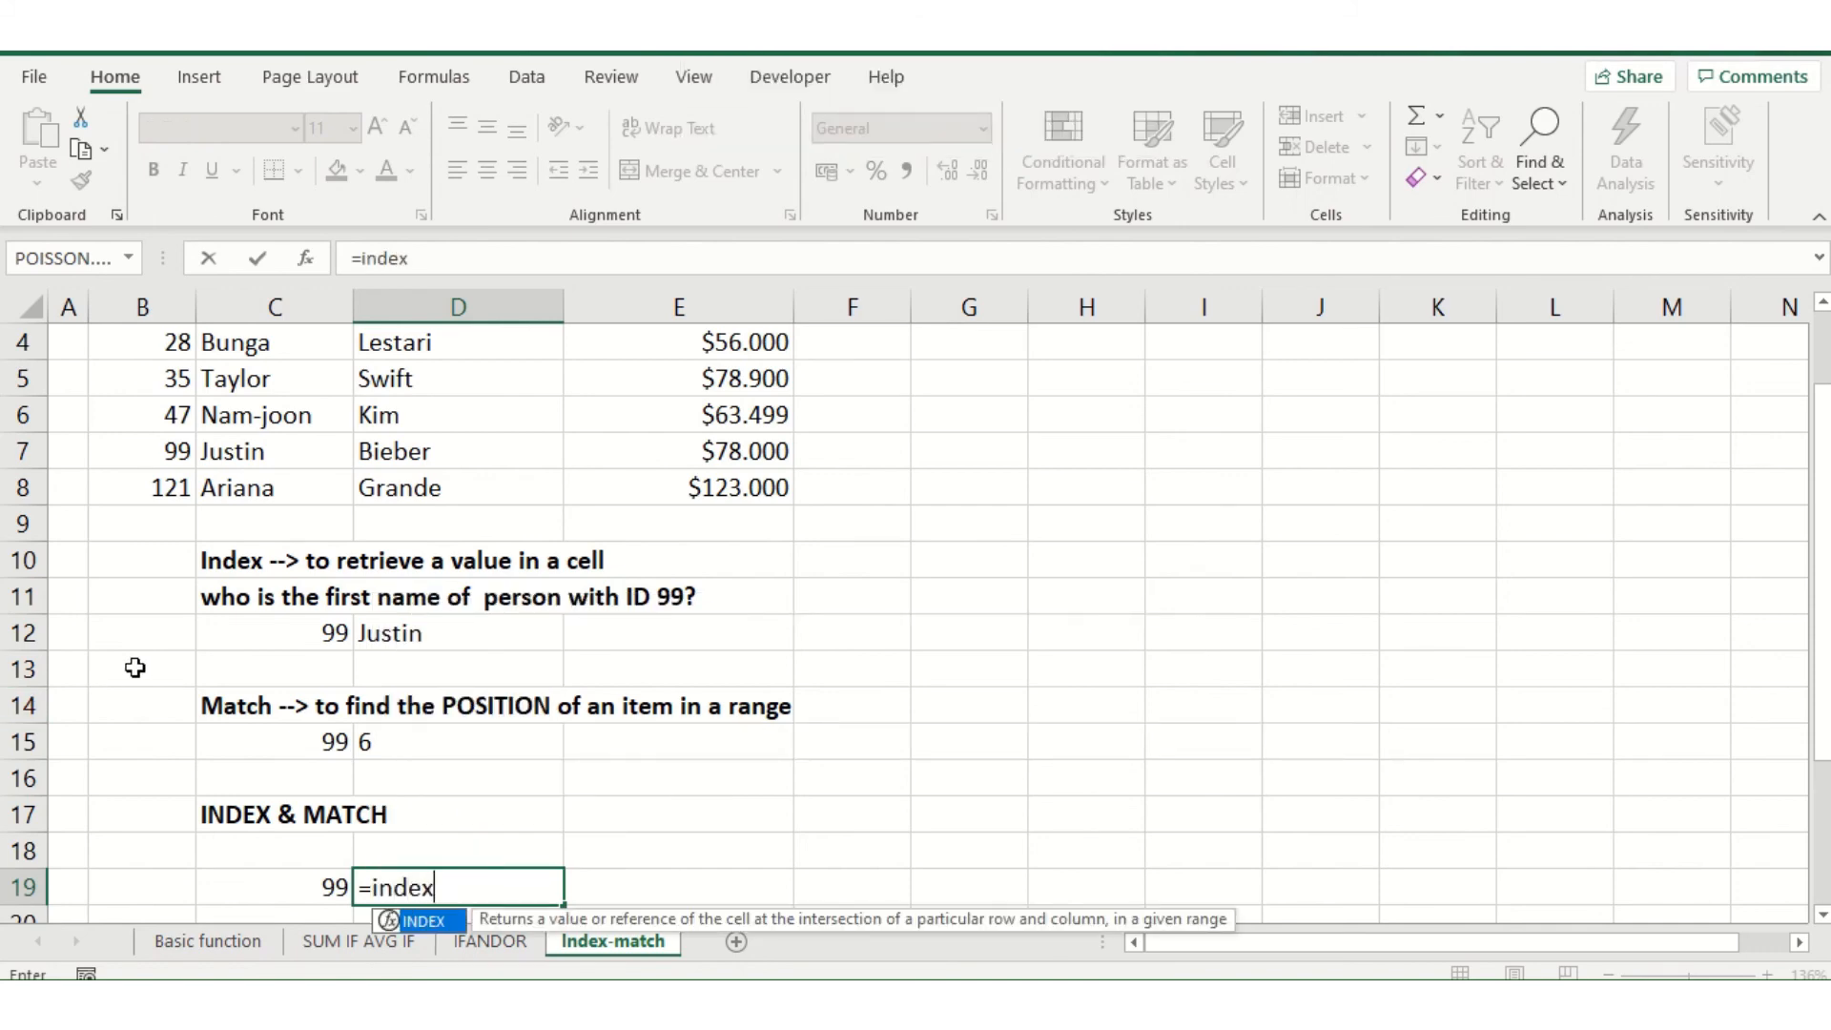
{"action": "type", "text": "("}
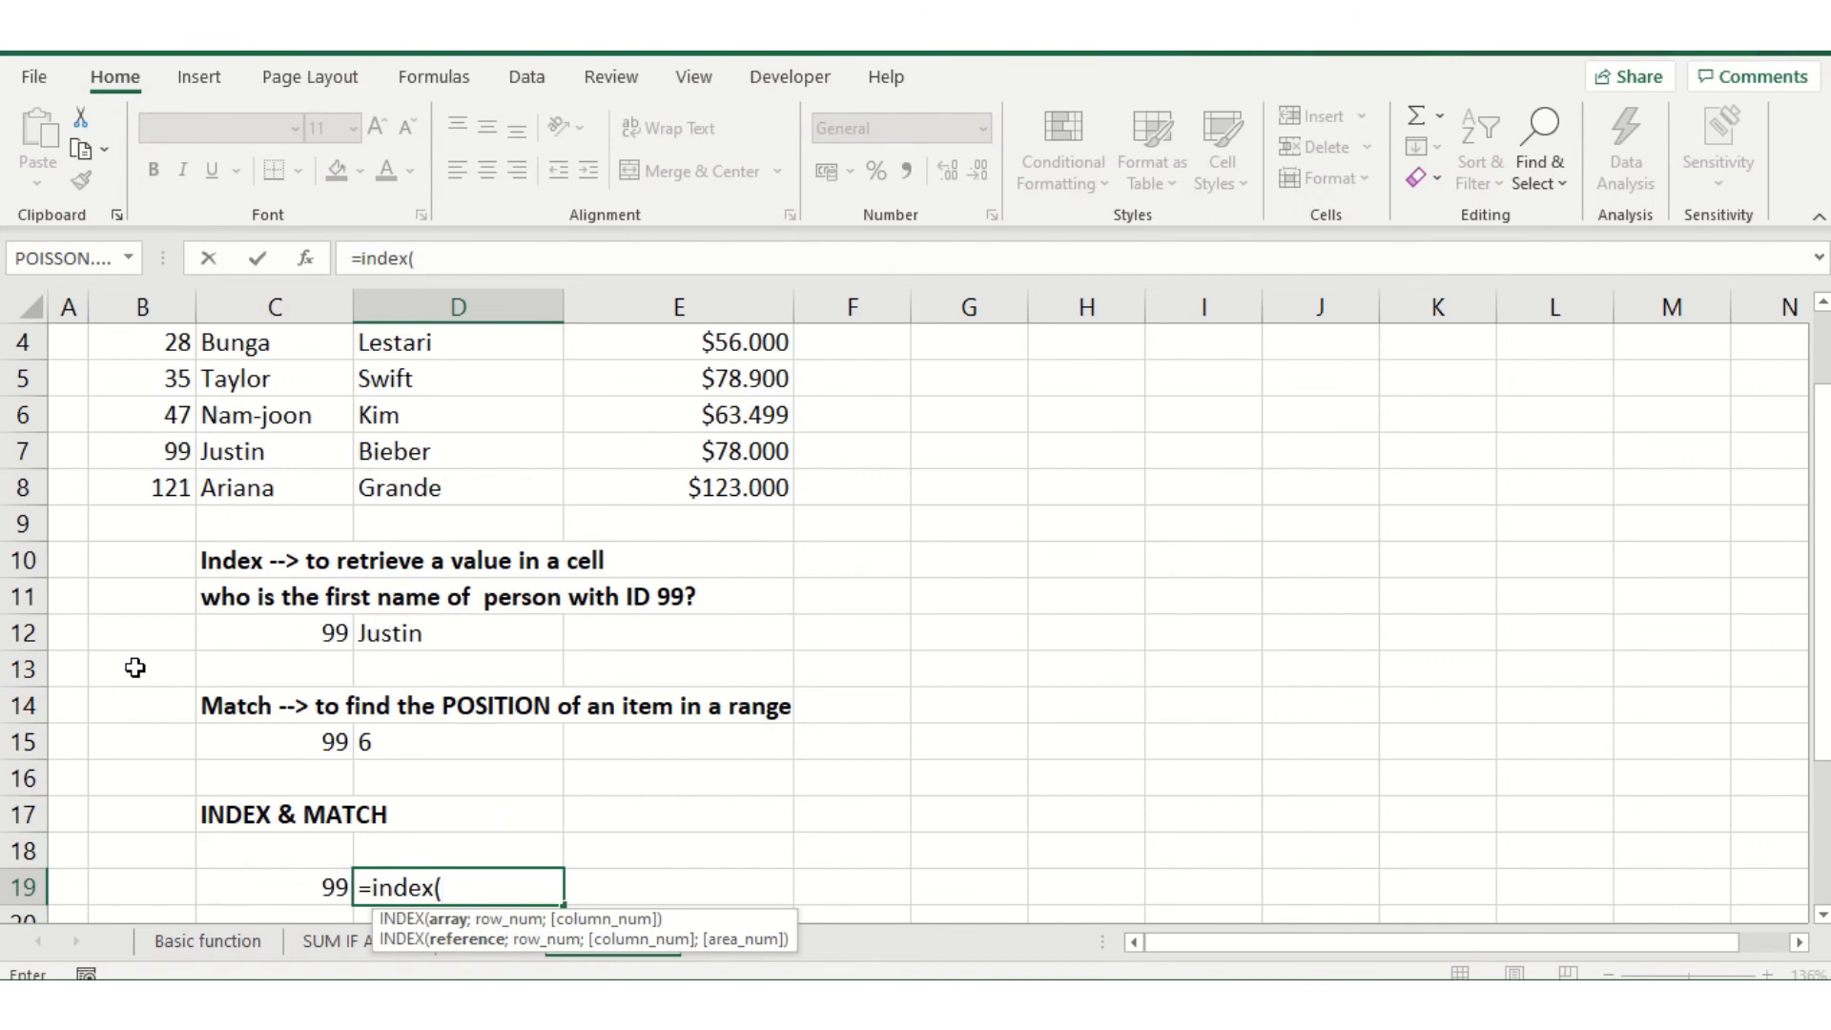
{"action": "scroll", "coordinate": [217, 596], "scroll_direction": "up", "scroll_amount": 1}
{"action": "scroll", "coordinate": [217, 596], "scroll_direction": "down", "scroll_amount": 1}
{"action": "scroll", "coordinate": [237, 636], "scroll_direction": "up", "scroll_amount": 1}
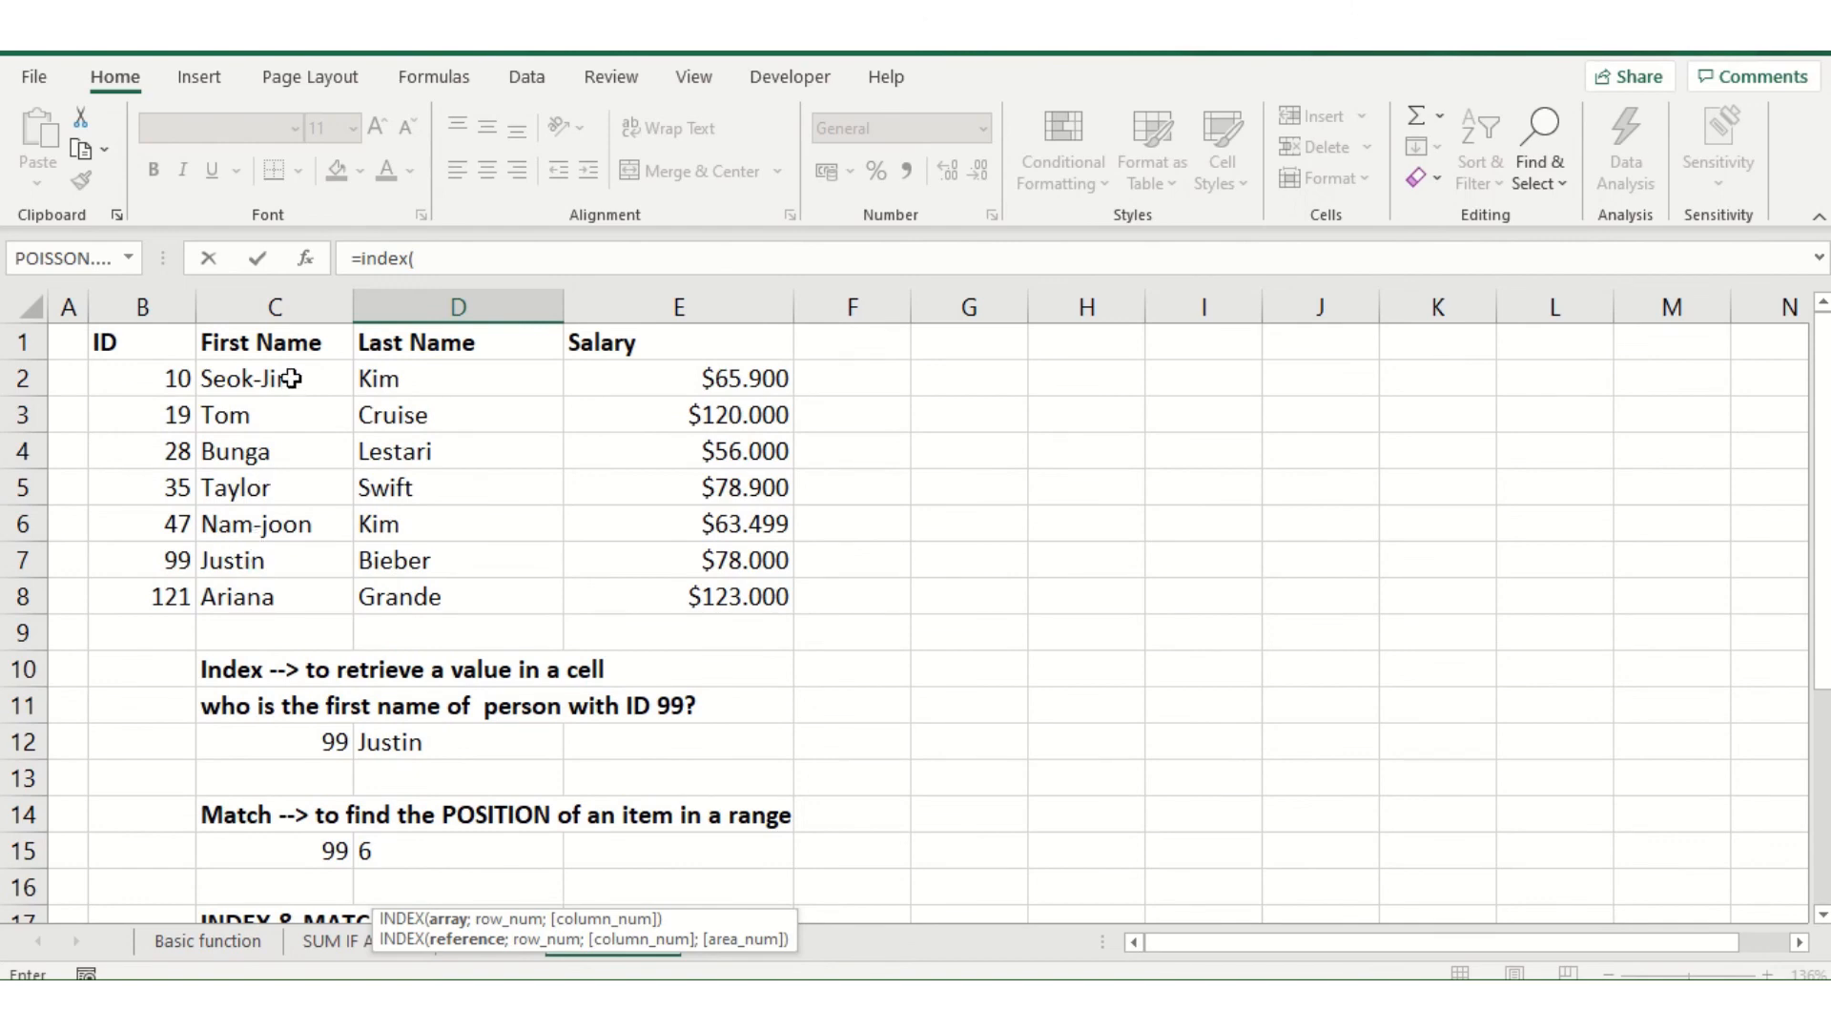
{"action": "left_click_drag", "start_coordinate": [290, 379], "coordinate": [282, 596]}
{"action": "scroll", "coordinate": [400, 517], "scroll_direction": "down", "scroll_amount": 1}
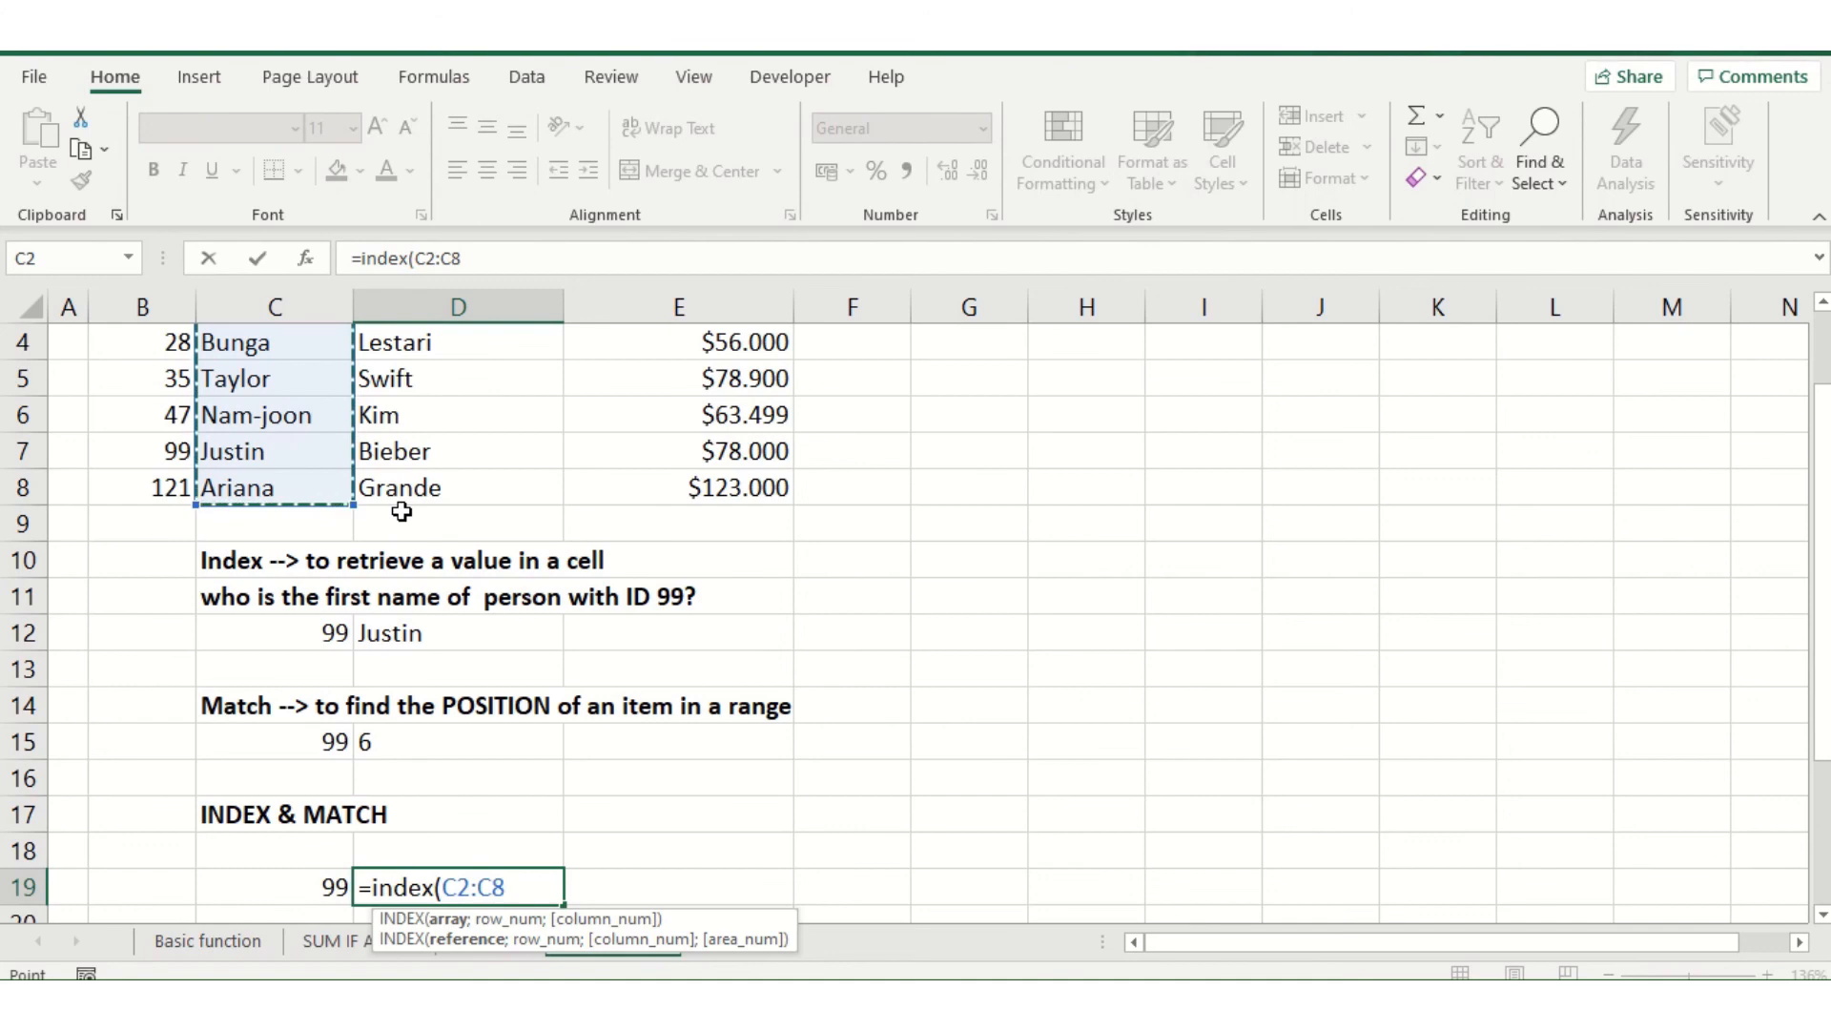
{"action": "type", "text": ";"}
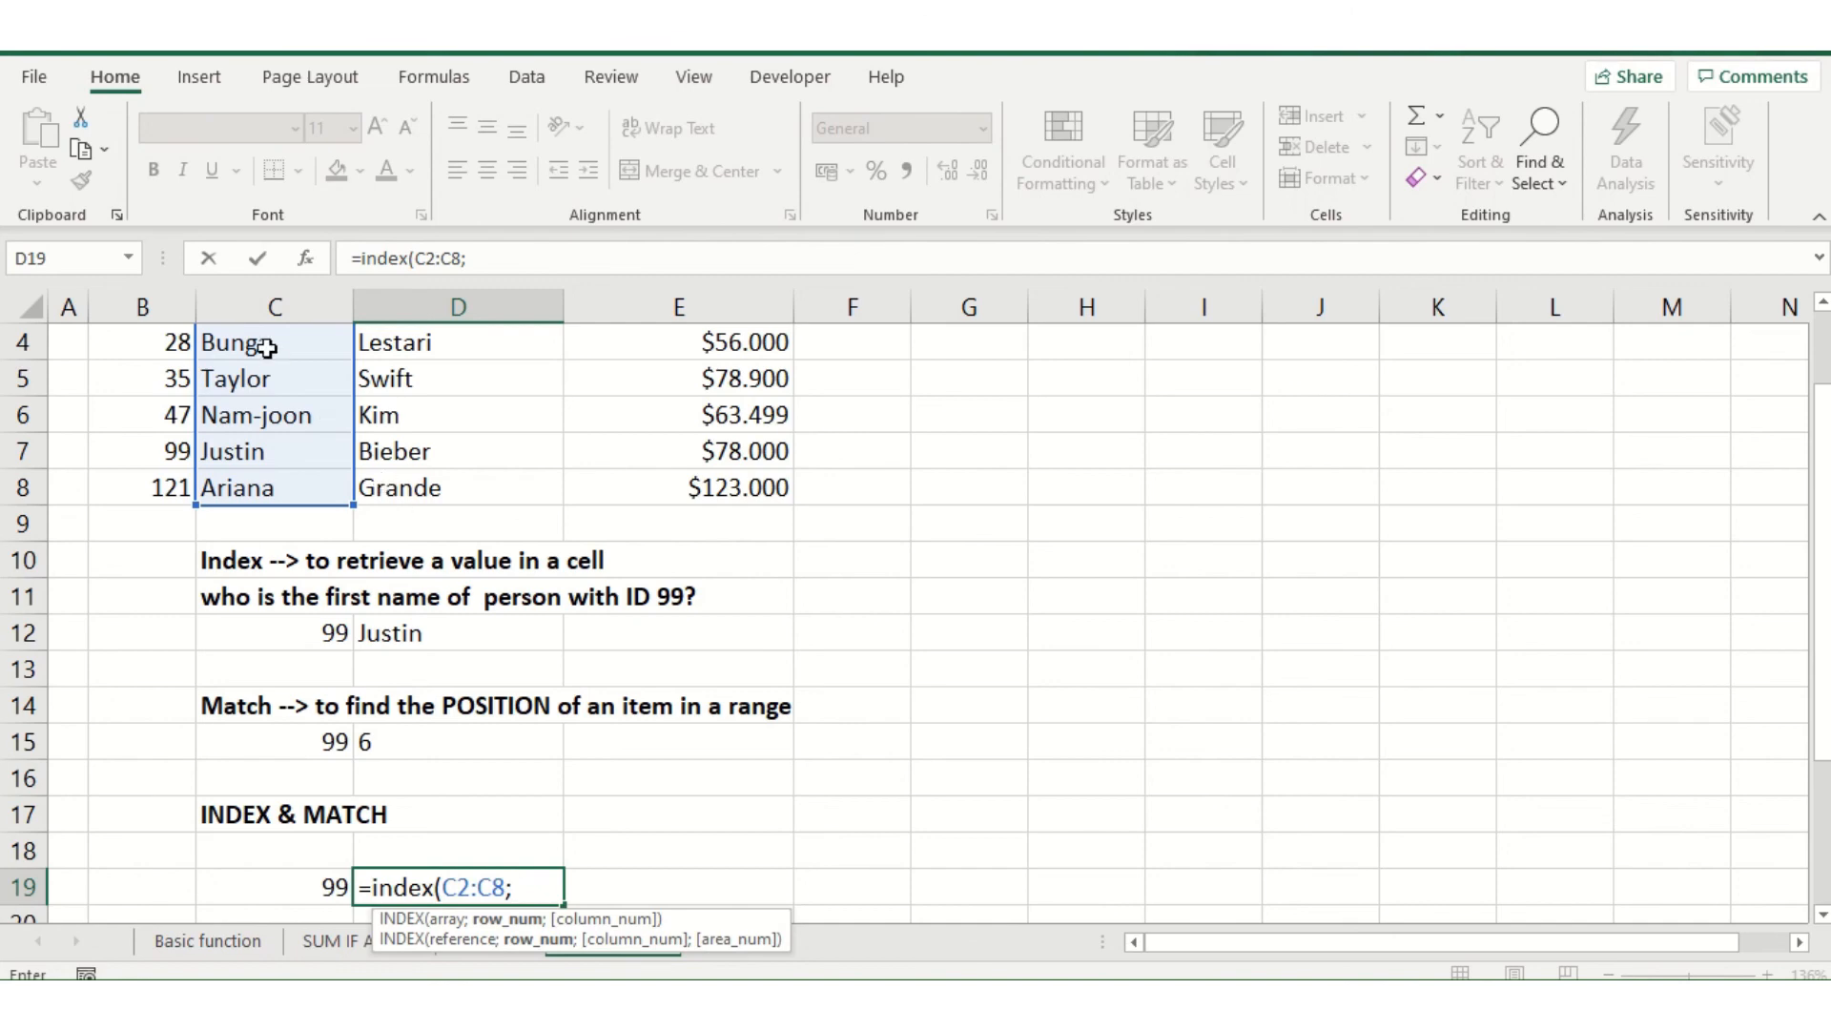
{"action": "type", "text": "mat"}
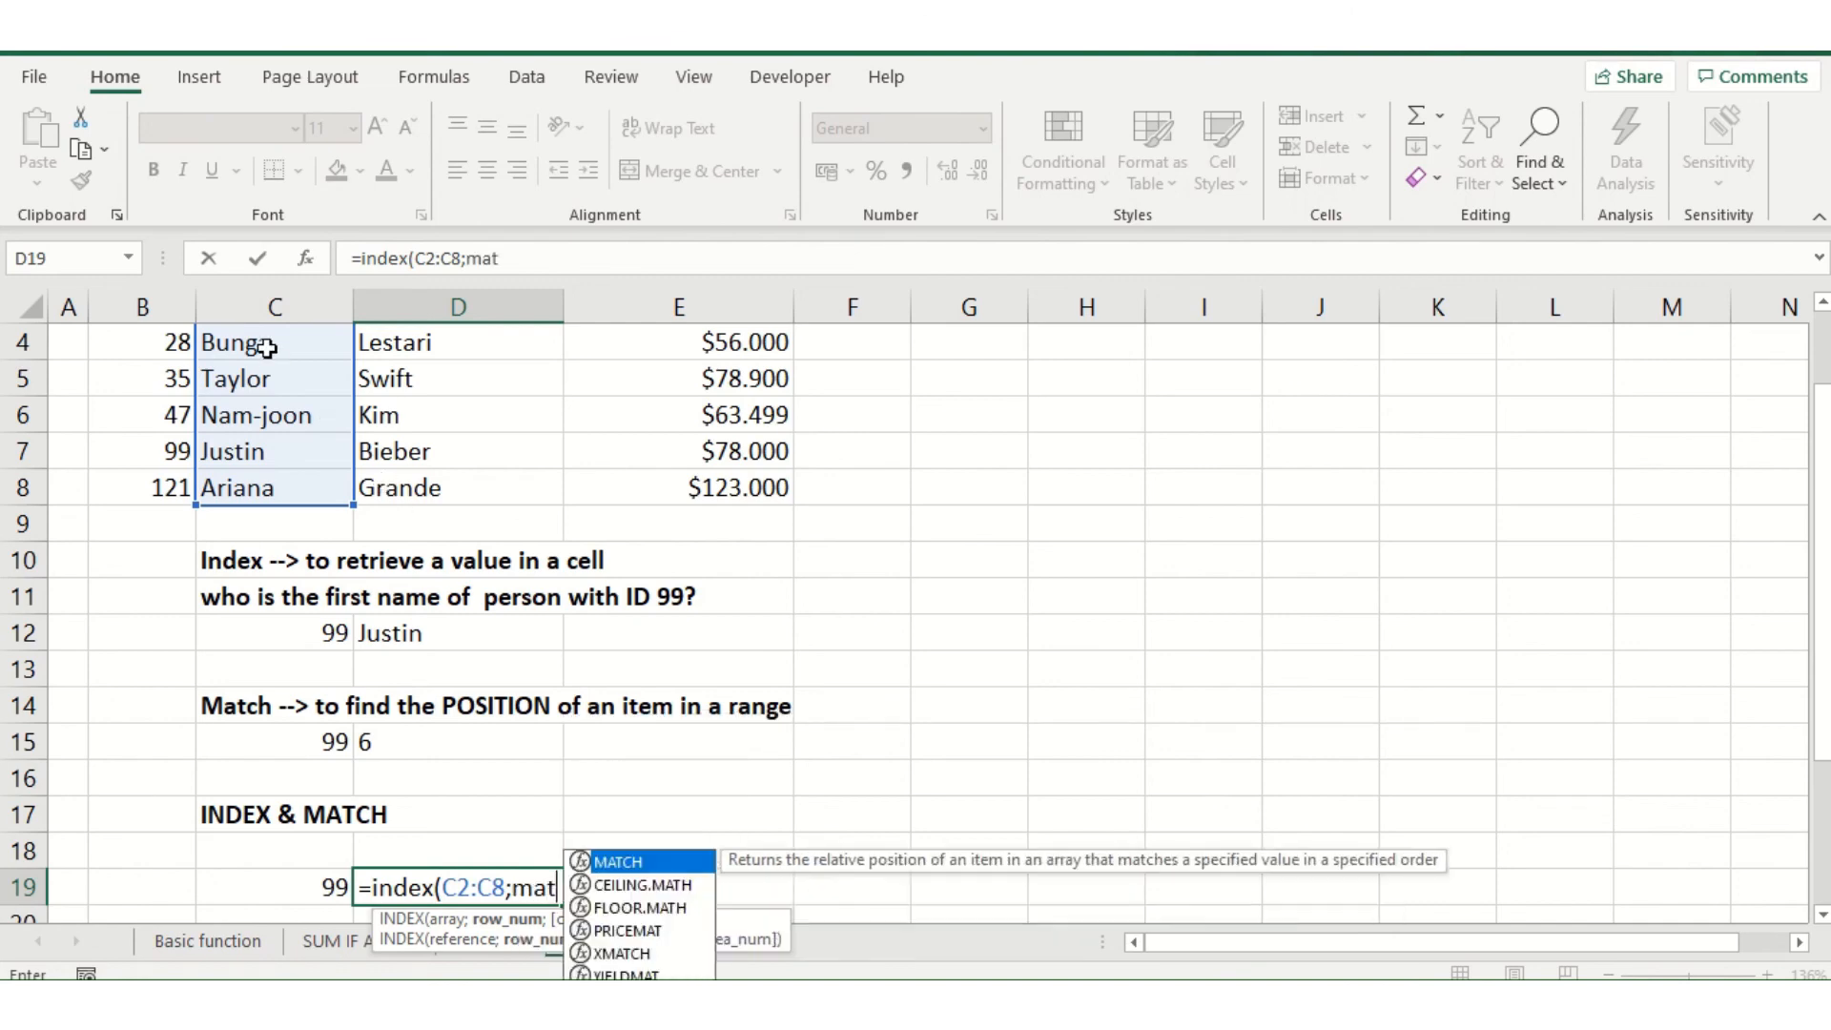
{"action": "type", "text": "ch"}
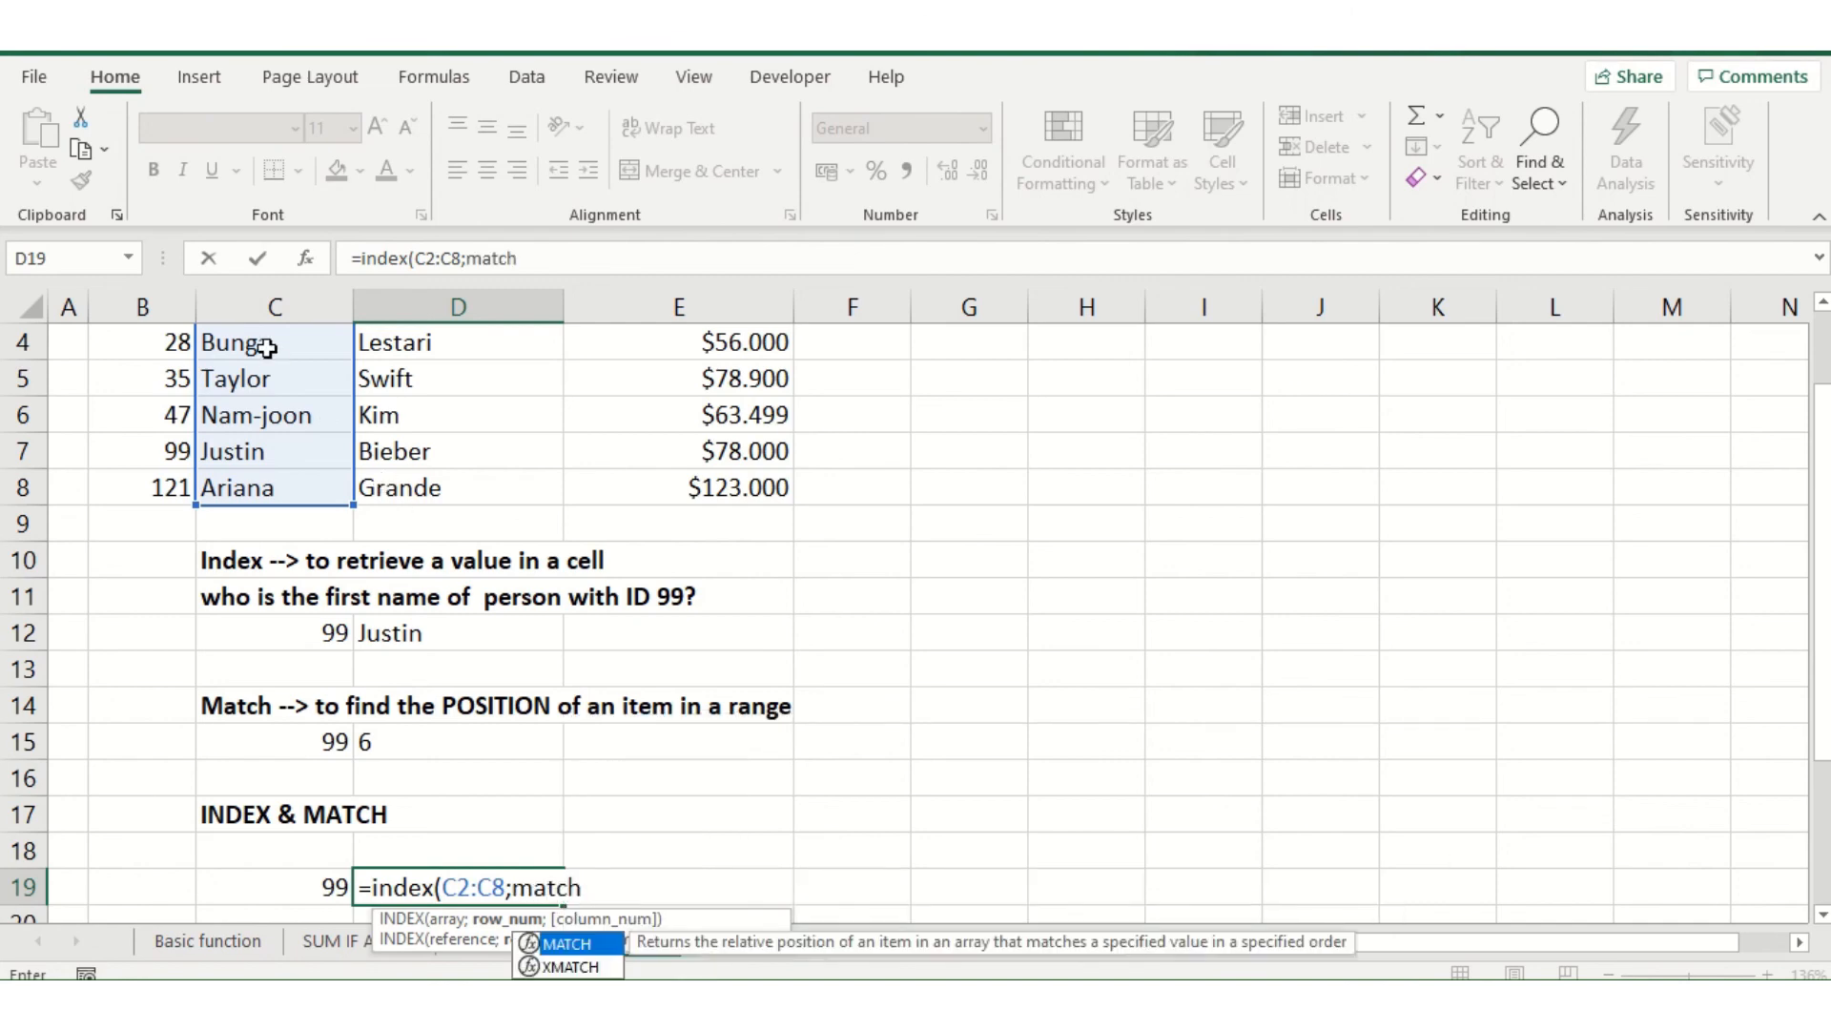
{"action": "type", "text": "("}
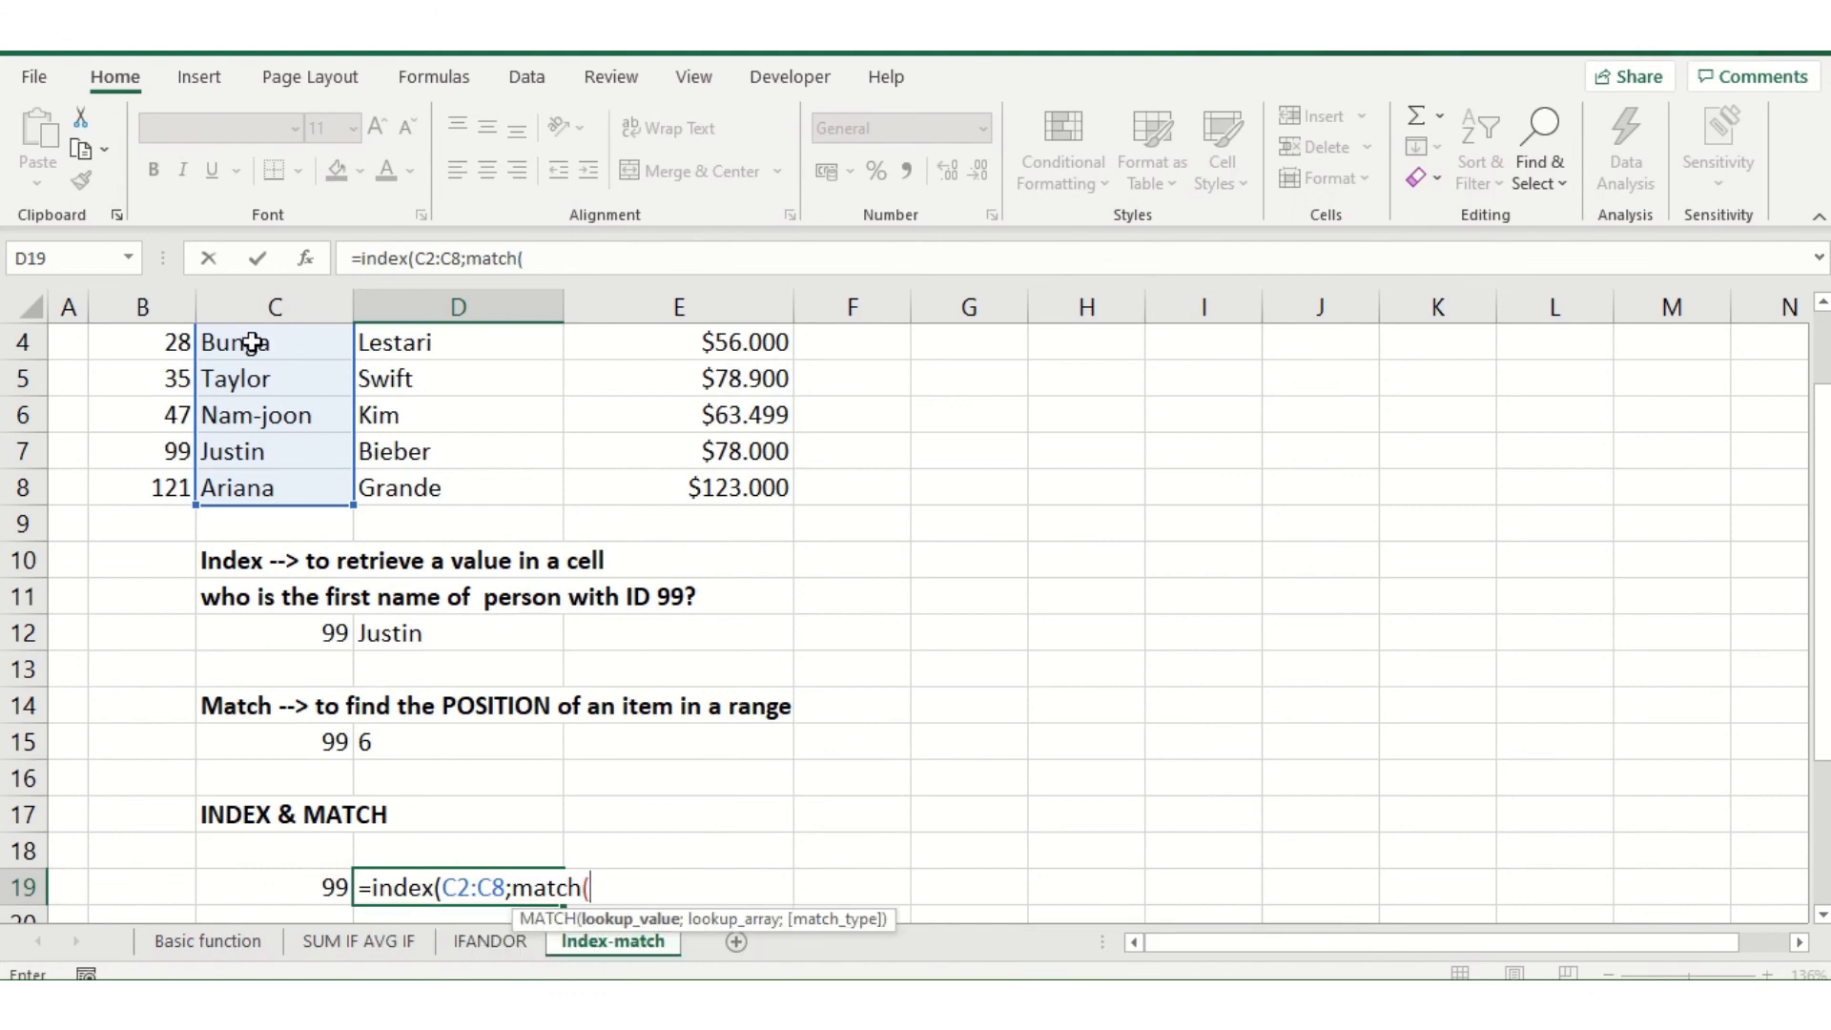
Nest a MATCH function as D19's row number, with C19 as the lookup value and the IDs in B2:B8 as the lookup array
{"action": "left_click", "coordinate": [267, 888]}
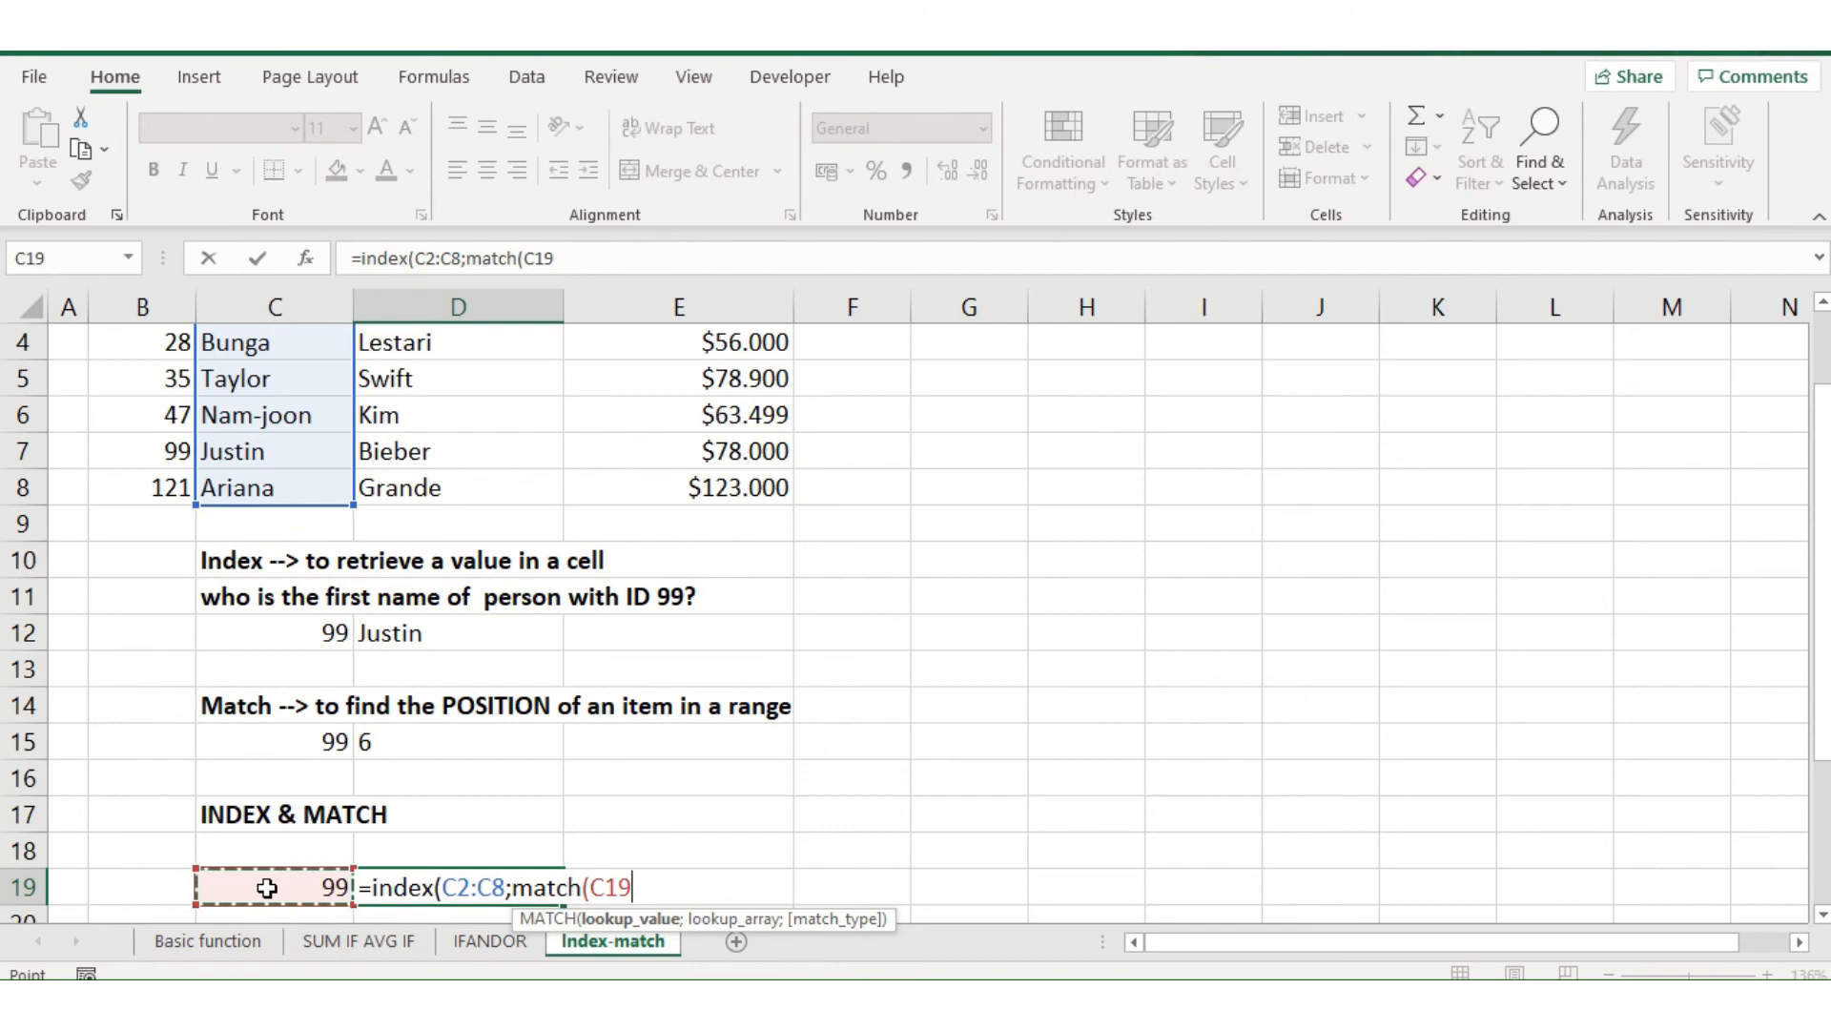
{"action": "type", "text": ";"}
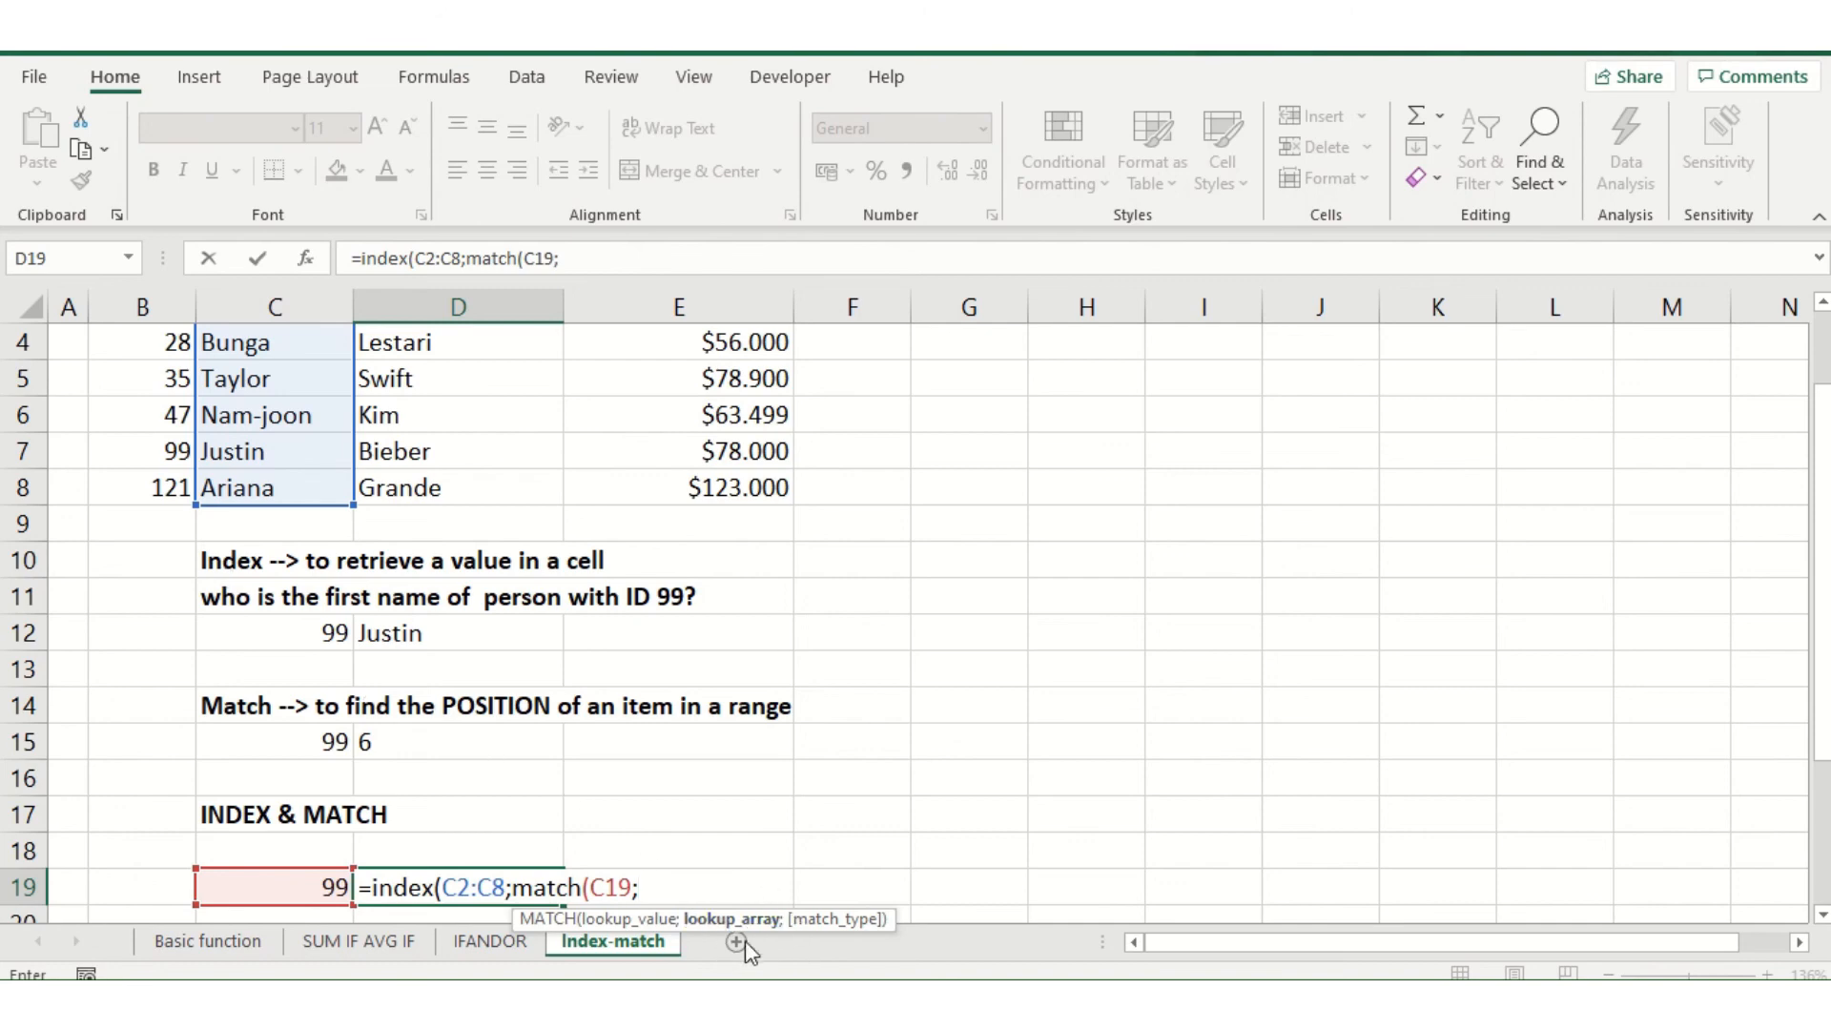
{"action": "scroll", "coordinate": [194, 551], "scroll_direction": "up", "scroll_amount": 1}
{"action": "scroll", "coordinate": [195, 534], "scroll_direction": "down", "scroll_amount": 1}
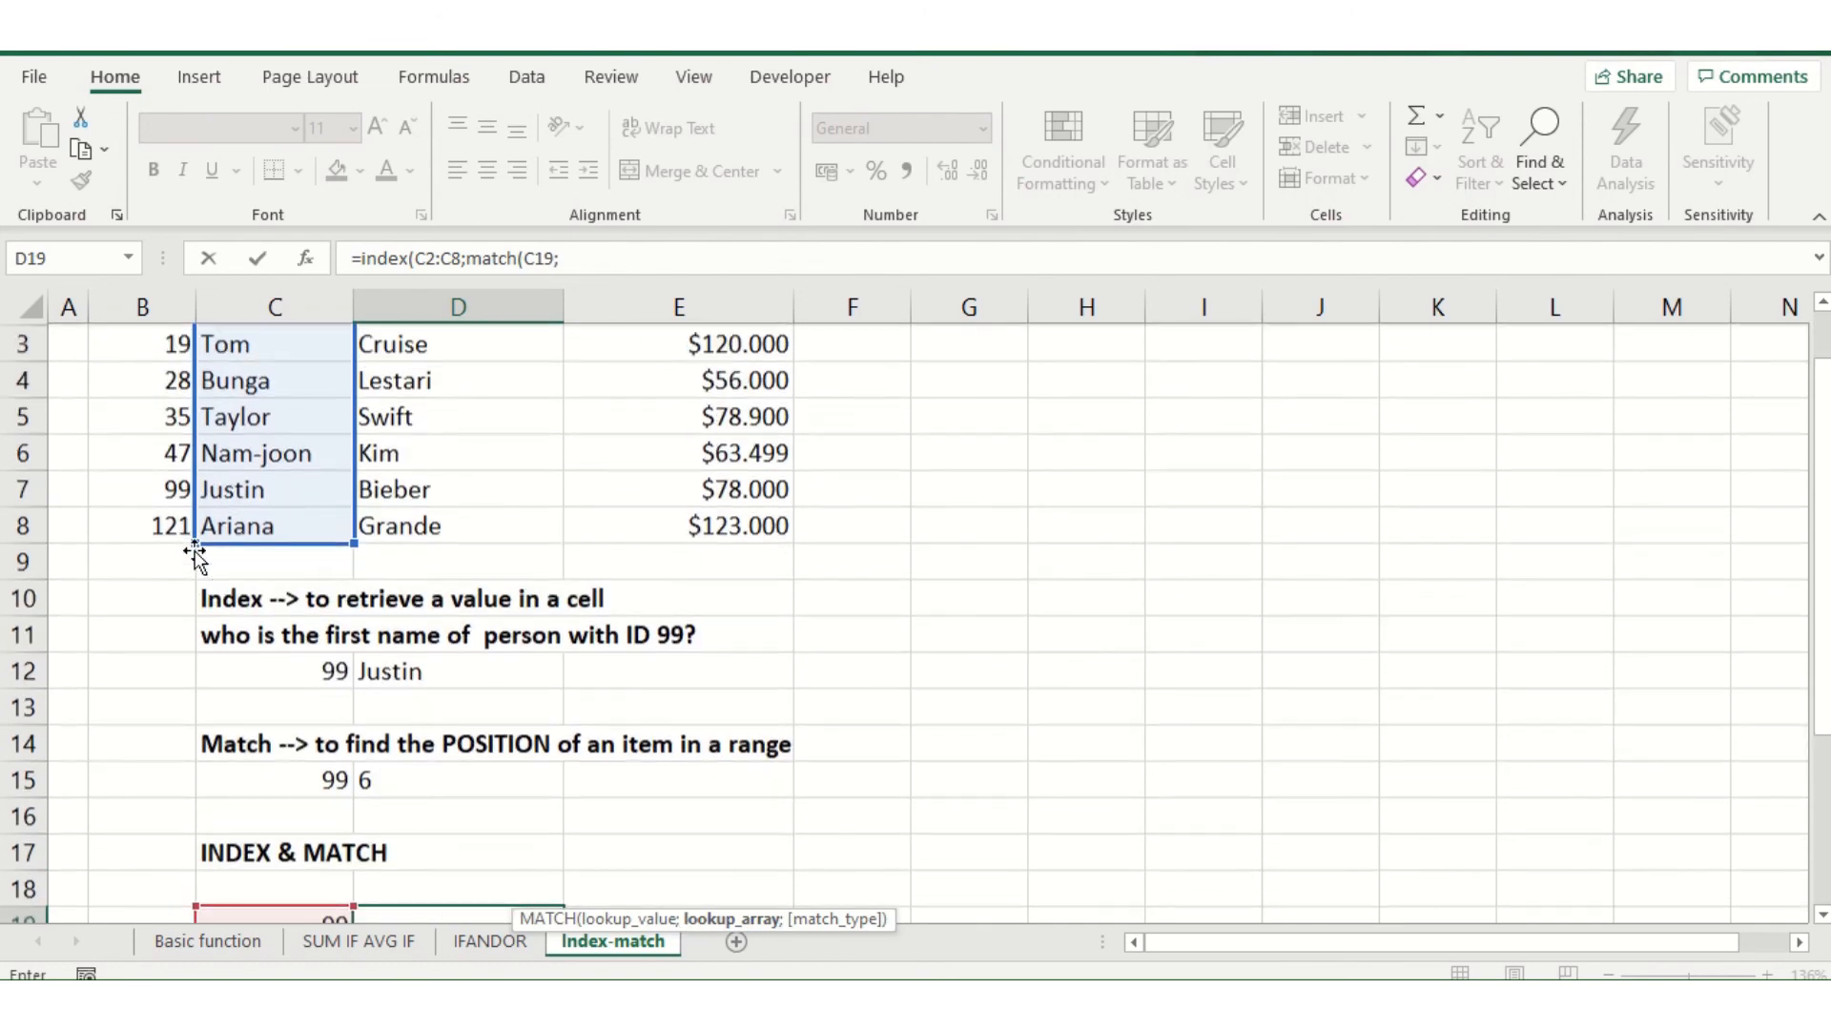
{"action": "scroll", "coordinate": [163, 413], "scroll_direction": "up", "scroll_amount": 1}
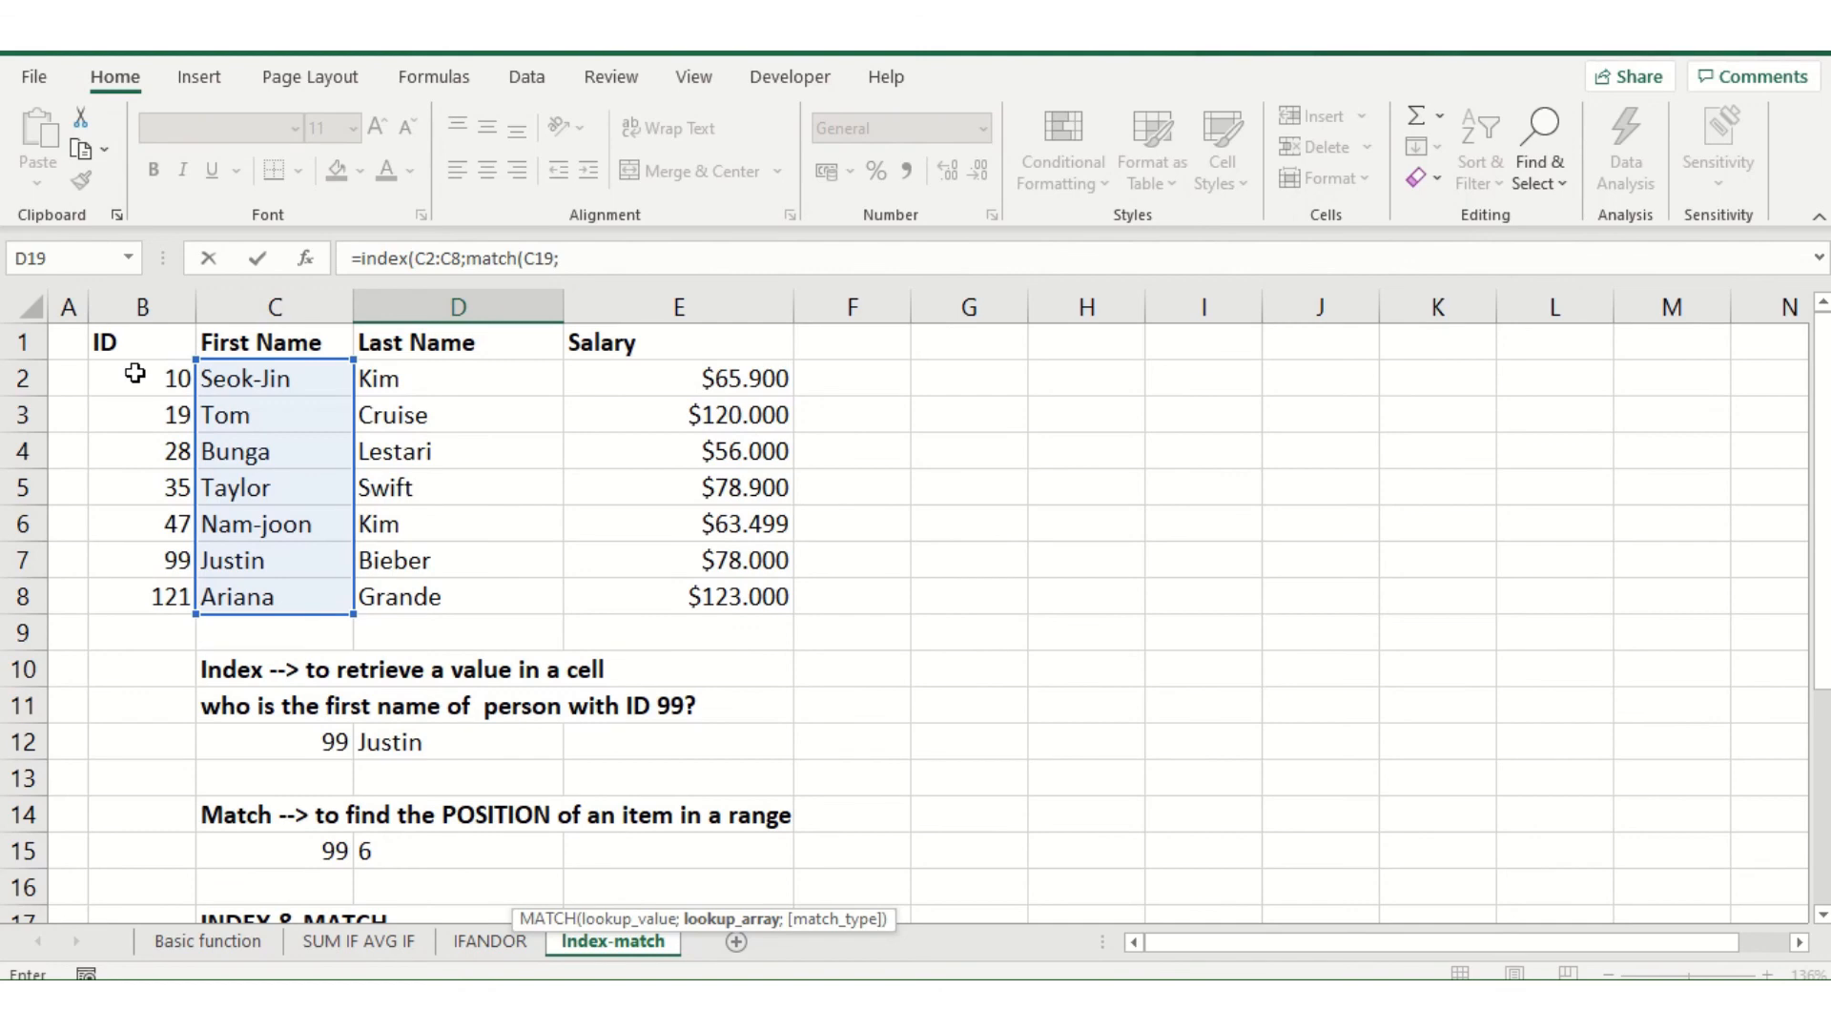
{"action": "left_click_drag", "start_coordinate": [135, 373], "coordinate": [120, 596]}
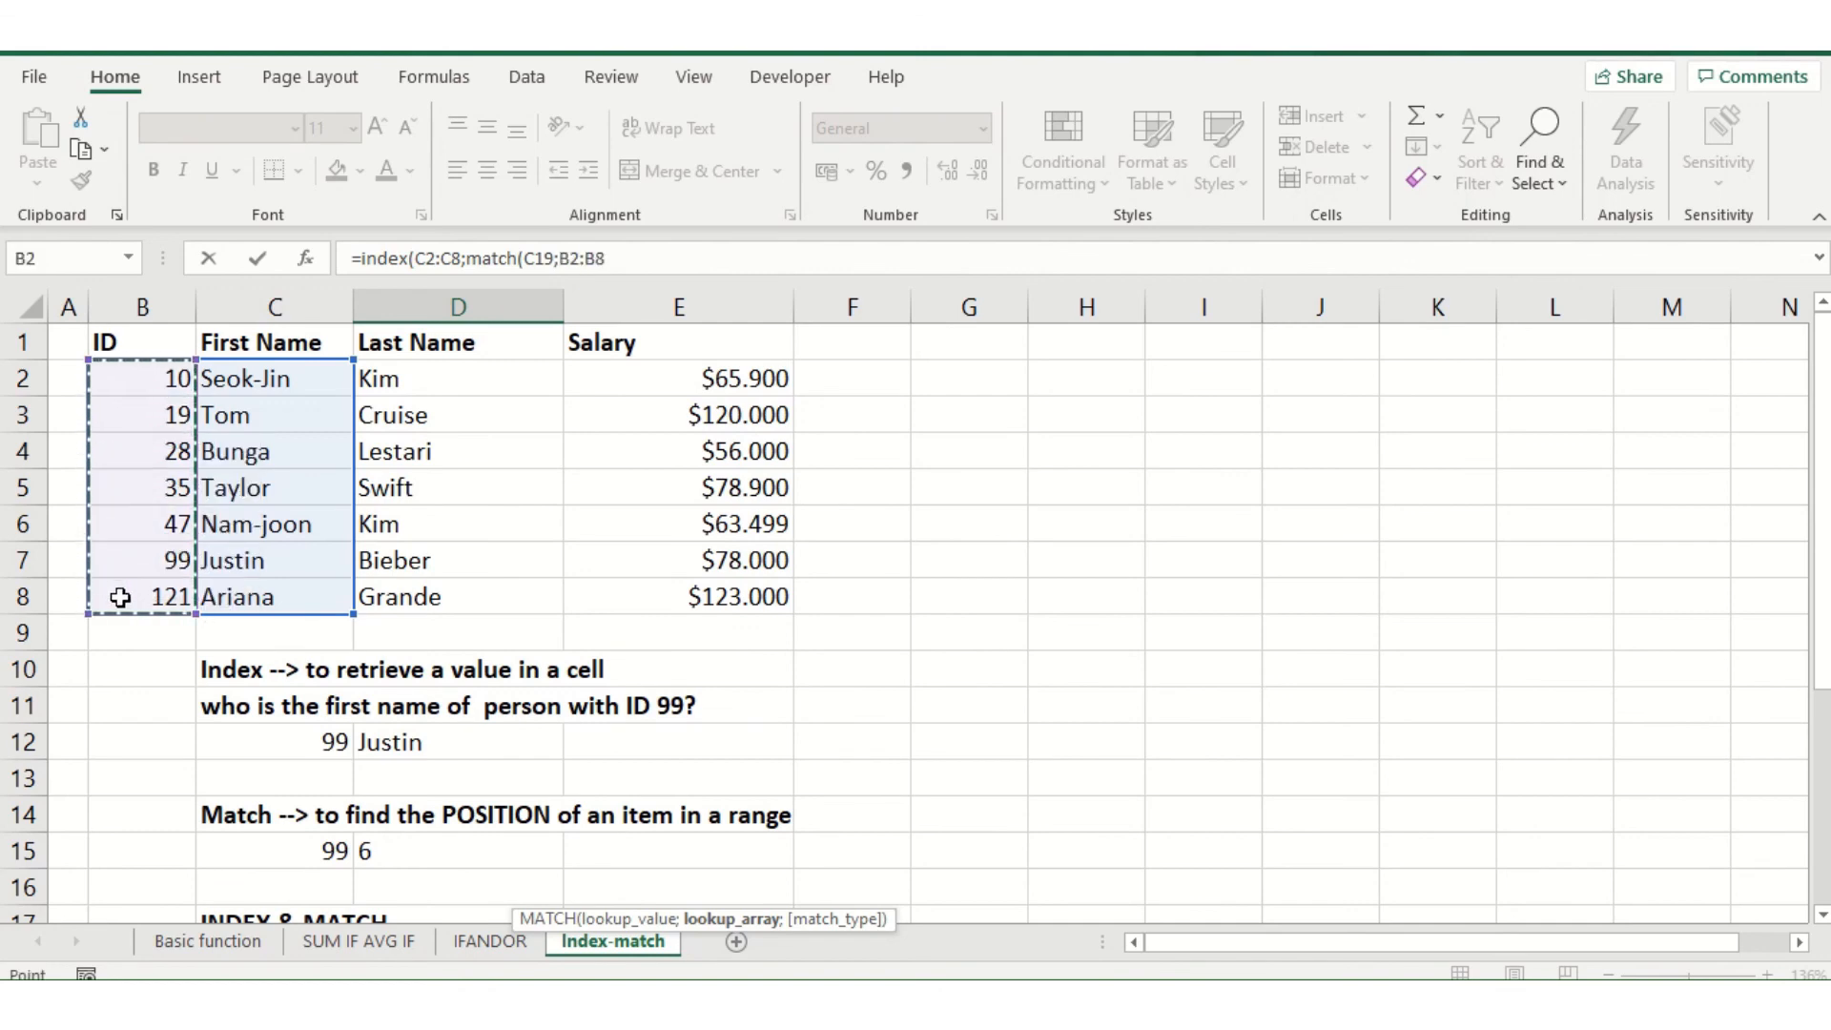
{"action": "type", "text": ";"}
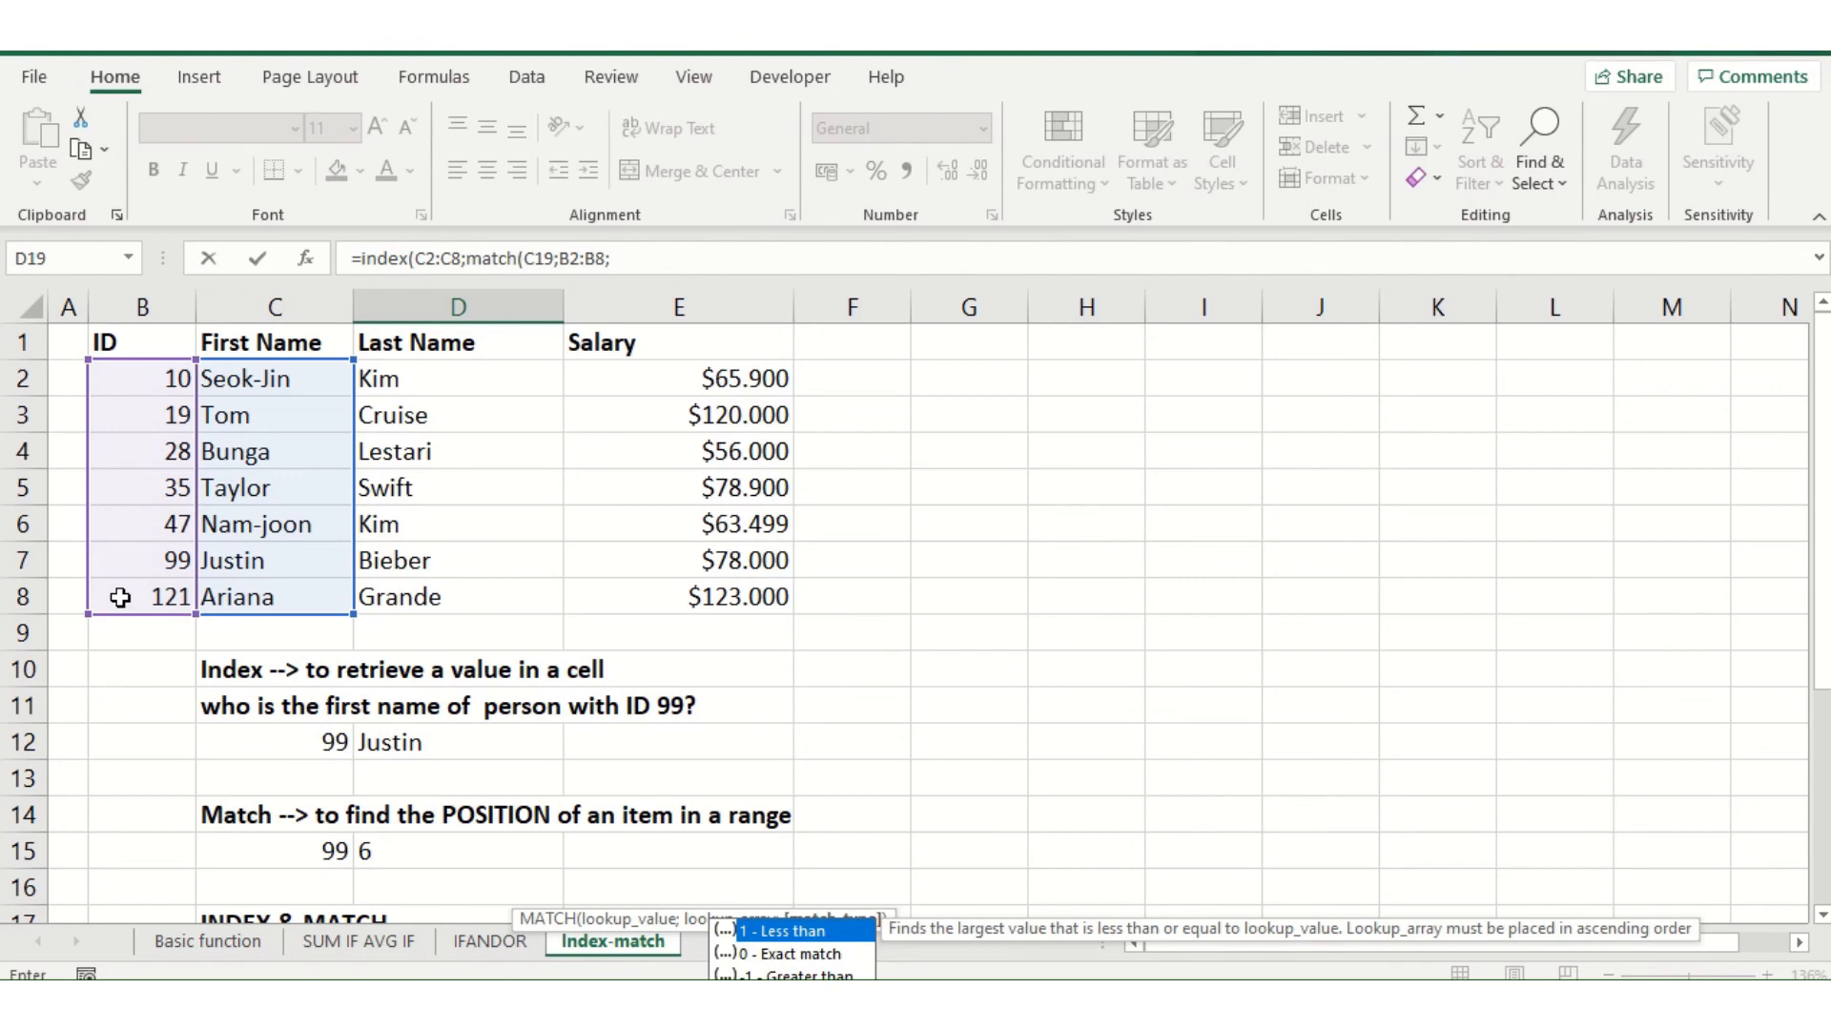
Complete D19's nested MATCH with match type 0 and accept the proposed correction adding the missing closing parenthesis
{"action": "scroll", "coordinate": [391, 731], "scroll_direction": "down", "scroll_amount": 1}
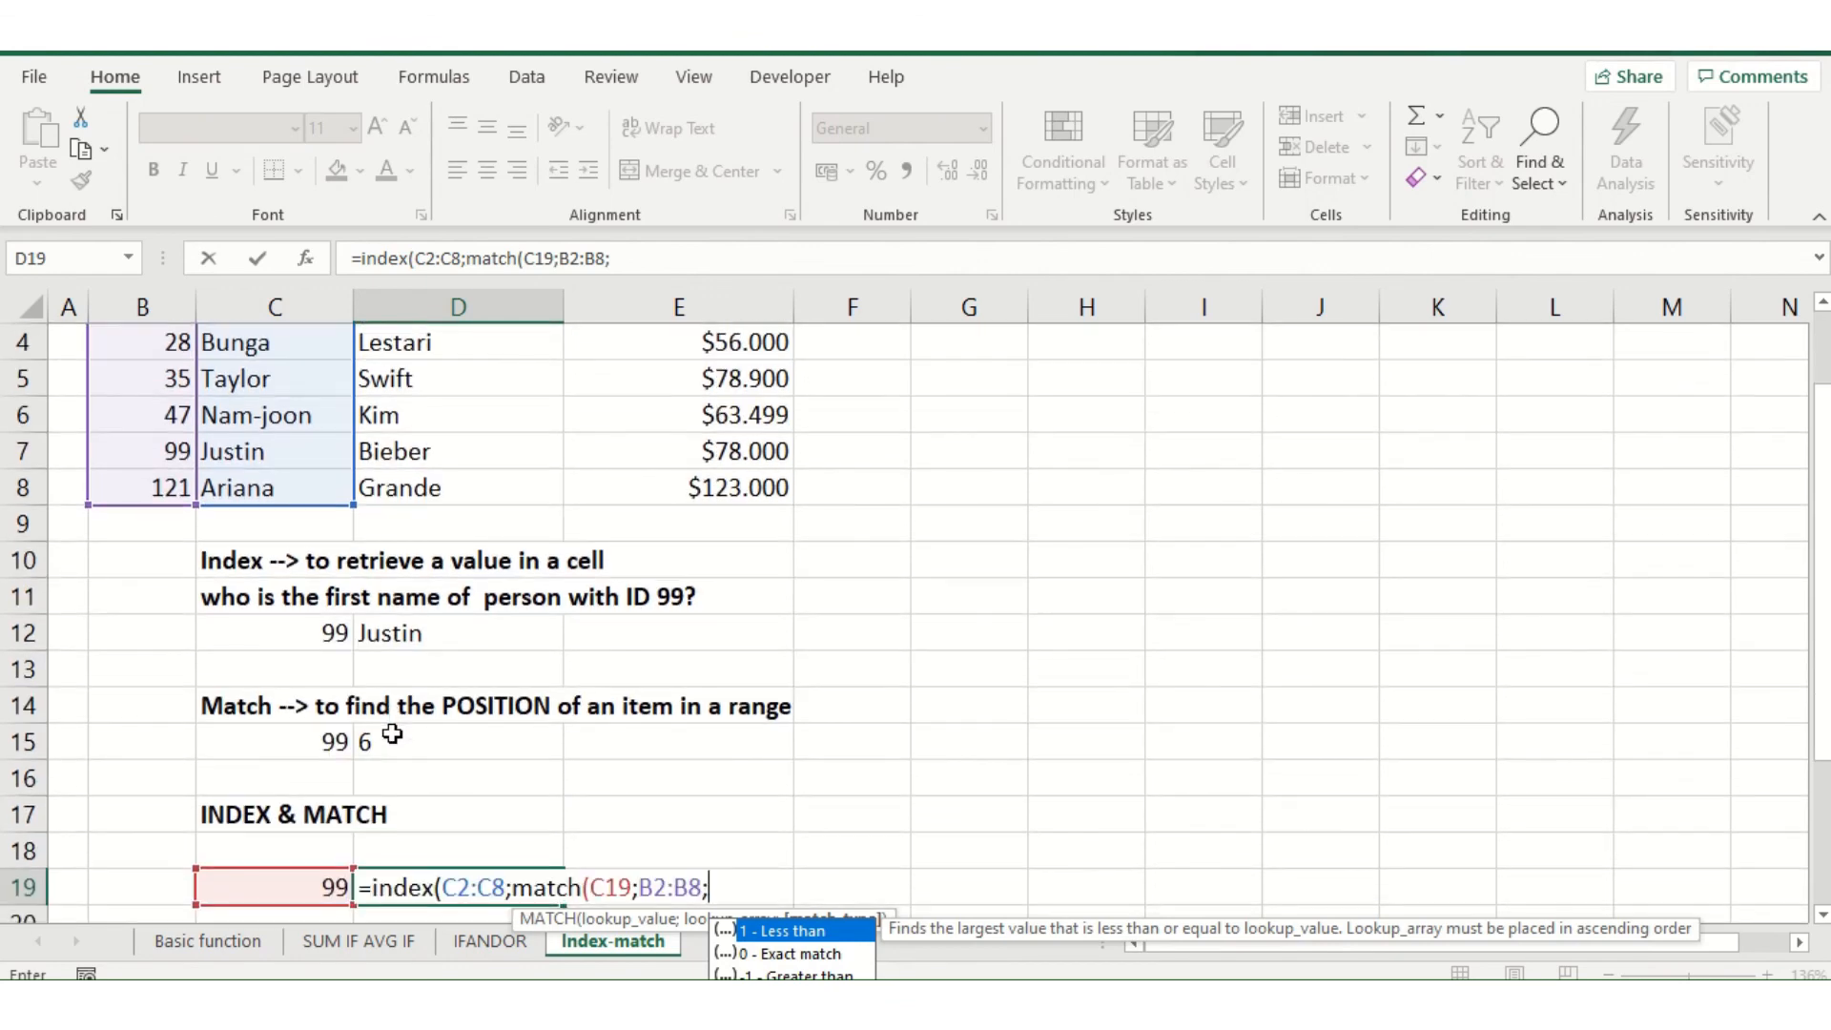
{"action": "scroll", "coordinate": [962, 790], "scroll_direction": "up", "scroll_amount": 1}
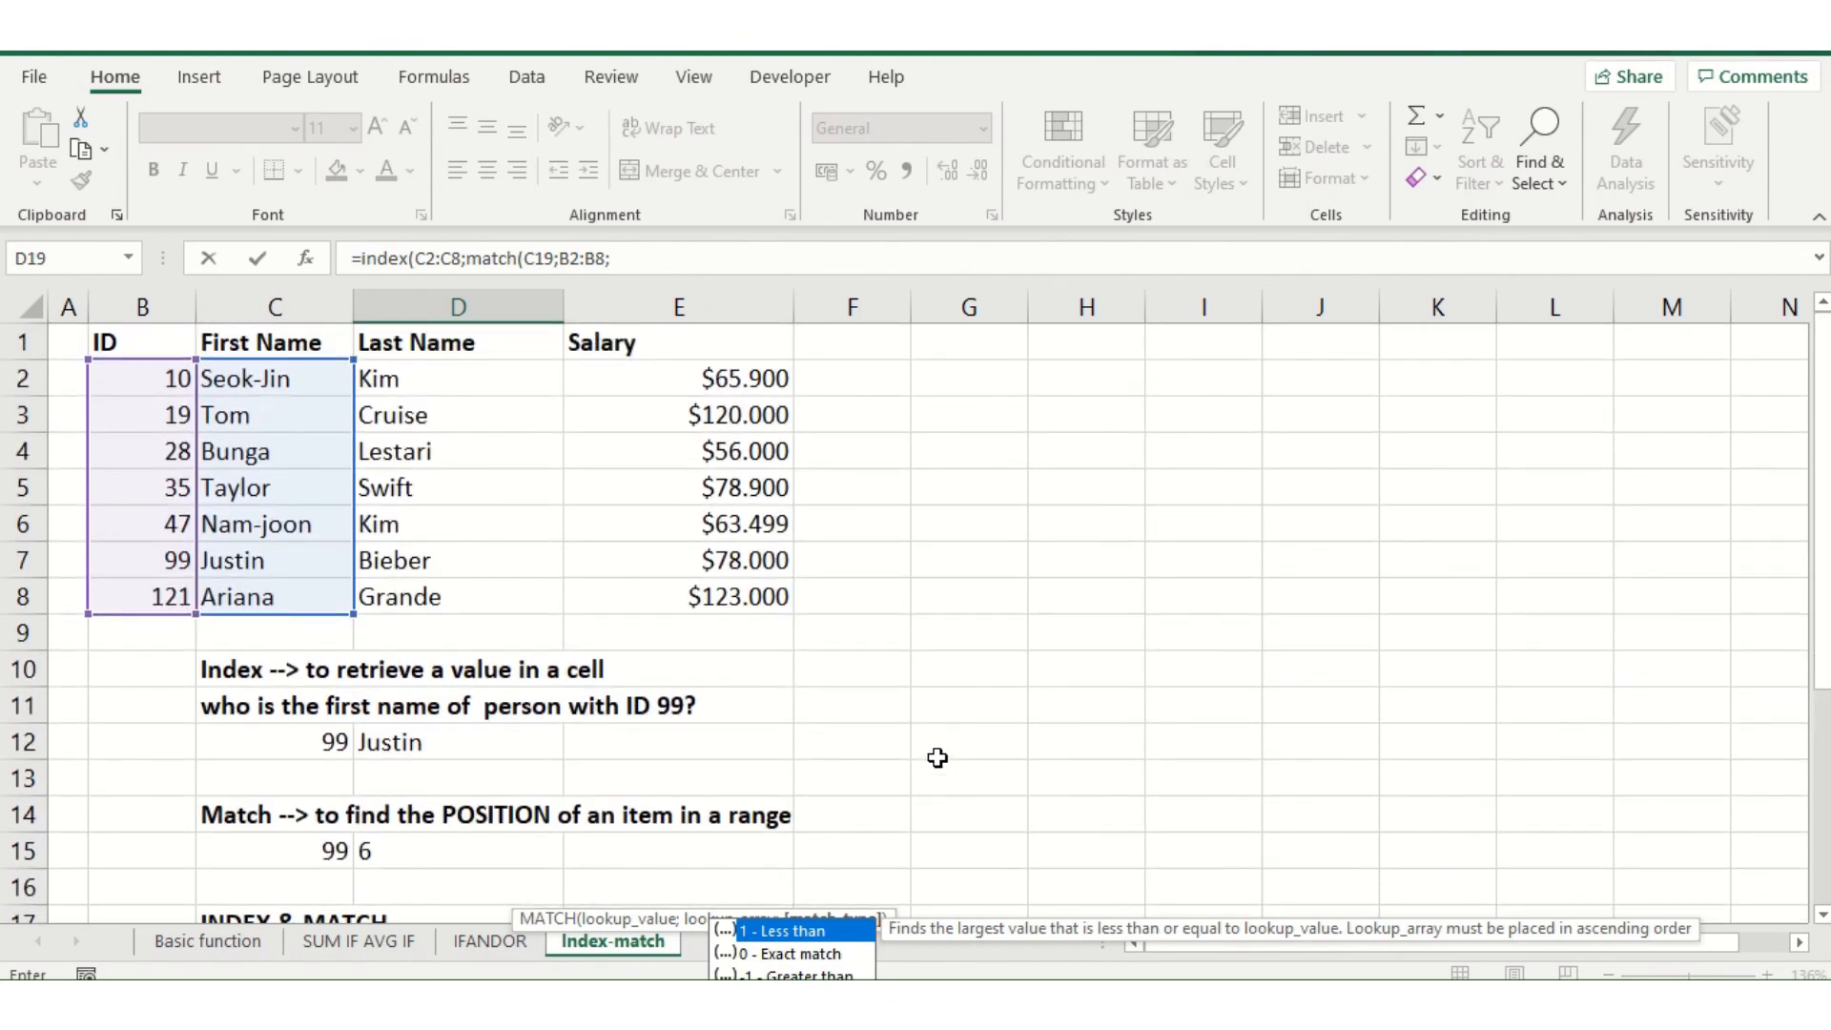
{"action": "left_click", "coordinate": [660, 265]}
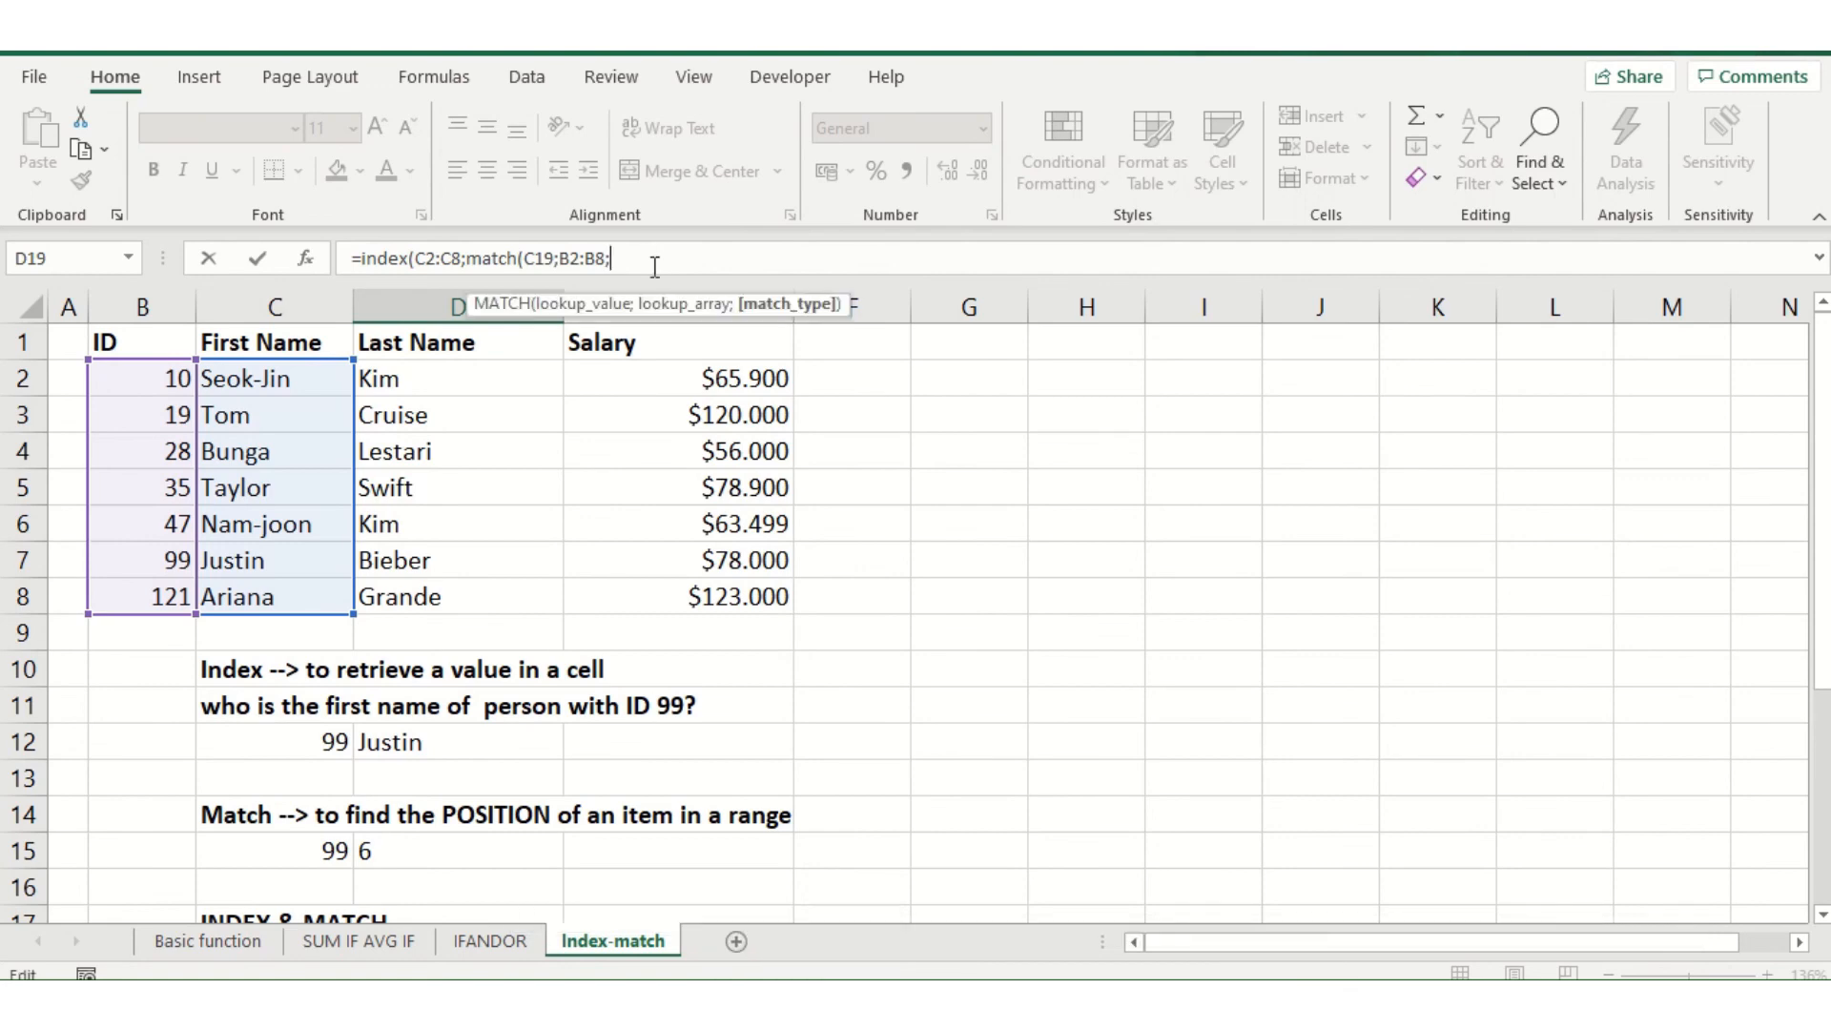
{"action": "type", "text": "0)"}
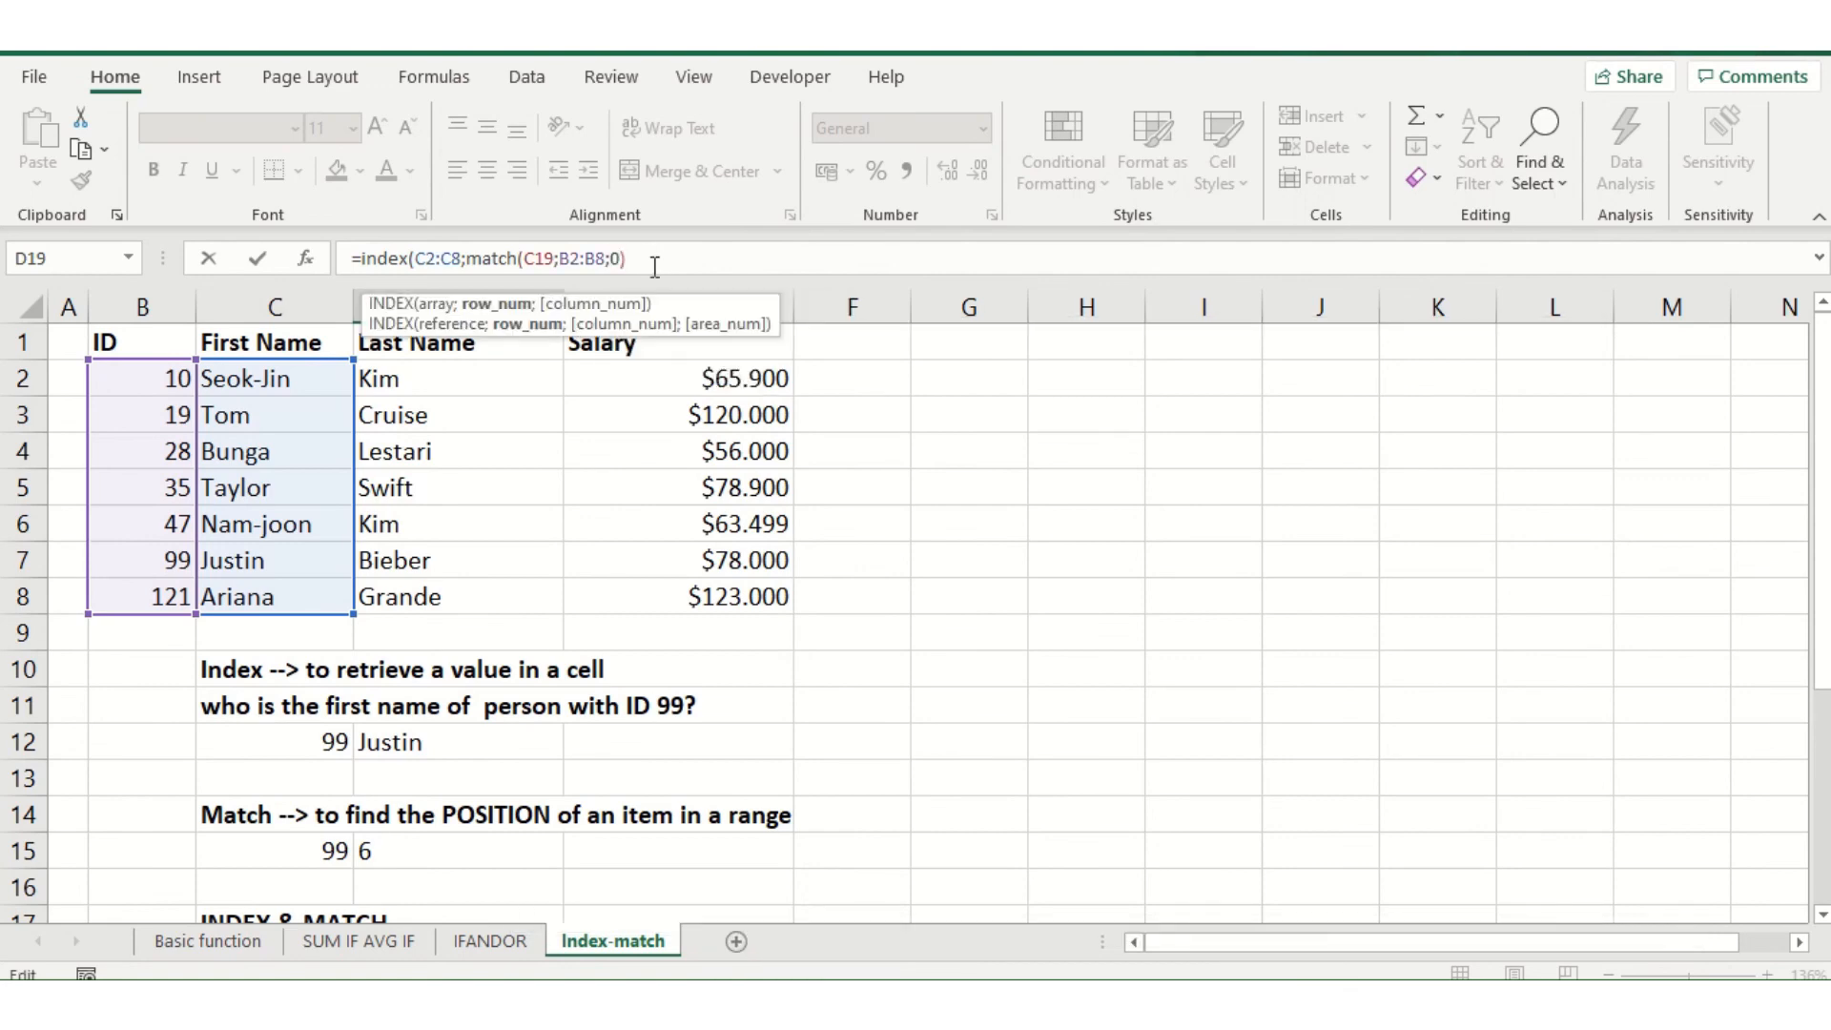
{"action": "key", "text": "Return"}
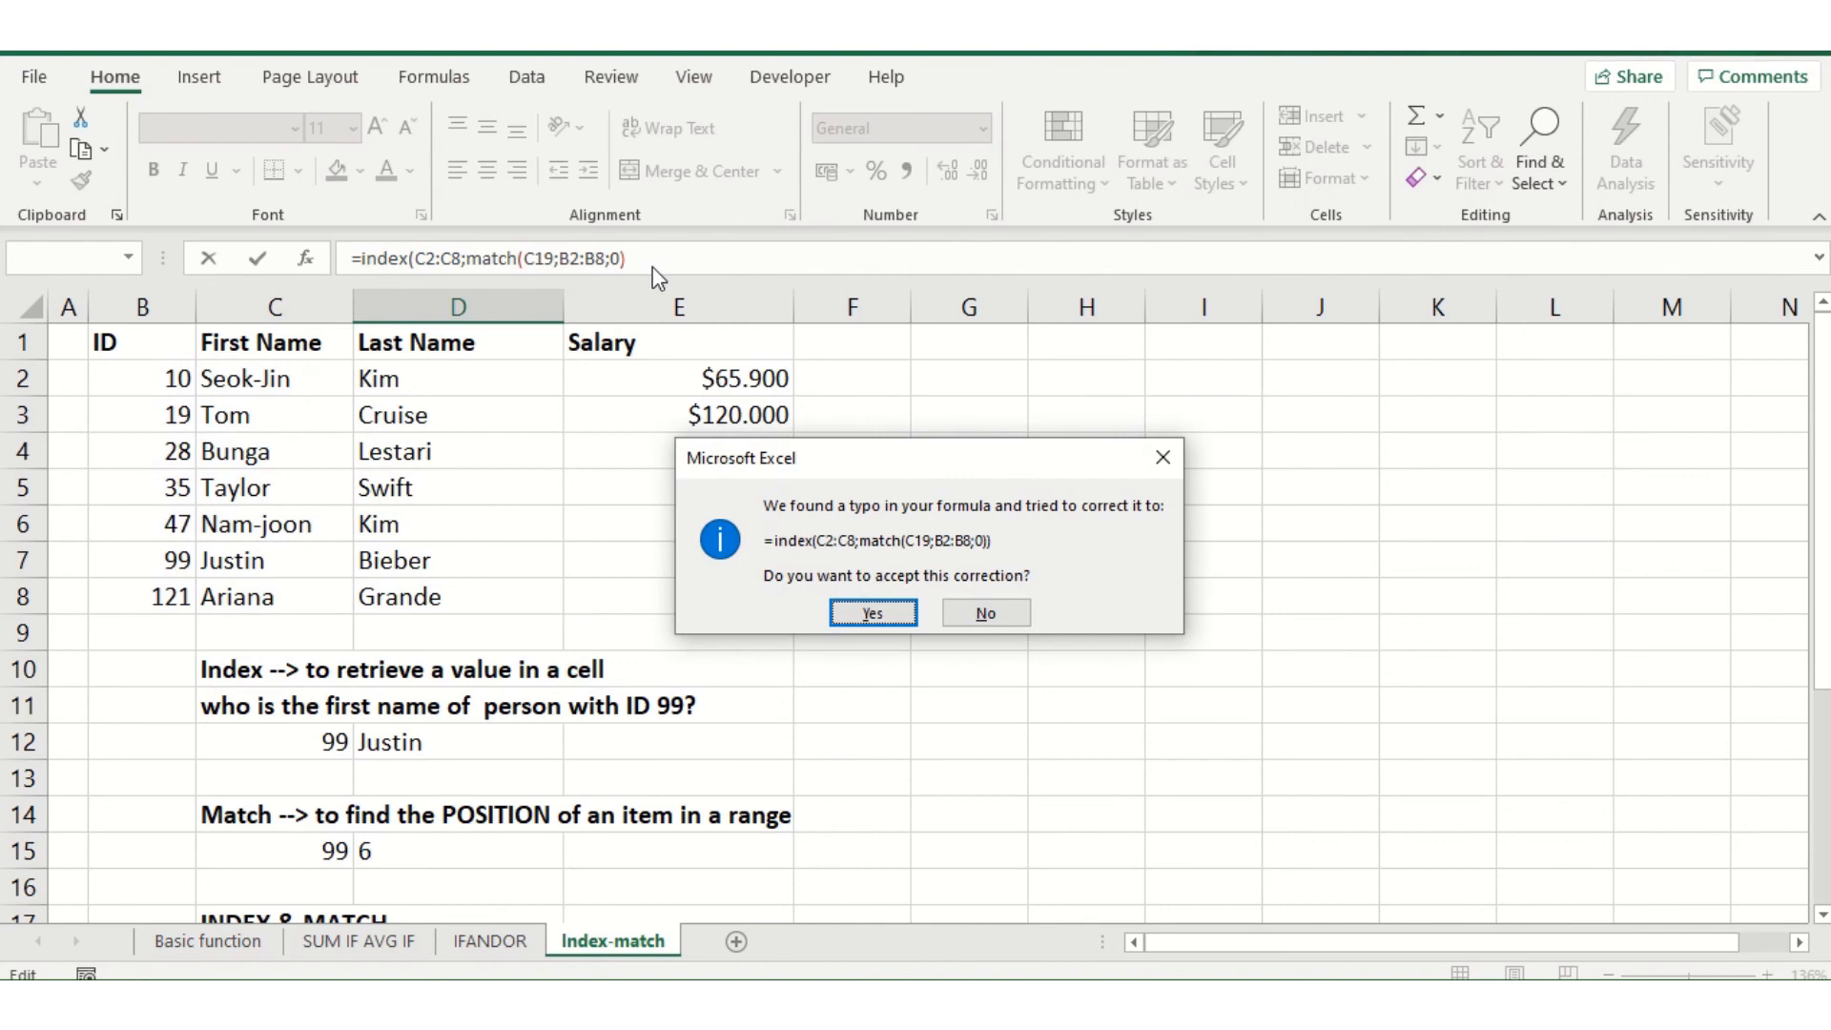
{"action": "left_click", "coordinate": [871, 613]}
Review the formulas in D19 and D22, and clear the existing formula from D25
{"action": "scroll", "coordinate": [842, 579], "scroll_direction": "down", "scroll_amount": 2}
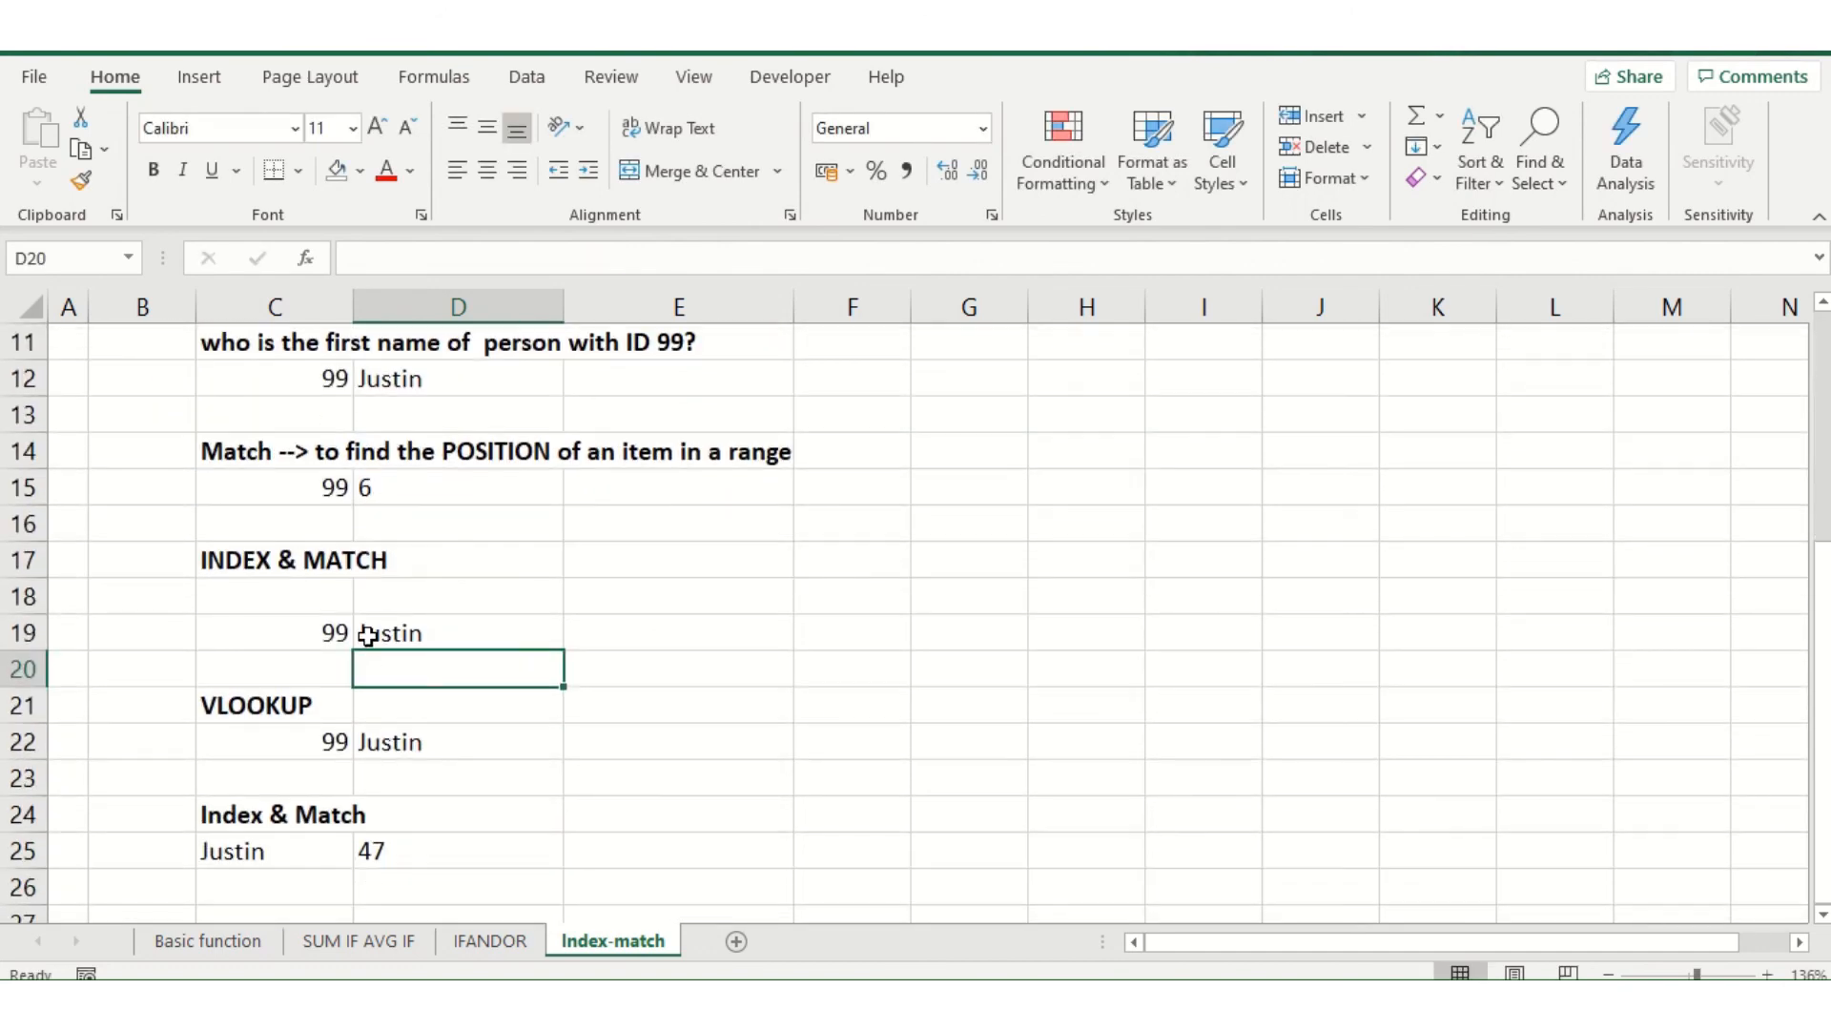
{"action": "left_click", "coordinate": [370, 634]}
{"action": "left_click", "coordinate": [389, 755]}
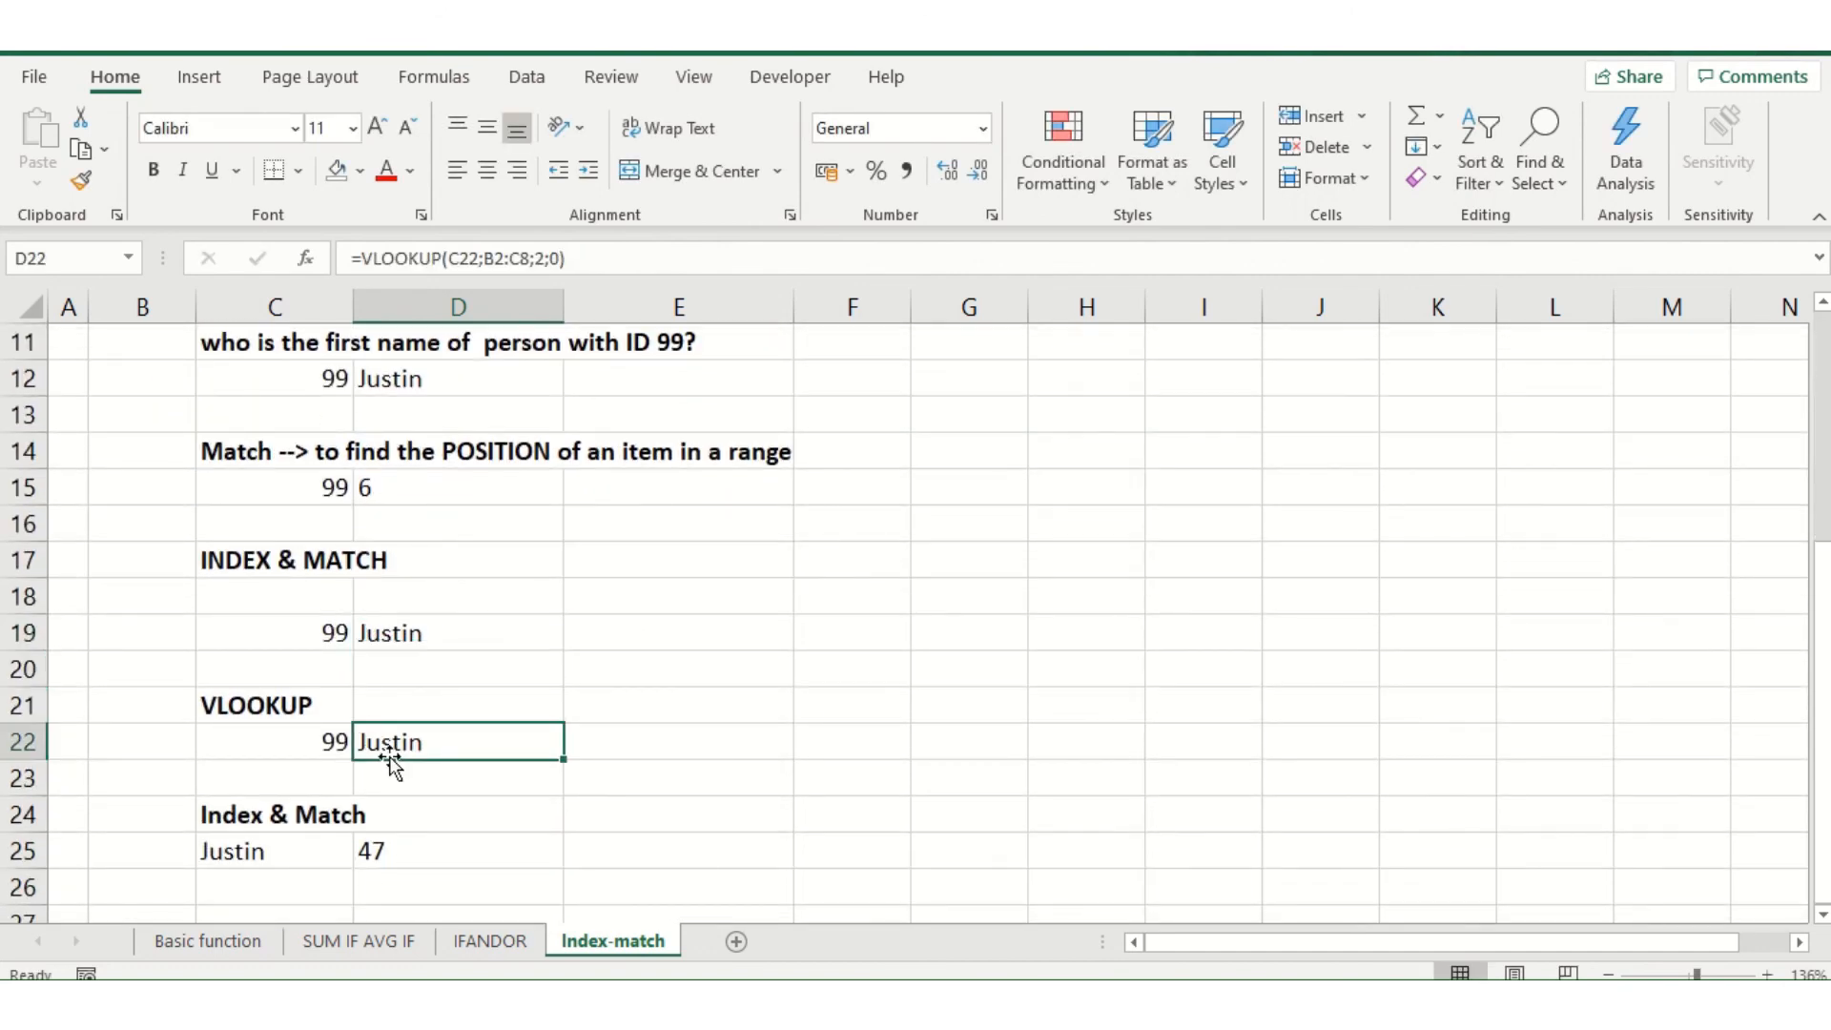
{"action": "left_click", "coordinate": [376, 635]}
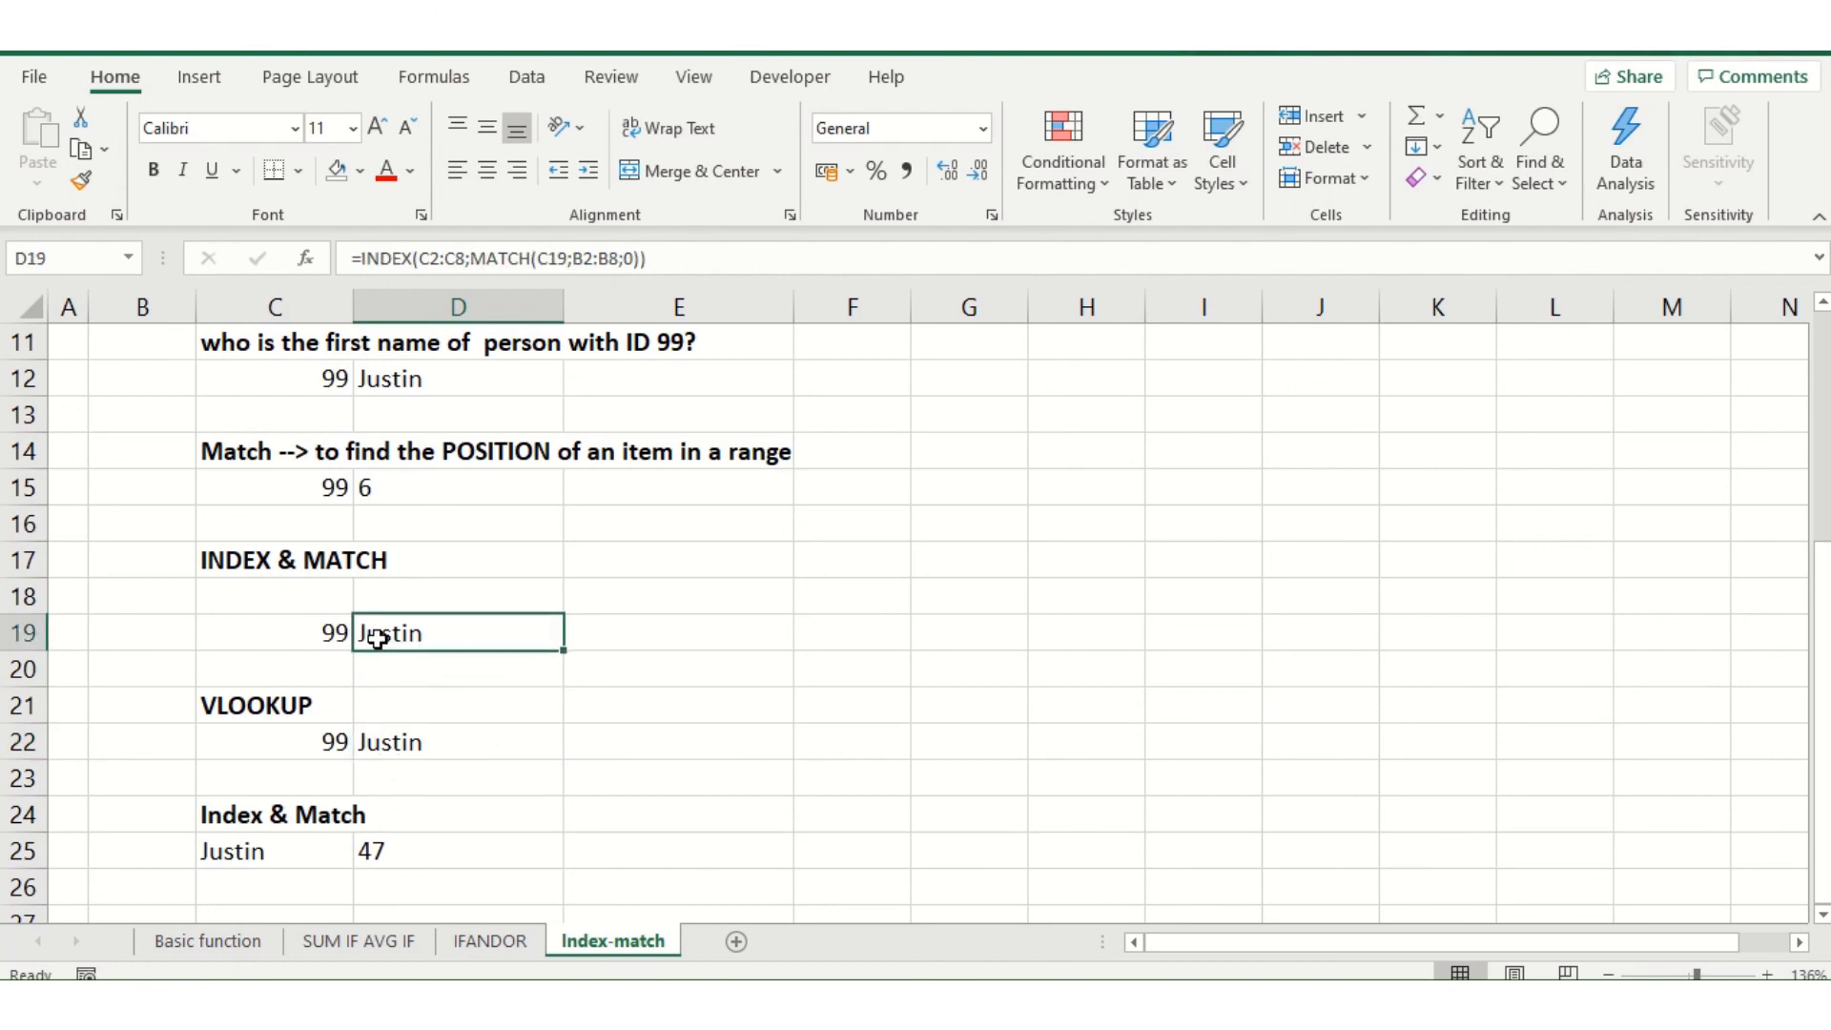
{"action": "left_click", "coordinate": [401, 848]}
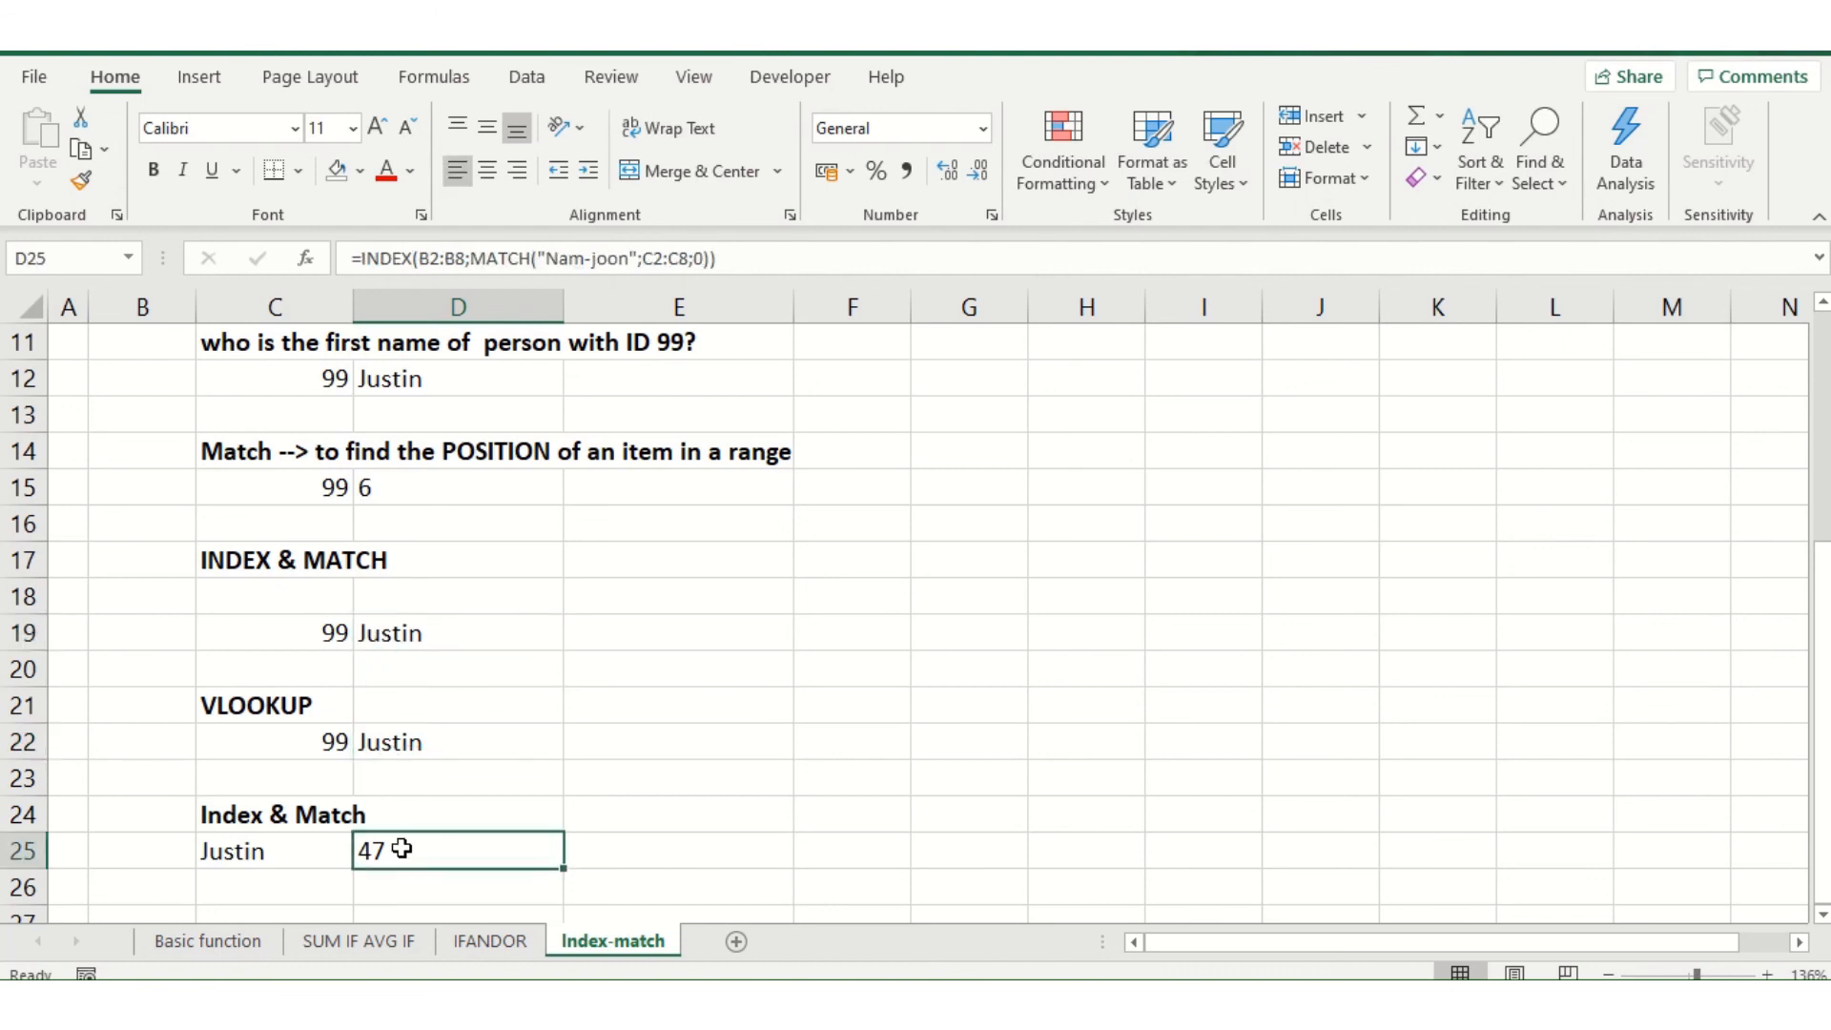
{"action": "key", "text": "Delete"}
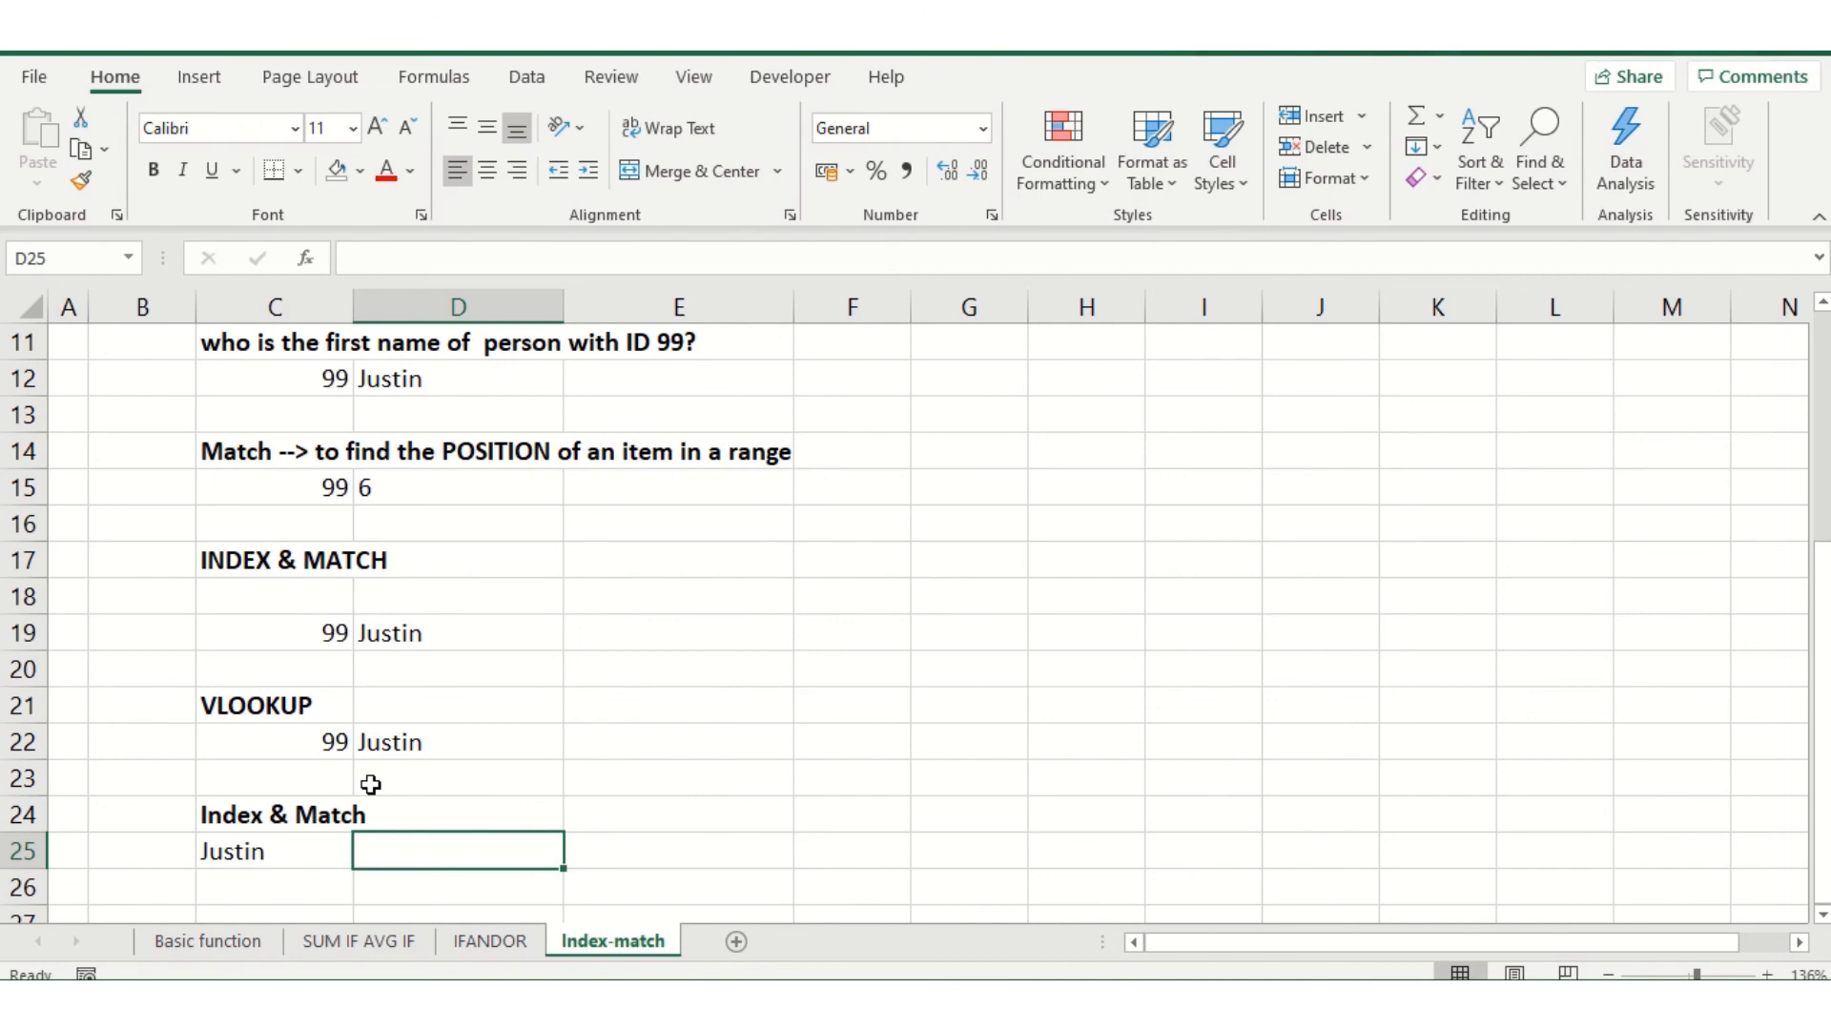
Examine the ID and First Name columns of the table against the name in C25, and select the empty result cell D25
{"action": "scroll", "coordinate": [371, 784], "scroll_direction": "up", "scroll_amount": 3}
{"action": "scroll", "coordinate": [360, 785], "scroll_direction": "down", "scroll_amount": 2}
{"action": "scroll", "coordinate": [356, 879], "scroll_direction": "up", "scroll_amount": 3}
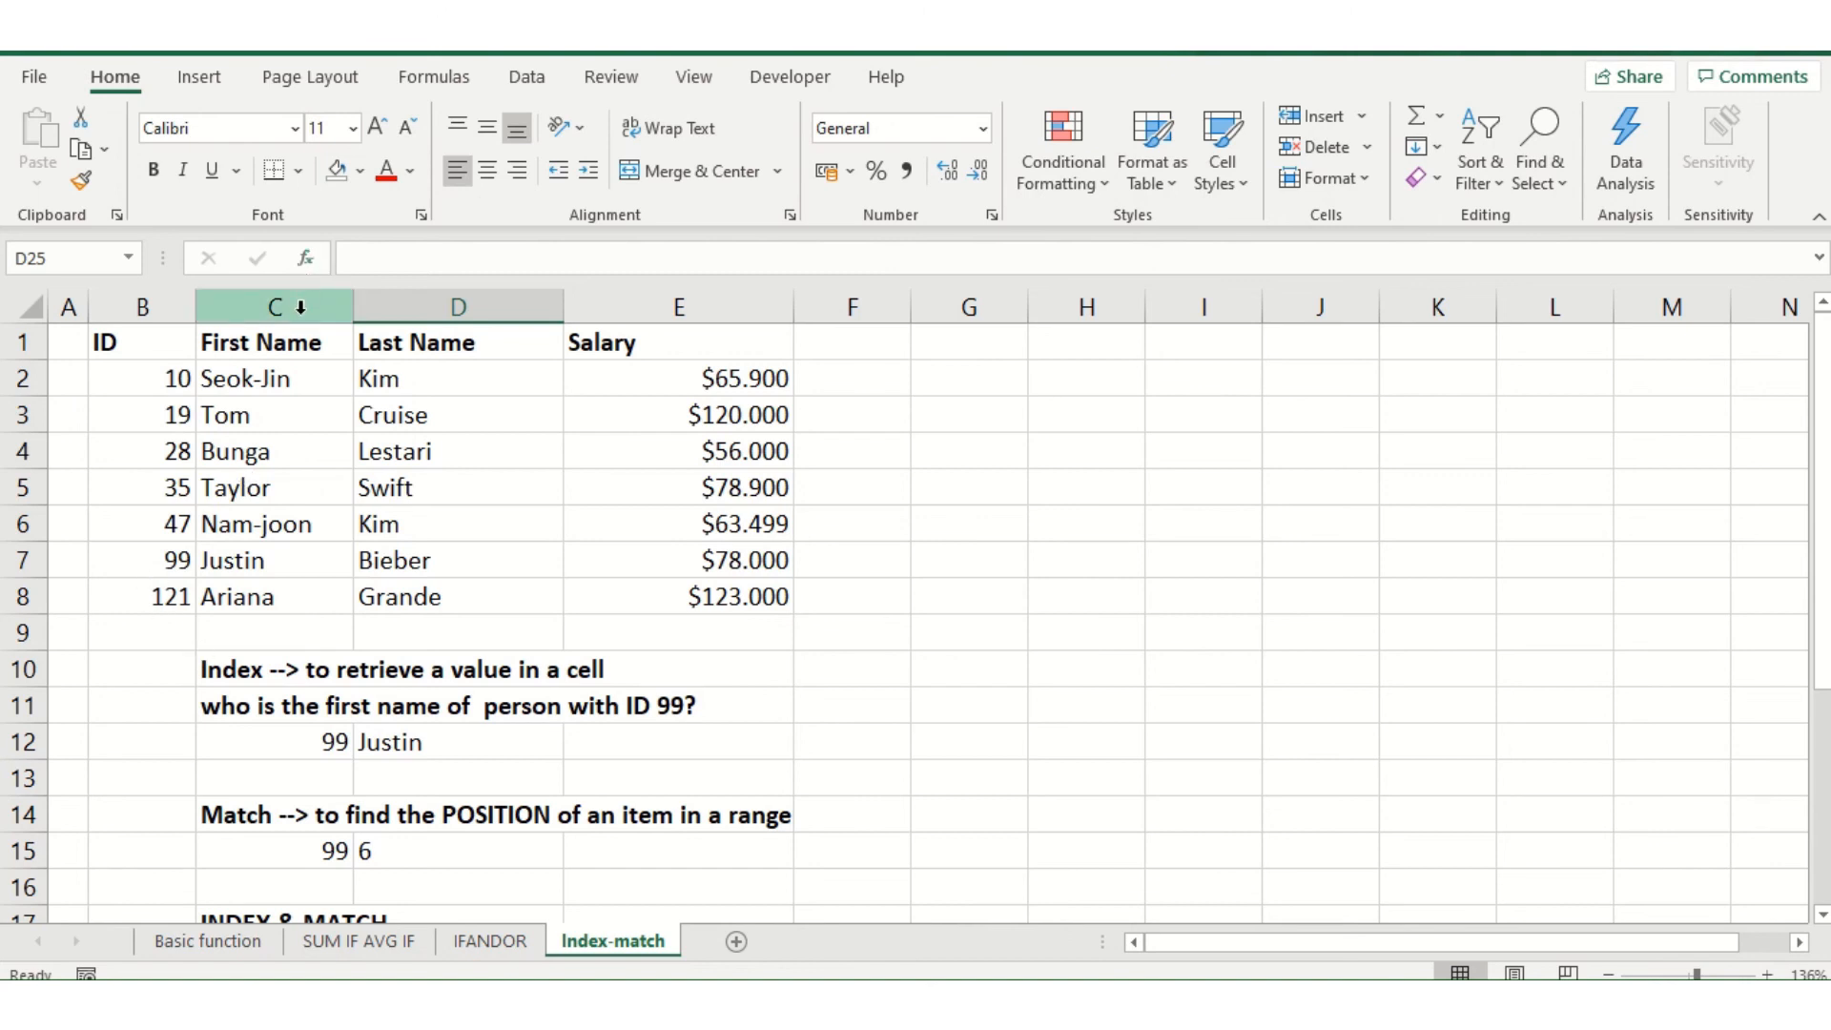
{"action": "scroll", "coordinate": [257, 548], "scroll_direction": "down", "scroll_amount": 3}
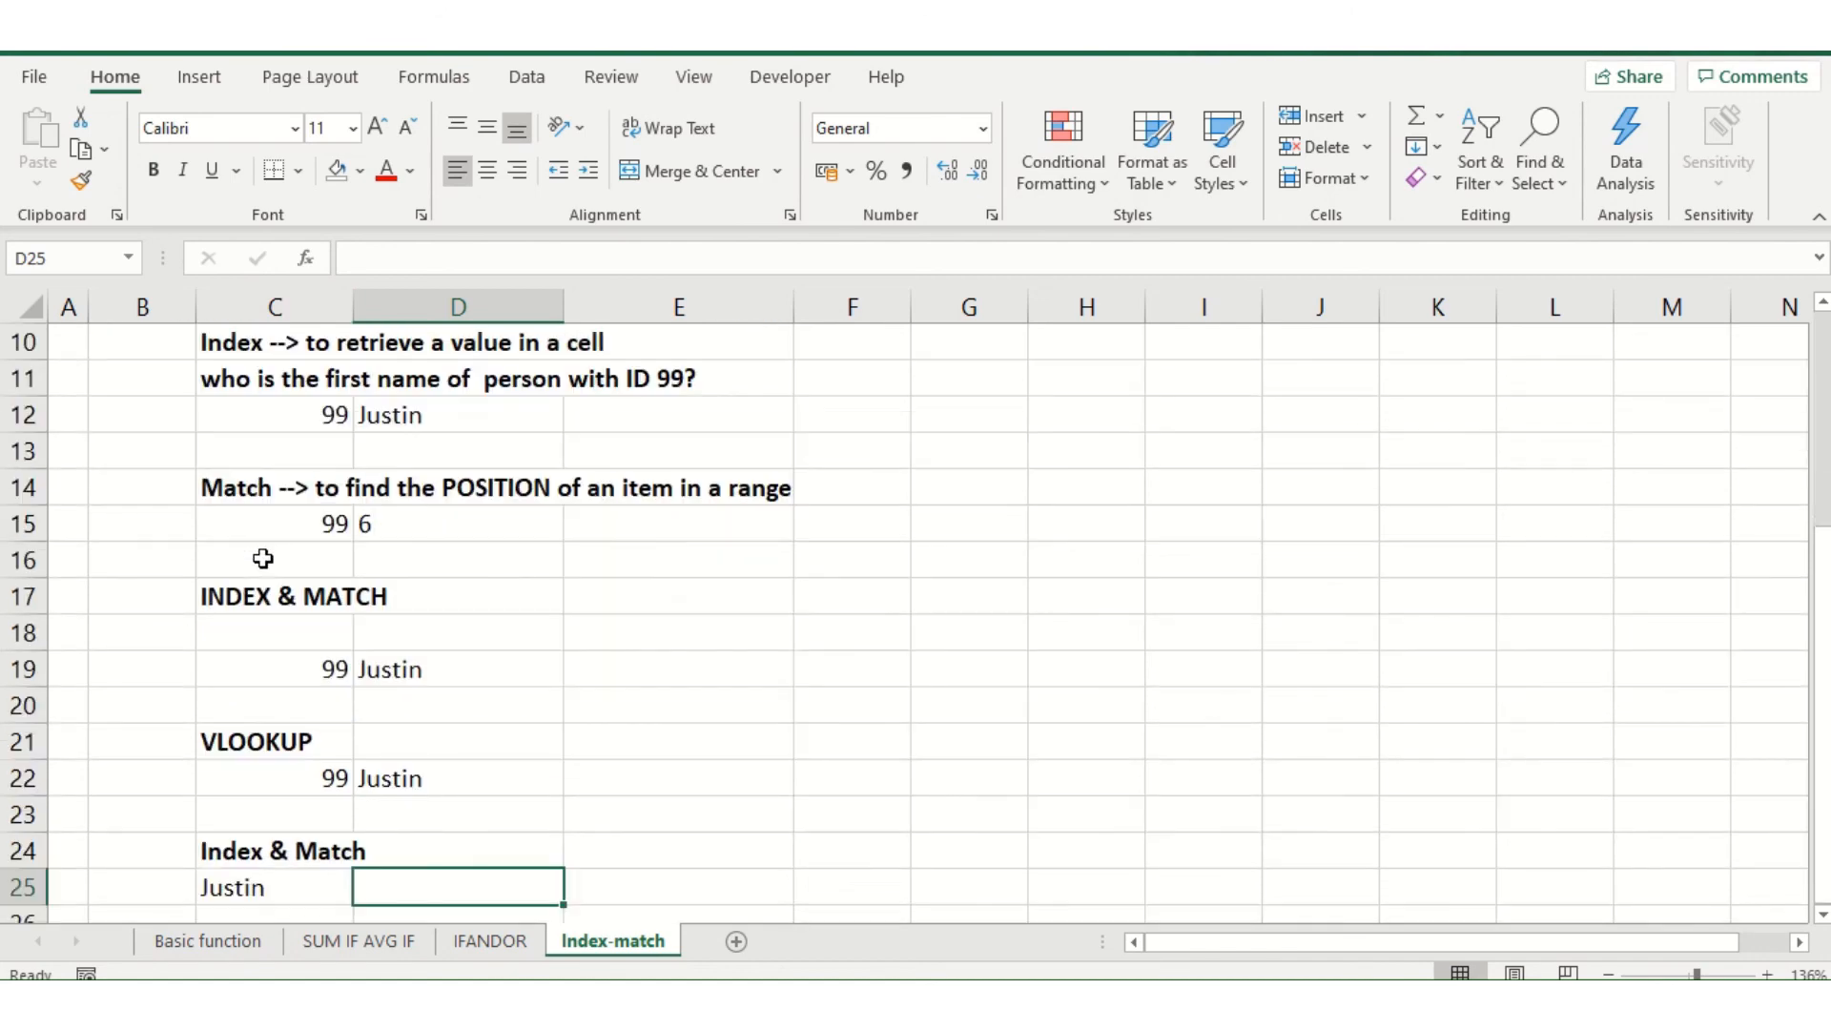
{"action": "scroll", "coordinate": [262, 559], "scroll_direction": "down", "scroll_amount": 2}
{"action": "left_click", "coordinate": [303, 665]}
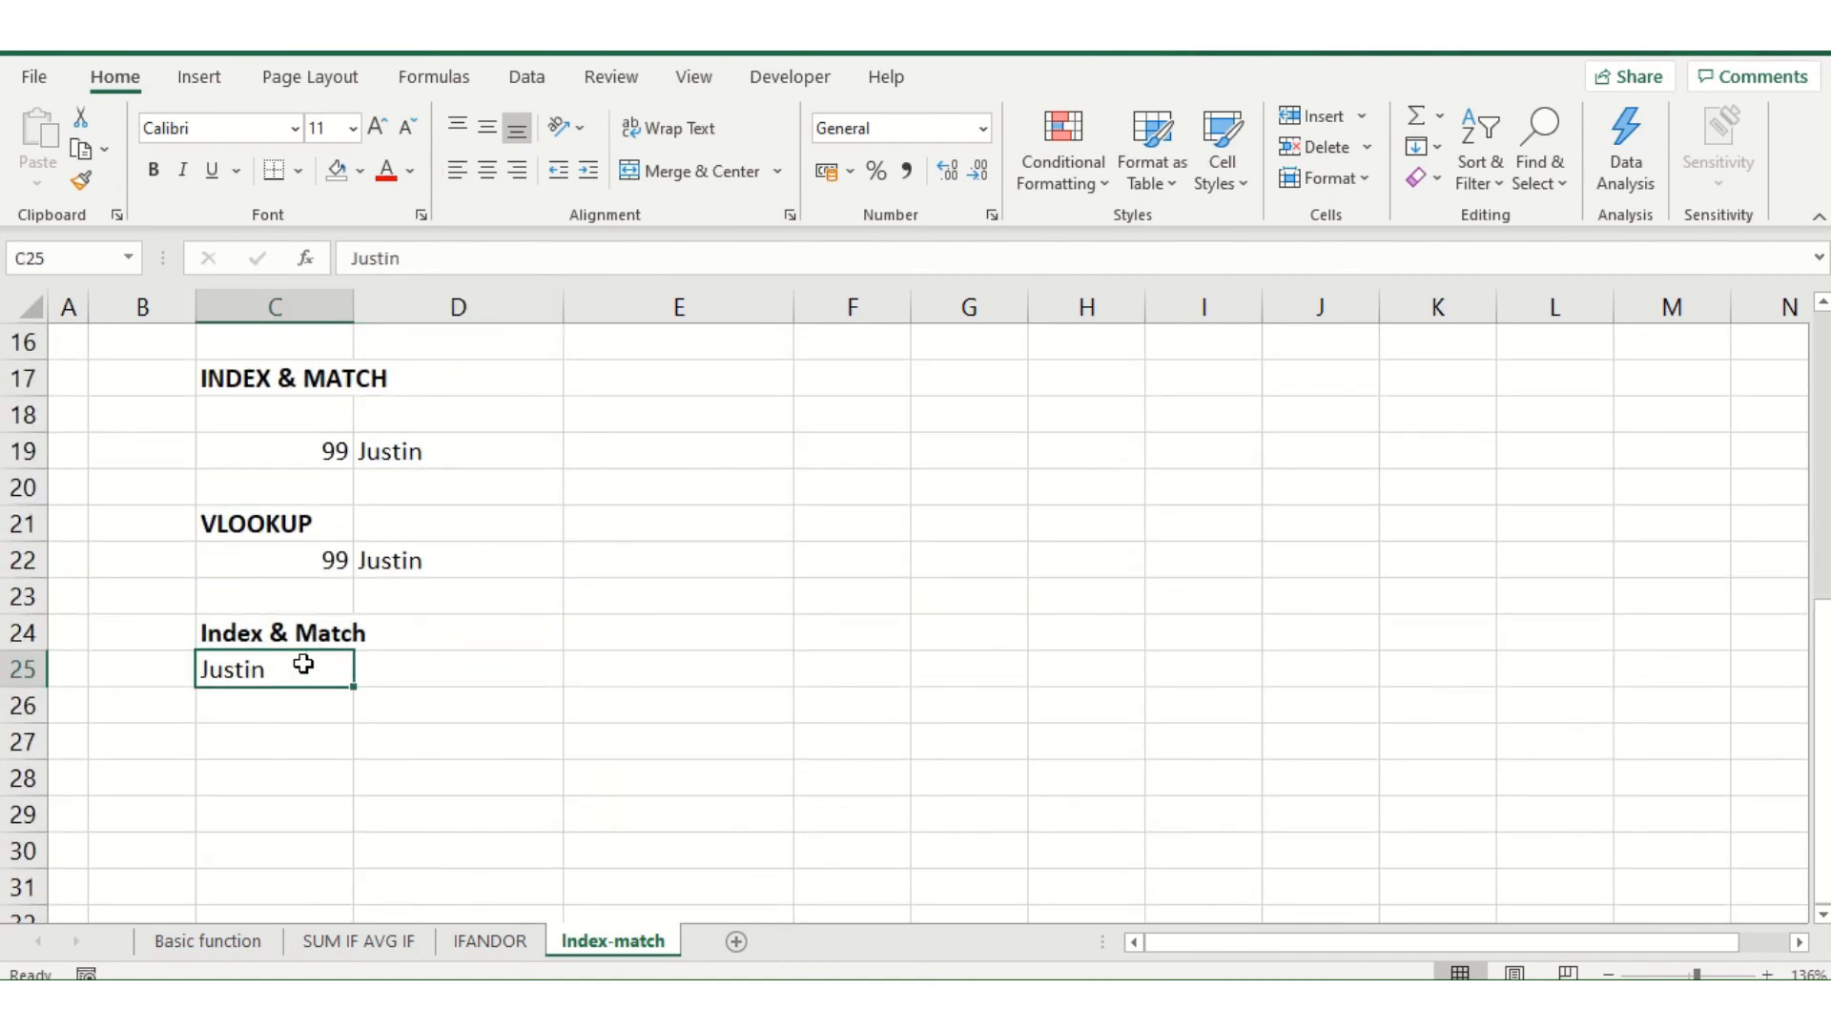
{"action": "scroll", "coordinate": [372, 656], "scroll_direction": "up", "scroll_amount": 5}
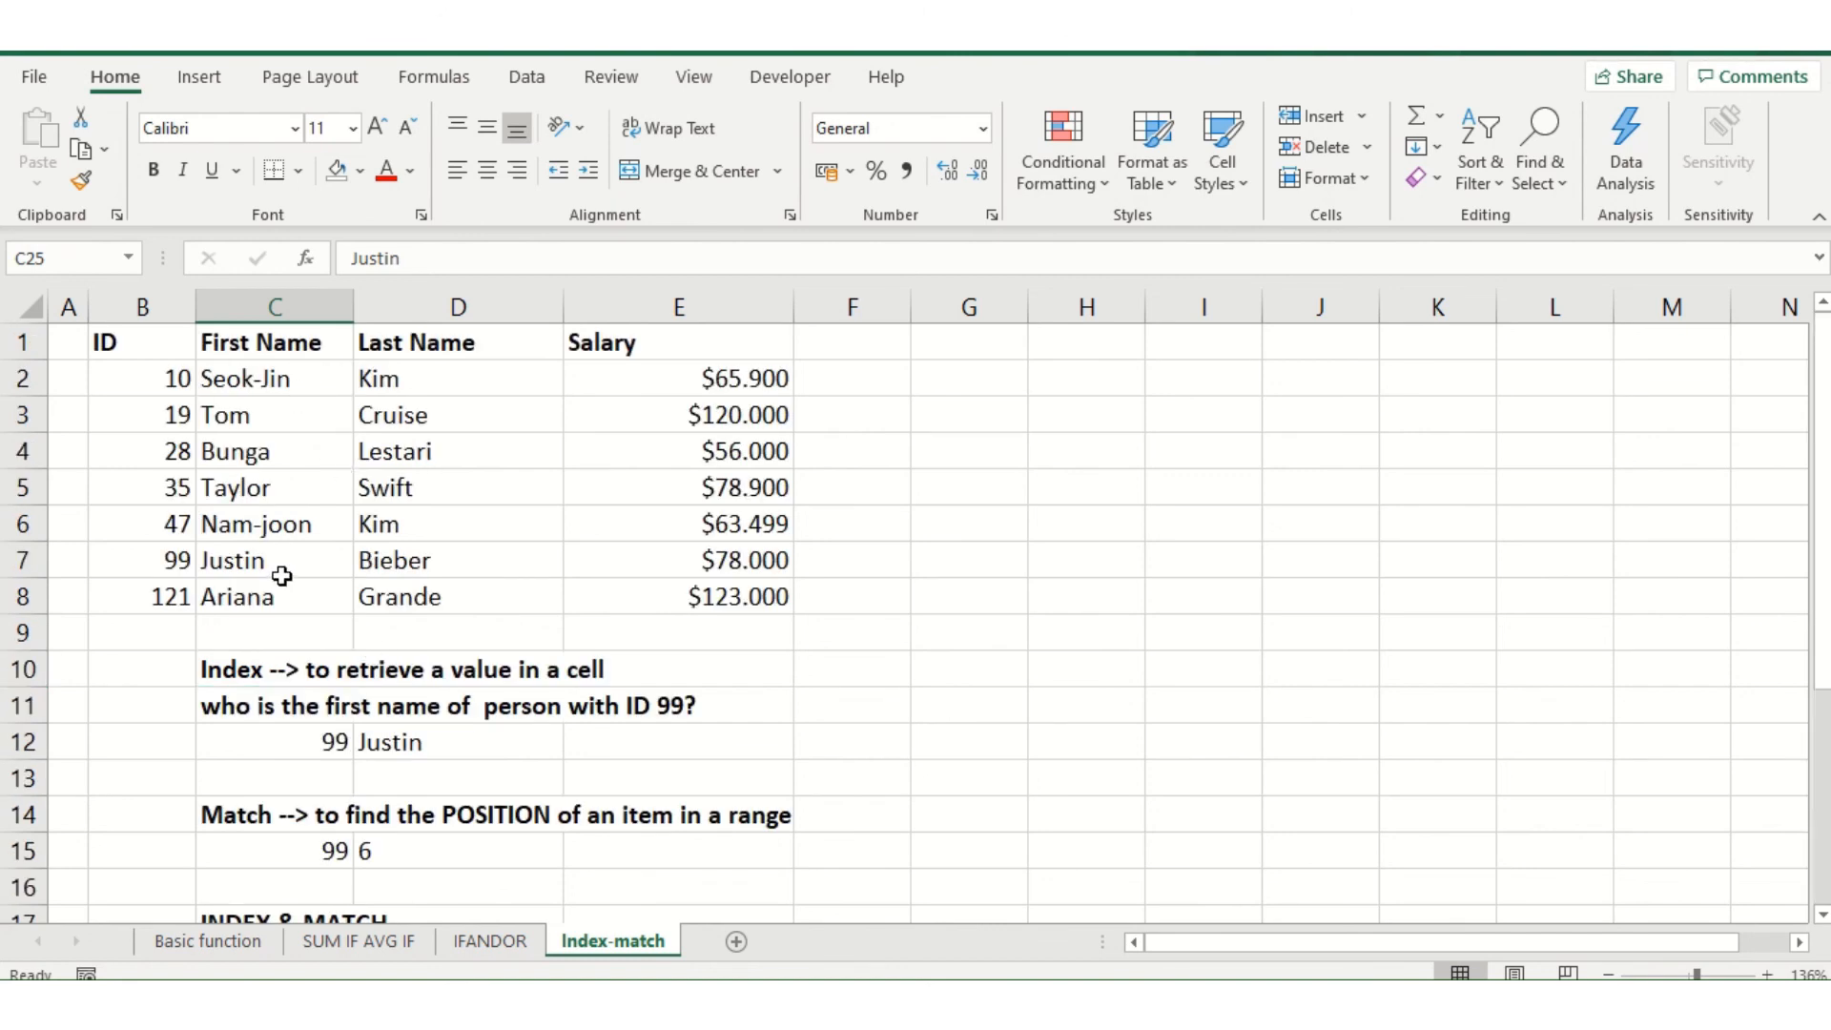
{"action": "left_click", "coordinate": [239, 293]}
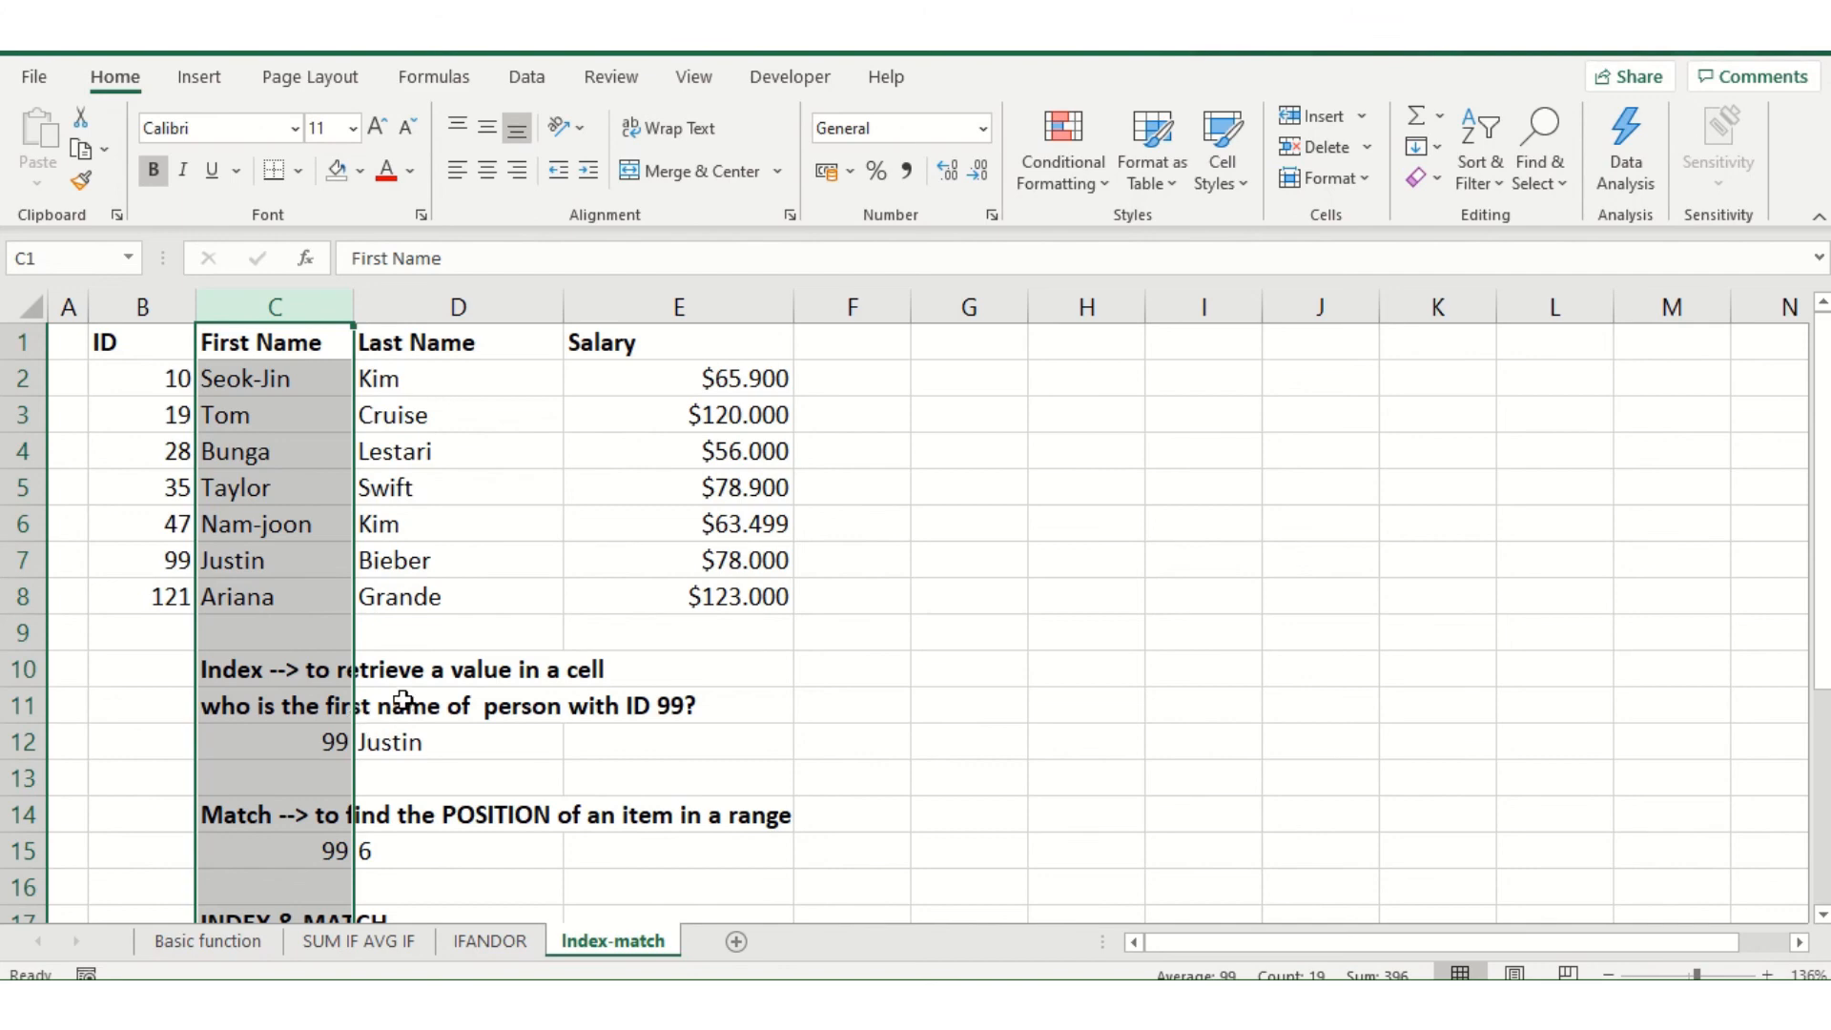
{"action": "scroll", "coordinate": [402, 700], "scroll_direction": "down", "scroll_amount": 6}
{"action": "scroll", "coordinate": [404, 694], "scroll_direction": "up", "scroll_amount": 2}
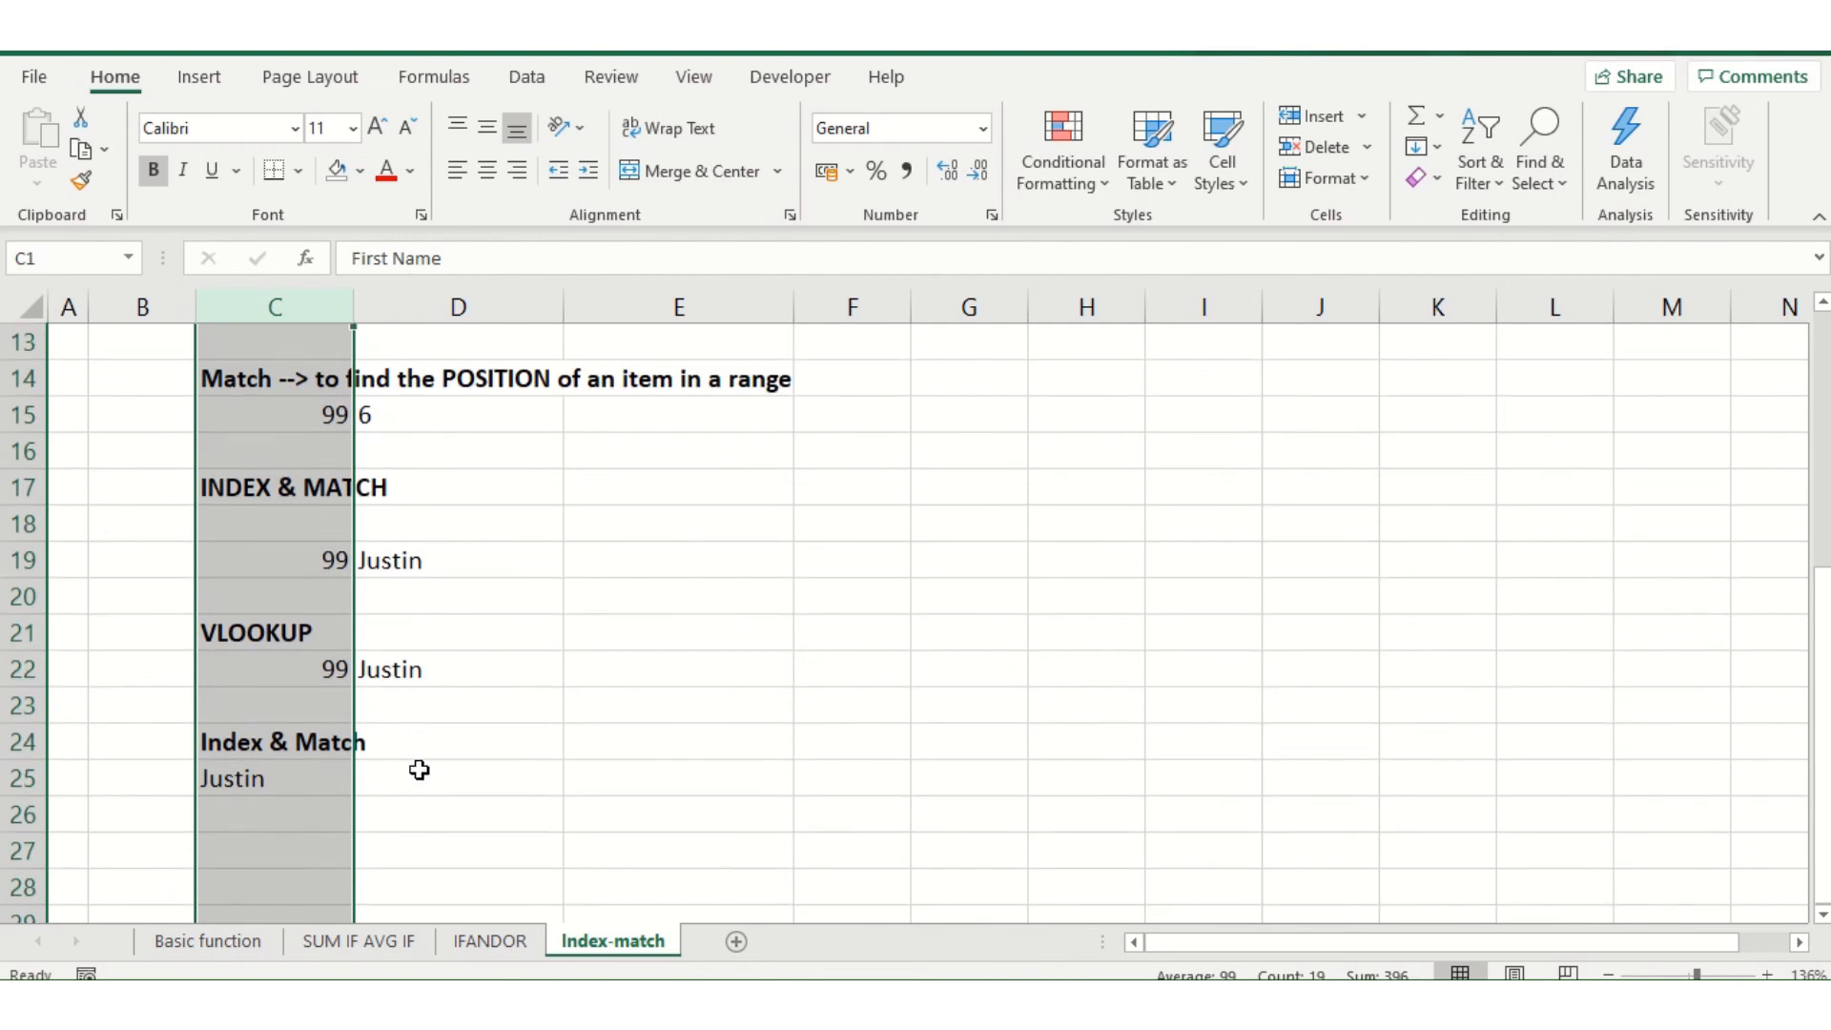
{"action": "left_click", "coordinate": [418, 788]}
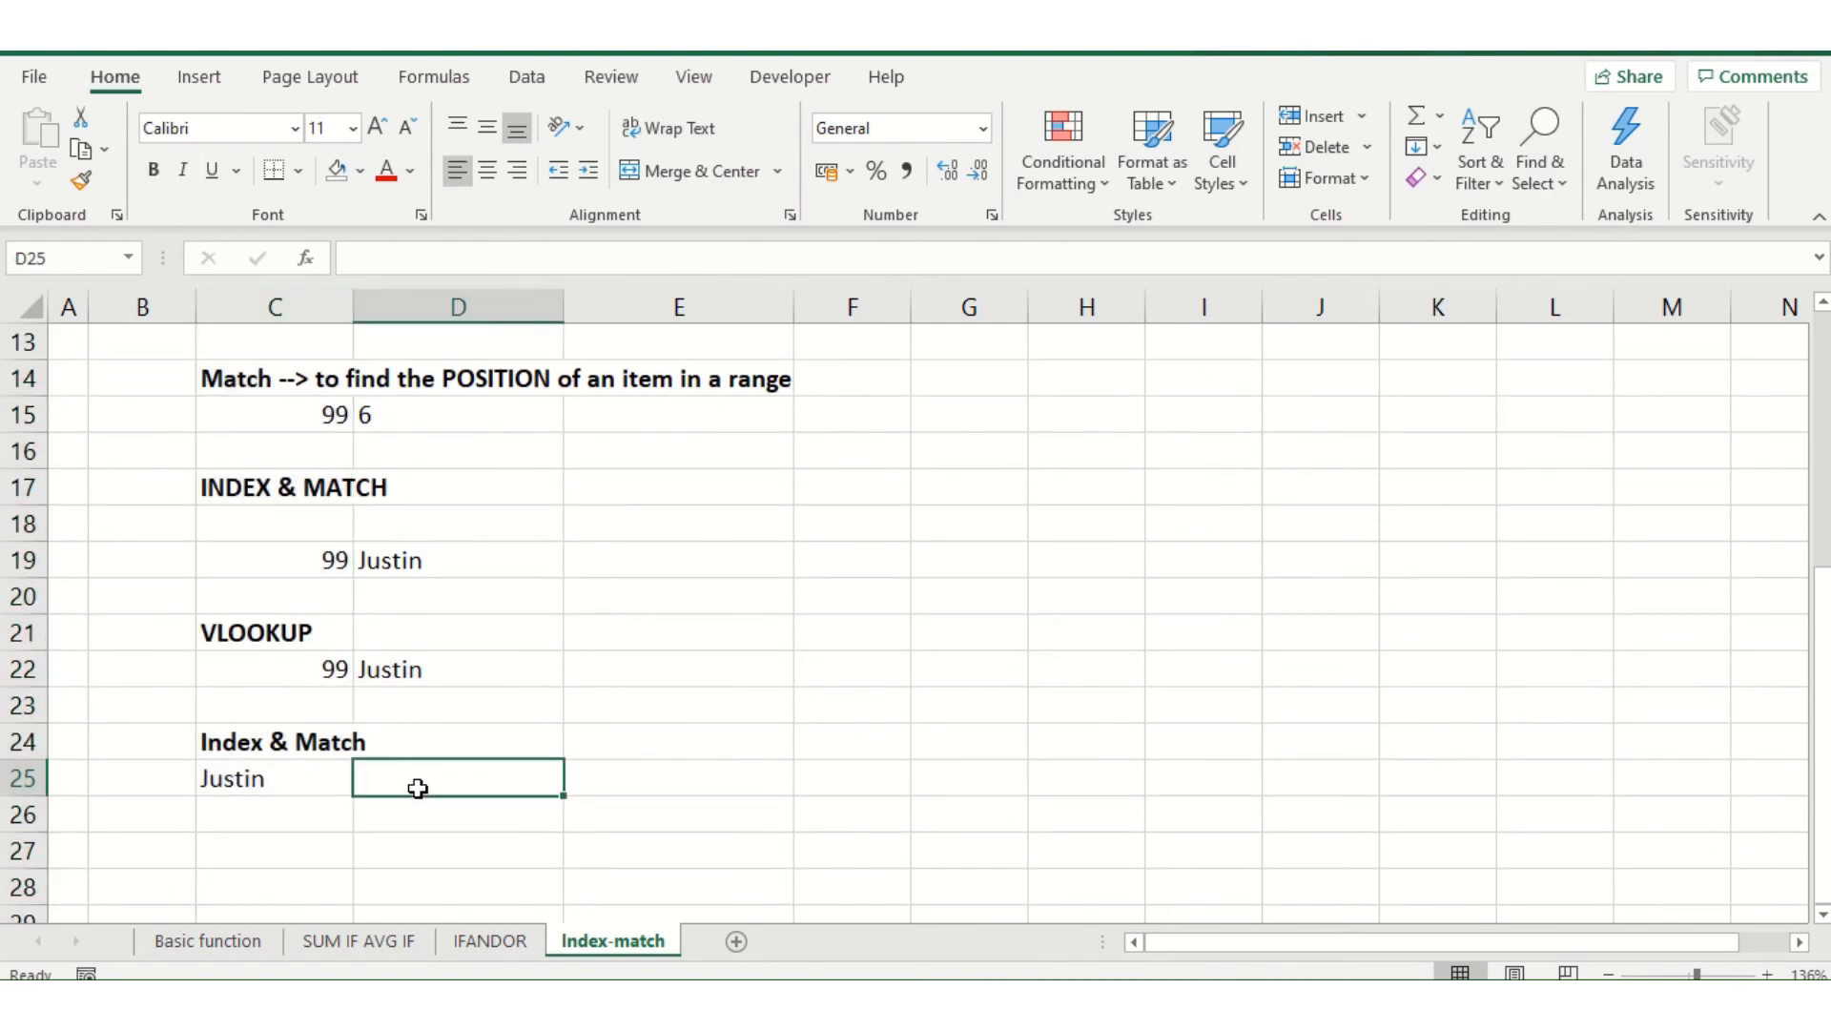
Start an INDEX formula in D25 with the IDs in B2:B8 as its array
{"action": "type", "text": "="}
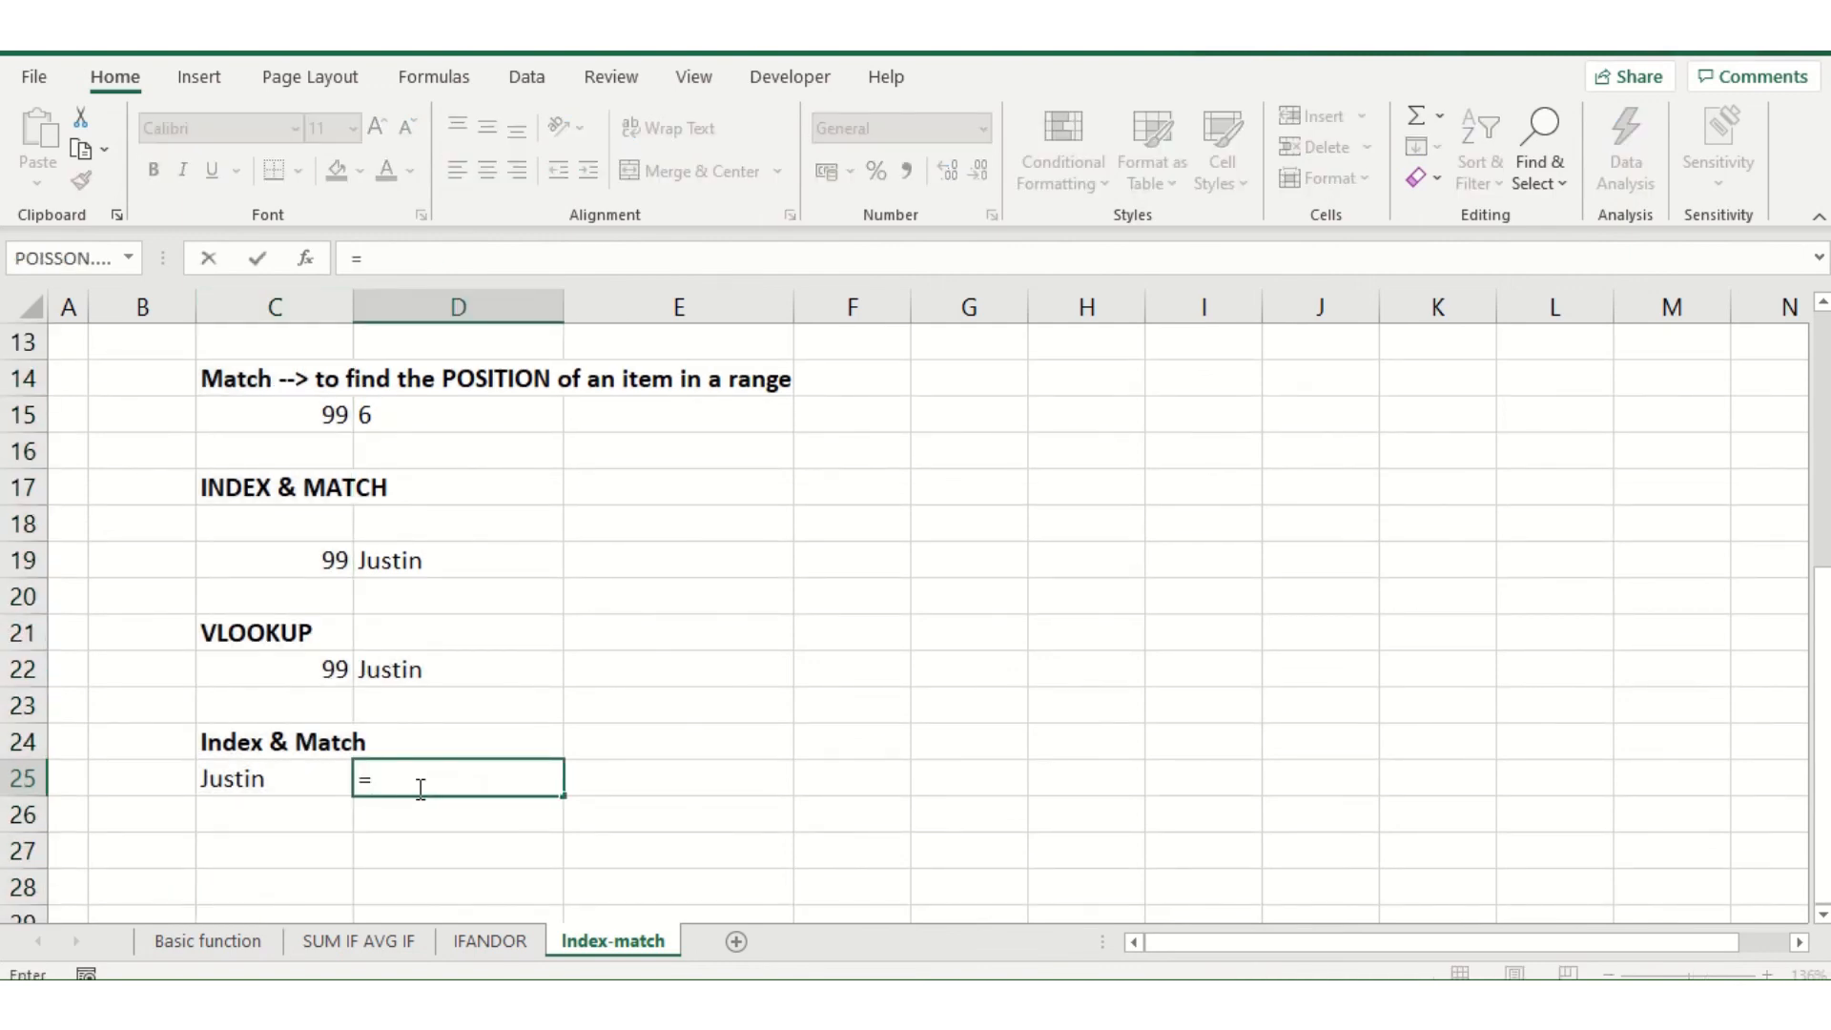
{"action": "type", "text": "index"}
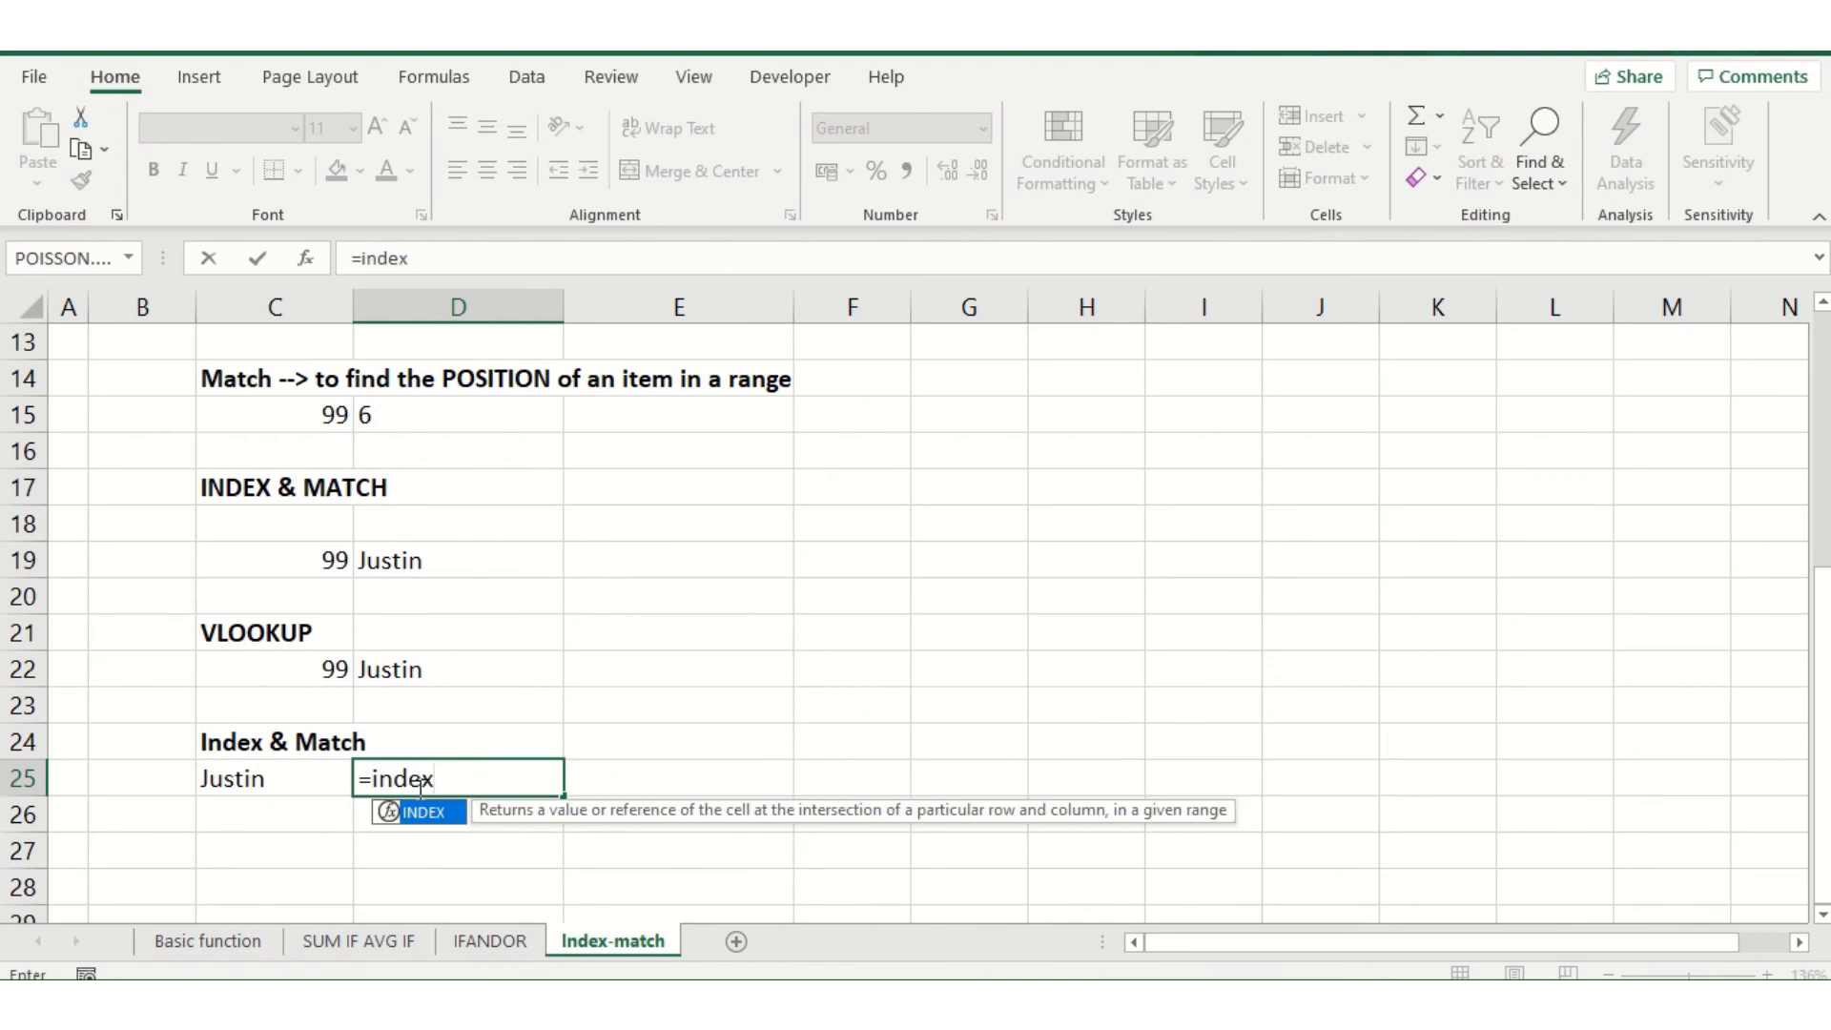
{"action": "type", "text": "("}
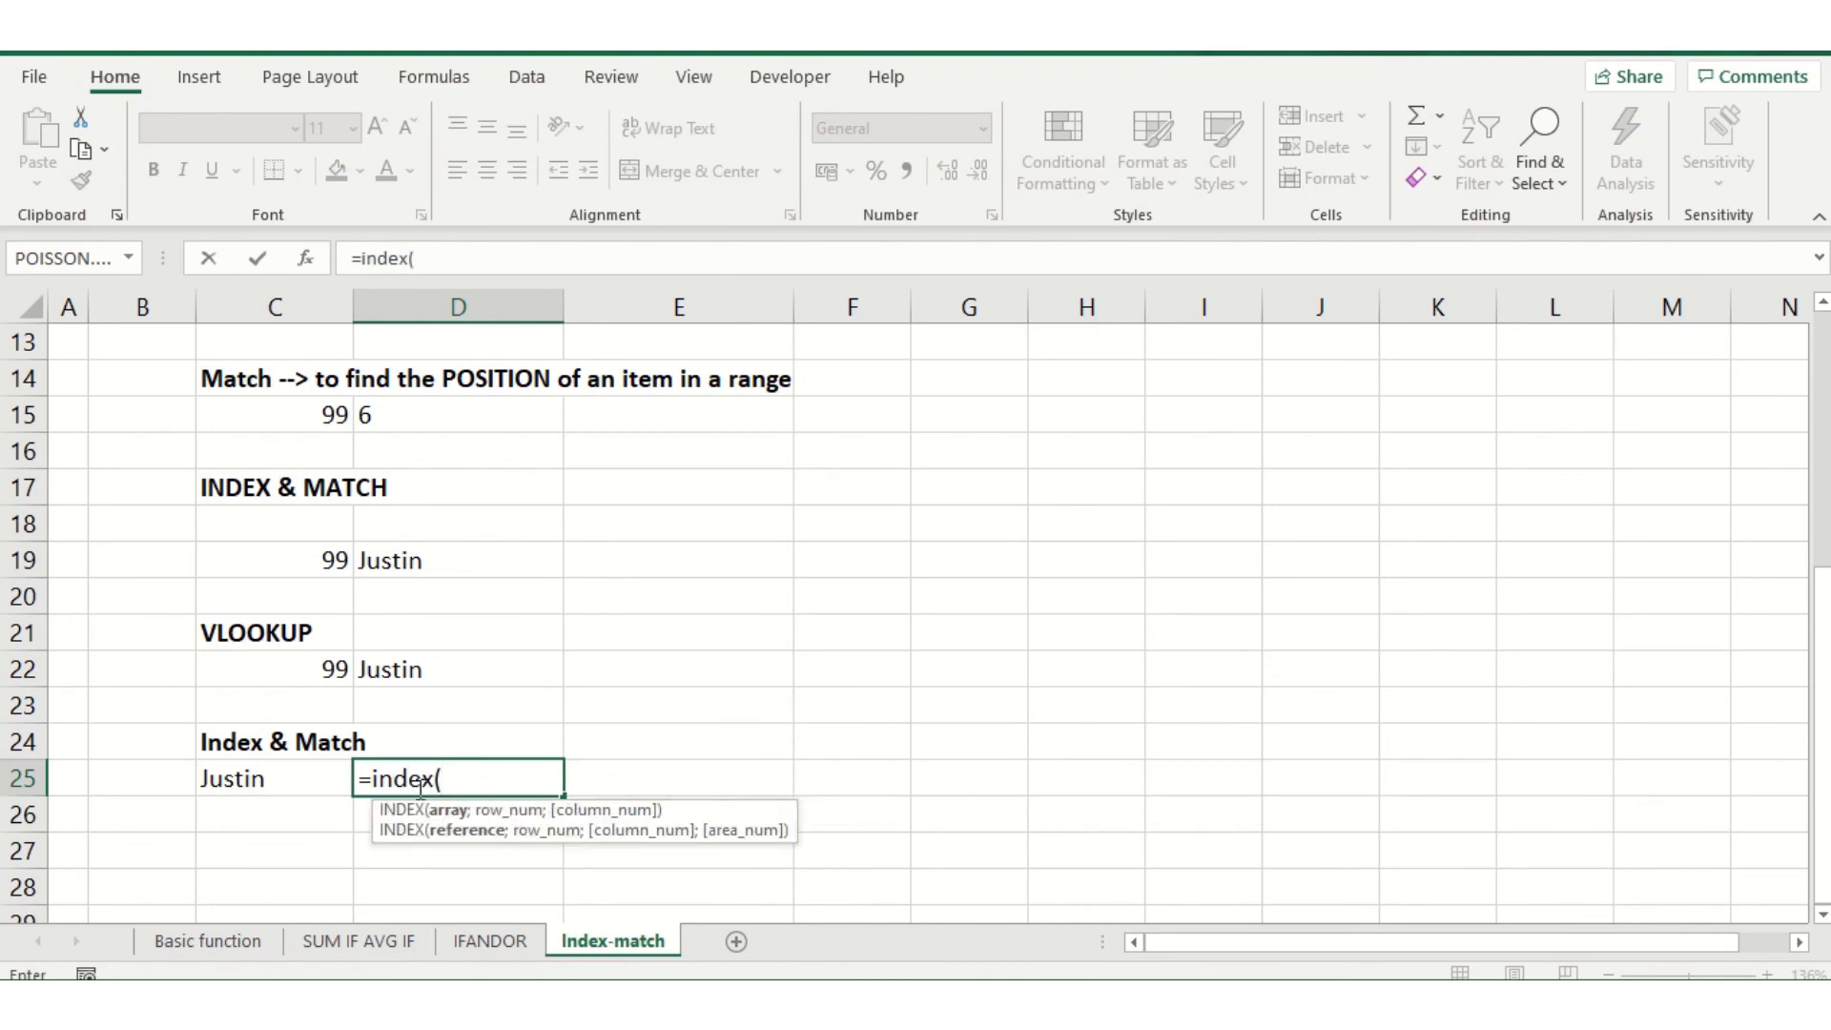
{"action": "scroll", "coordinate": [262, 629], "scroll_direction": "up", "scroll_amount": 4}
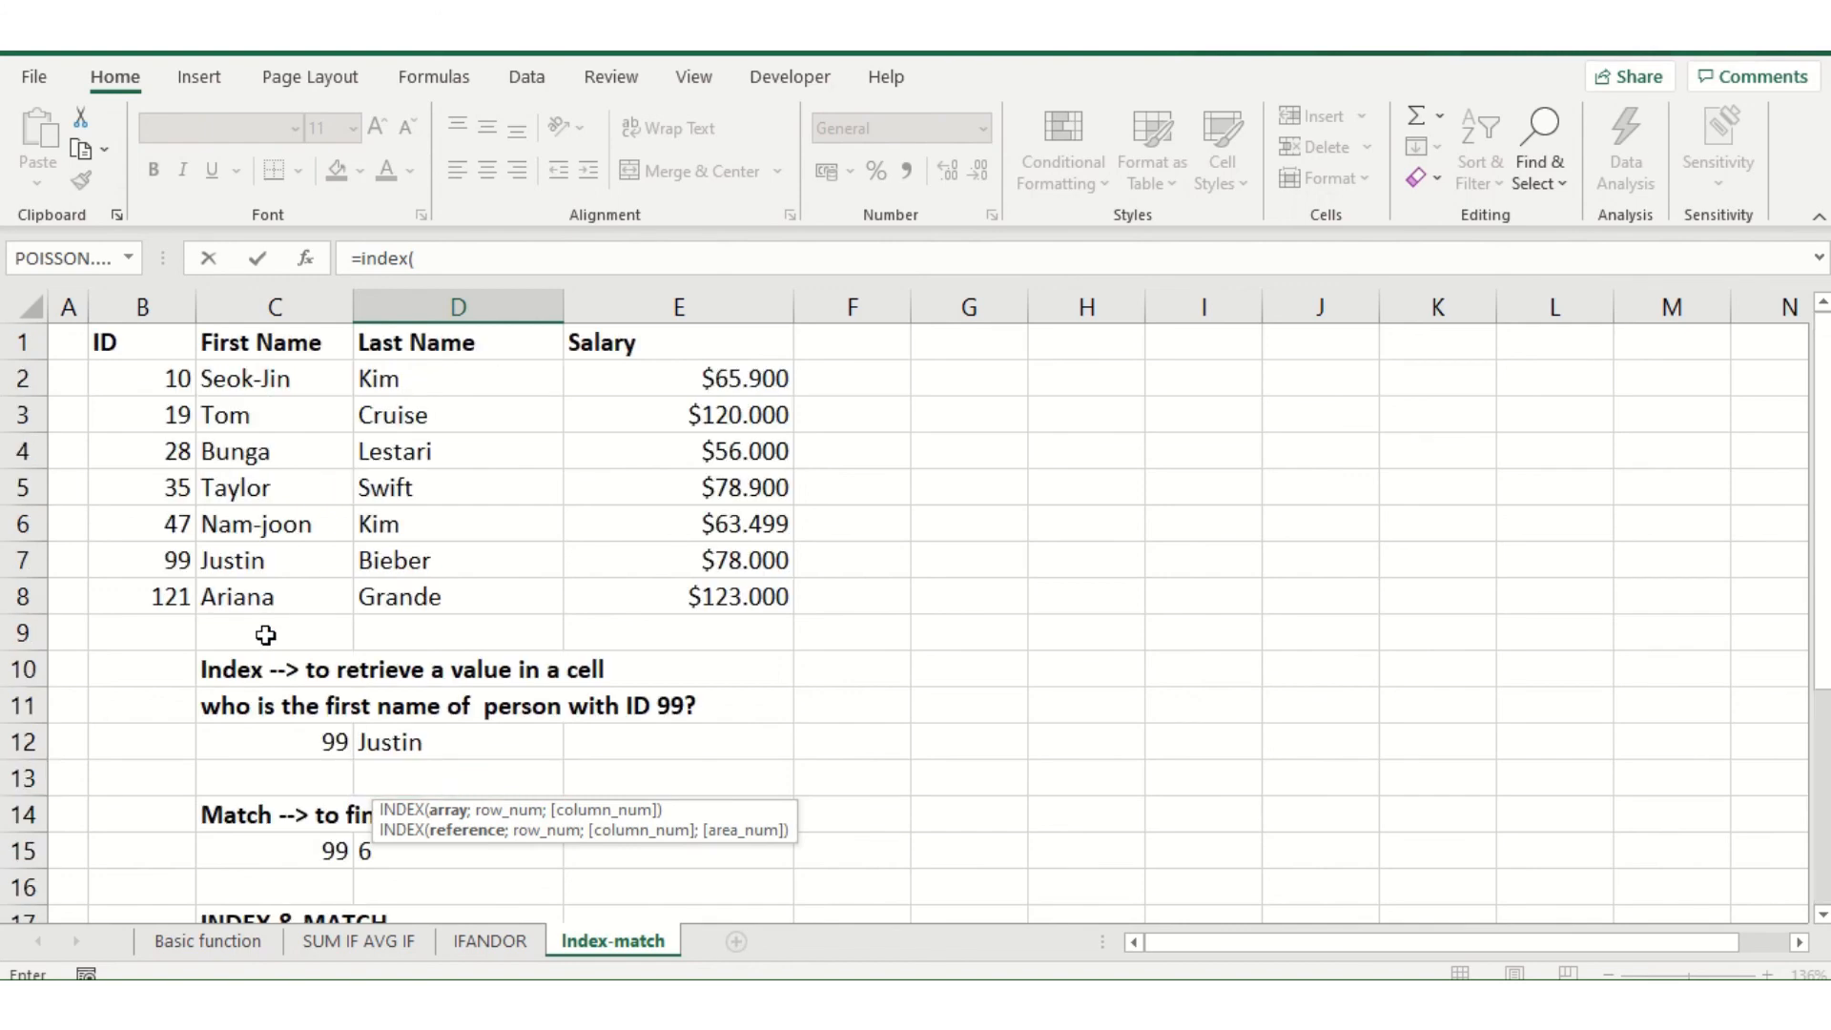
{"action": "scroll", "coordinate": [272, 378], "scroll_direction": "down", "scroll_amount": 3}
{"action": "scroll", "coordinate": [272, 378], "scroll_direction": "up", "scroll_amount": 3}
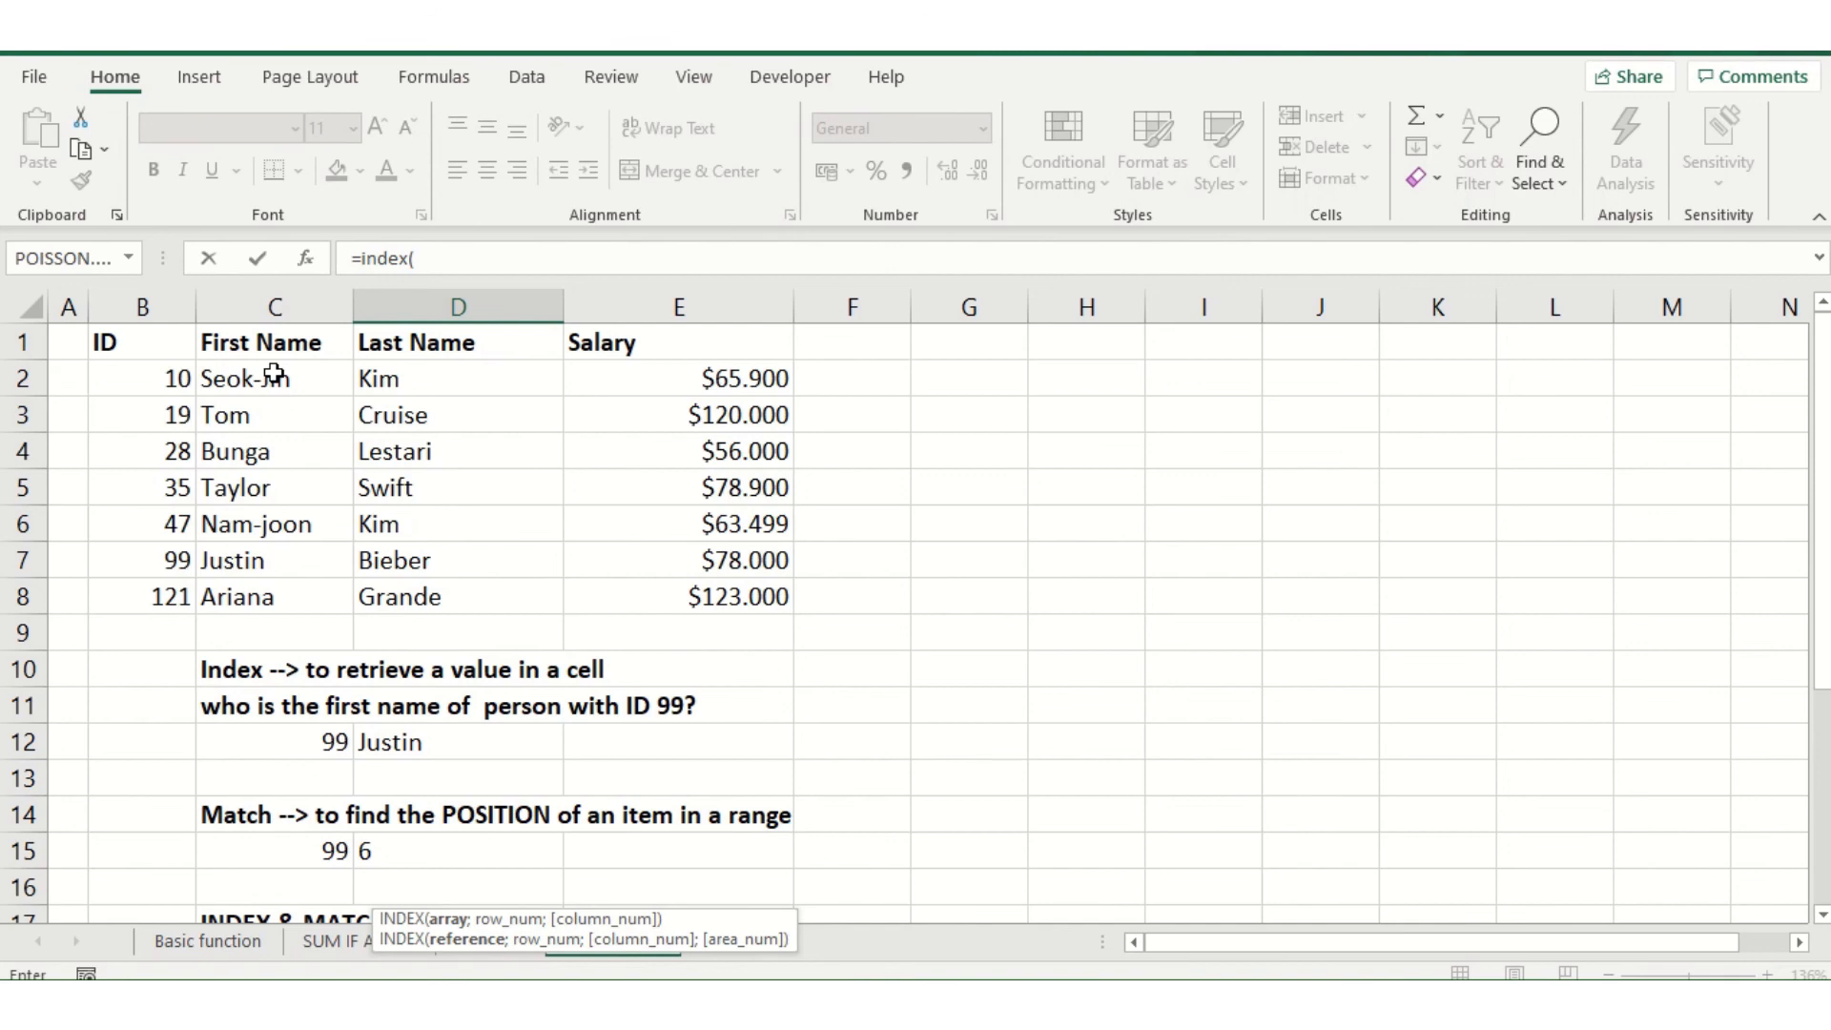
{"action": "scroll", "coordinate": [183, 398], "scroll_direction": "down", "scroll_amount": 3}
{"action": "scroll", "coordinate": [183, 398], "scroll_direction": "up", "scroll_amount": 3}
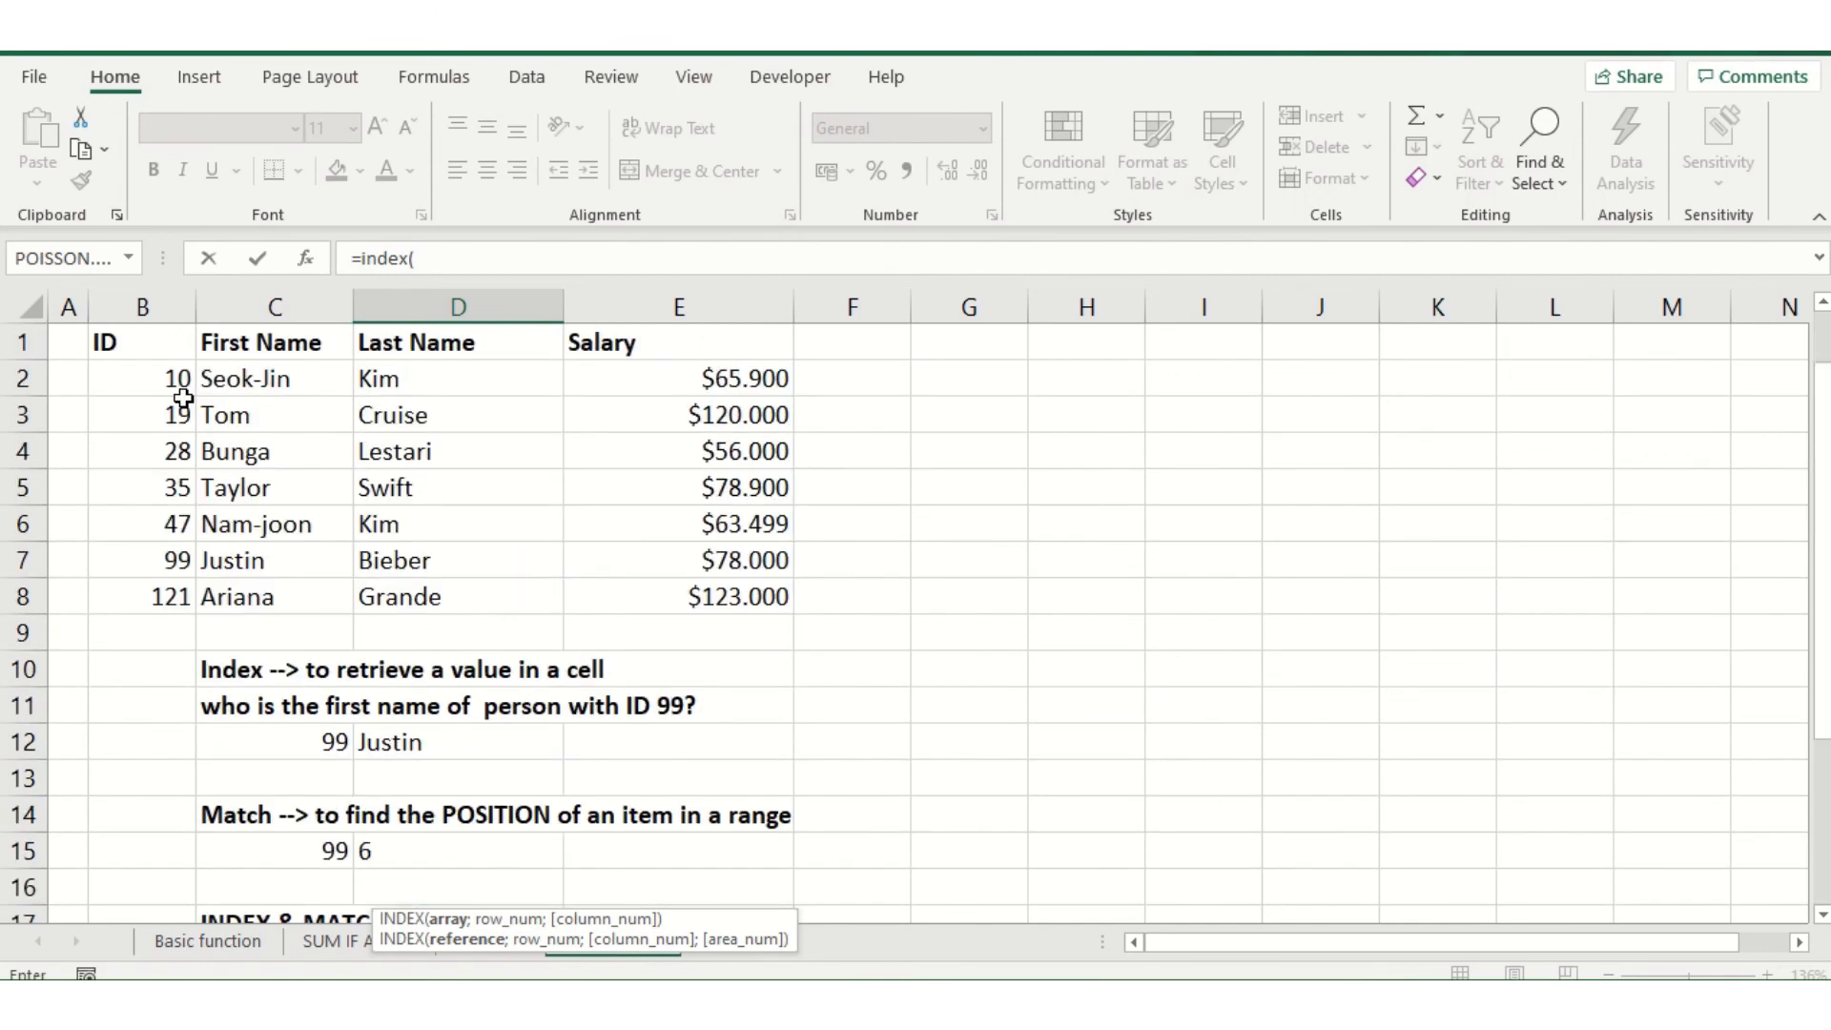
{"action": "left_click_drag", "start_coordinate": [163, 376], "coordinate": [145, 608]}
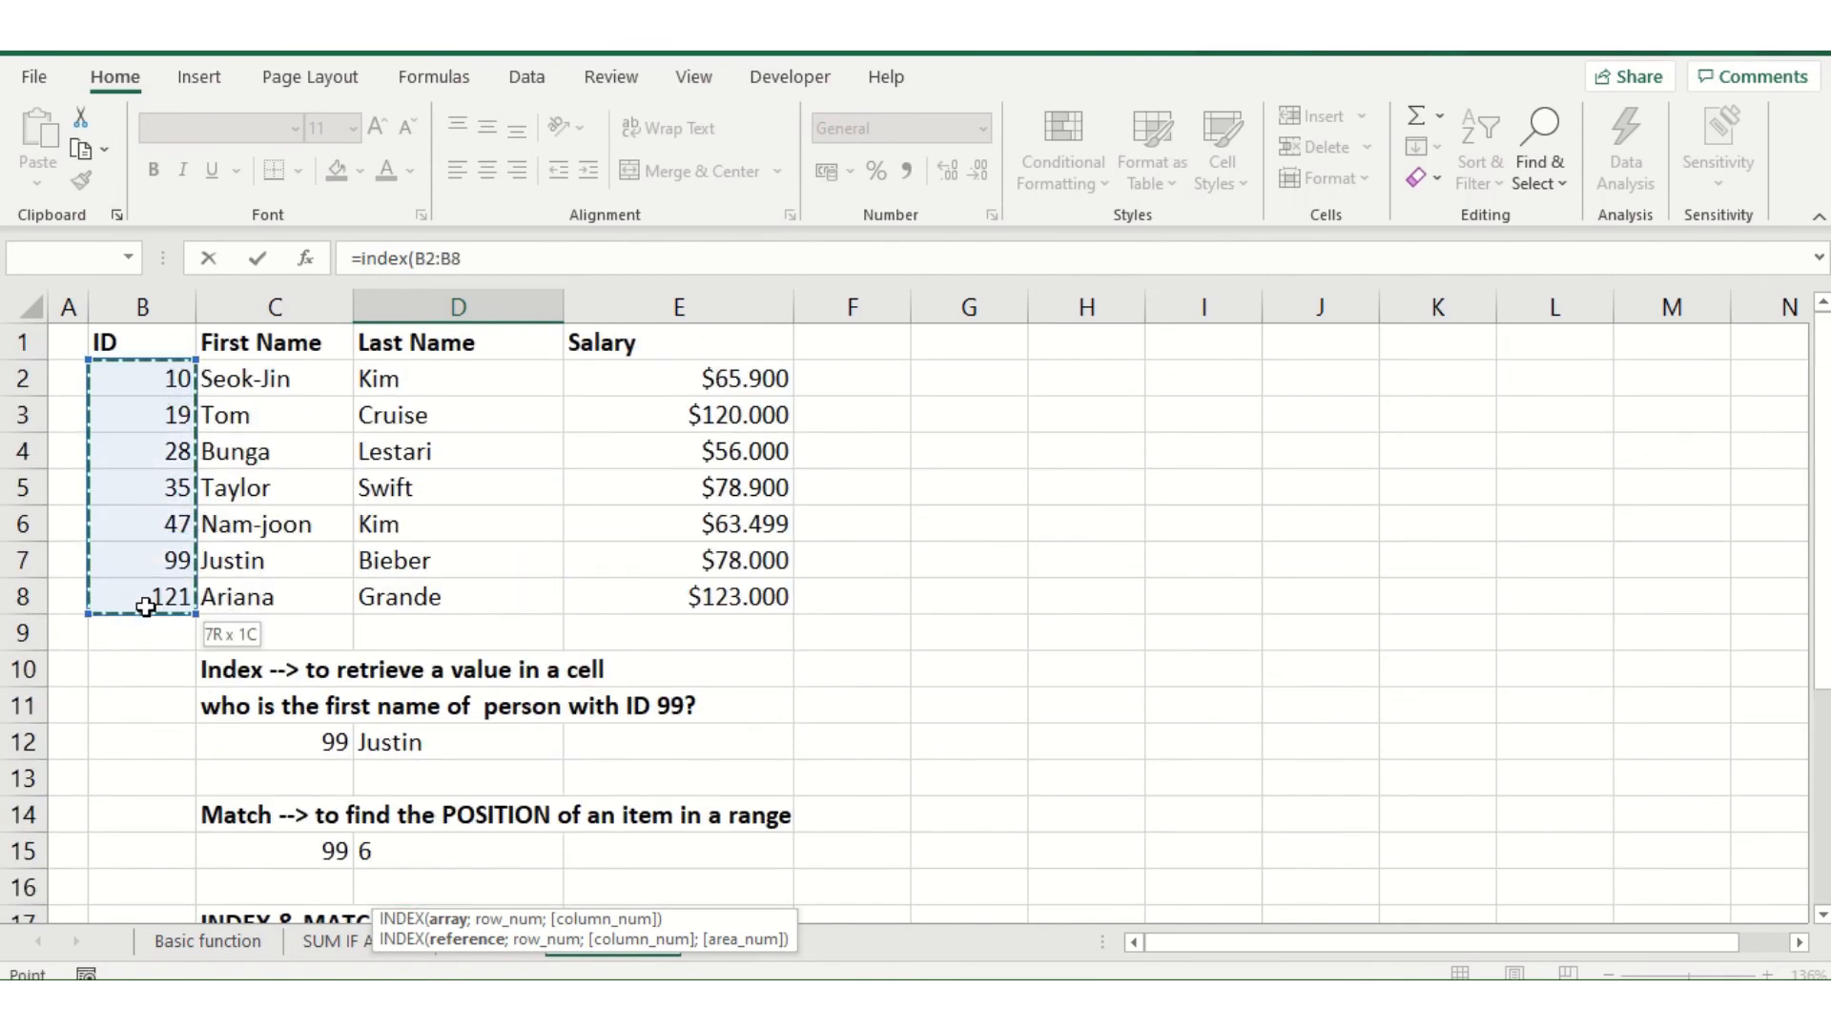
{"action": "type", "text": ";"}
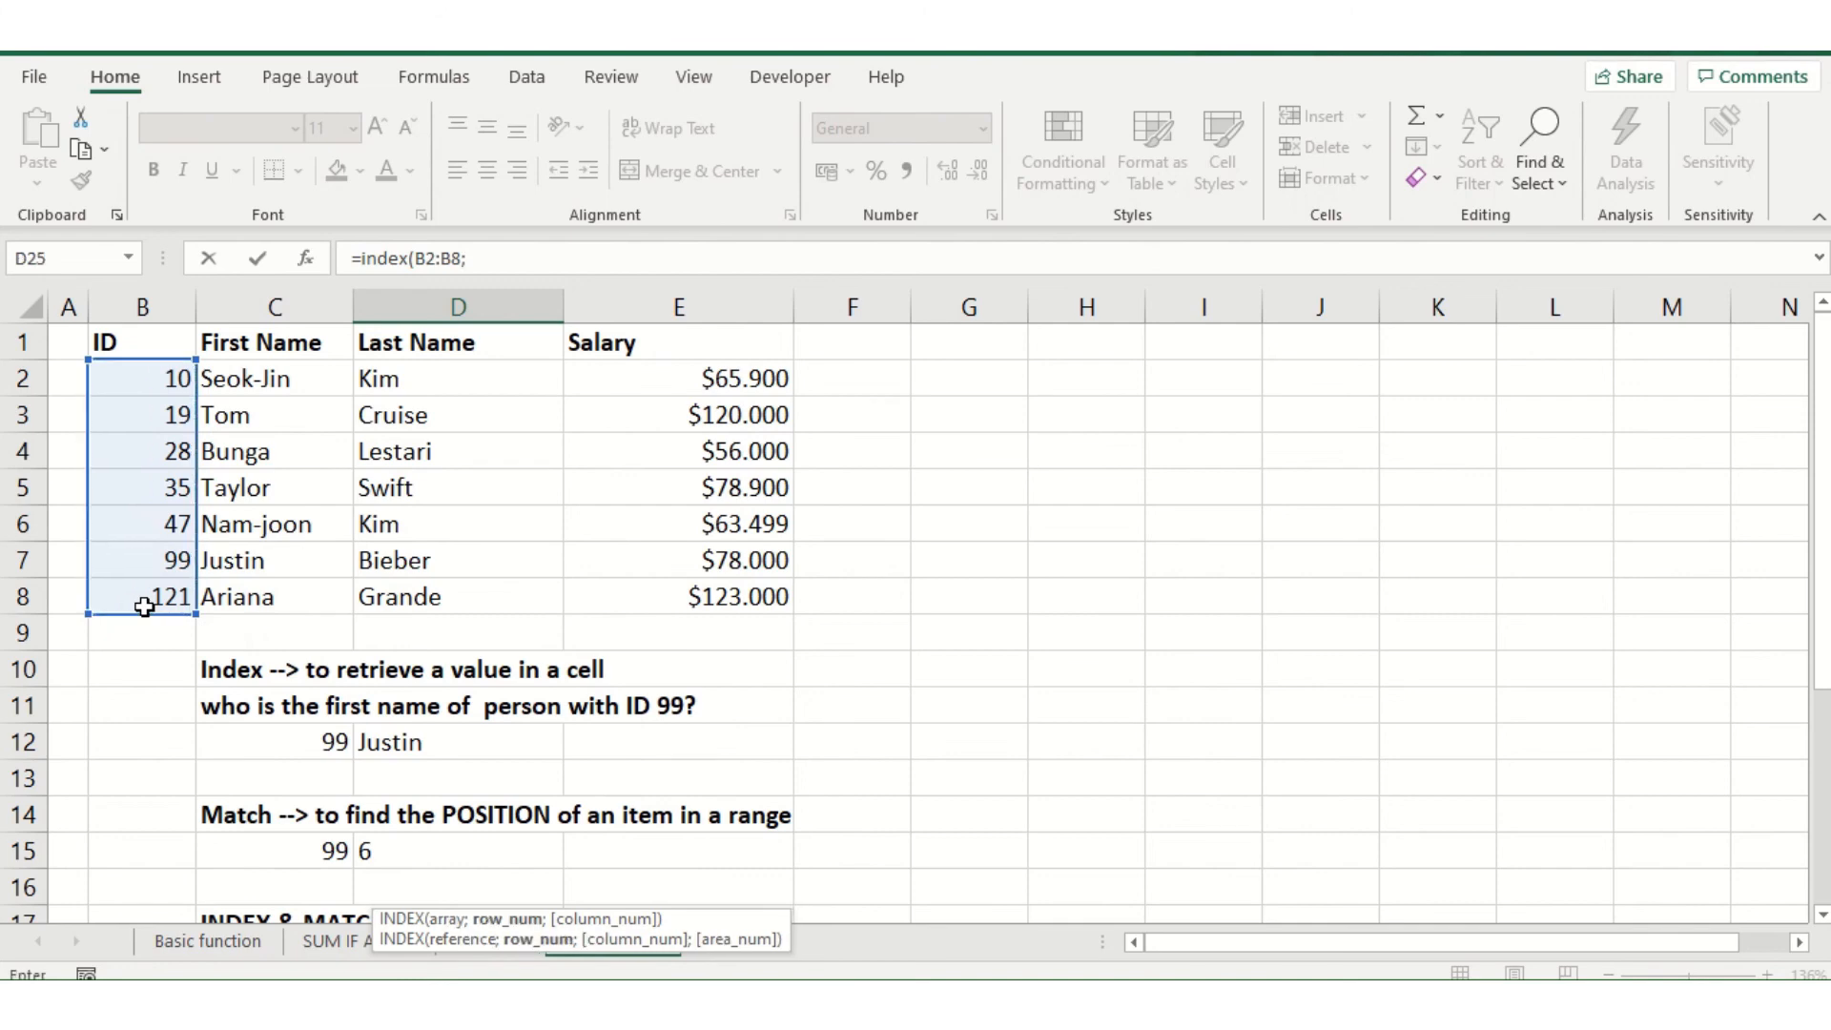
{"action": "type", "text": "match"}
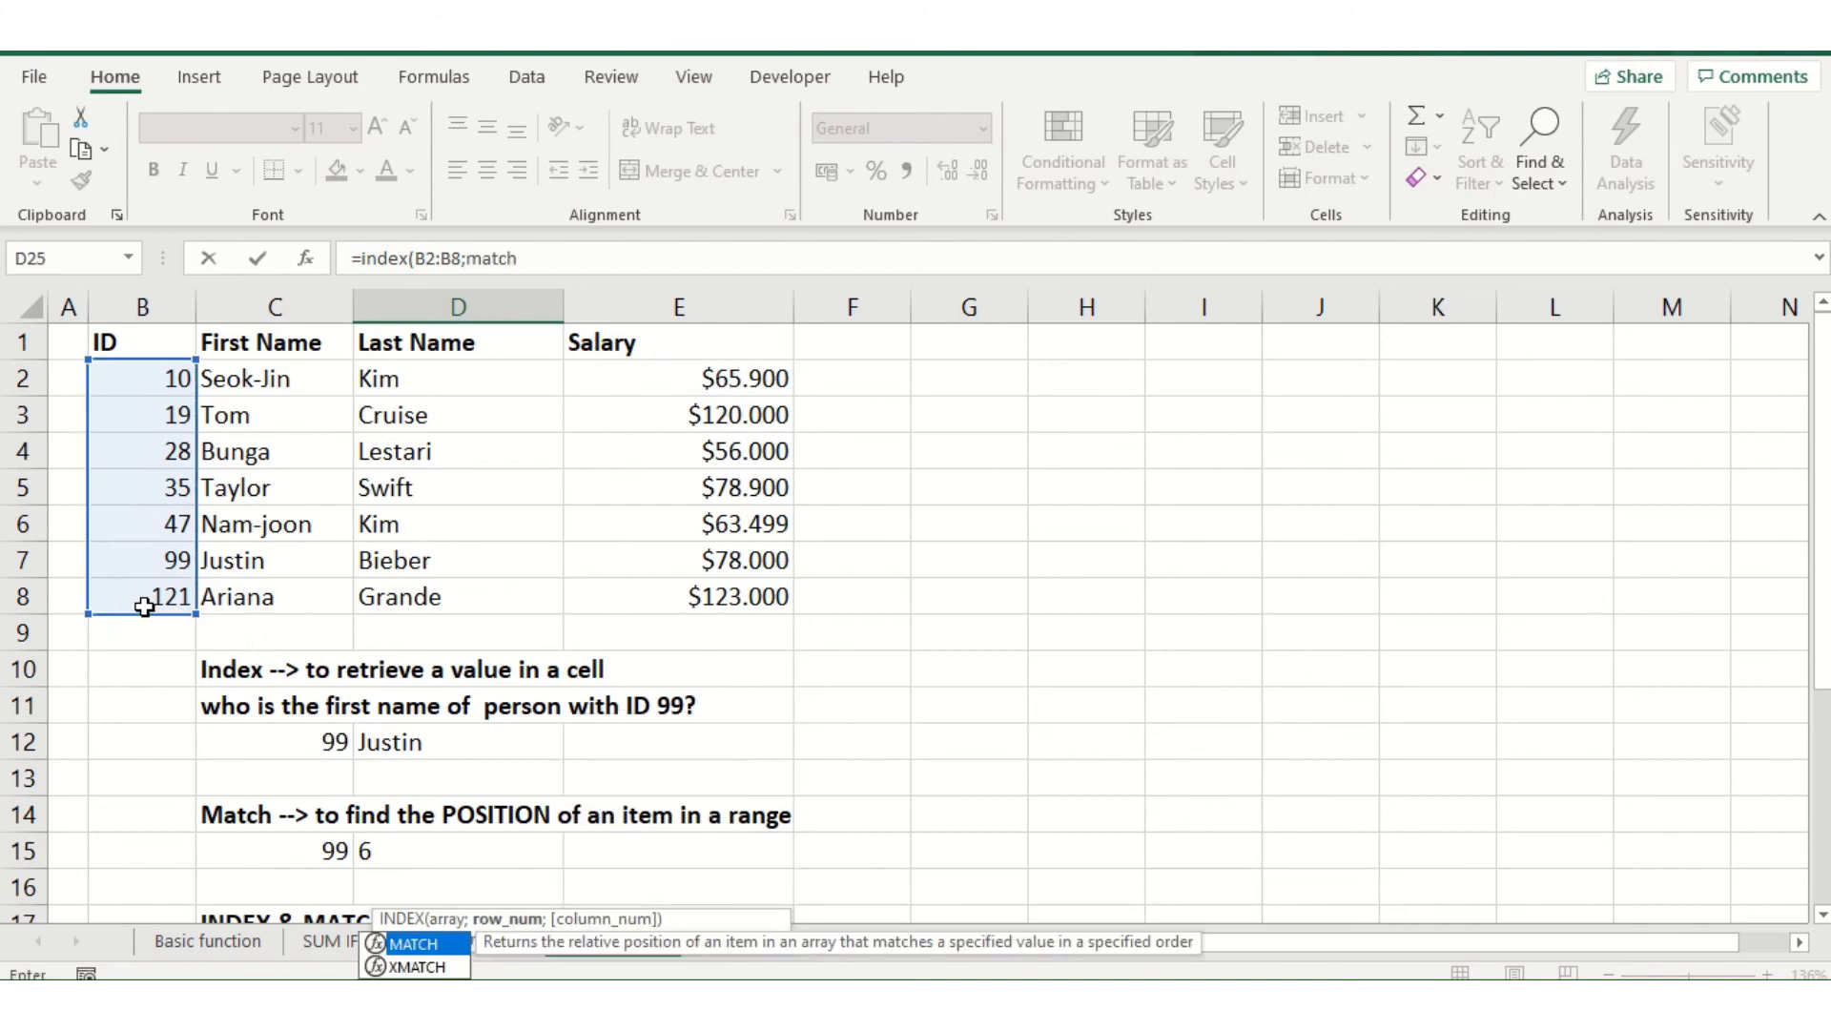
{"action": "type", "text": "("}
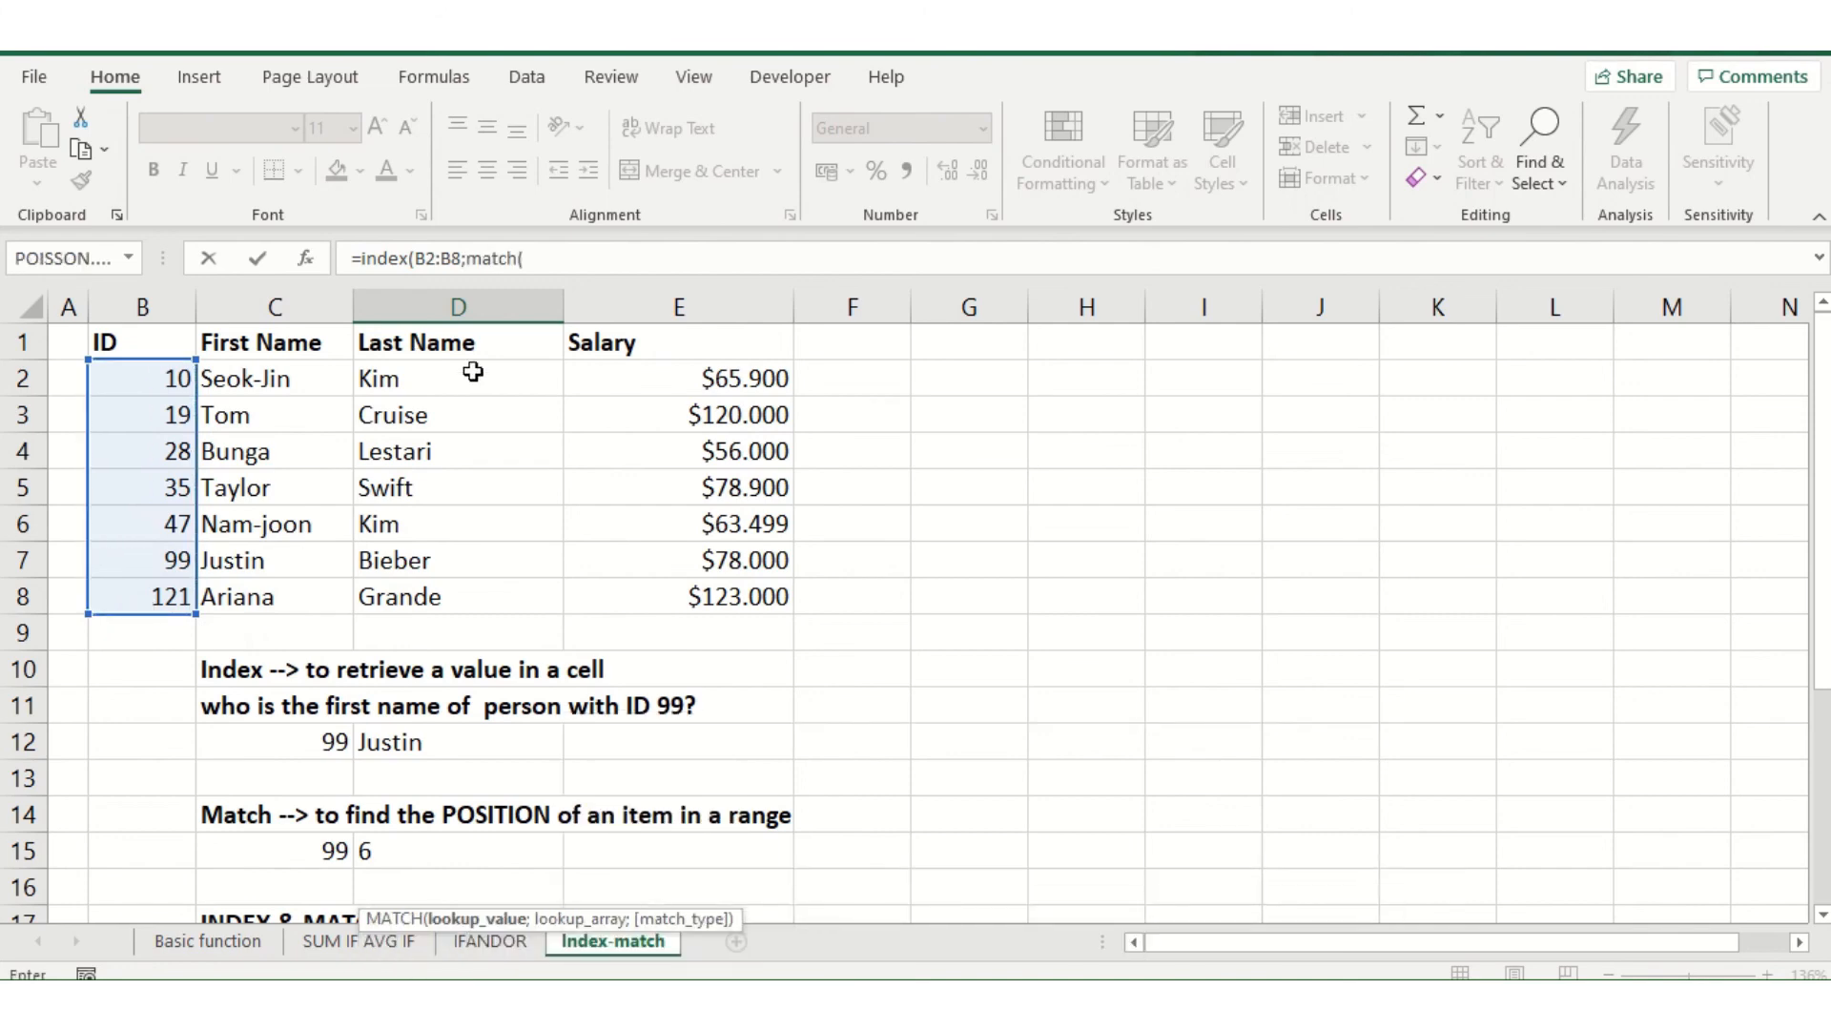
Nest a MATCH function as D25's row number, with the first name shown in C25 entered as quoted text for the lookup value
{"action": "scroll", "coordinate": [524, 498], "scroll_direction": "down", "scroll_amount": 5}
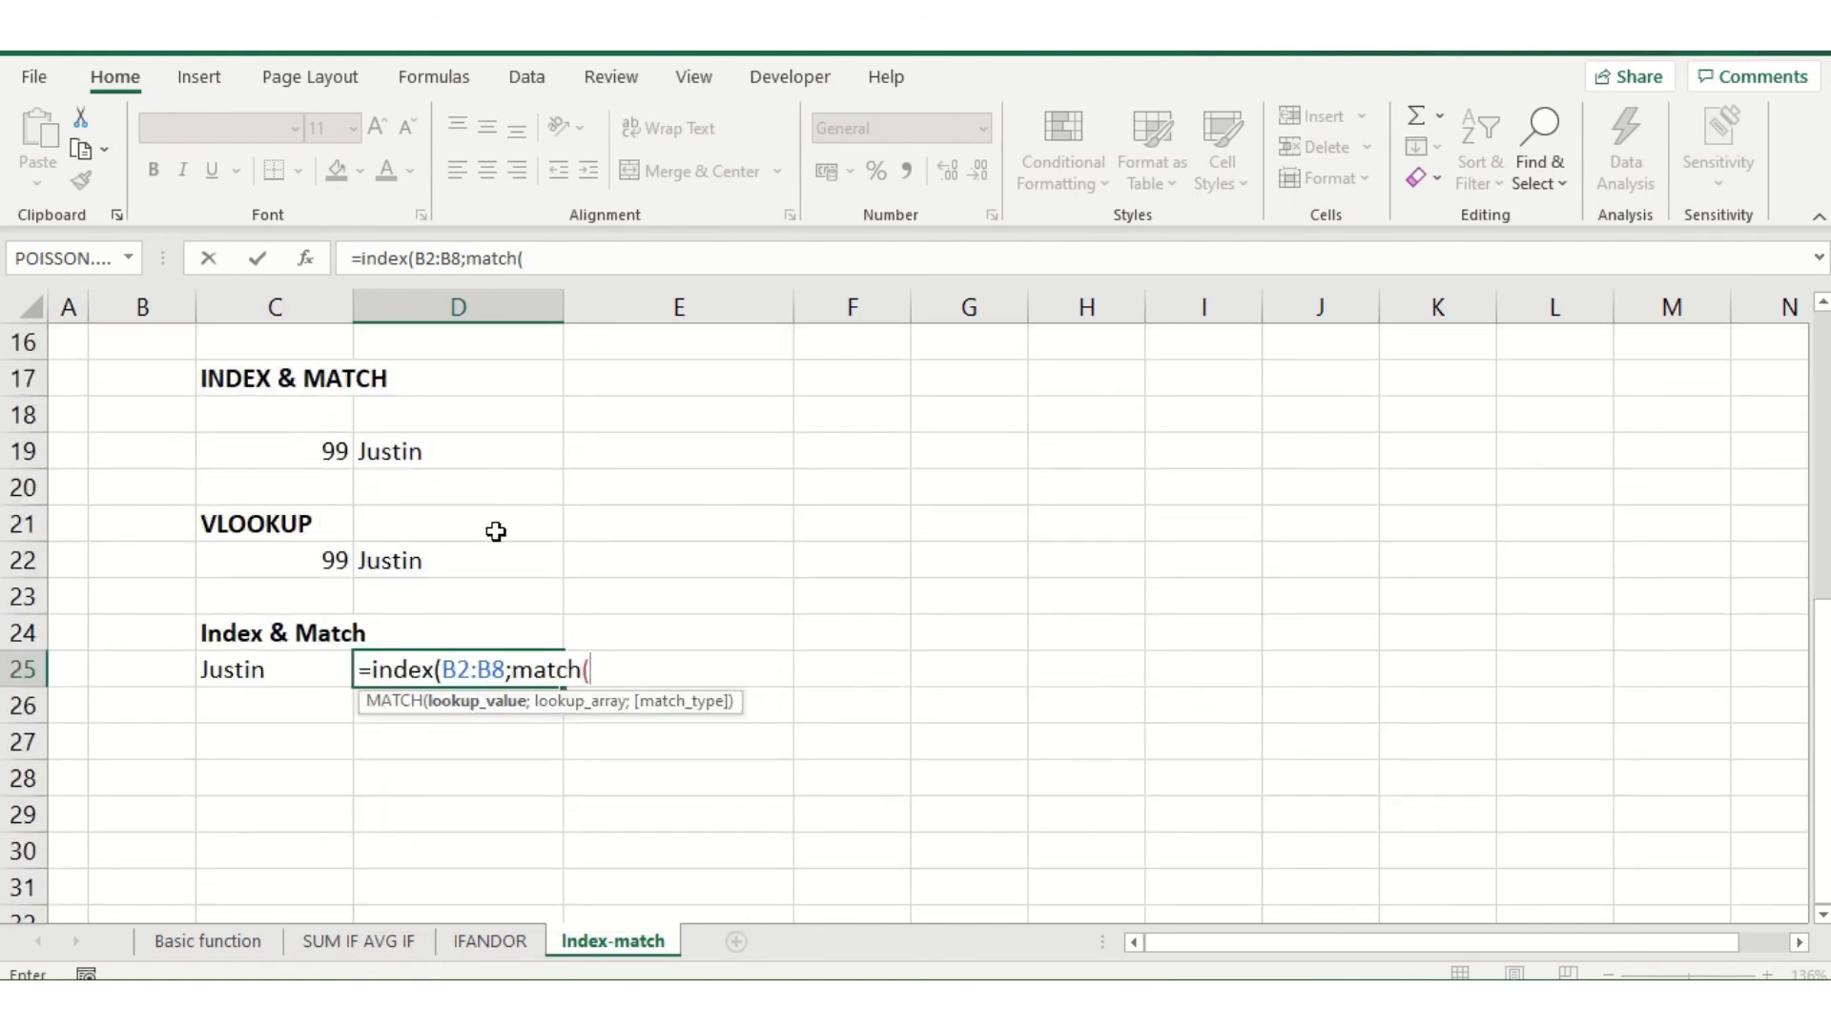
{"action": "left_click", "coordinate": [551, 260]}
{"action": "type", "text": "\""}
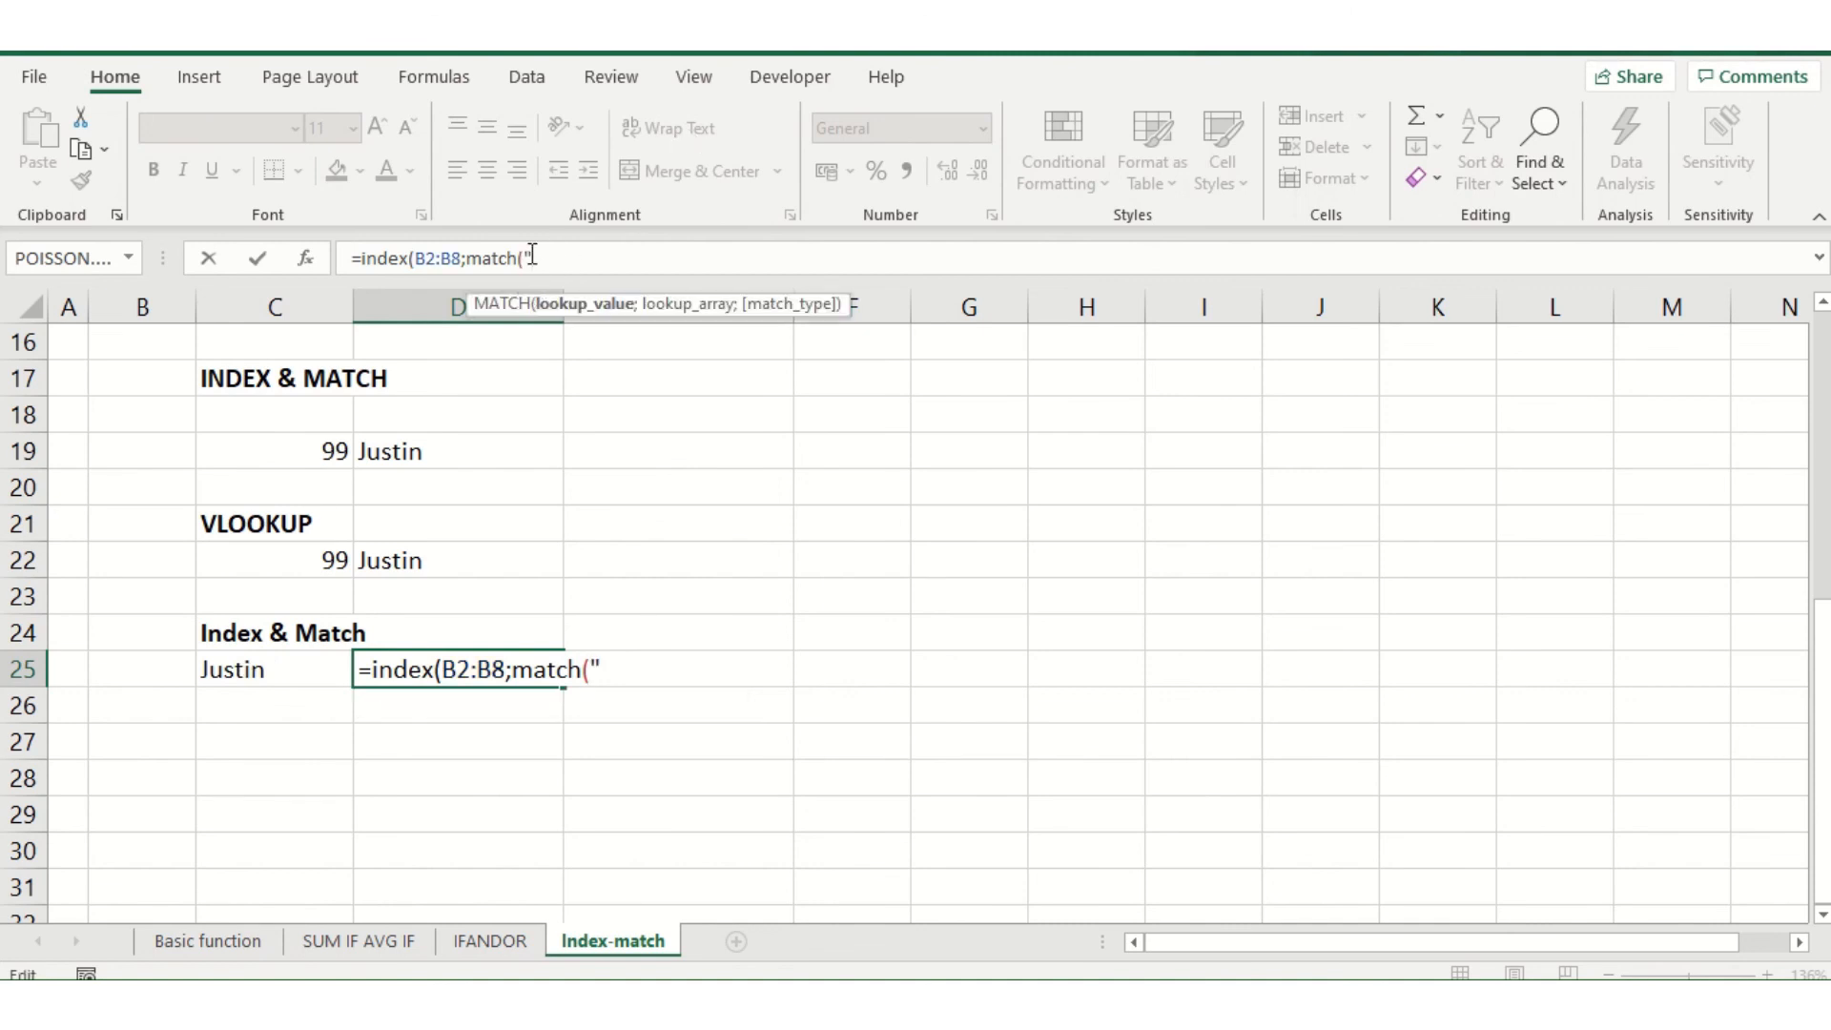
{"action": "type", "text": "Justin\";"}
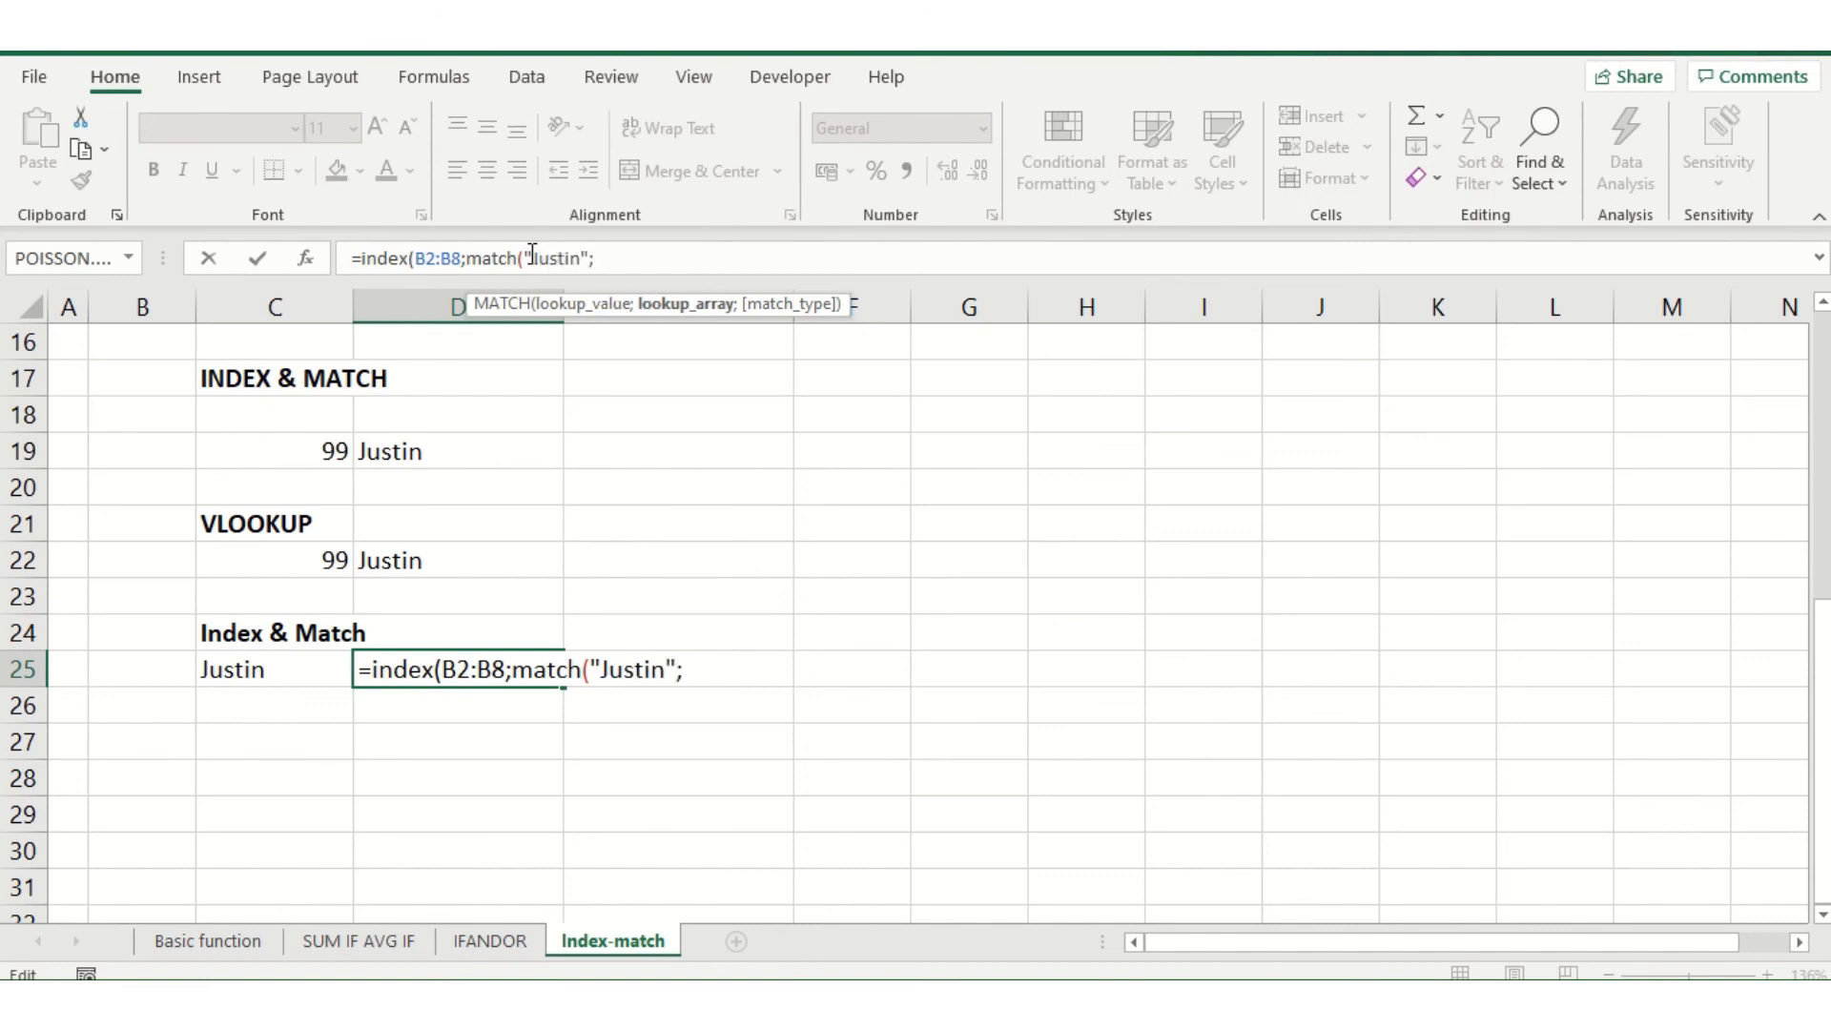
Complete D25's nested MATCH with the first names in C2:C8 as lookup array and match type 0, and review the entered formula
{"action": "scroll", "coordinate": [376, 482], "scroll_direction": "up", "scroll_amount": 5}
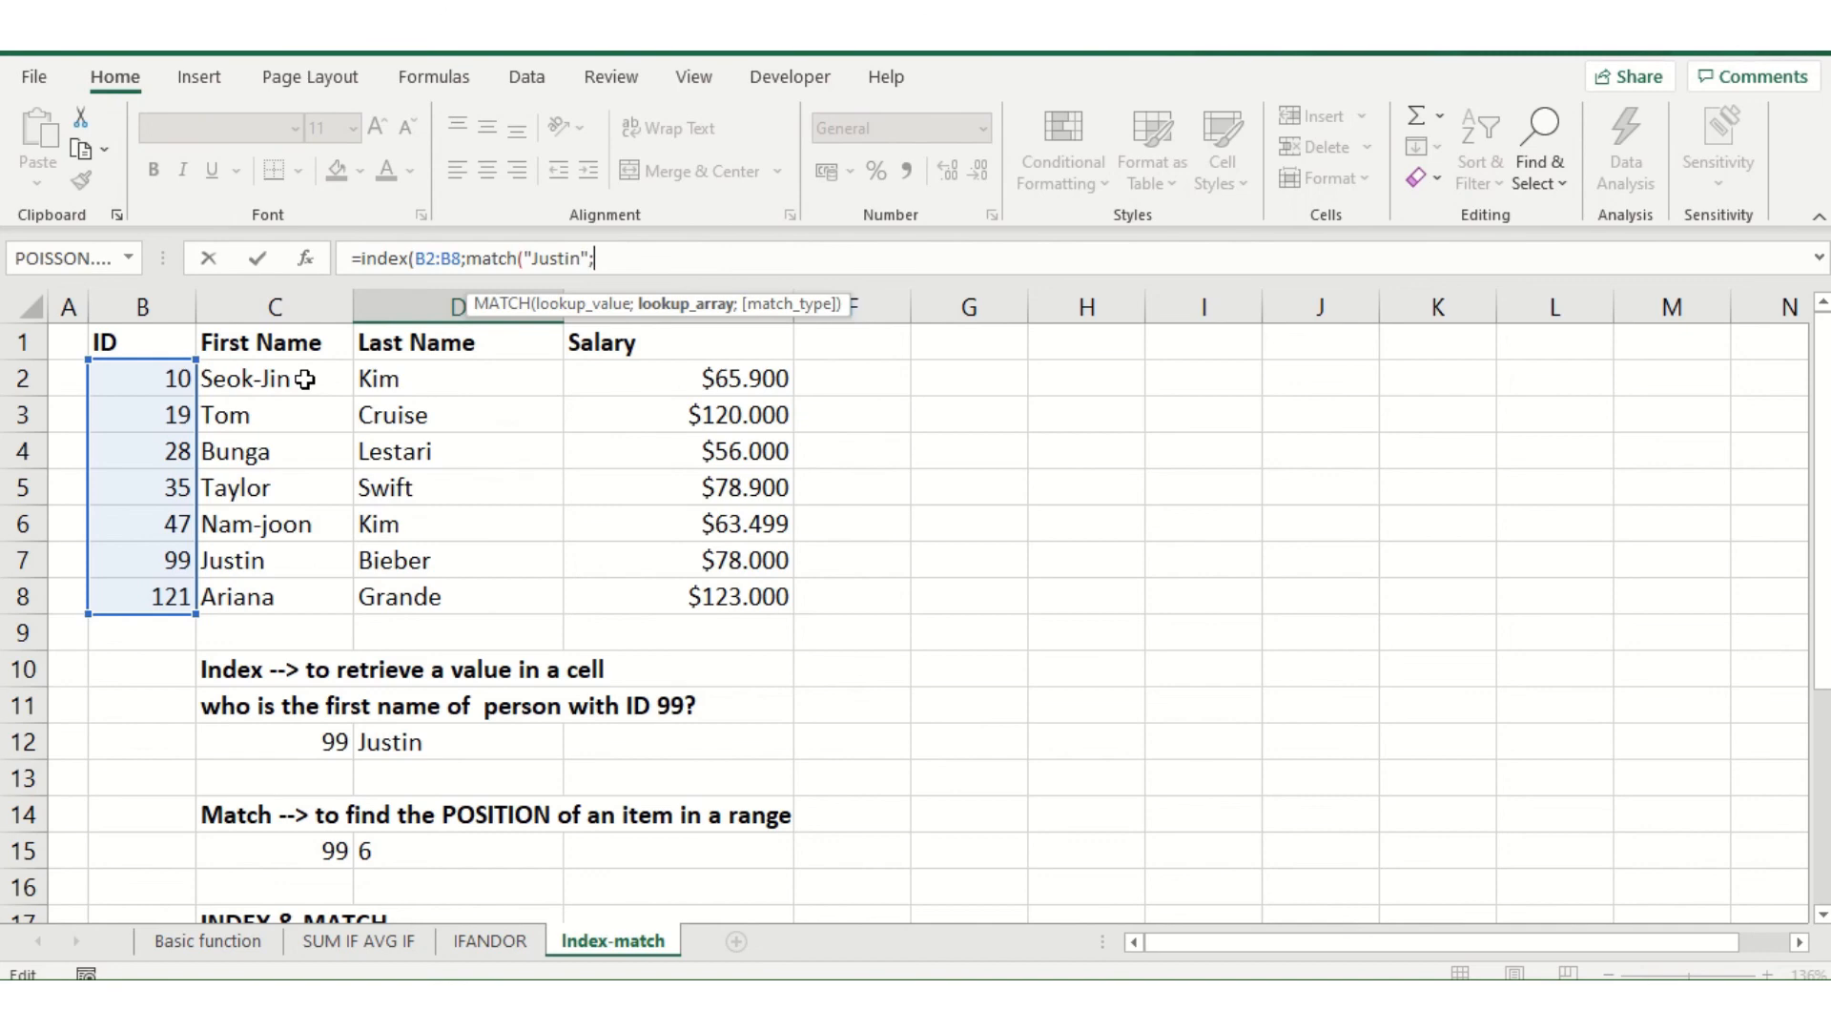
{"action": "left_click", "coordinate": [296, 386]}
{"action": "left_click_drag", "start_coordinate": [298, 400], "coordinate": [272, 596]}
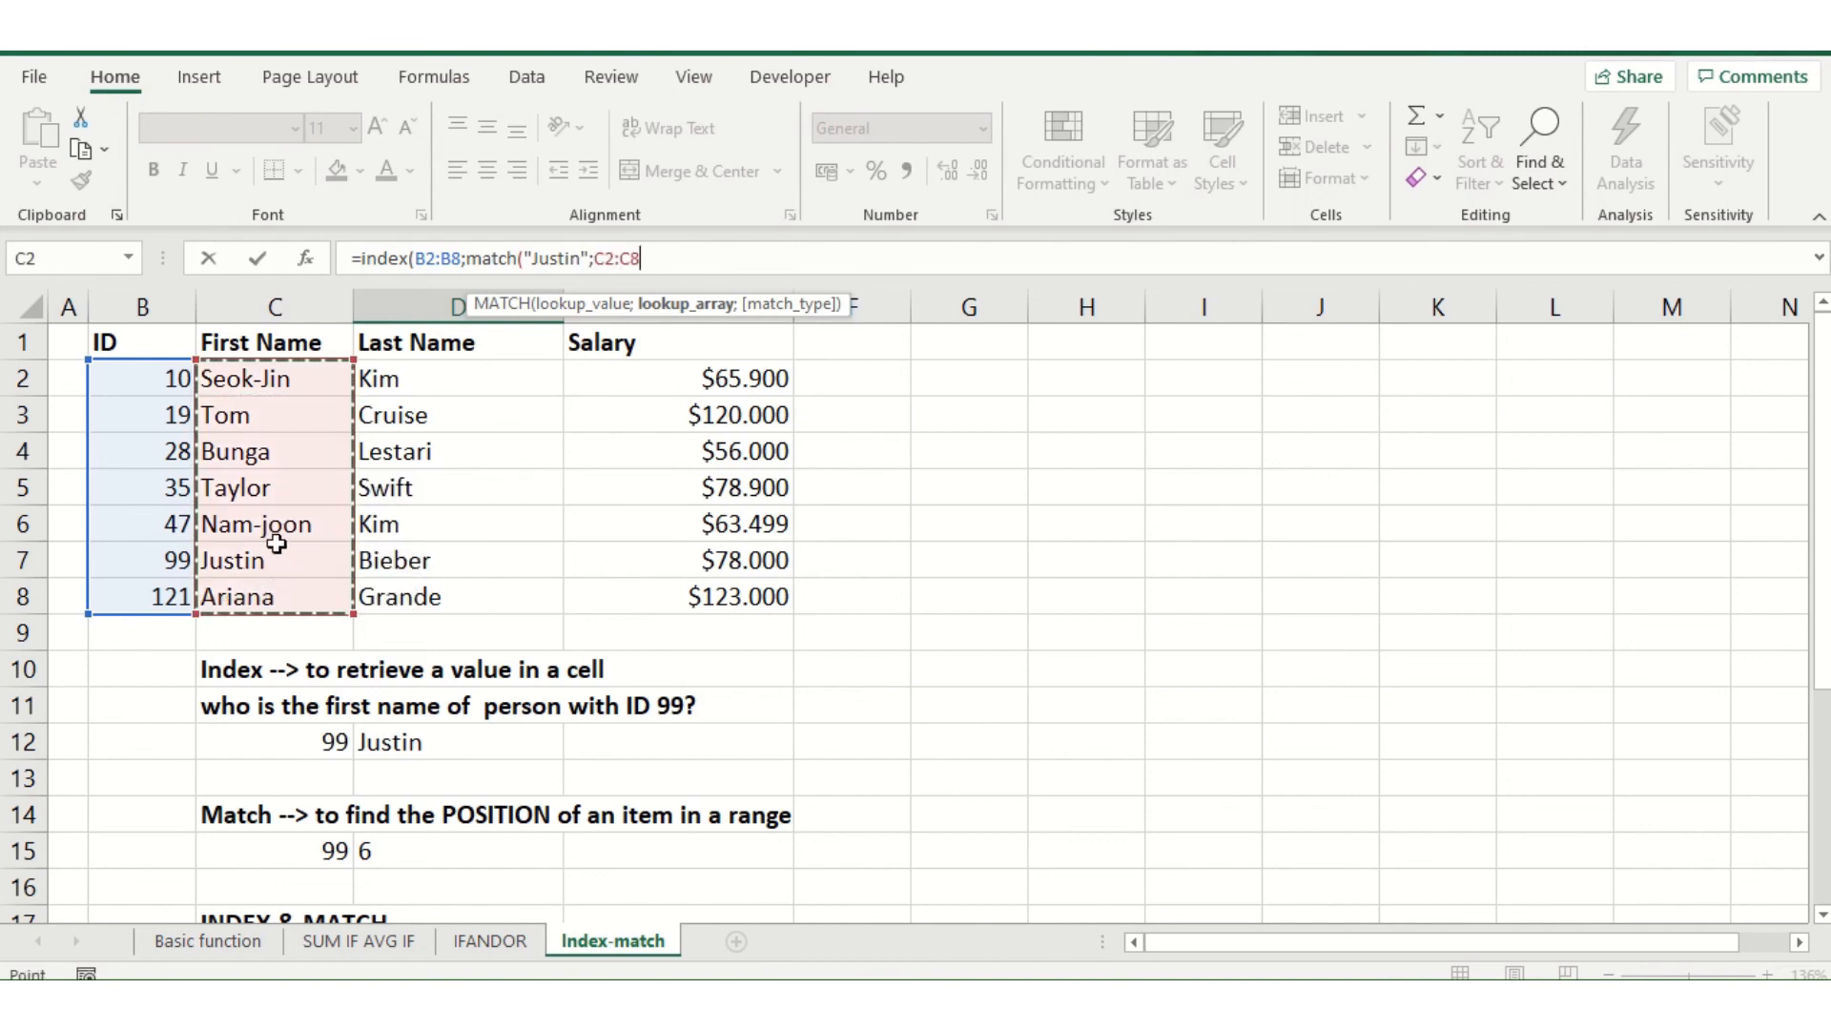
{"action": "type", "text": ";"}
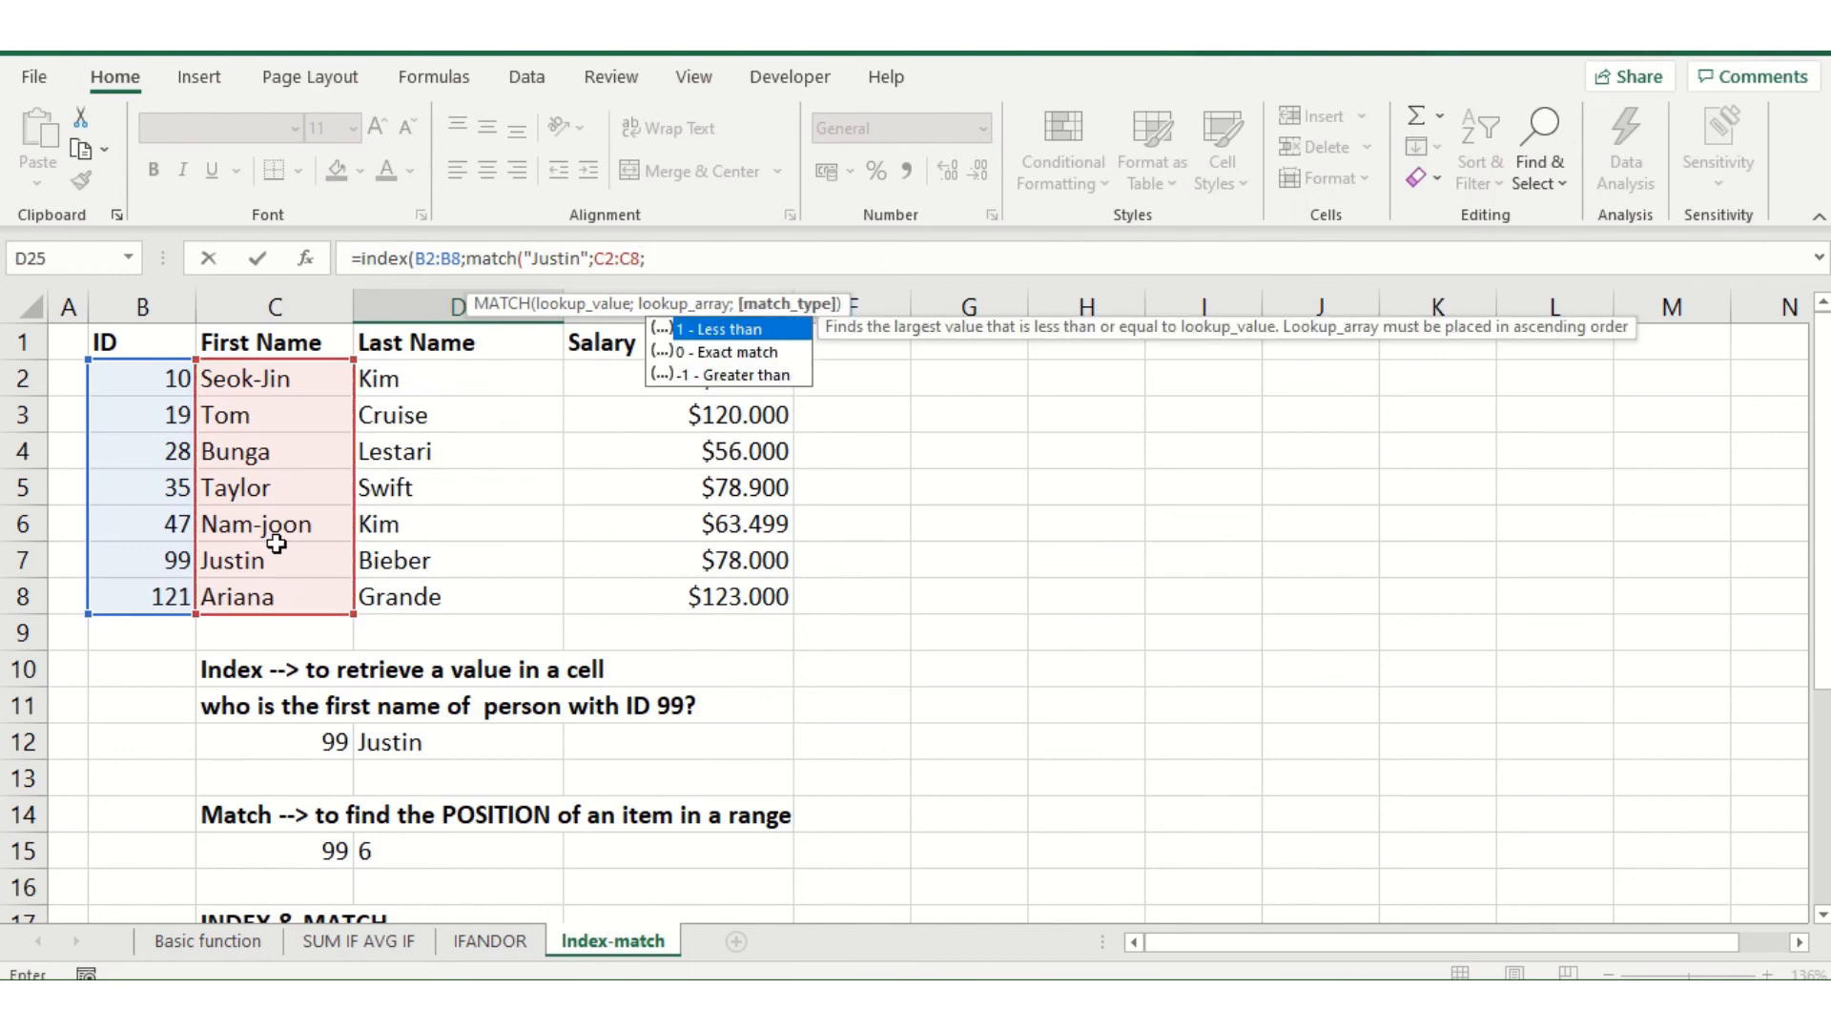
{"action": "type", "text": "0))"}
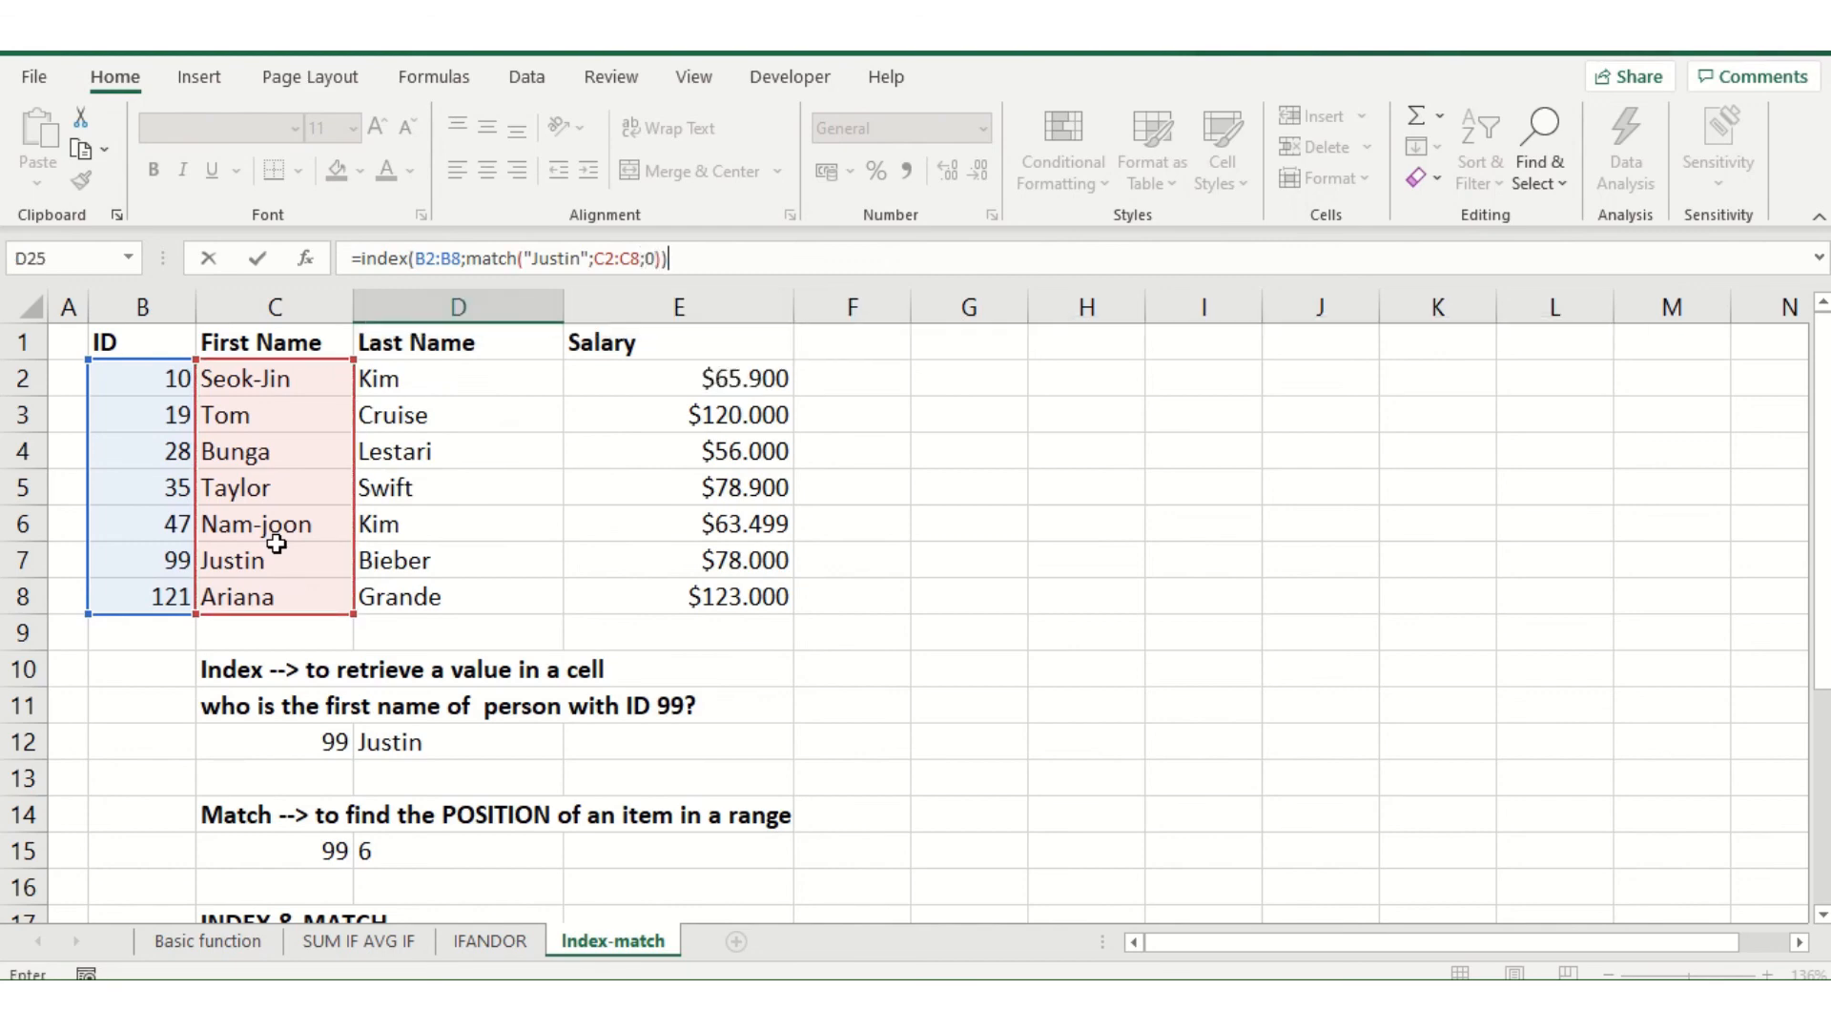
{"action": "key", "text": "Return"}
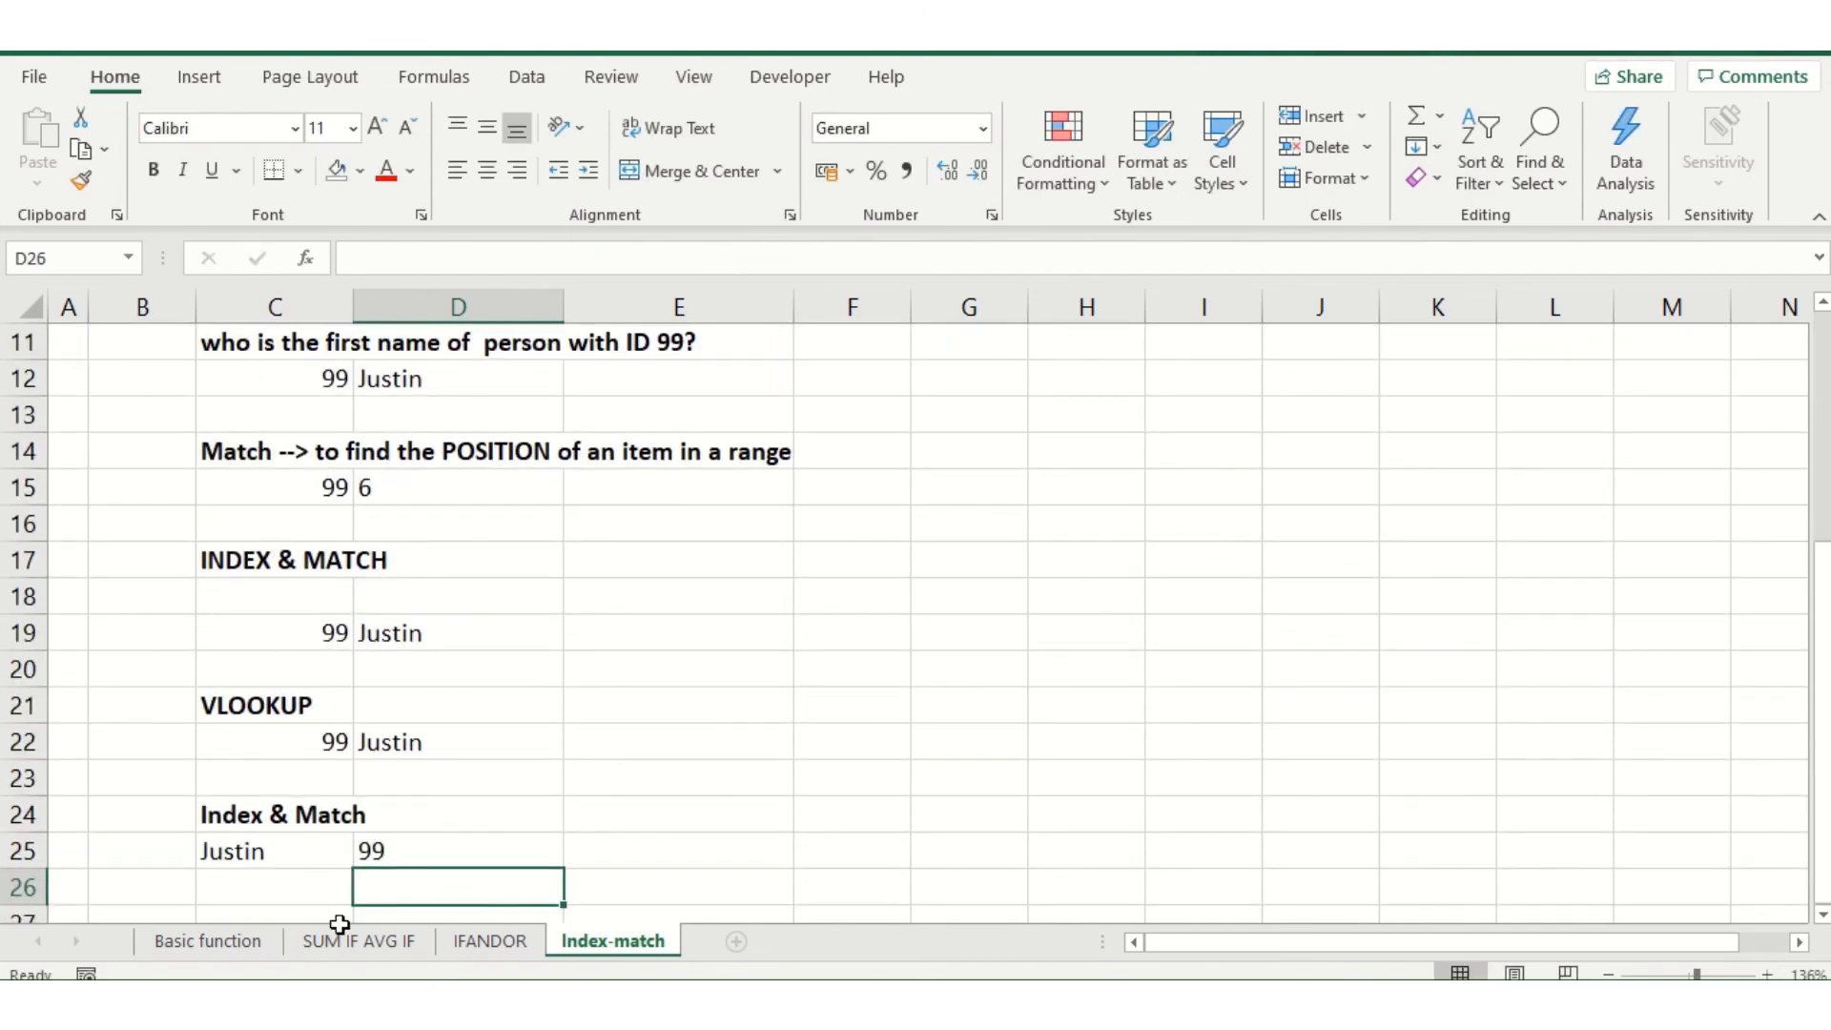
{"action": "left_click", "coordinate": [424, 851]}
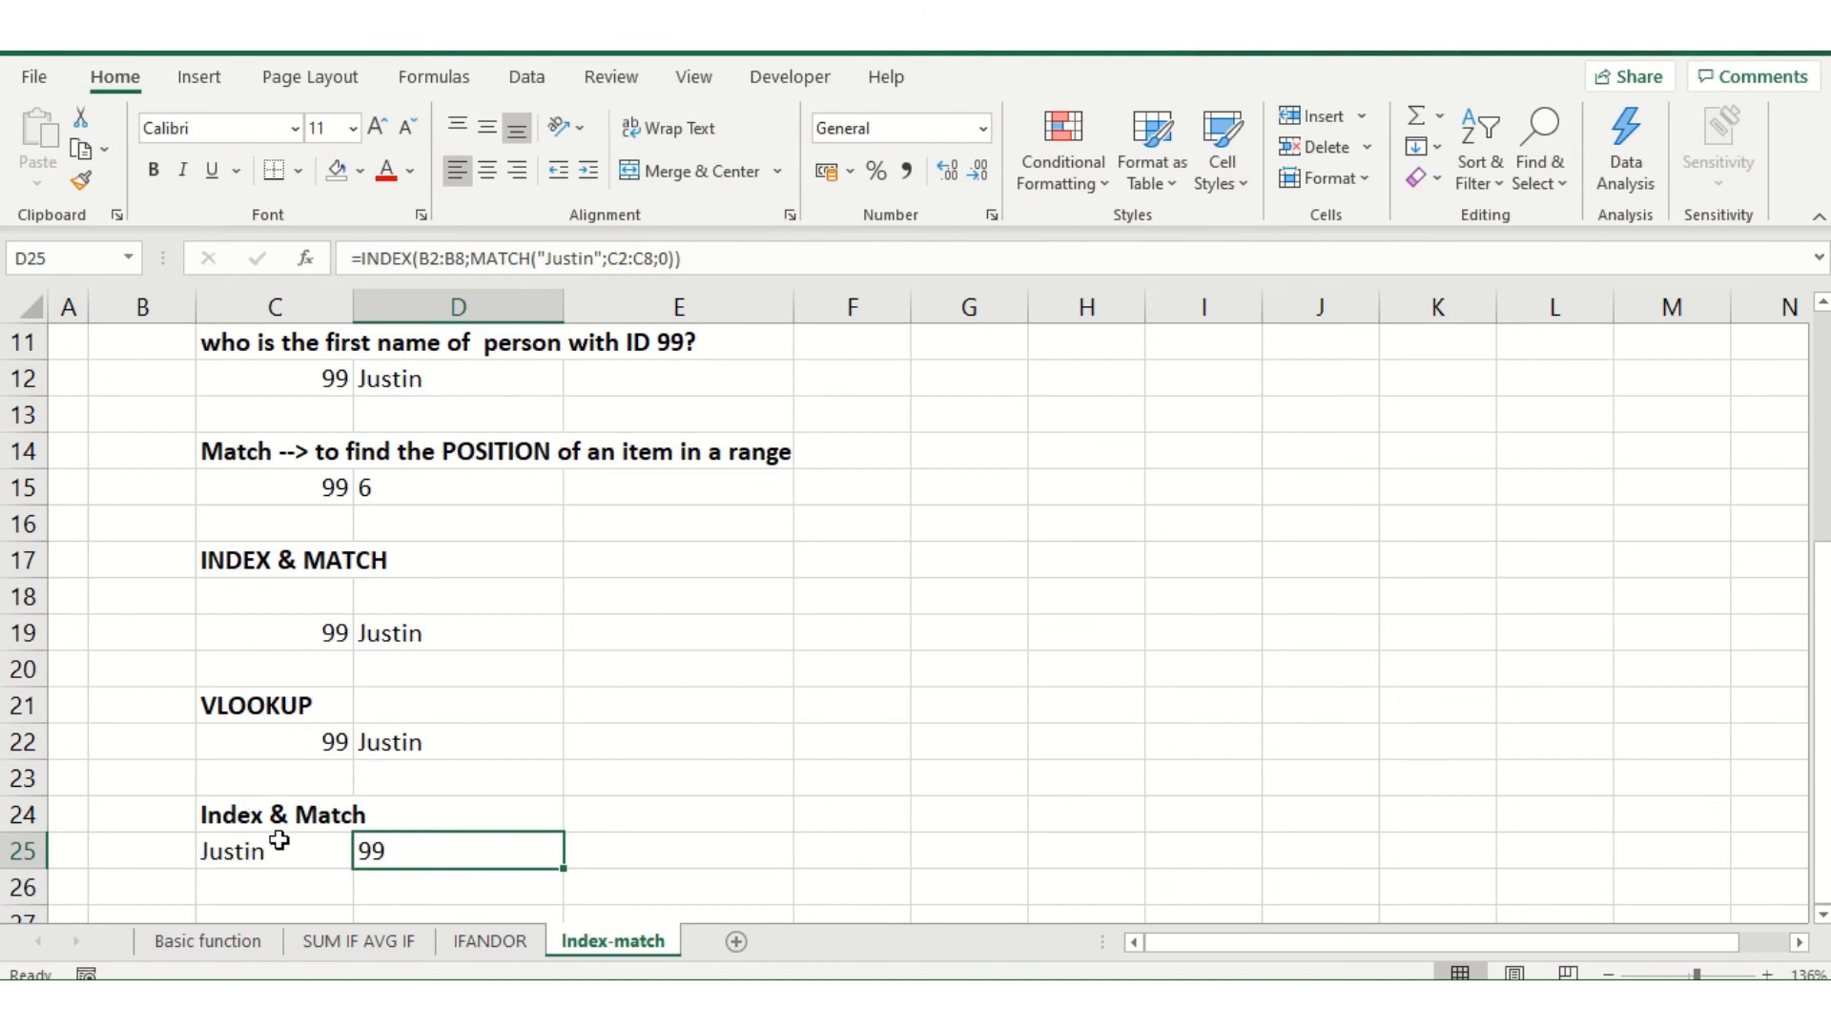
{"action": "mouse_move", "coordinate": [822, 48]}
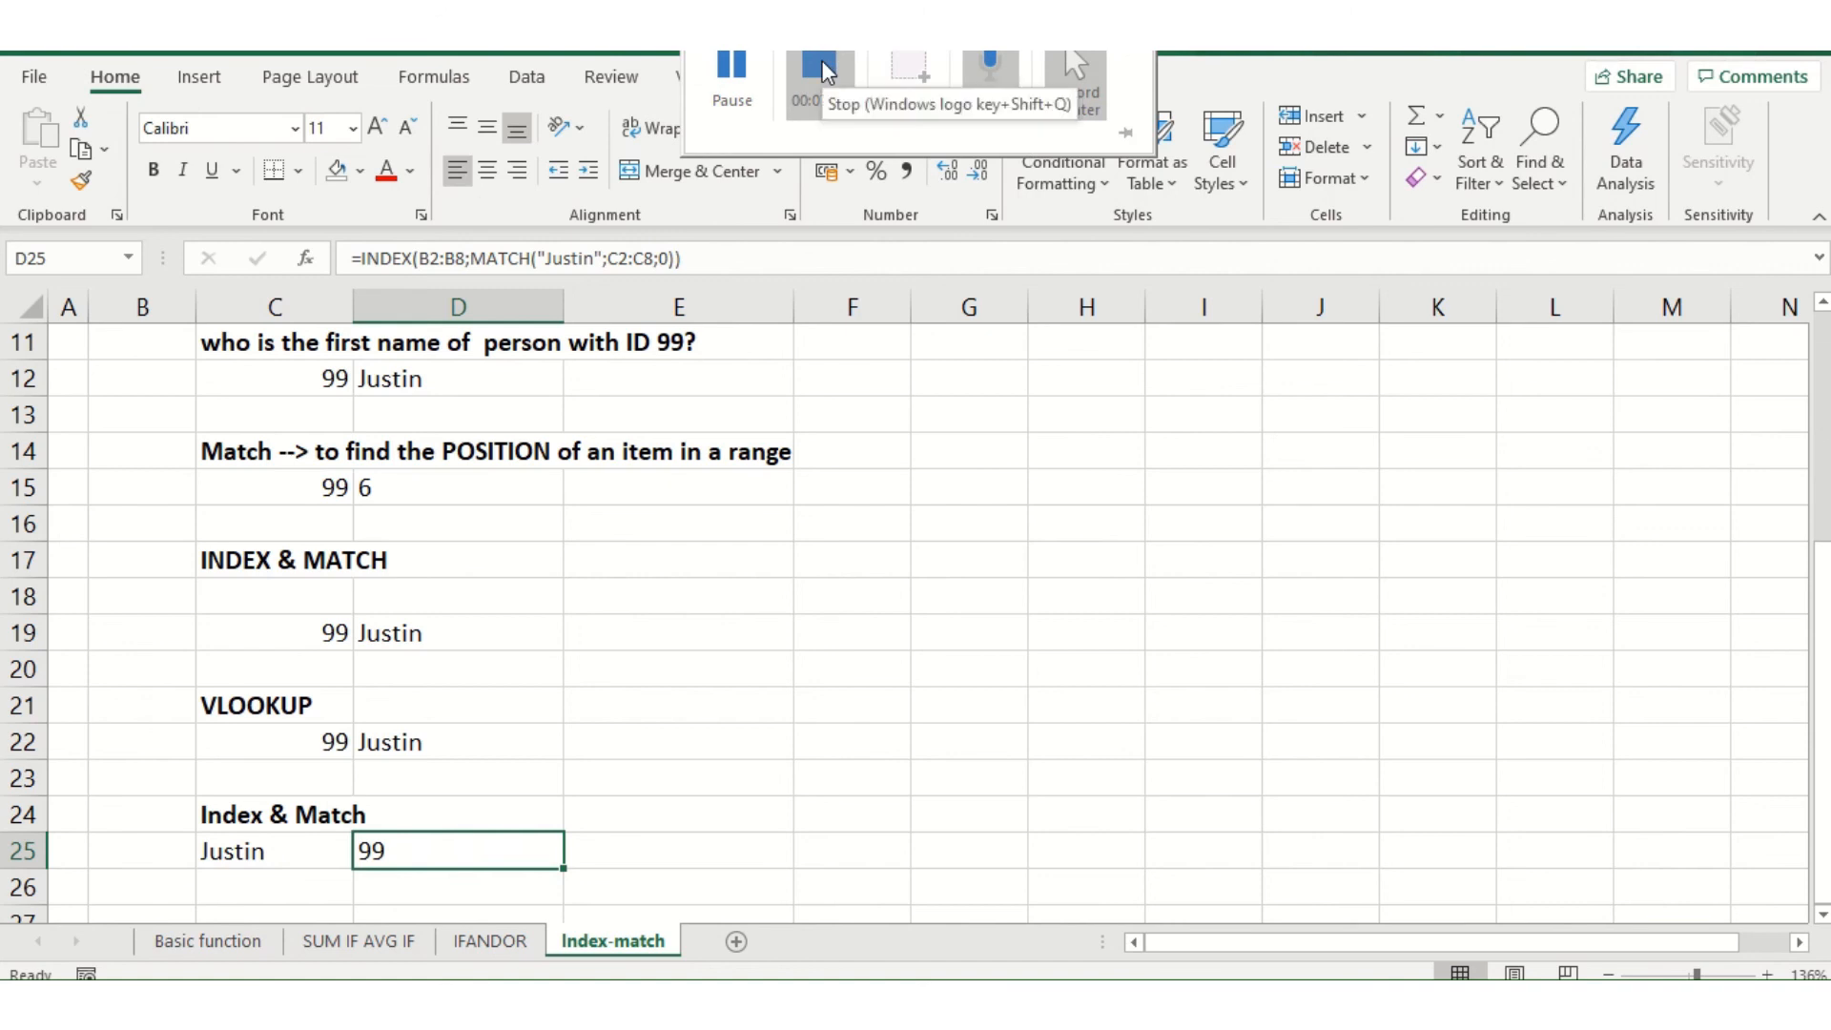
{"action": "left_click", "coordinate": [822, 70]}
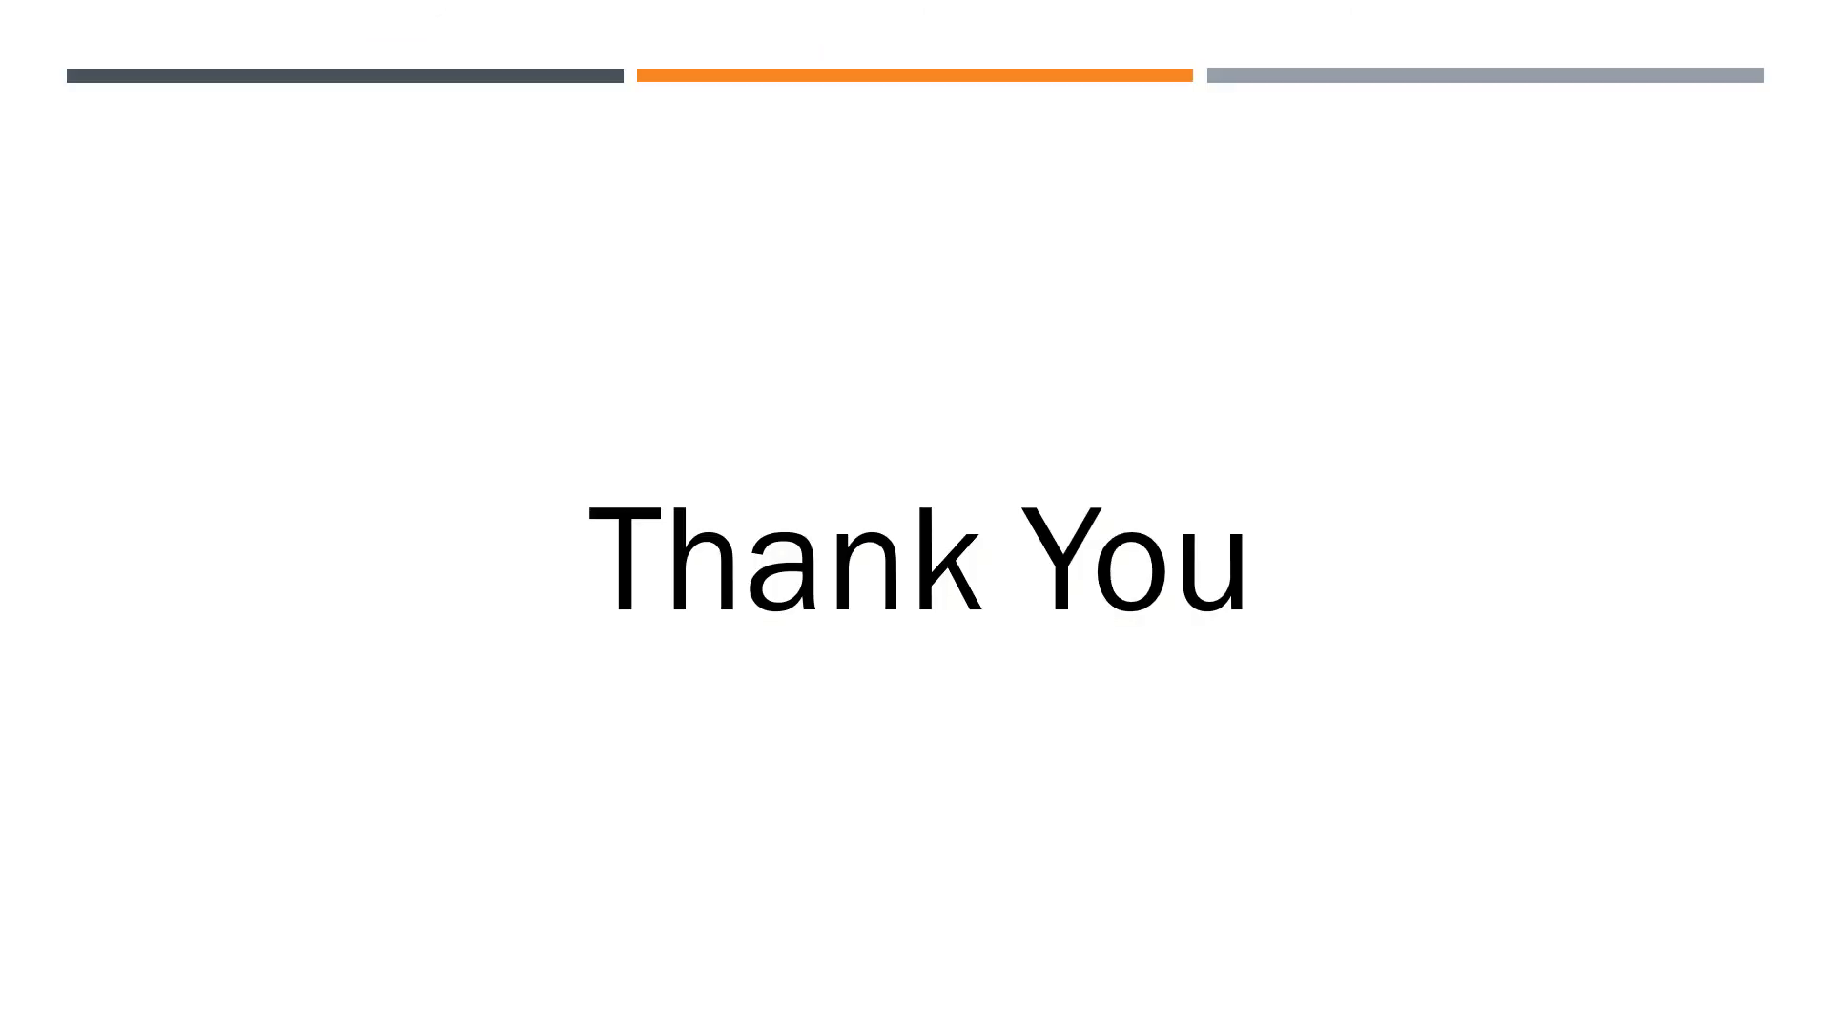